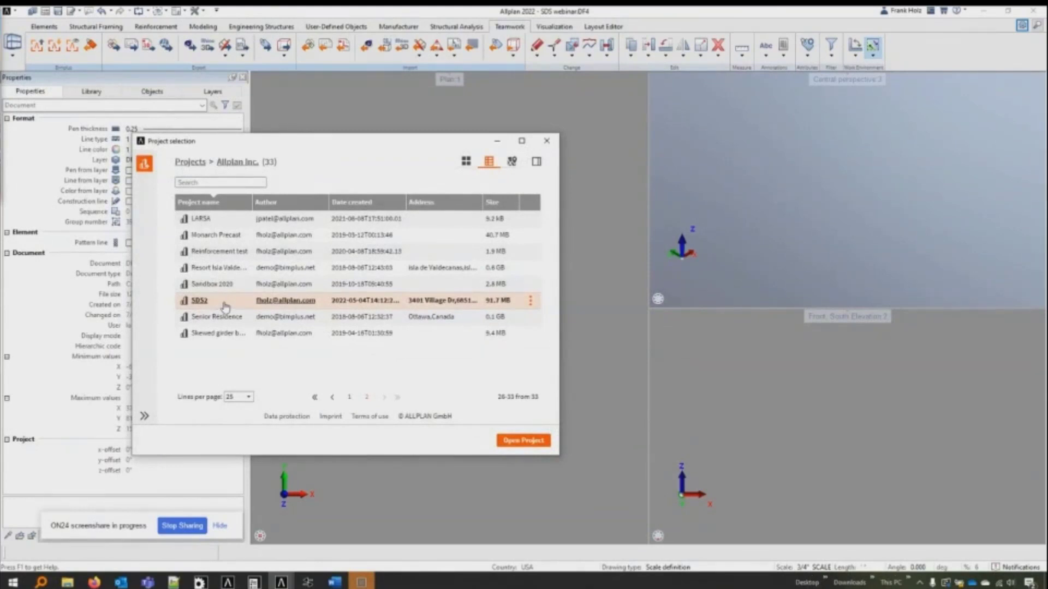
Step: Open the SDS2 project's model selection, inspect a column's properties in the 3D preview, and close the model selection
double_click(218, 304)
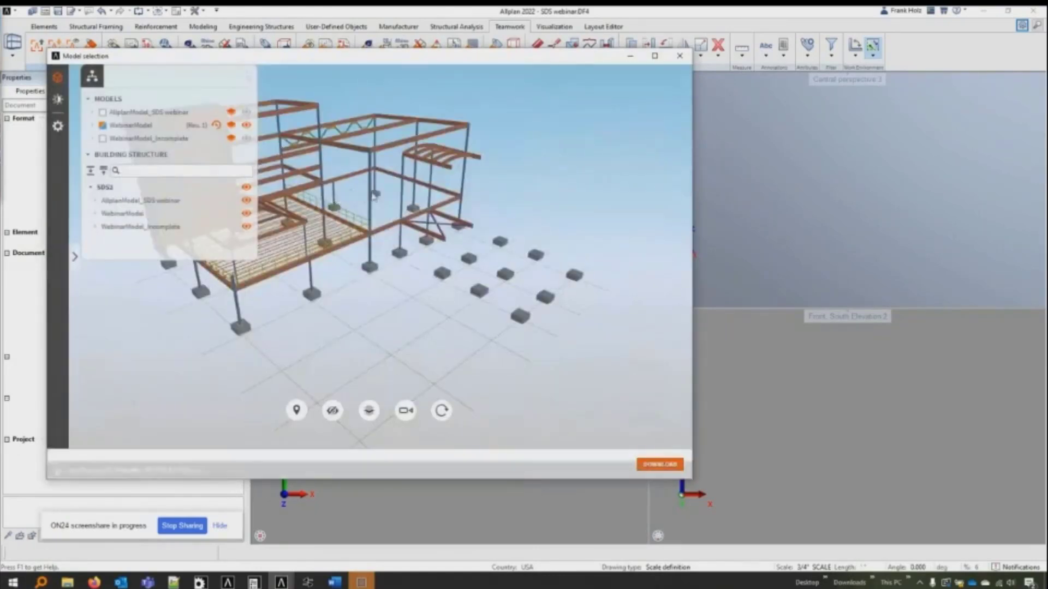
click(402, 191)
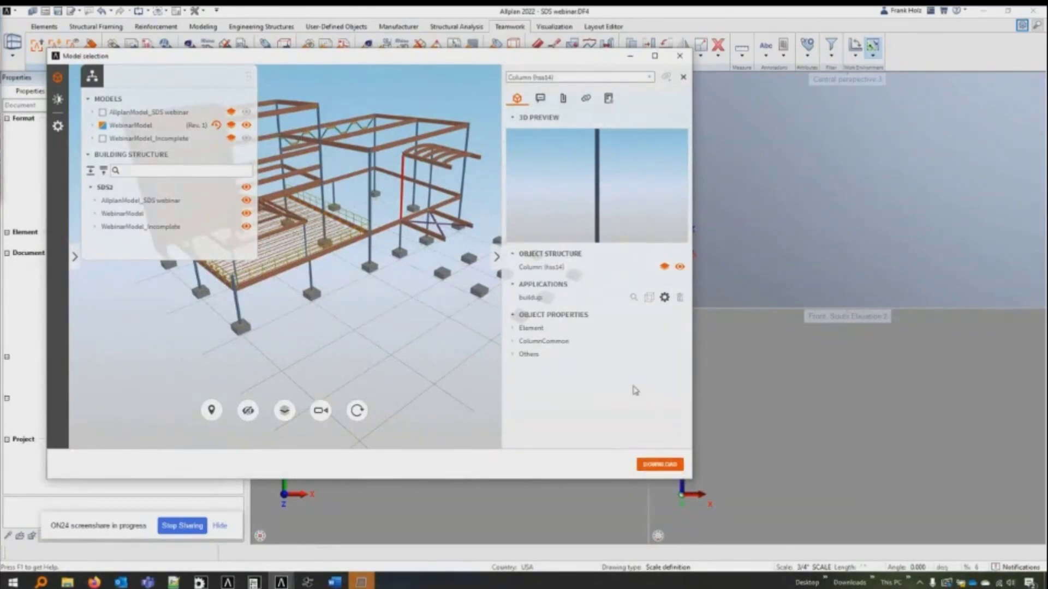
click(679, 56)
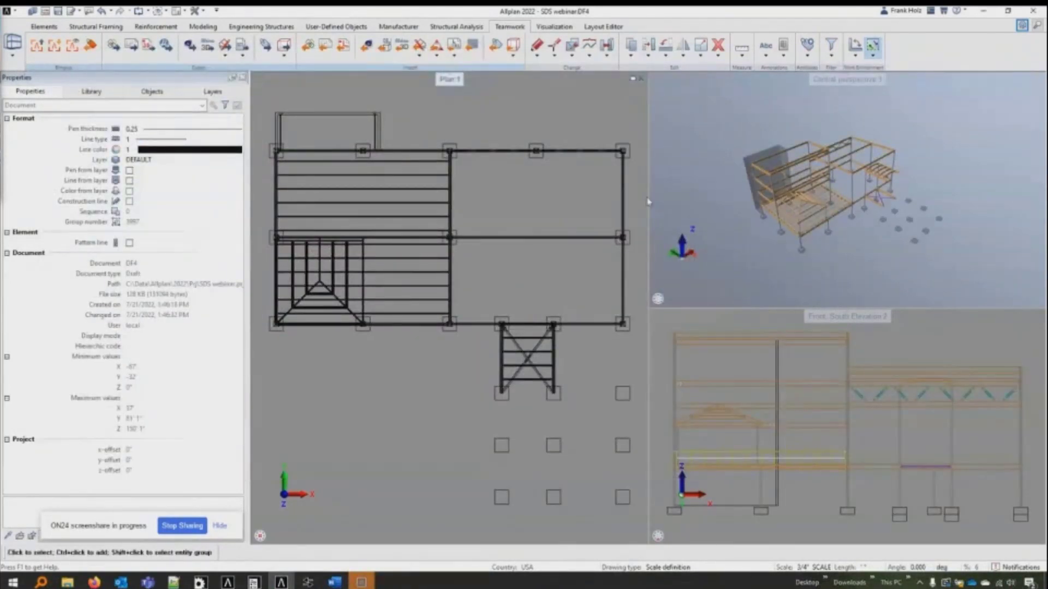
Step: Examine the building structure in perspective, isolating the walls of DF17-Incomplete and showing all its elements again
drag(845, 269, 837, 166)
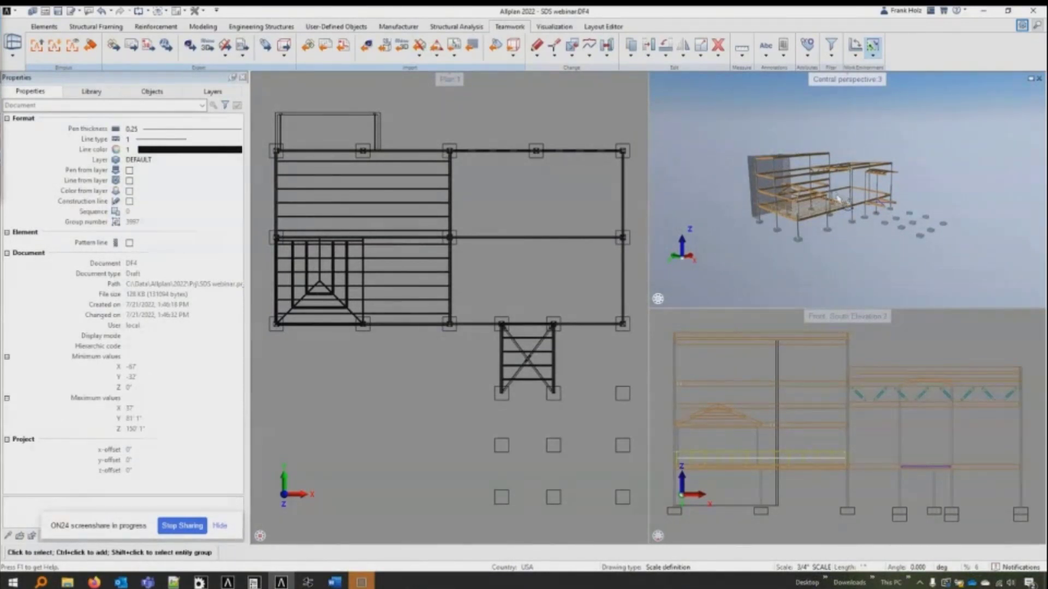
drag(837, 197, 728, 292)
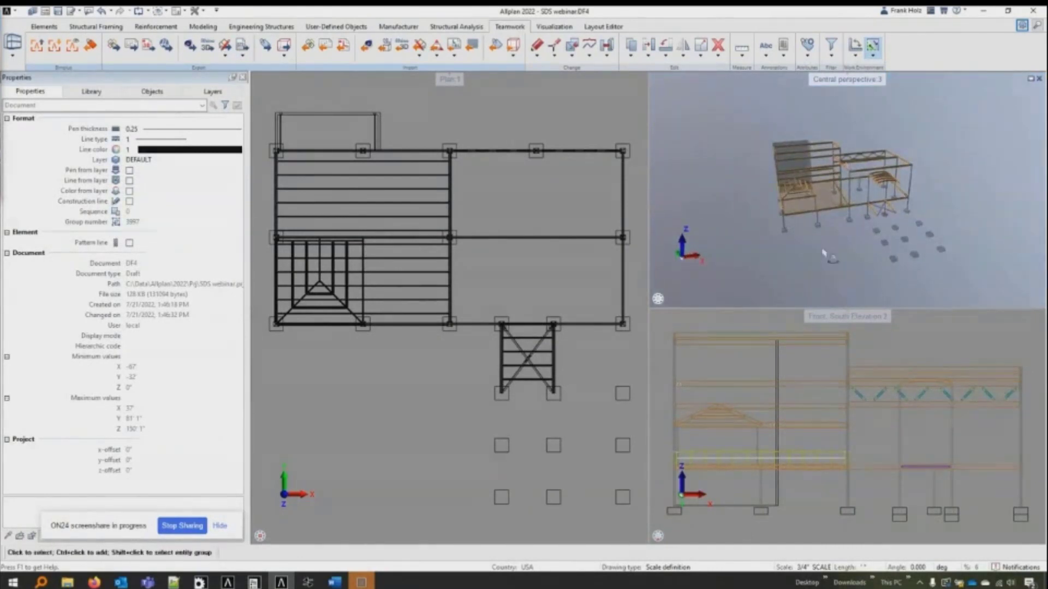
drag(827, 252, 865, 246)
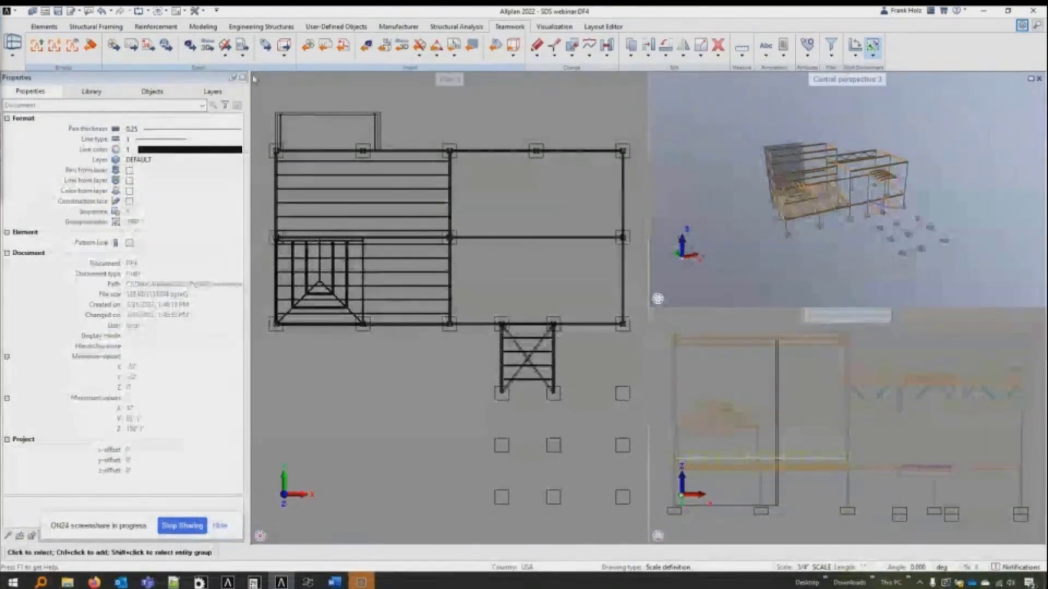
click(143, 91)
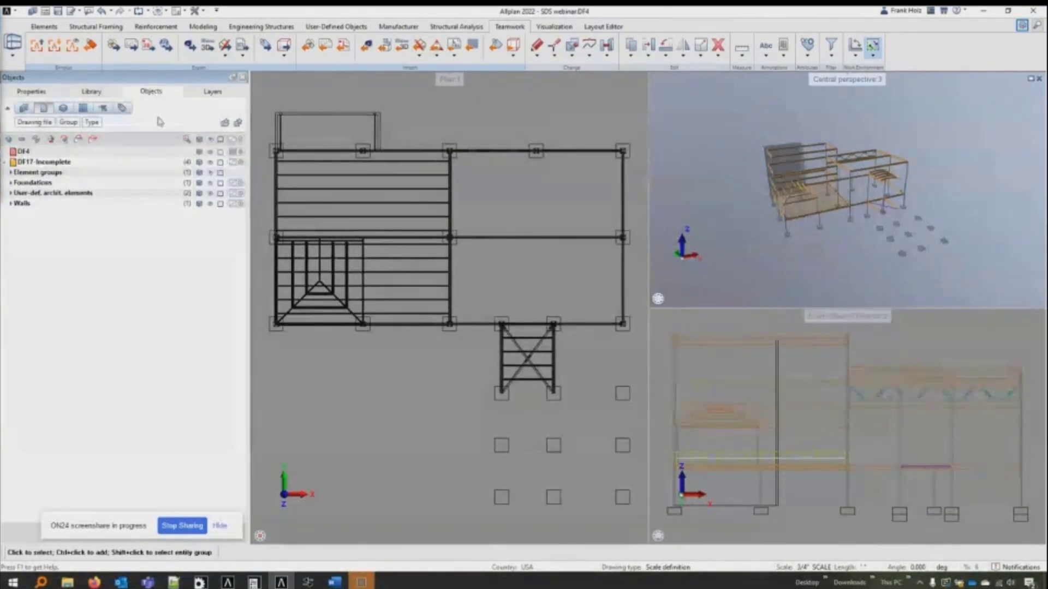
click(210, 162)
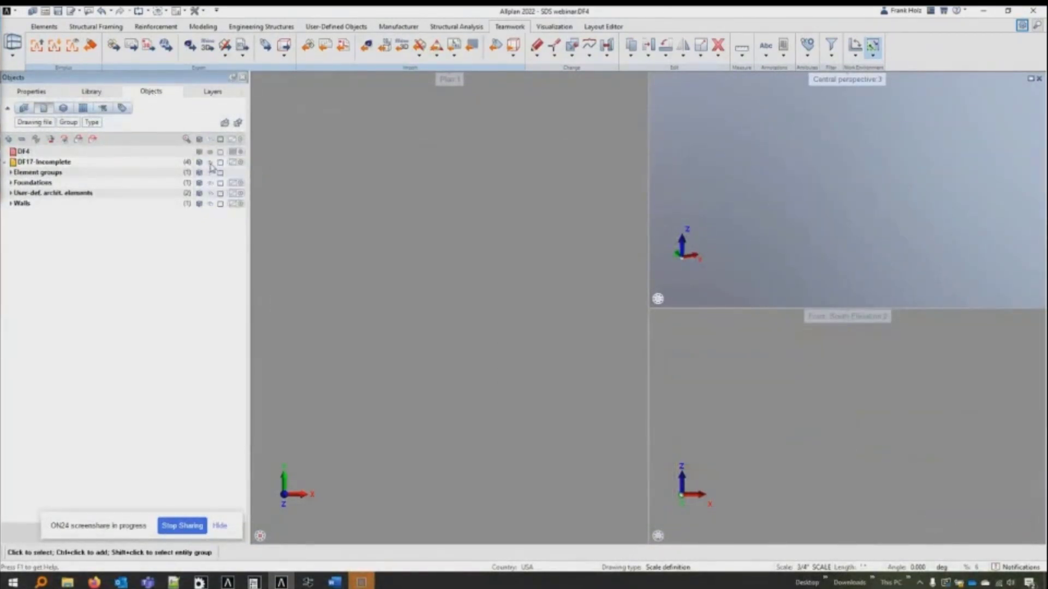
click(210, 204)
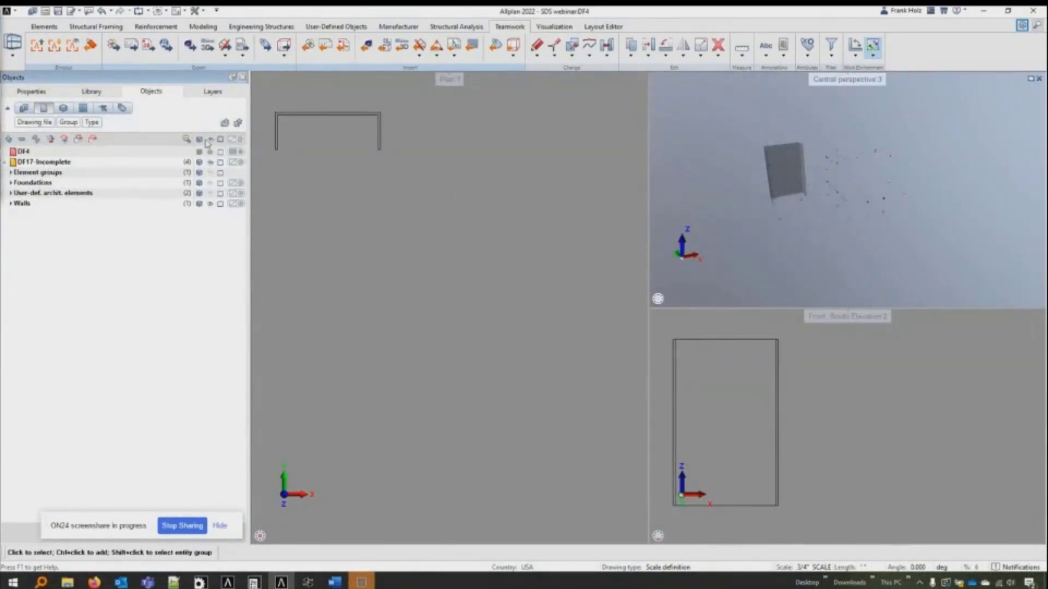
click(211, 162)
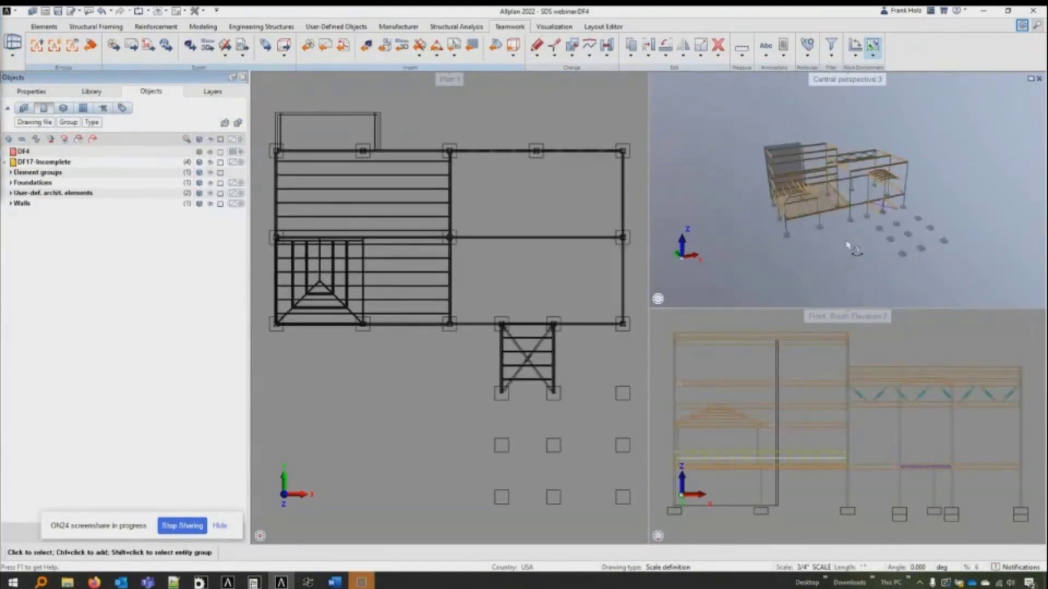
middle_drag(878, 236, 881, 237)
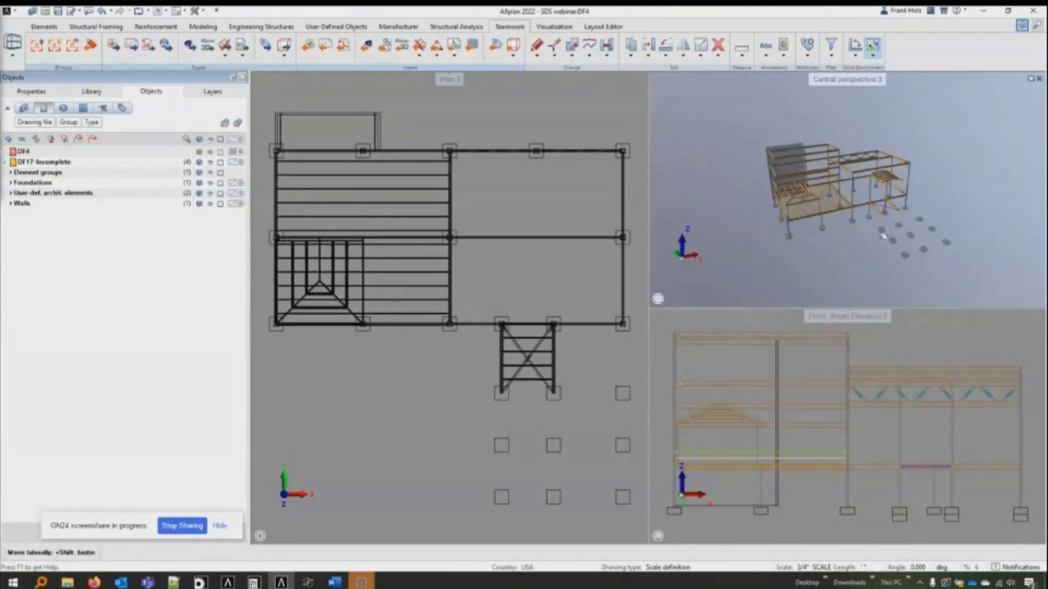
Step: Check the settings of the concrete wall at the building's end and close them without changes
click(786, 148)
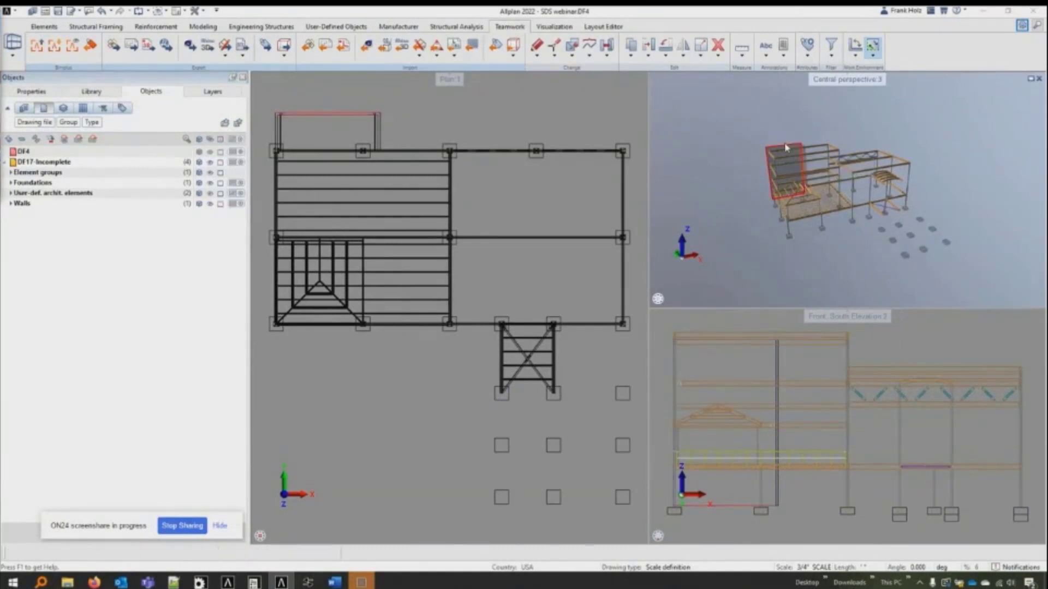
double_click(786, 147)
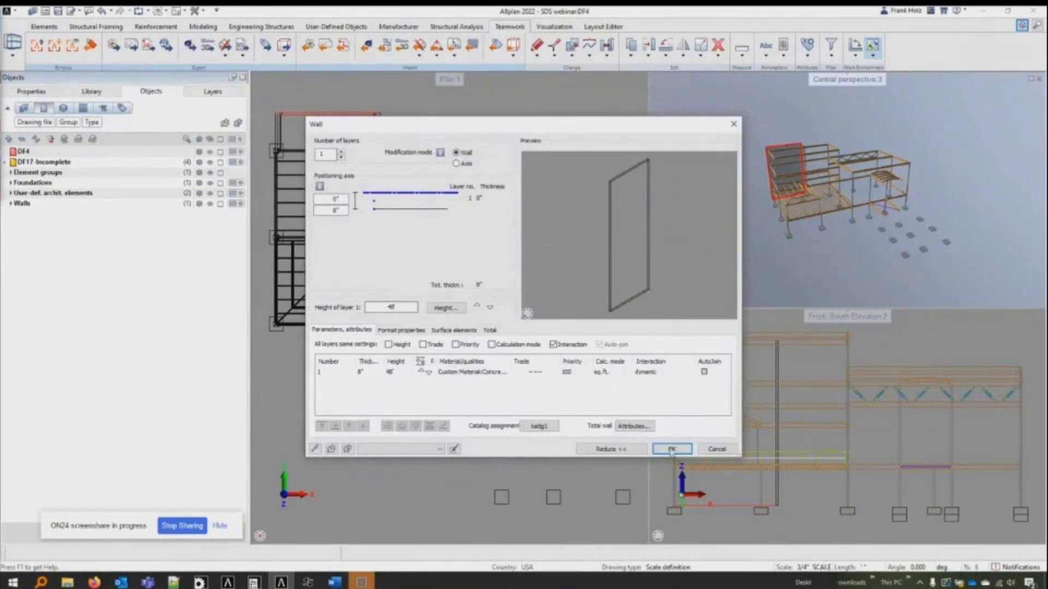
click(715, 450)
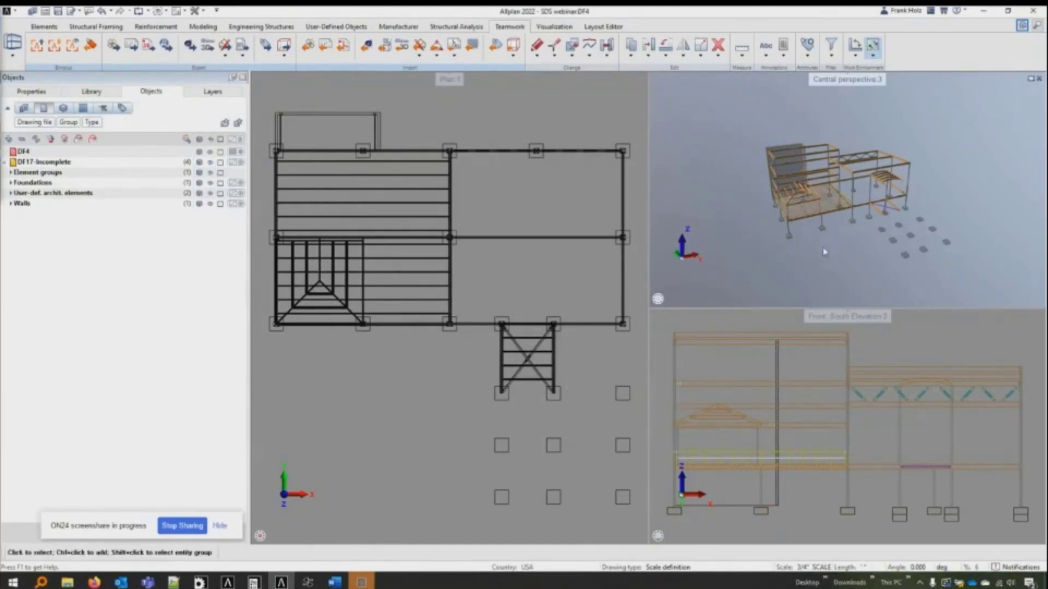
Step: Isolate the walls of DF17-Incomplete by hiding its other elements, and fit the walls to the views
click(210, 162)
click(210, 203)
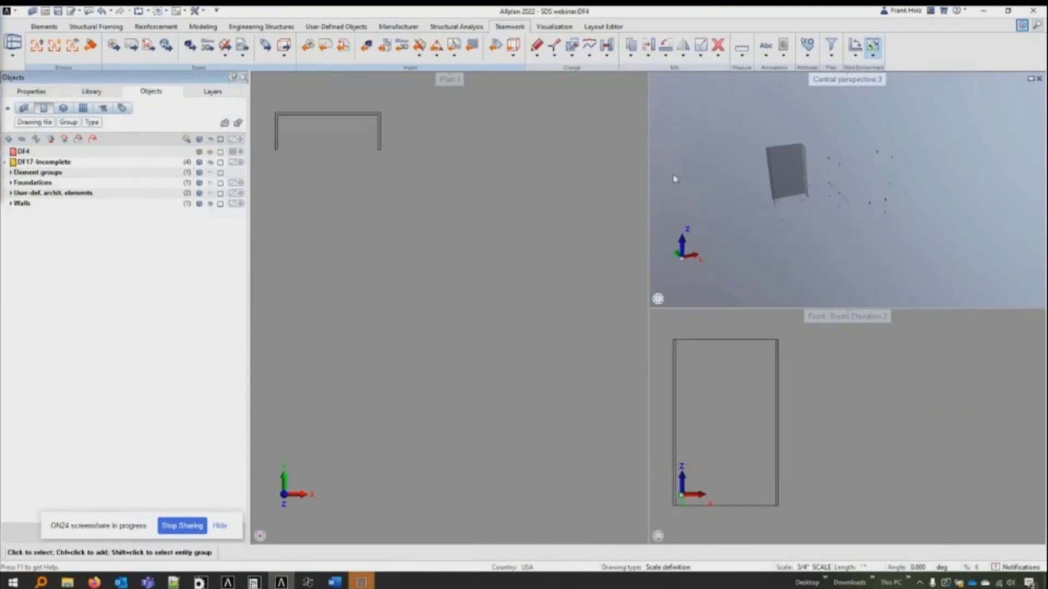
middle_click(491, 170)
middle_click(810, 388)
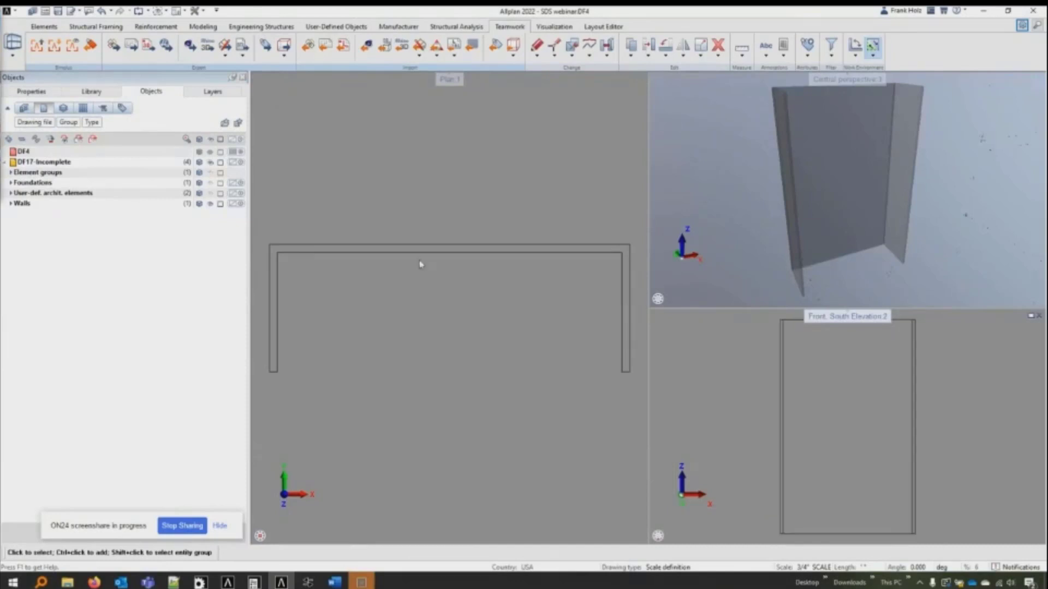
Step: Start Automated Wall Reinforcement and select the short wall at the right end of the U-shaped layout as the first wall
drag(852, 146, 877, 220)
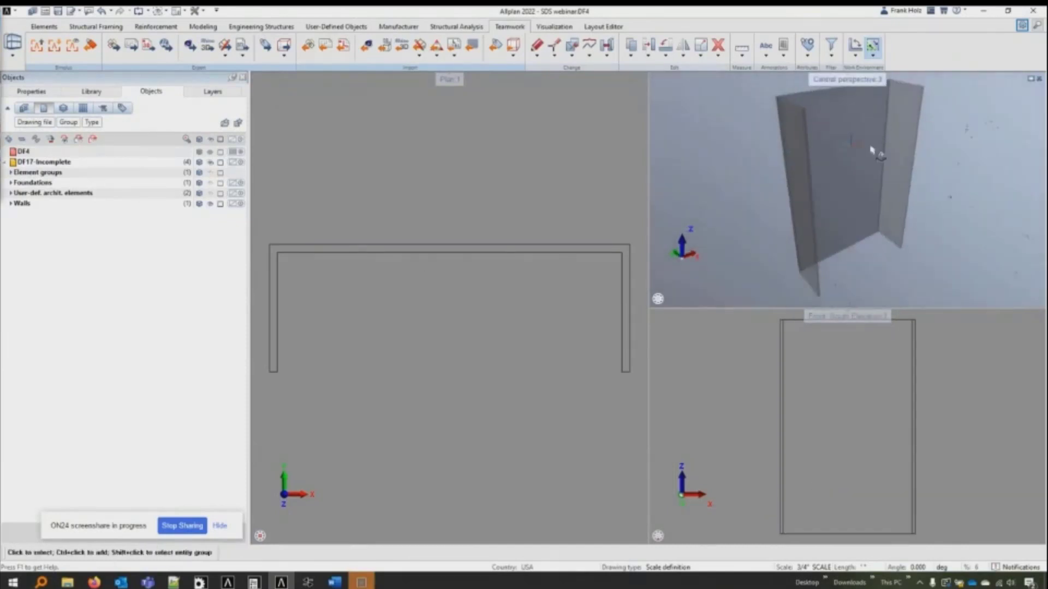
middle_drag(868, 145, 859, 192)
scroll(880, 112, up, 5)
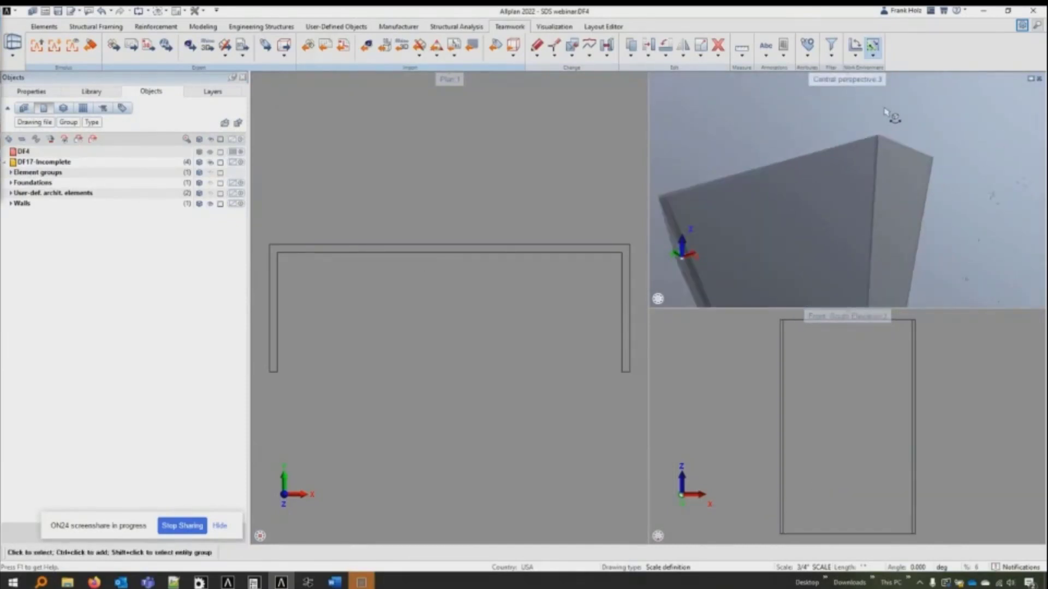
drag(872, 159, 887, 167)
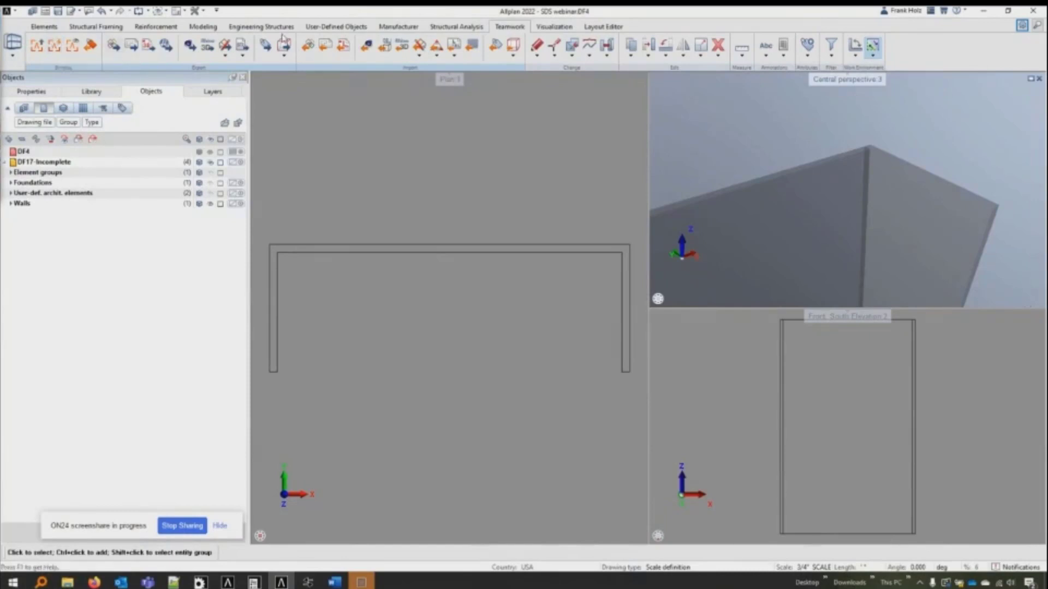
click(255, 30)
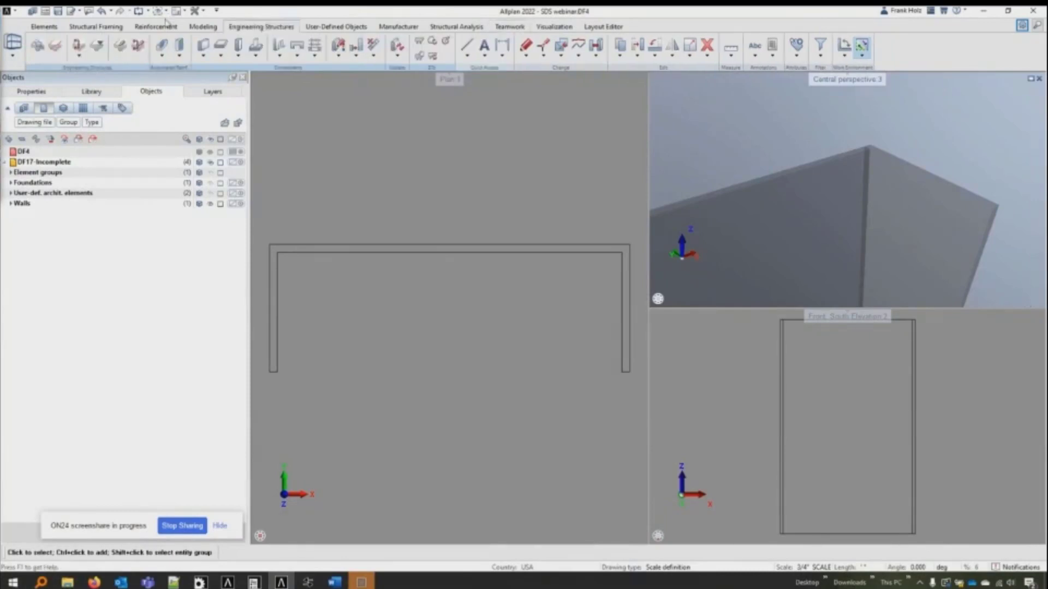
click(162, 55)
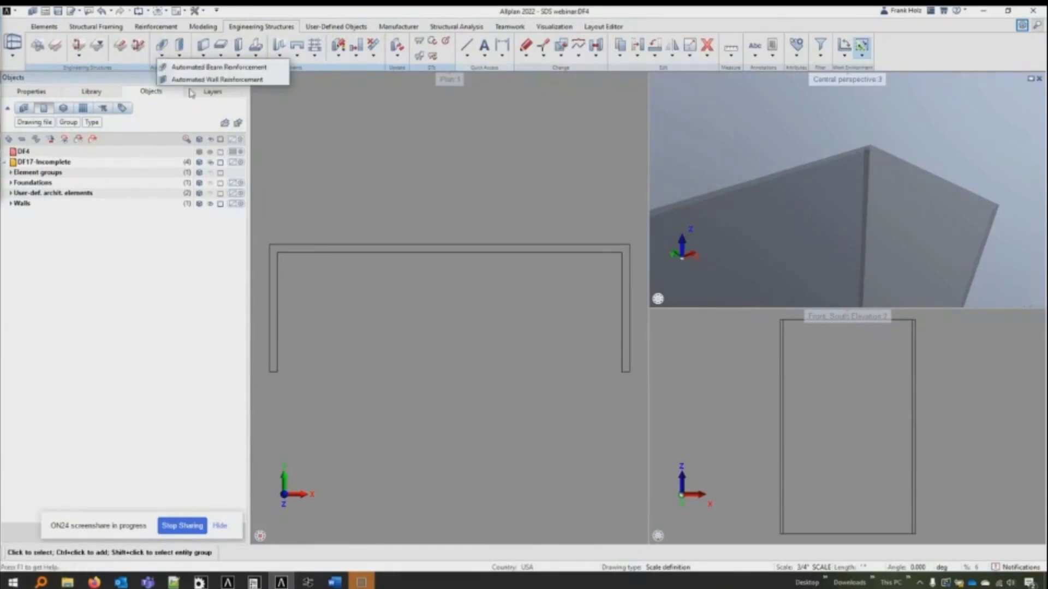
click(190, 82)
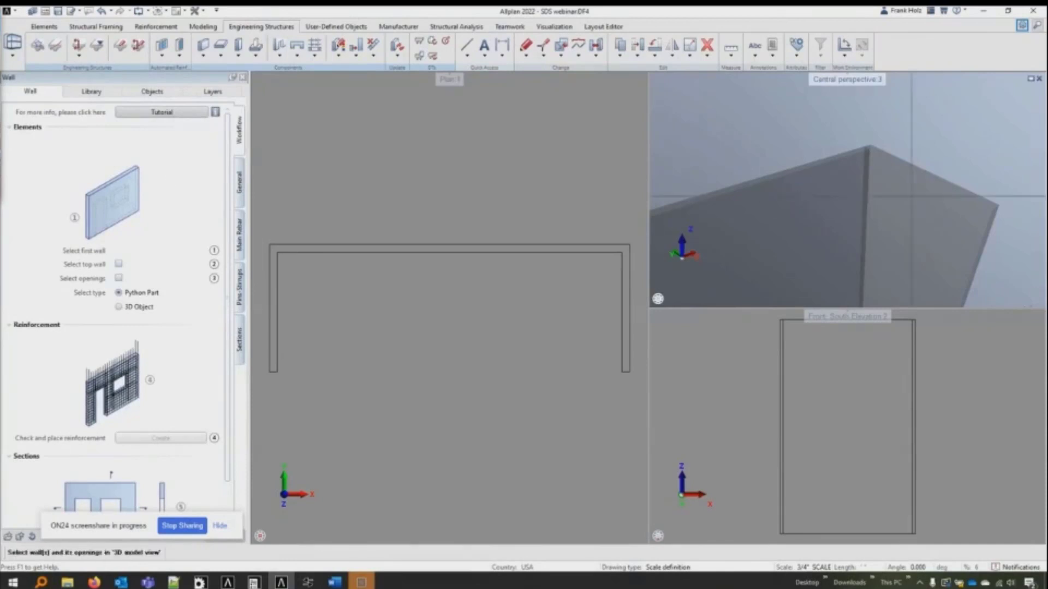
click(910, 189)
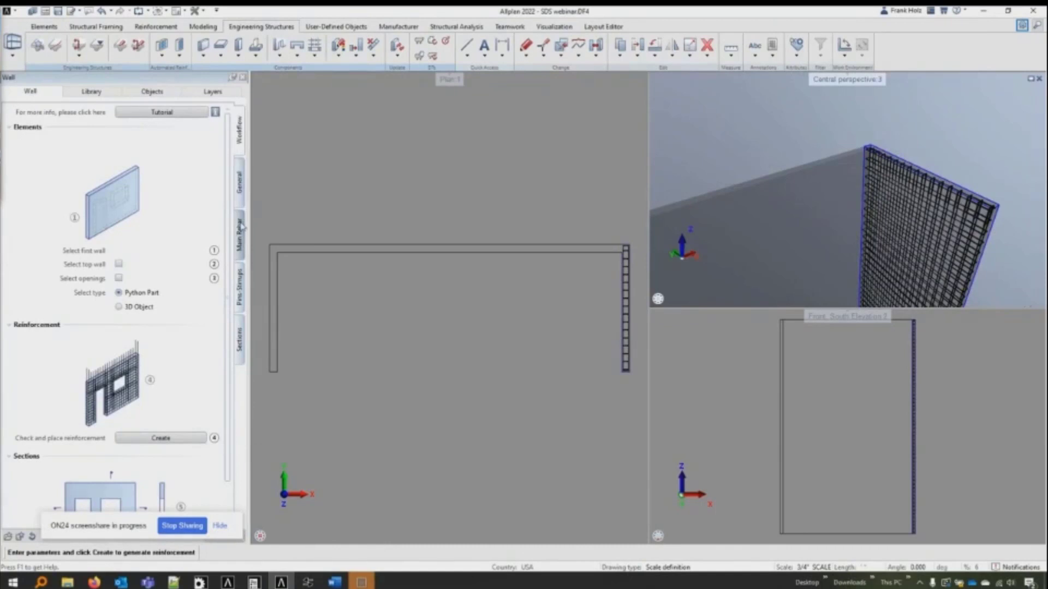
Step: Review the pins and stirrups, main rebar, general and section parameters, and create the reinforcement in the selected short wall
click(240, 281)
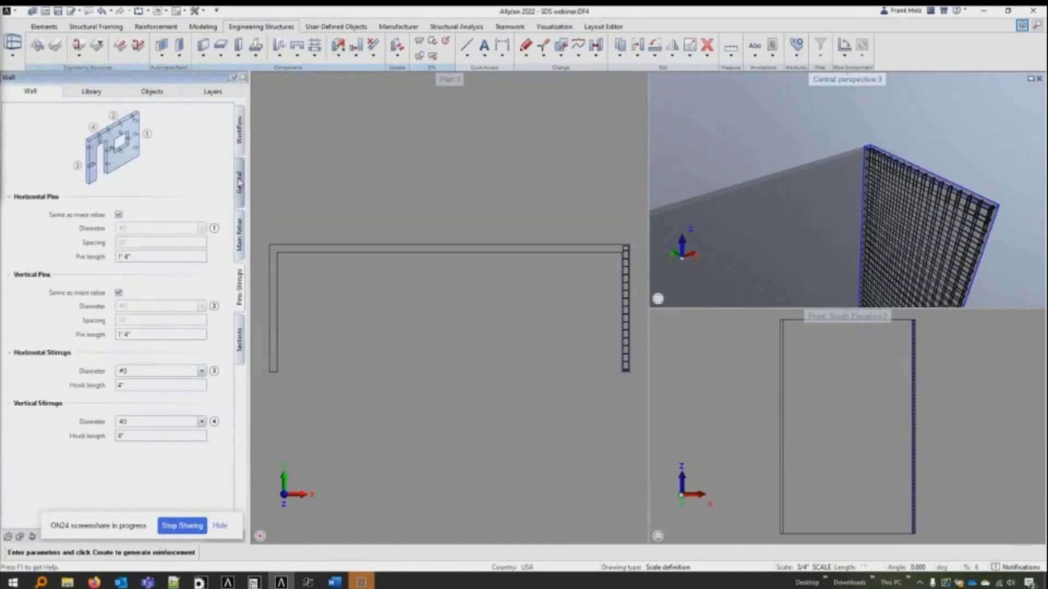
click(239, 235)
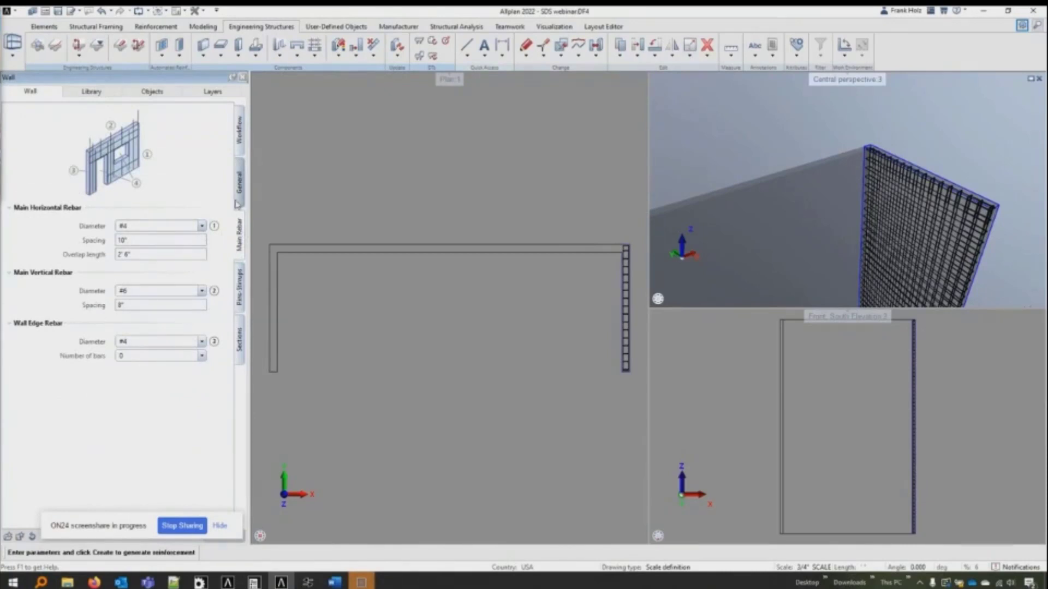
click(239, 183)
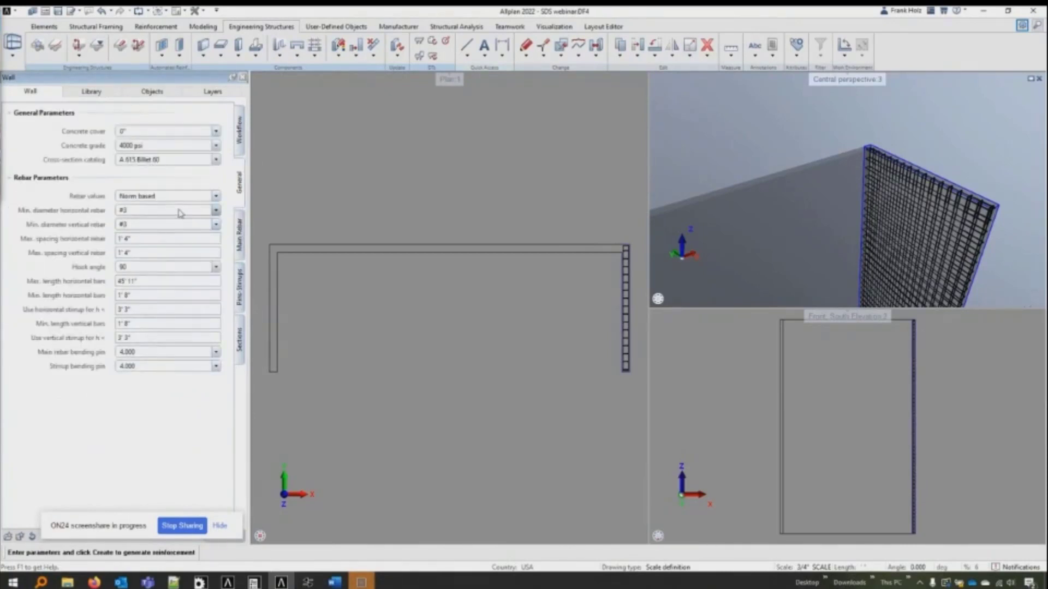
click(240, 284)
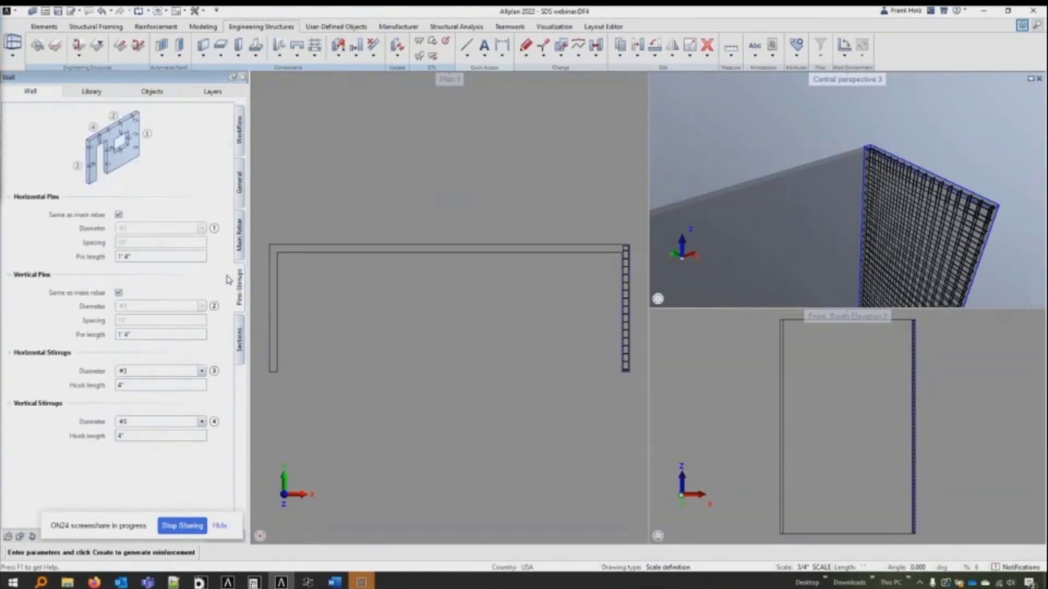
click(240, 338)
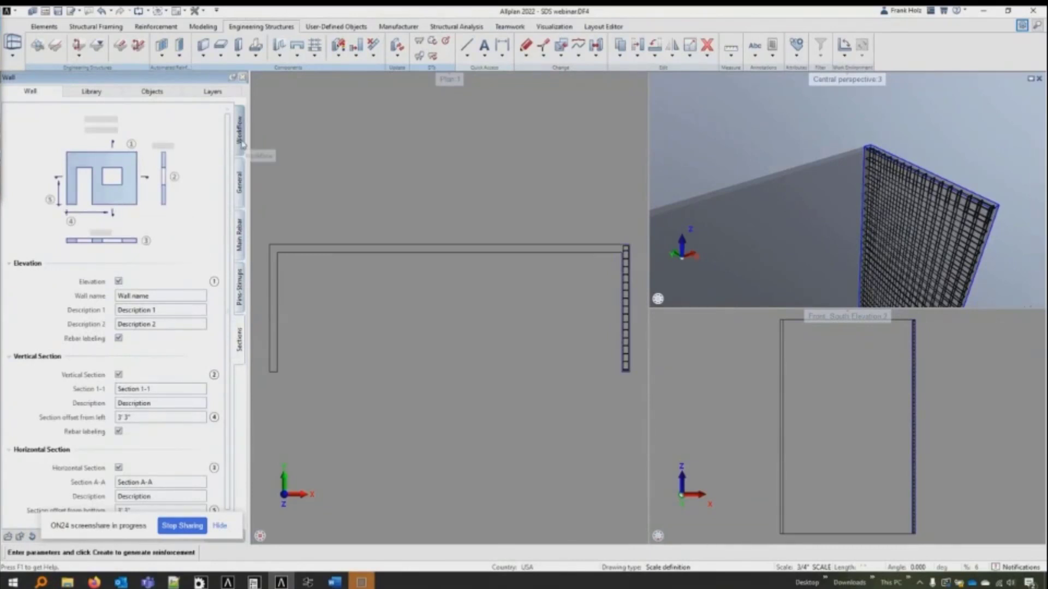
click(240, 159)
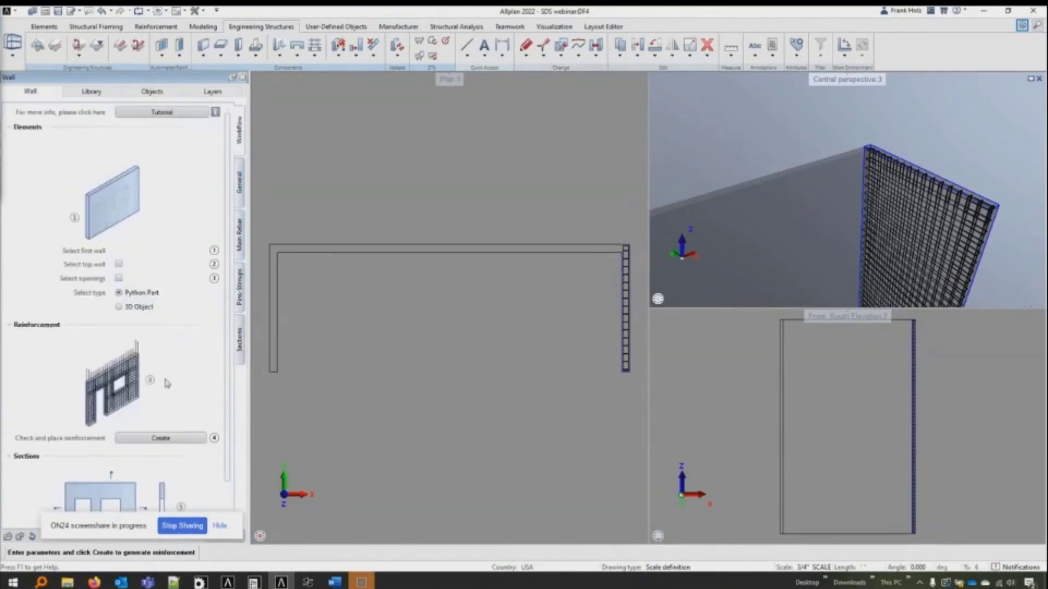
click(159, 439)
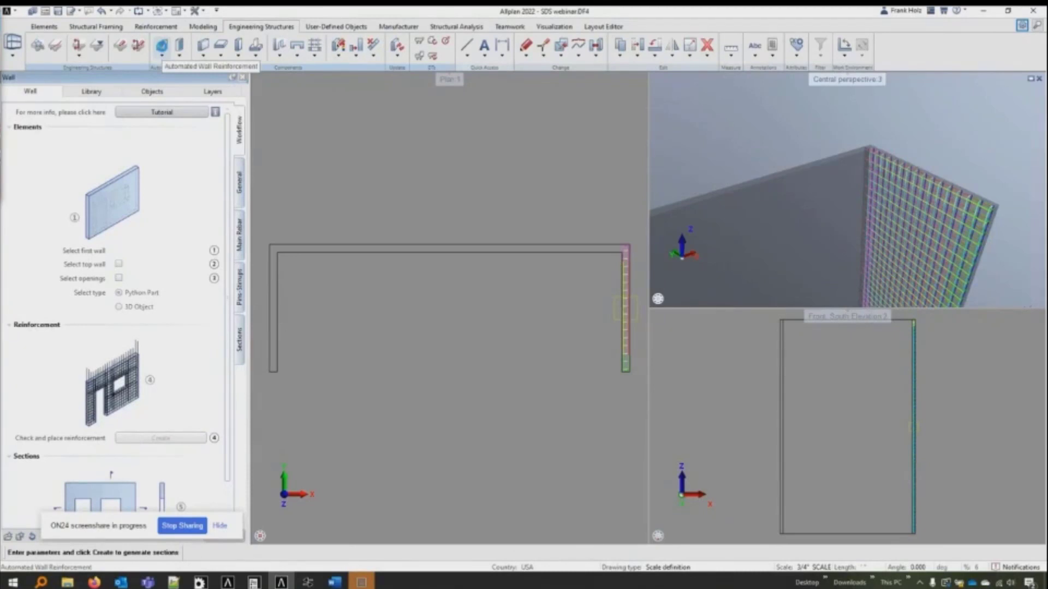
Step: Create automated wall reinforcement in the long wall of the U-shaped layout with the existing parameters, and finish the command
click(162, 47)
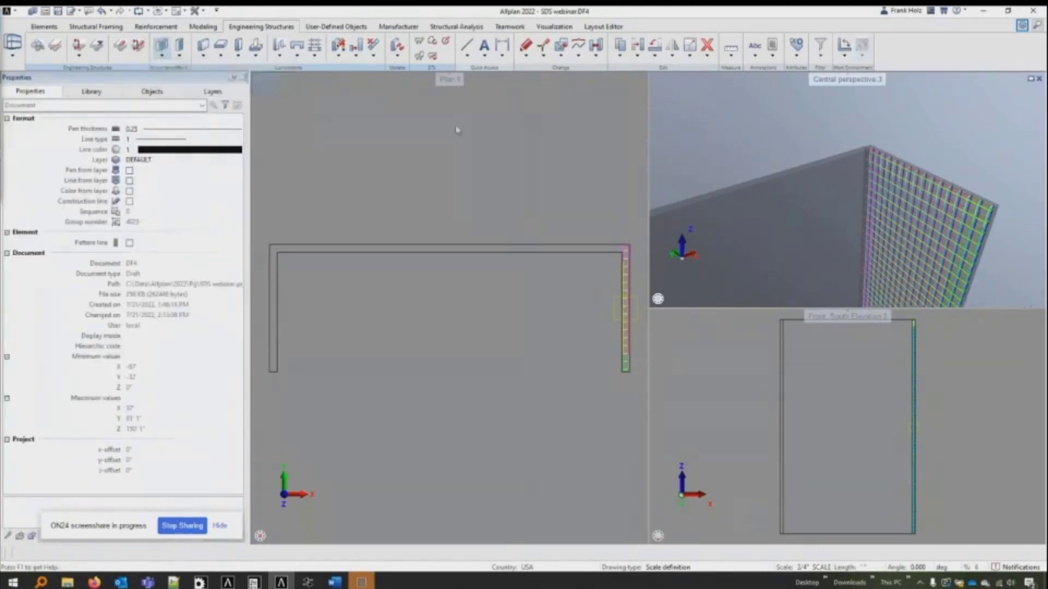
click(747, 200)
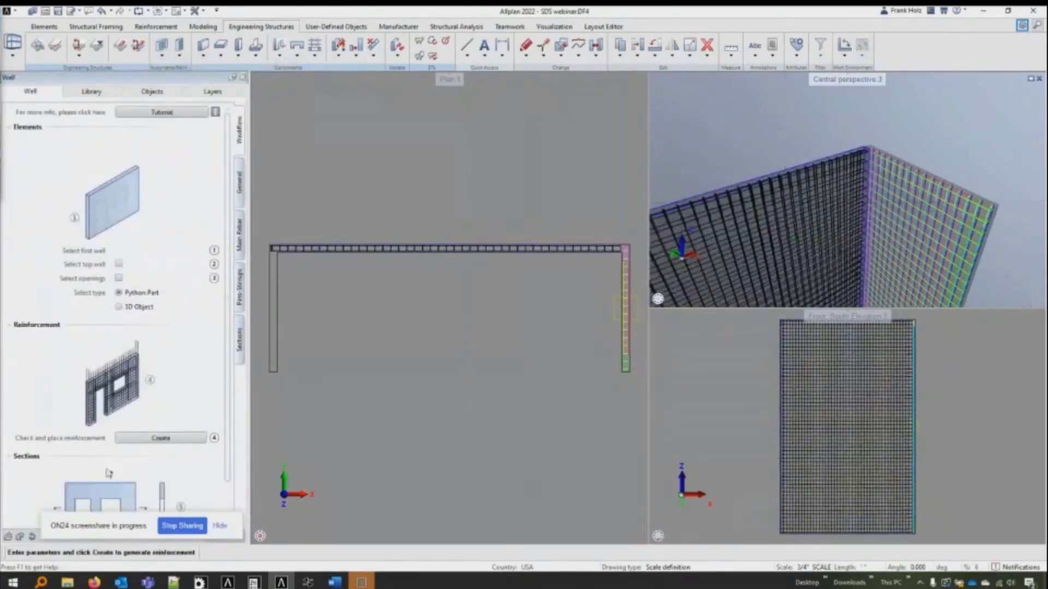
click(152, 439)
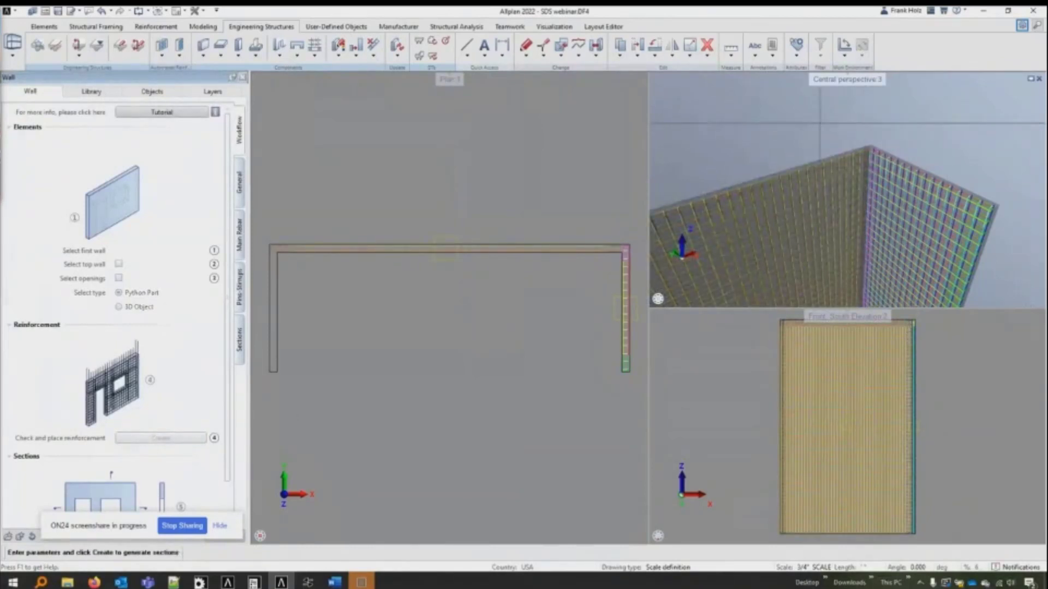
key(Escape)
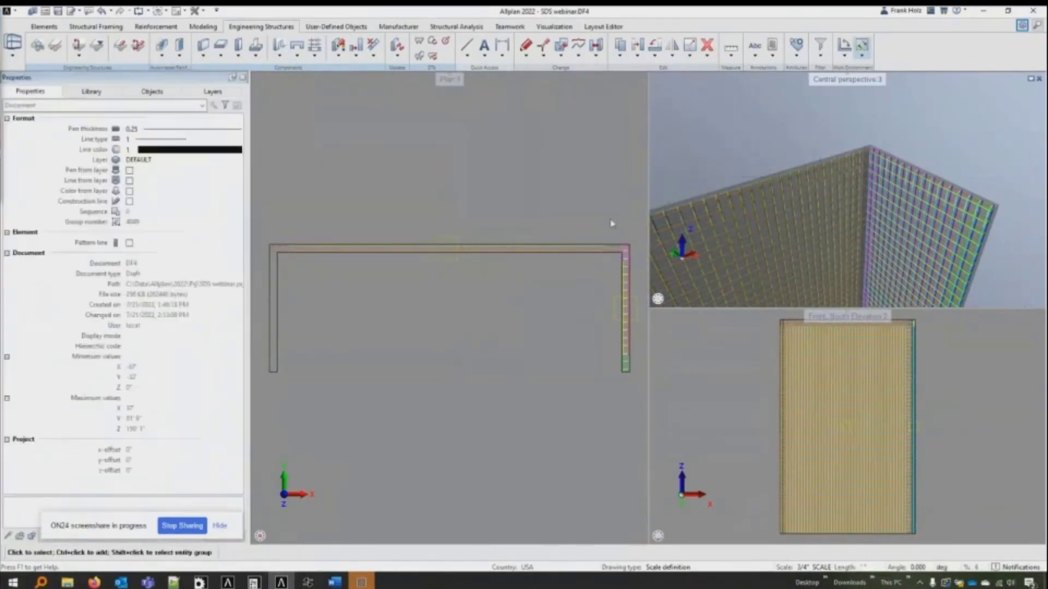
middle_drag(631, 222, 547, 220)
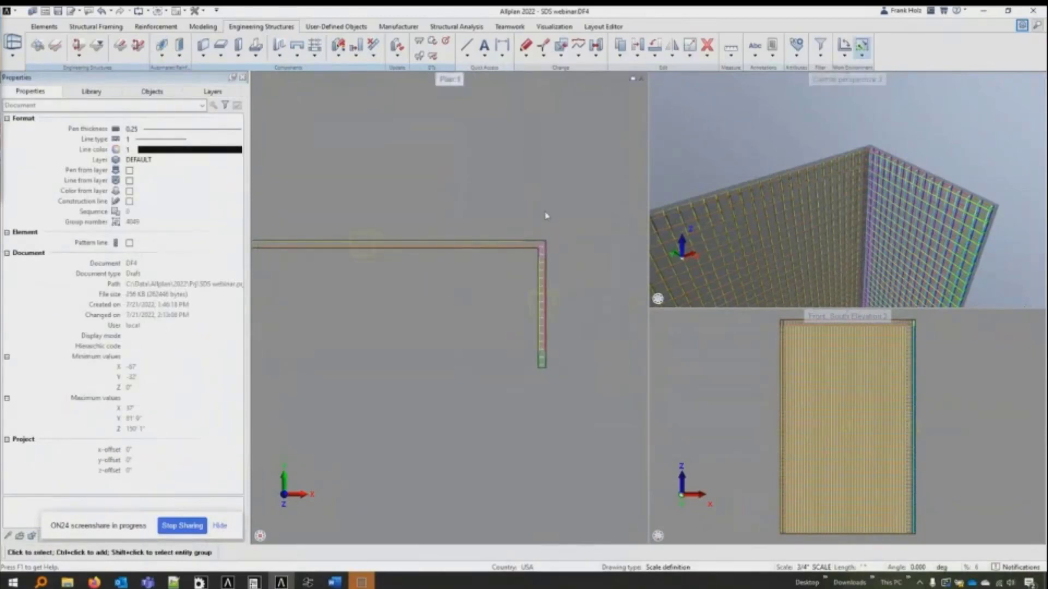
Step: Delete the U-bars of both walls at their shared corner, along with the short wall's row of ties nearest that corner
scroll(547, 242, up, 3)
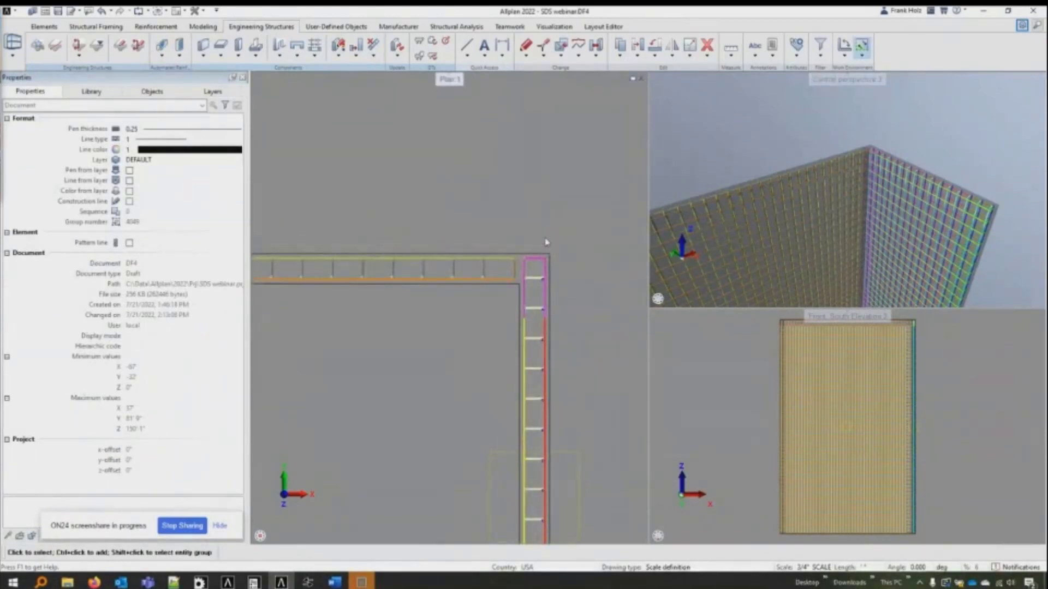
middle_drag(573, 426, 539, 170)
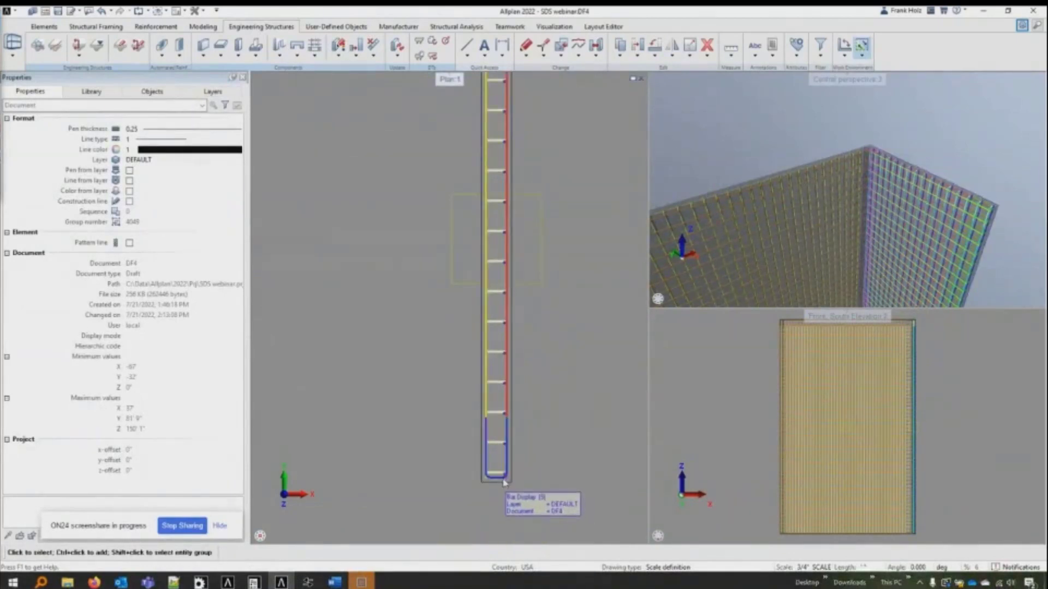
middle_drag(551, 135, 556, 326)
scroll(499, 218, up, 3)
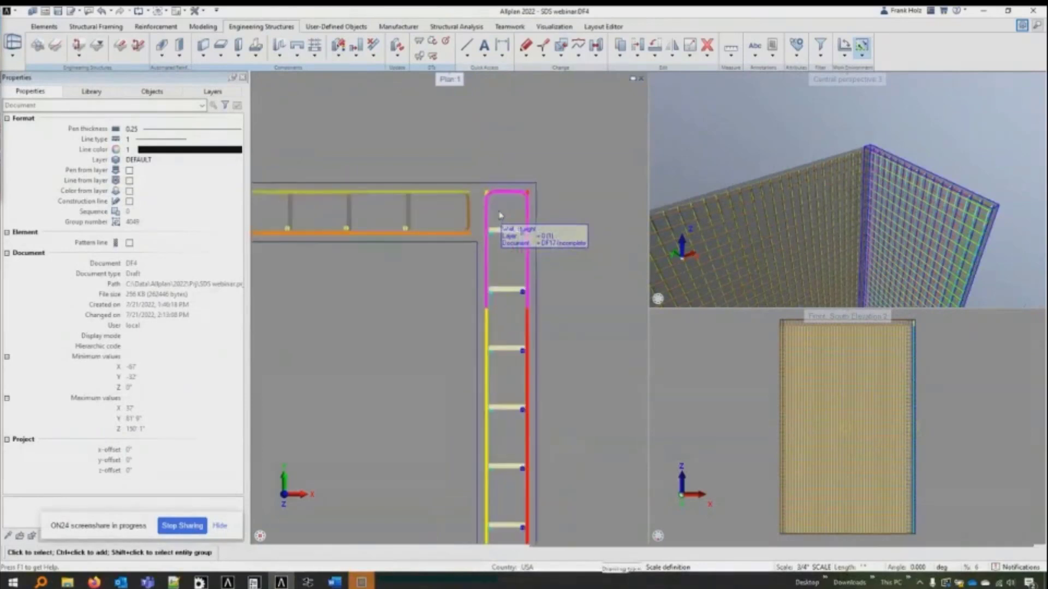
middle_drag(499, 216, 514, 239)
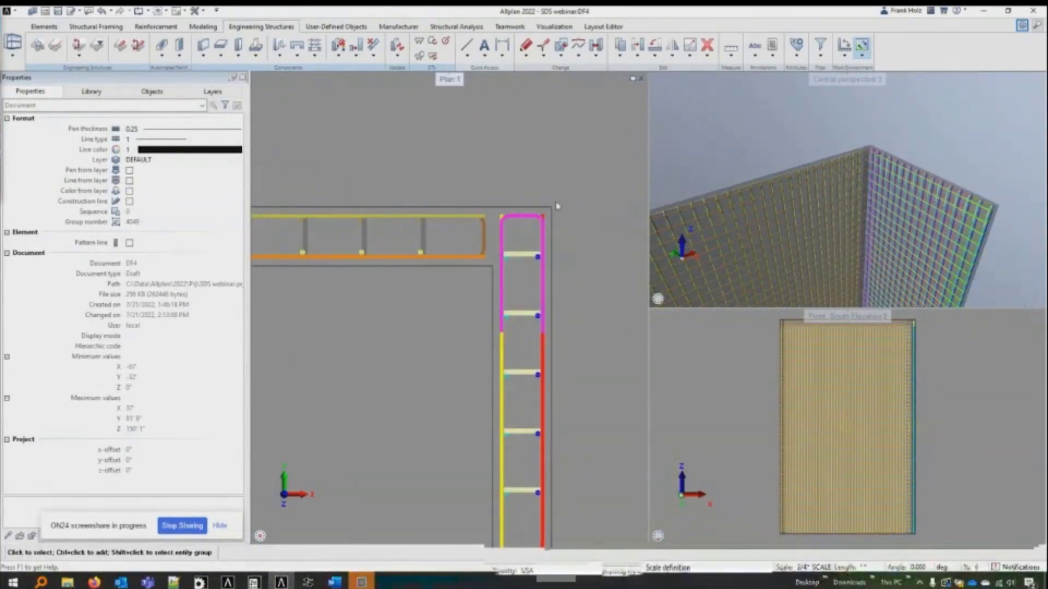
key(Delete)
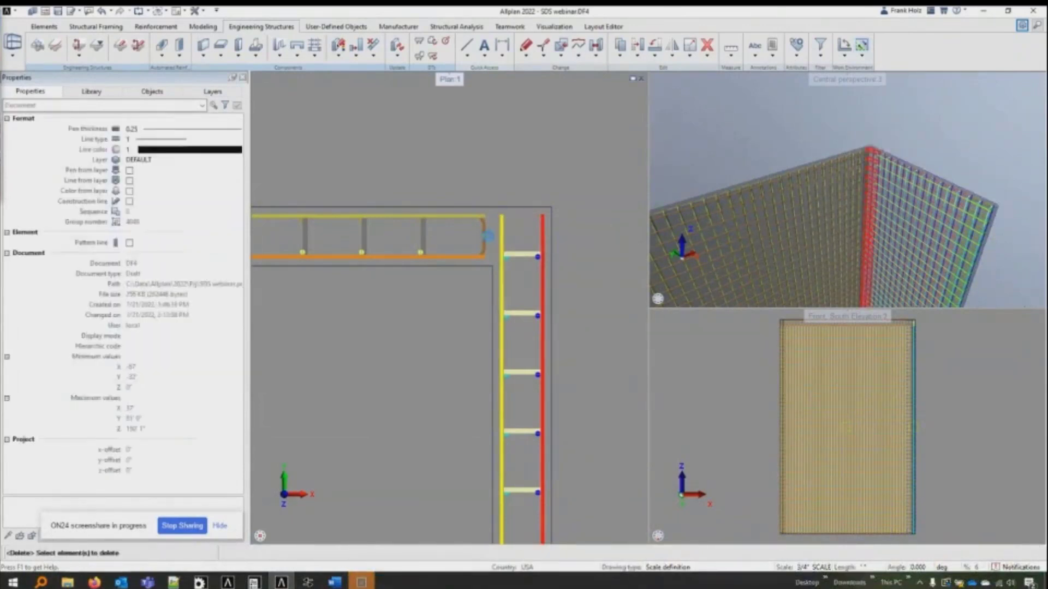
click(488, 237)
key(Delete)
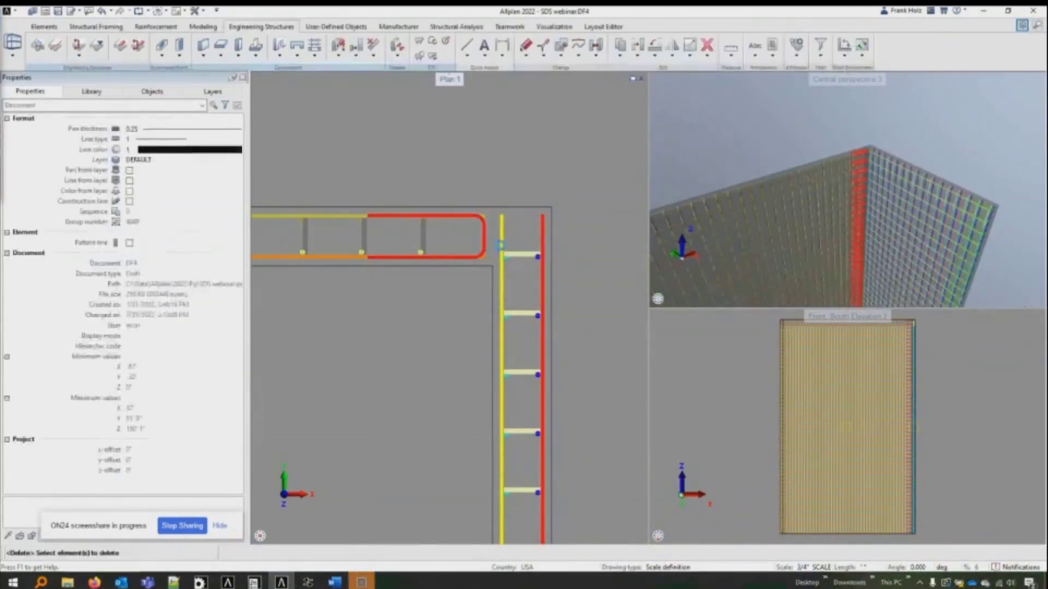
click(499, 245)
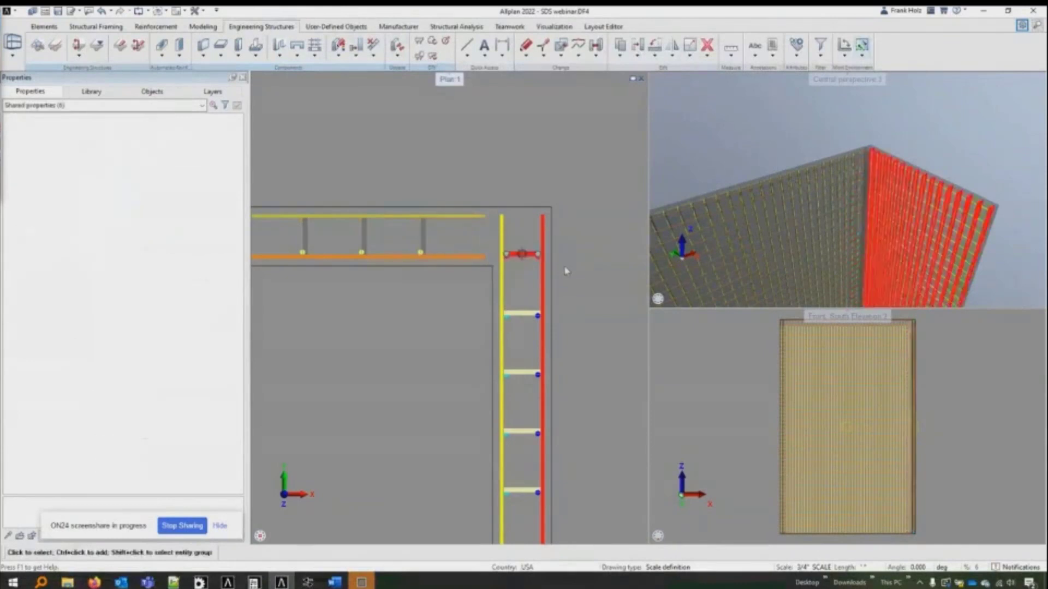
click(544, 240)
Step: Use Stretch Entities to shorten the short wall's two horizontal bar layers so they end just outside the wall corner
click(543, 46)
scroll(570, 237, up, 2)
scroll(450, 203, down, 1)
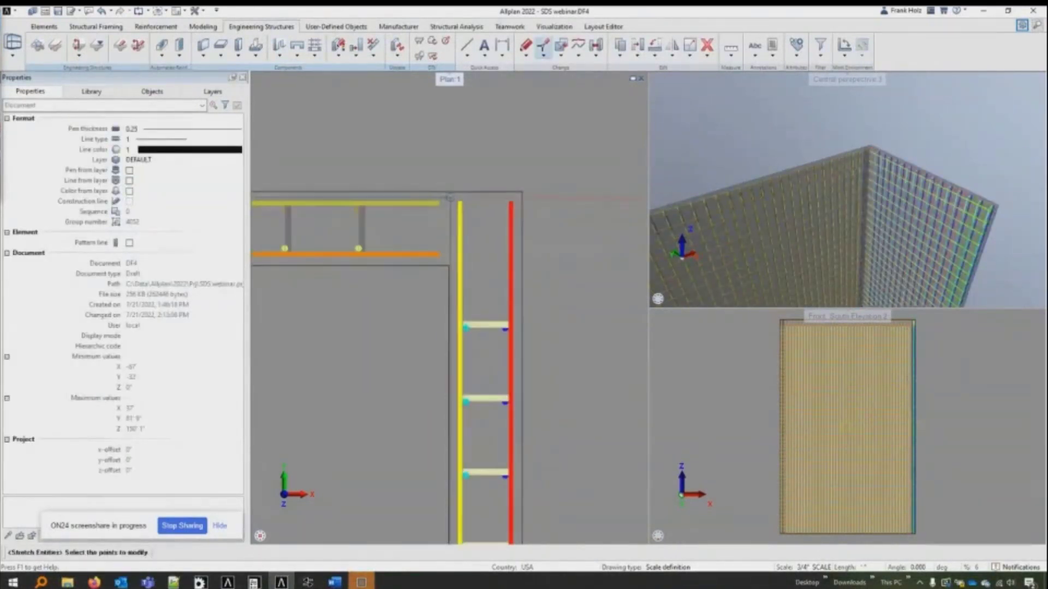
drag(449, 195, 556, 214)
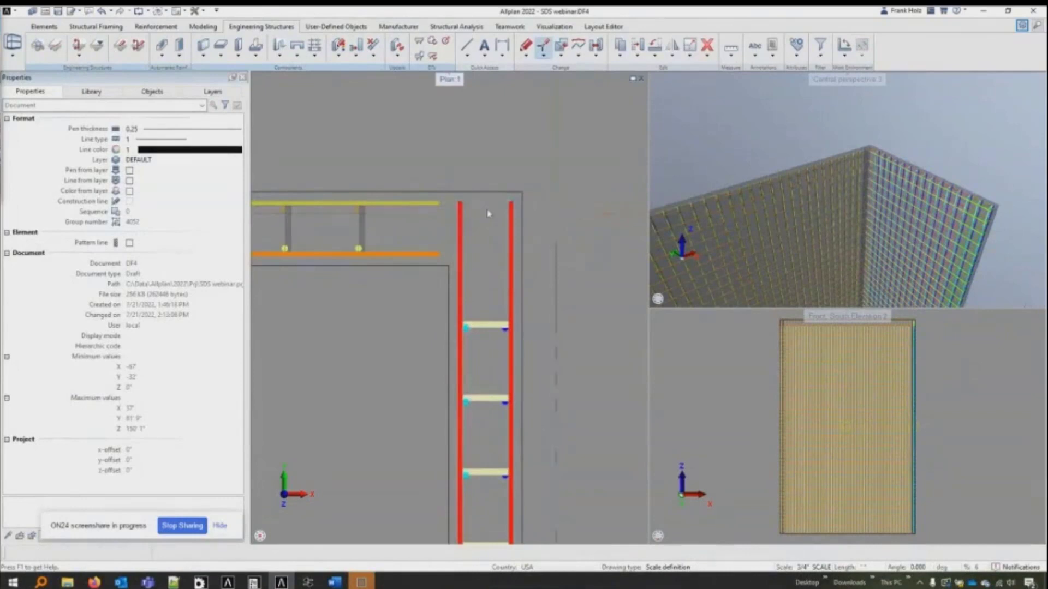
click(460, 203)
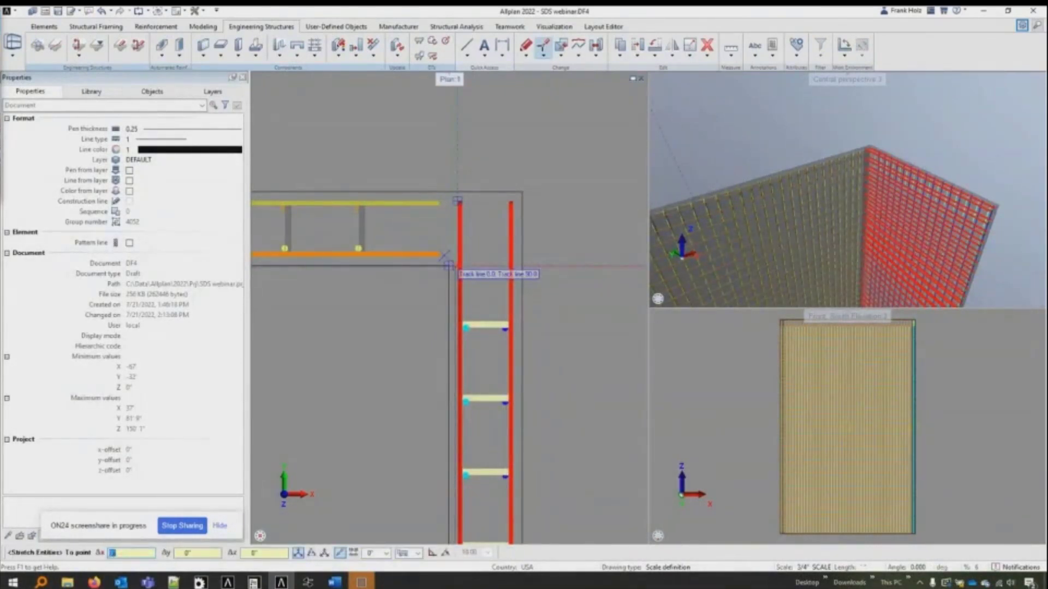
key(Tab)
text(0'8)
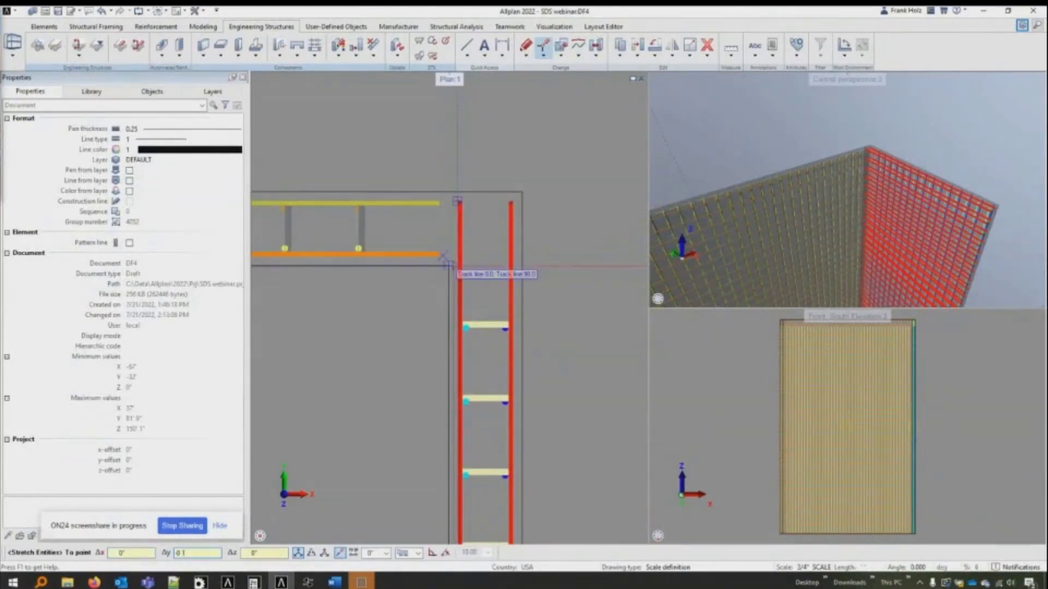
click(446, 265)
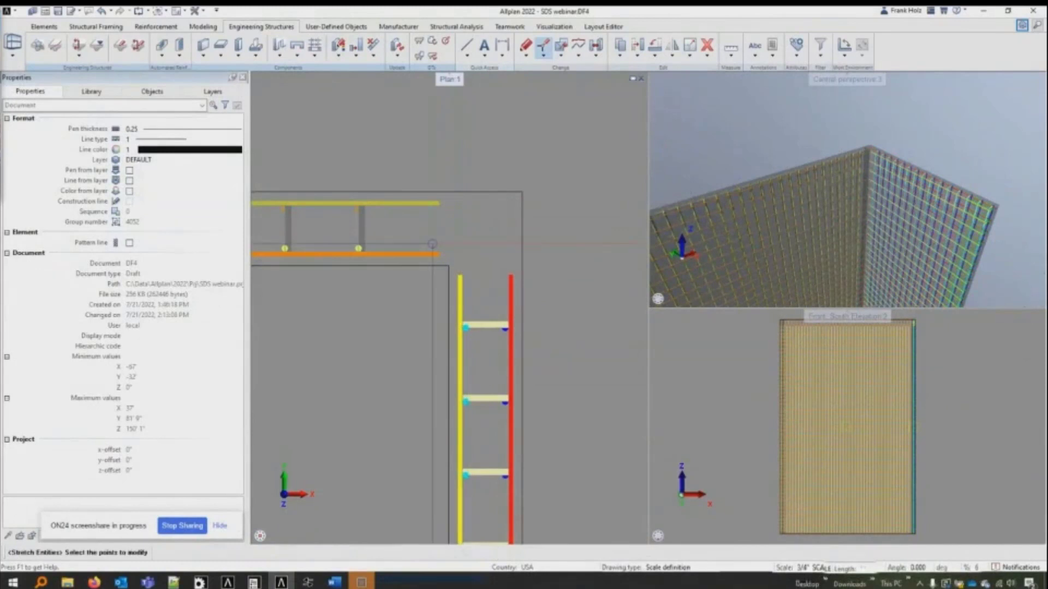
key(Escape)
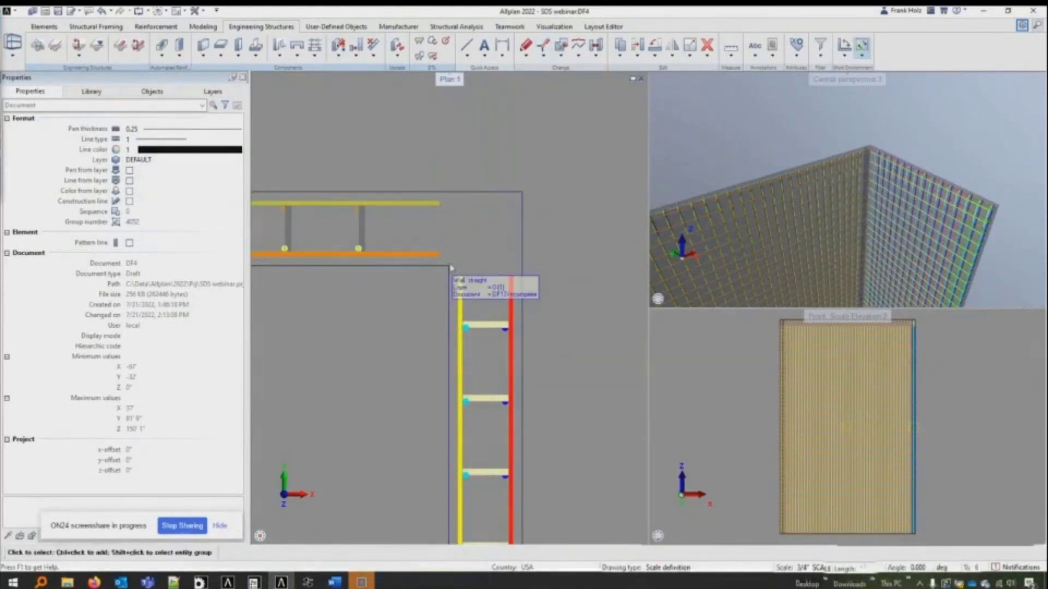
Step: Select the short wall's ties to examine their spacing and extent along the wall, and clear the selection
scroll(480, 319, down, 2)
click(480, 316)
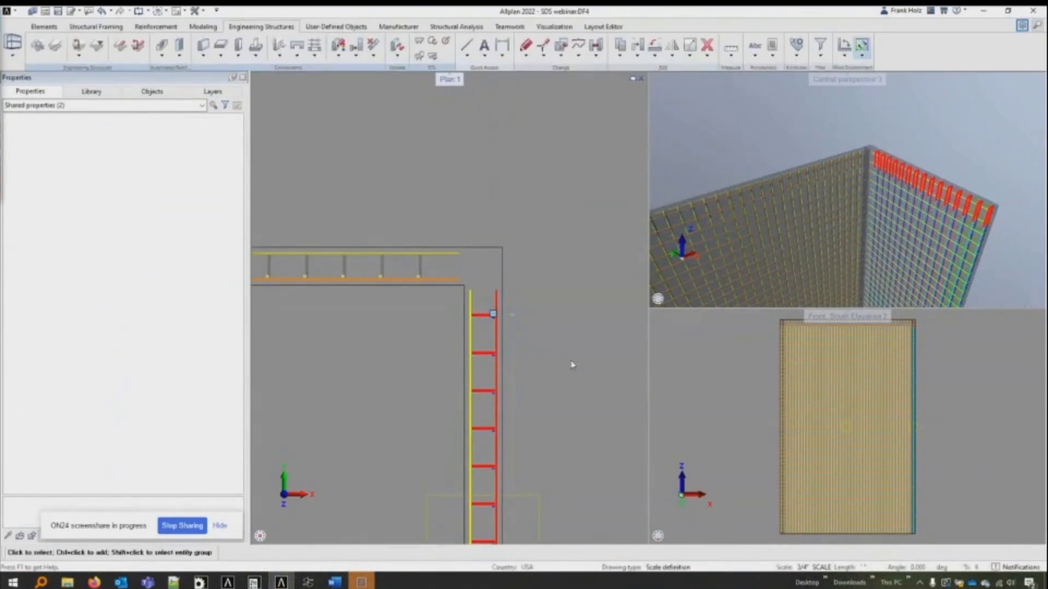
middle_drag(555, 425, 520, 226)
scroll(519, 225, down, 2)
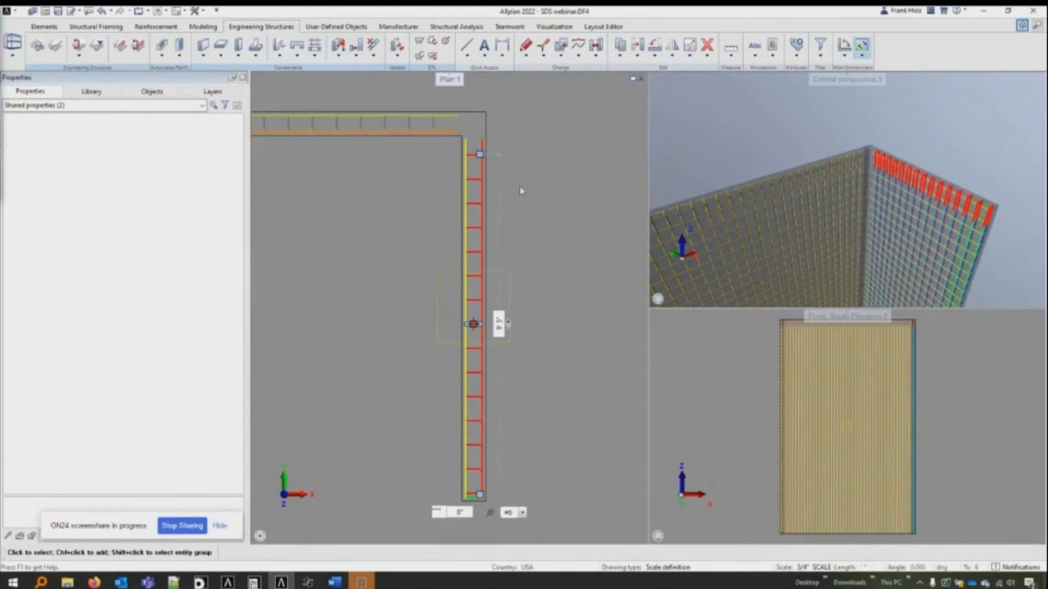
key(Escape)
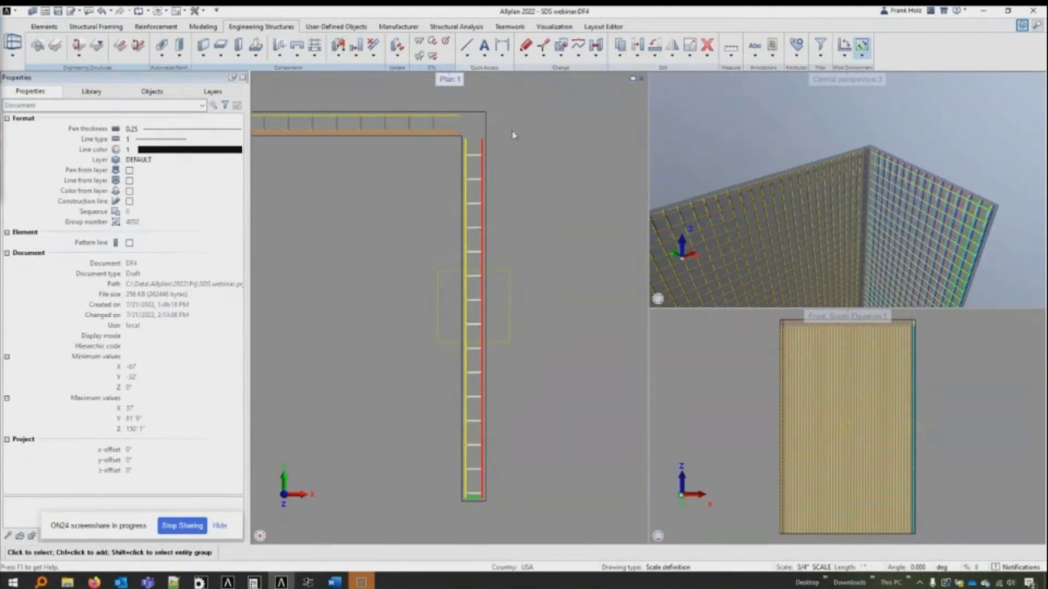
Step: Start the Wall corner component from FormFinder Components and load the private favorite wall corner.pyv, leaving the center of gravity hidden
middle_drag(514, 133, 526, 204)
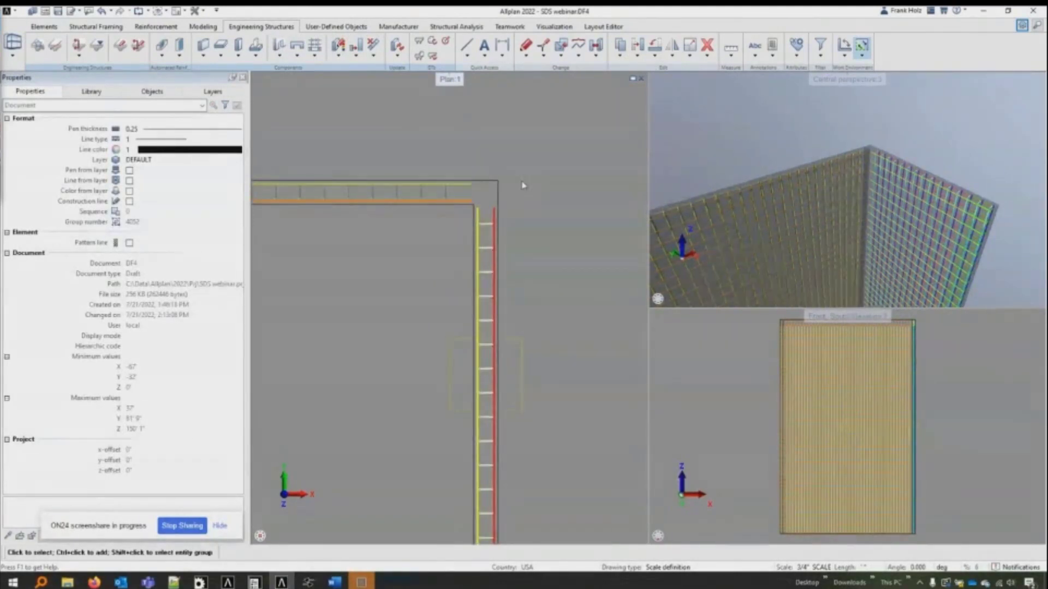
scroll(521, 183, up, 1)
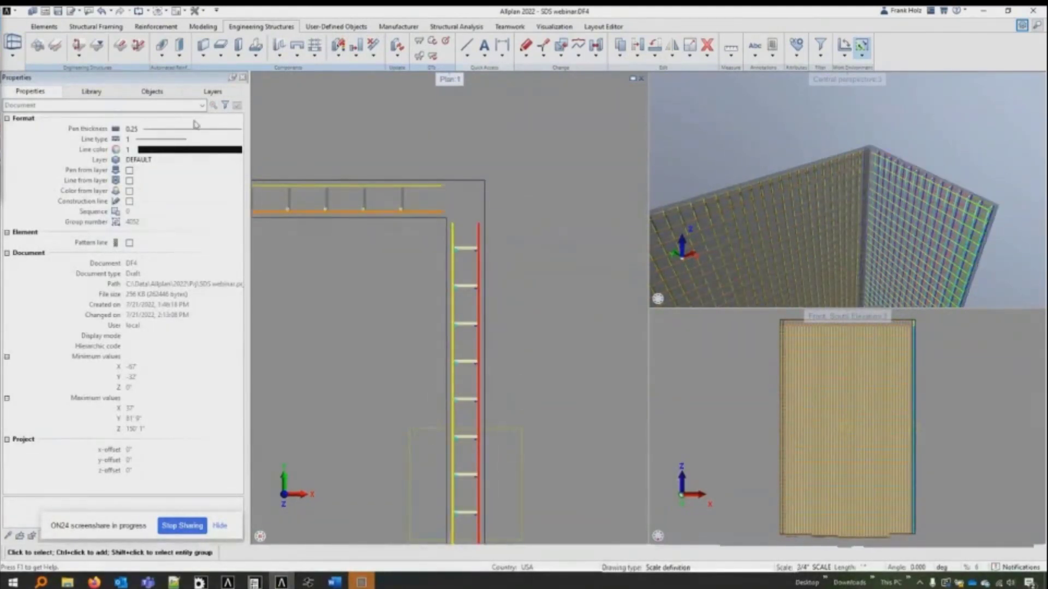
click(87, 92)
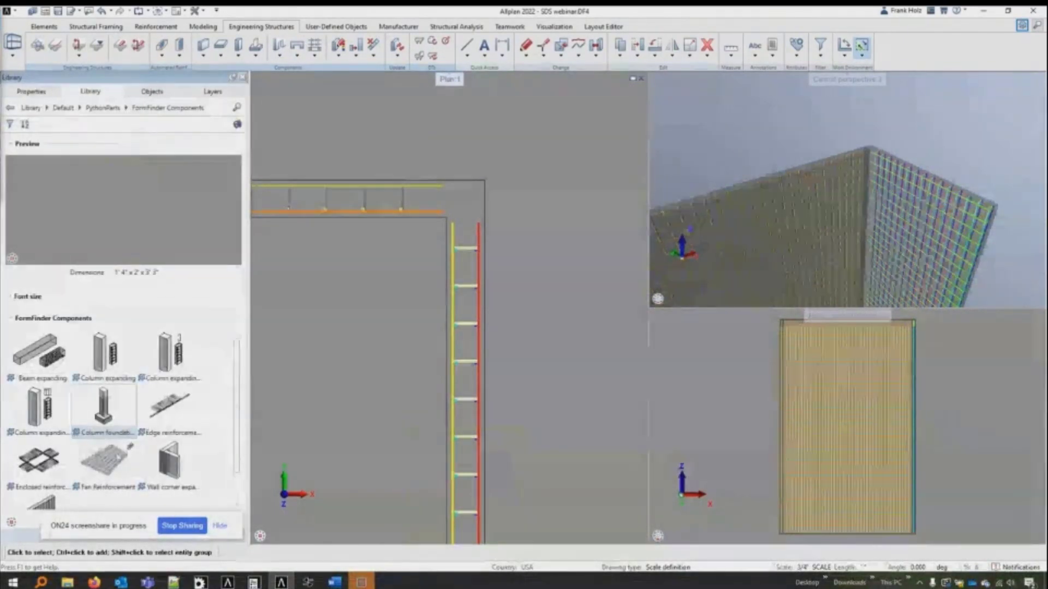
click(169, 468)
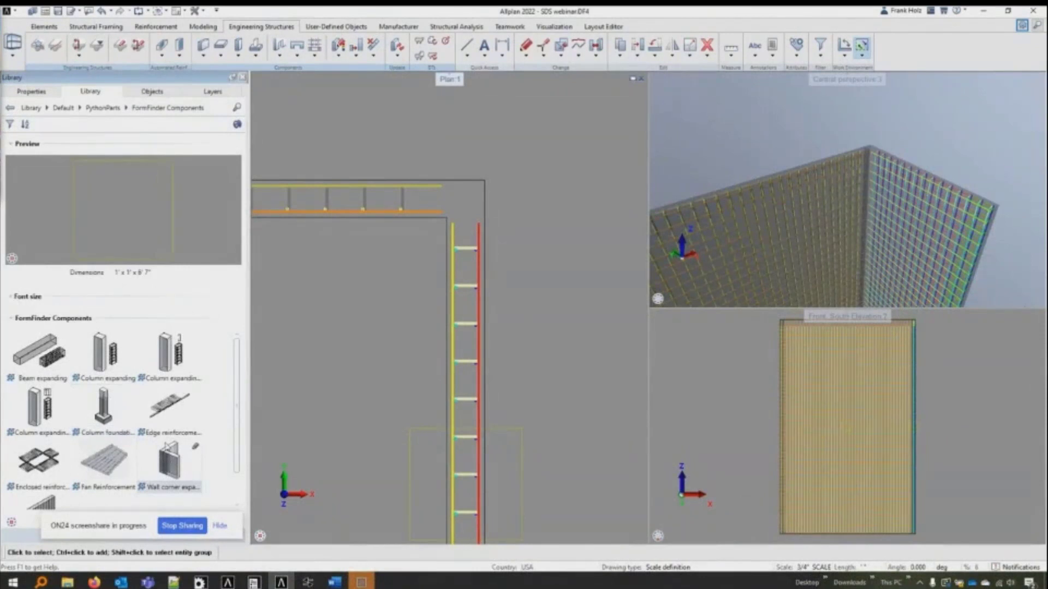
double_click(167, 464)
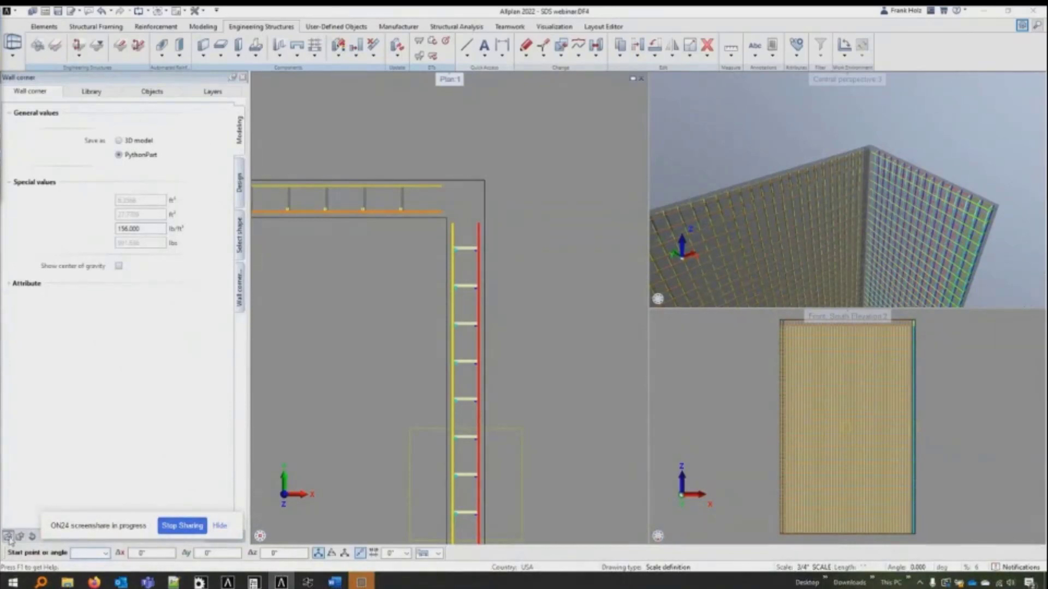
click(8, 537)
click(398, 301)
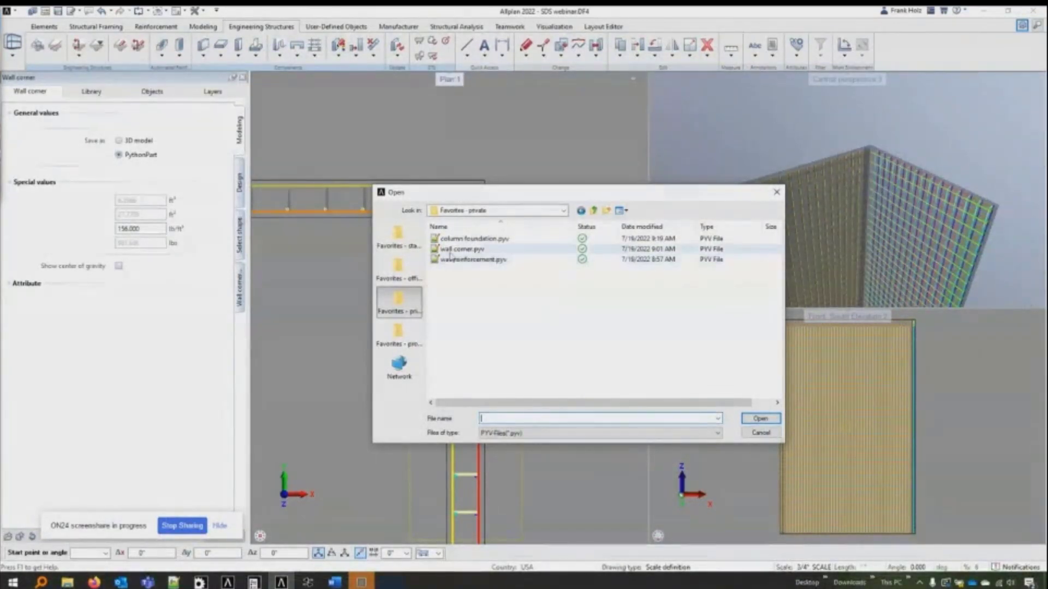
double_click(461, 249)
click(118, 265)
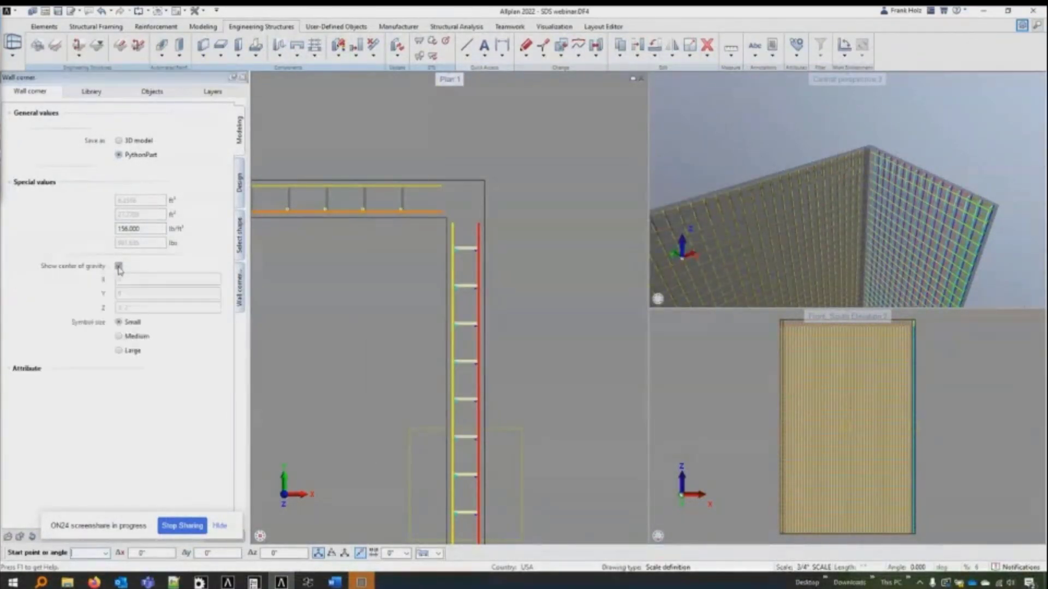
click(118, 266)
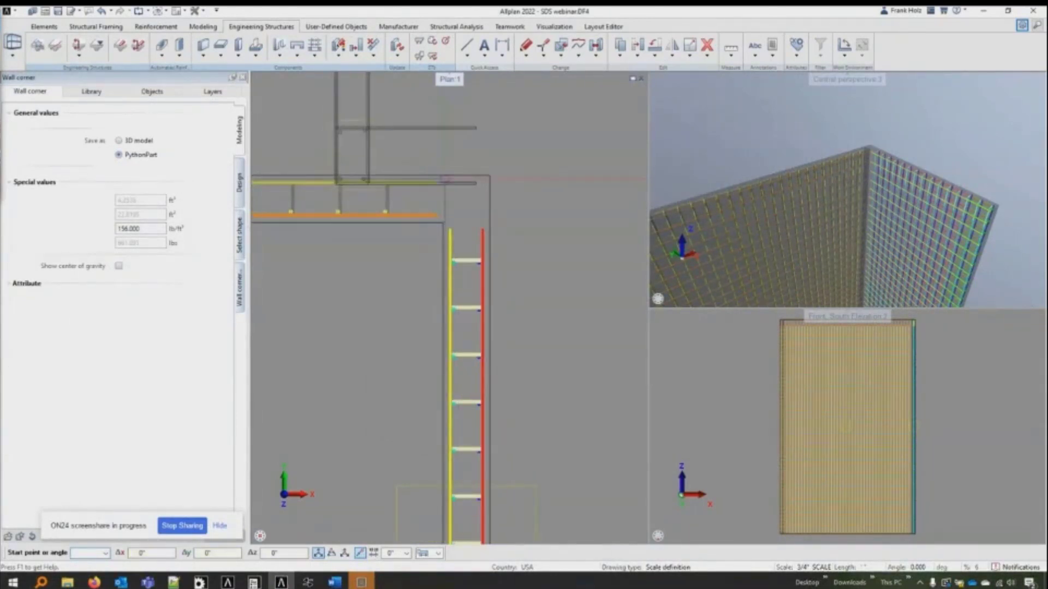
Step: Place the corner reinforcement across the junction of the long and short walls, review its shape and bar parameters, and finish the component
scroll(448, 178, up, 3)
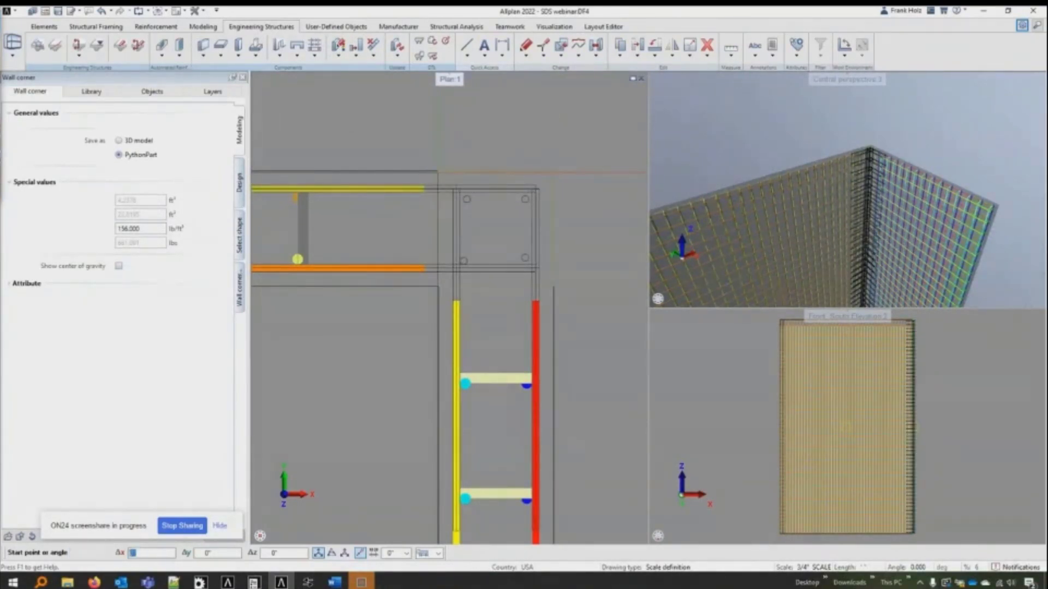
click(554, 172)
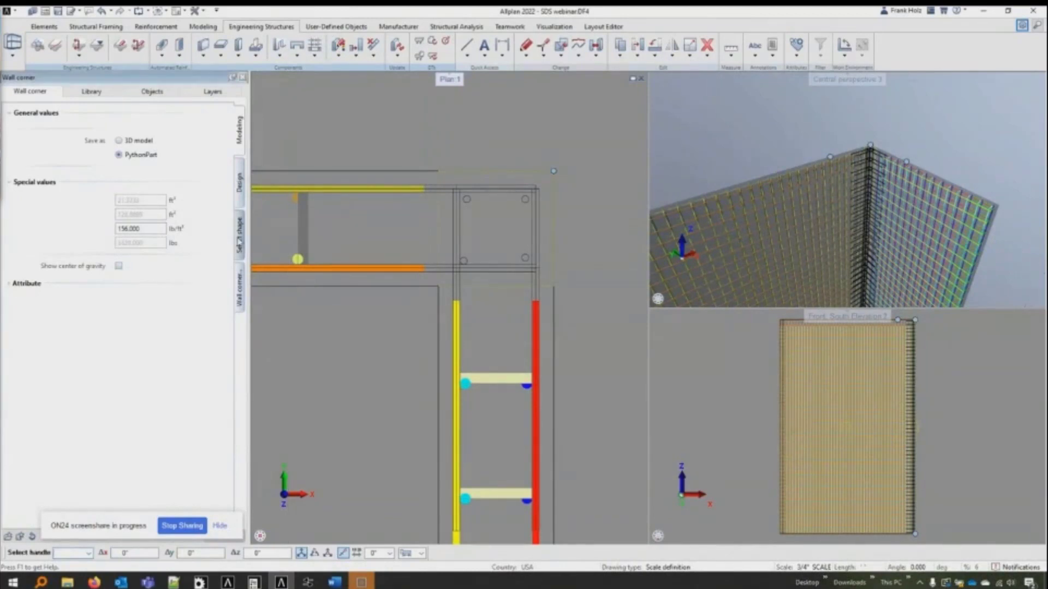
click(238, 239)
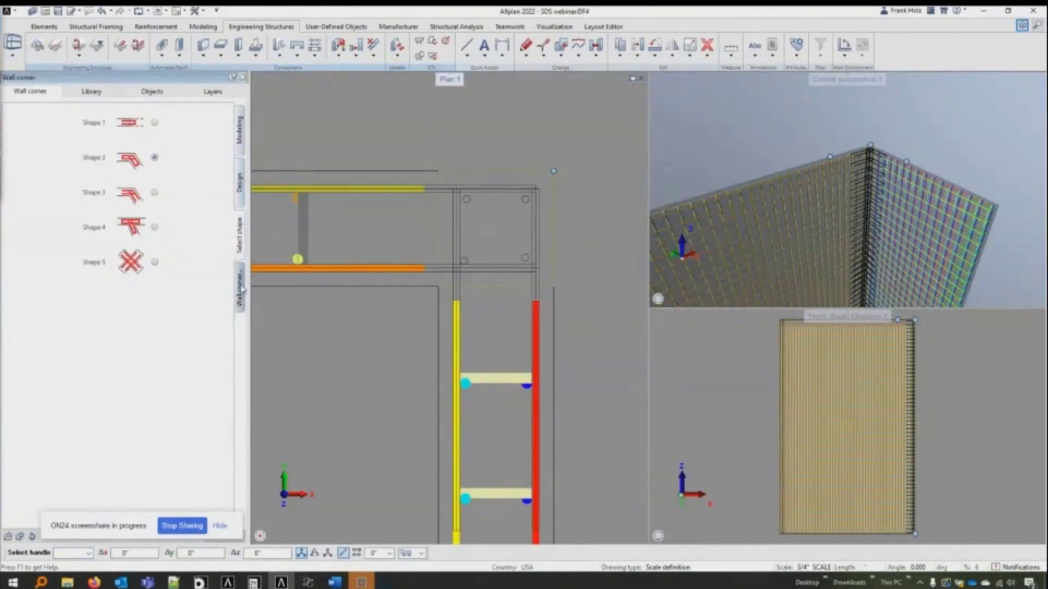
click(241, 289)
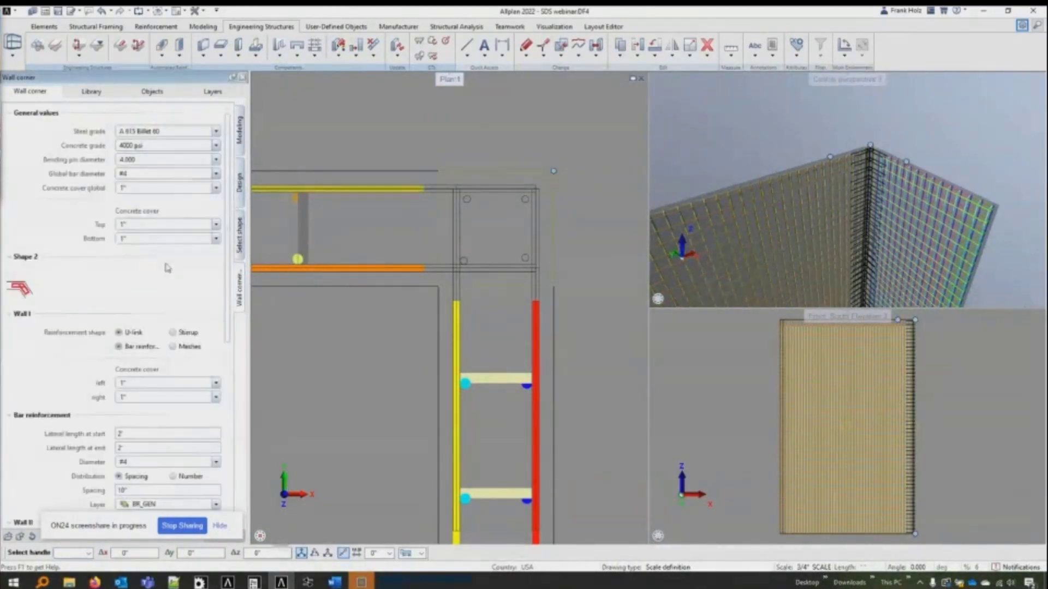
scroll(169, 267, down, 2)
scroll(146, 362, down, 2)
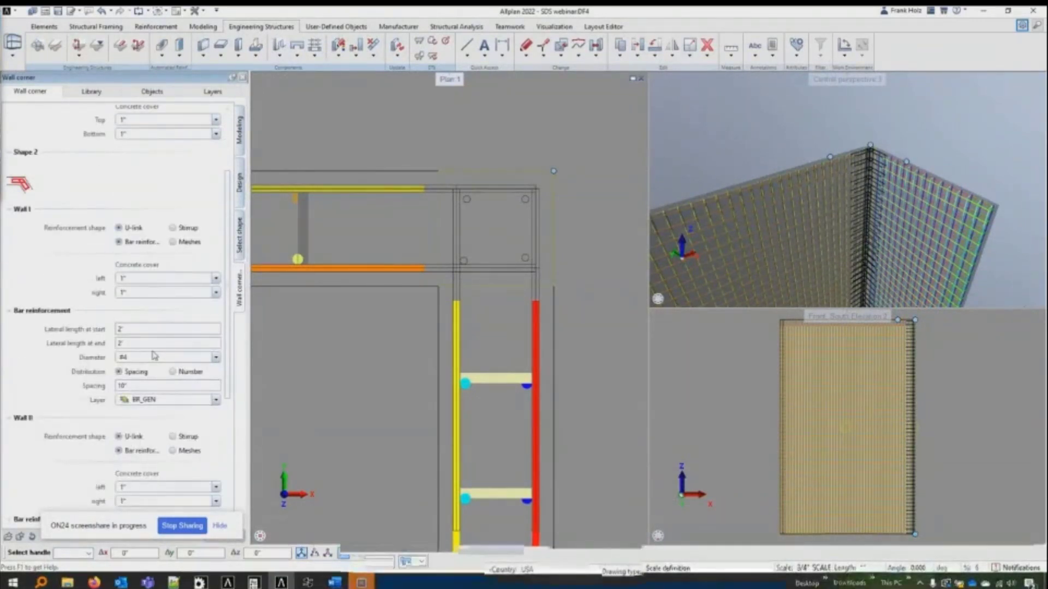
key(Escape)
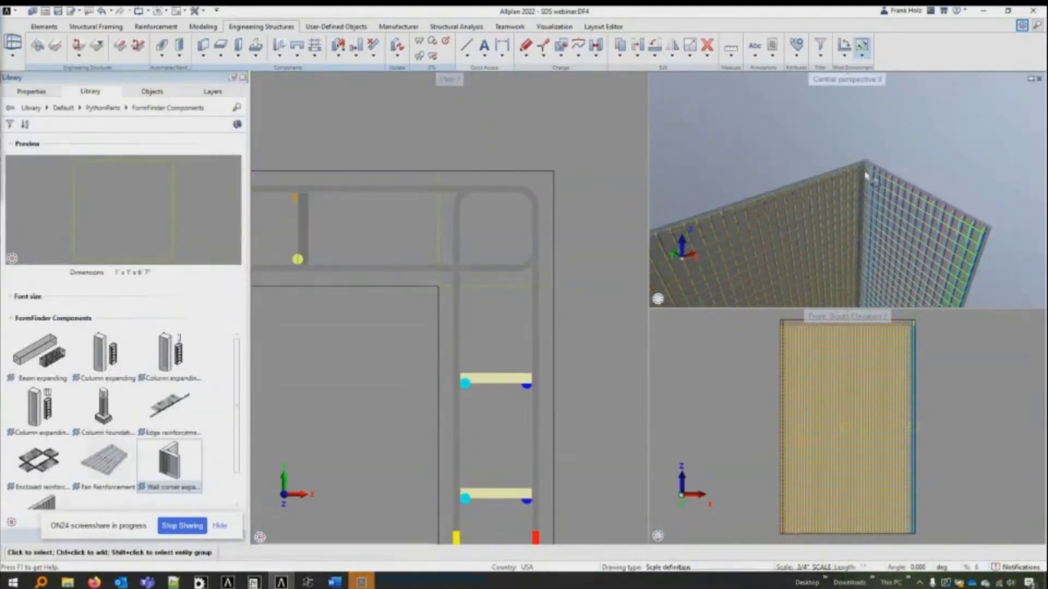
Step: Examine the new corner reinforcement from several angles in the perspective view, checking how it laps with both walls' bars
scroll(871, 172, up, 5)
shift+middle_drag(866, 174, 871, 148)
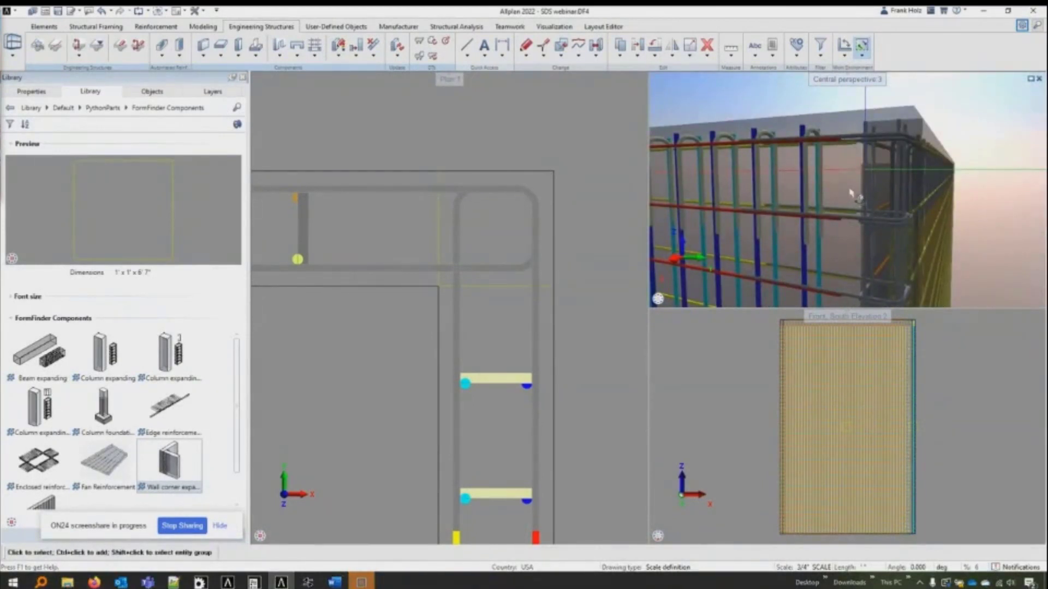
shift+middle_drag(851, 193, 1007, 257)
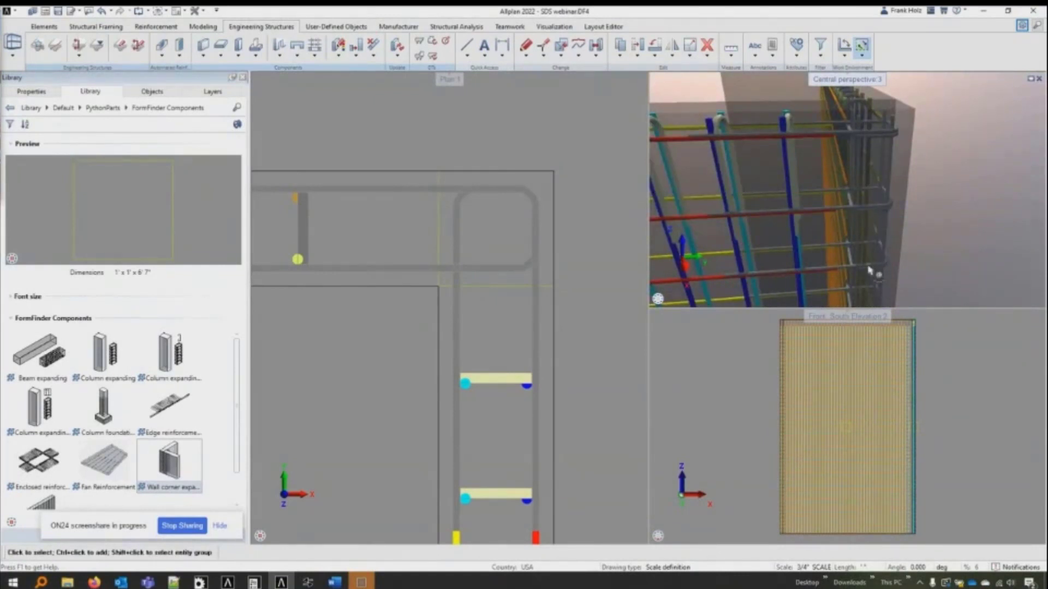
shift+middle_drag(869, 271, 871, 180)
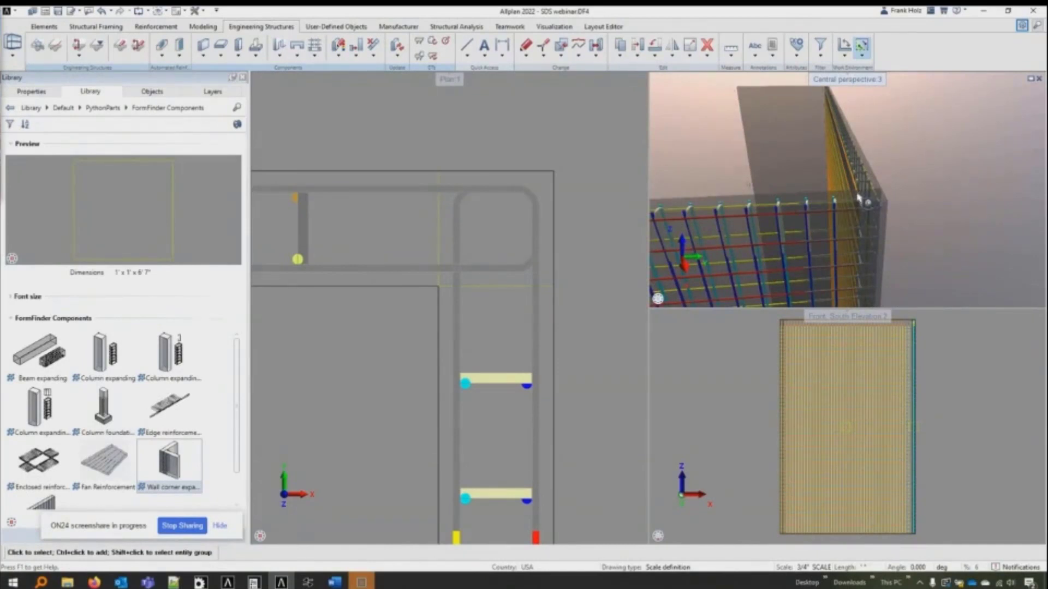
shift+middle_drag(857, 201, 867, 223)
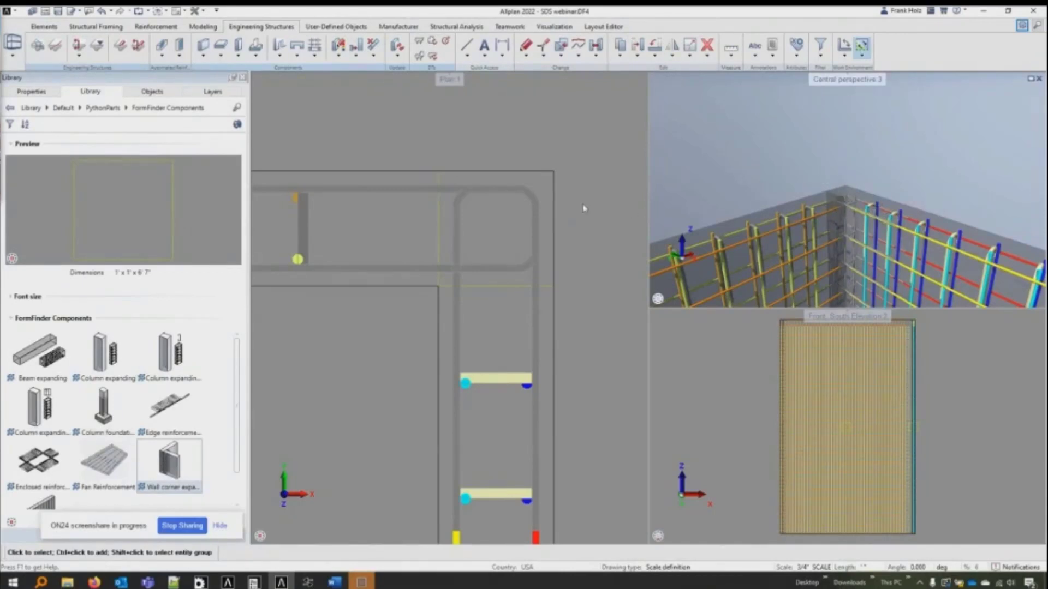
scroll(547, 158, down, 4)
scroll(546, 159, down, 5)
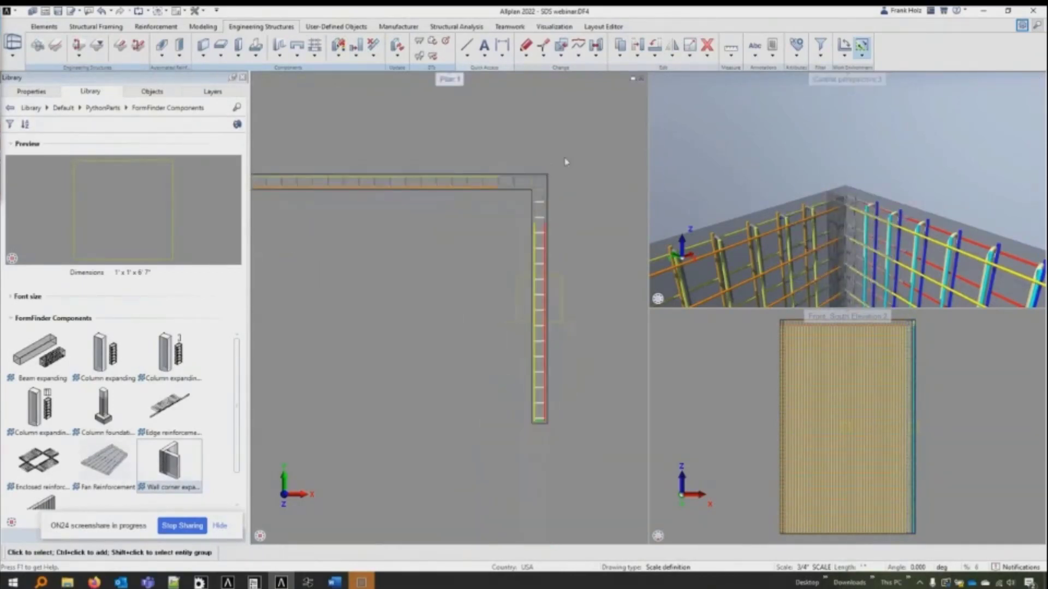
Step: Remove the U-bars at the long wall's open corner and stretch its horizontal bars back just past the inner wall face
scroll(273, 164, up, 6)
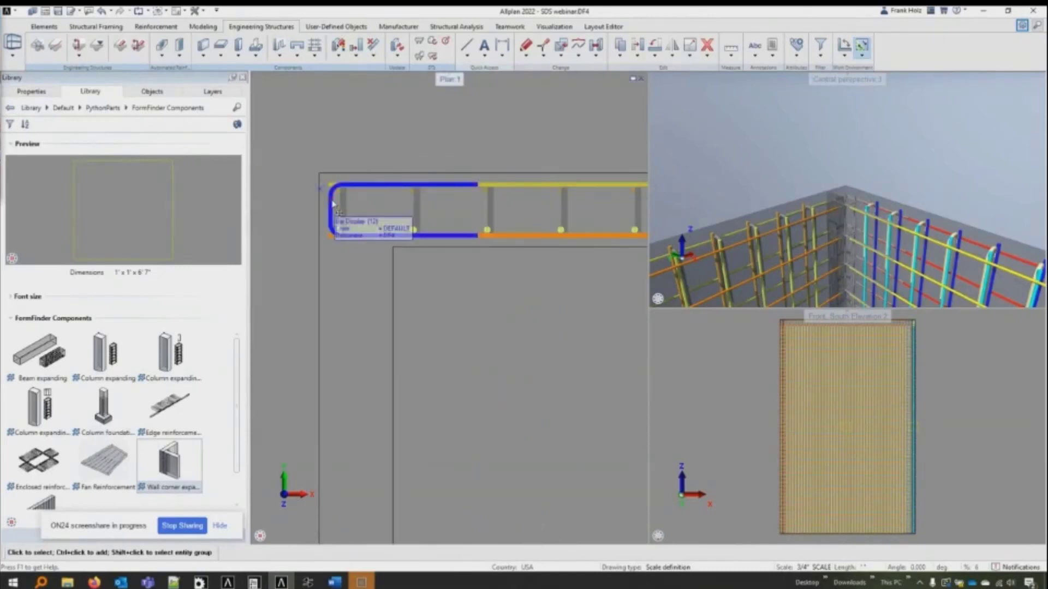
drag(331, 159, 353, 268)
scroll(337, 183, up, 2)
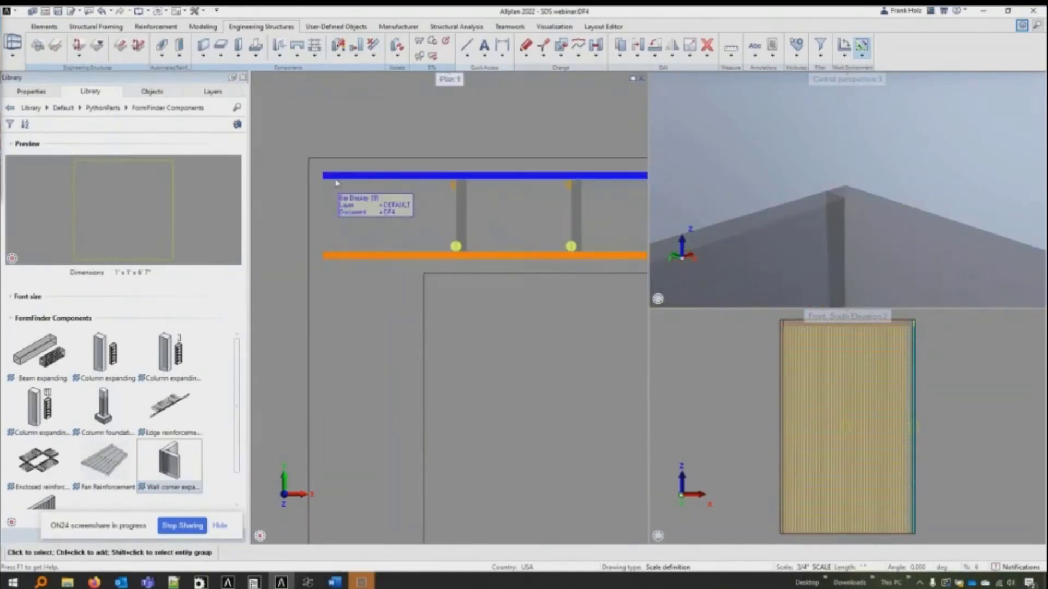
click(324, 260)
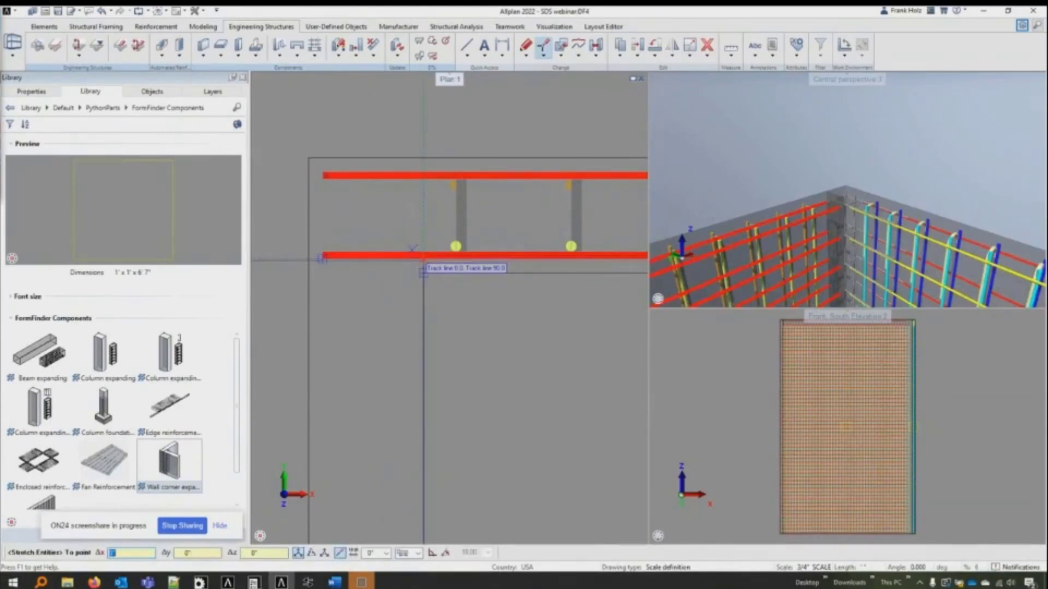
click(423, 267)
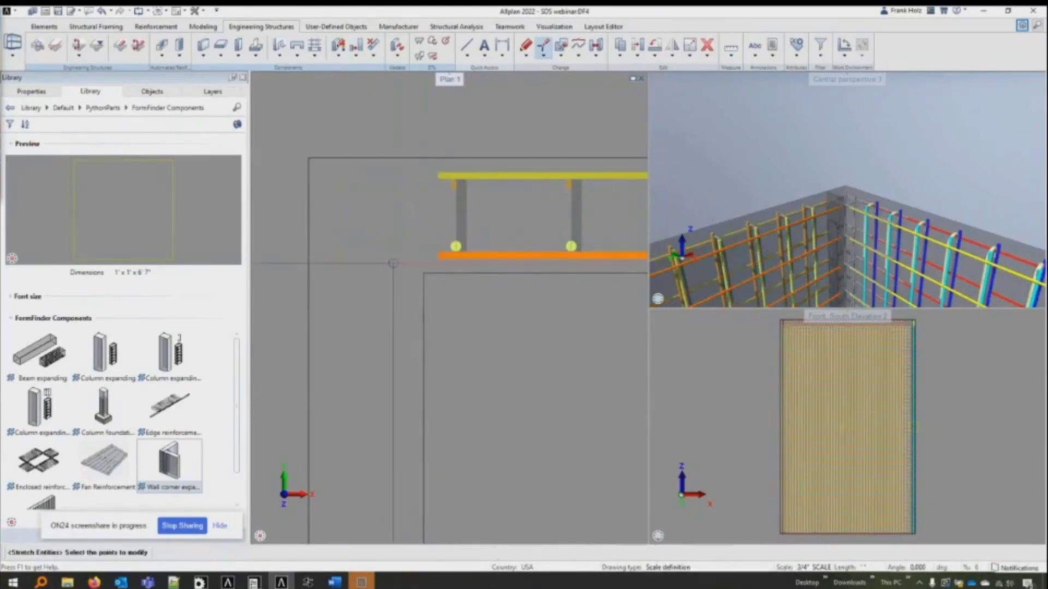
scroll(308, 251, up, 3)
scroll(308, 250, down, 3)
key(Escape)
Step: Copy and mirror the short wall's reinforcement and the corner reinforcement about the long wall's midpoint onto the opposite short wall
middle_drag(584, 304, 422, 307)
scroll(489, 275, up, 2)
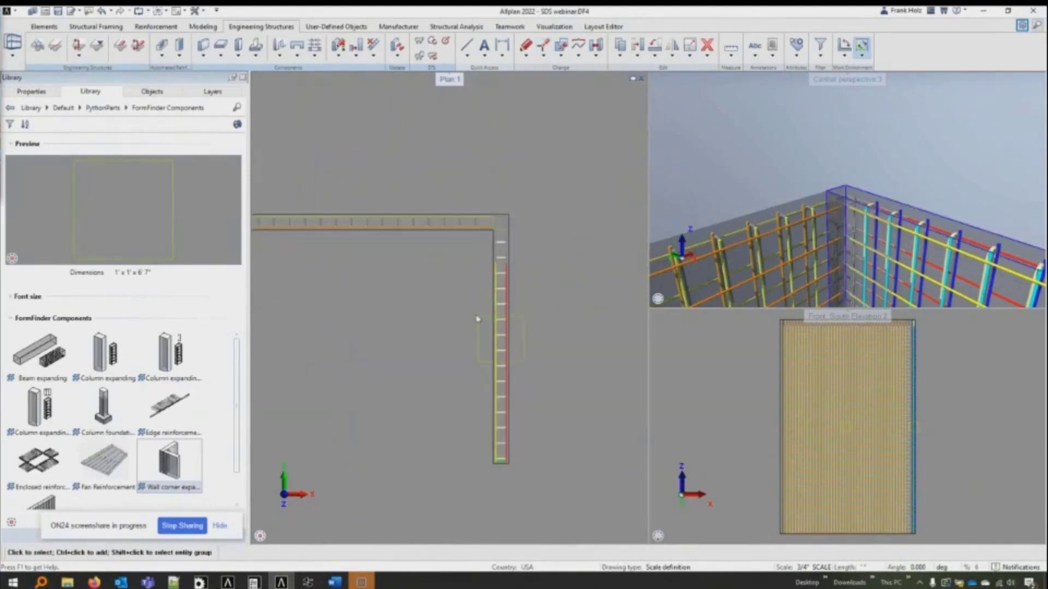
click(497, 349)
scroll(486, 236, up, 2)
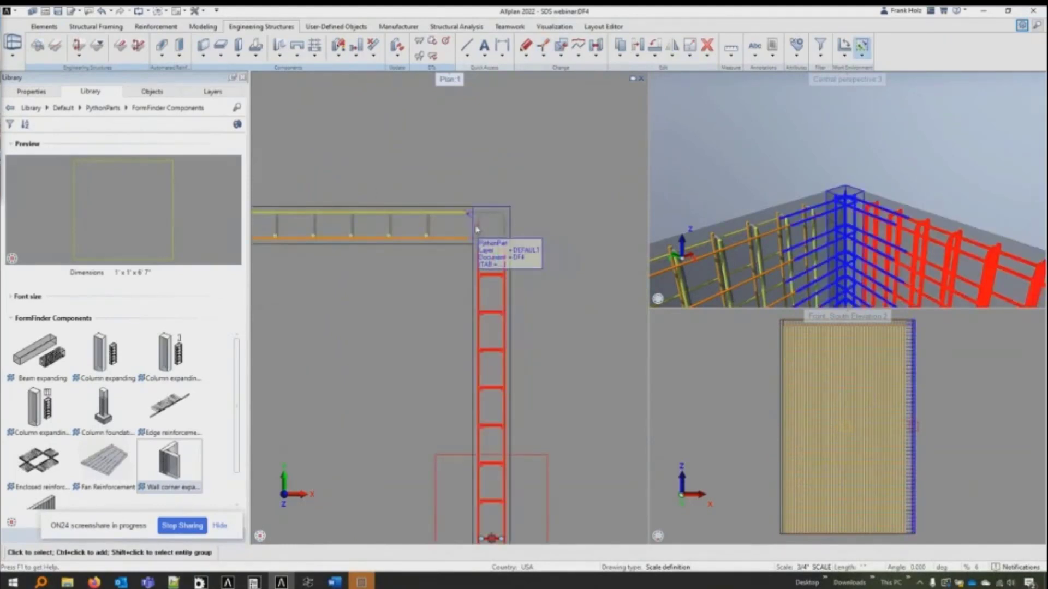
ctrl+click(476, 230)
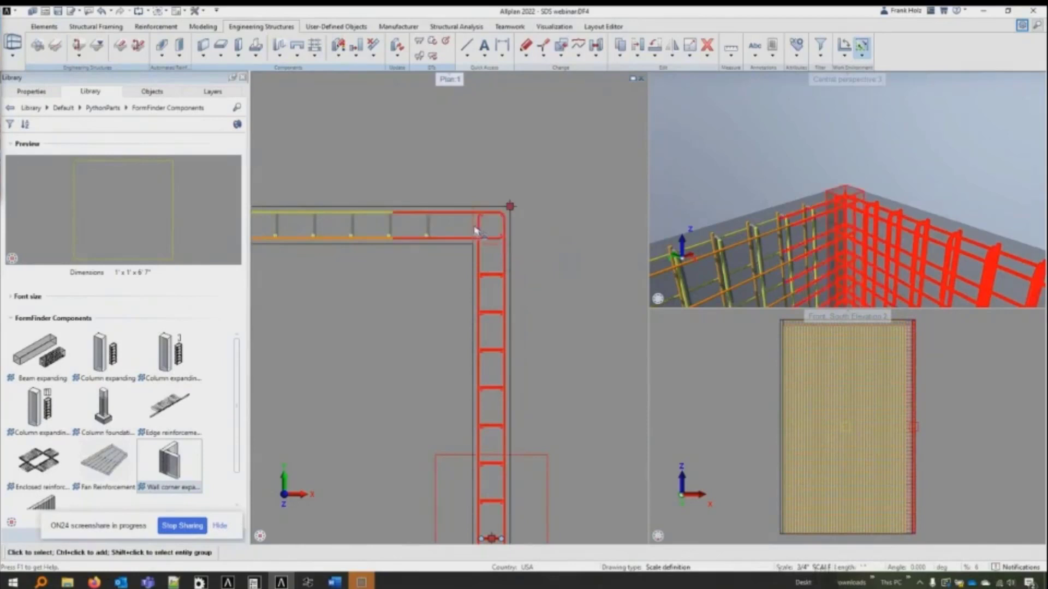
scroll(574, 201, down, 1)
scroll(575, 203, down, 3)
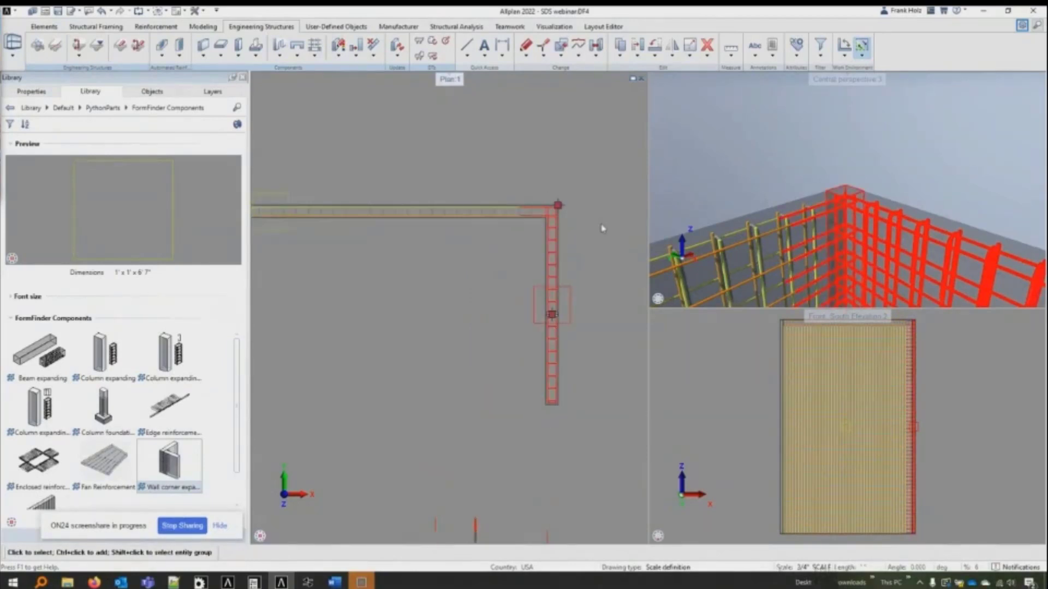
key(ctrl+m)
middle_drag(286, 257, 331, 275)
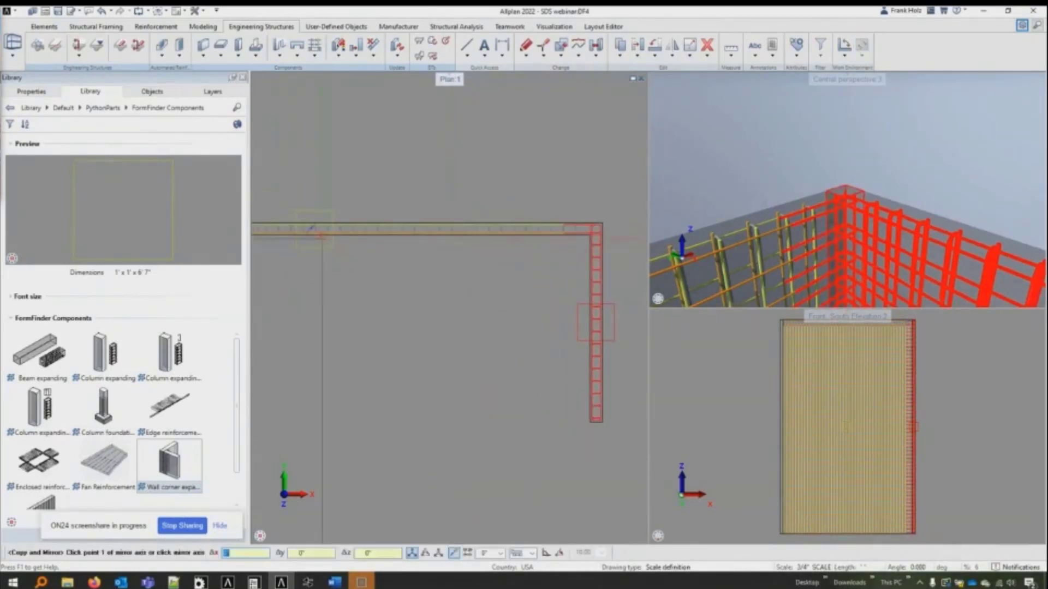
click(320, 235)
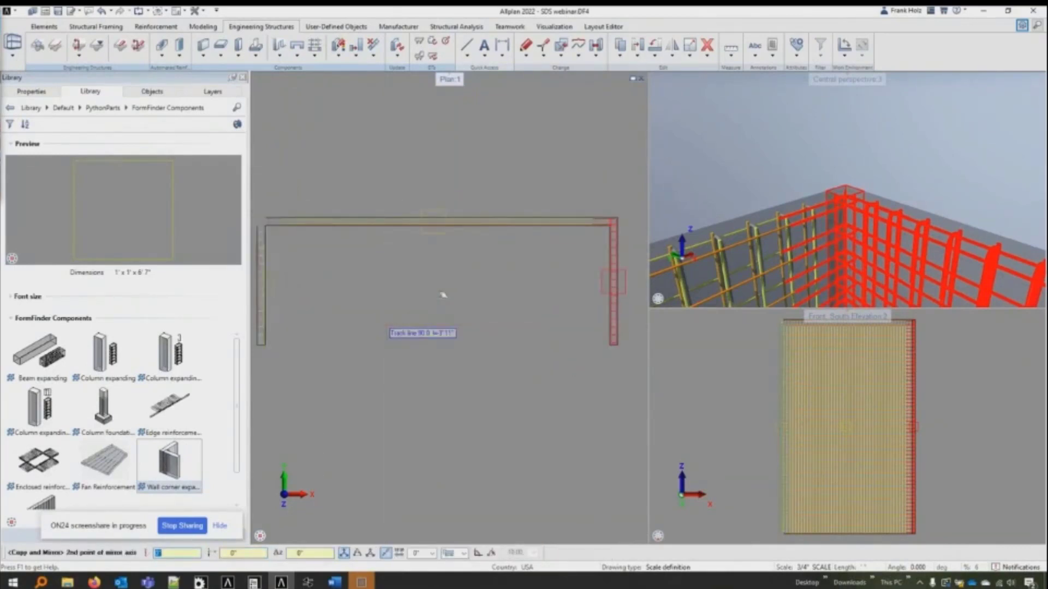
scroll(443, 294, down, 2)
click(439, 313)
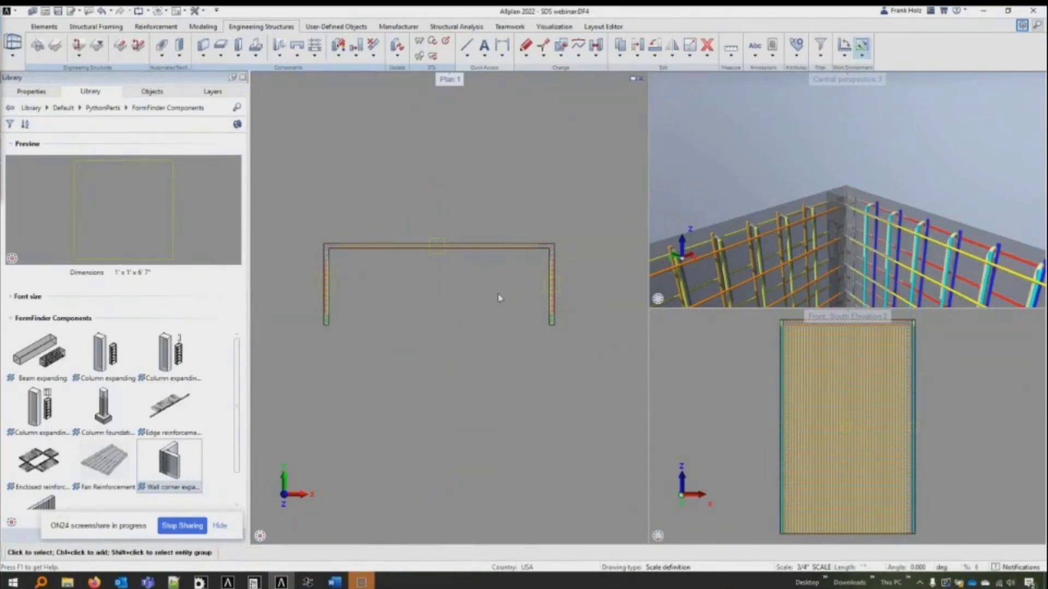
Step: Place an associative reinforcing bar legend of type 43 Bar schedule - bend shapes - ACI beside the short wall opposite the original corner, and review it
click(141, 27)
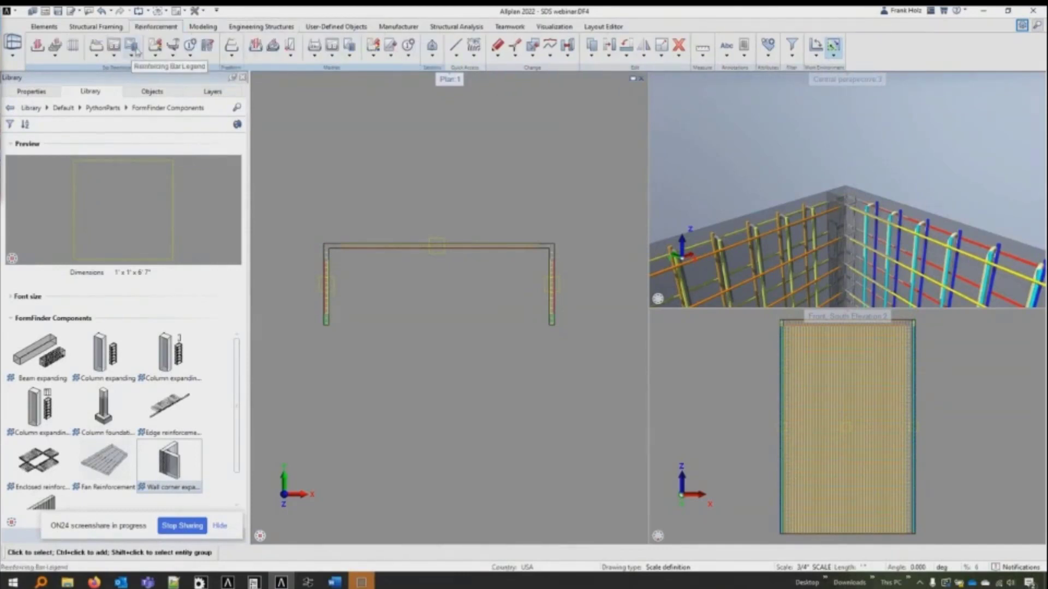
click(133, 48)
click(240, 237)
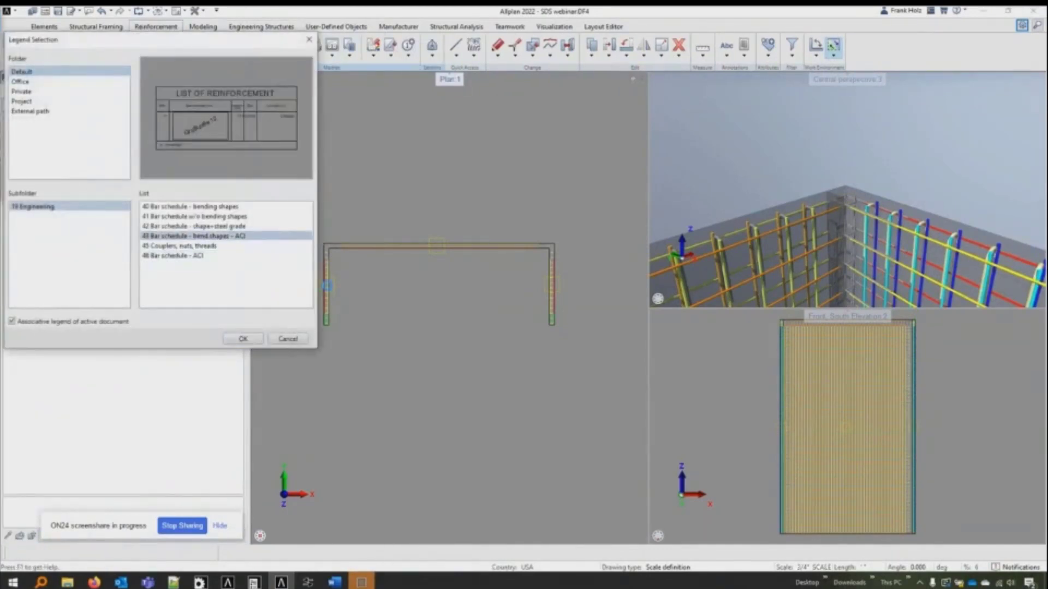
click(243, 338)
middle_drag(290, 315, 535, 335)
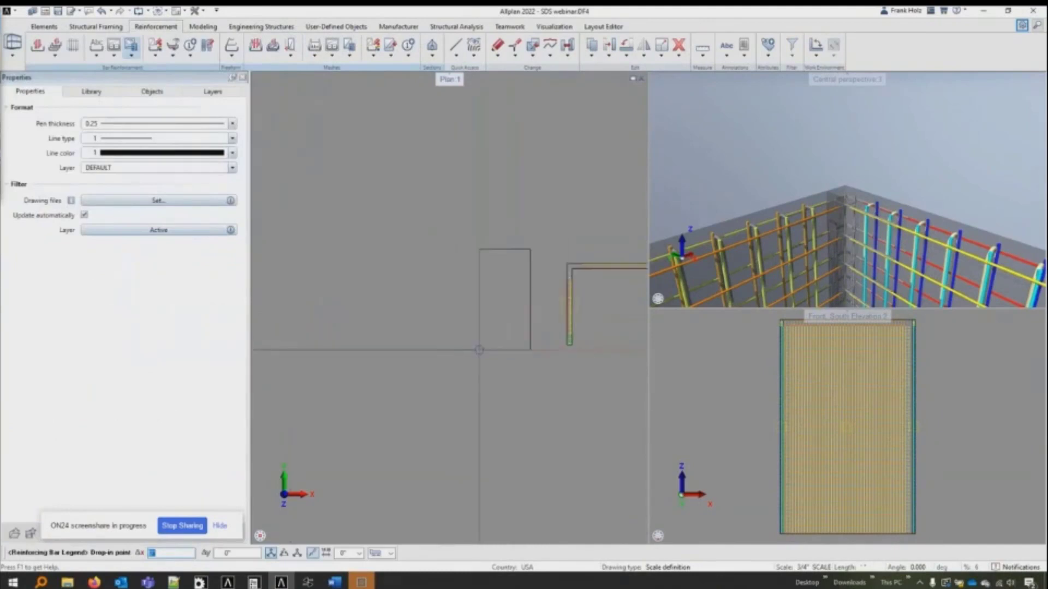
click(481, 350)
scroll(534, 268, up, 5)
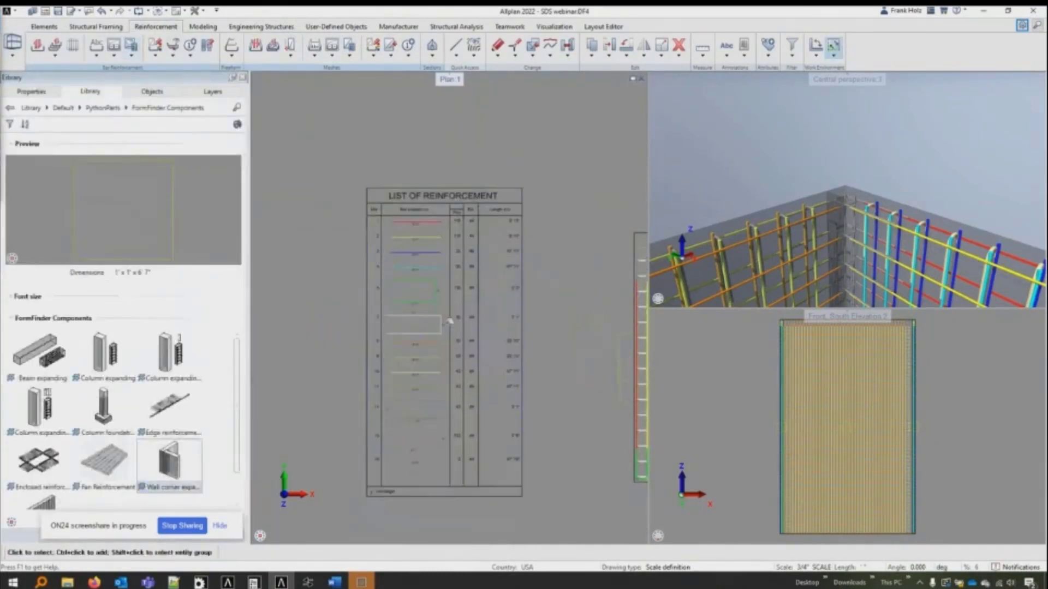
scroll(440, 262, up, 3)
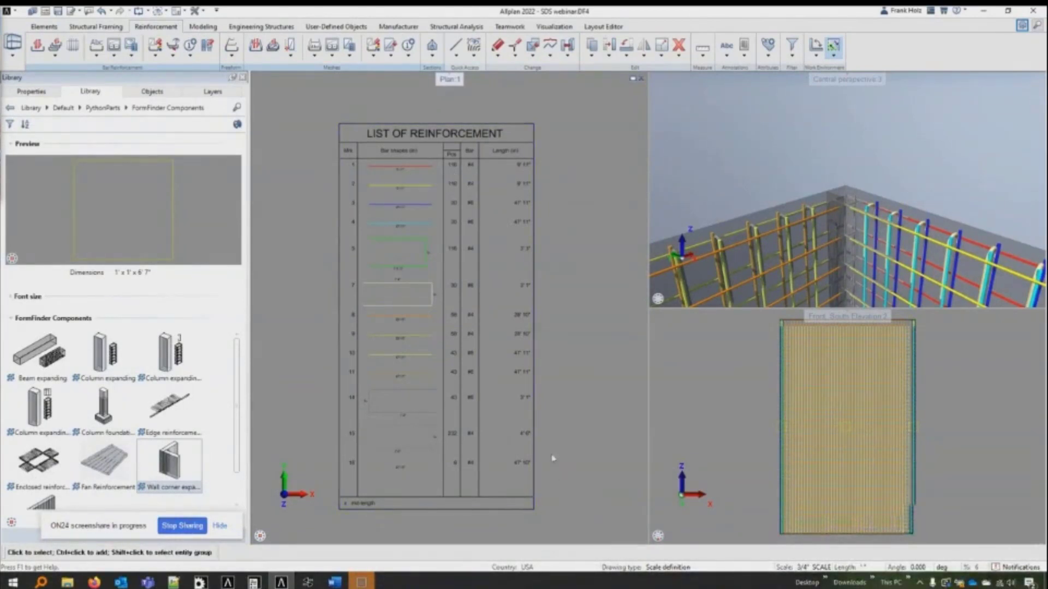
Step: Place a second reinforcing bar legend of type Bar schedule - ACI on the other side of the walls
scroll(302, 326, down, 5)
double_click(317, 322)
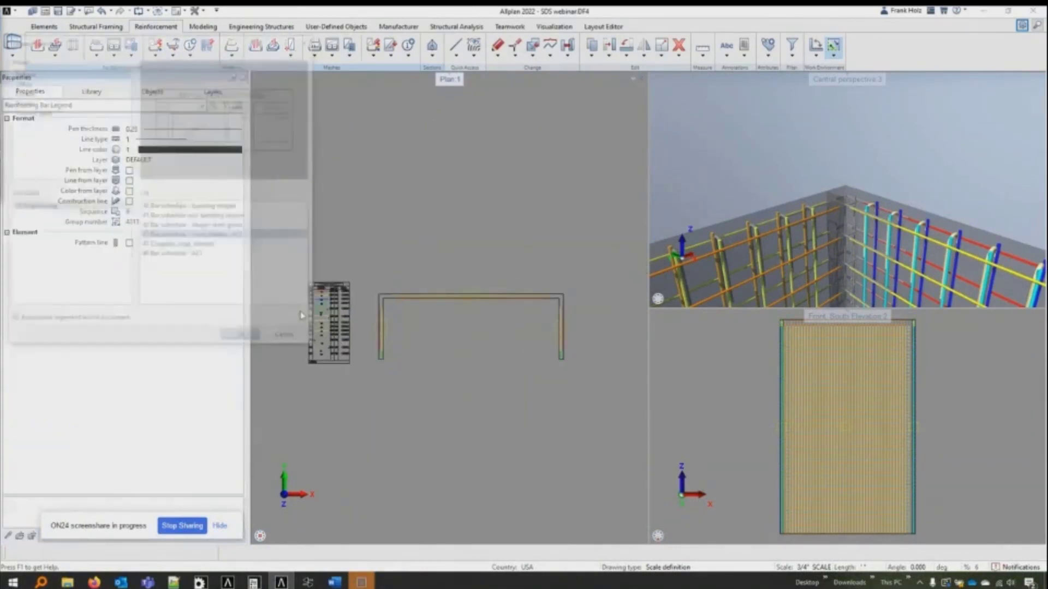
click(242, 339)
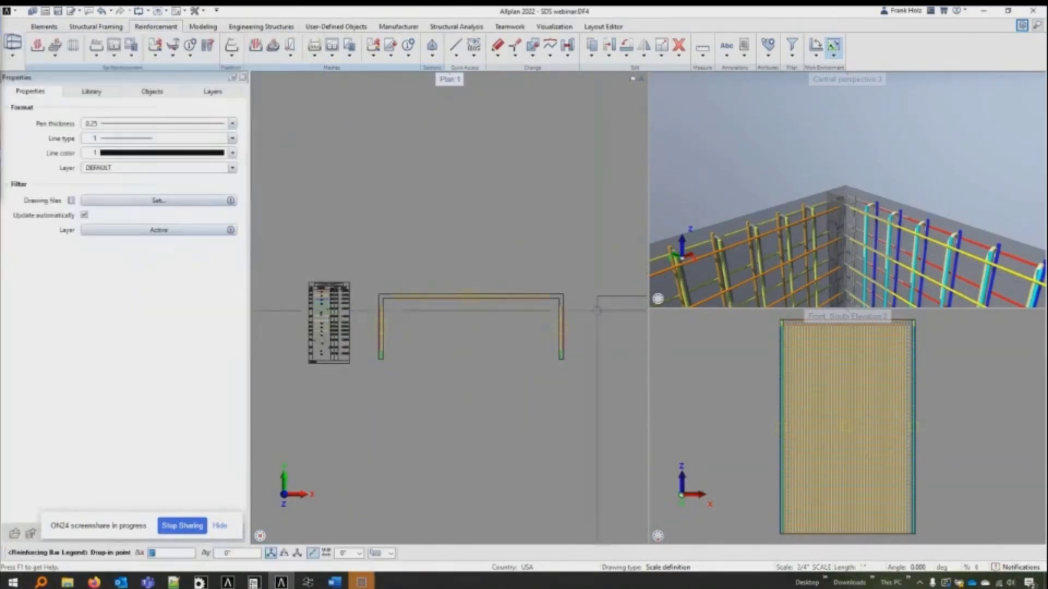
middle_drag(590, 305, 444, 300)
click(440, 299)
scroll(474, 295, up, 5)
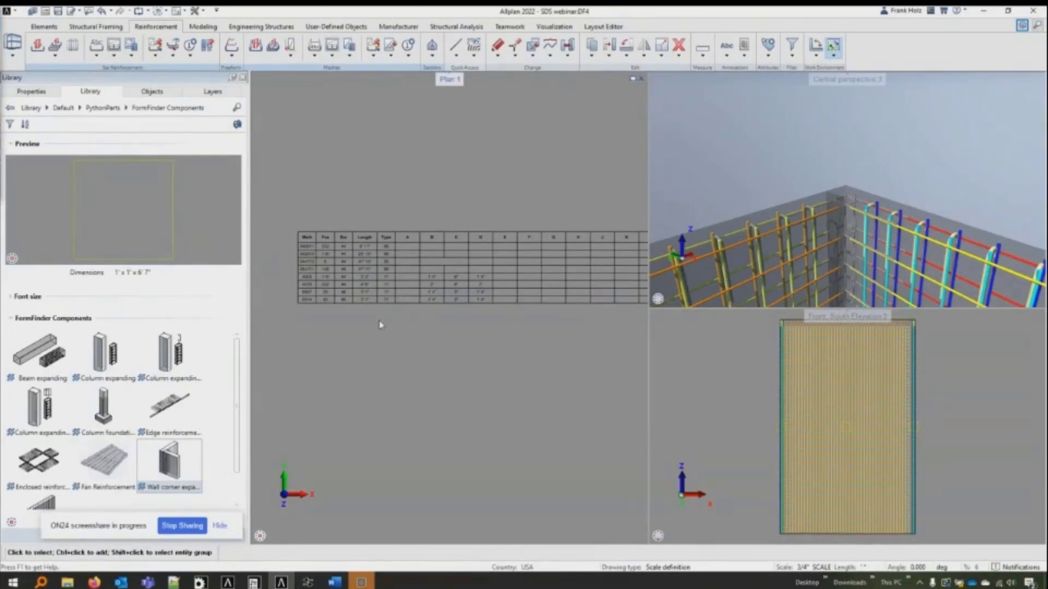
Step: Examine the ACI bar schedule's mark, length and bend dimension columns, and check the available reinforcement report and export options
scroll(603, 305, down, 4)
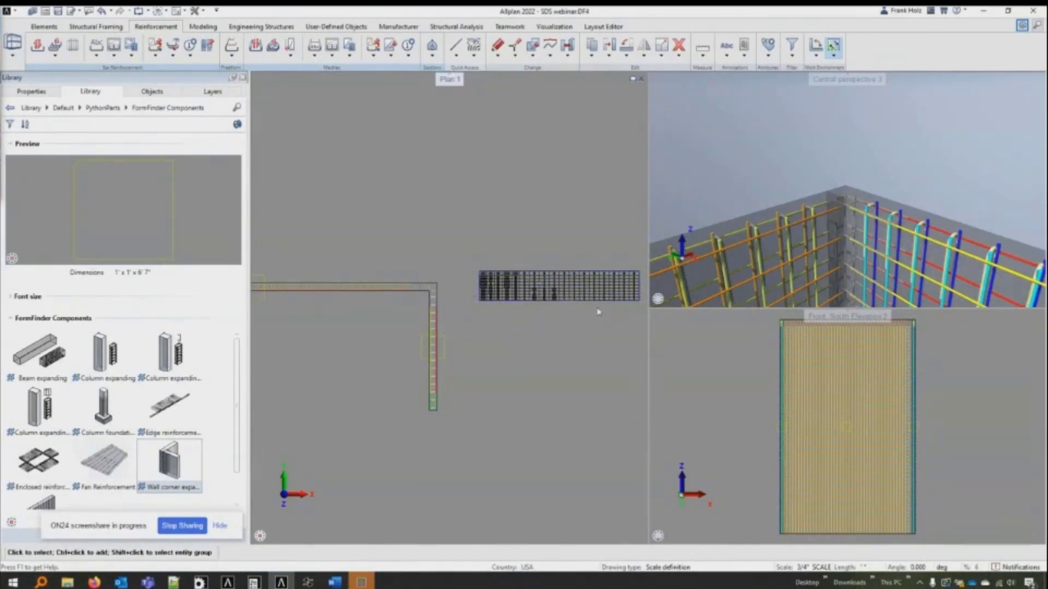
scroll(578, 305, up, 4)
scroll(498, 286, up, 1)
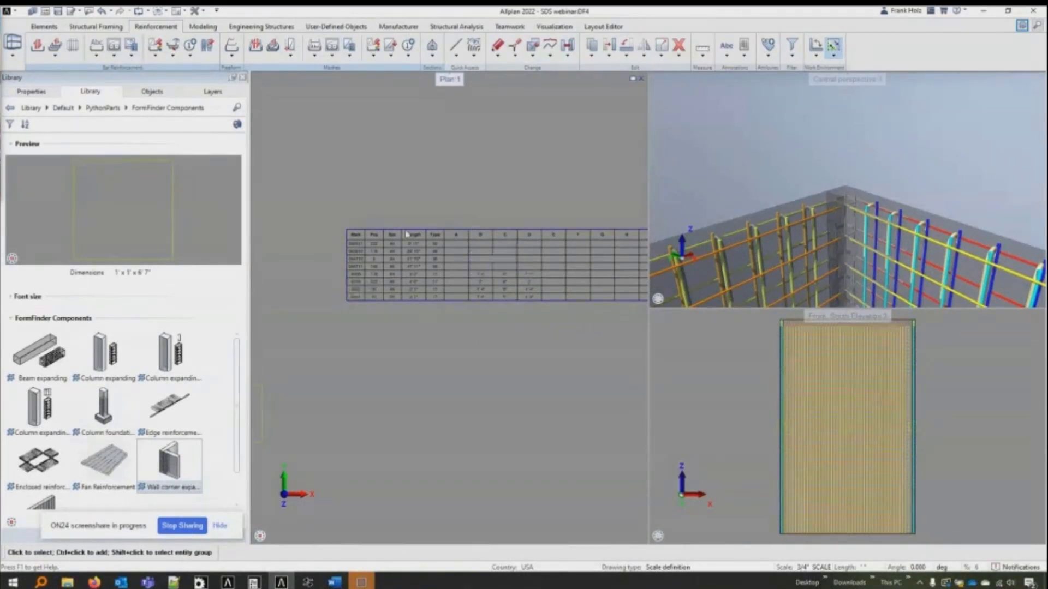
click(133, 56)
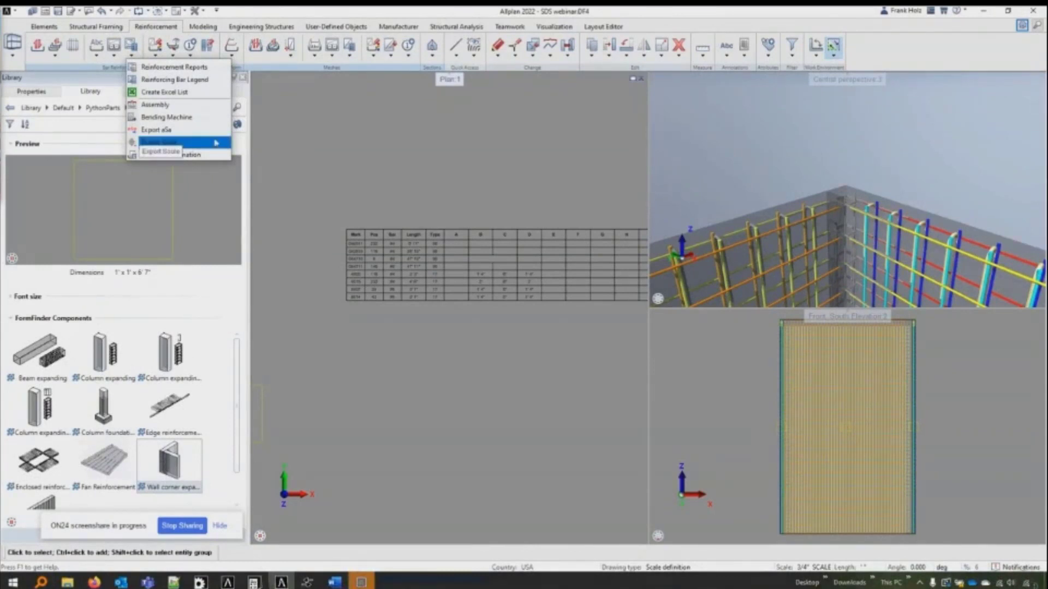
click(422, 180)
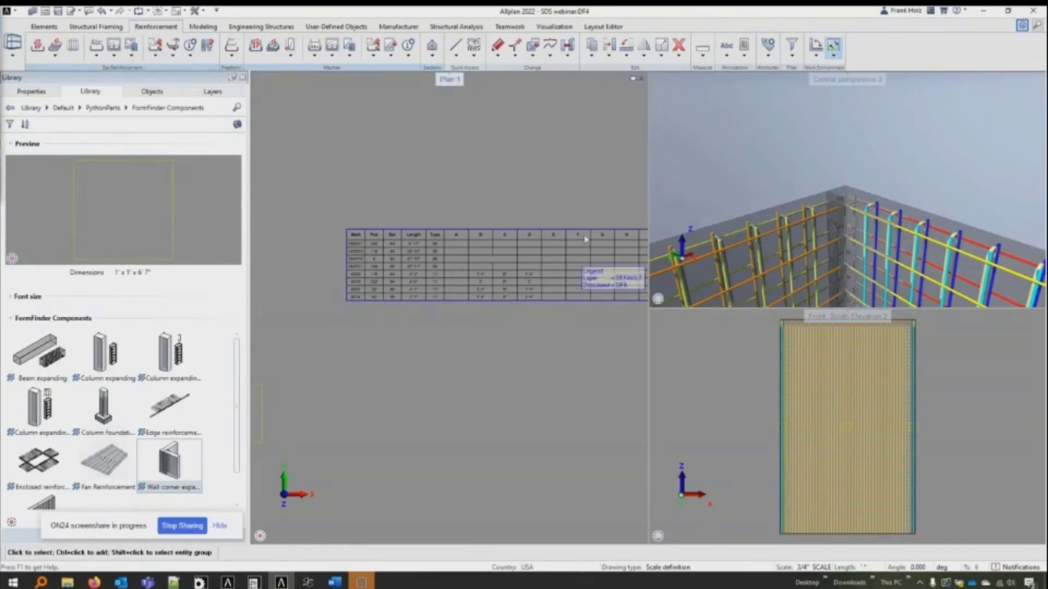
Step: Show the DF17-Incomplete drawing file's elements together with the reinforced walls
scroll(585, 199, down, 2)
scroll(525, 212, down, 1)
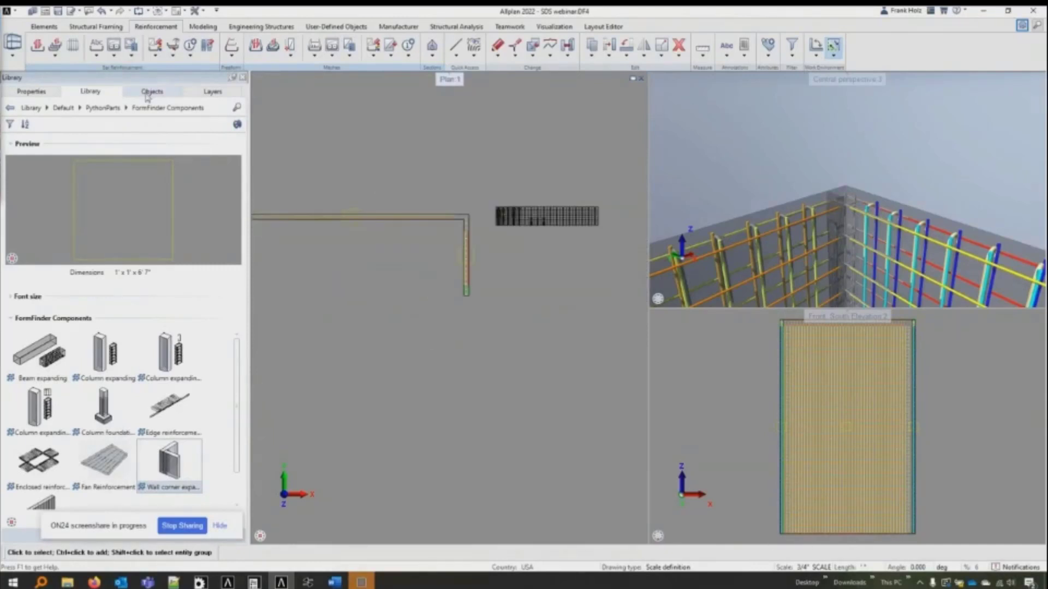
click(152, 92)
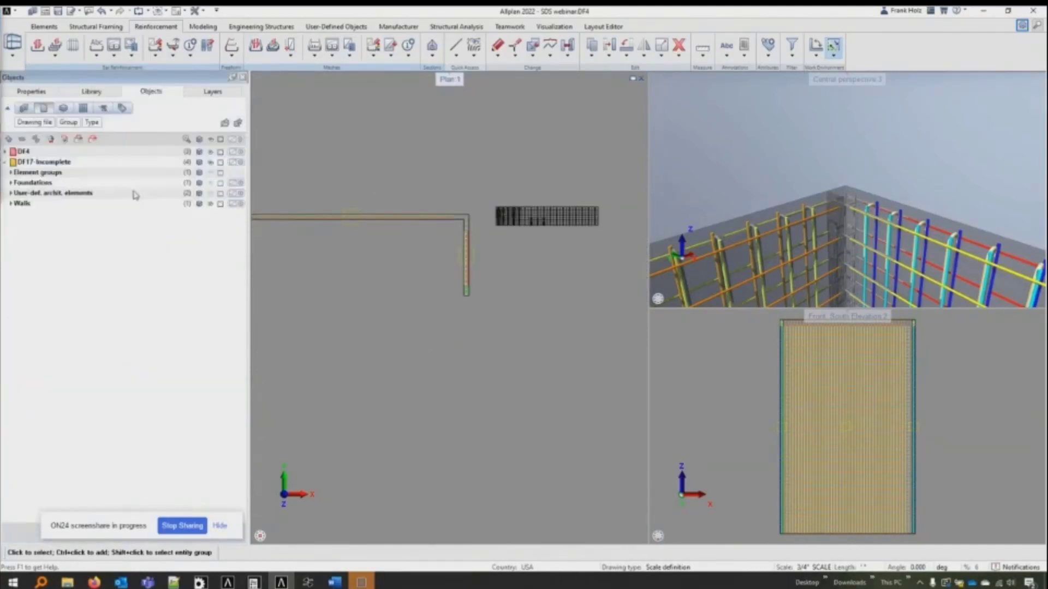
click(210, 162)
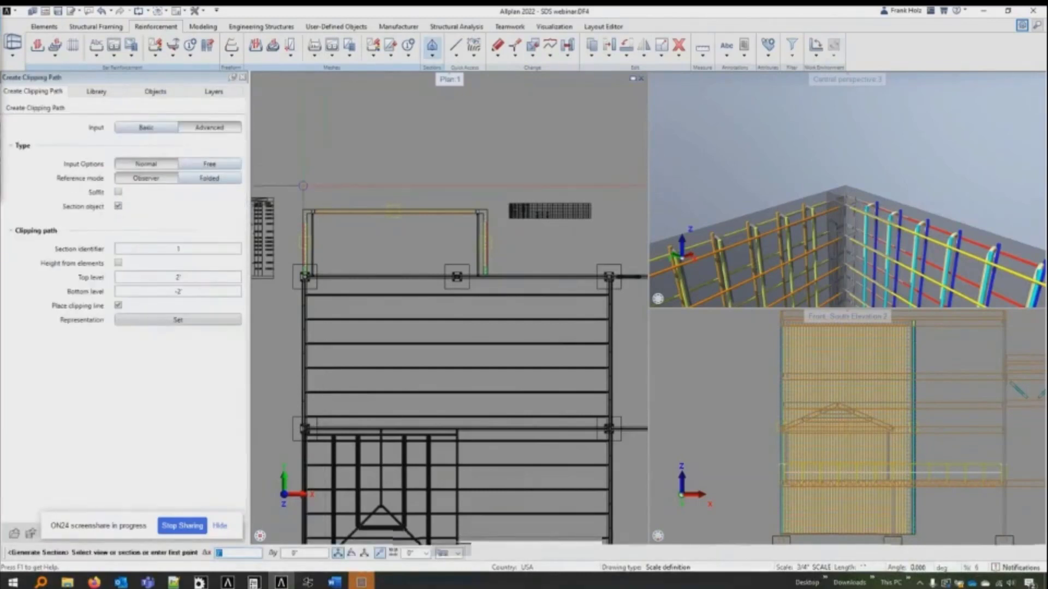
Step: Define a section clipping path around the three reinforced walls, taking height from elements and setting the viewing direction outside the long wall
click(118, 262)
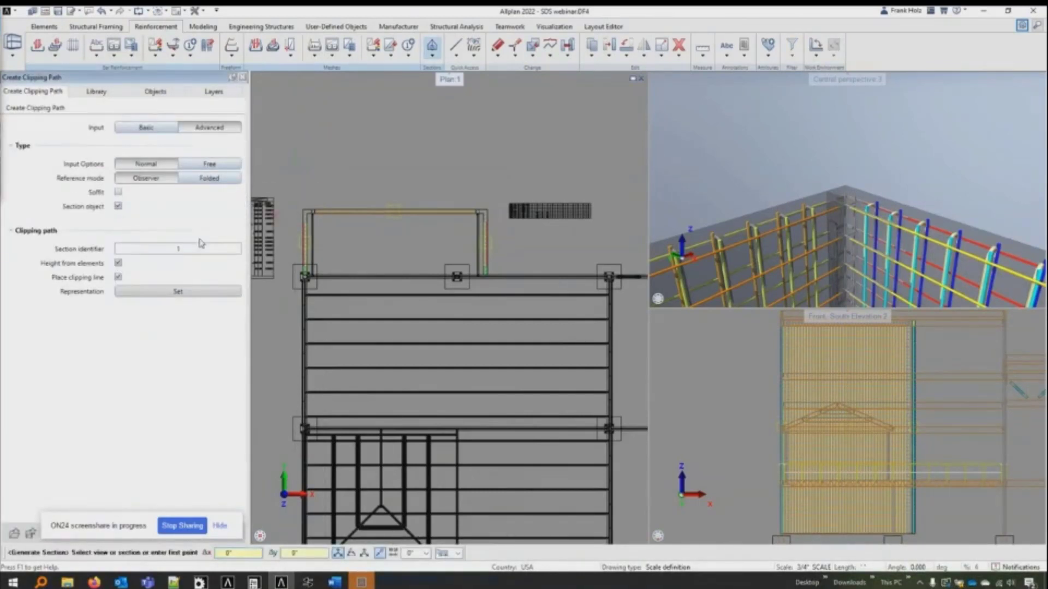
click(289, 201)
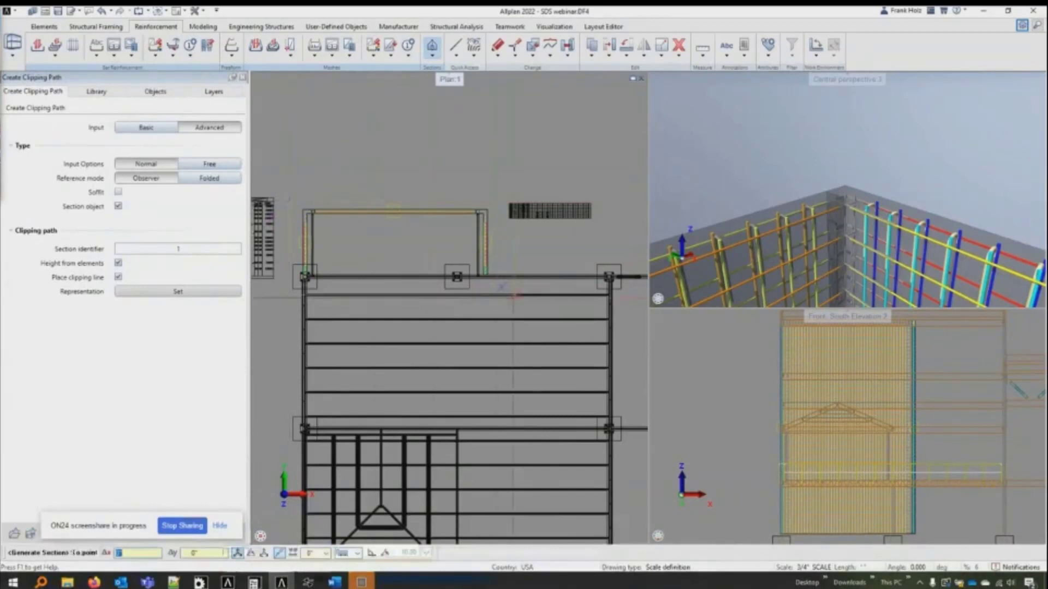
click(503, 309)
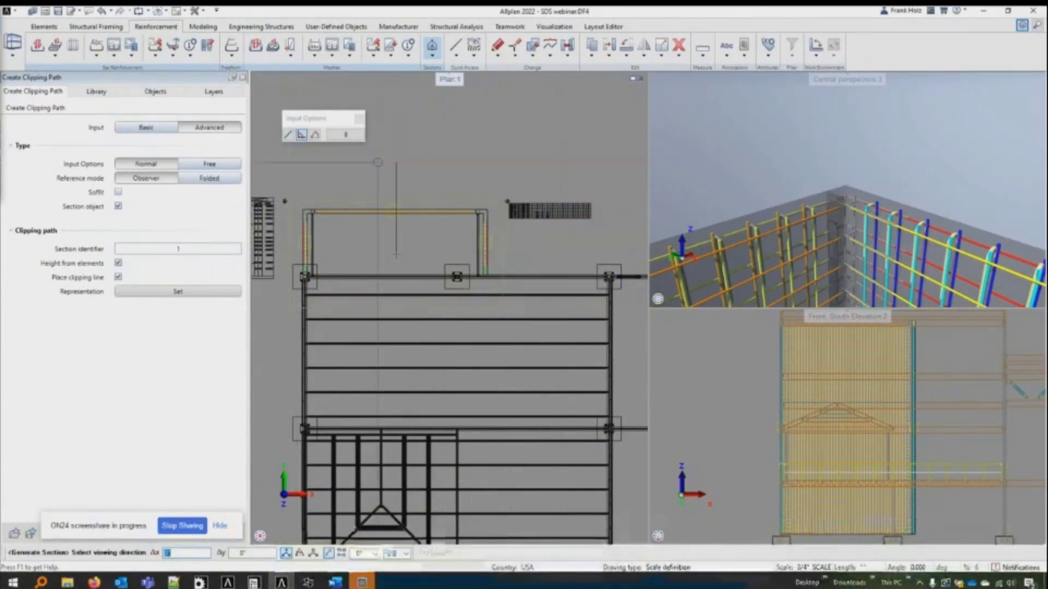
click(393, 150)
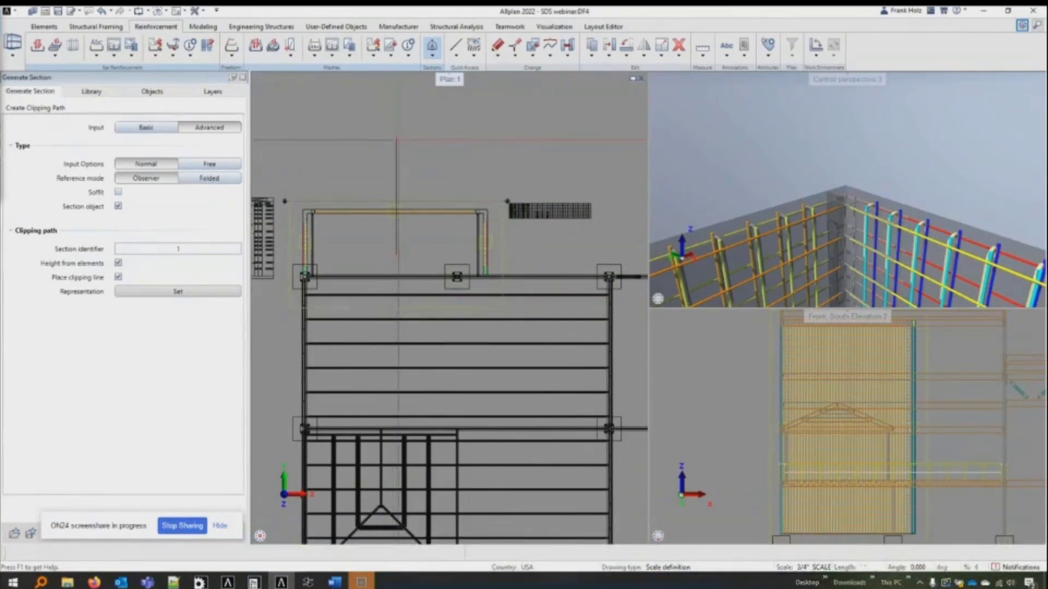
Step: Place the generated section of the reinforced walls above the plan without rotation, and finish the section command
middle_drag(373, 126, 415, 231)
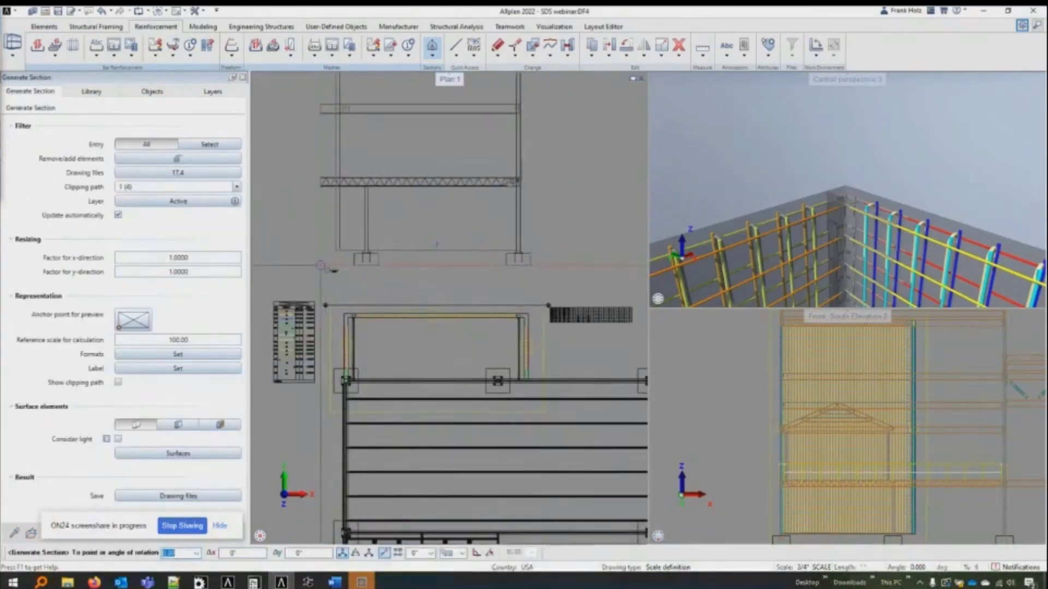
click(320, 265)
click(321, 265)
middle_drag(493, 180, 473, 268)
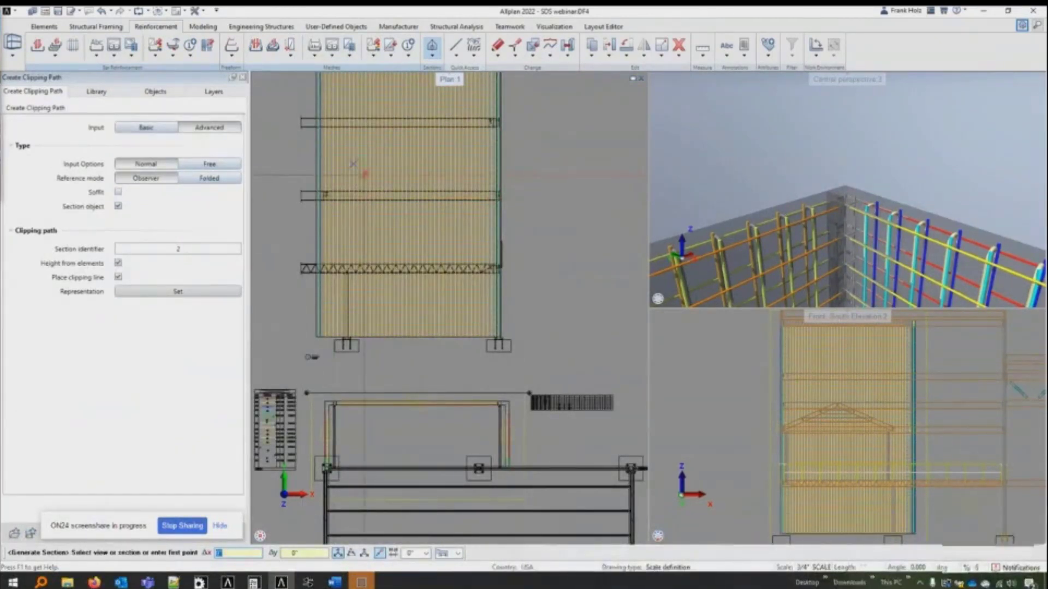
key(Escape)
key(Escape)
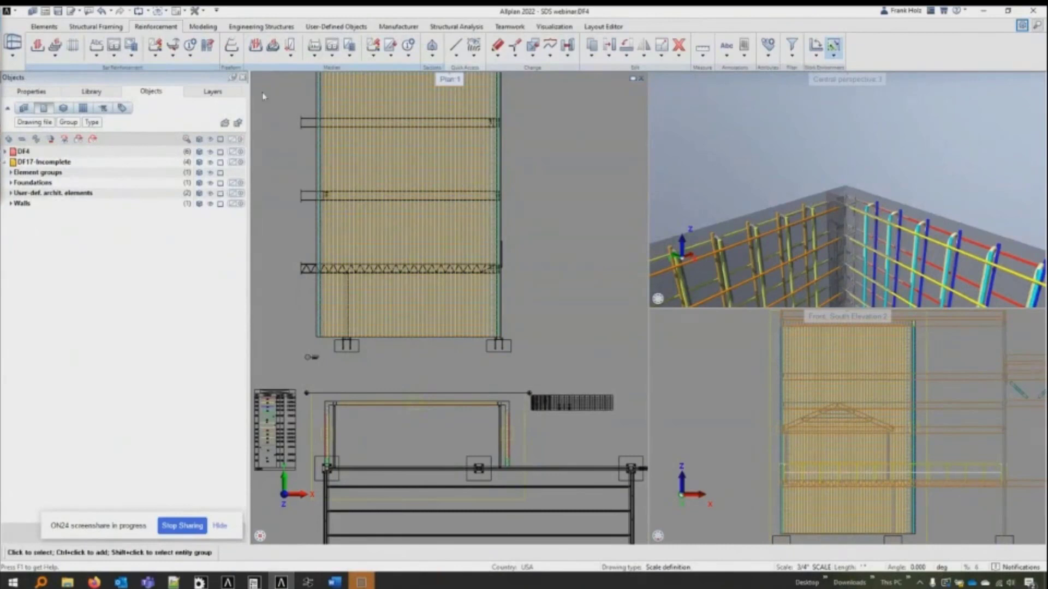
Step: Review the manufacturers available for couplers, threads and connecting bars, and close the coupler settings without placing anything
click(116, 59)
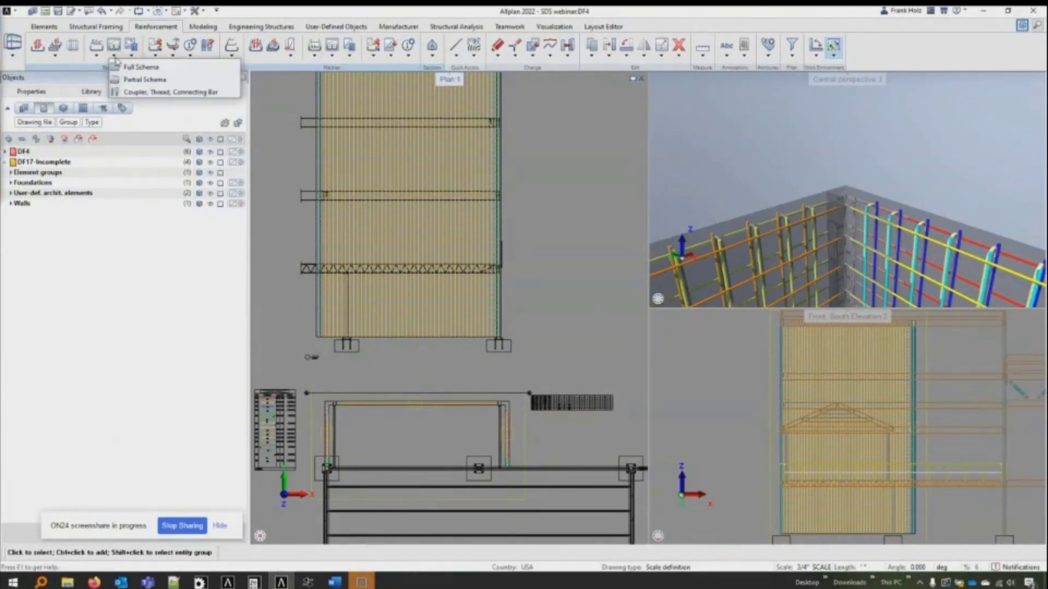
click(123, 92)
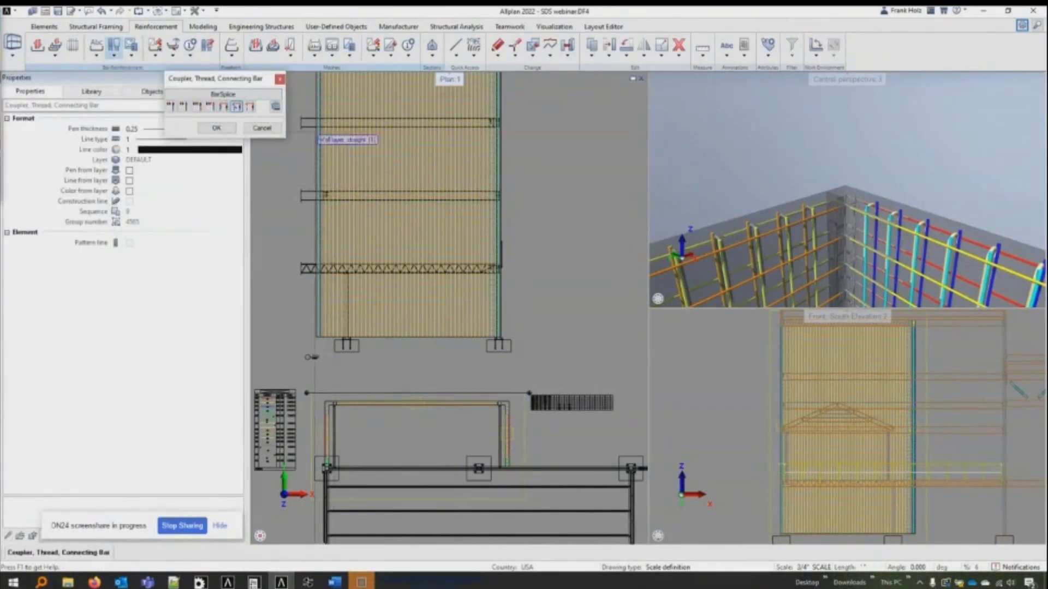
middle_drag(317, 134, 336, 250)
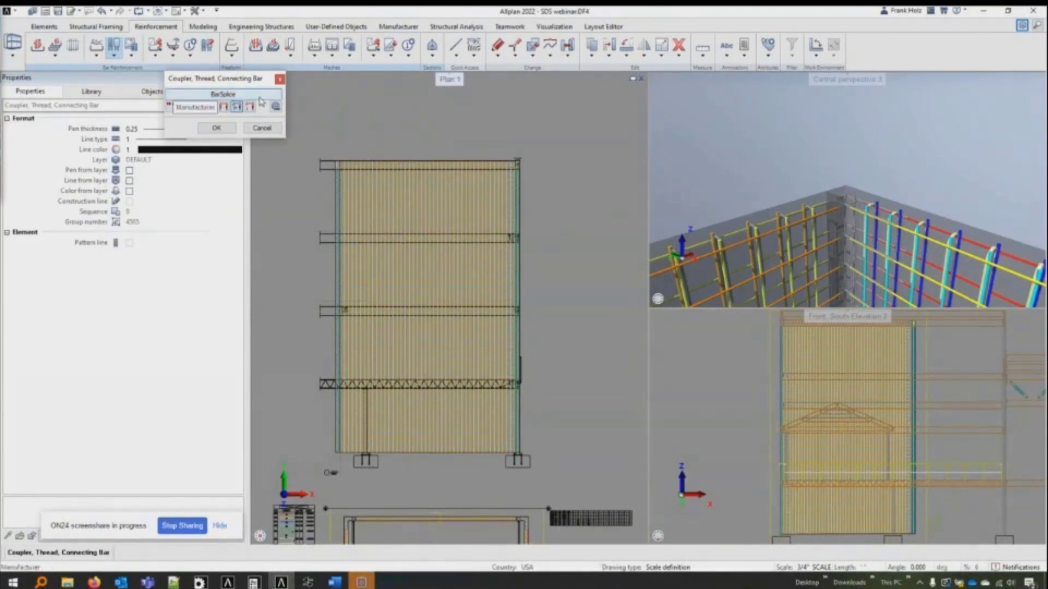
click(260, 98)
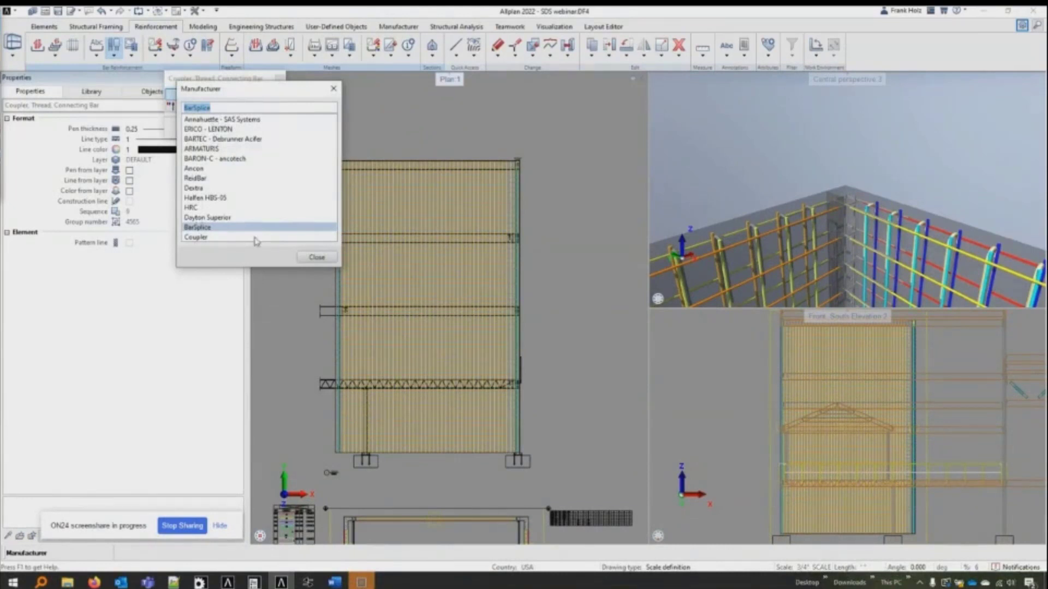
click(315, 257)
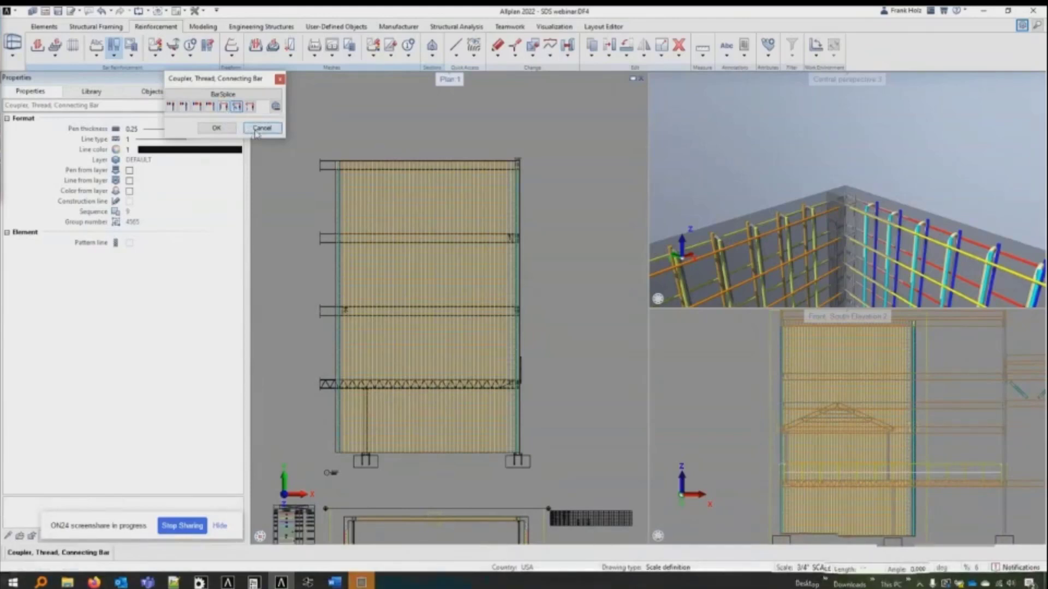
click(256, 131)
Step: Split the vertical bars in the wall section along a horizontal division line at the middle floor beam, using a 1'-10" overlap
click(155, 55)
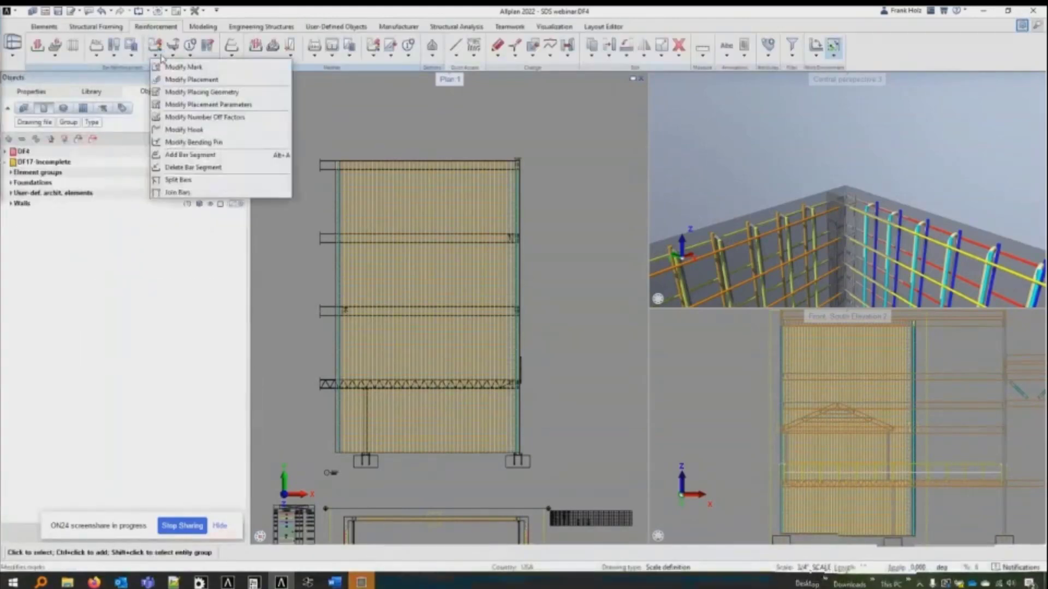
click(187, 183)
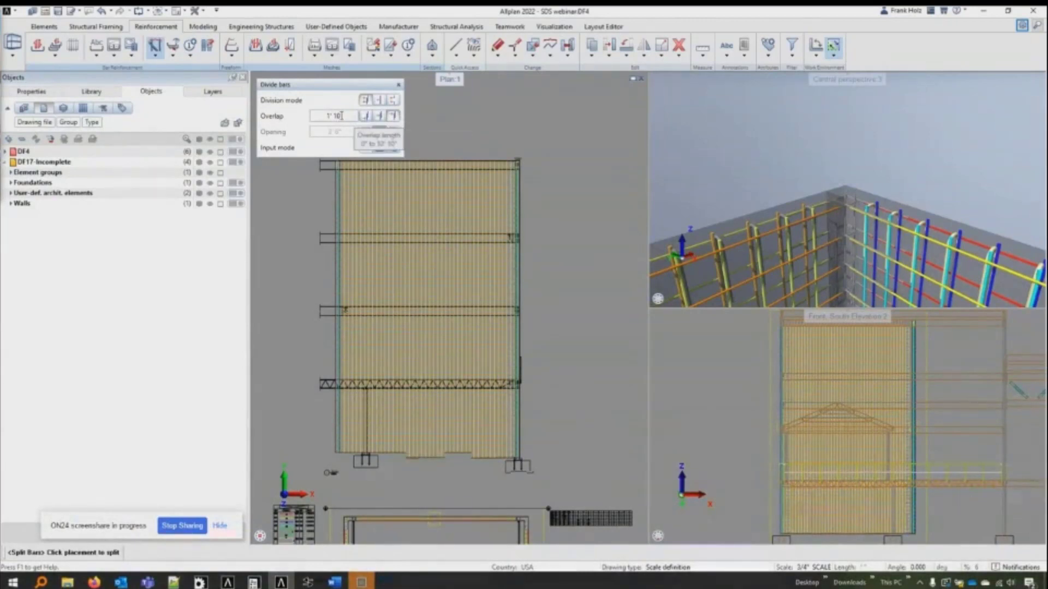
scroll(543, 298, up, 1)
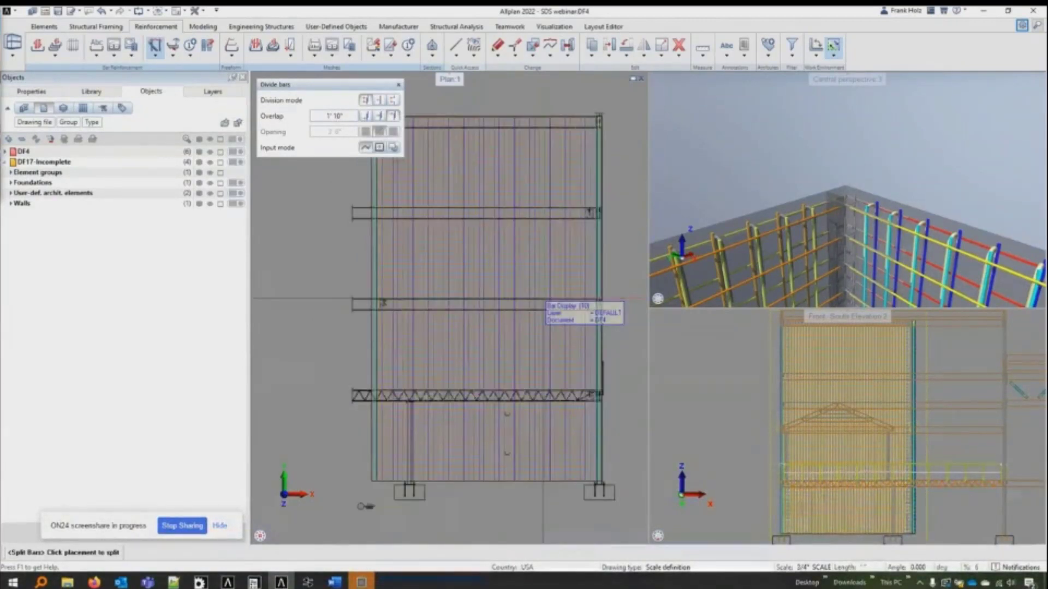
scroll(543, 299, up, 2)
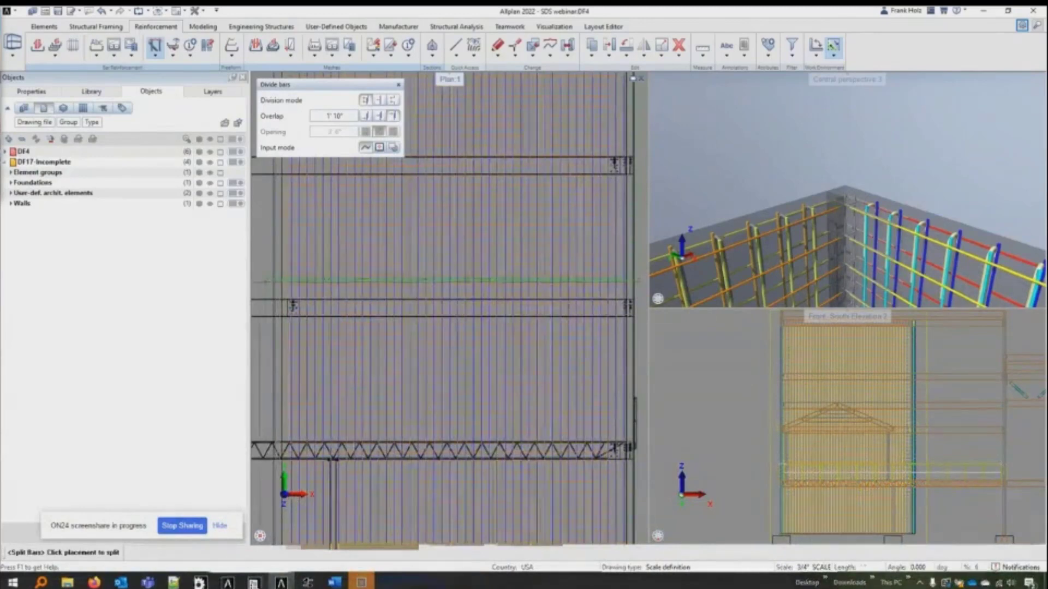
click(271, 280)
scroll(262, 279, down, 2)
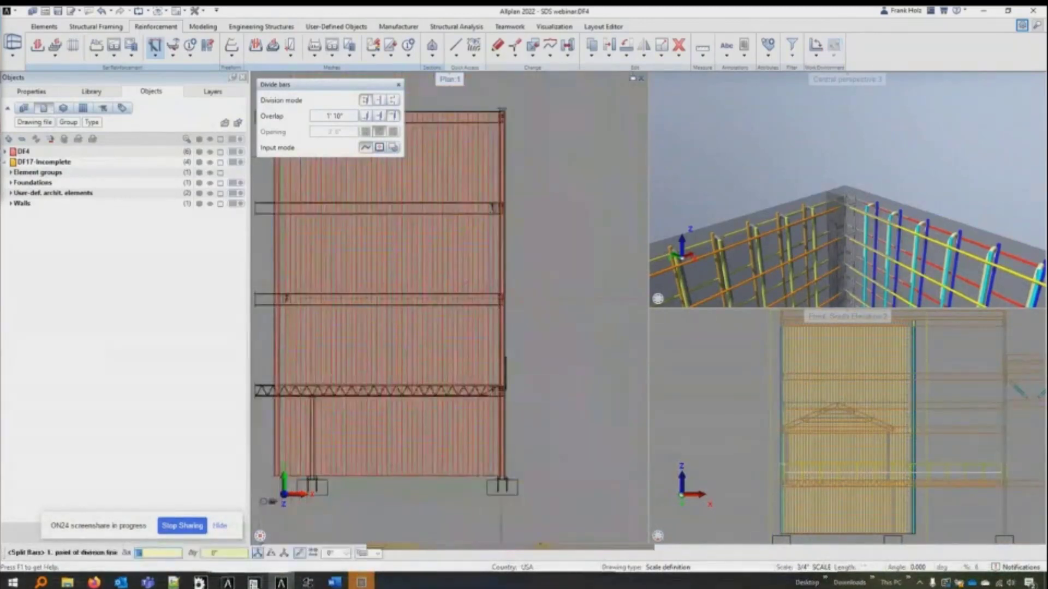
scroll(507, 297, up, 2)
click(517, 297)
scroll(520, 299, down, 2)
middle_drag(289, 299, 358, 294)
click(283, 289)
key(Escape)
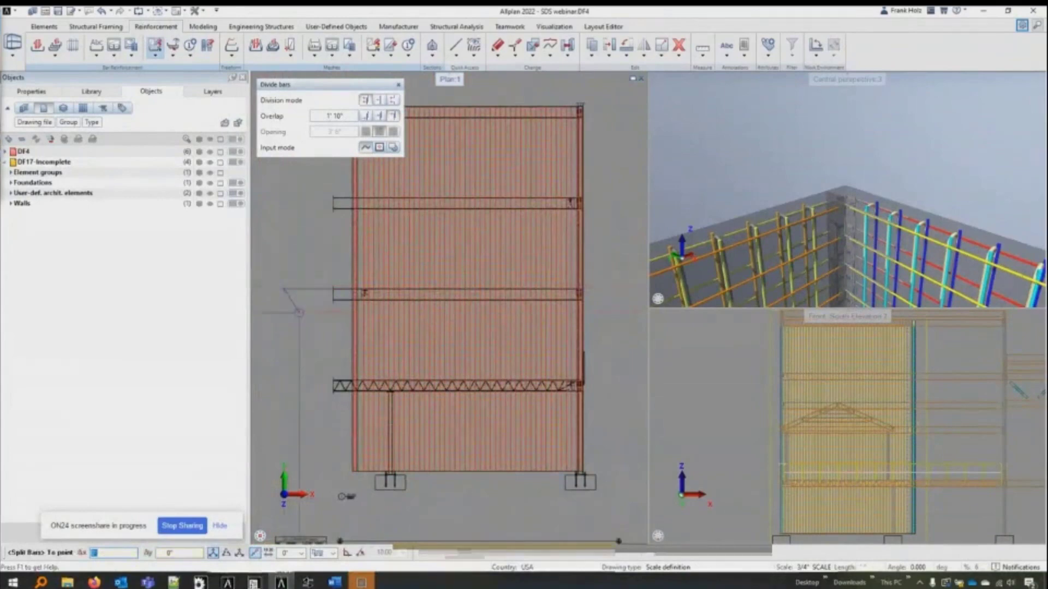
key(Escape)
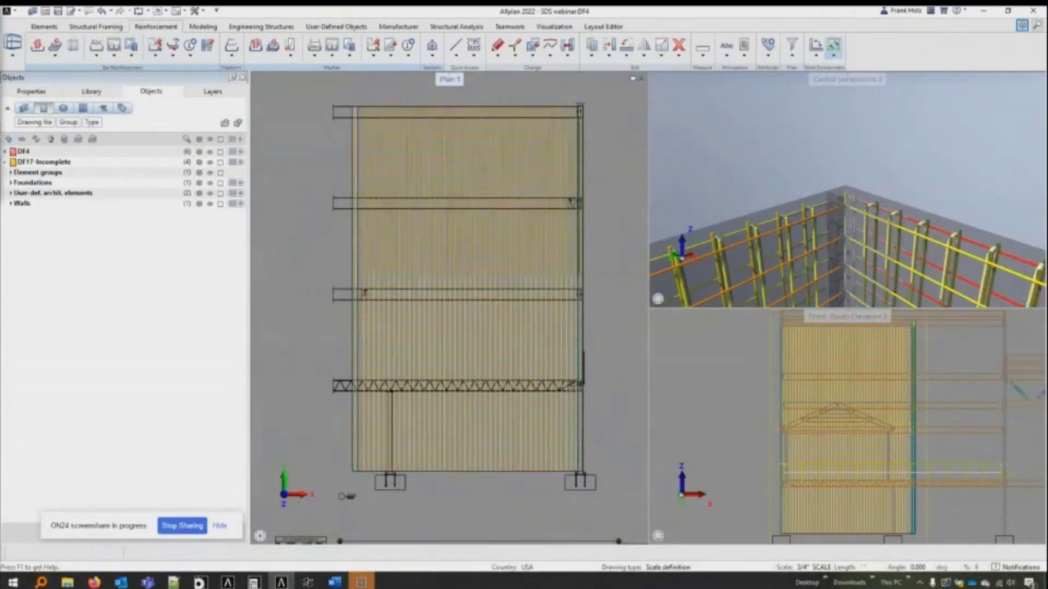
Step: Inspect the split vertical bars around the overlap in the section and their entries in the reinforcement list
scroll(389, 293, up, 4)
scroll(385, 279, up, 2)
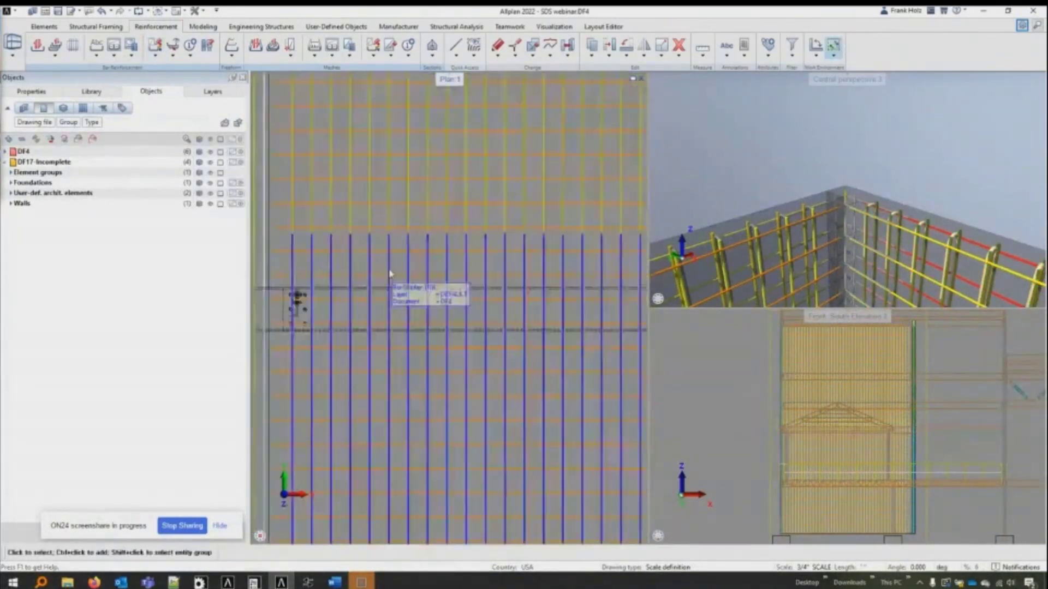
scroll(399, 284, up, 2)
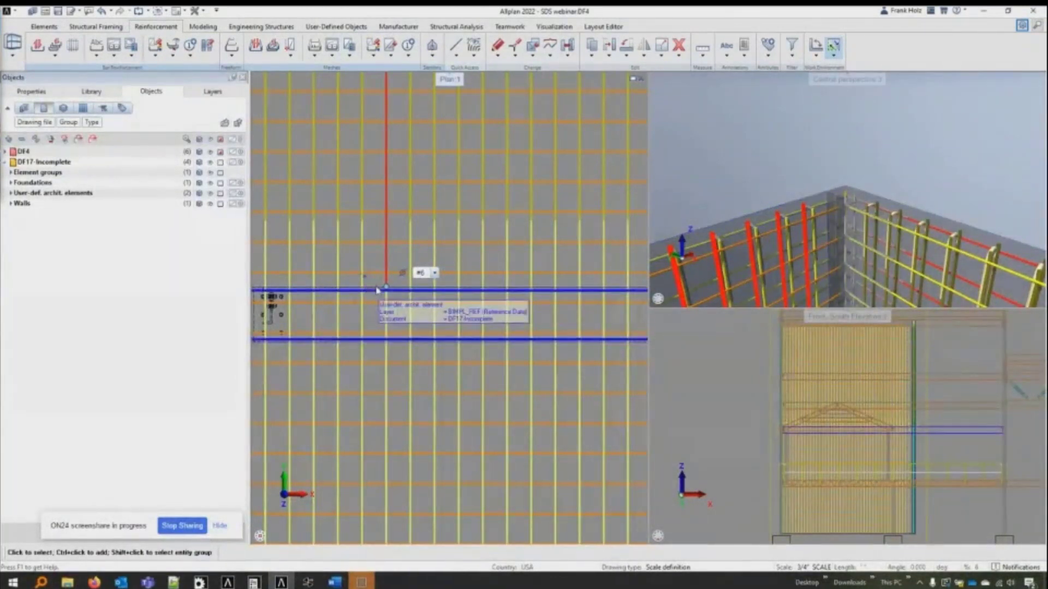
scroll(400, 296, down, 5)
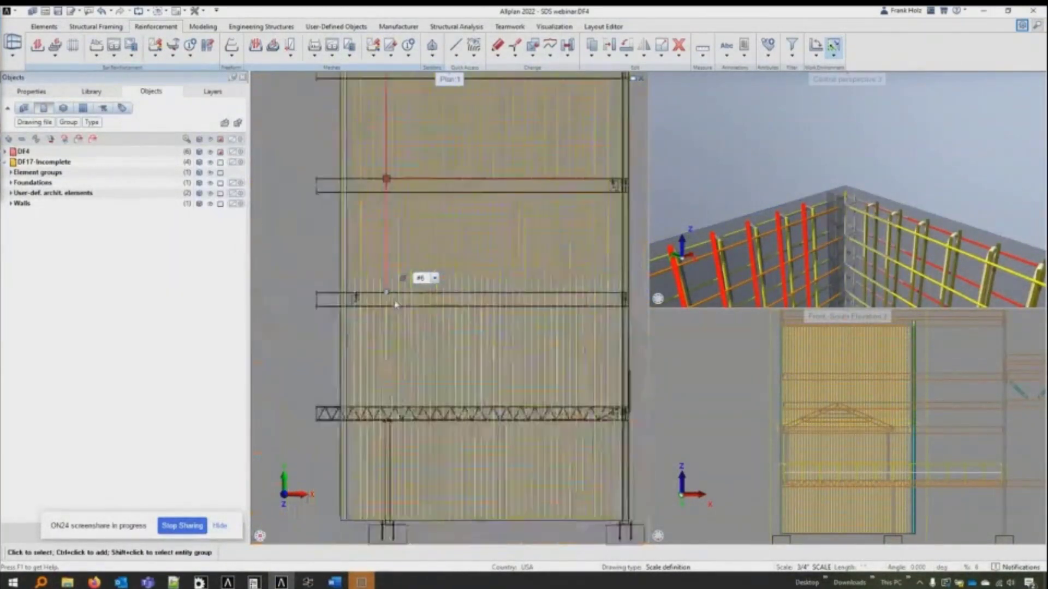
scroll(355, 342, up, 3)
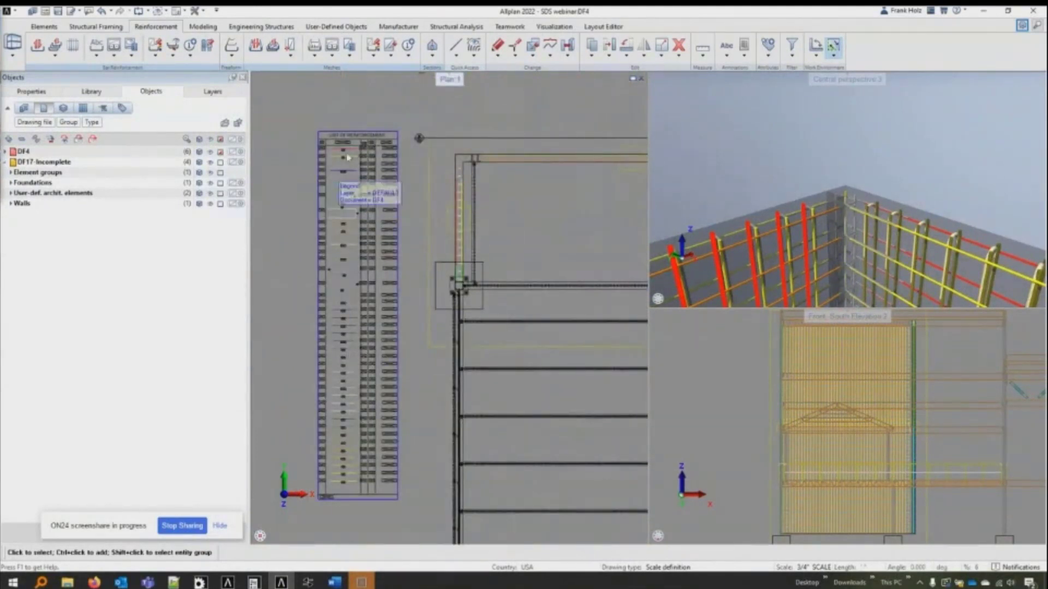
scroll(299, 226, down, 4)
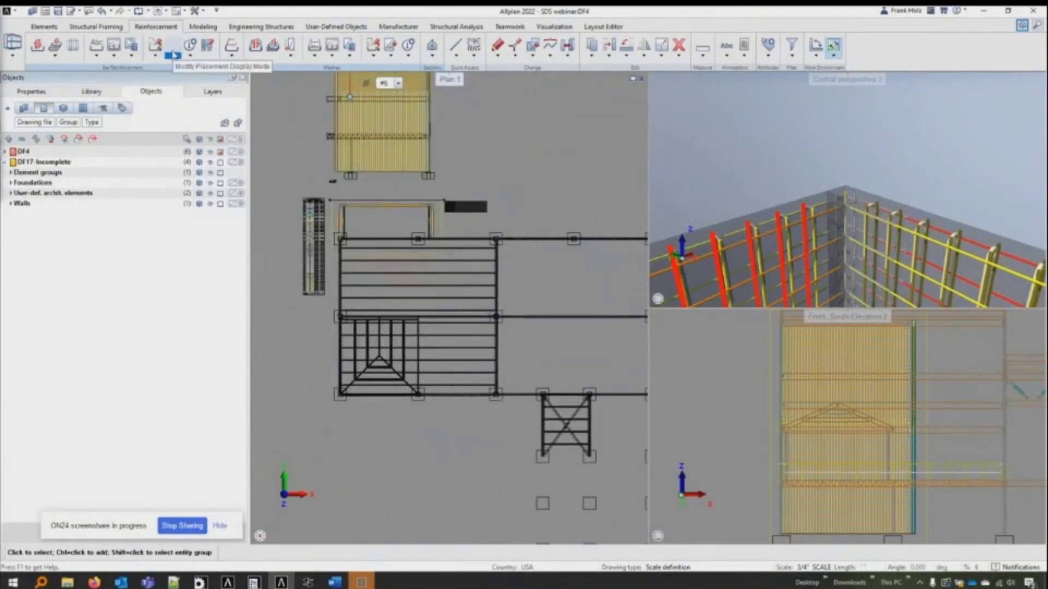
Step: Review the Rearrange Marks options for meshes and rebars, and leave without renumbering
click(190, 55)
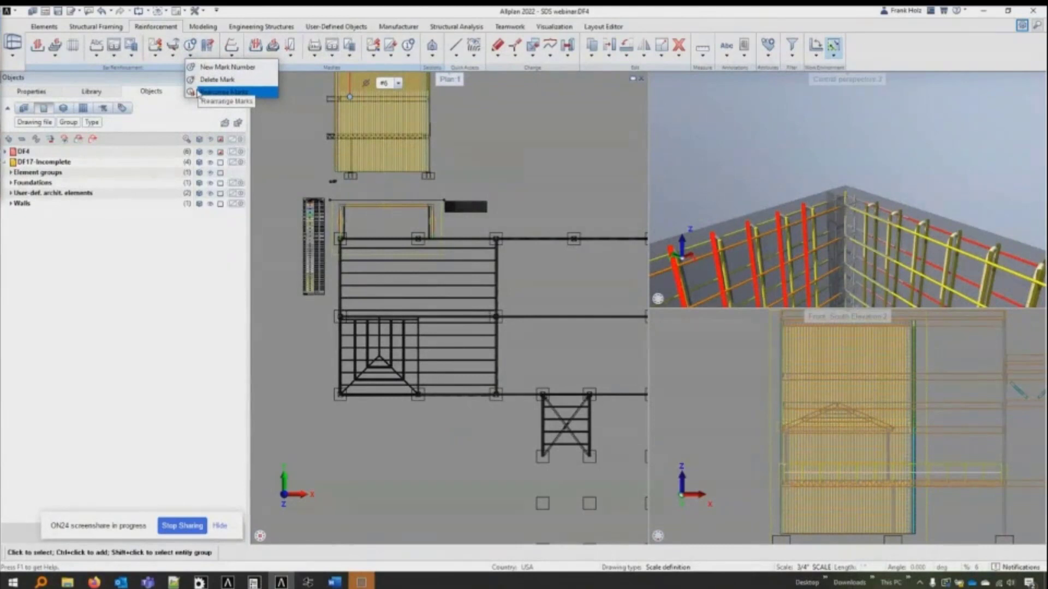
click(213, 93)
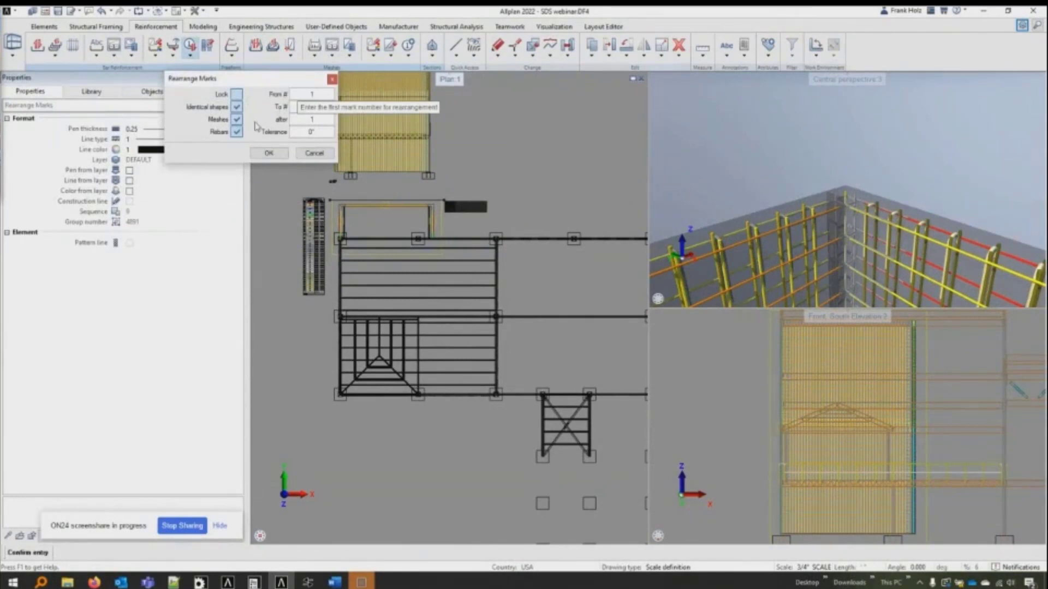
click(312, 154)
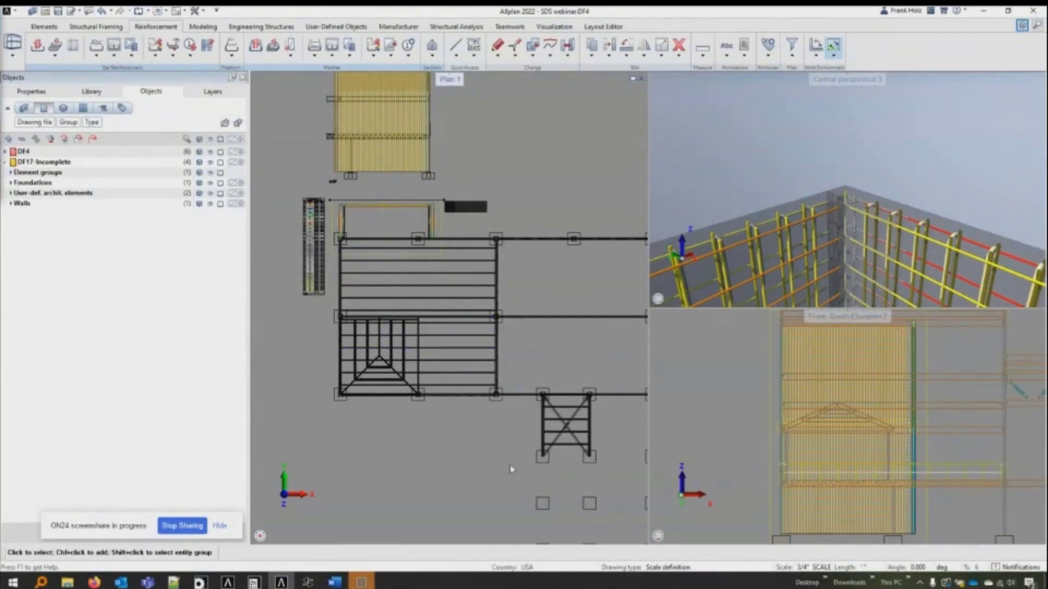
Step: Resize the row of three block foundations at the end of the braced bay to 5' by 5' with Apply Archit. Component Properties
middle_drag(518, 468, 464, 397)
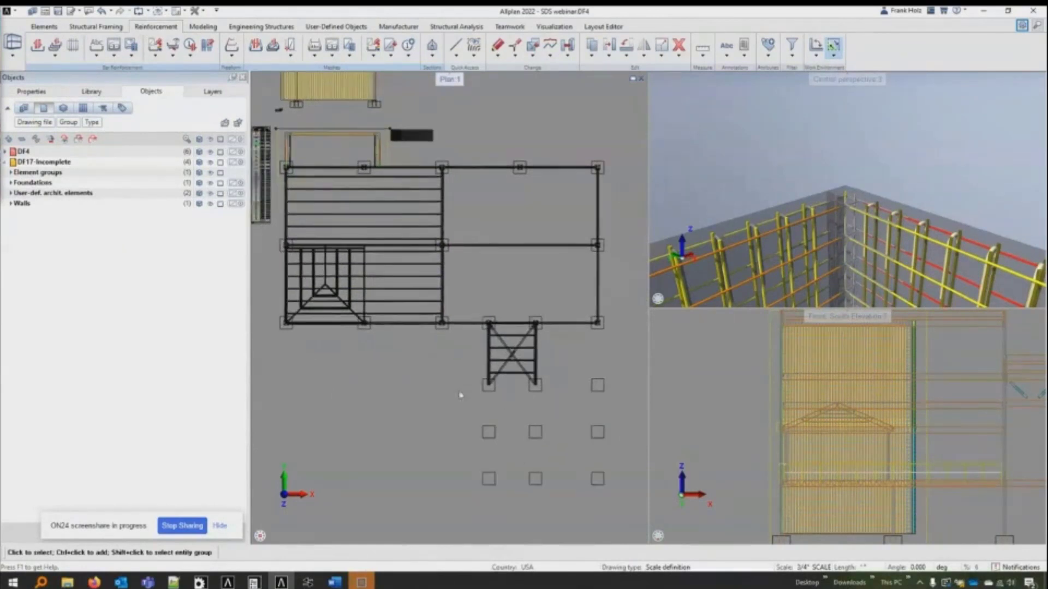
scroll(777, 158, down, 10)
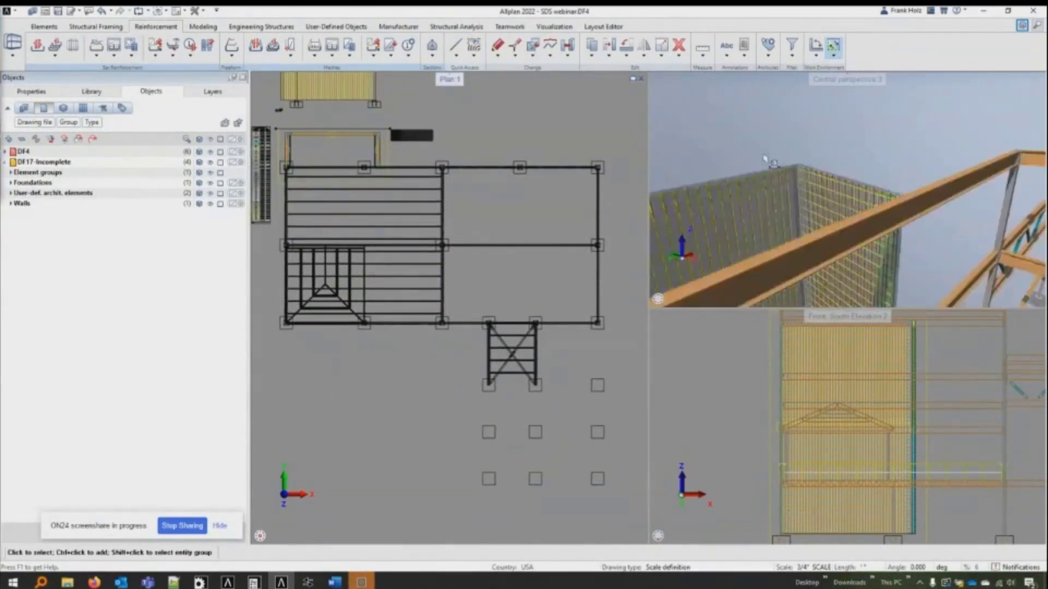
middle_drag(745, 155, 905, 245)
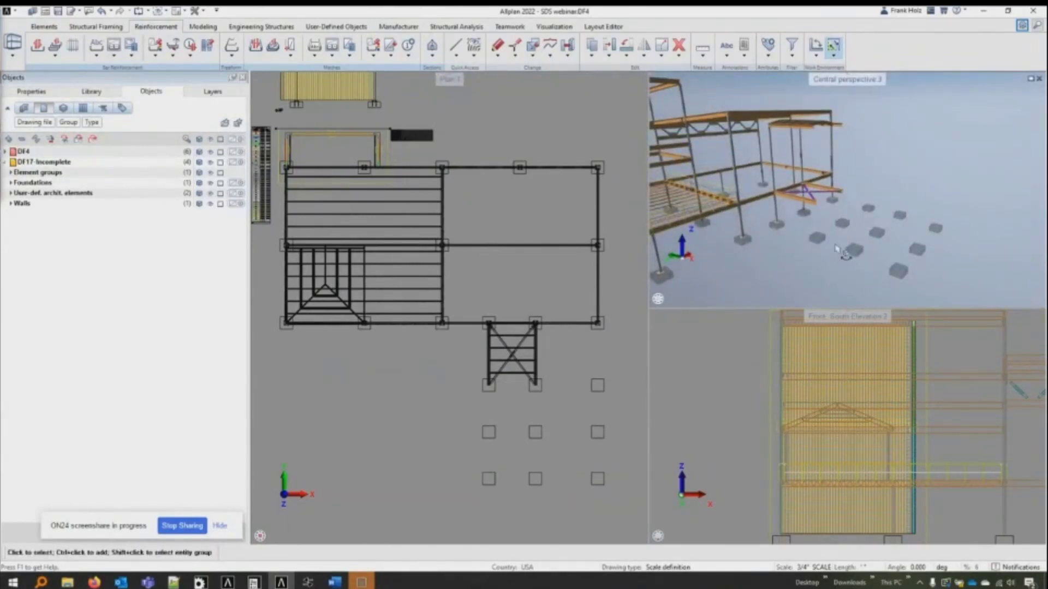
scroll(835, 253, up, 2)
scroll(830, 251, up, 2)
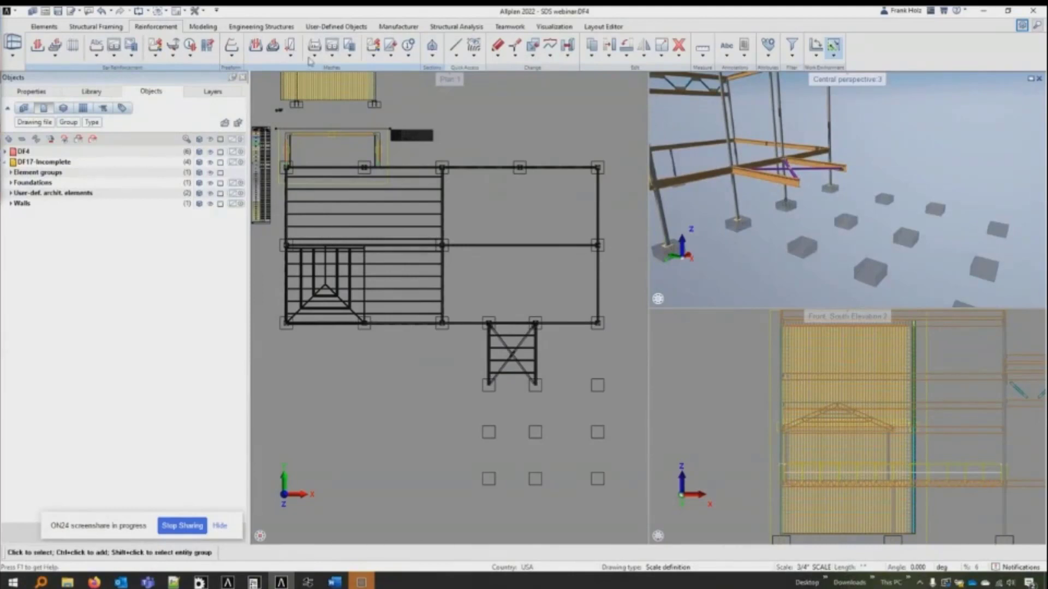
click(498, 55)
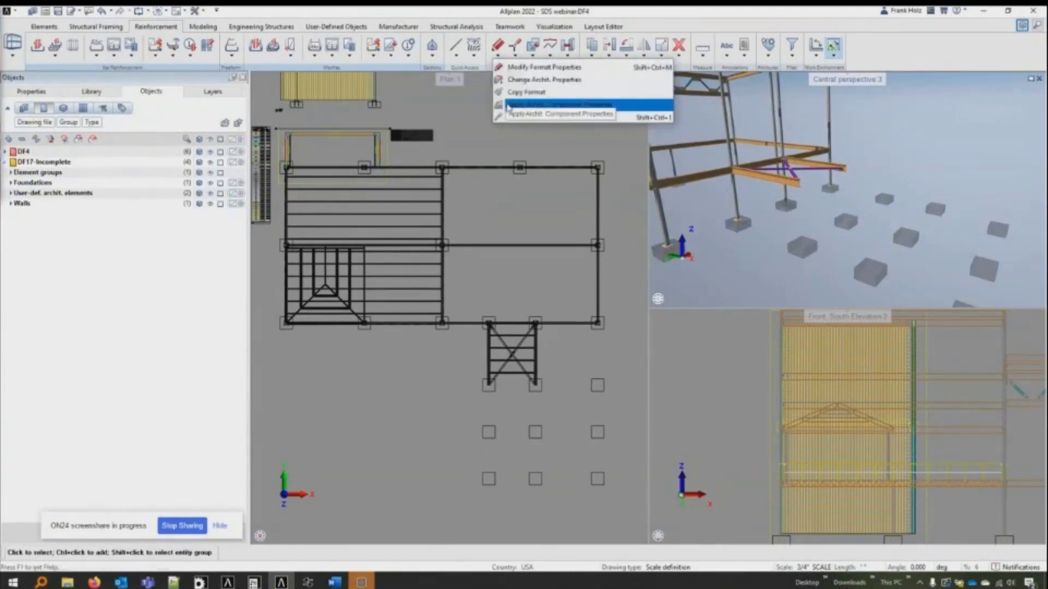
click(509, 107)
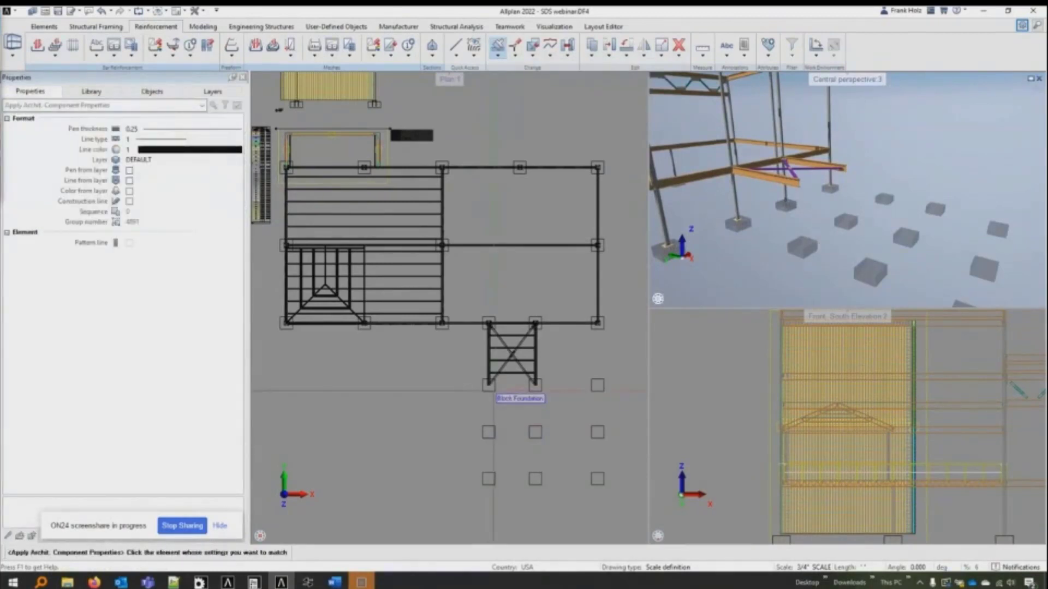
click(493, 390)
text(5)
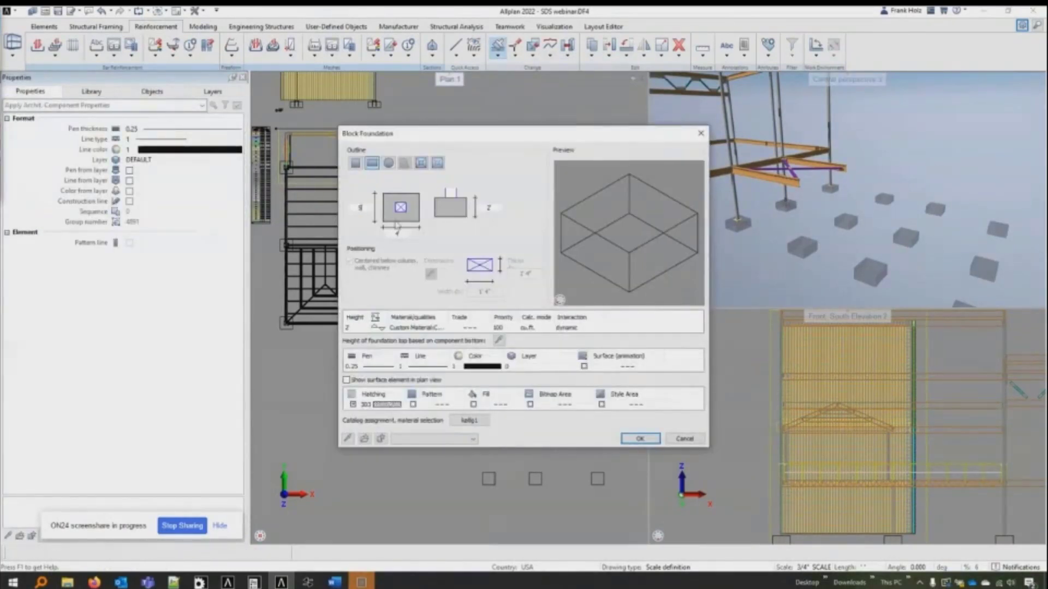
click(400, 234)
text(5)
key(Return)
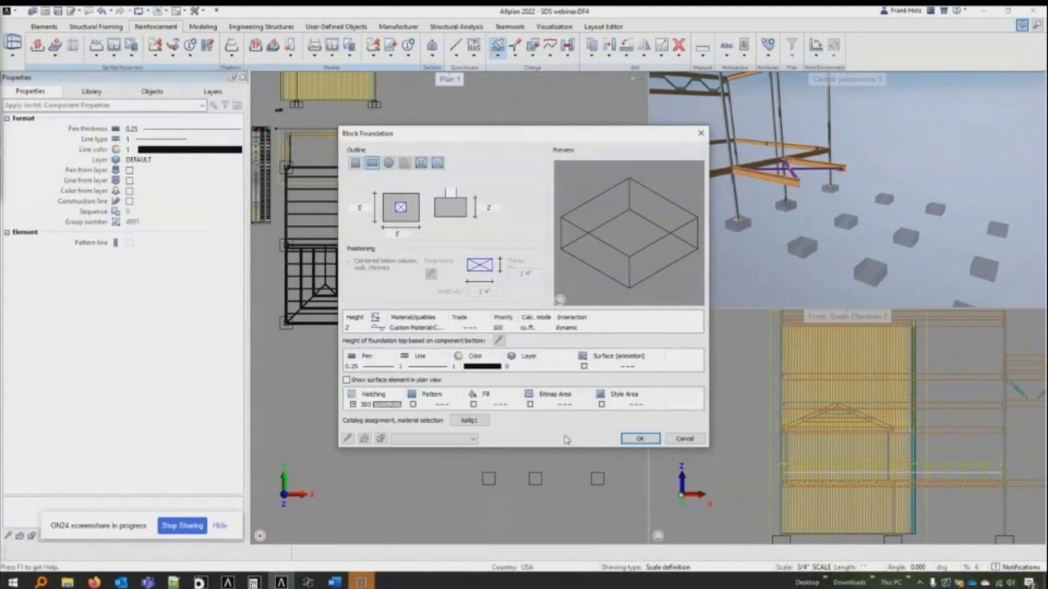
click(628, 439)
drag(465, 376, 617, 398)
right_click(607, 401)
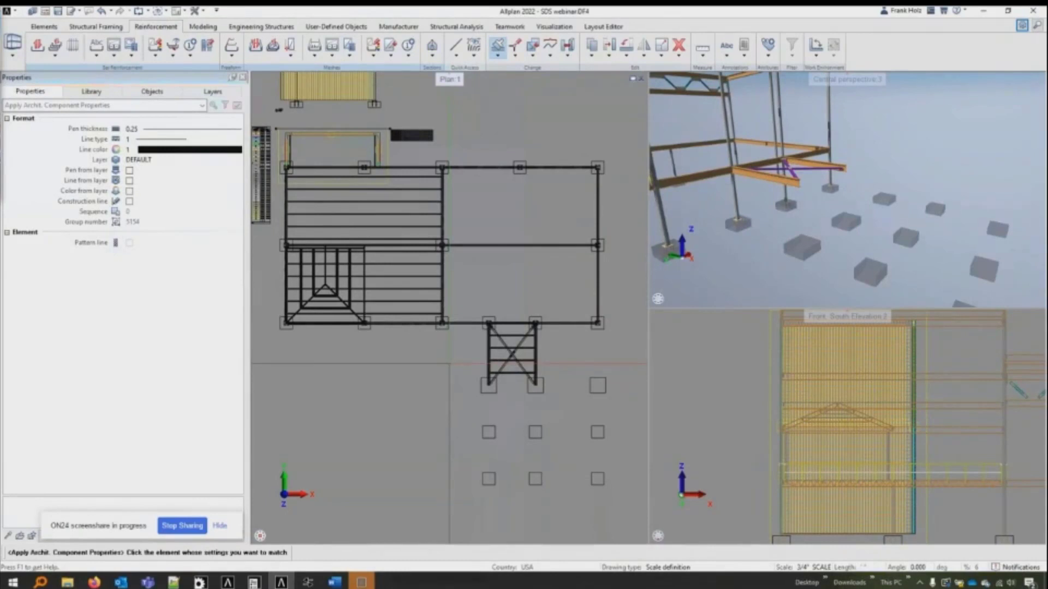
key(Escape)
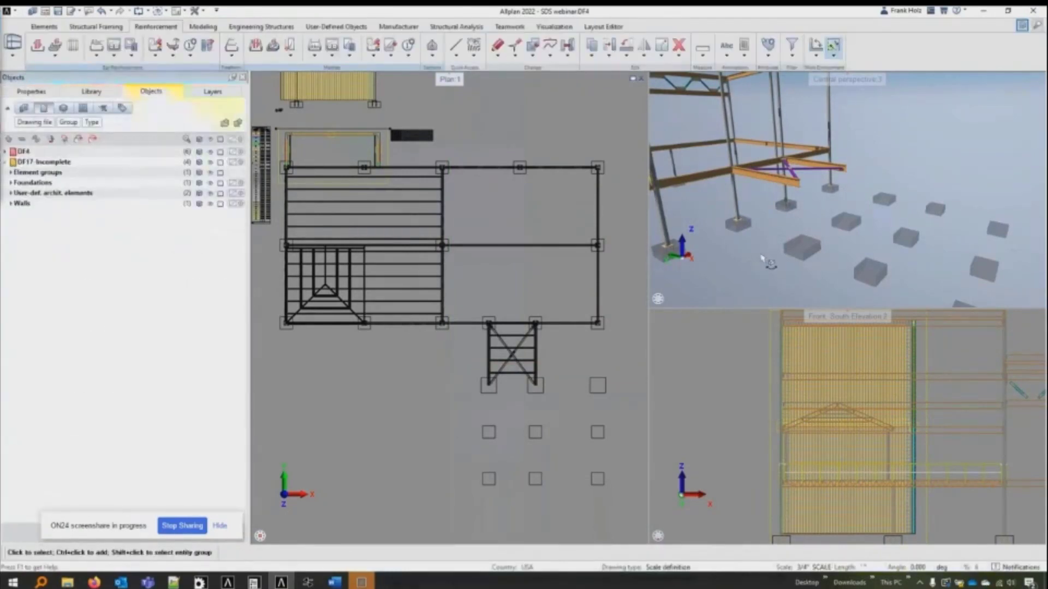
Step: Bring the block foundations into closer perspective and switch the front elevation viewport to the left, west elevation
drag(761, 258, 892, 253)
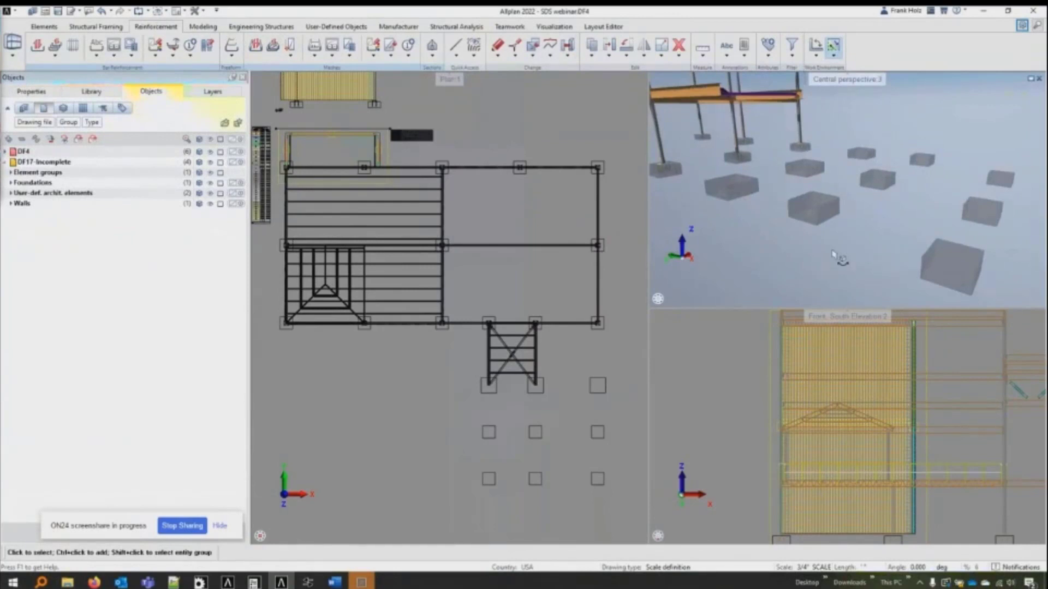
mouse_move(658, 536)
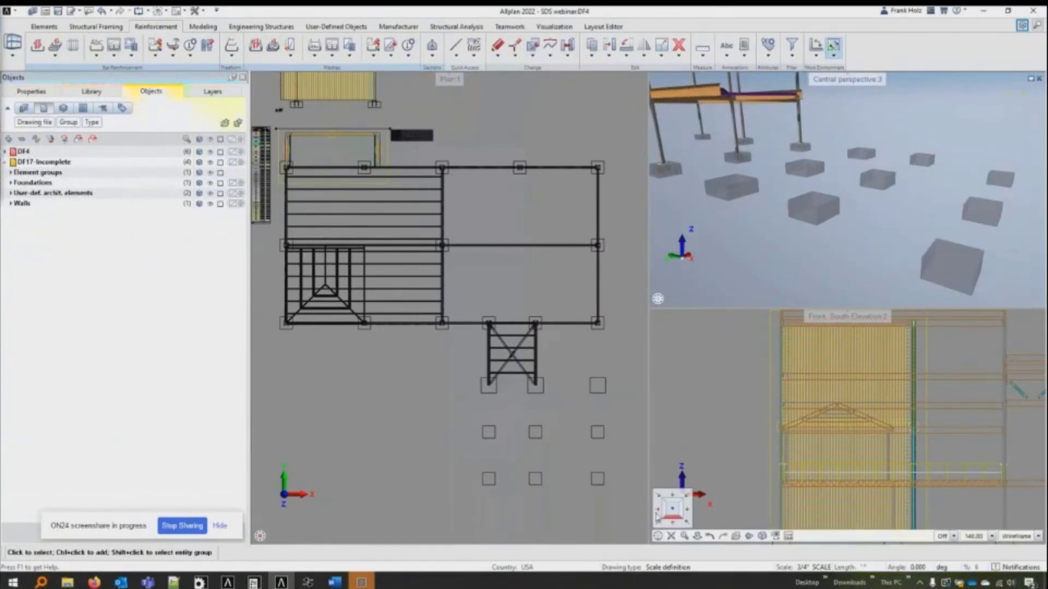
click(662, 512)
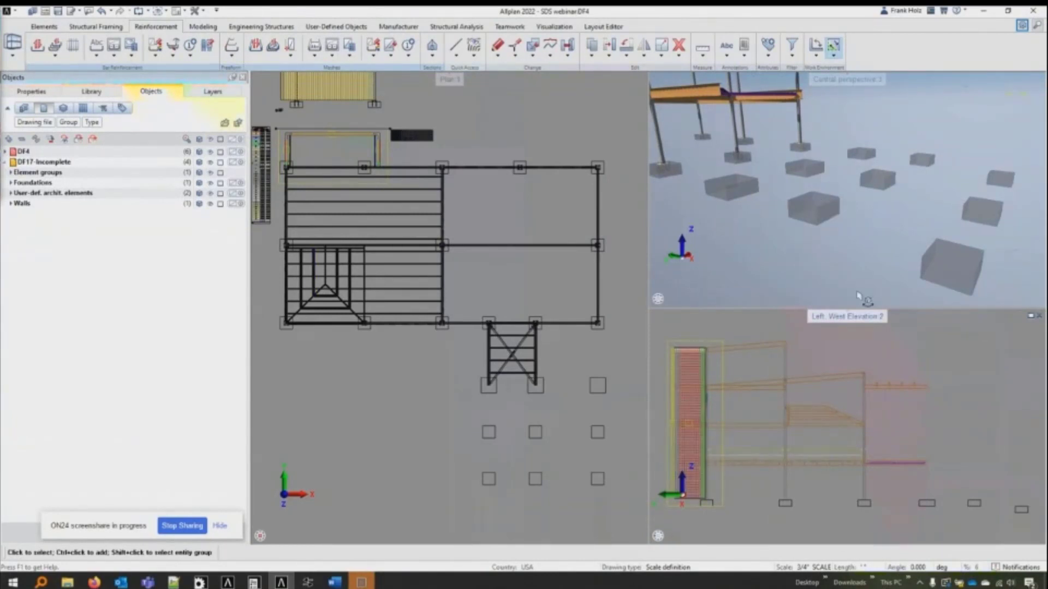
Step: Generate section 2 through the lower two block foundations of the first column, viewed from the west, and place it beside them in plan
scroll(498, 496, up, 5)
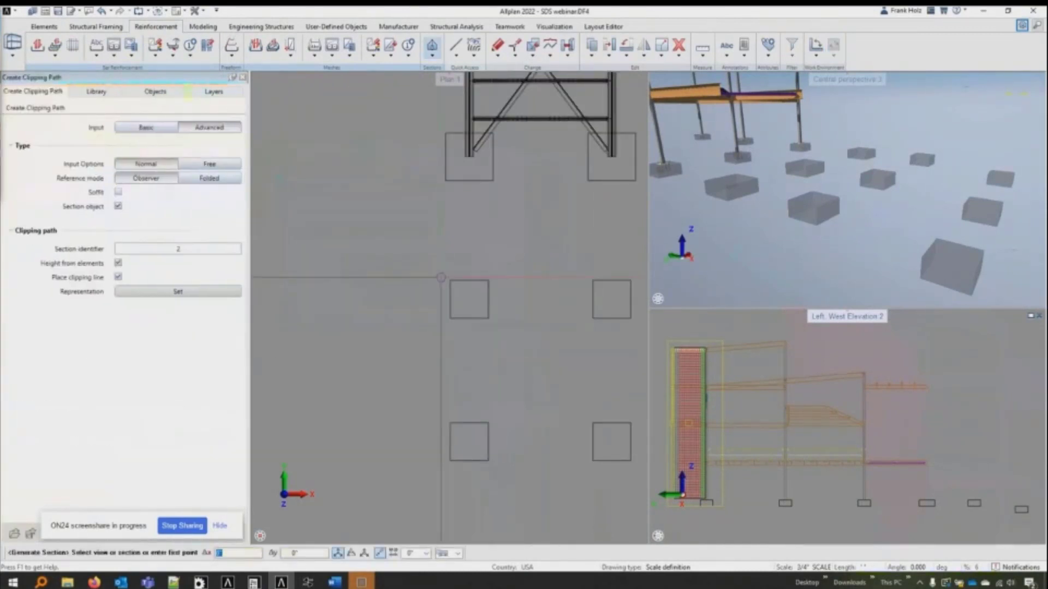
click(449, 281)
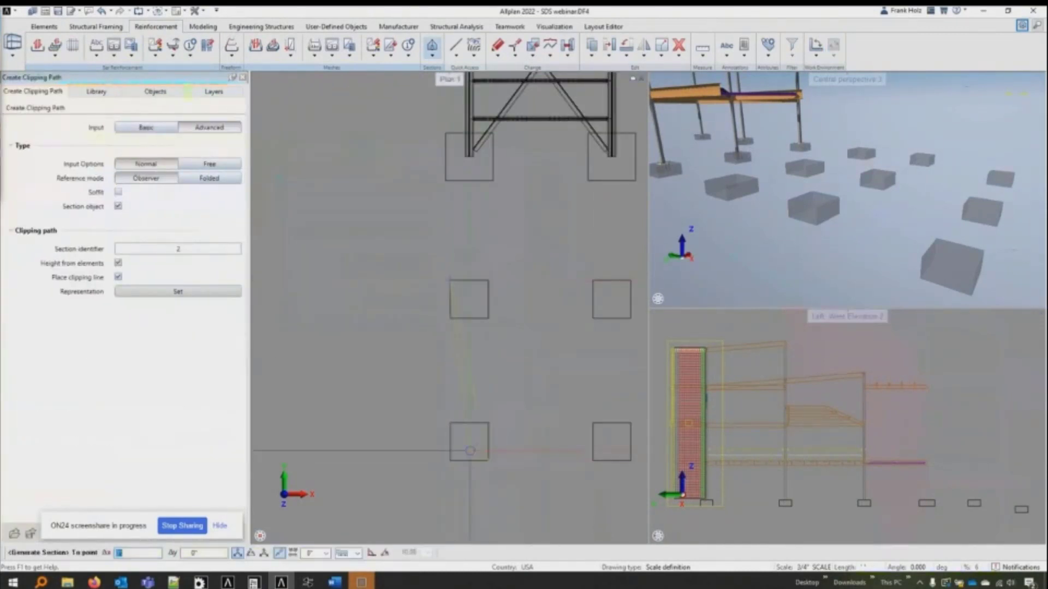
click(450, 469)
click(327, 371)
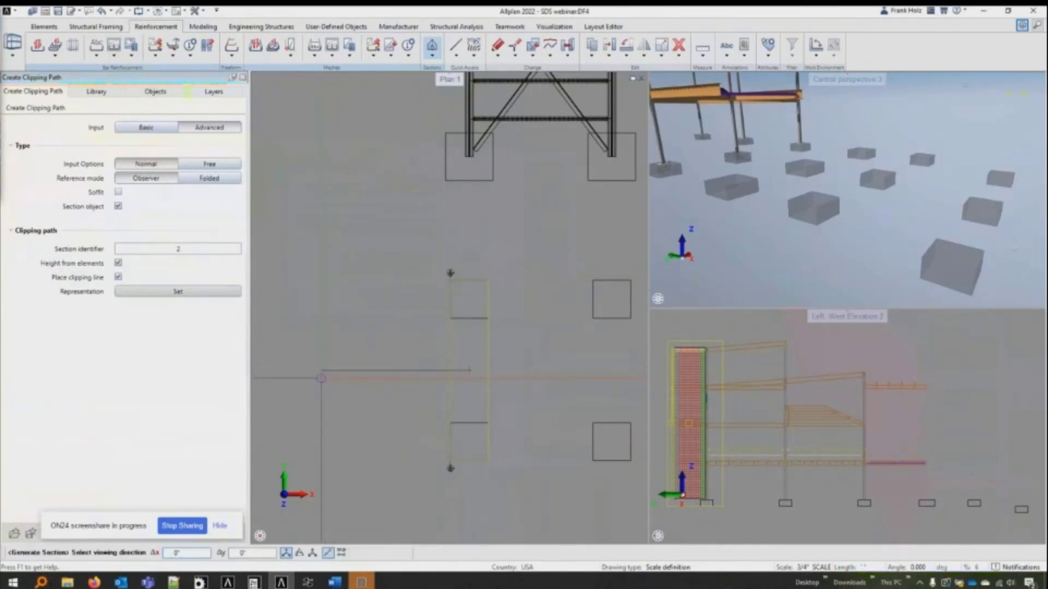
middle_drag(321, 378, 473, 364)
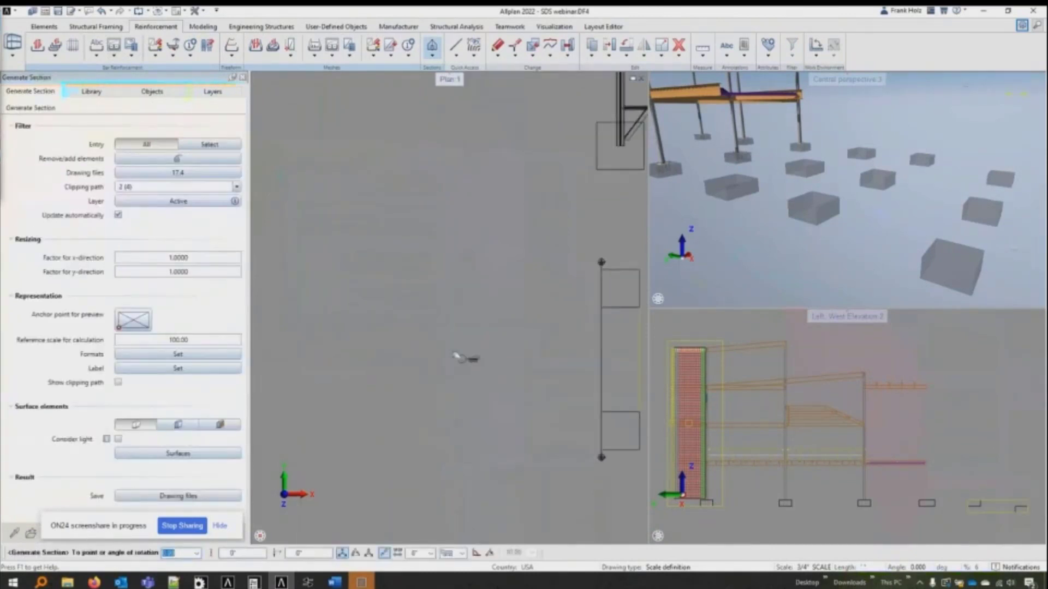
click(362, 357)
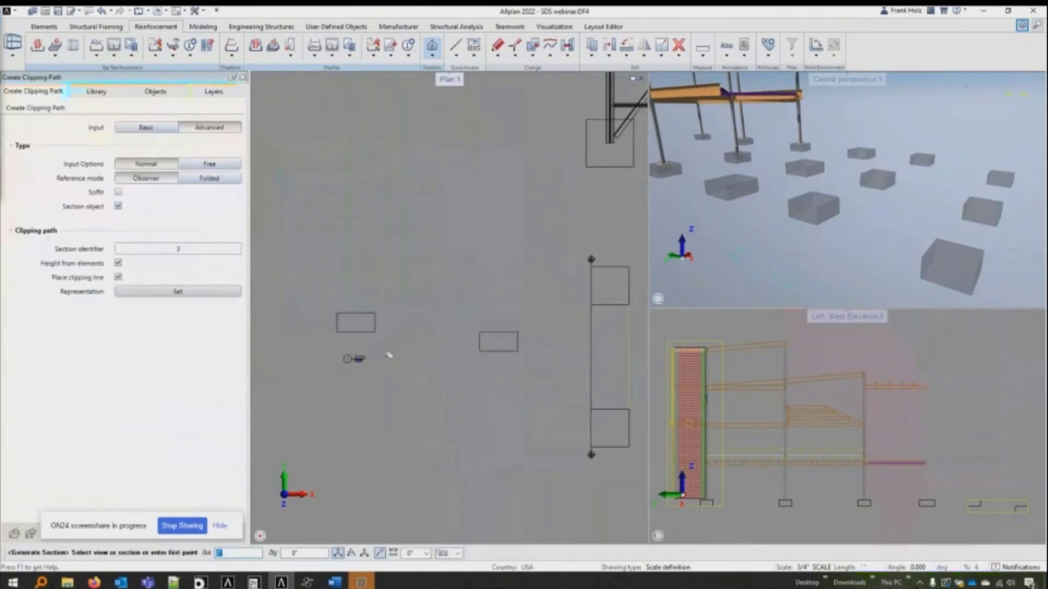
middle_drag(356, 357, 340, 355)
key(Escape)
key(Escape)
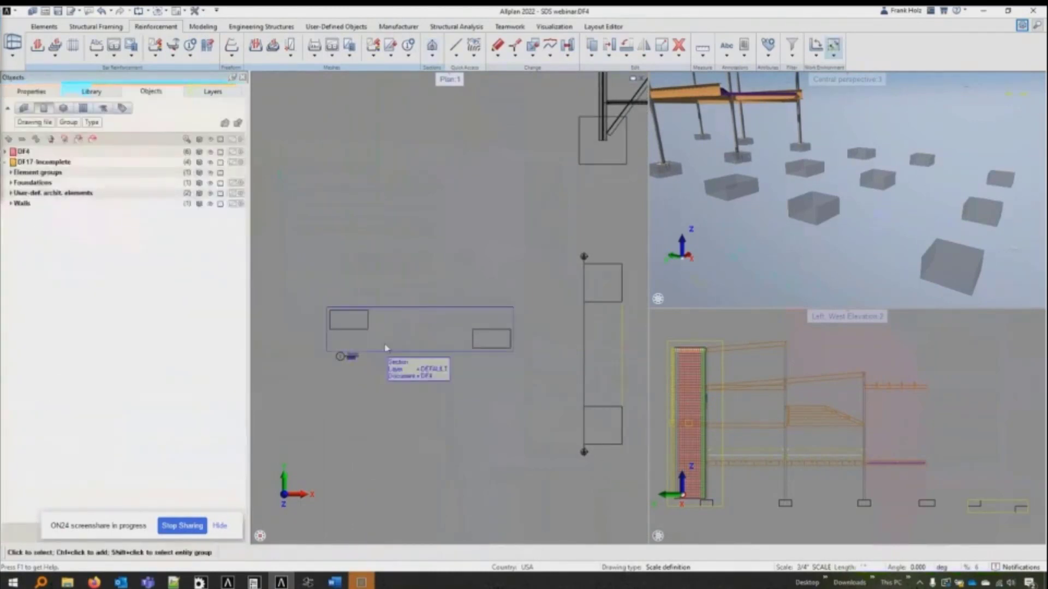
Step: Review the edge, clipping line and section surface format settings of the new foundation section, and leave without changes
click(400, 353)
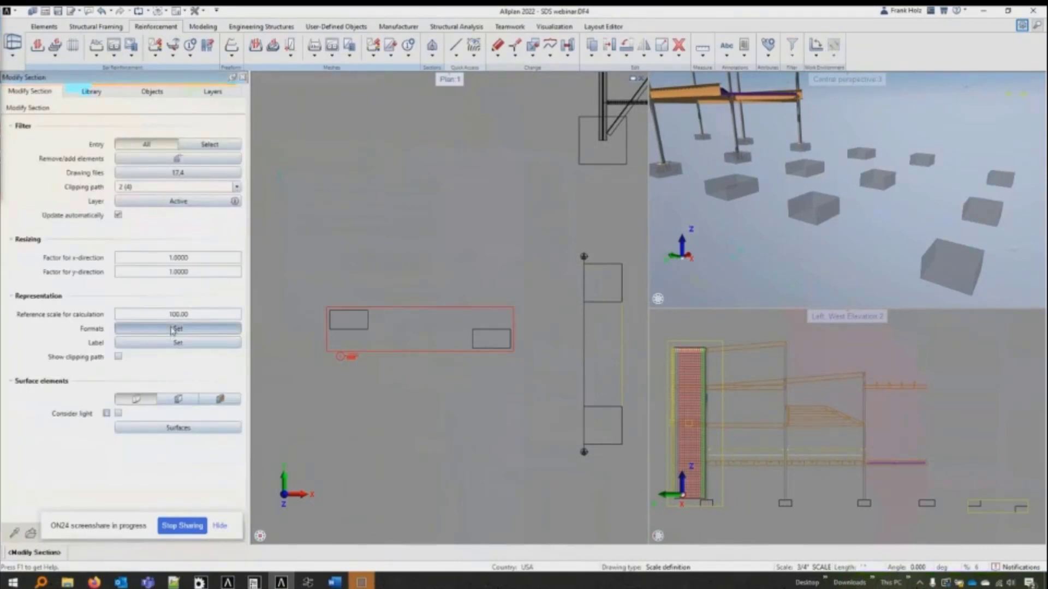
click(173, 329)
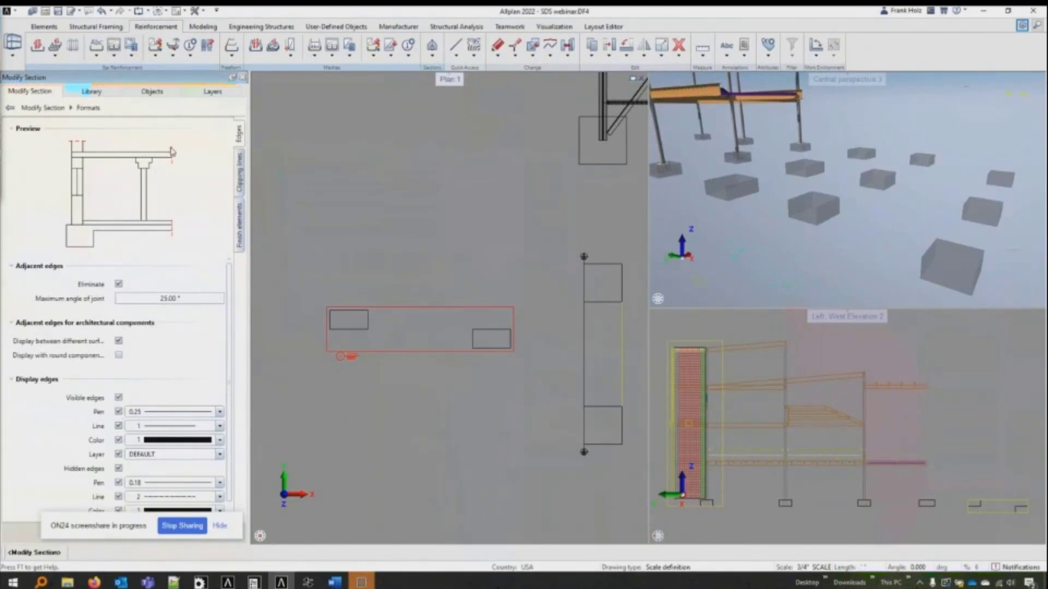
click(239, 172)
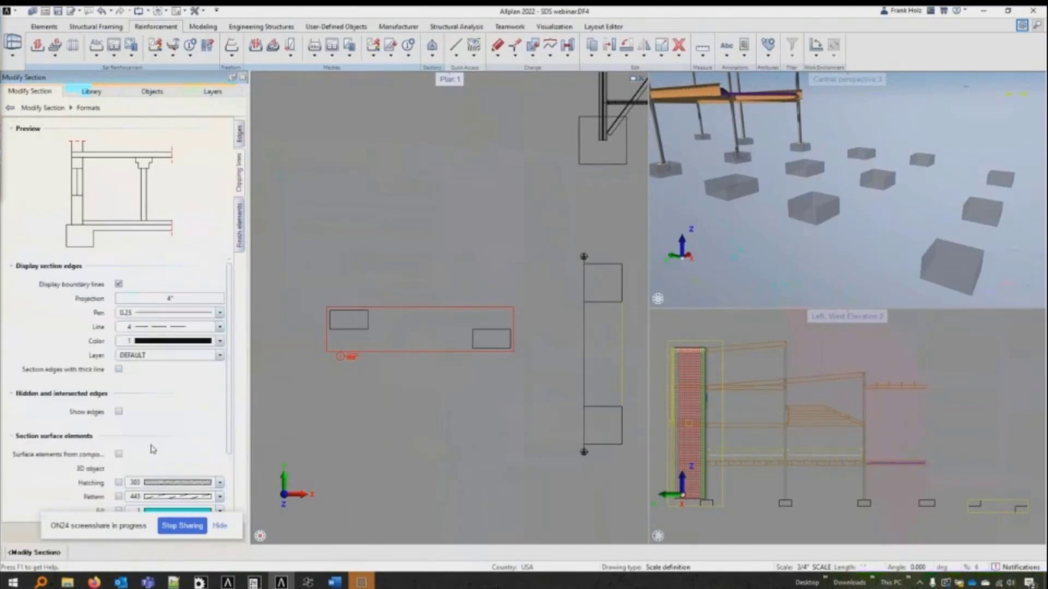
scroll(153, 449, down, 2)
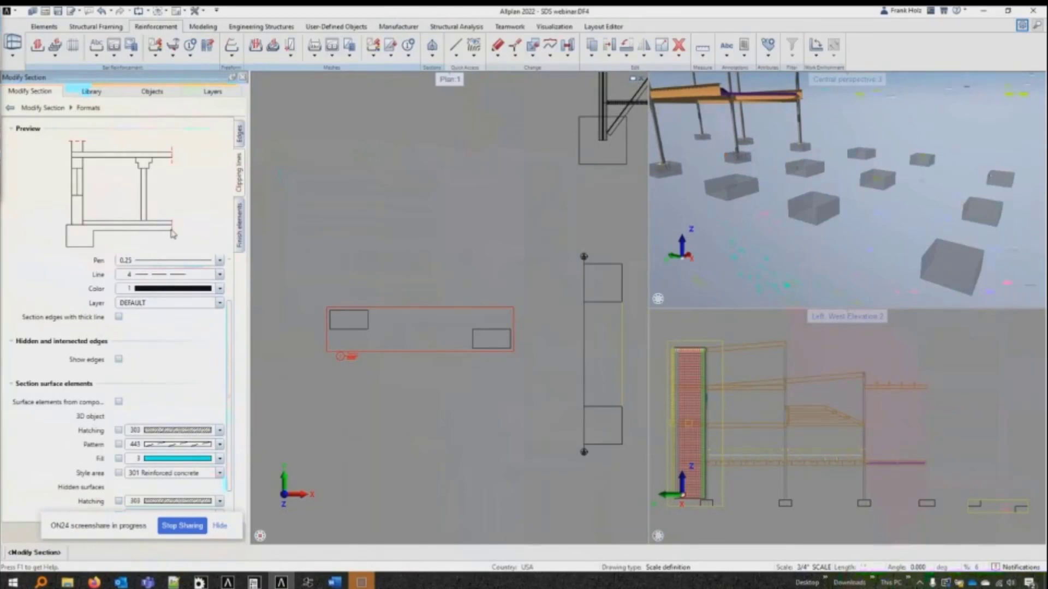
key(Escape)
key(Escape)
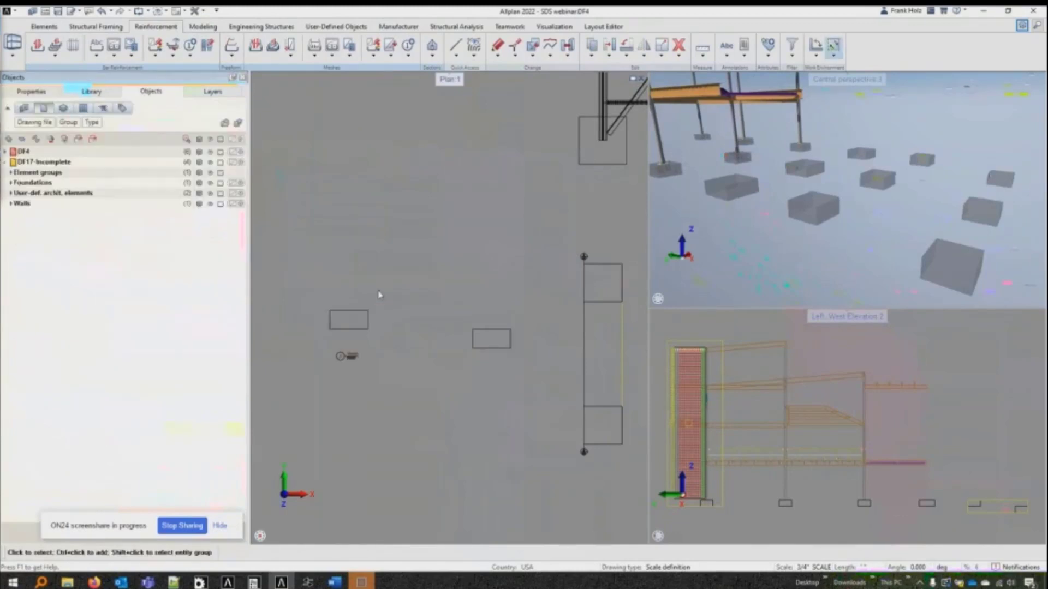
Step: Start the Column foundation expanding PythonPart from the FormFinder Components library and load the private favorite column foundation.pyv
click(91, 92)
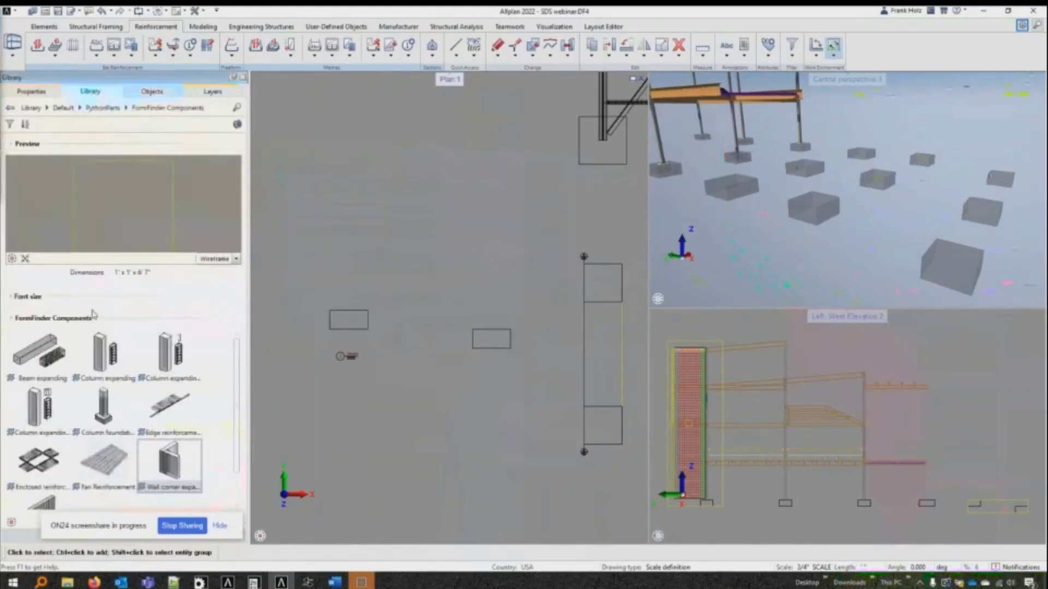
click(104, 407)
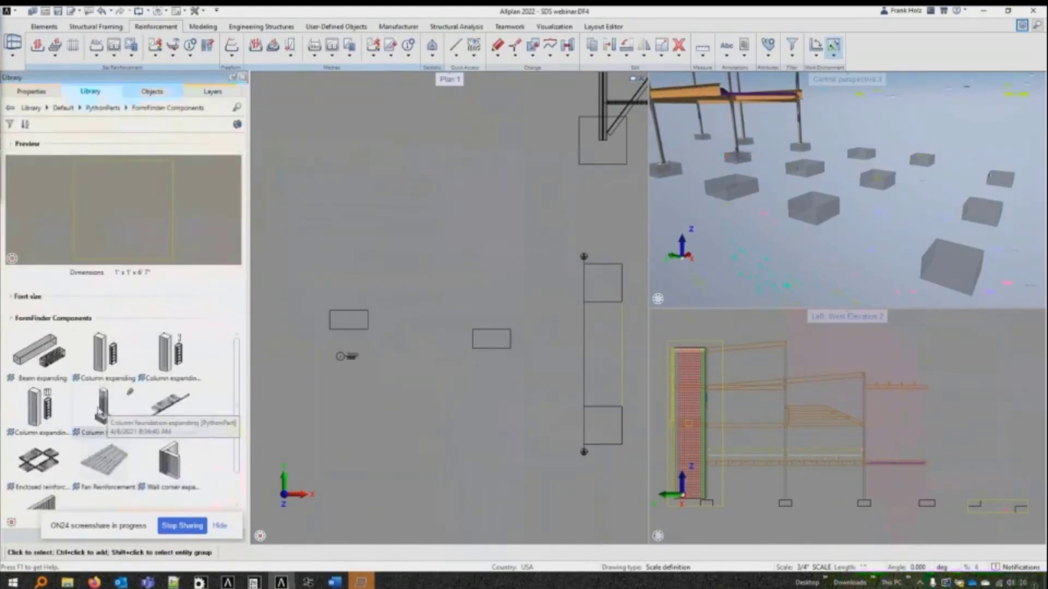
double_click(130, 391)
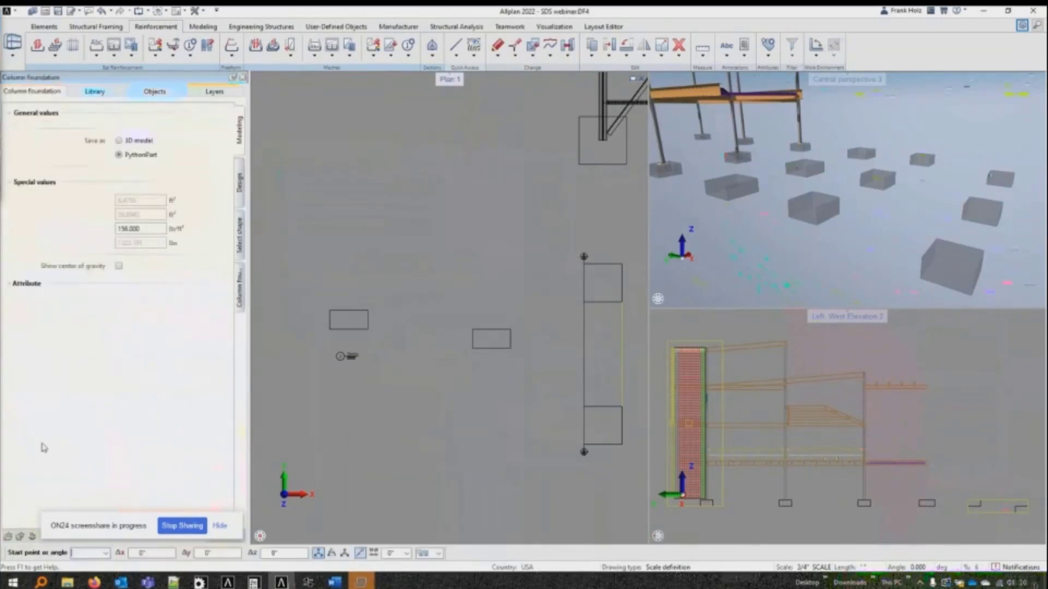
click(8, 536)
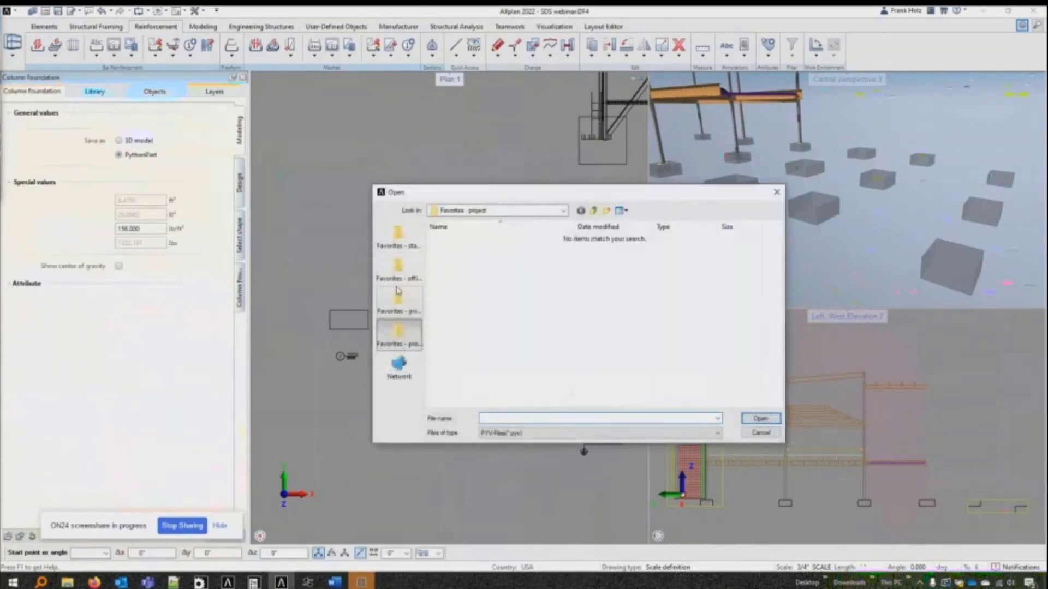
click(398, 303)
click(465, 240)
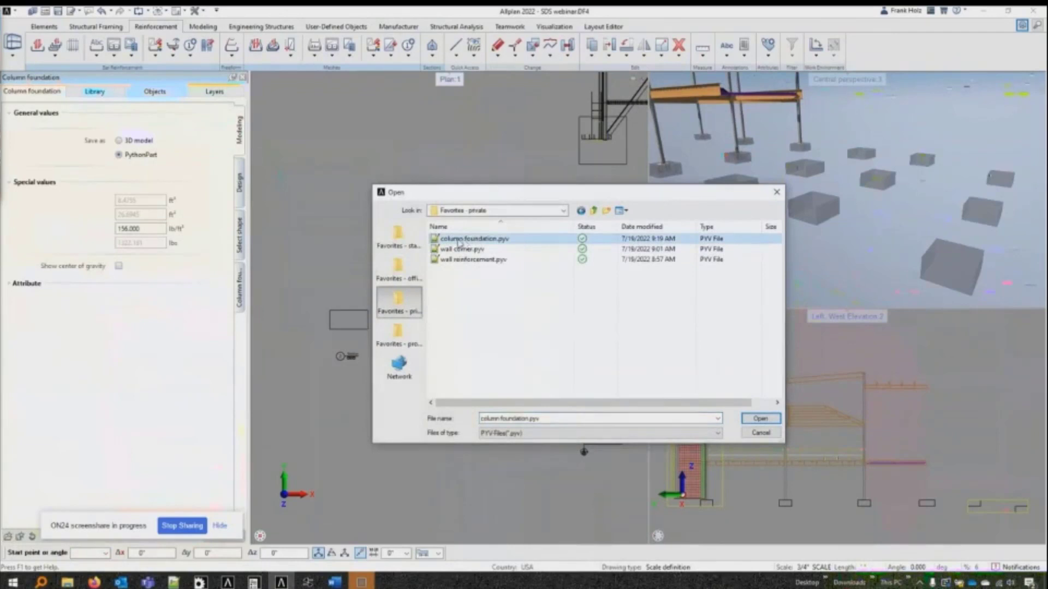
double_click(459, 241)
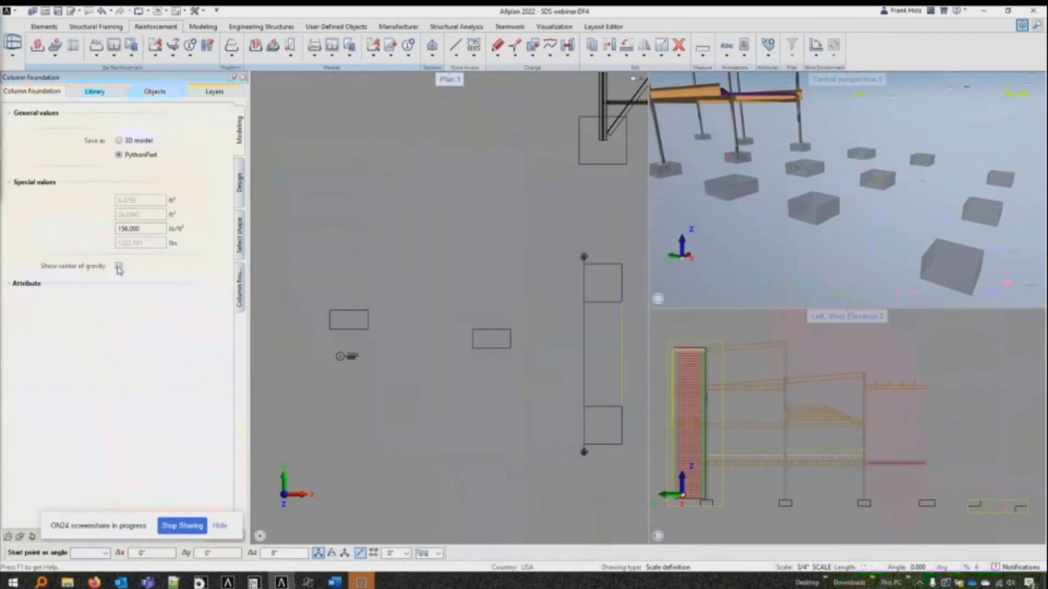
Step: Place the column foundation reinforcement in the section so that it fills the upper block foundation from corner to corner
click(119, 266)
click(118, 266)
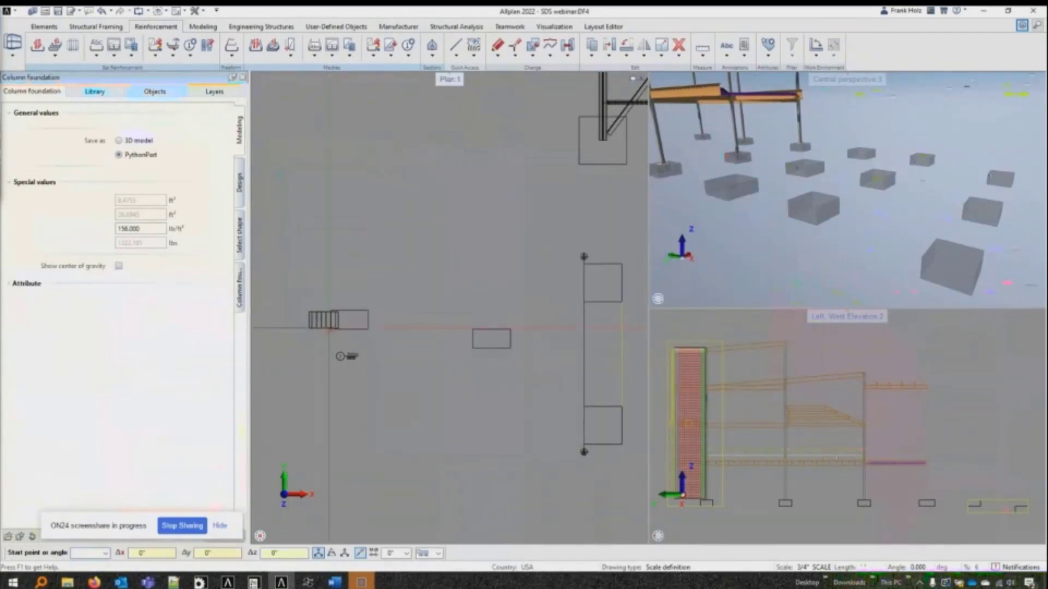
scroll(334, 322, up, 3)
click(375, 307)
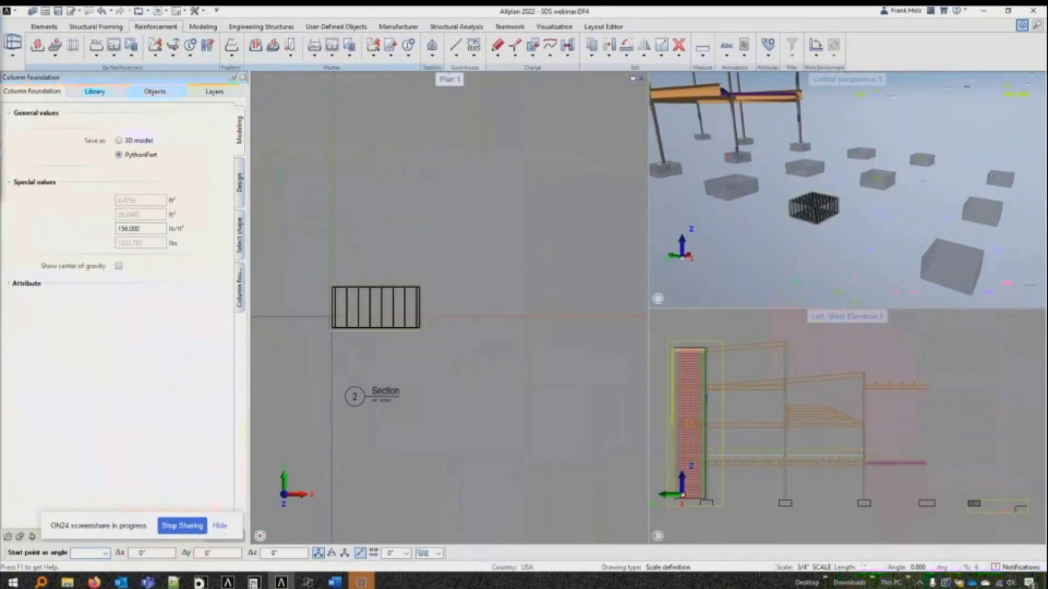
click(332, 317)
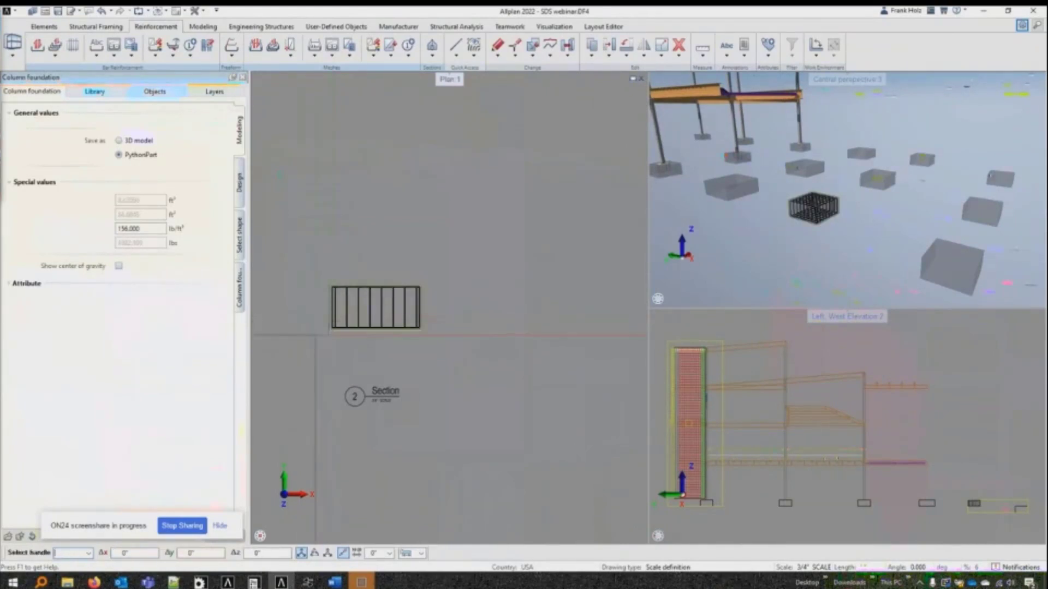
scroll(299, 284, down, 2)
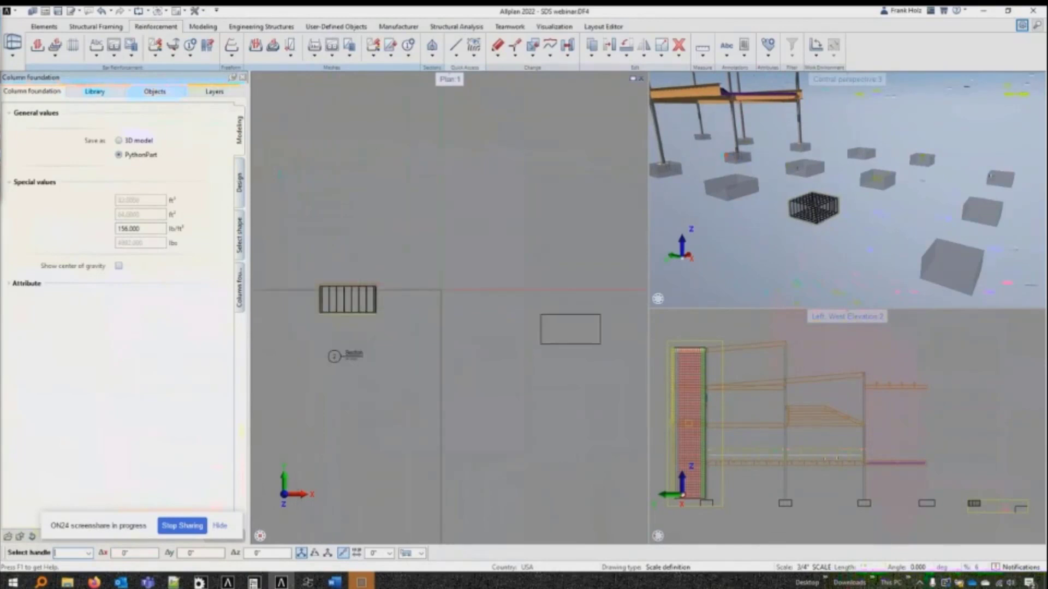
key(Escape)
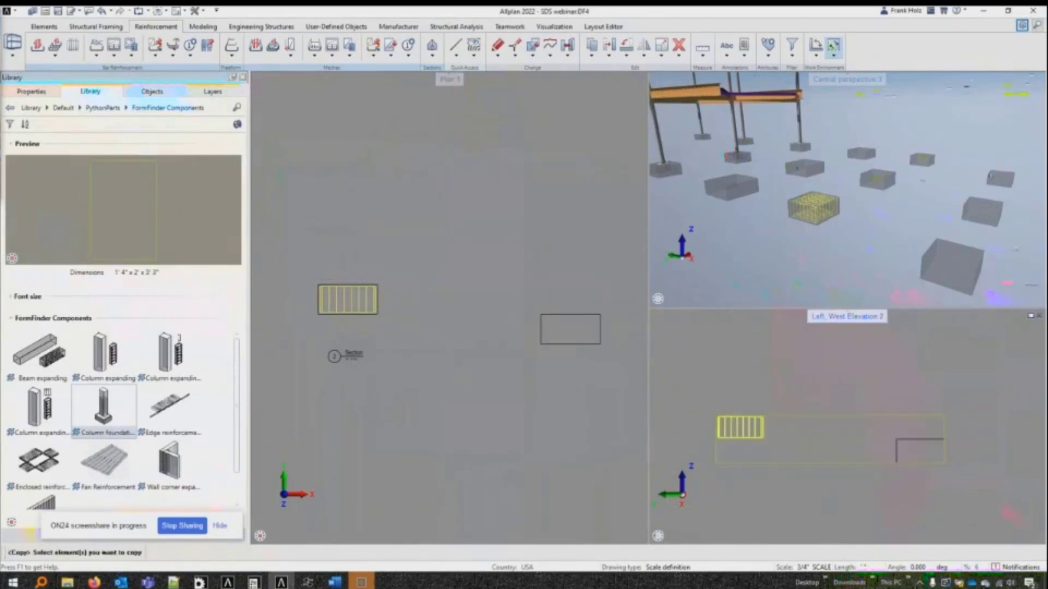
Step: Copy the reinforced column foundation onto the lower block in the west elevation, matching corner to corner
click(741, 428)
key(ctrl+c)
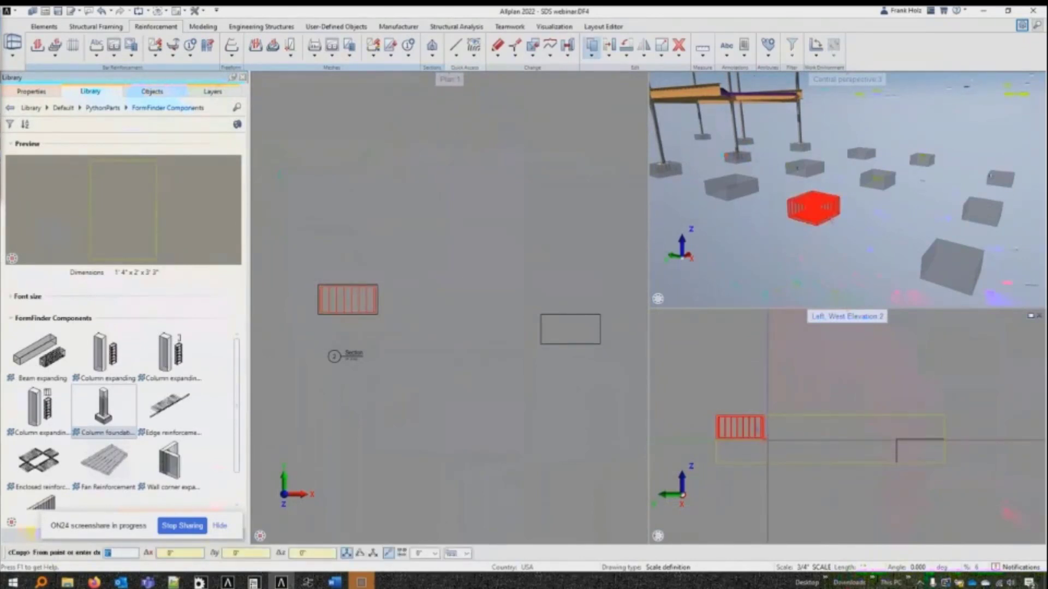
click(766, 439)
click(944, 463)
key(Escape)
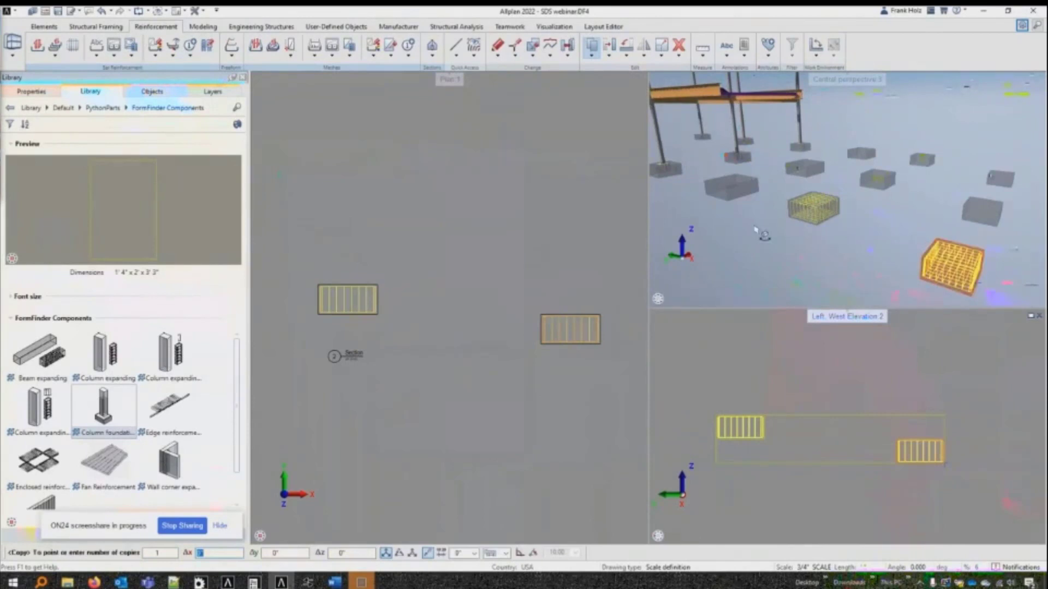
key(Escape)
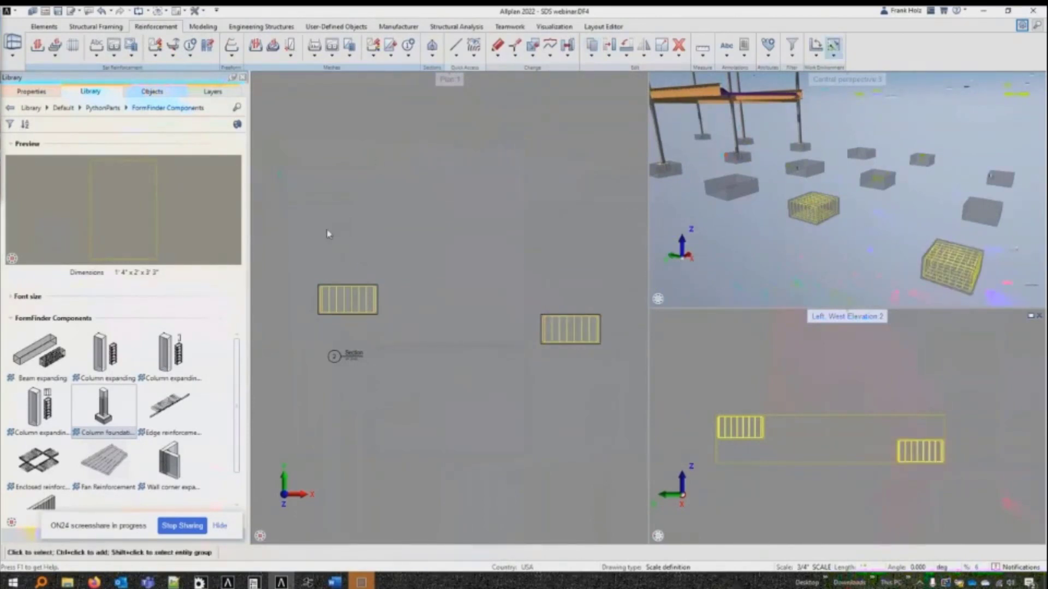
Step: Sketch a stepped upper edge between the two reinforced foundations as a 3D surface, with a 4' first run and 1' drops
middle_drag(485, 227, 462, 194)
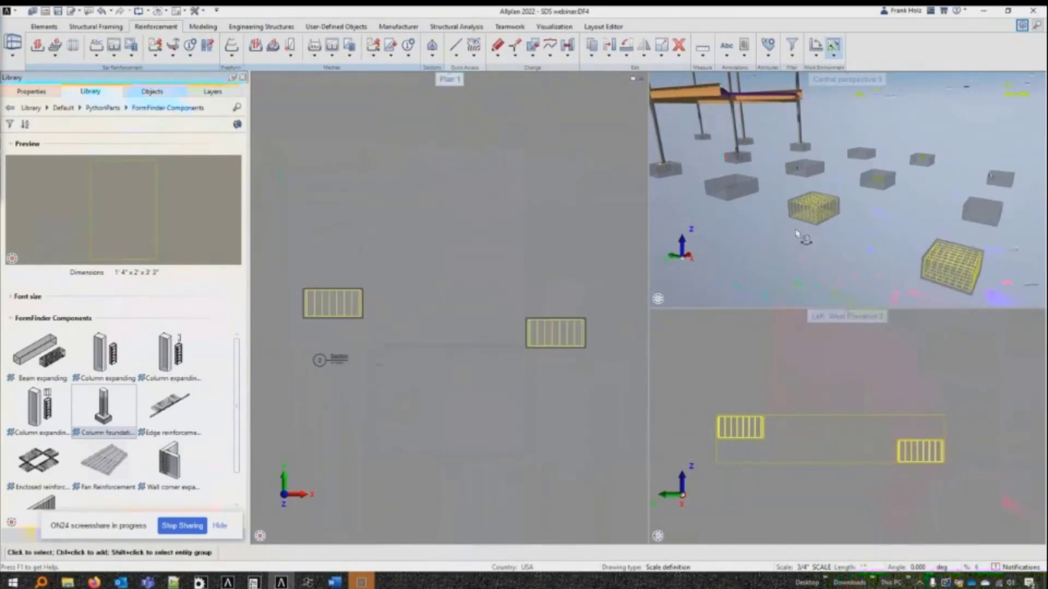
middle_drag(829, 245, 828, 220)
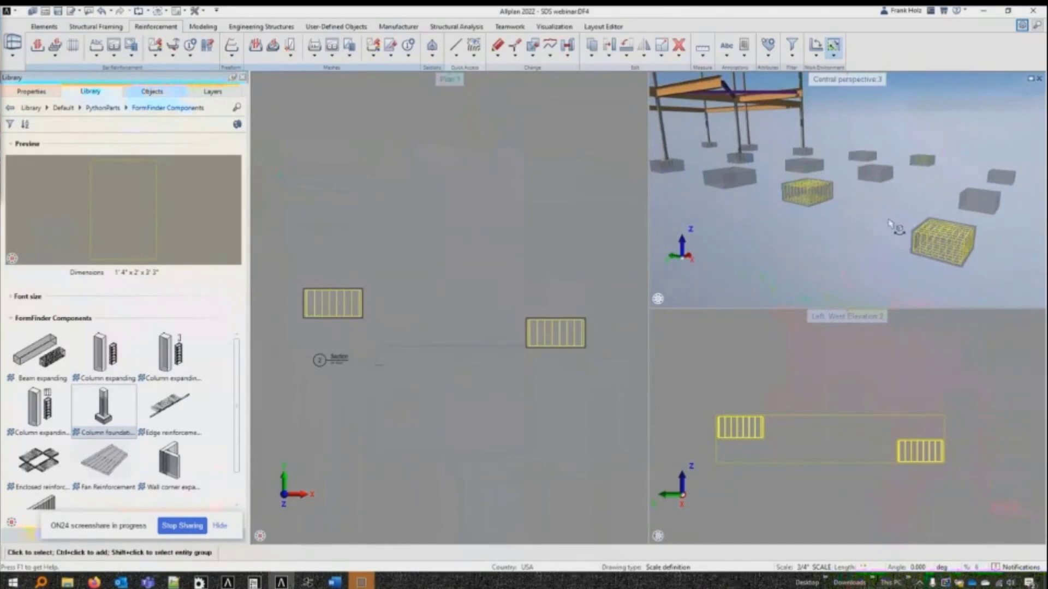
middle_drag(799, 397, 791, 378)
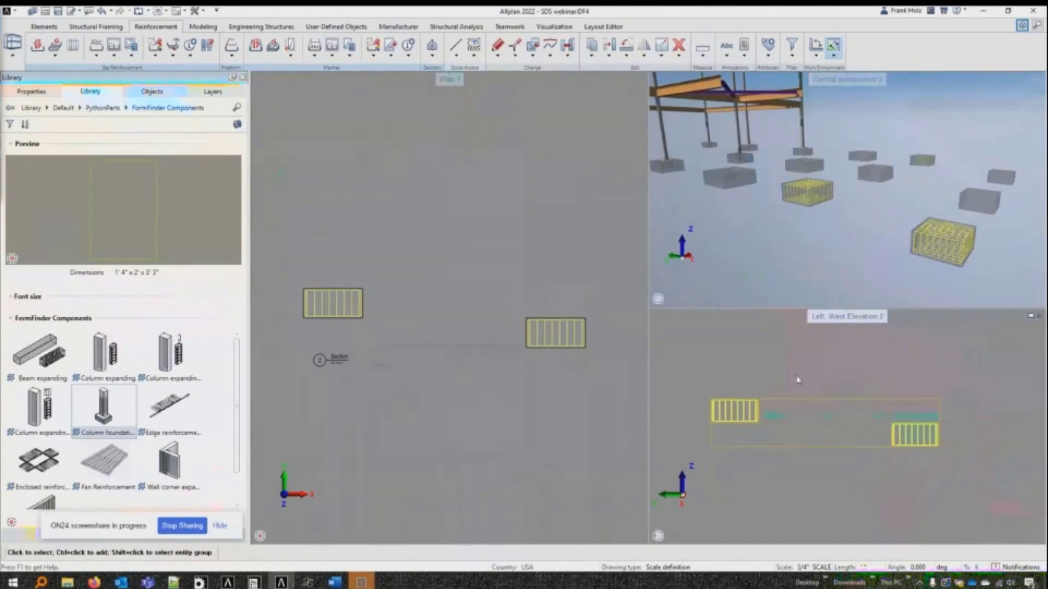
scroll(374, 290, down, 3)
scroll(589, 343, up, 3)
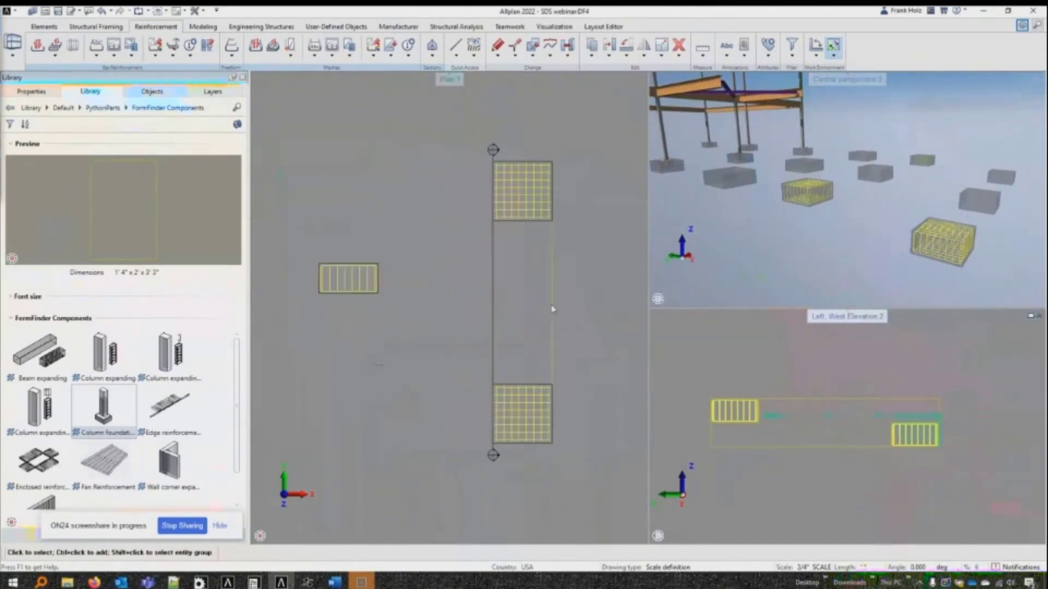
right_click(823, 391)
right_click(823, 390)
scroll(796, 398, up, 2)
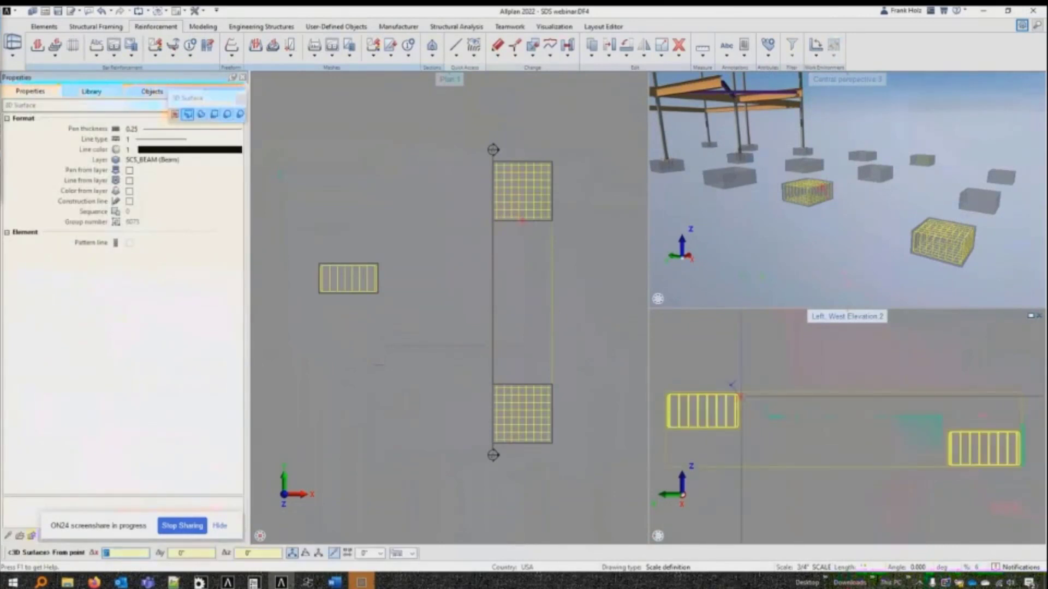
click(741, 392)
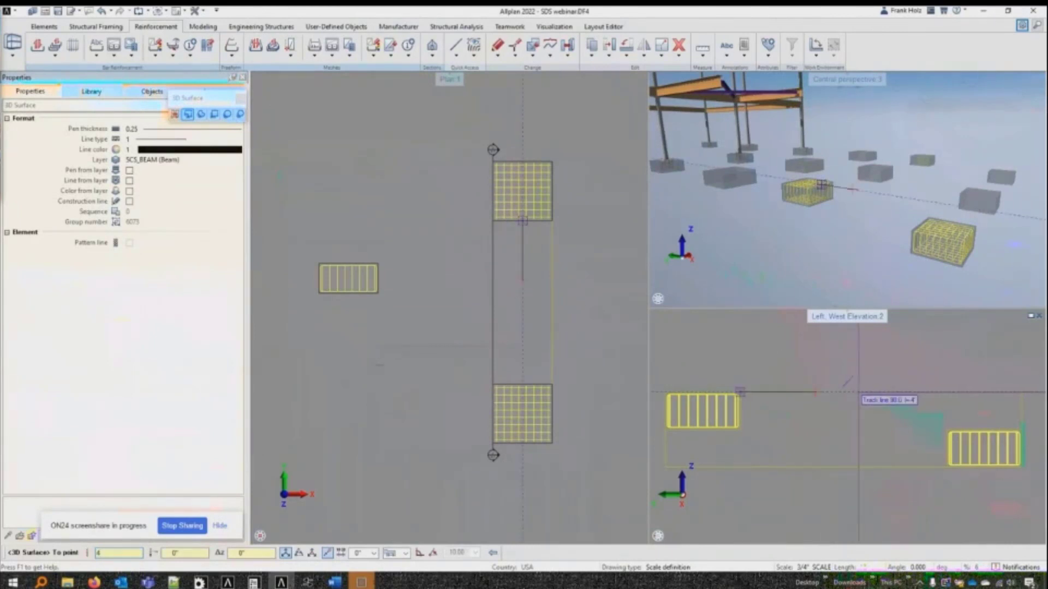
click(814, 392)
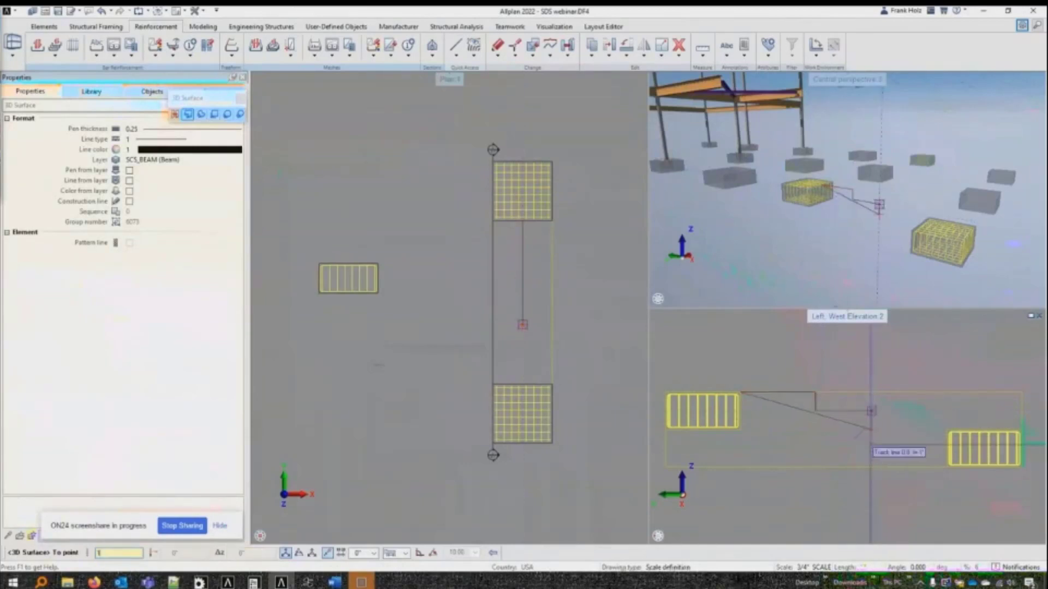
click(870, 430)
click(948, 429)
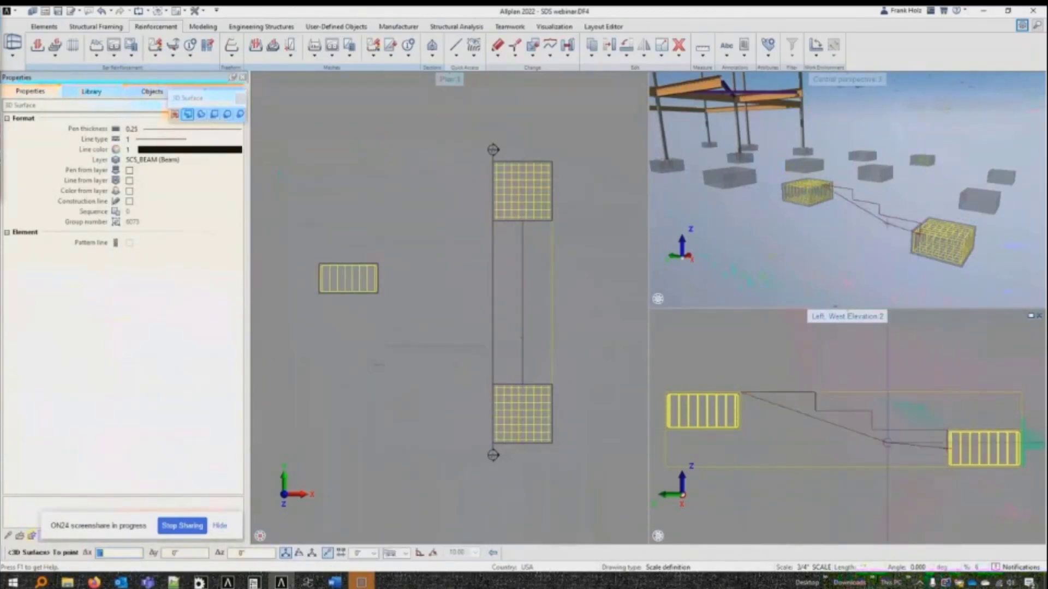
Step: Place the bottom corner of the stepped 3D surface 1' toward the upper foundation and 1' below the second drop's top corner
scroll(882, 446, up, 2)
middle_drag(873, 447, 843, 436)
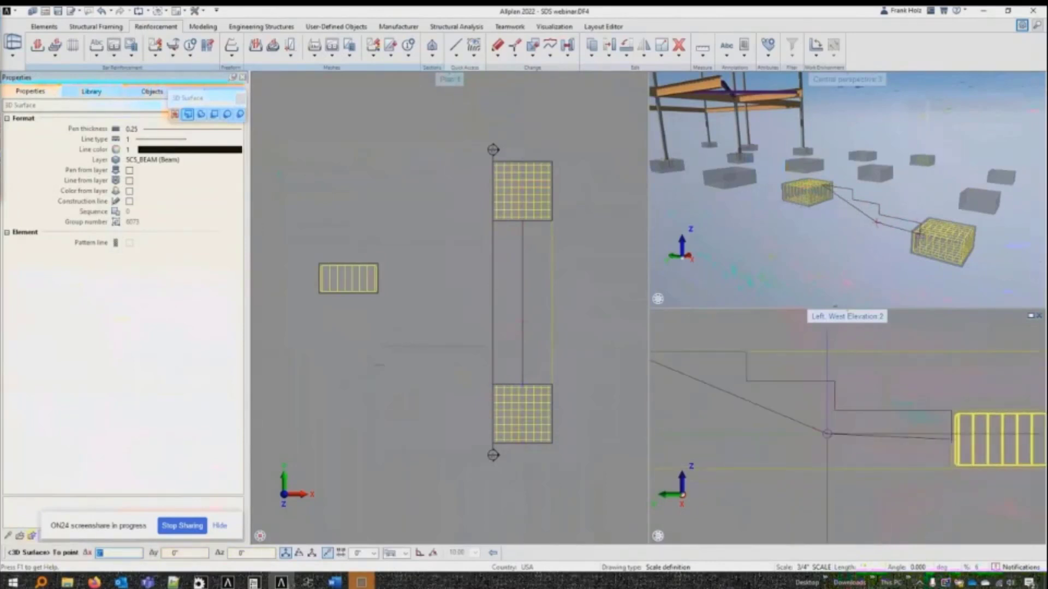
click(834, 410)
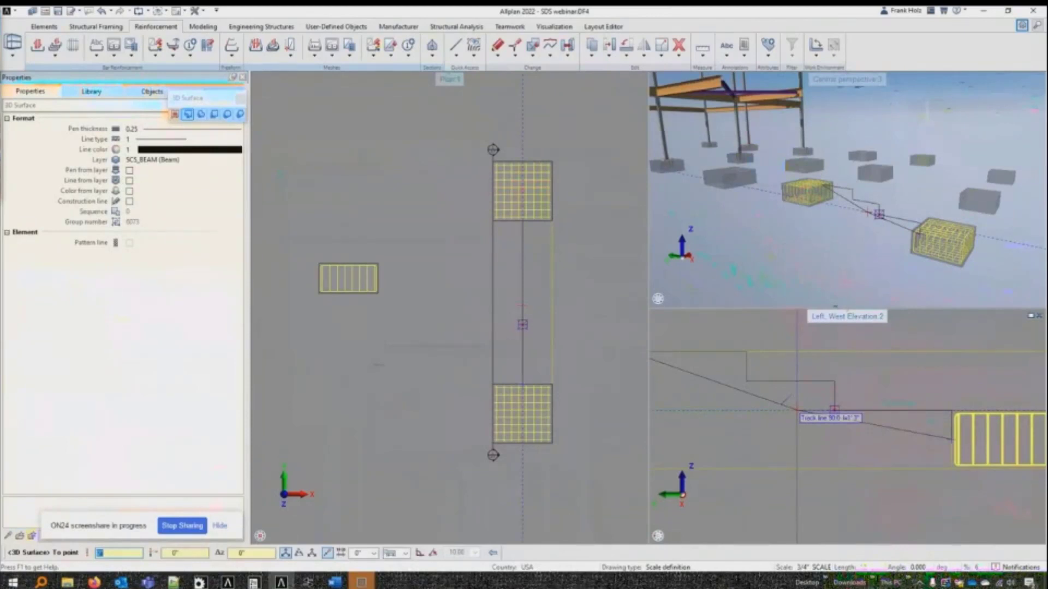
text(1)
key(Tab)
key(Tab)
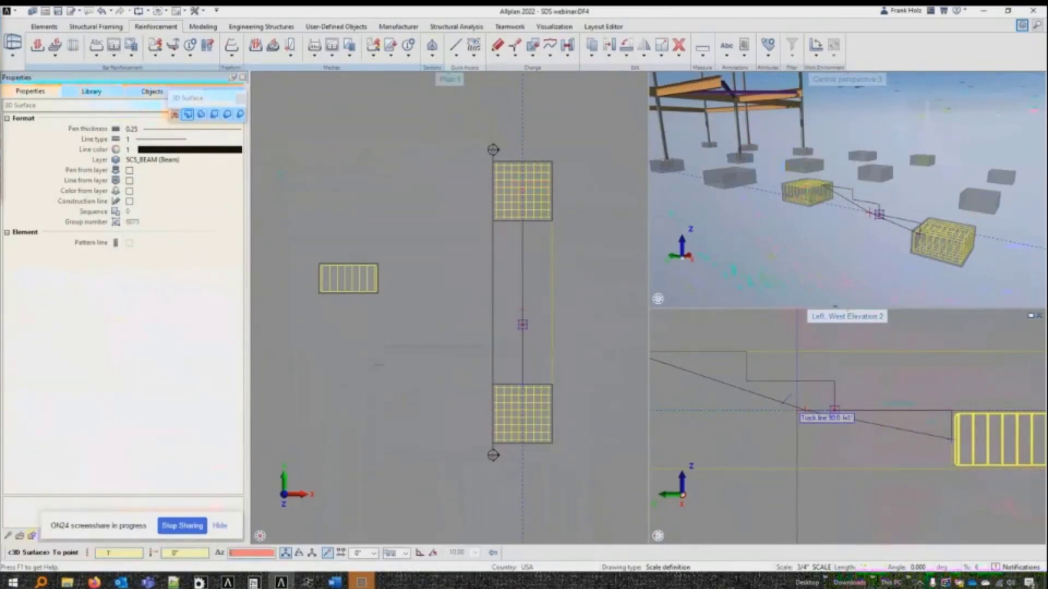
text(1)
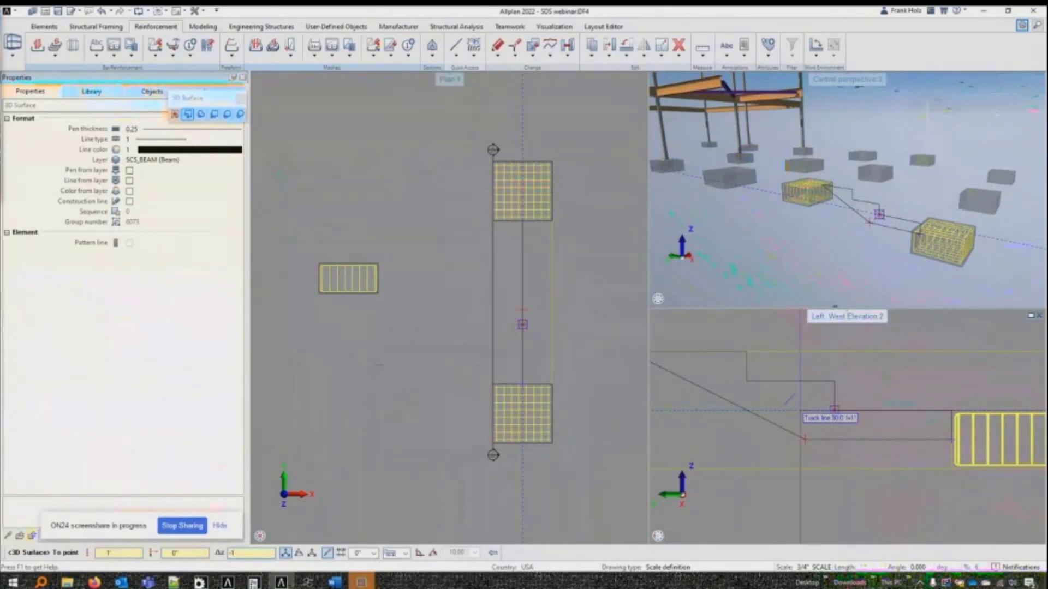
click(804, 438)
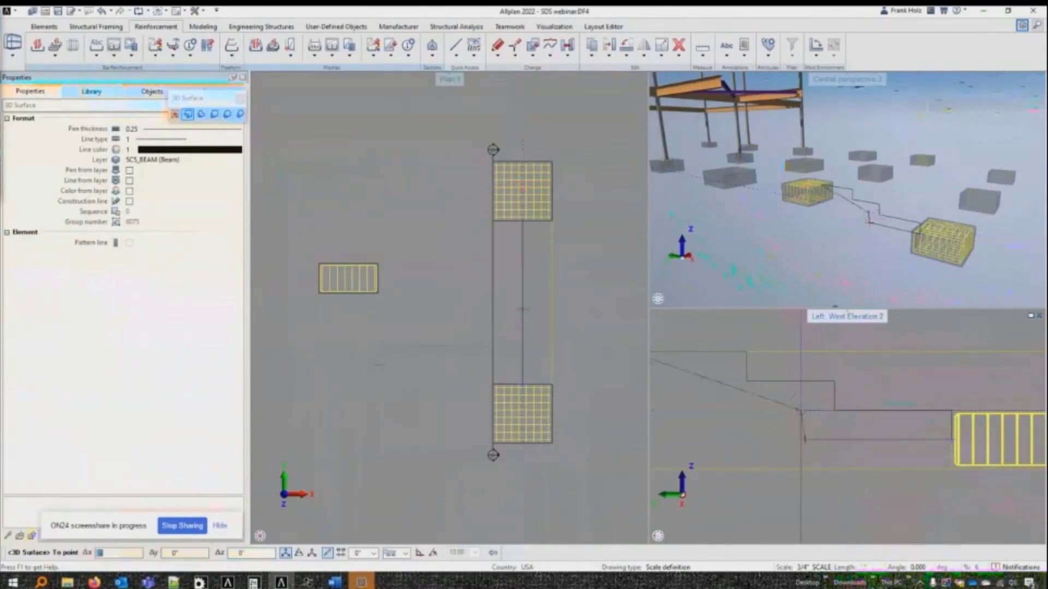
Step: End the bottom edge at the upper foundation, level with the first lowered tread, and close the 3D surface
middle_drag(744, 392, 794, 392)
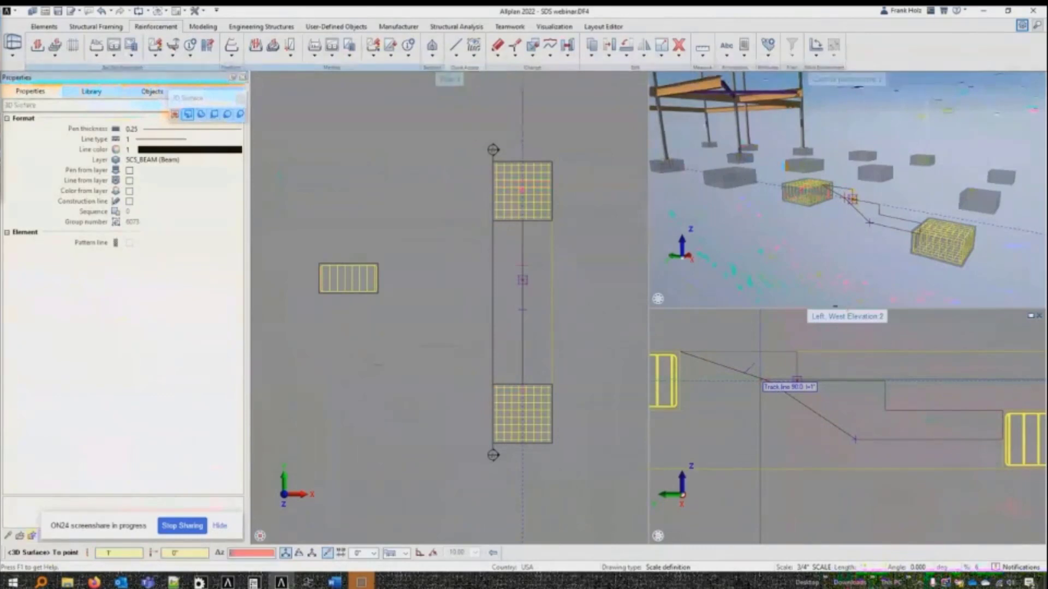
text(1)
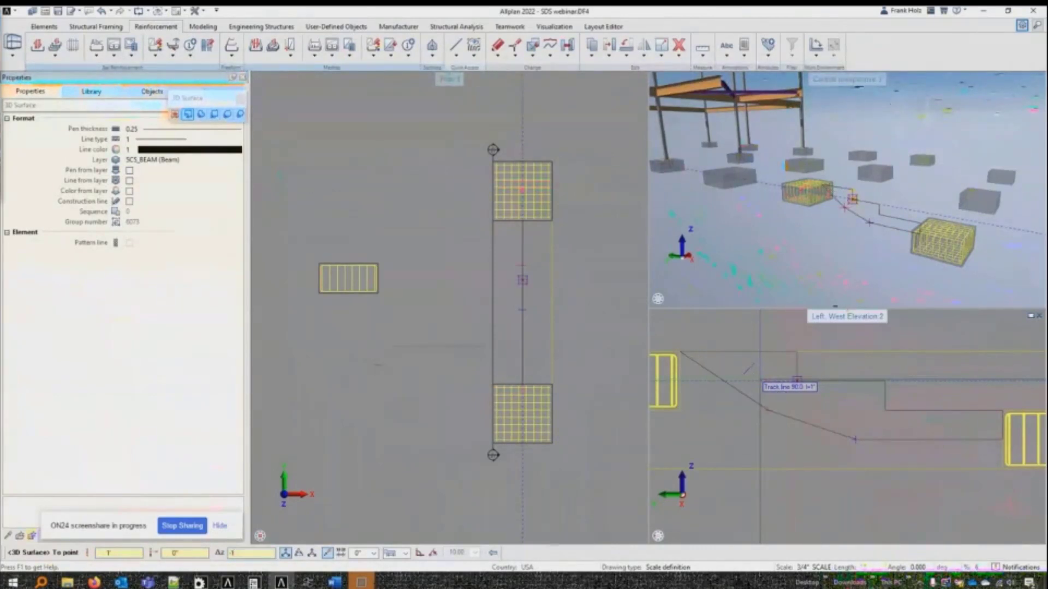
right_click(760, 380)
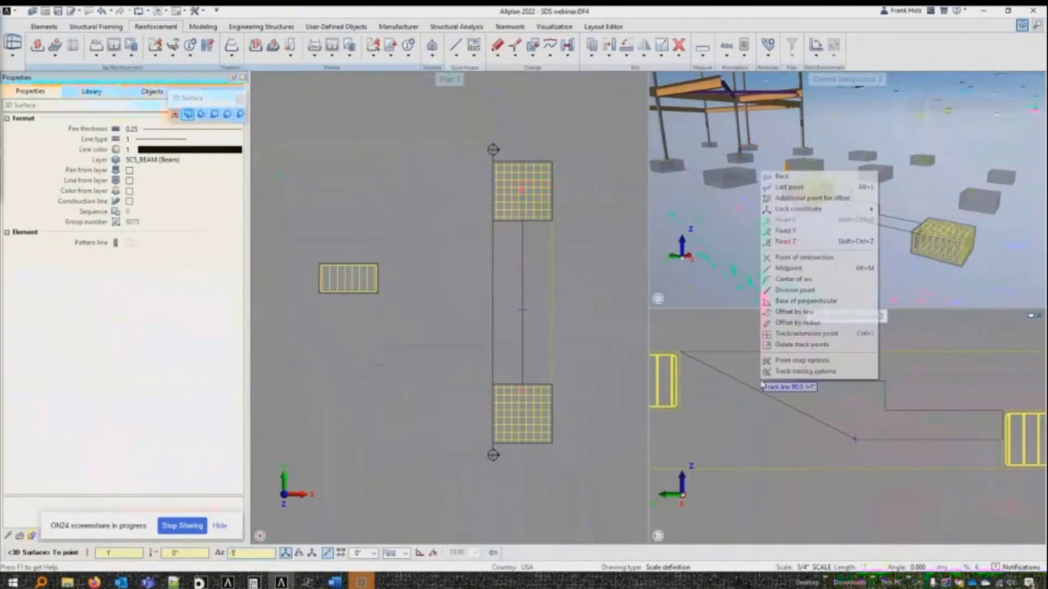
click(827, 335)
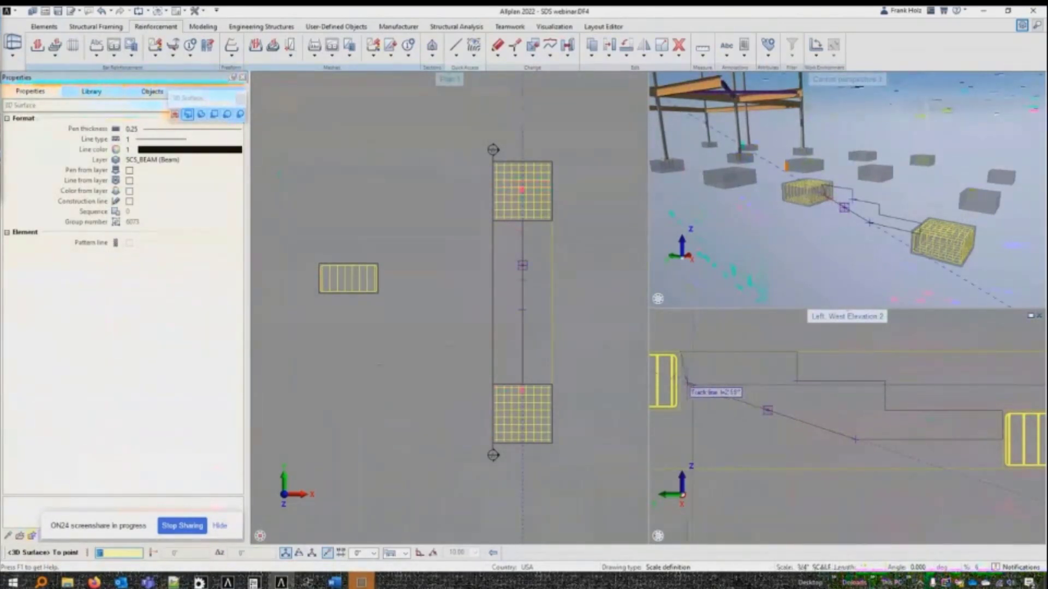
click(680, 381)
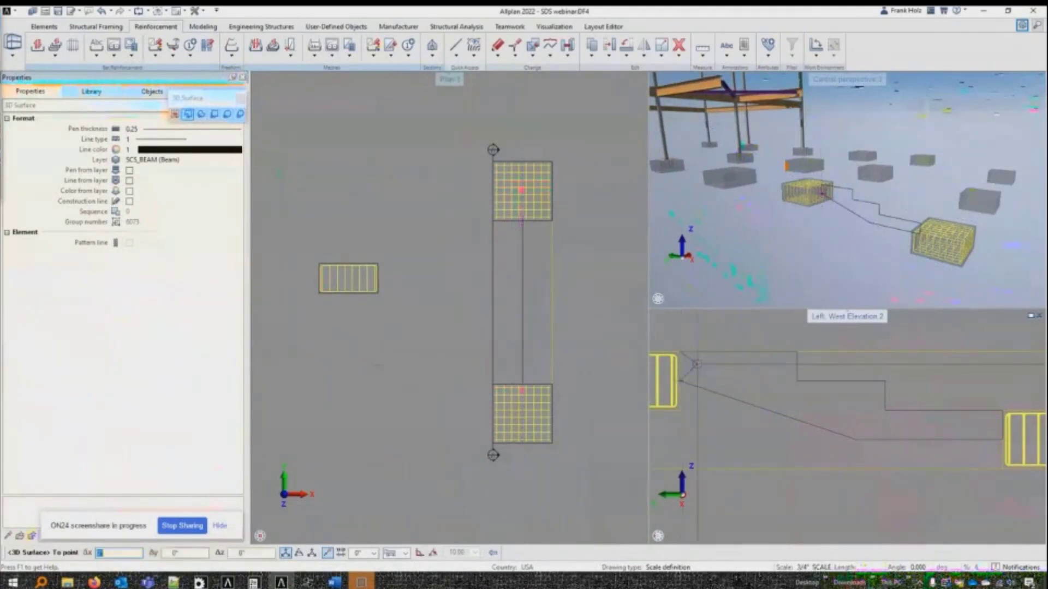
key(Escape)
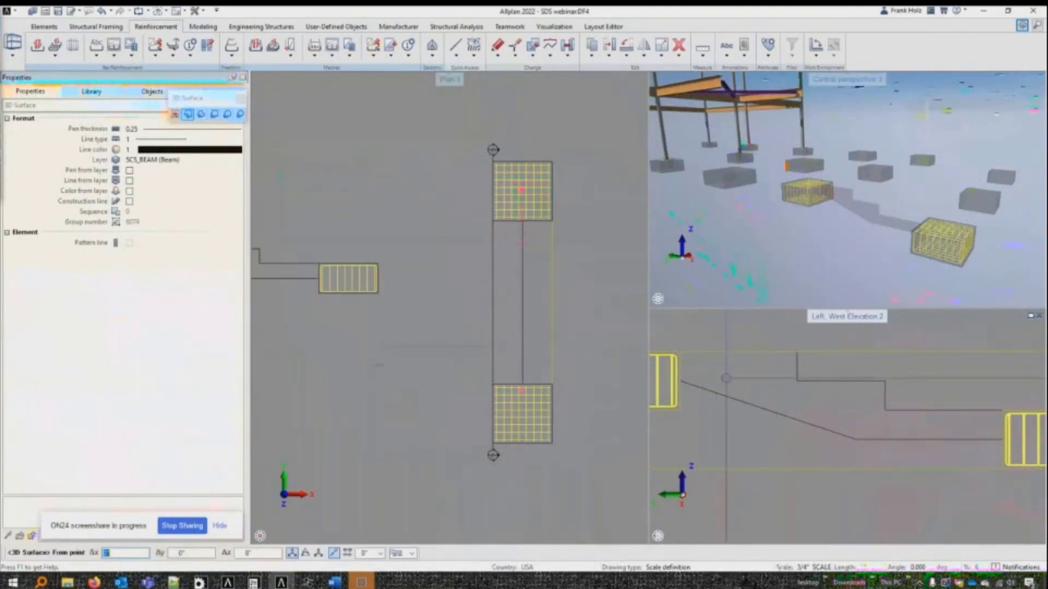
key(Escape)
click(676, 365)
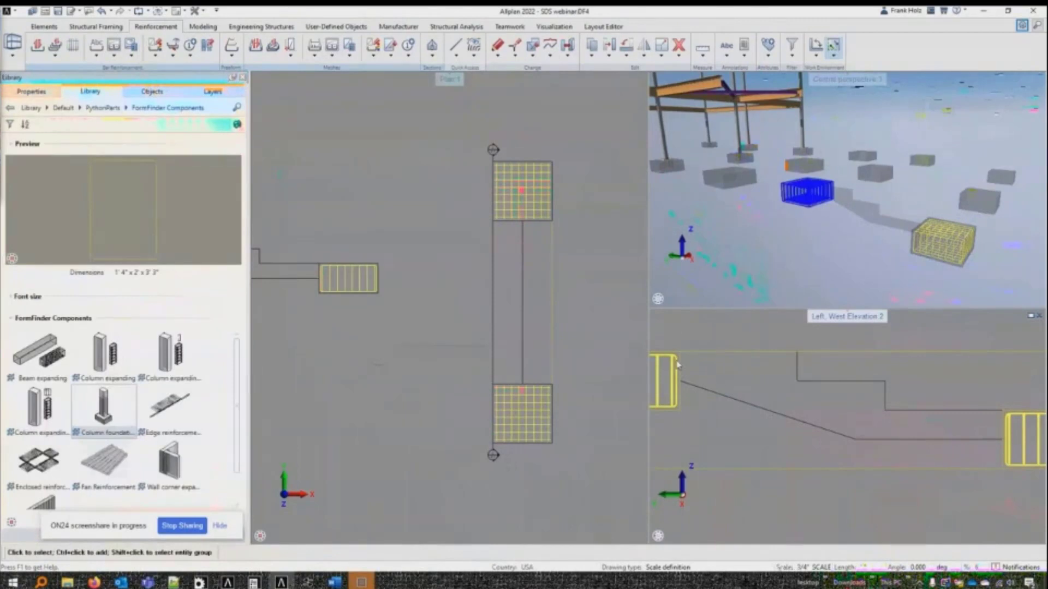
shift+middle_drag(872, 219, 865, 371)
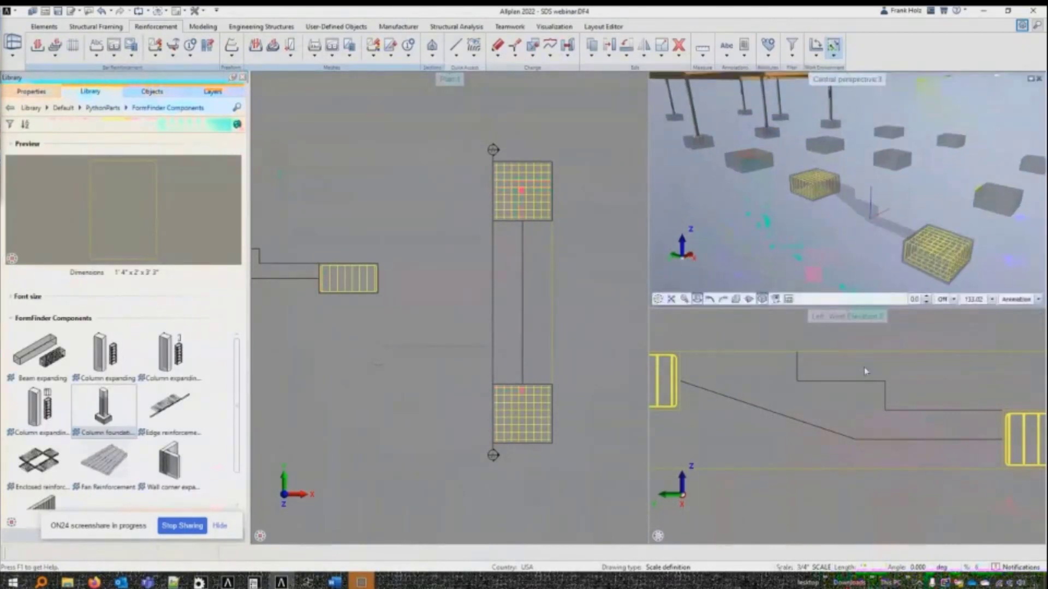
key(e)
key(Escape)
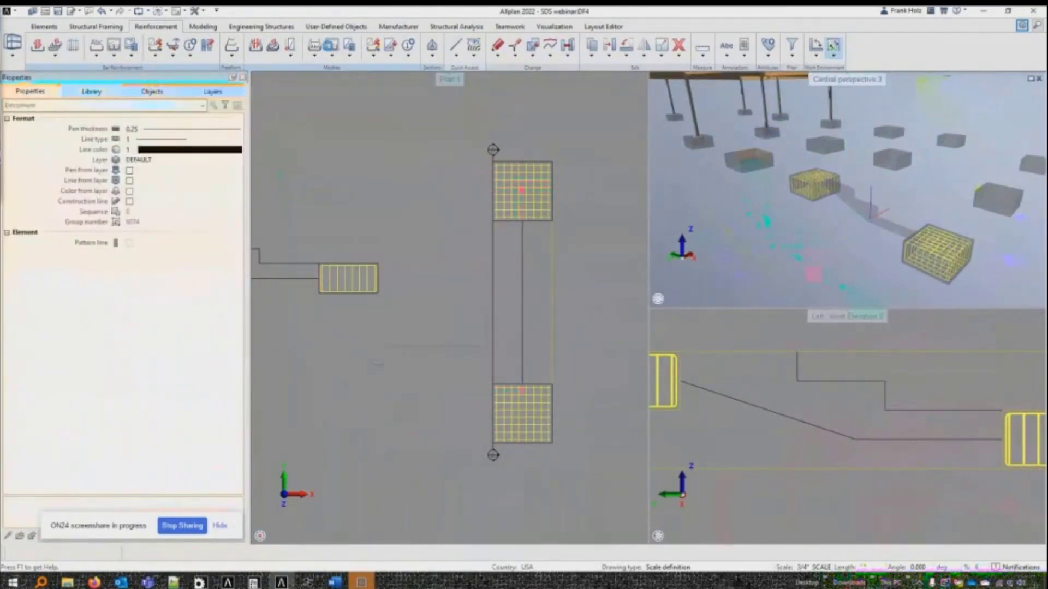
Step: Thicken the stepped 3D surface into a closed volume with Shell, using a 1'8" offset centred on the surface
click(203, 27)
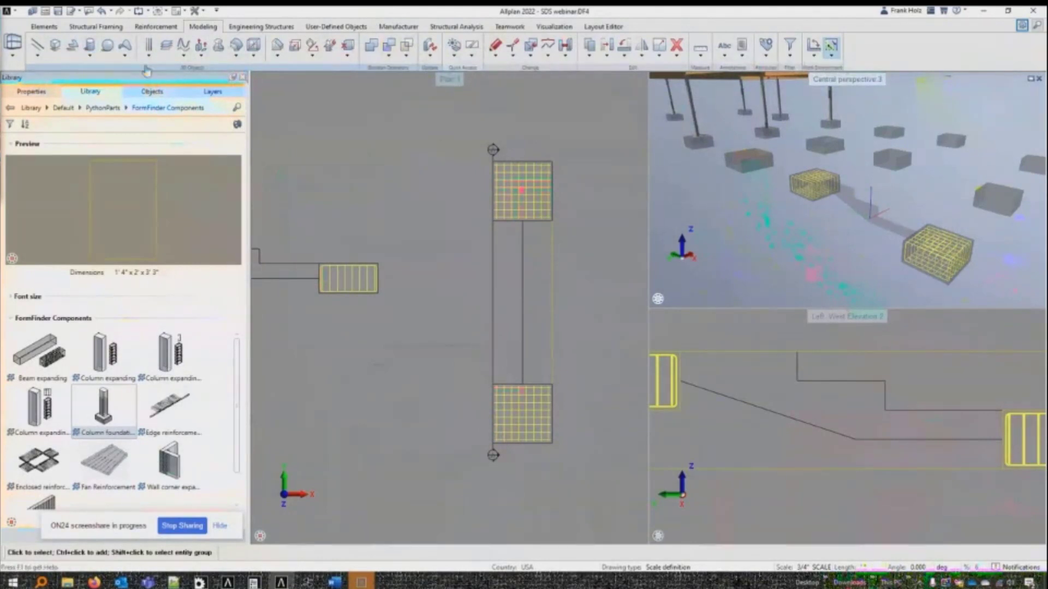
click(201, 56)
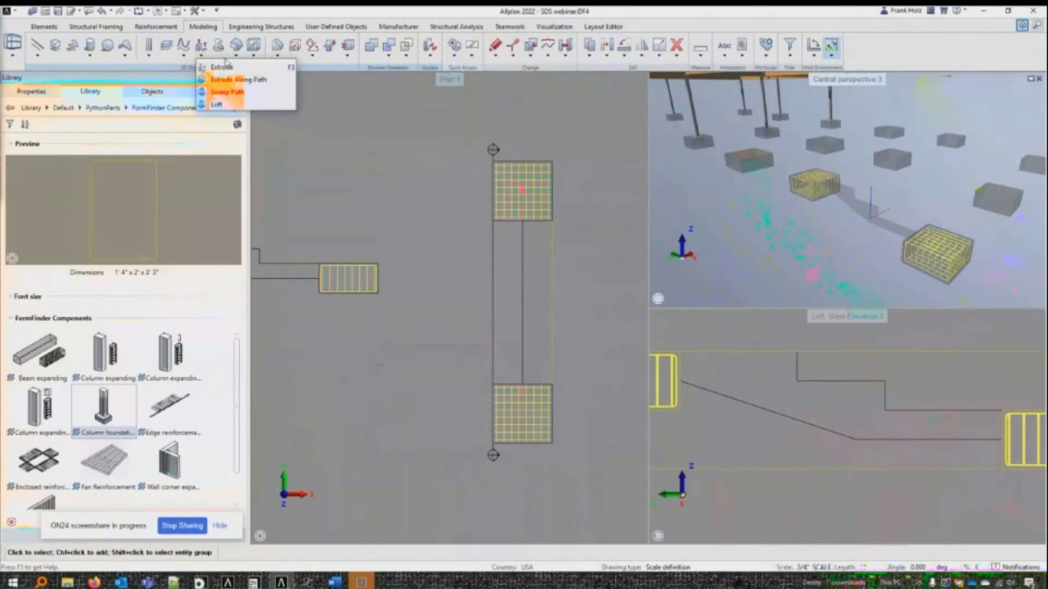
click(254, 54)
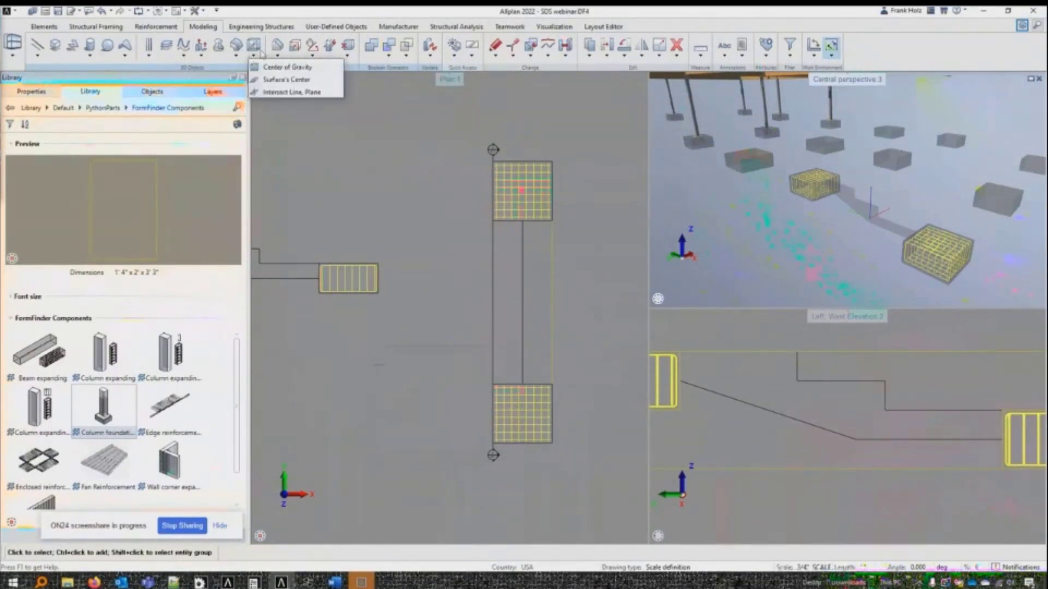
click(277, 56)
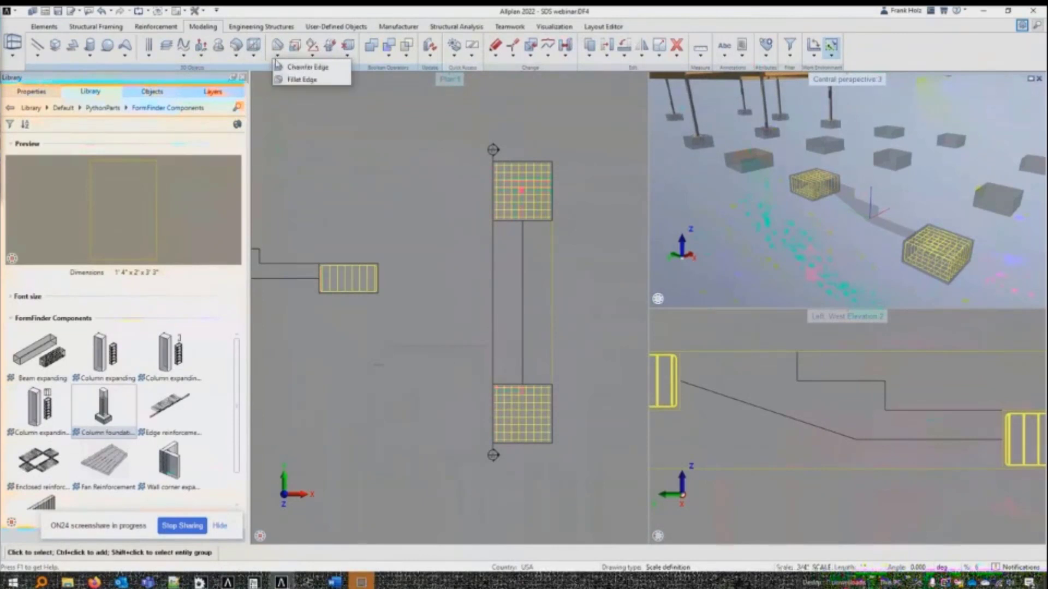
click(233, 66)
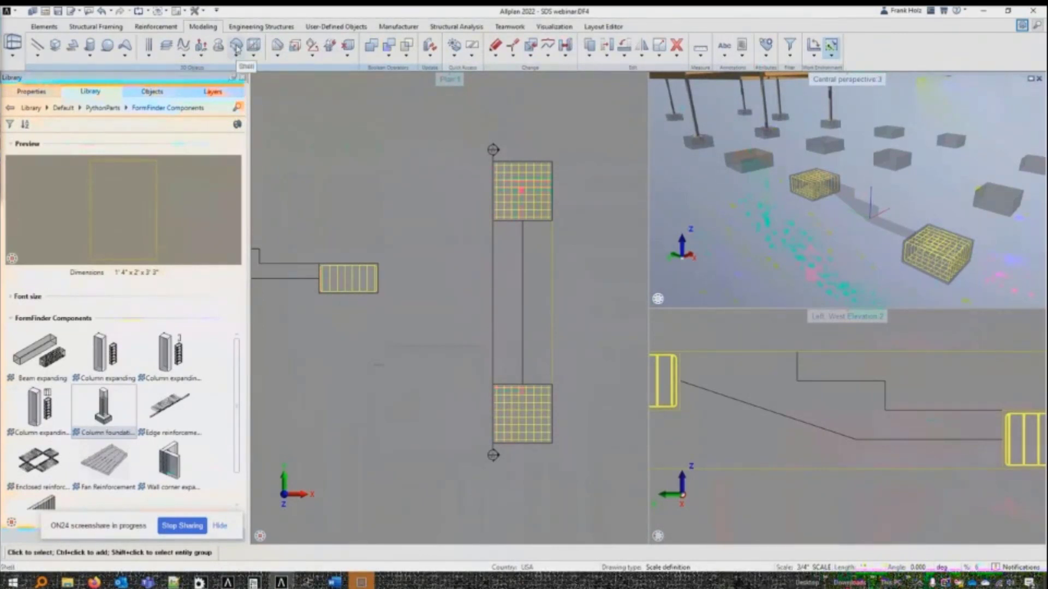
click(235, 48)
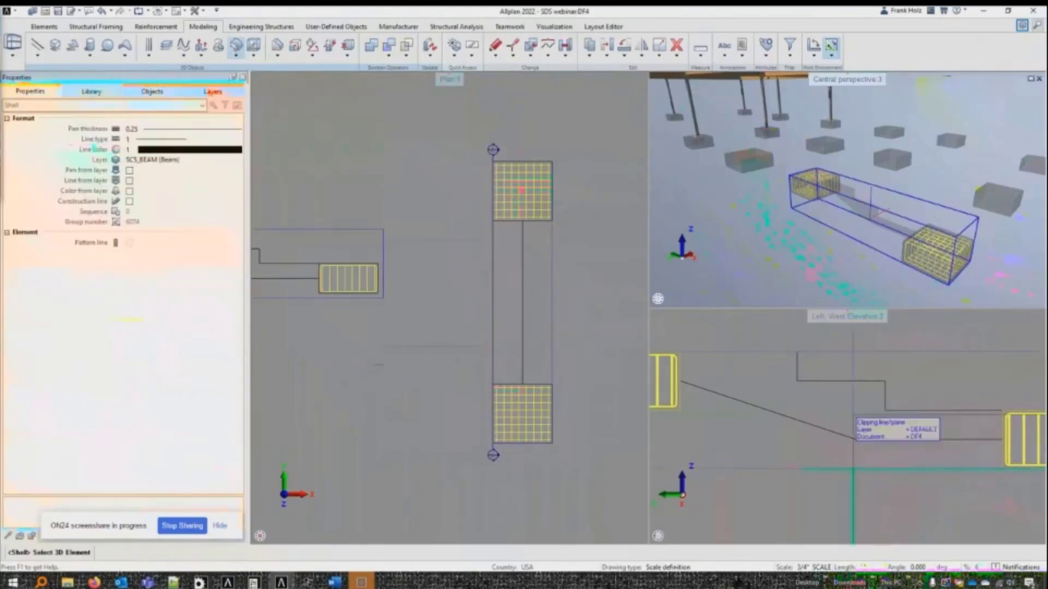
click(869, 381)
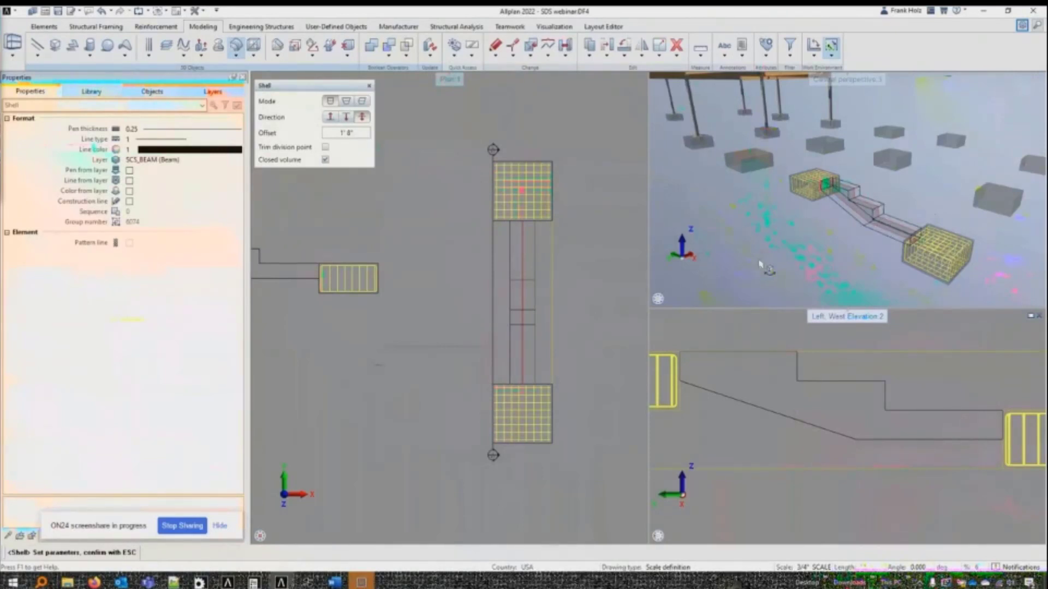
key(Escape)
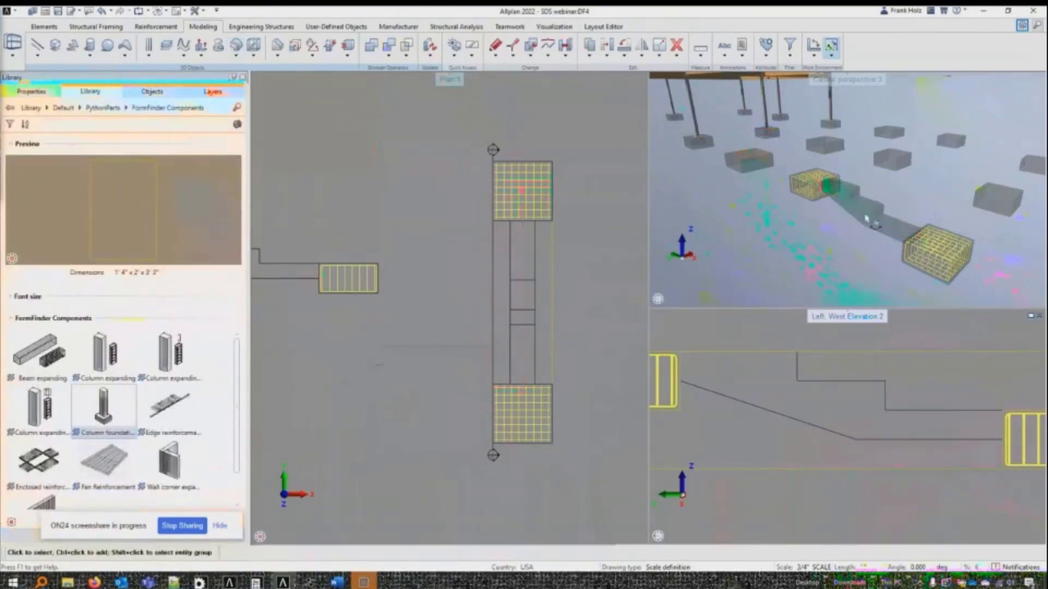
Step: Examine the stepped beam in the perspective view, plus the bar schedule and the foundation section in the plan
middle_drag(866, 218, 791, 282)
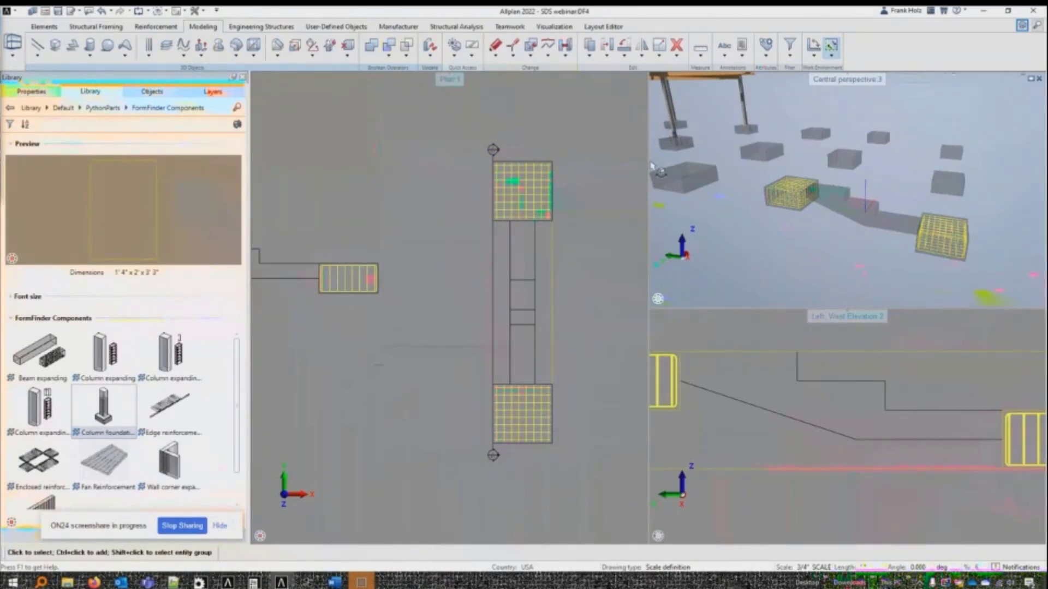
scroll(595, 398, down, 3)
scroll(433, 240, up, 2)
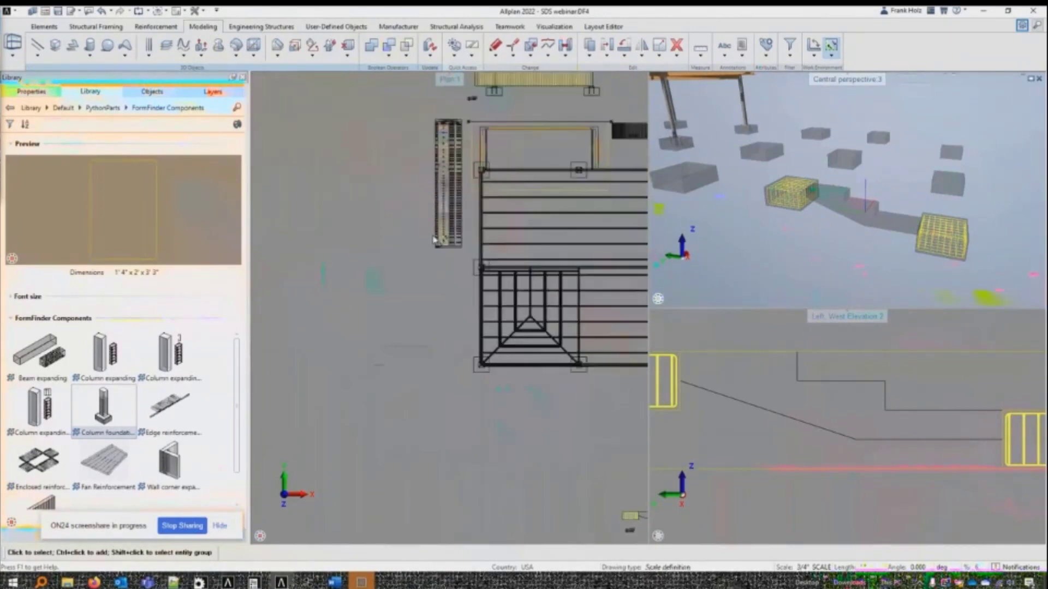
scroll(434, 240, up, 3)
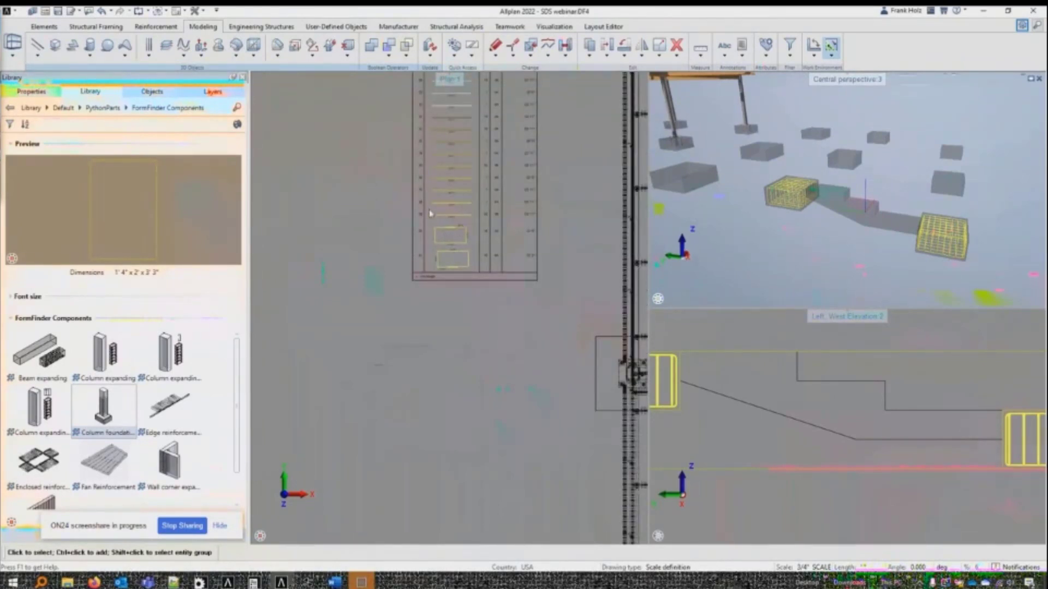
scroll(364, 180, down, 3)
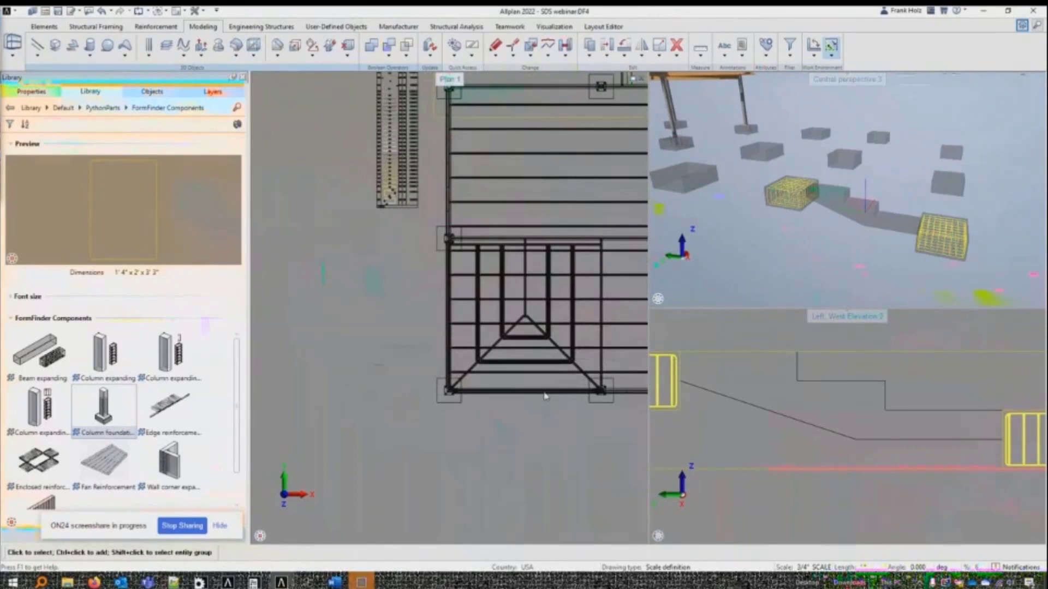
scroll(546, 396, down, 3)
scroll(480, 414, up, 3)
middle_drag(469, 406, 388, 355)
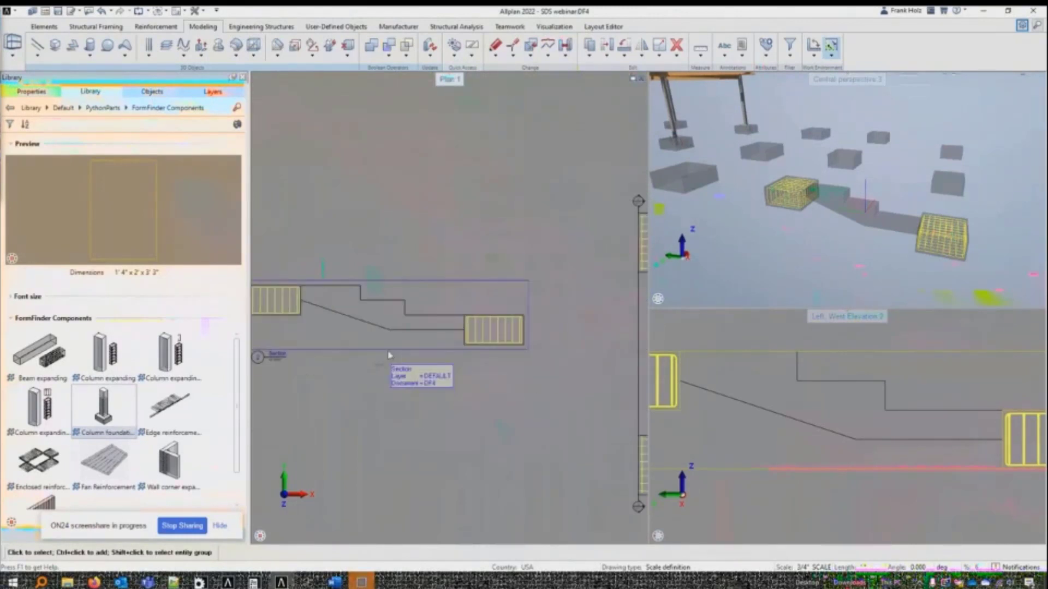
scroll(388, 355, down, 2)
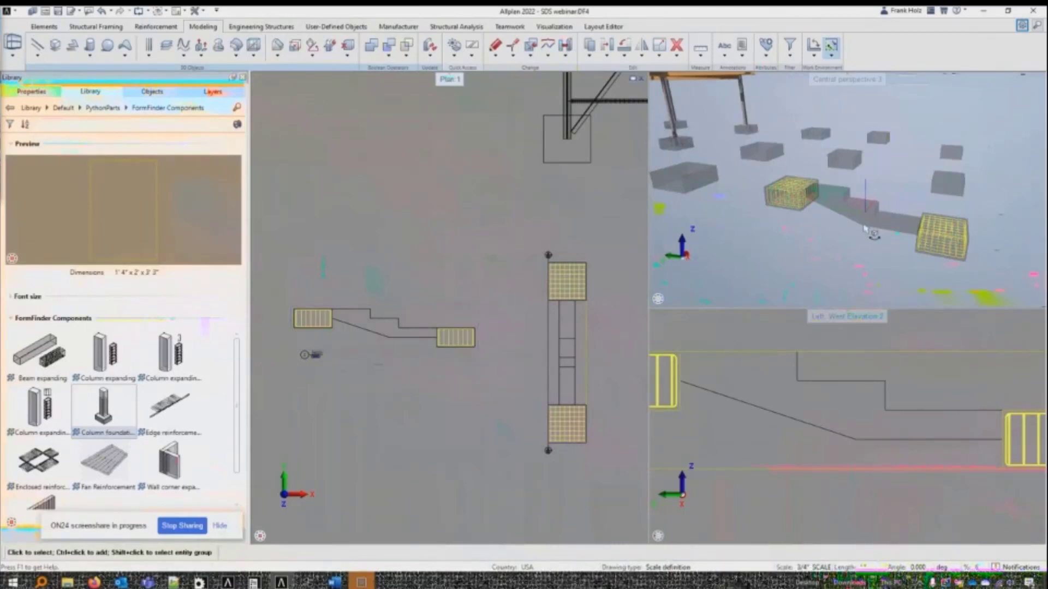
drag(865, 227, 855, 236)
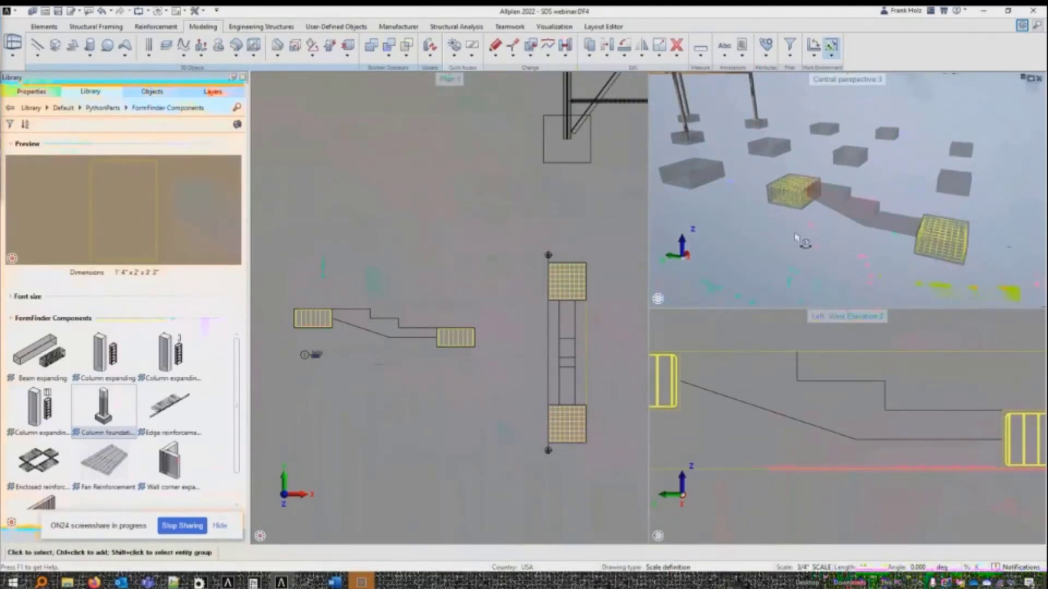
Step: Start a new reinforcing bar shape and choose the Freeform shape type
click(153, 30)
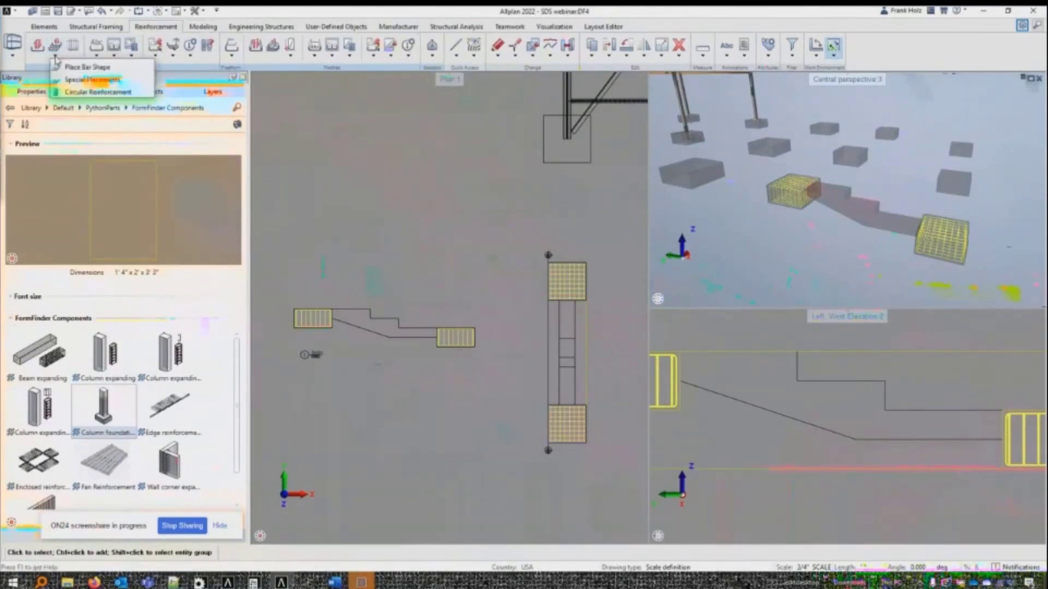
click(55, 55)
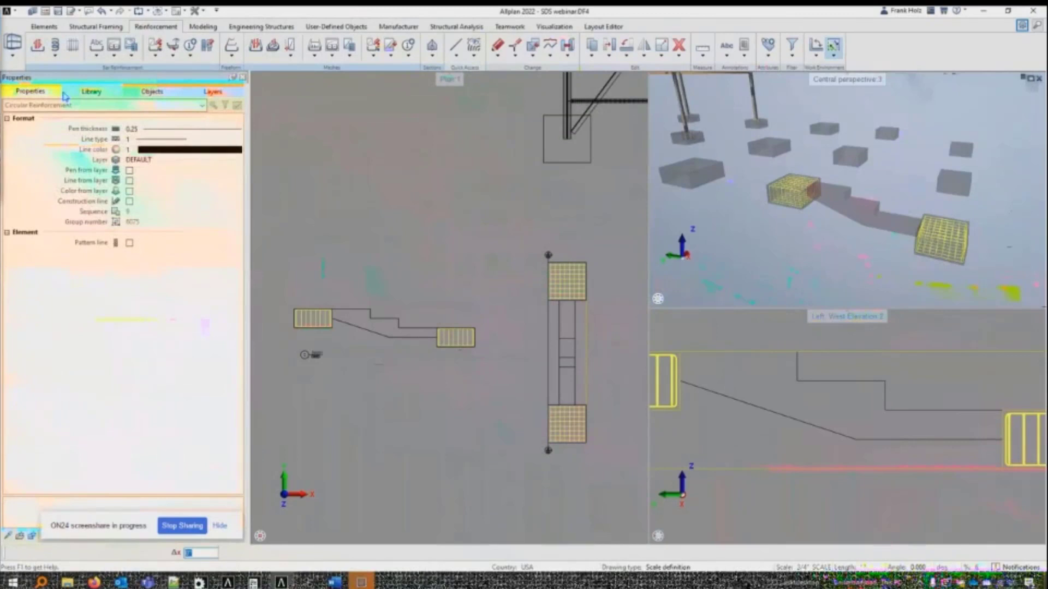
click(54, 58)
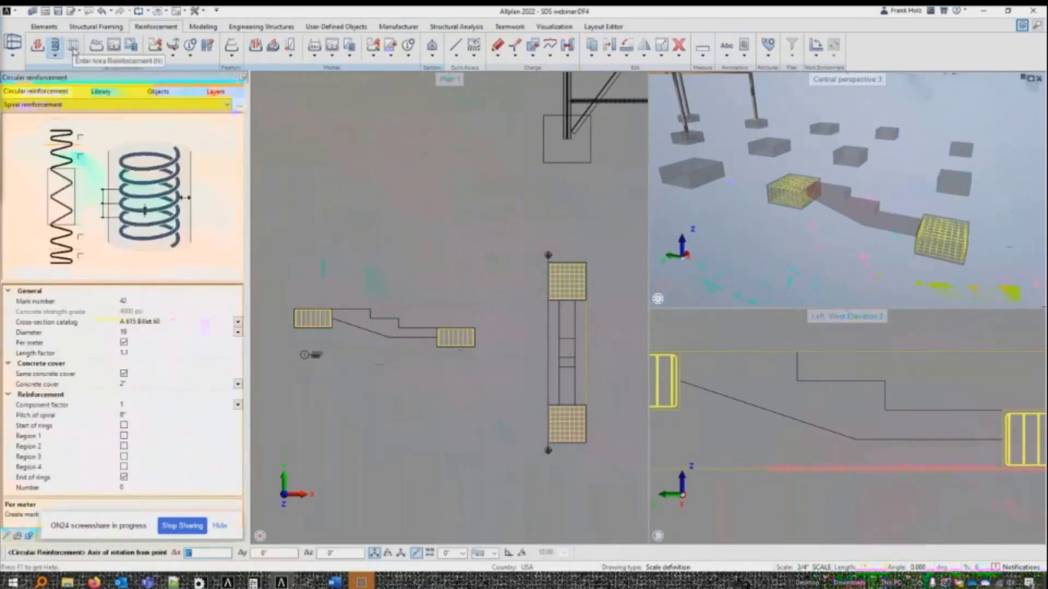
click(36, 46)
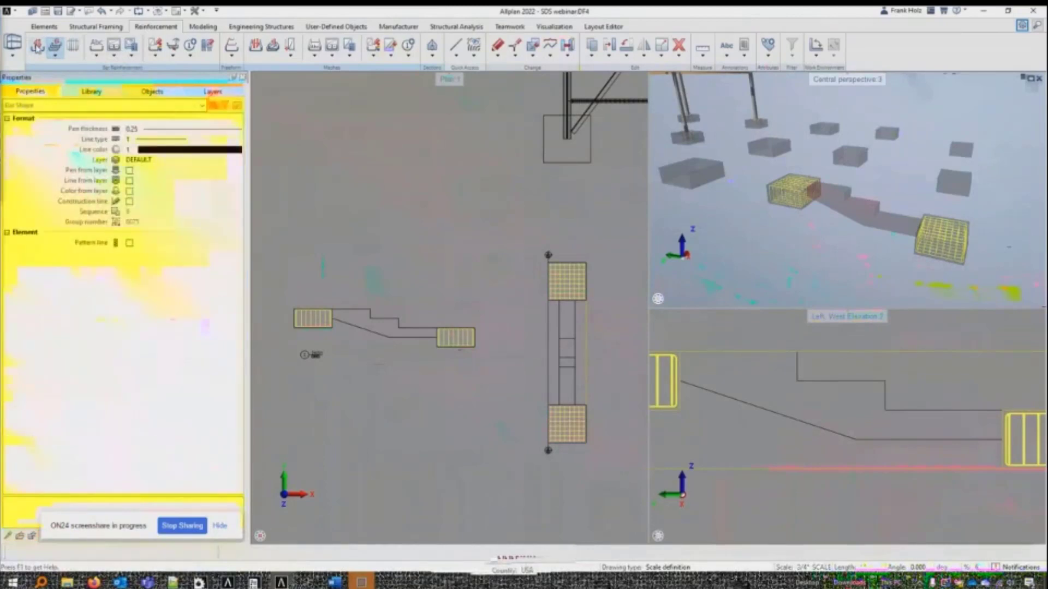
click(237, 107)
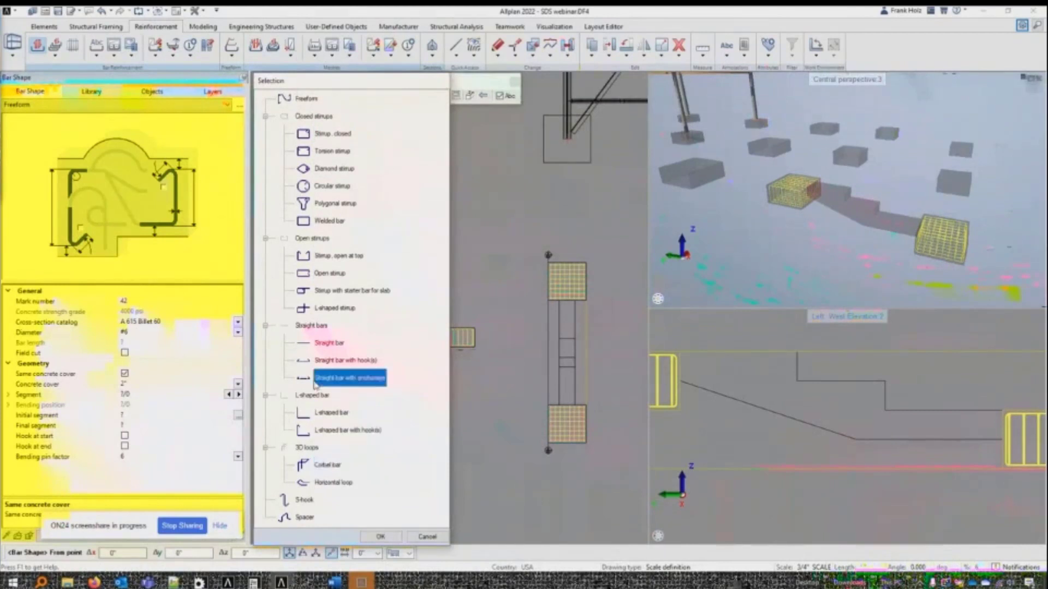
double_click(297, 103)
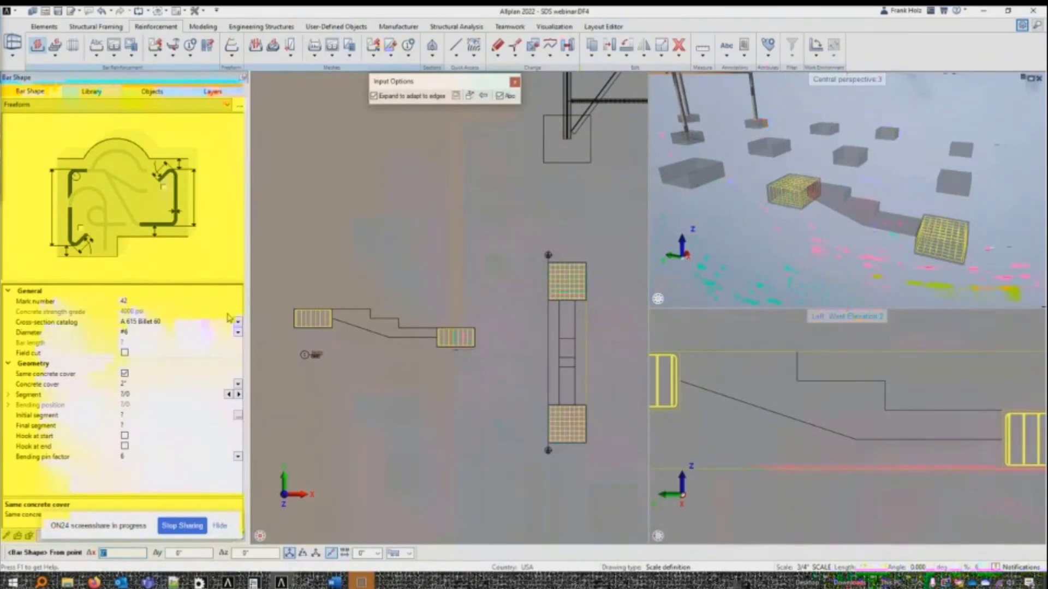
Step: Draw the freeform bar without edge adaptation, from the beam's underside up the lower riser and back along the tread to the next riser
scroll(382, 317, up, 6)
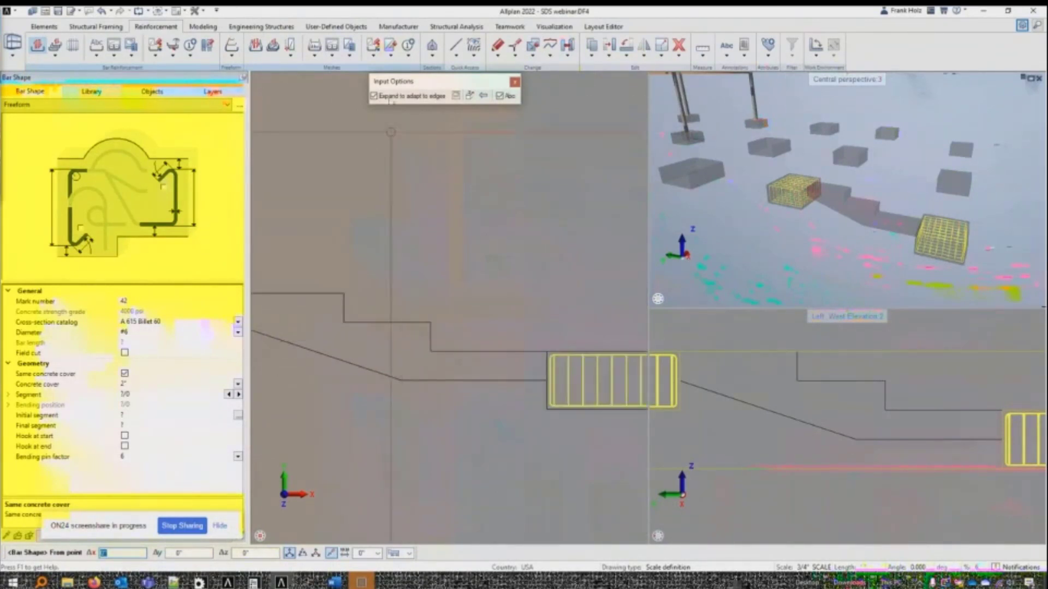
scroll(429, 343, up, 3)
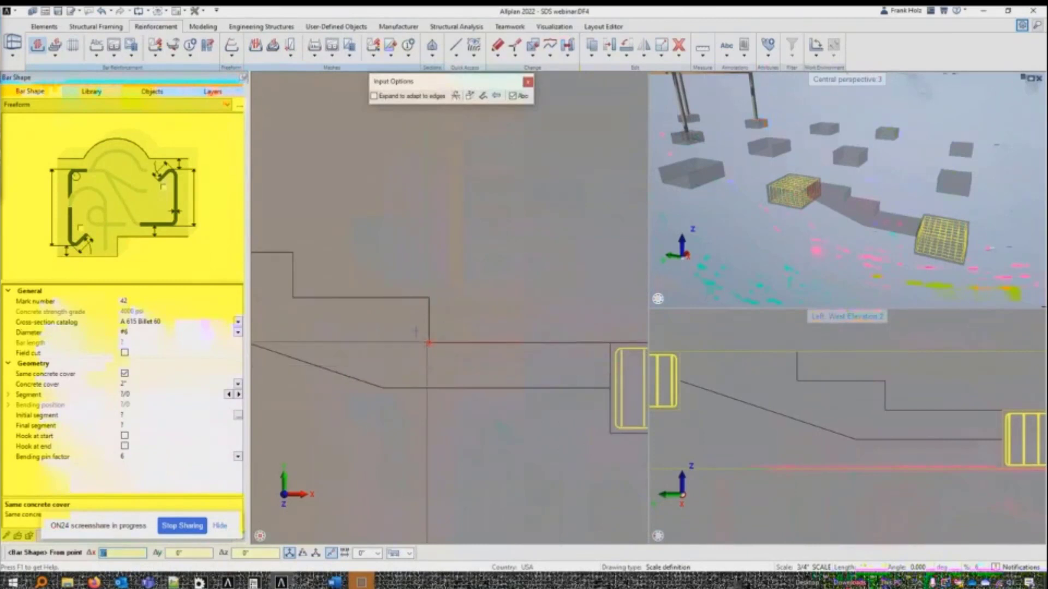
click(429, 388)
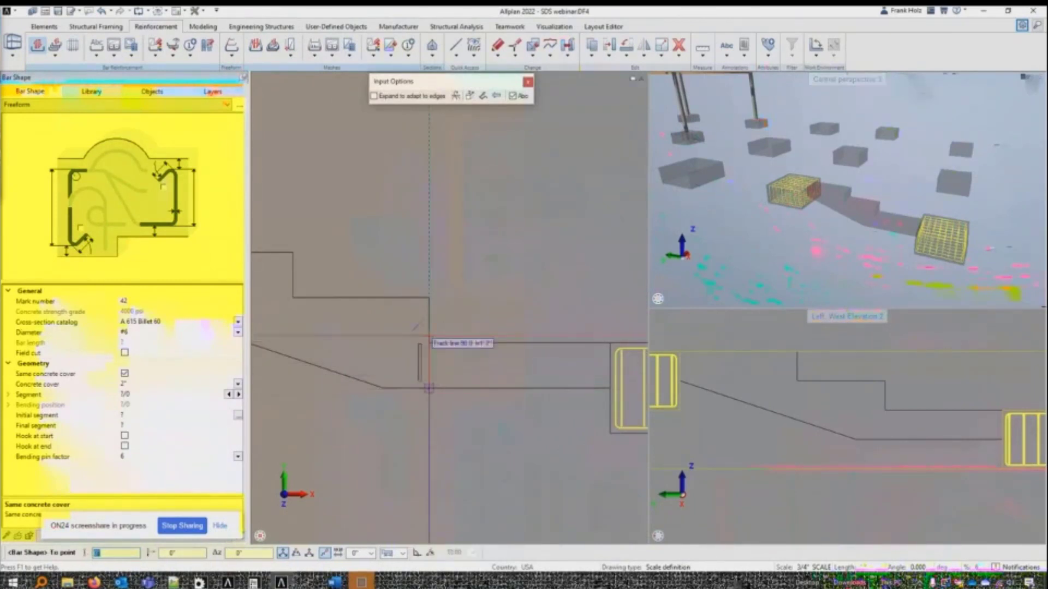
click(429, 298)
scroll(386, 316, down, 4)
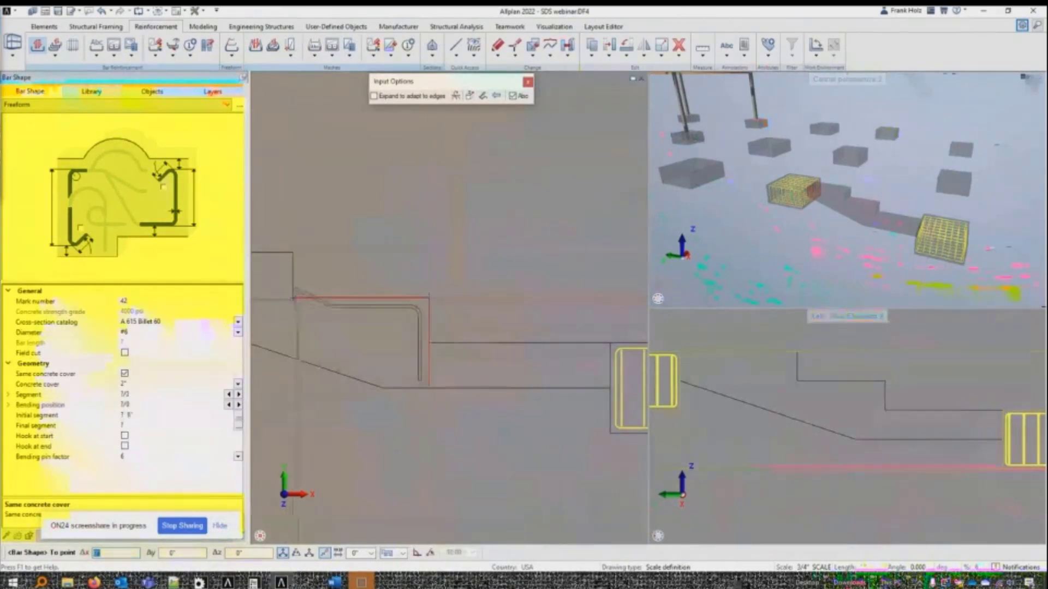
middle_drag(386, 322, 419, 354)
key(Escape)
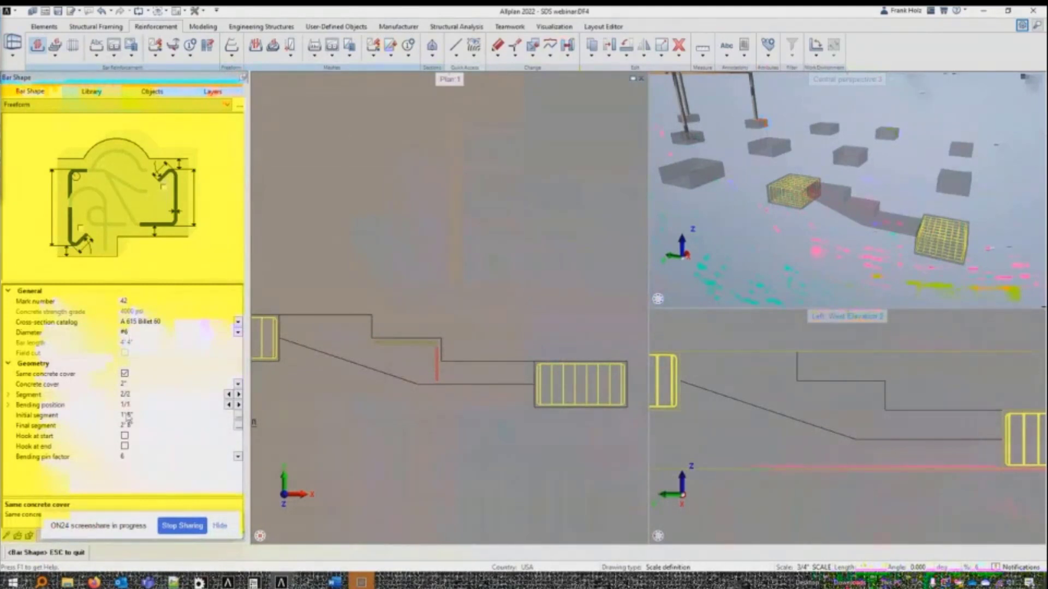
Step: Add a -90° start hook to the bar, set a separate concrete cover of -2' at its end, and confirm the shape
click(125, 436)
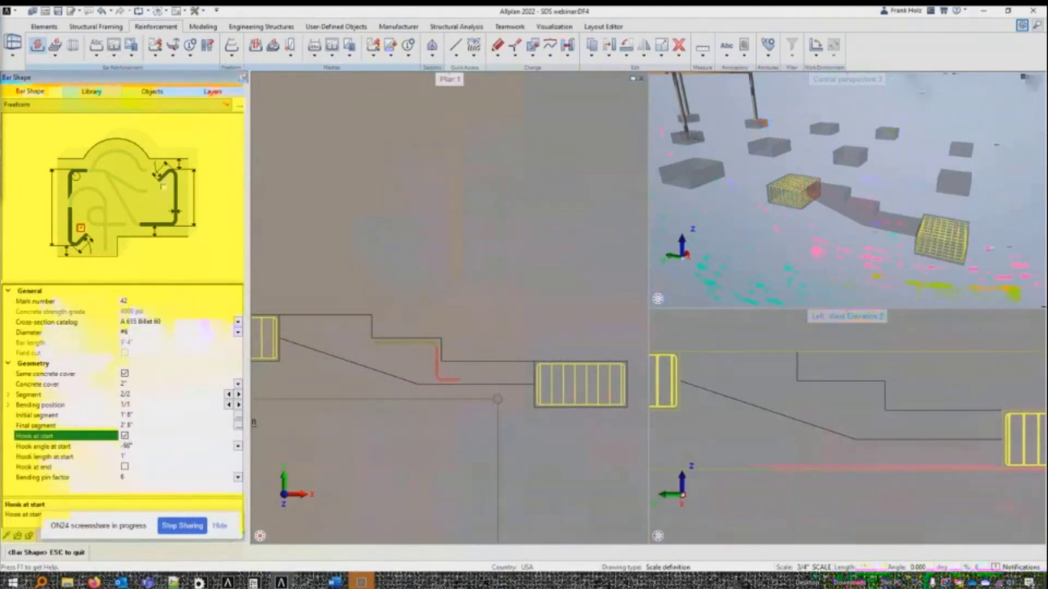
scroll(408, 316, up, 2)
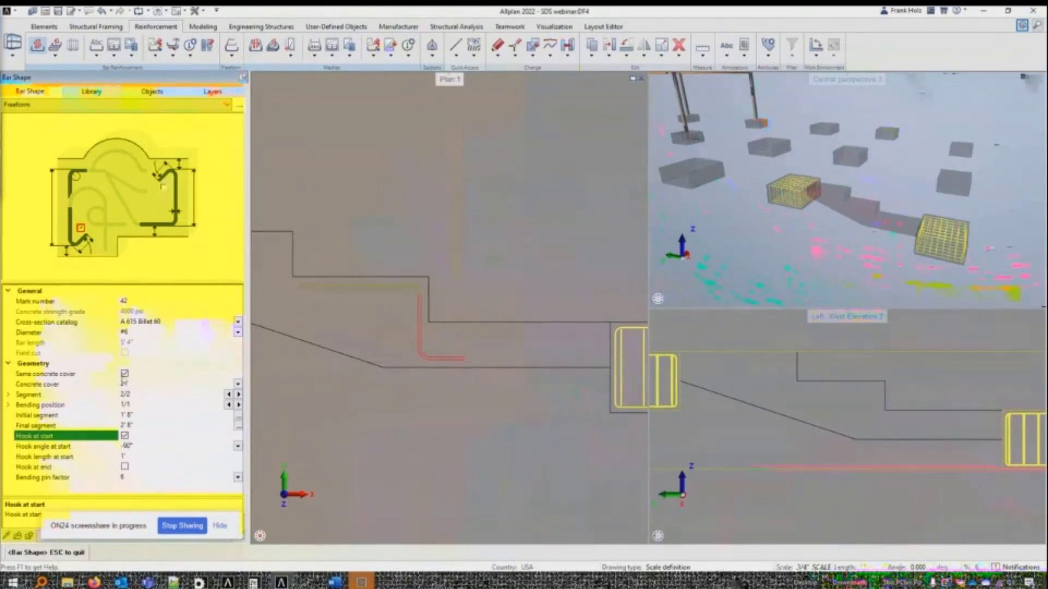
click(125, 374)
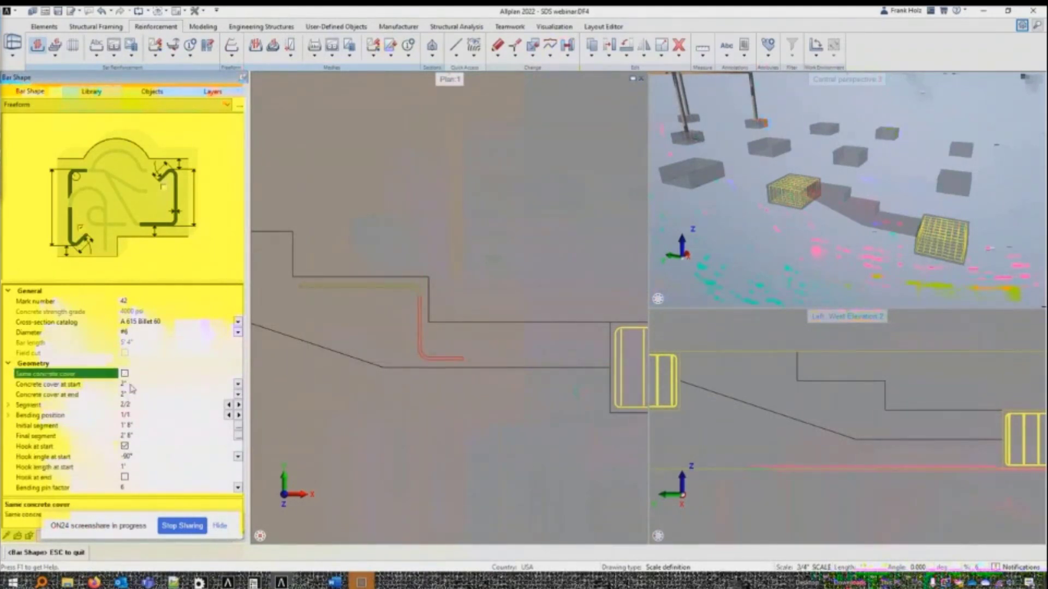
click(126, 395)
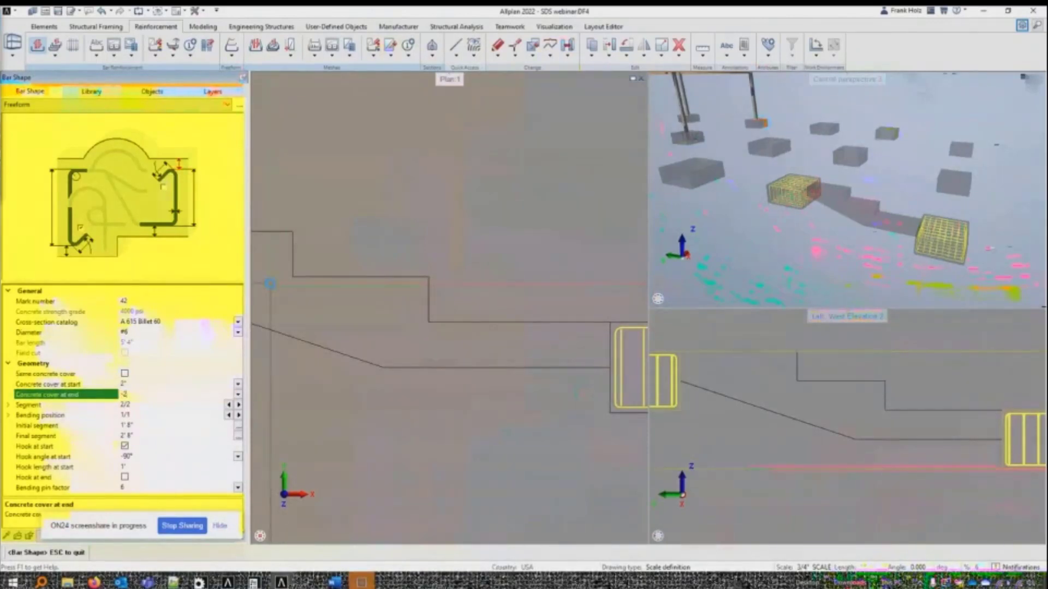
scroll(446, 339, down, 2)
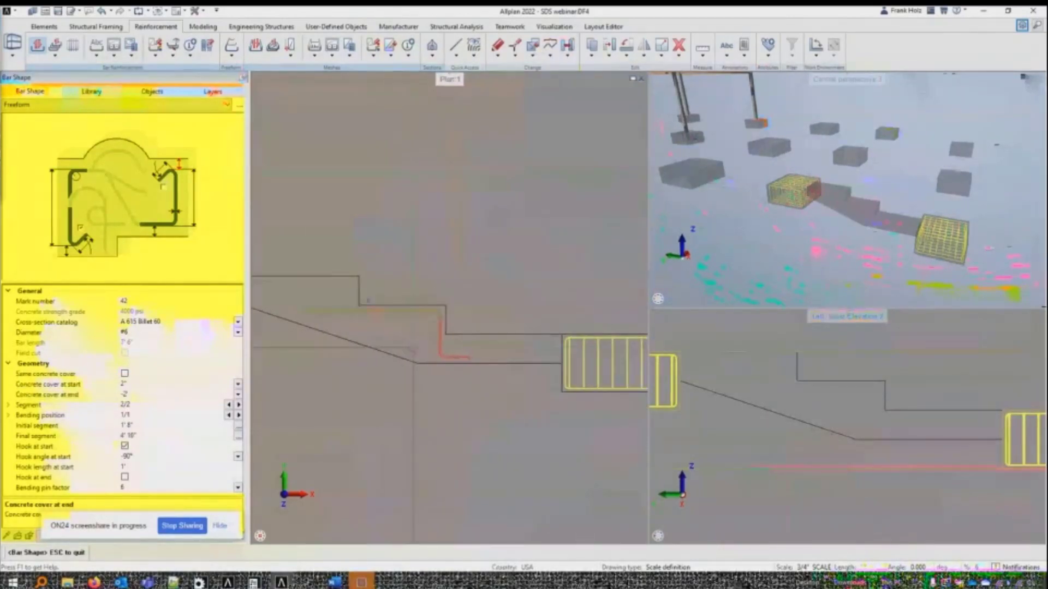
click(407, 271)
key(Escape)
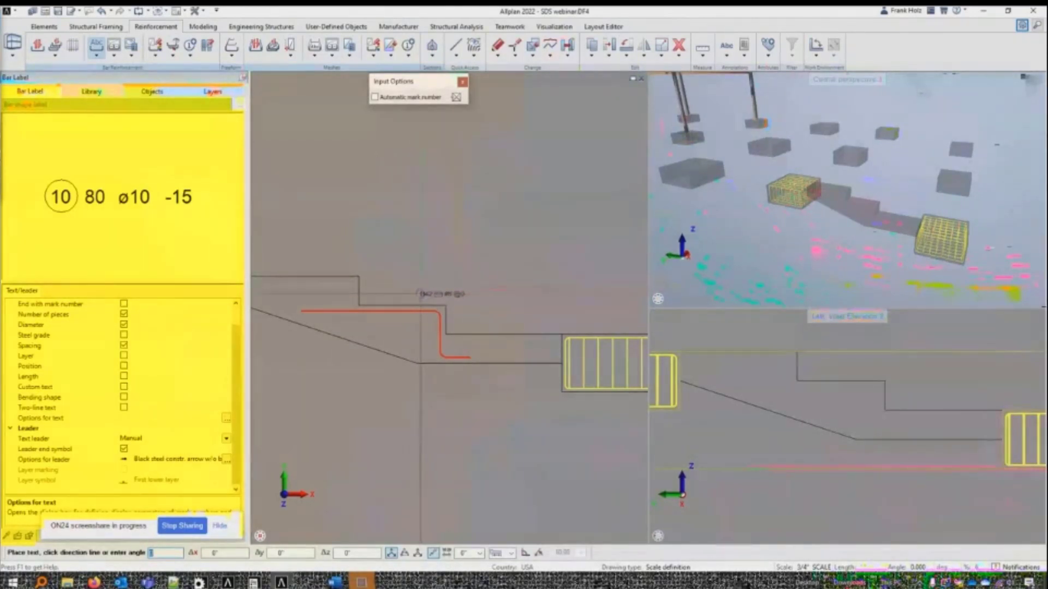
Step: Label the stepped bar above the lower tread in the section, with a leader pointing to its horizontal leg
click(419, 294)
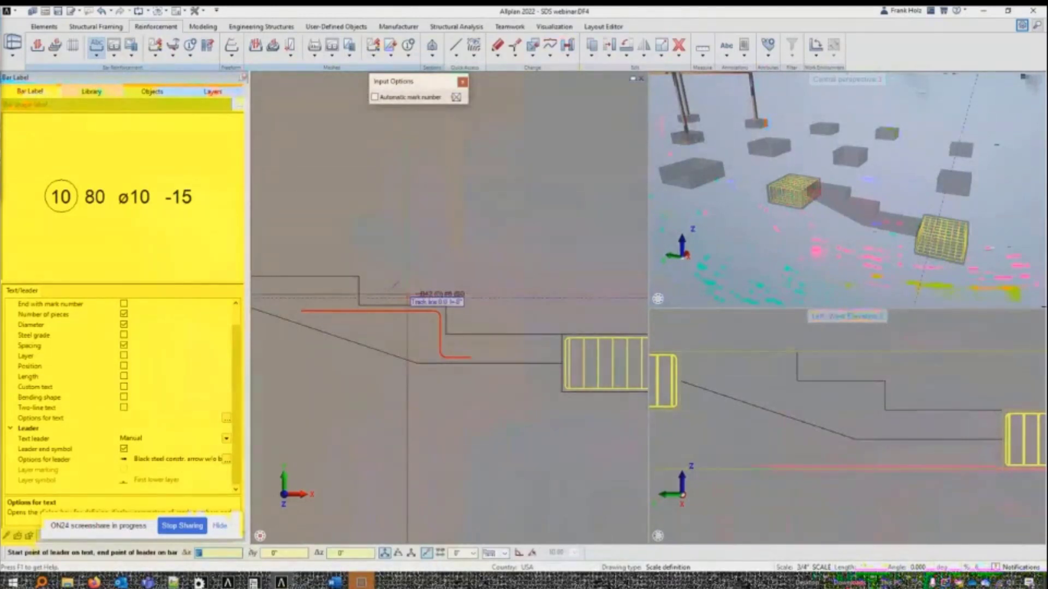
click(418, 298)
click(397, 308)
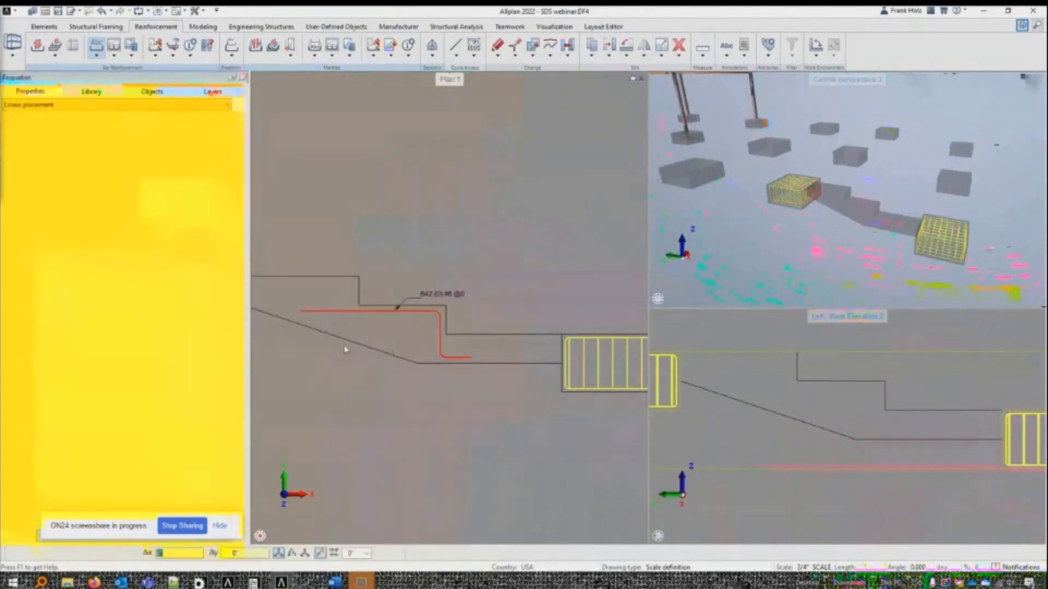
Step: Place four of the stepped bars linearly across the beam's width with 2" cover and confirm the placement
scroll(344, 348, down, 4)
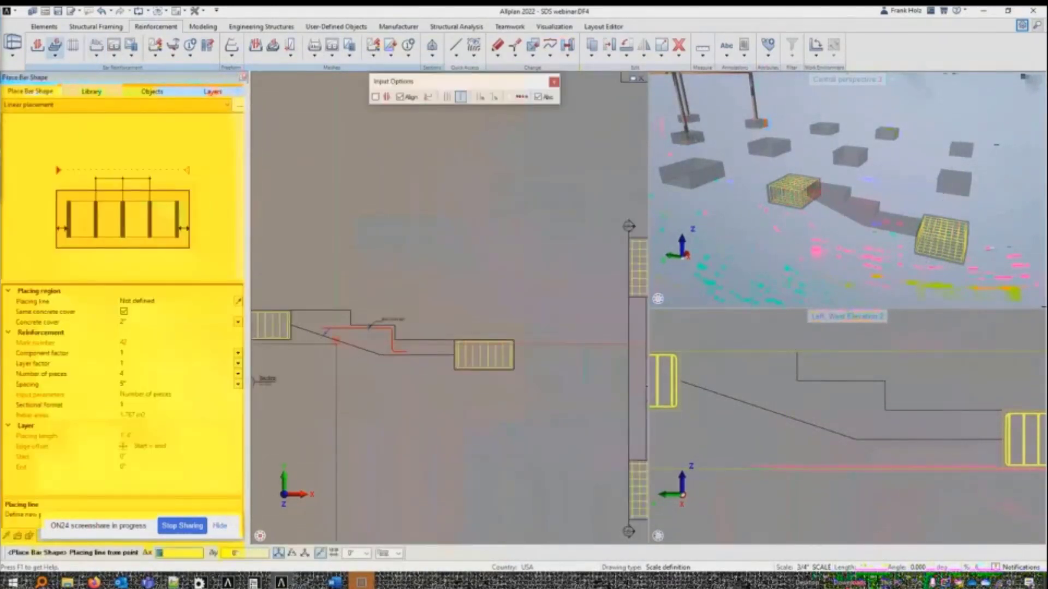
click(376, 98)
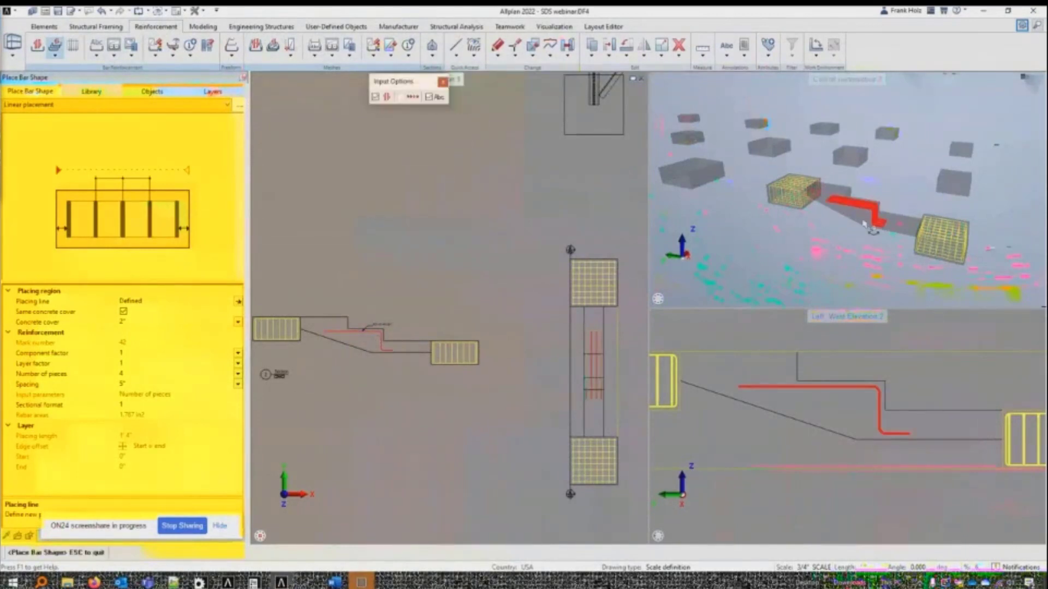
scroll(863, 224, up, 2)
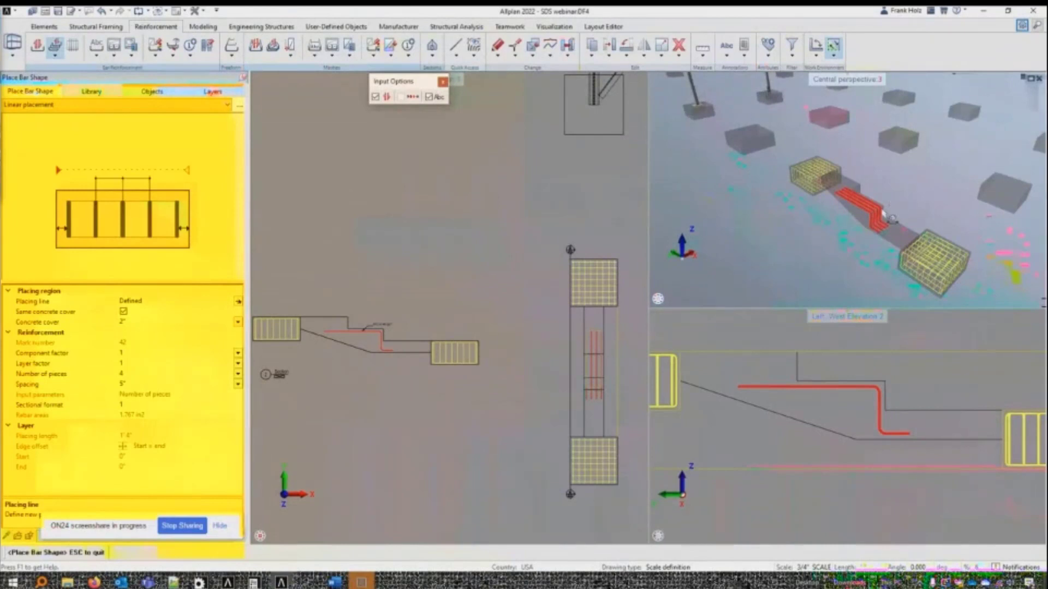
click(885, 215)
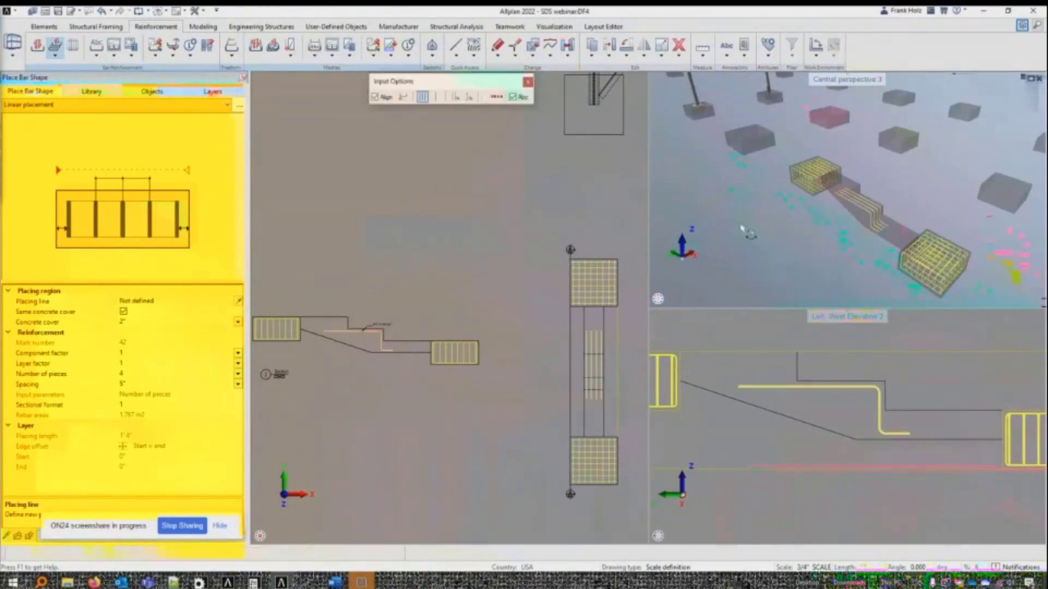
key(Escape)
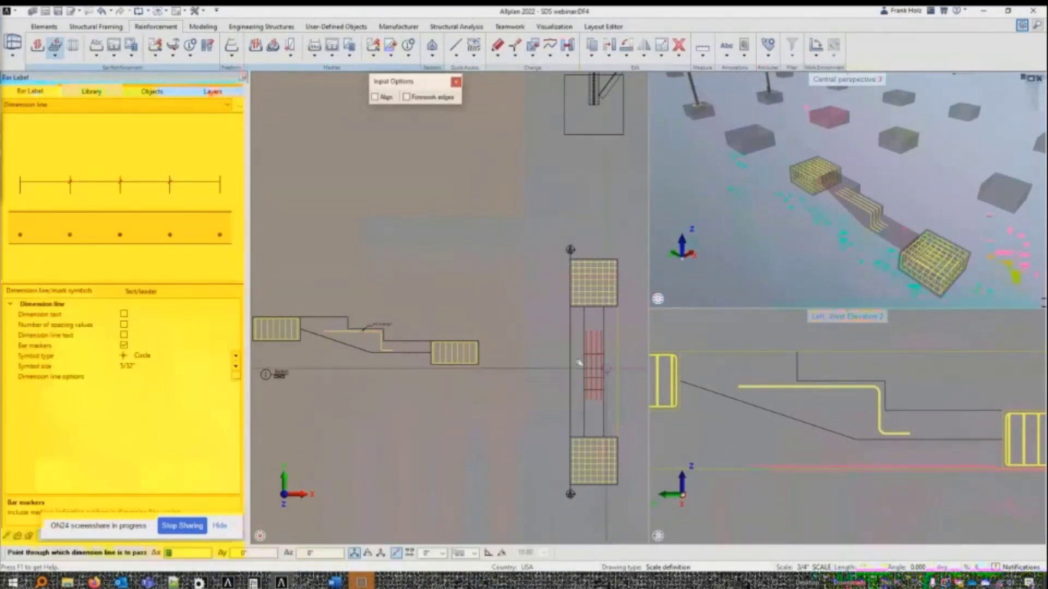
Step: Dimension the four placed bars in the plan with a marker line and a vertical label beside the beam, connected by an angled leader
scroll(578, 362, up, 5)
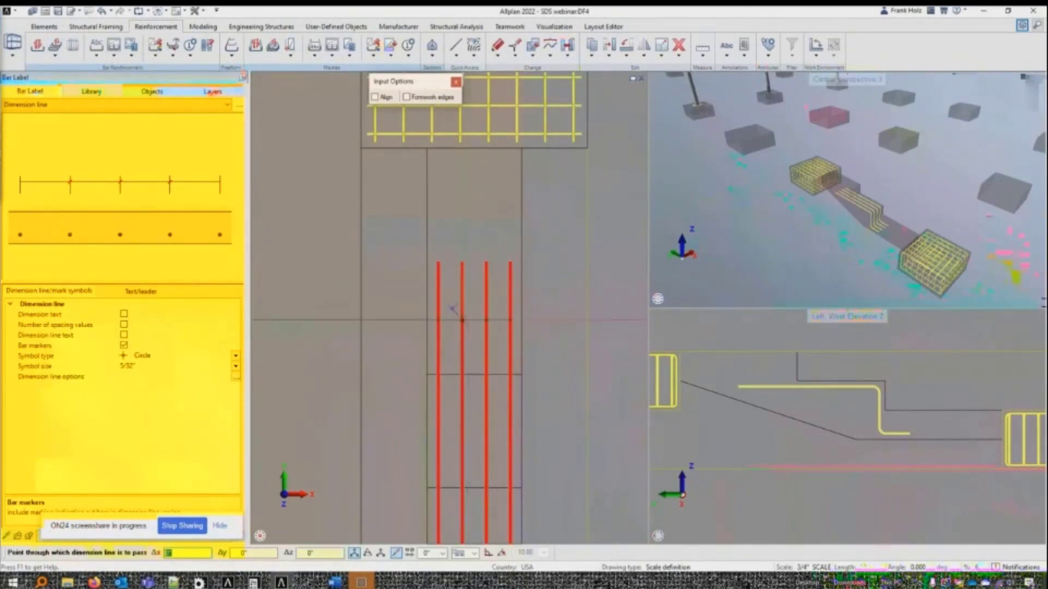
scroll(477, 316, down, 2)
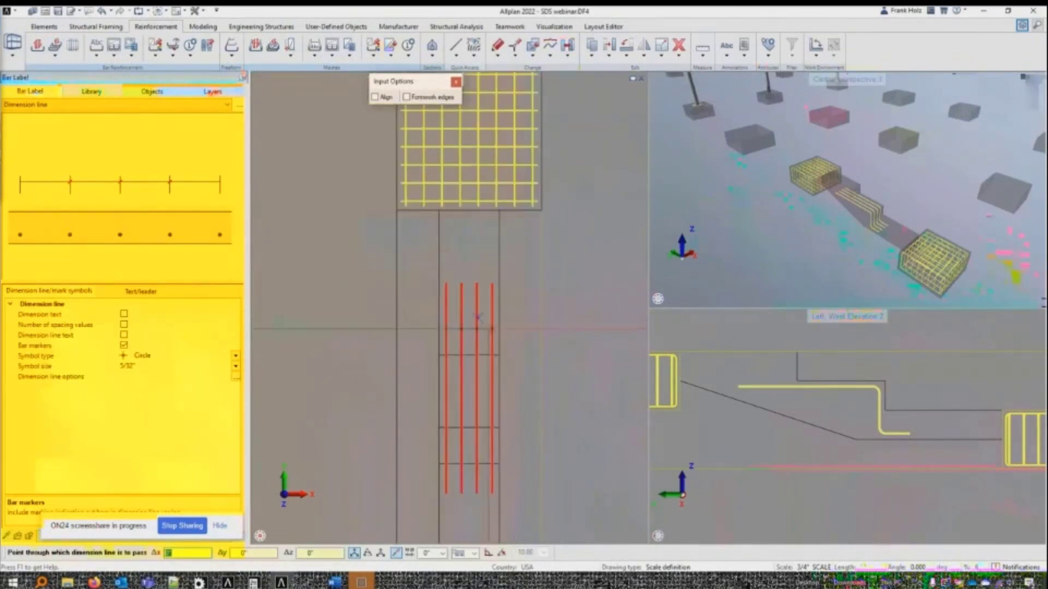
click(520, 344)
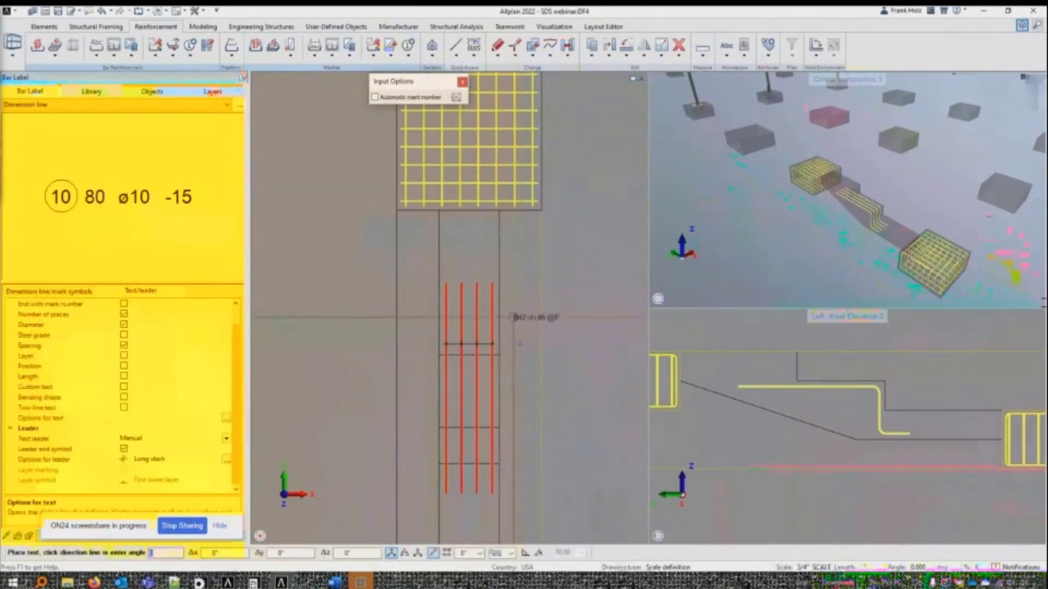
scroll(529, 328, up, 2)
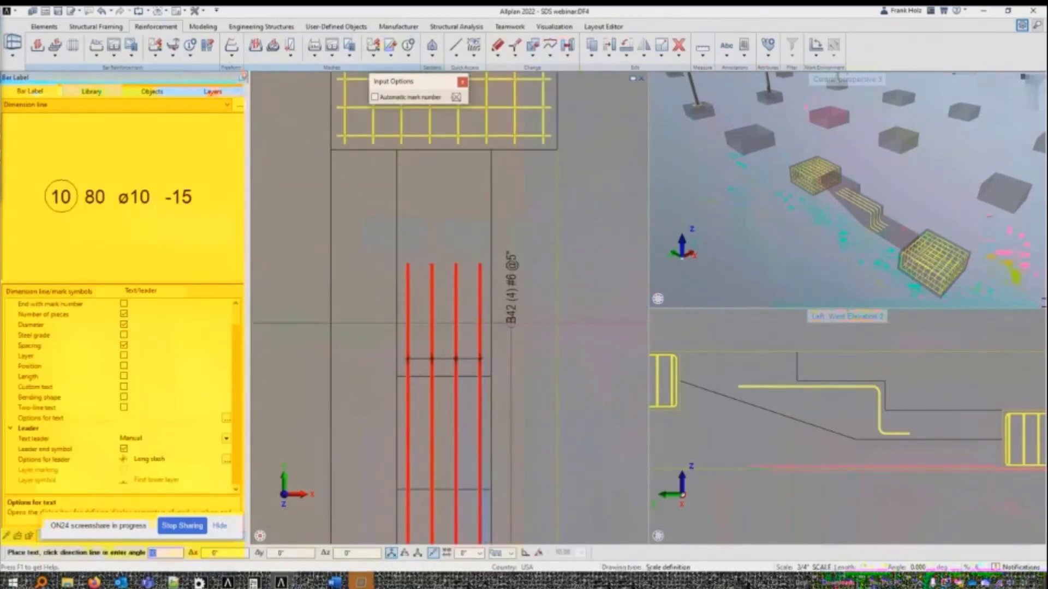
click(511, 332)
click(511, 332)
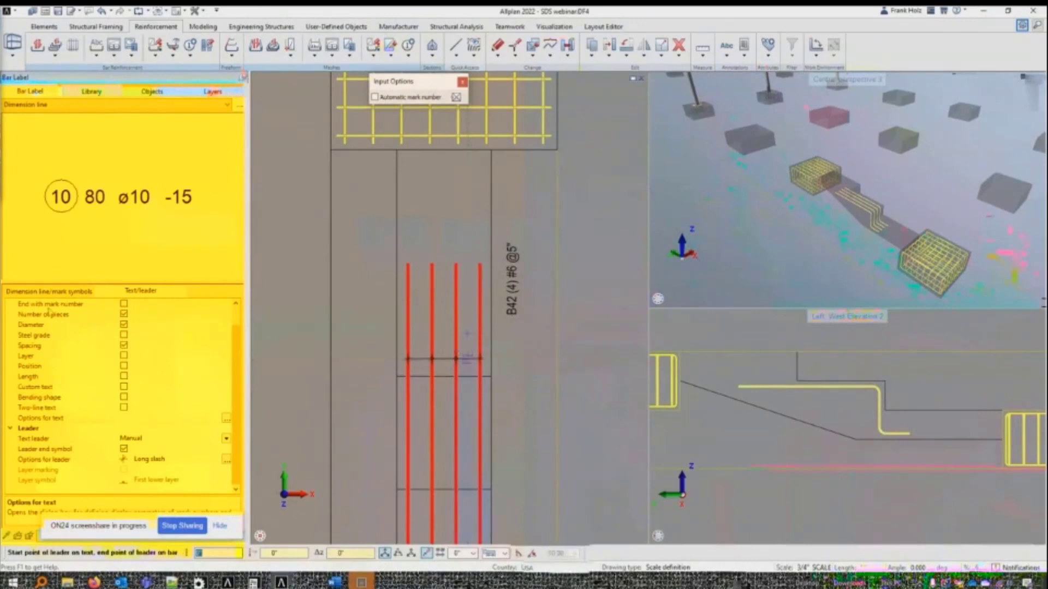
scroll(81, 334, up, 1)
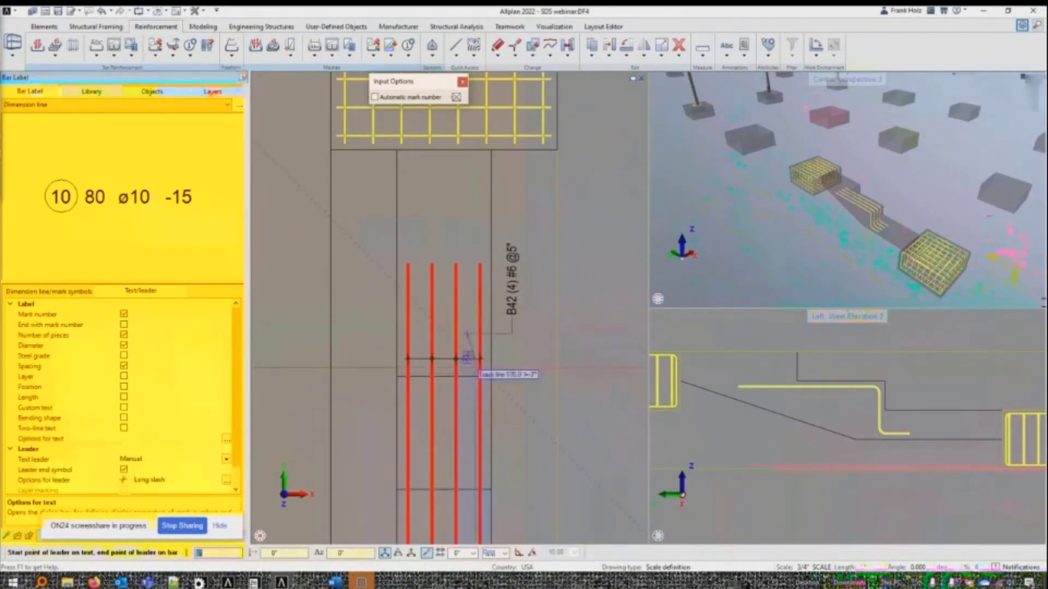
click(467, 358)
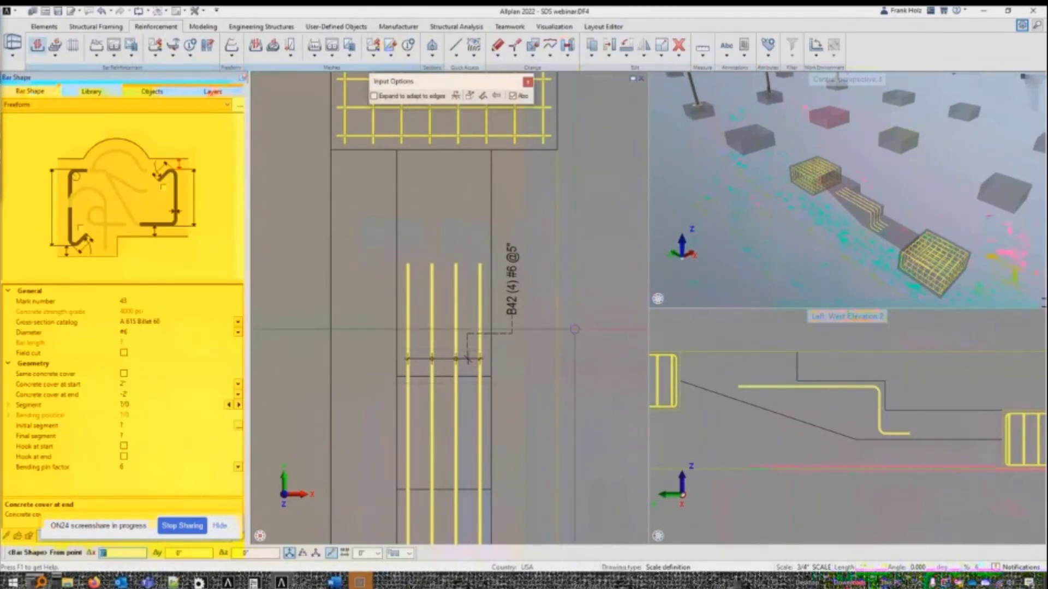
Step: Draw a second freeform bar from the beam's underside up the upper riser and along the top edge to the foundation, with a start hook
scroll(574, 307, down, 4)
scroll(573, 308, down, 3)
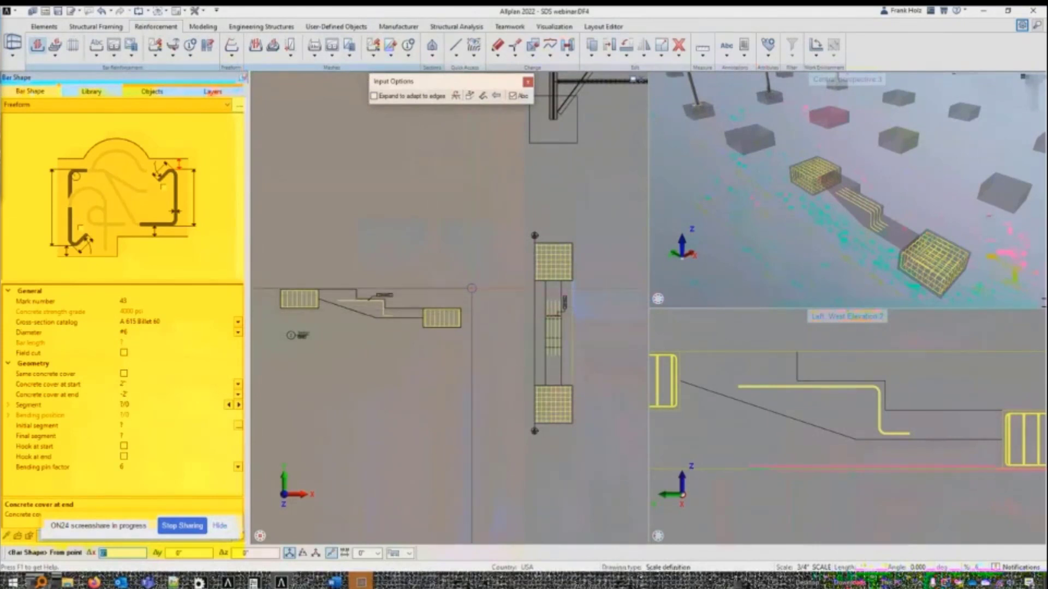
scroll(355, 282, up, 4)
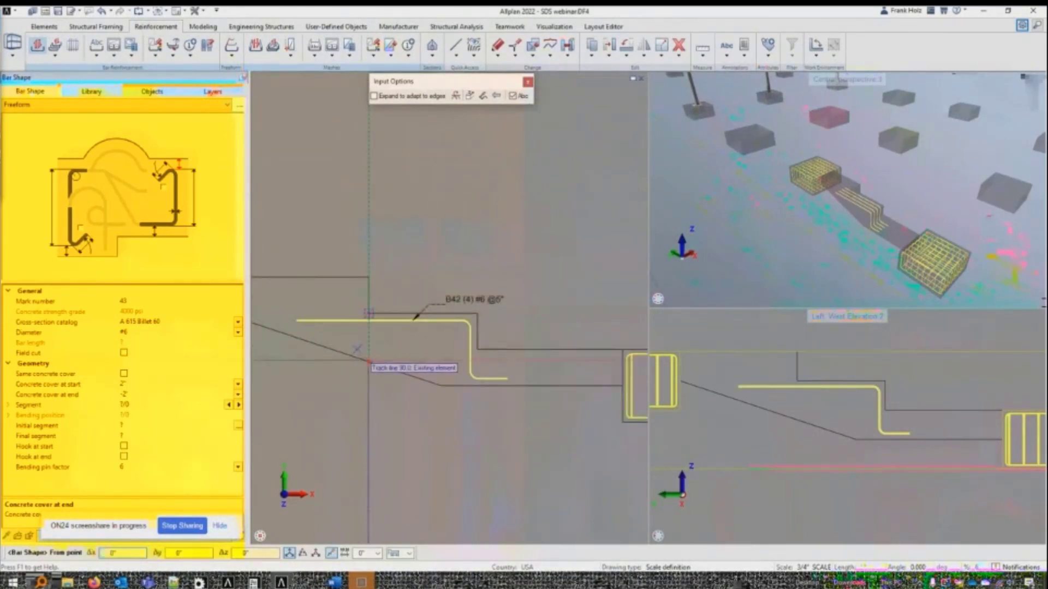
click(369, 362)
click(369, 276)
middle_drag(280, 279, 373, 285)
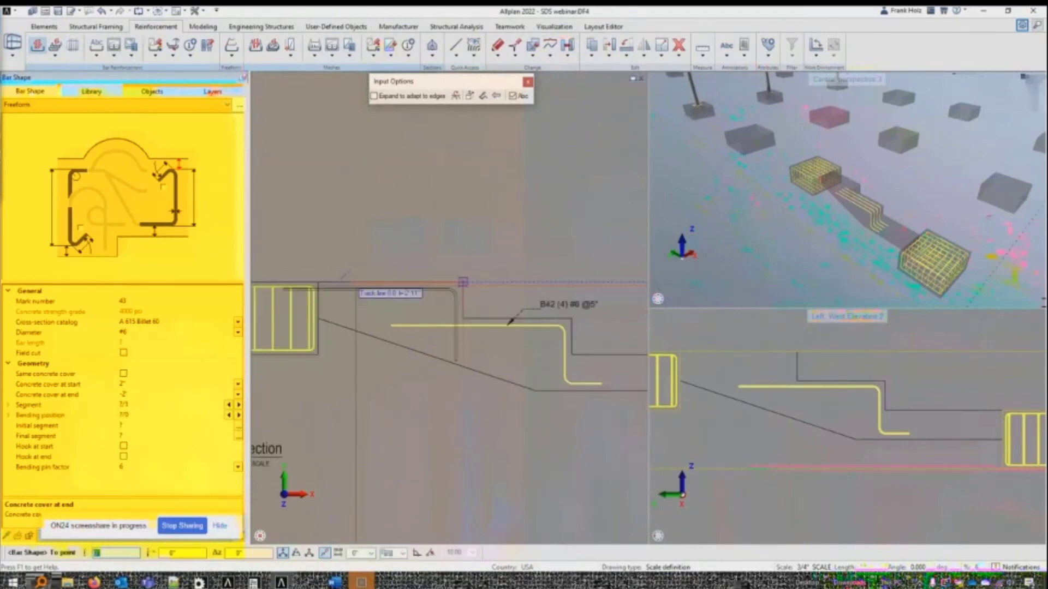
click(316, 282)
key(Escape)
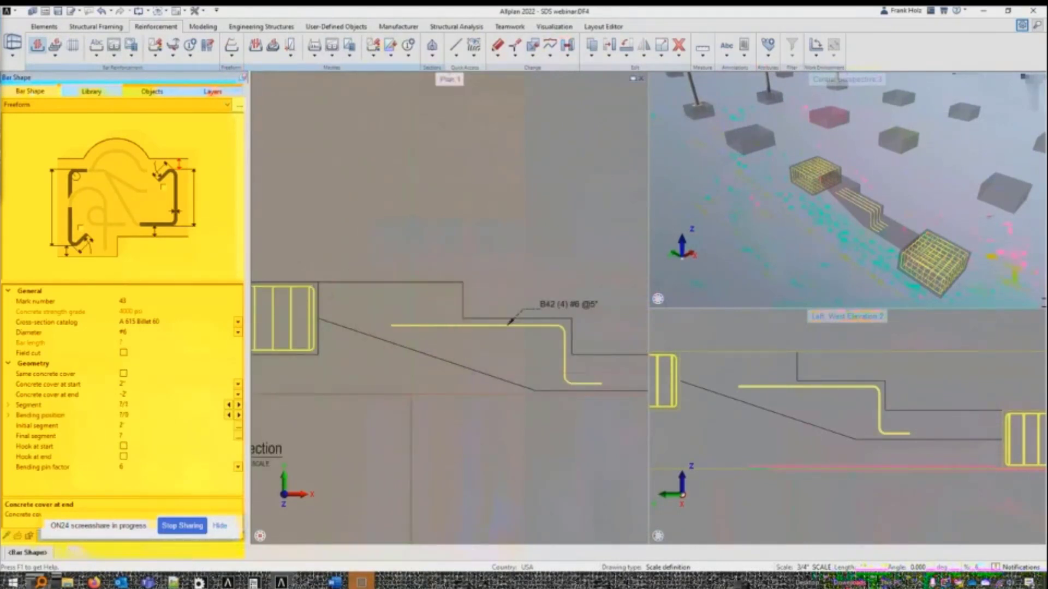
click(123, 446)
middle_drag(410, 416, 335, 441)
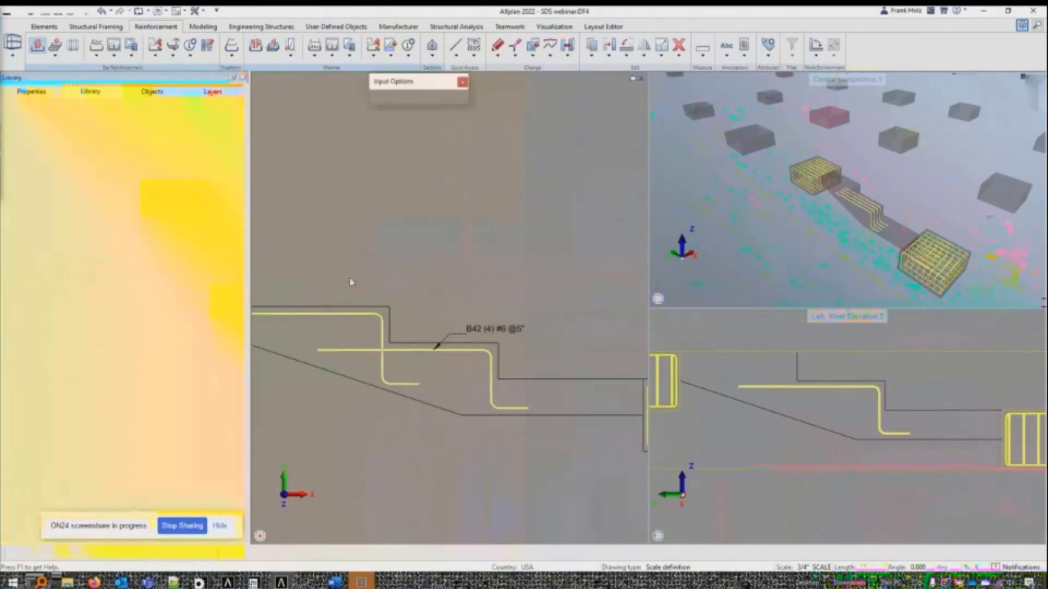
Step: Label the second stepped bar above the beam's top edge, with a 45° leader pointing to its horizontal leg
scroll(334, 293, up, 4)
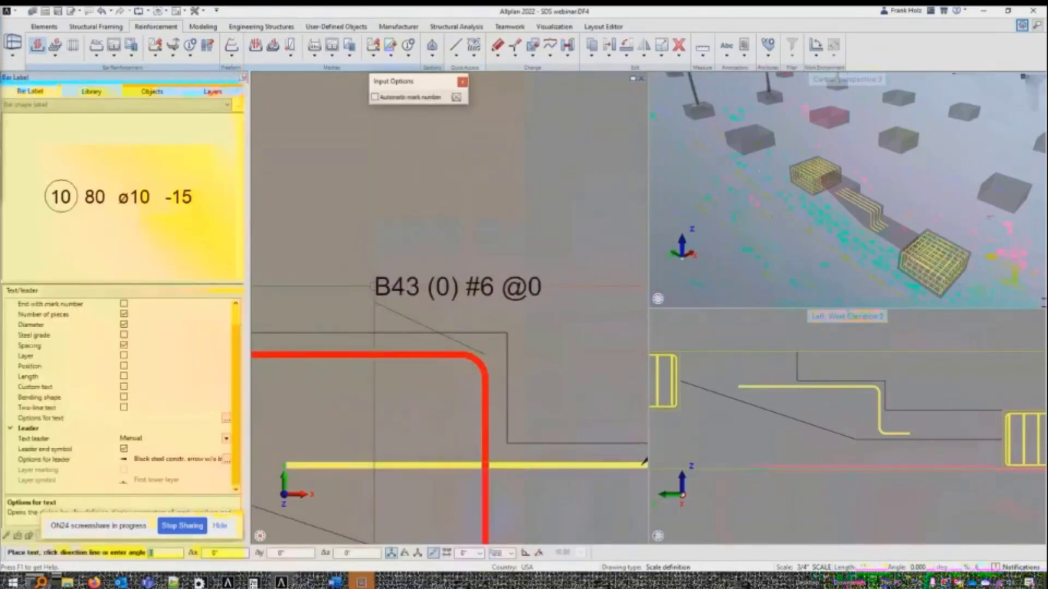
click(399, 290)
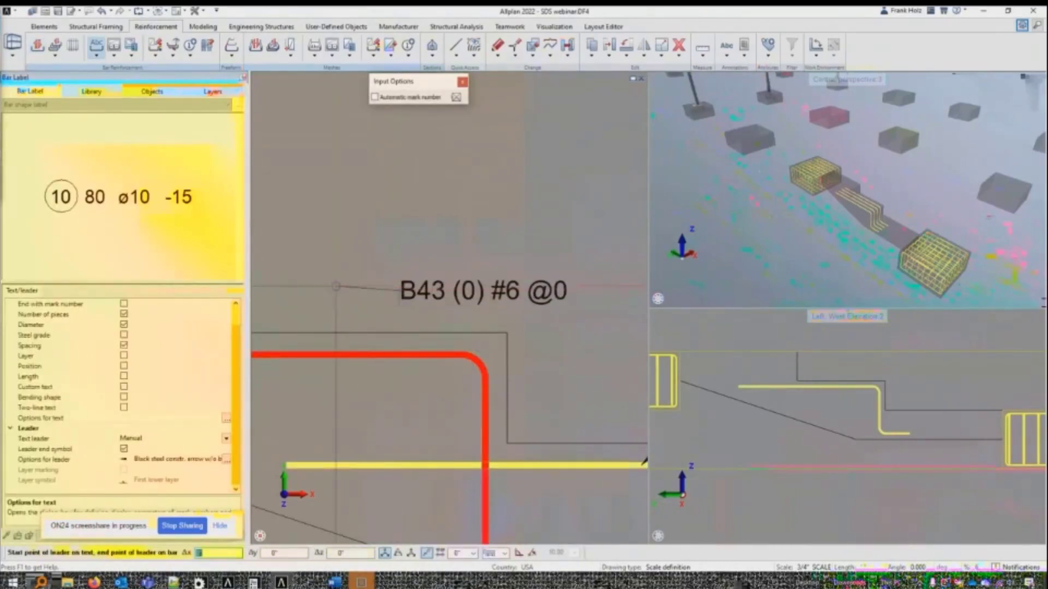
click(335, 288)
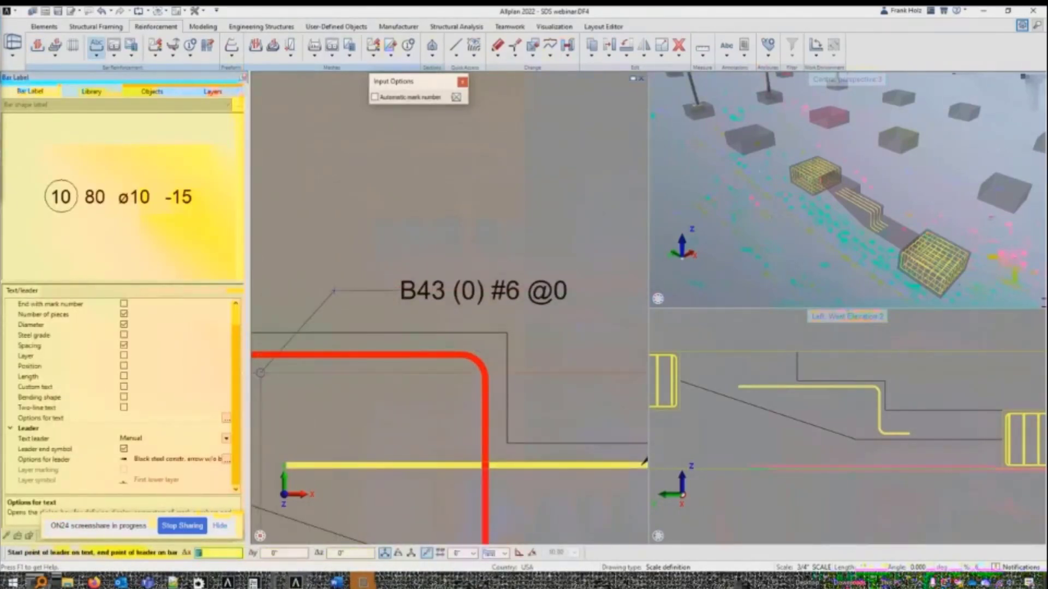
middle_drag(261, 373, 381, 371)
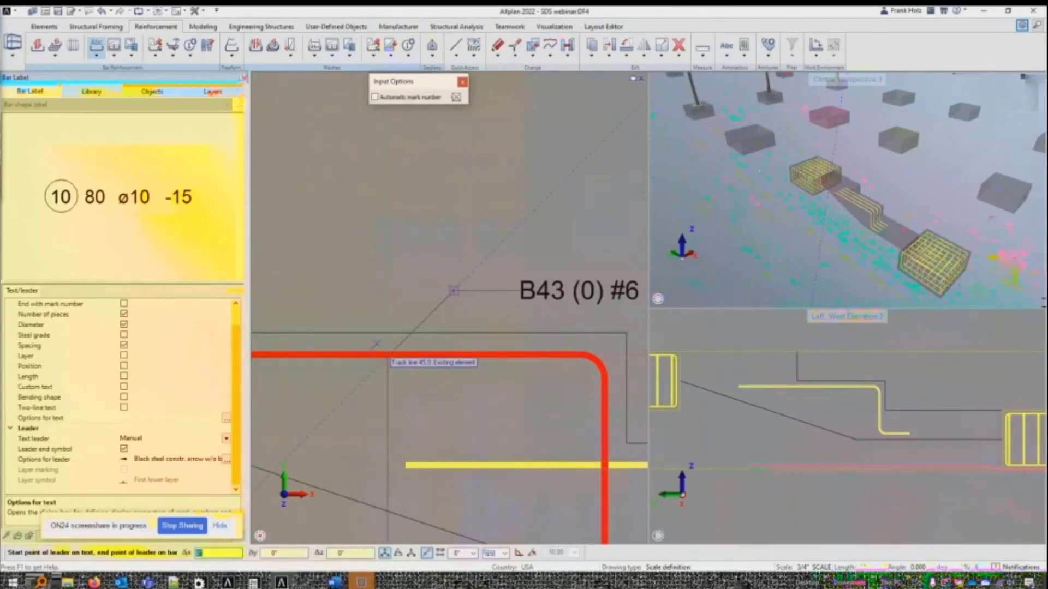
click(391, 354)
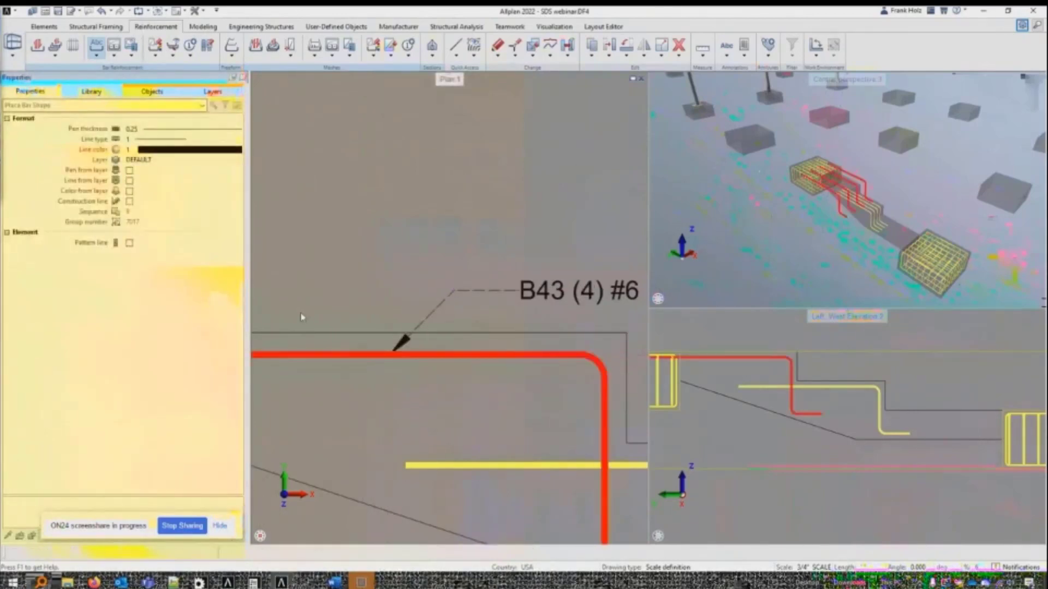
Step: Place four of the upper stepped bars linearly across the beam's width in the plan, using a manually defined placing line and 2" cover
scroll(301, 324, down, 4)
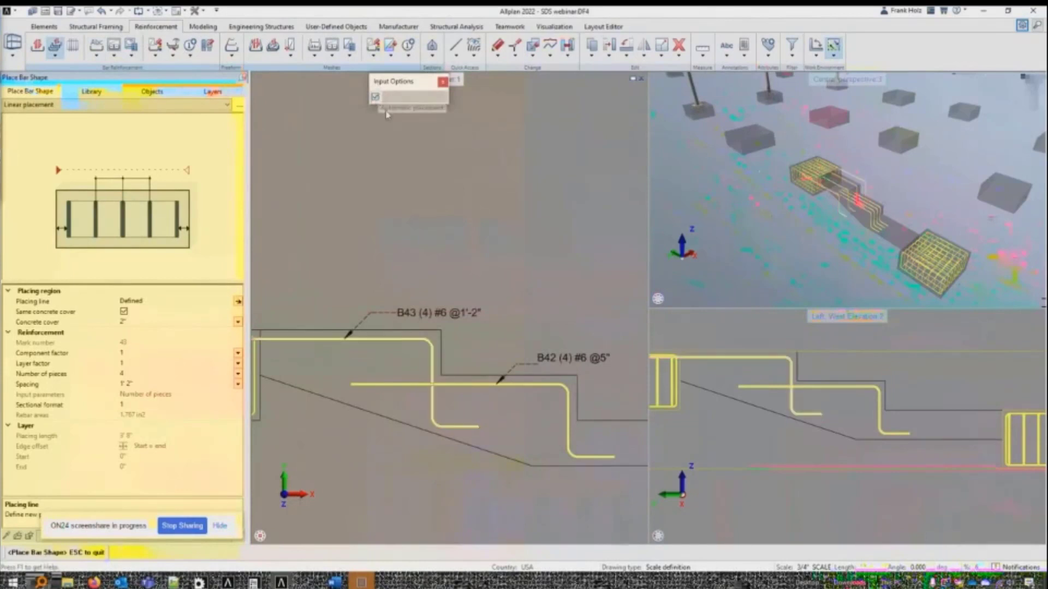
click(374, 97)
scroll(522, 232, down, 3)
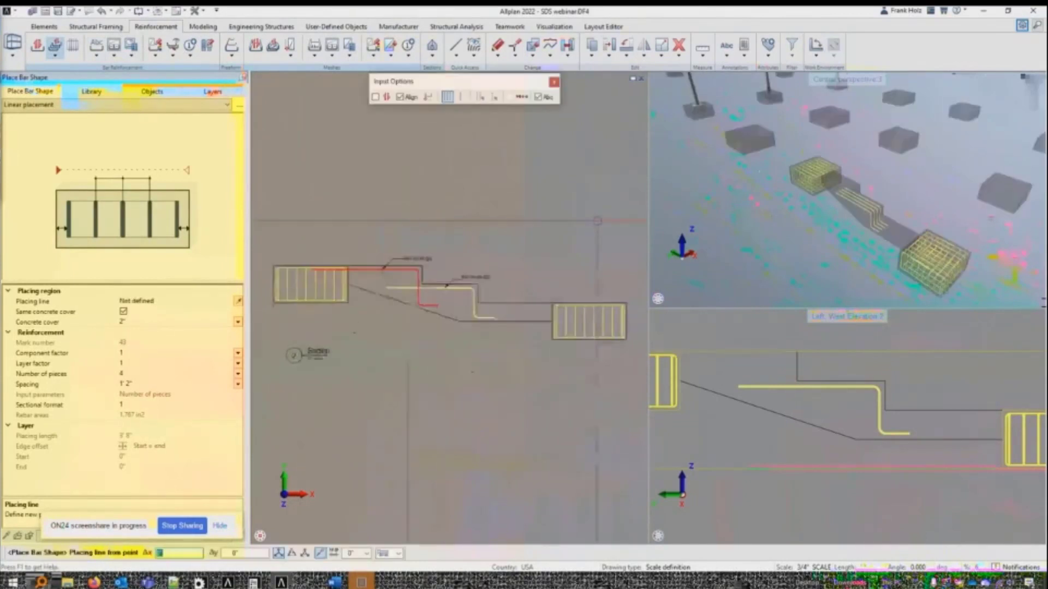
scroll(546, 219, up, 3)
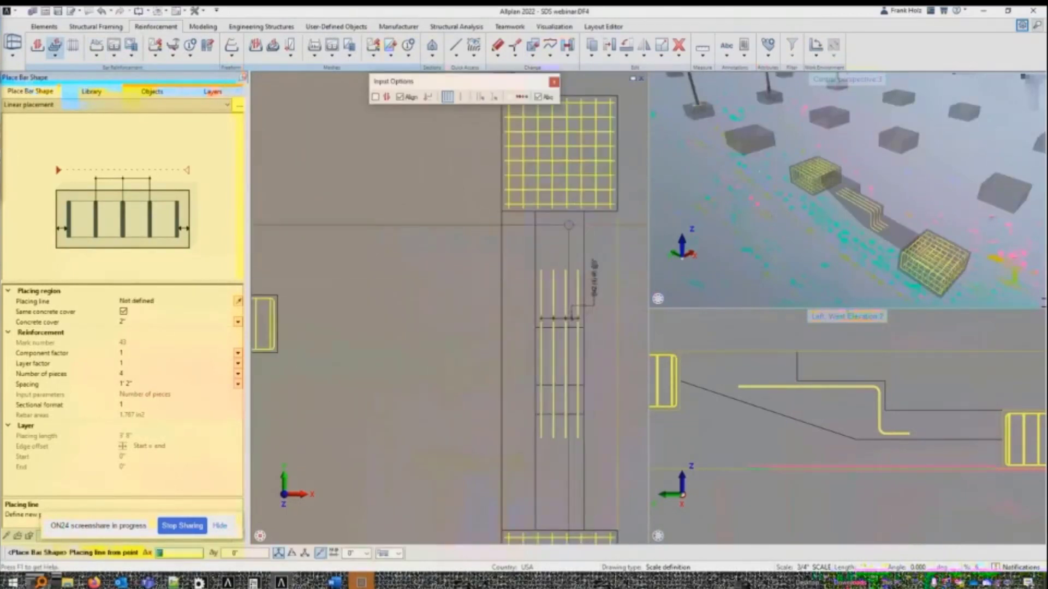
click(583, 212)
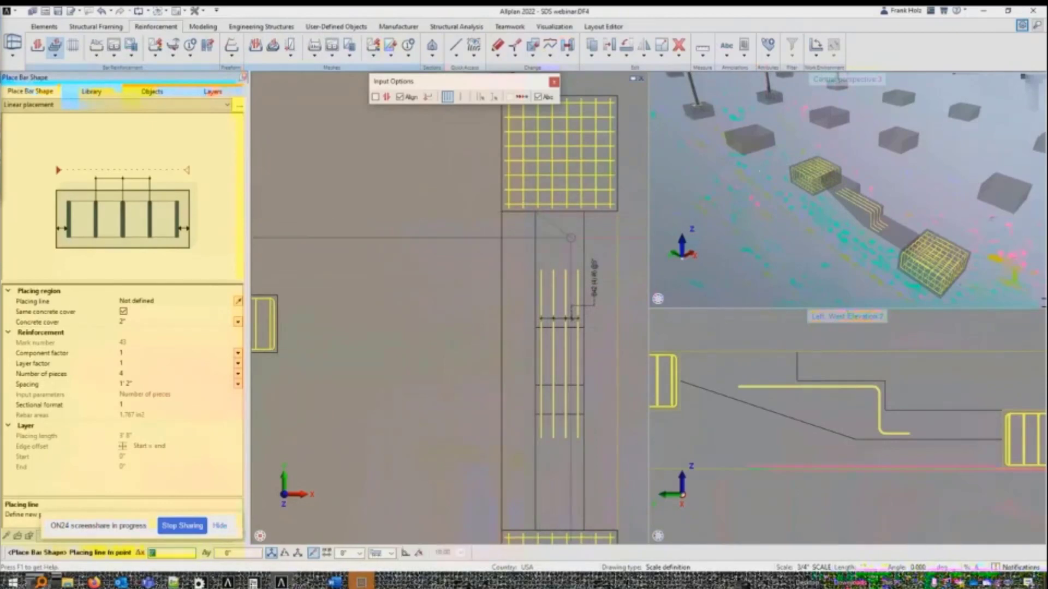
click(537, 213)
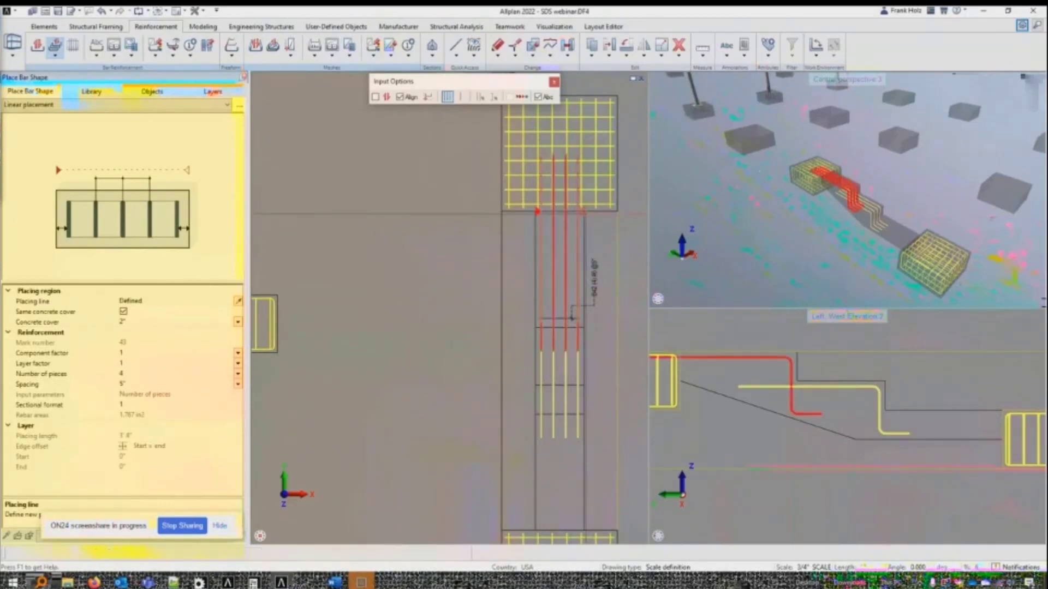
scroll(538, 212, down, 2)
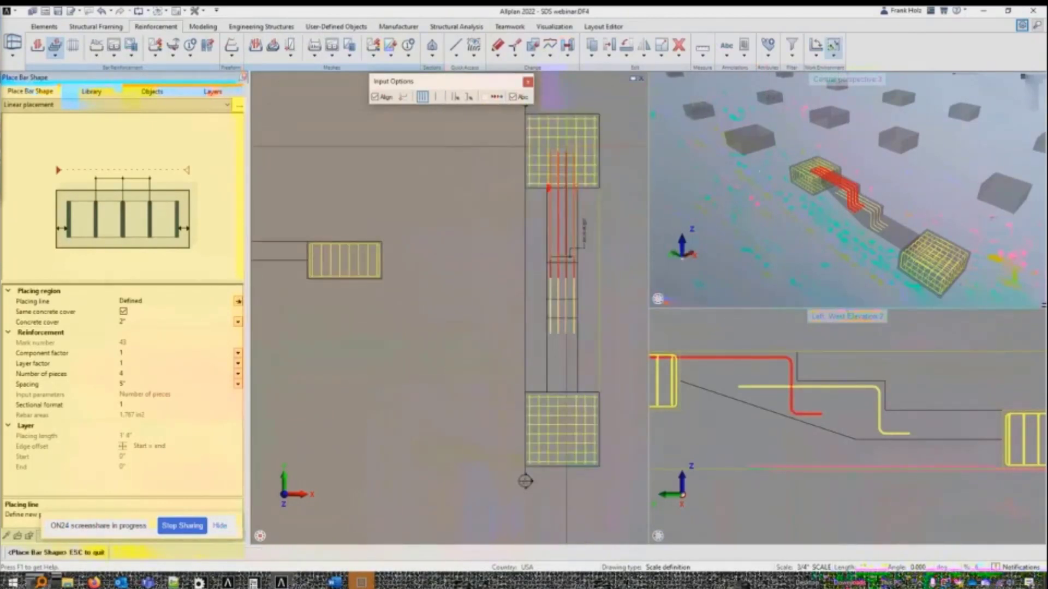
key(Escape)
key(Escape)
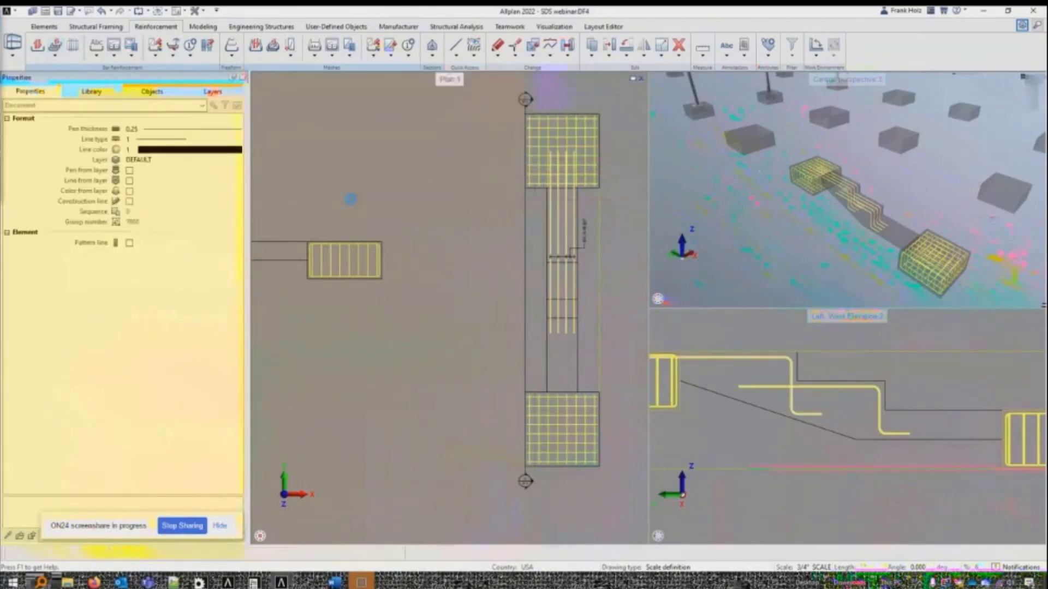
middle_drag(293, 208, 369, 212)
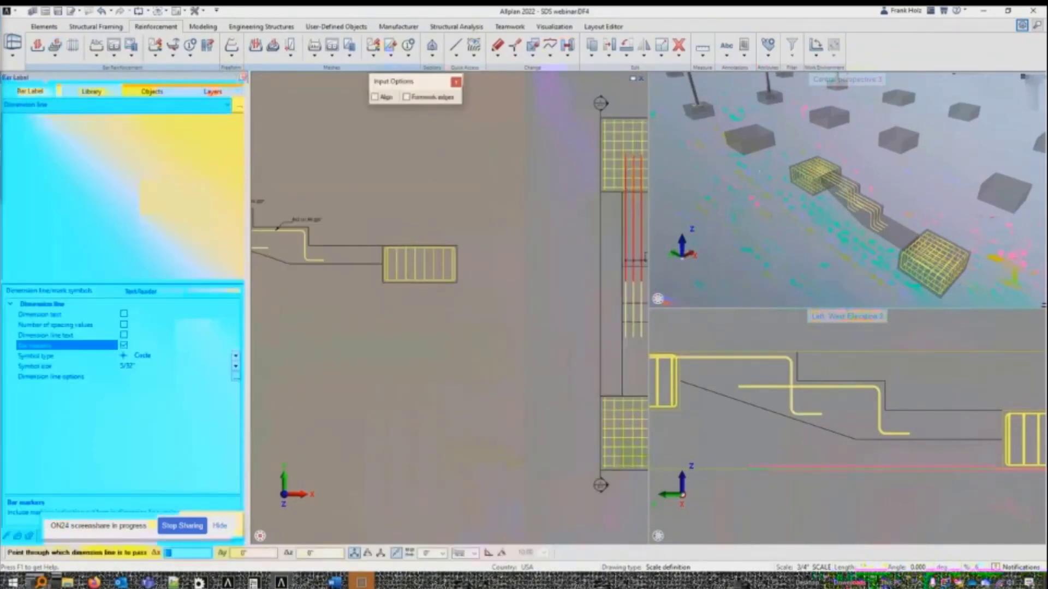
key(Escape)
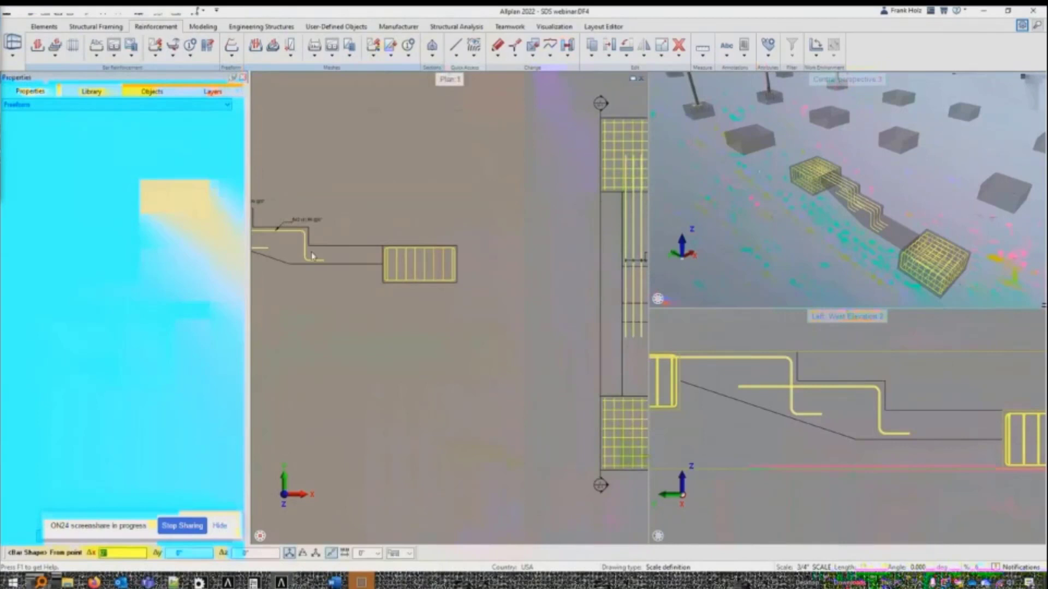
Step: Draw a straight freeform #6 bar along the beam's lowest top edge into the foundation, with -2' concrete cover at start and end
scroll(313, 256, up, 2)
click(306, 244)
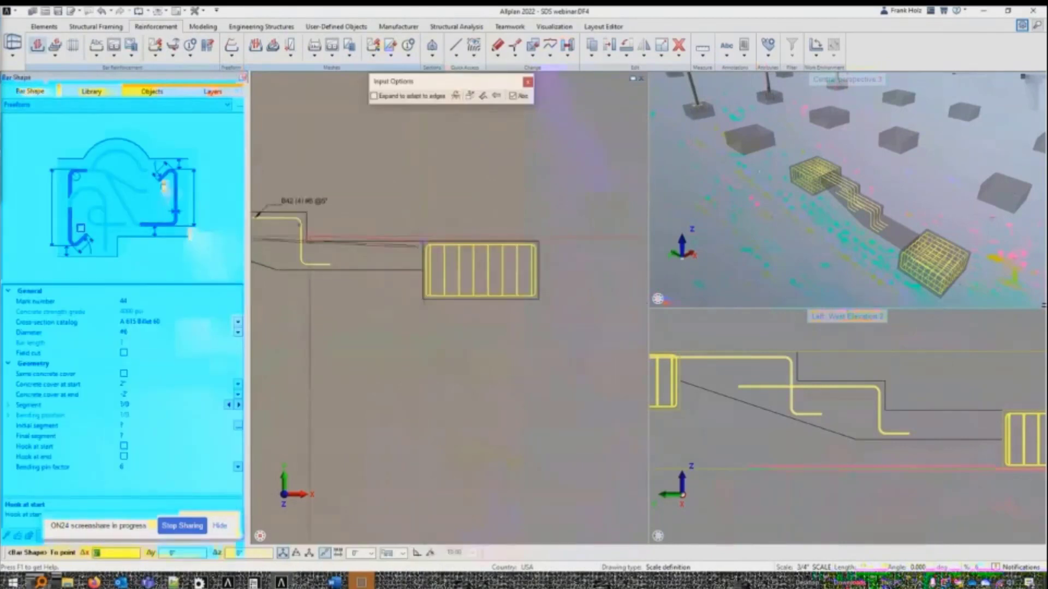
click(141, 385)
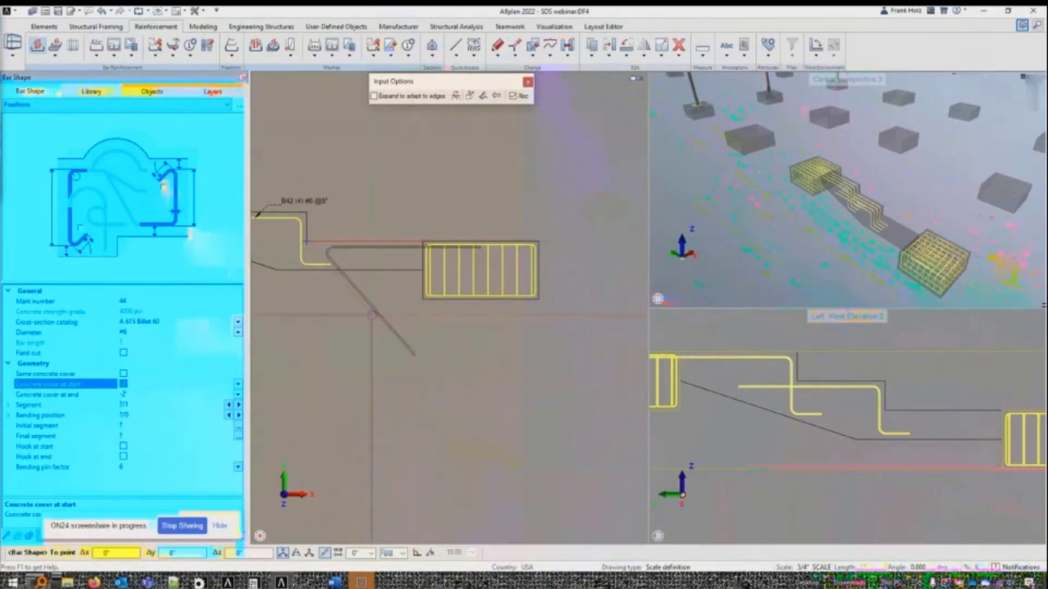
key(Escape)
middle_drag(462, 209, 553, 288)
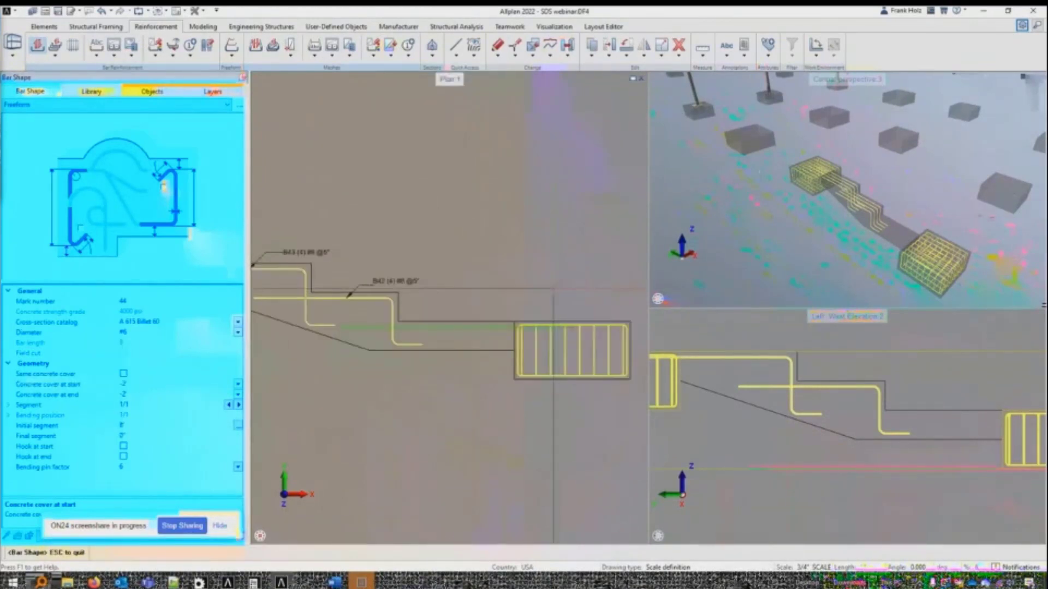
key(Escape)
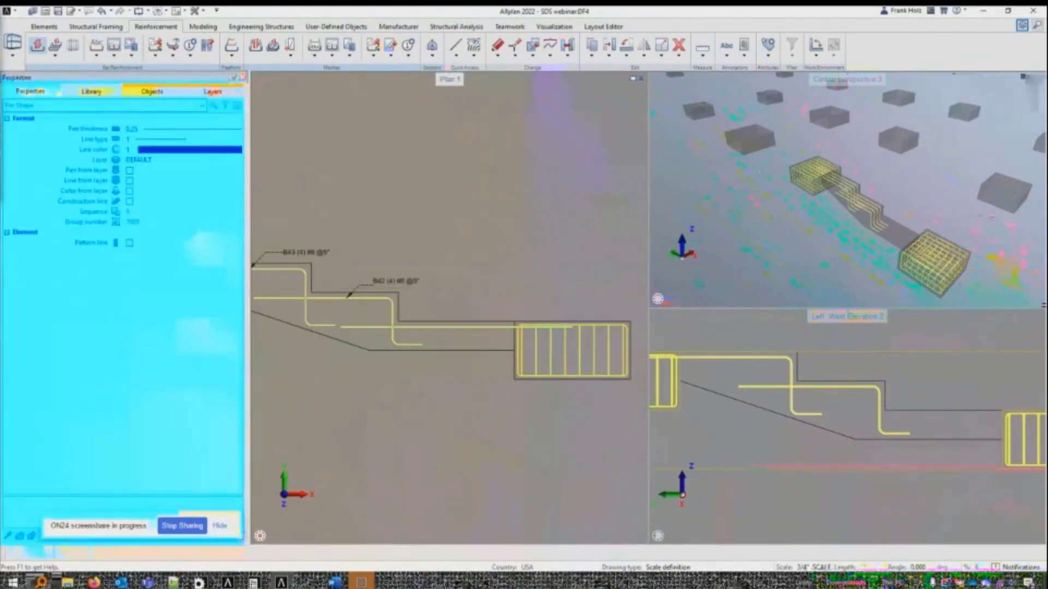
Step: Label the straight bar above the beam's lowest top edge, with a 45° leader pointing down to the bar
click(96, 45)
scroll(461, 311, up, 3)
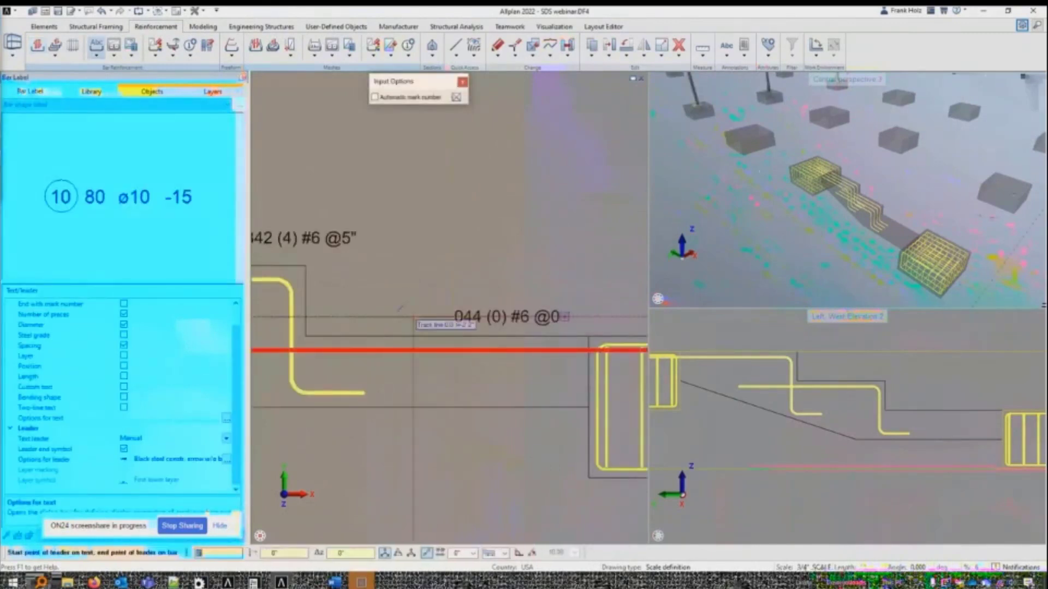
click(413, 316)
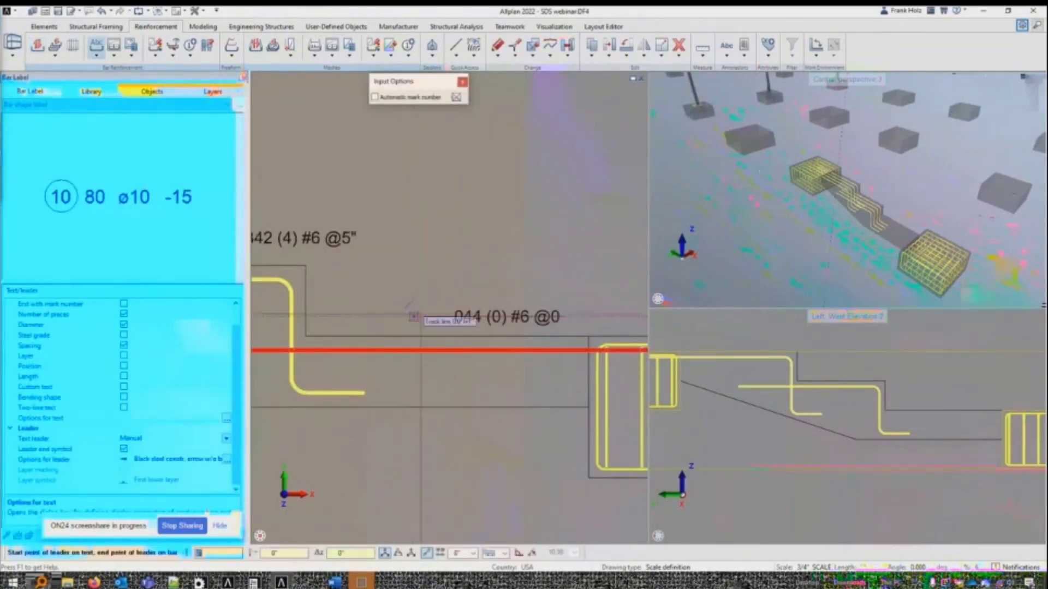
click(383, 345)
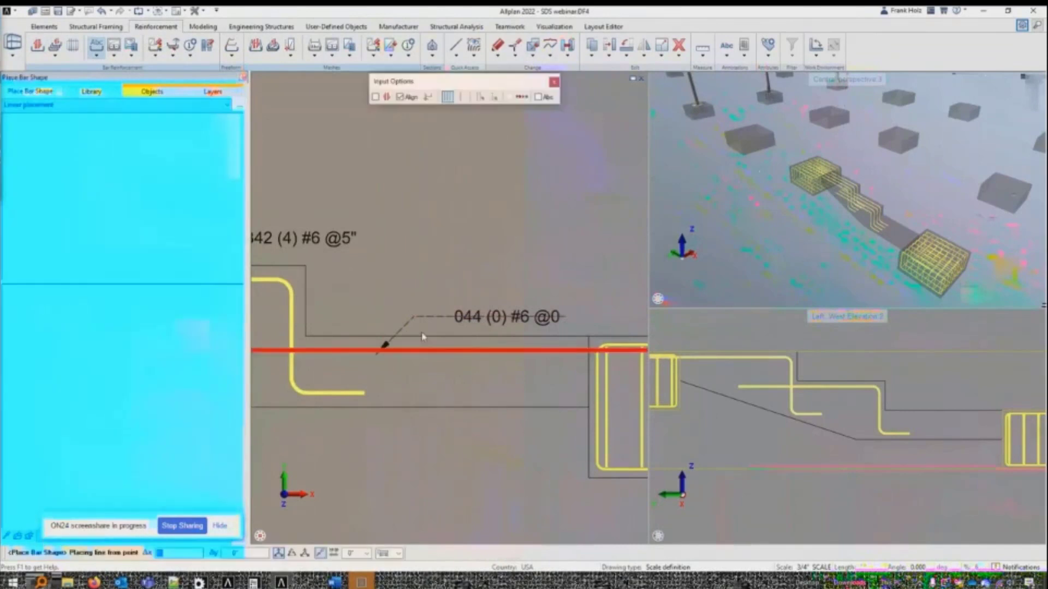
Step: Place four of the straight bars with 2" cover by matching the placing line of the existing lower stepped bars
scroll(496, 382, down, 3)
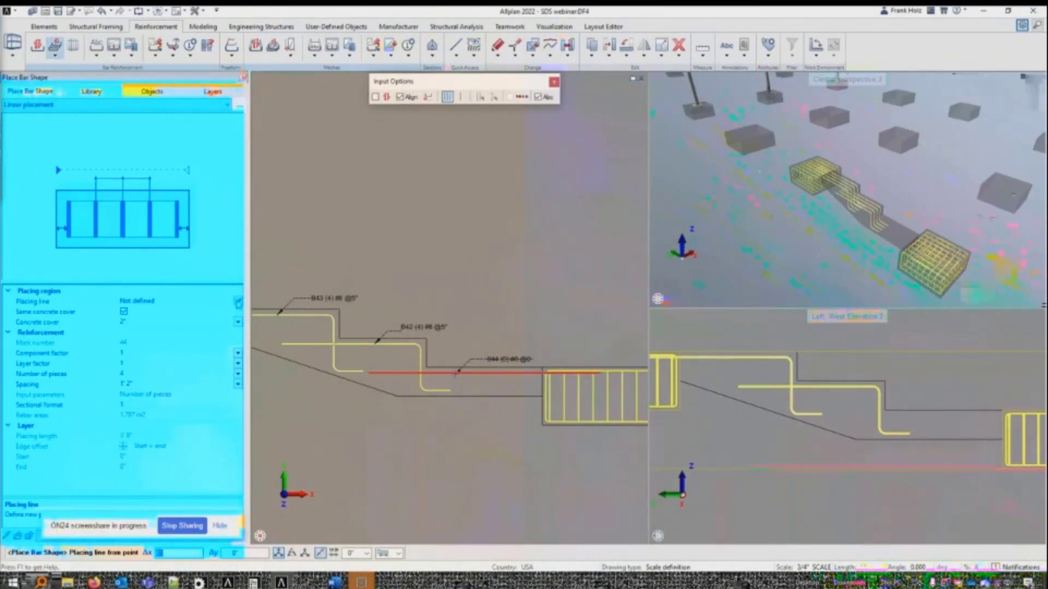
click(239, 302)
click(361, 342)
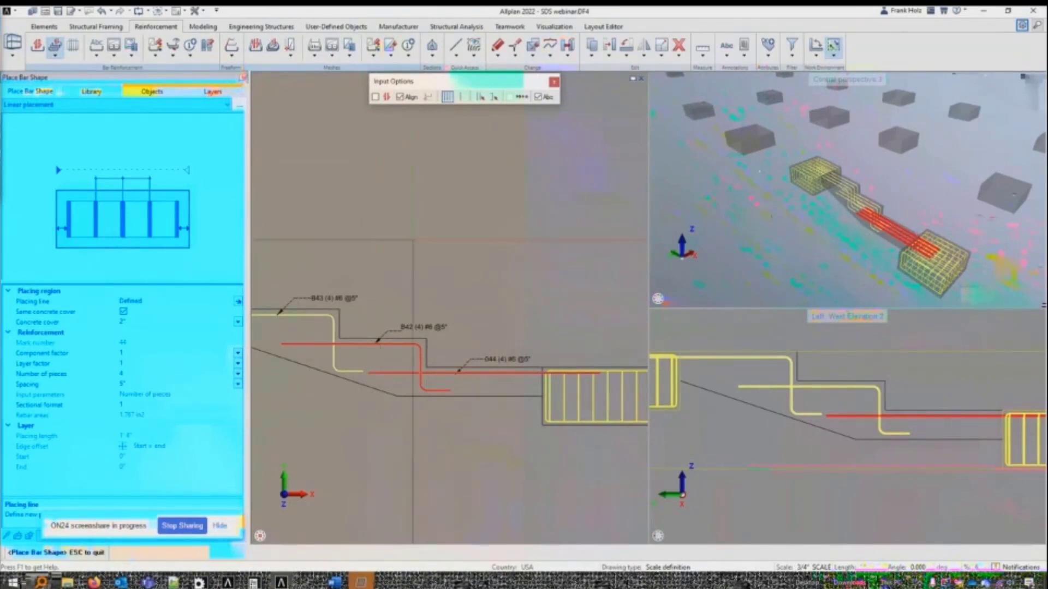
key(Escape)
key(Escape)
key(Escape)
key(Escape)
key(Escape)
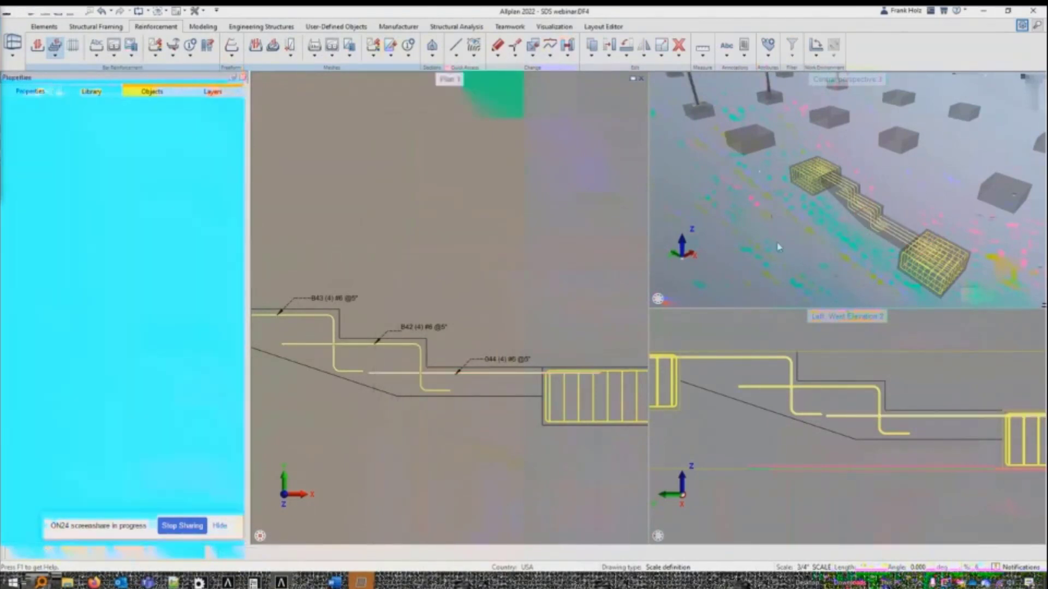
Step: Examine the beam's placed bars in the perspective view and the straight bar's label in the section
right_click(876, 230)
right_click(875, 229)
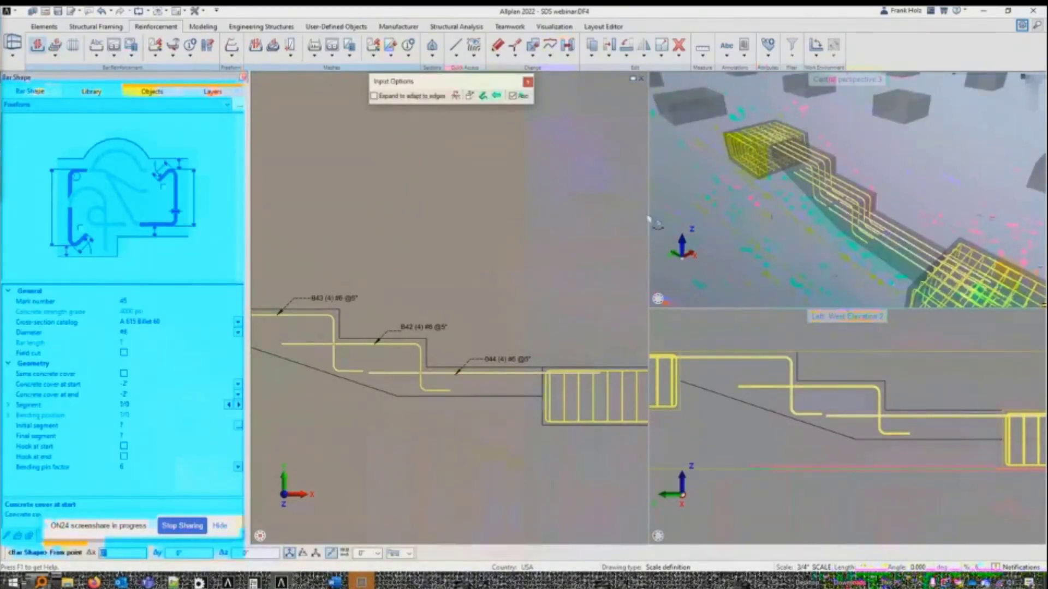
key(Escape)
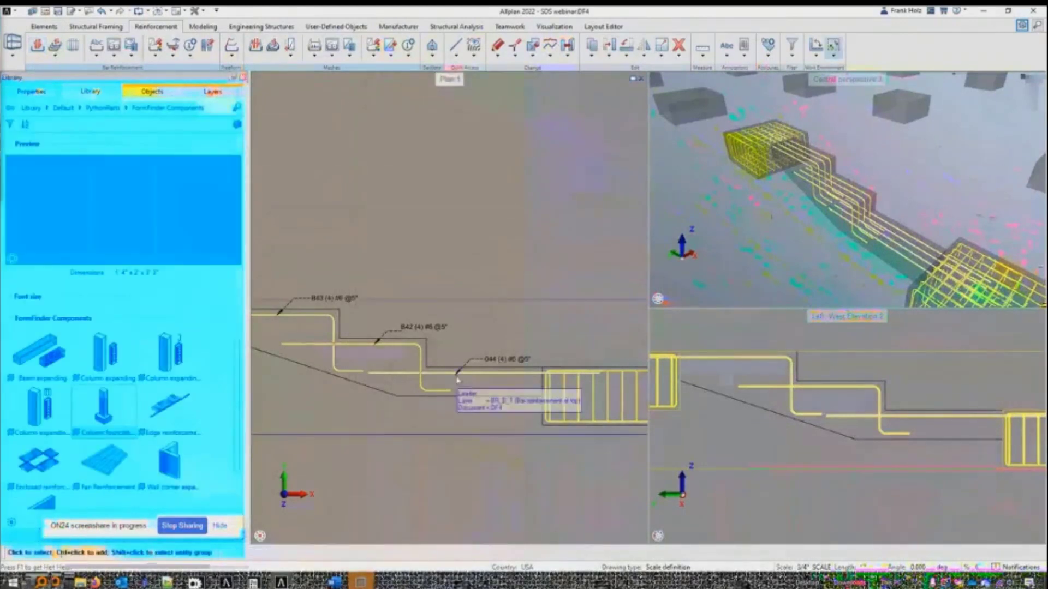
scroll(523, 400, up, 1)
middle_drag(523, 400, 469, 386)
click(460, 340)
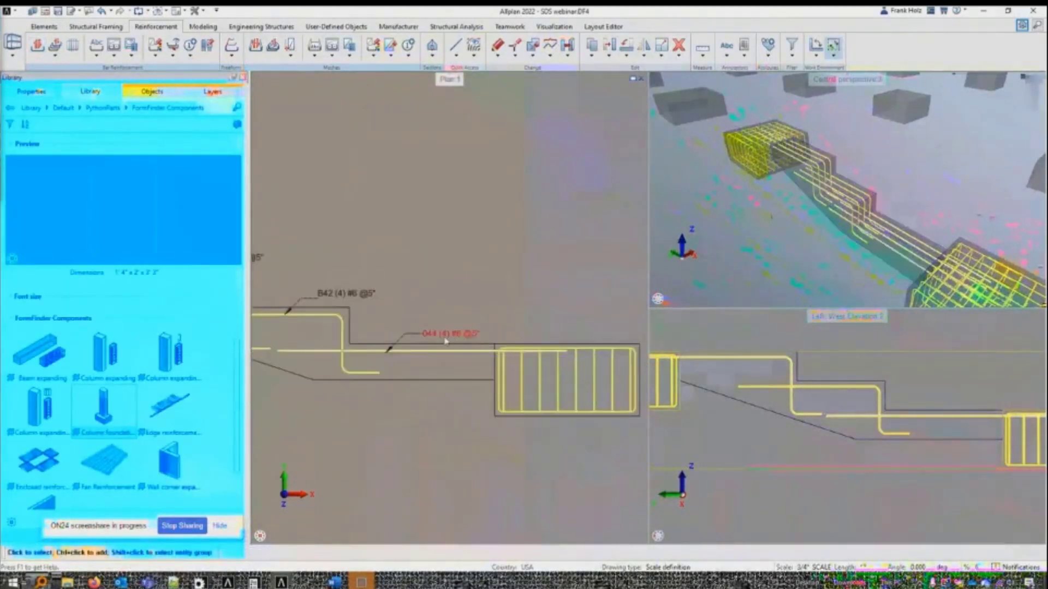
middle_drag(467, 319, 474, 312)
click(456, 339)
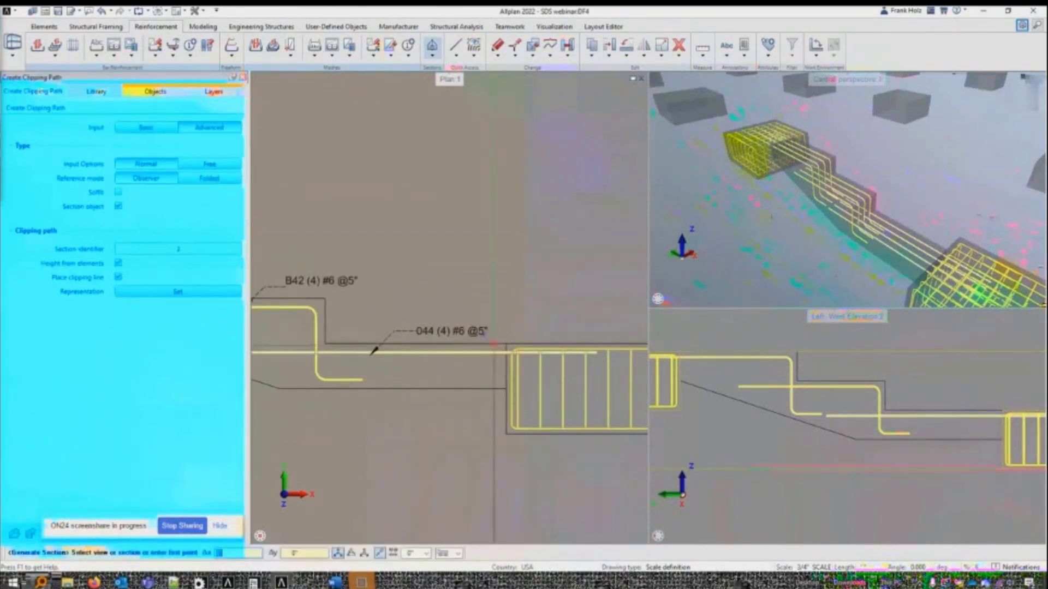
Step: Try to generate a section across the beam's lowest part beside the foundation, with height taken from the elements
click(493, 344)
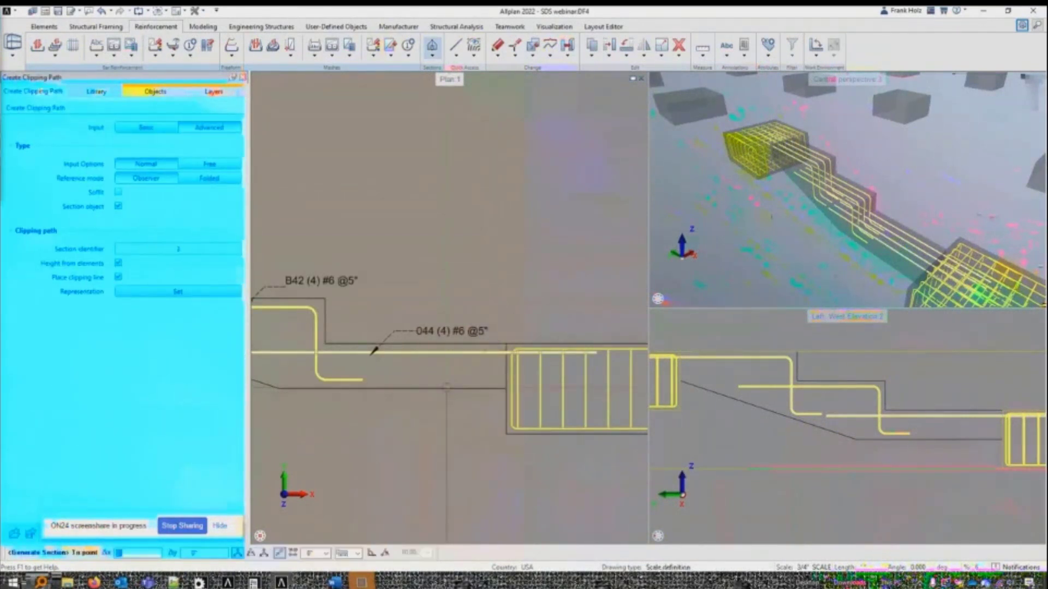
click(447, 388)
click(604, 377)
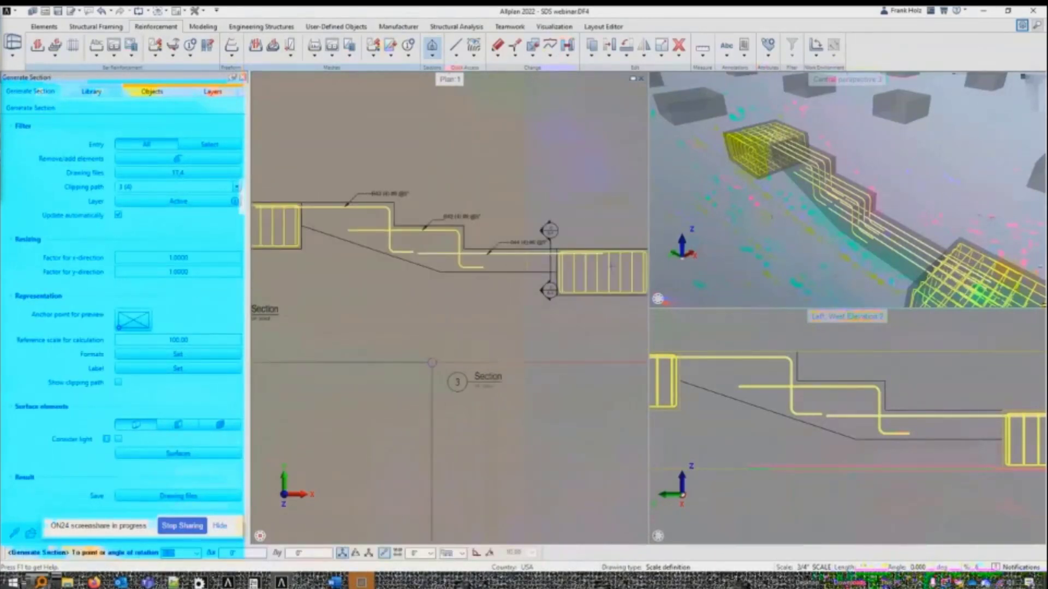
click(425, 377)
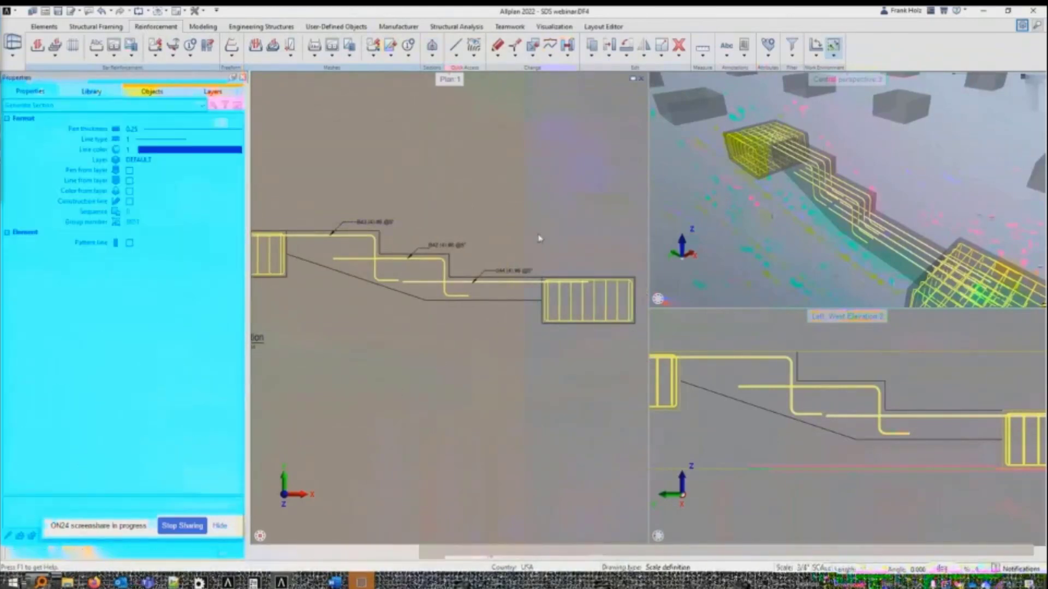
Step: Define a section clipping path across the beam's lowest part beside the foundation, looking towards the steps
click(543, 224)
scroll(524, 278, up, 3)
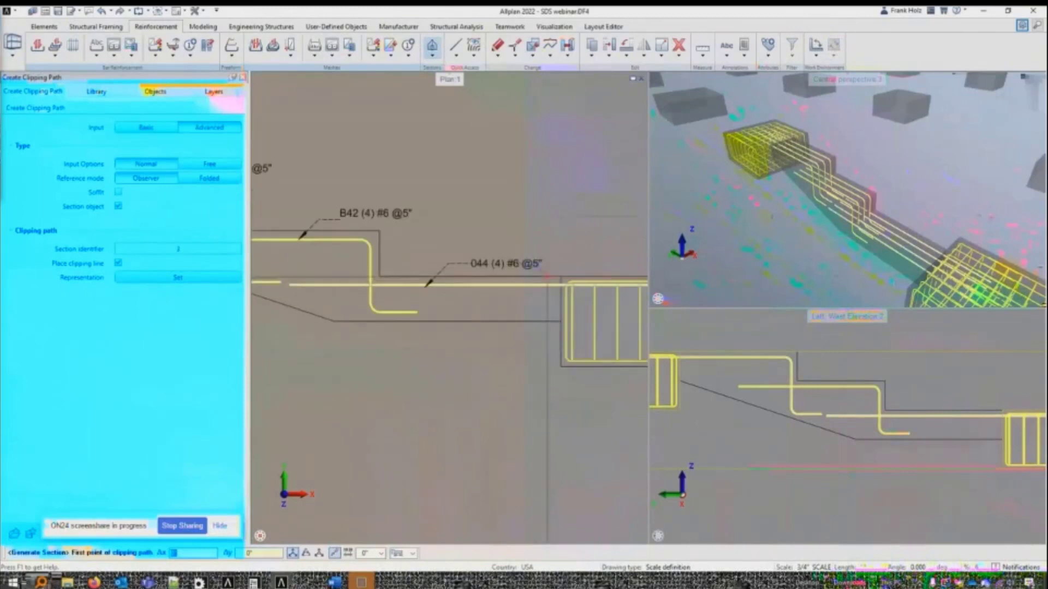
click(547, 276)
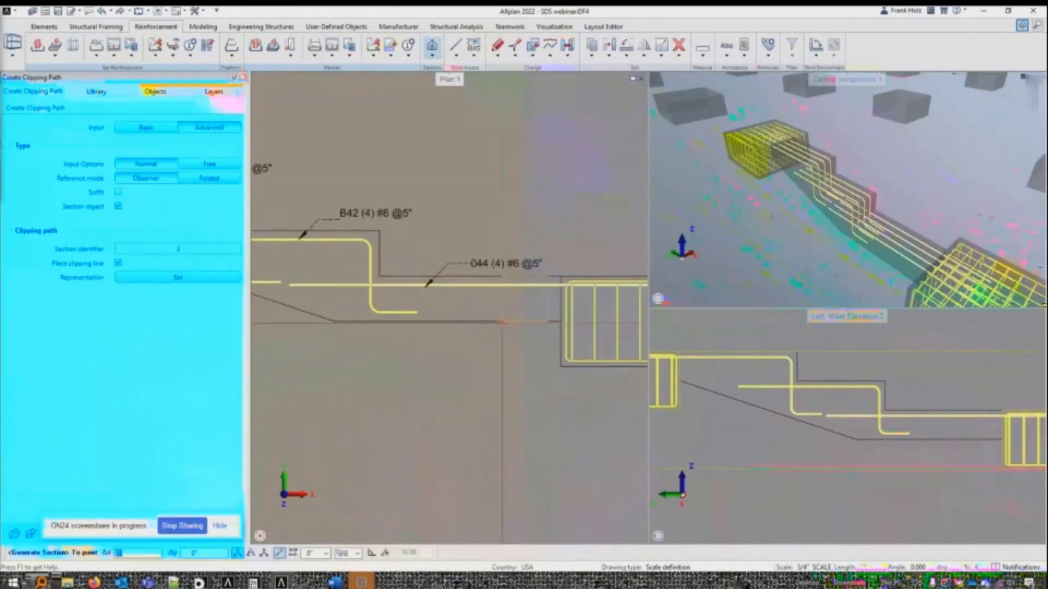
click(501, 322)
click(538, 256)
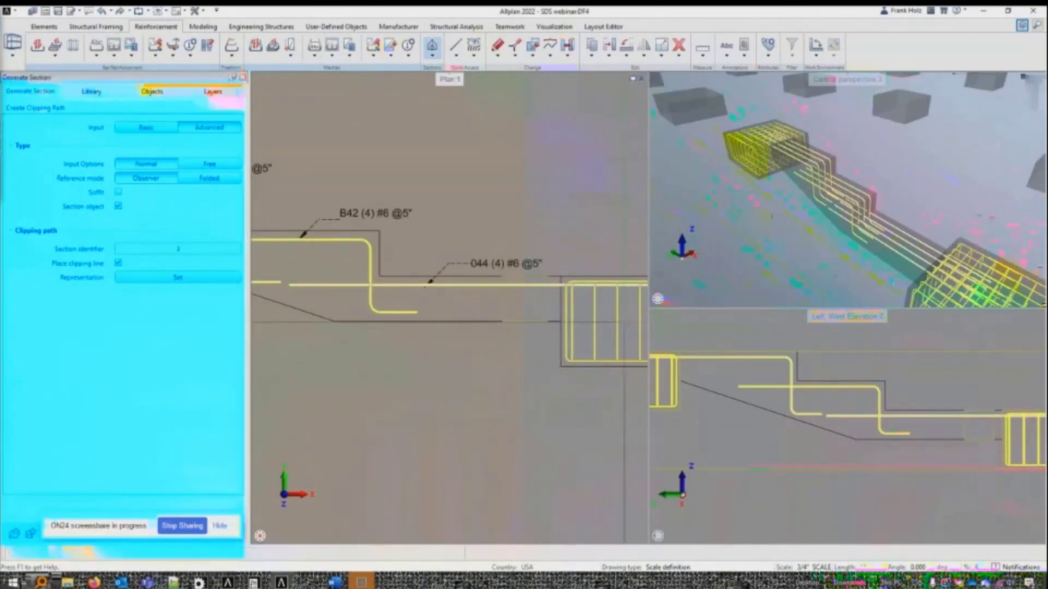
Step: Place section view 3 with its title in the free space below the beam elevation and finish generating sections
scroll(416, 352, down, 1)
middle_drag(374, 515, 434, 360)
click(433, 361)
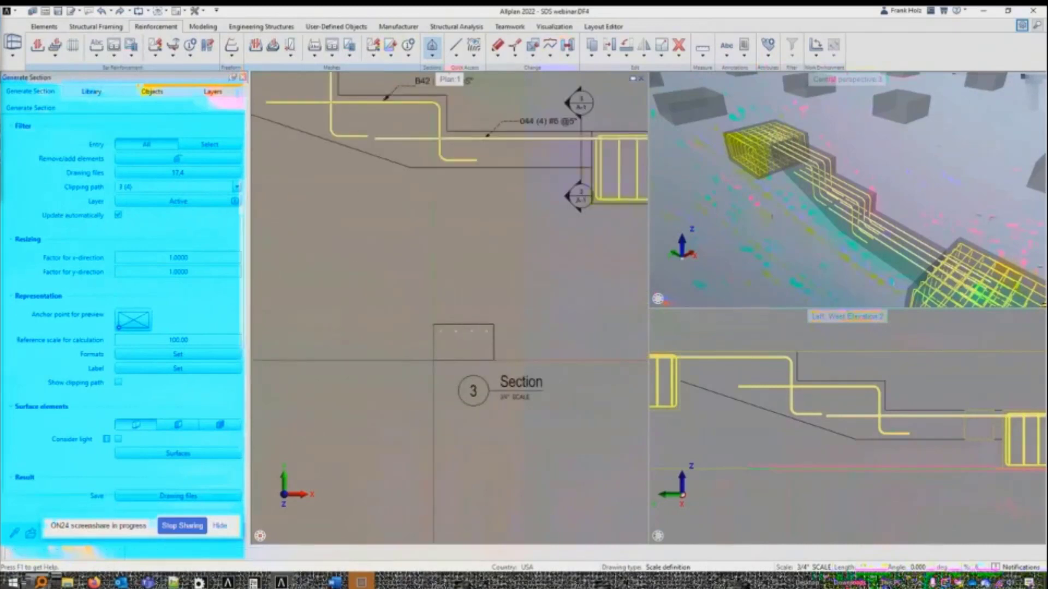
scroll(486, 348, up, 2)
scroll(434, 338, down, 3)
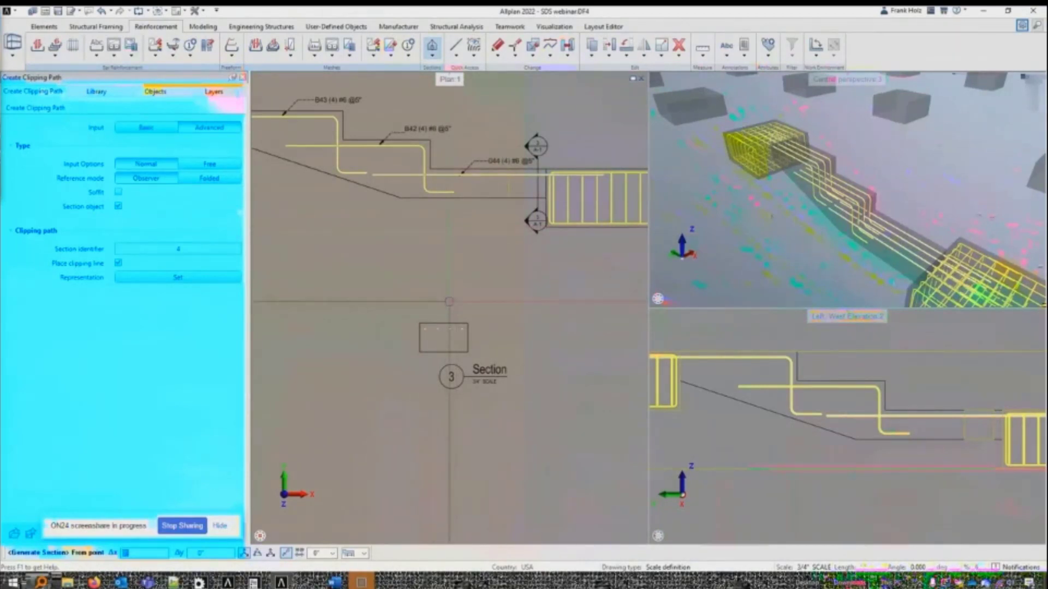
key(Escape)
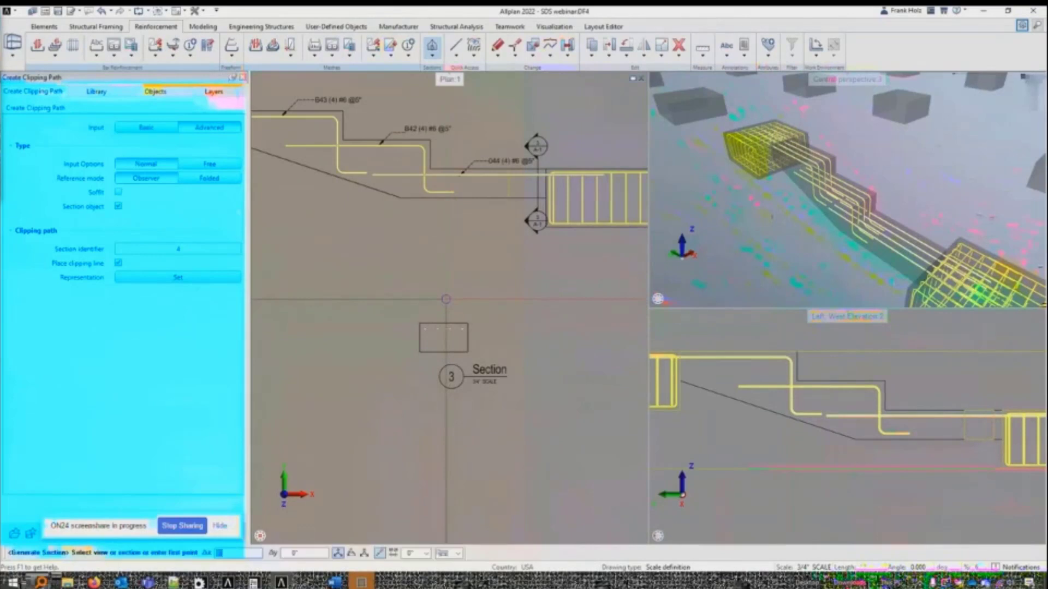
key(Escape)
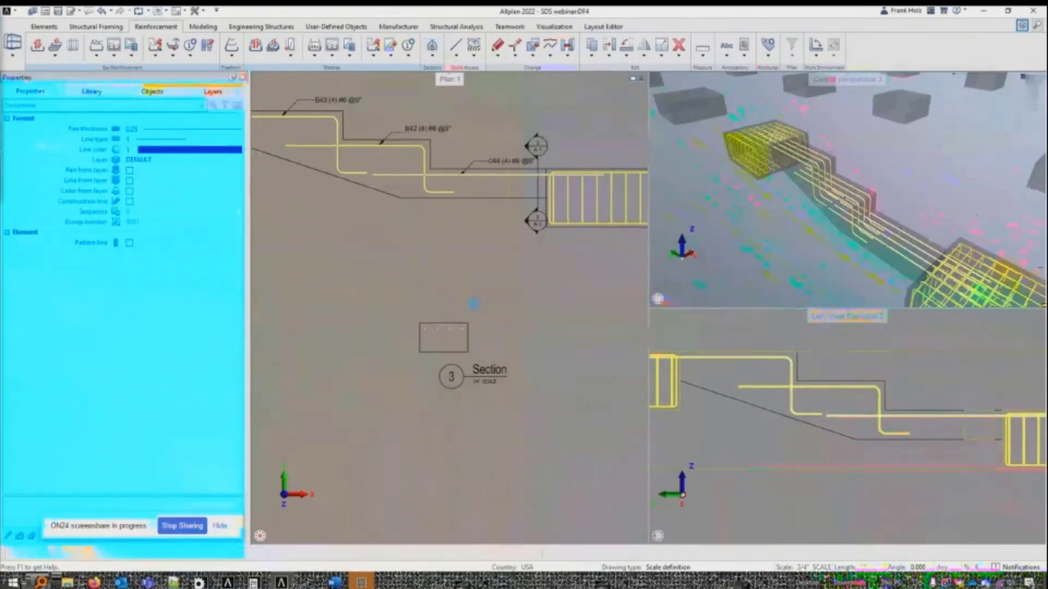
Step: Create a closed #3 stirrup with 1" concrete cover in section 3, expanded to adapt to the section's edges
key(b)
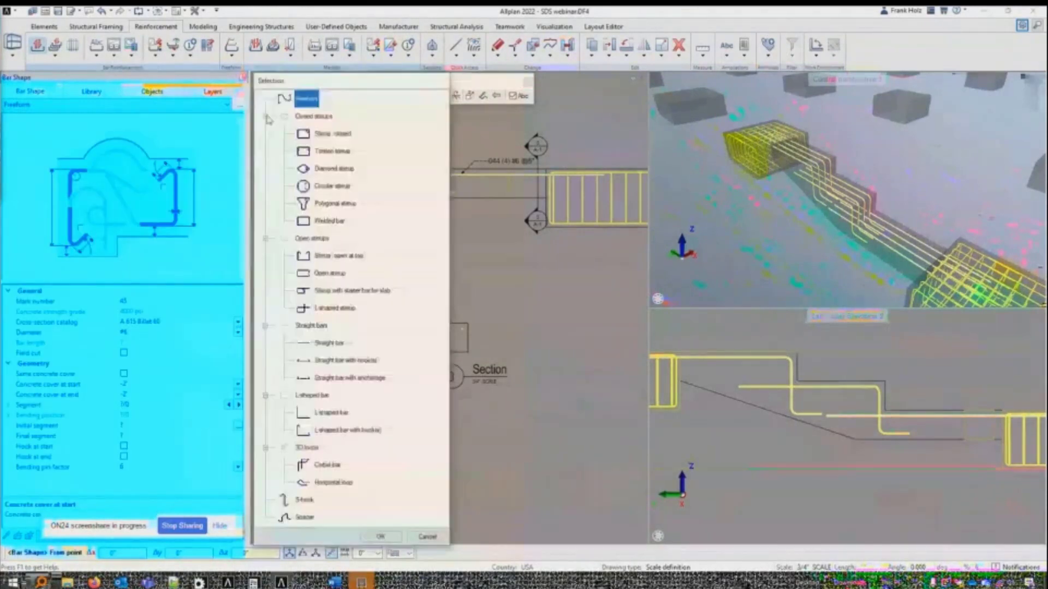
click(301, 136)
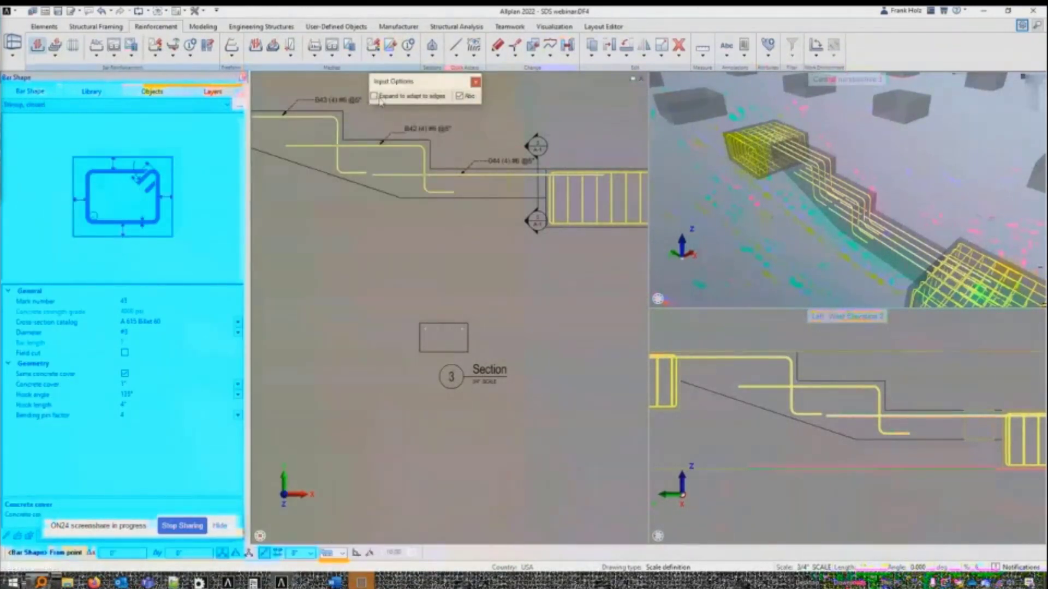
middle_drag(436, 300, 460, 366)
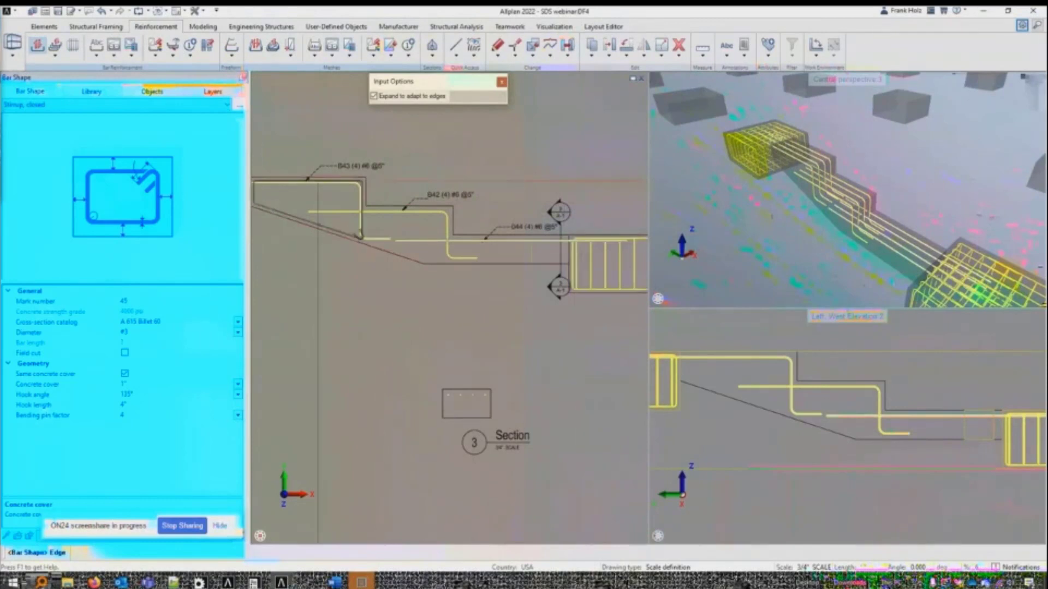
middle_drag(412, 316, 482, 325)
scroll(554, 426, up, 4)
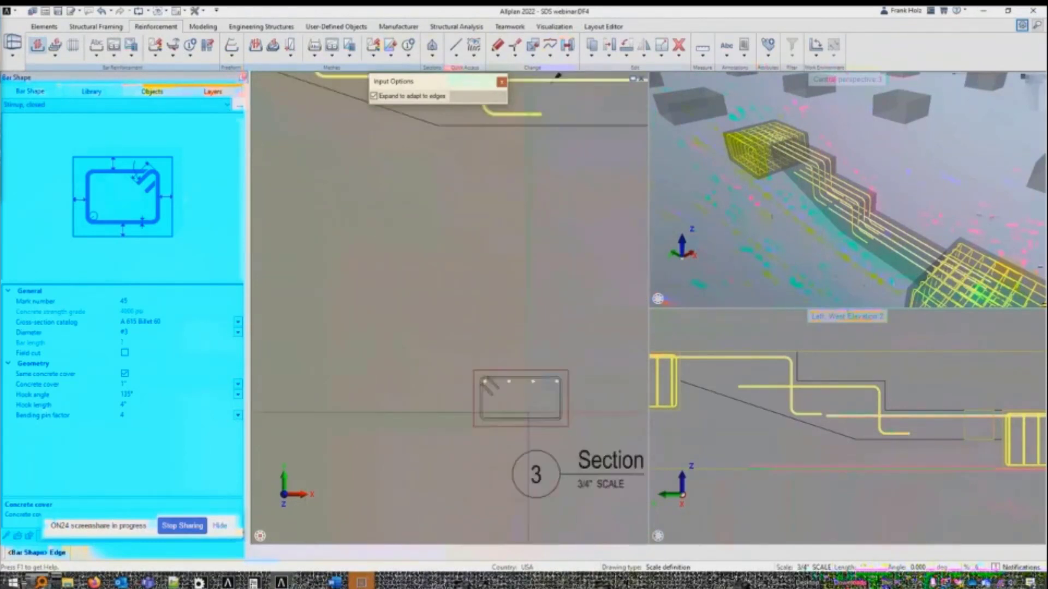
middle_drag(505, 407, 440, 396)
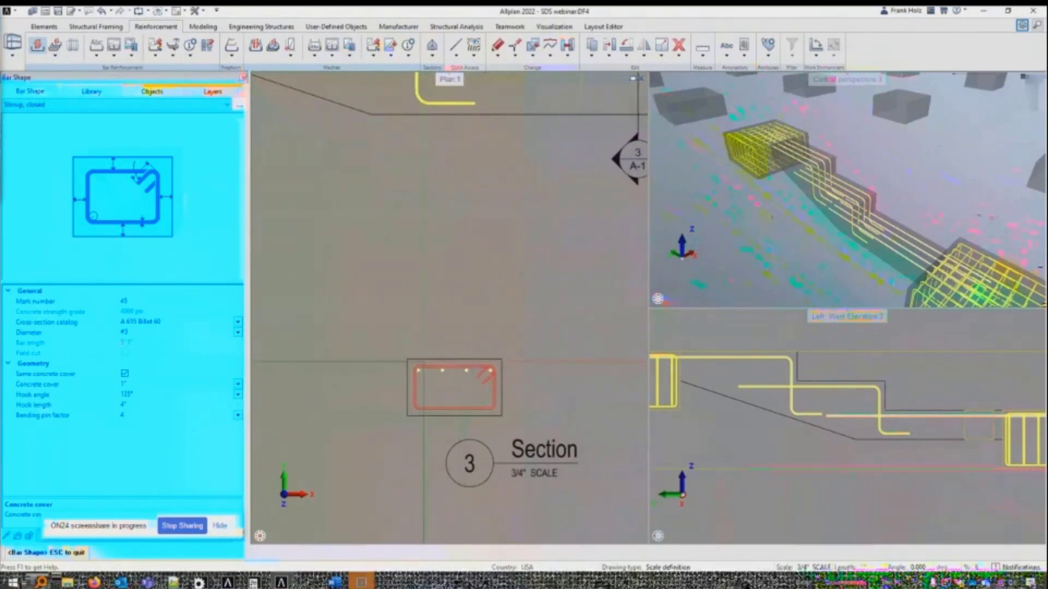
scroll(423, 361, down, 2)
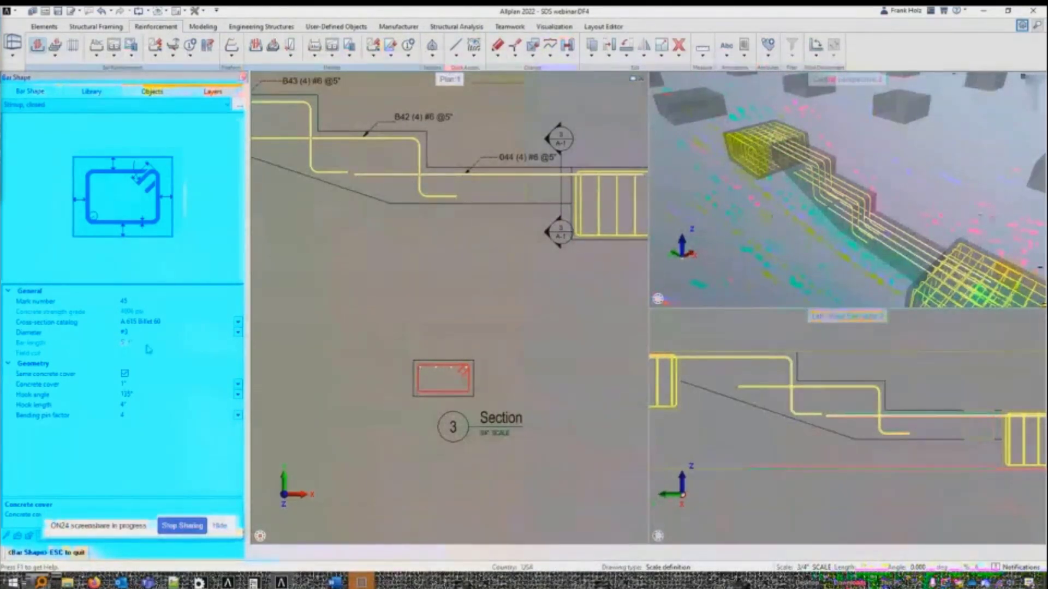
click(125, 373)
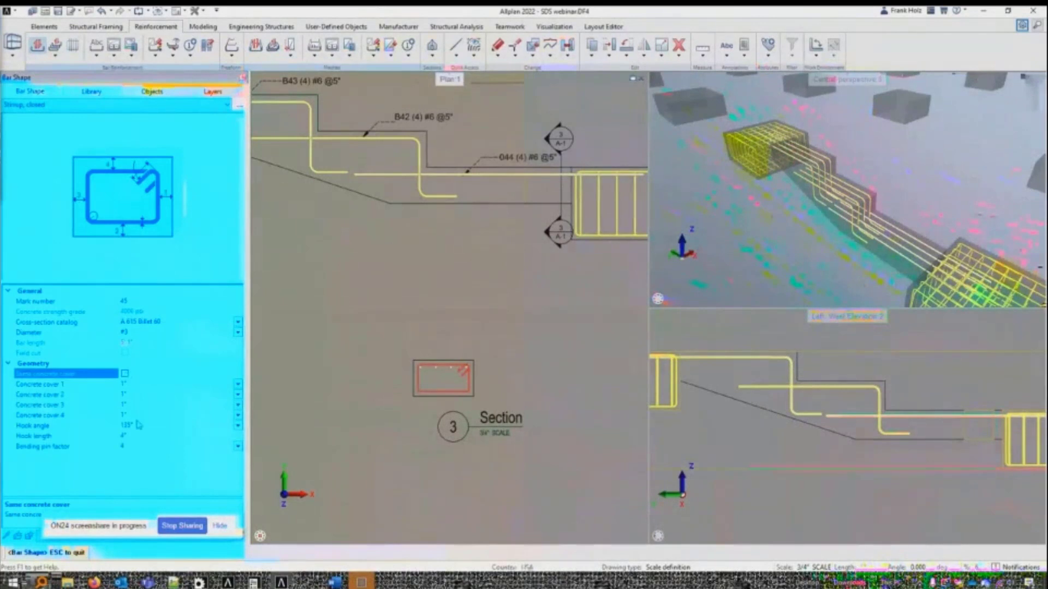
click(125, 374)
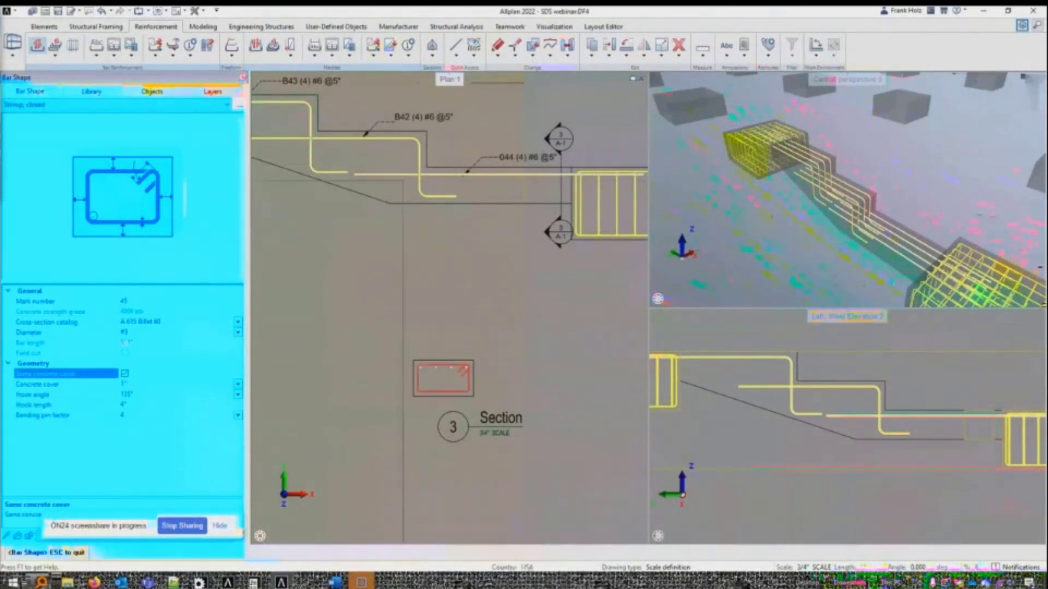
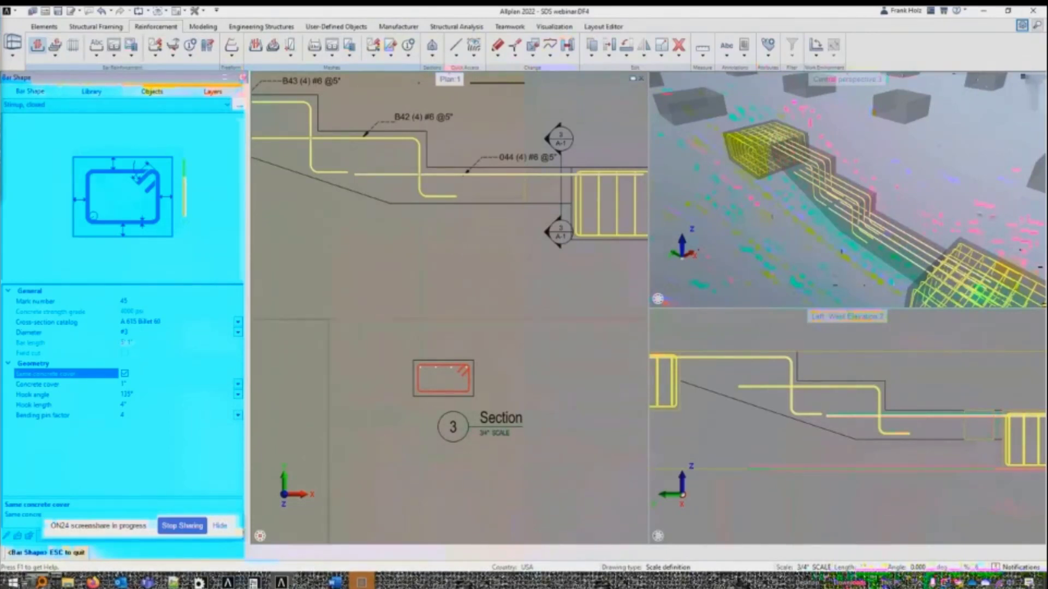
Step: Choose the closed stirrup in section 3 as the only bar for Sweep Bars Along Path
scroll(294, 394, down, 1)
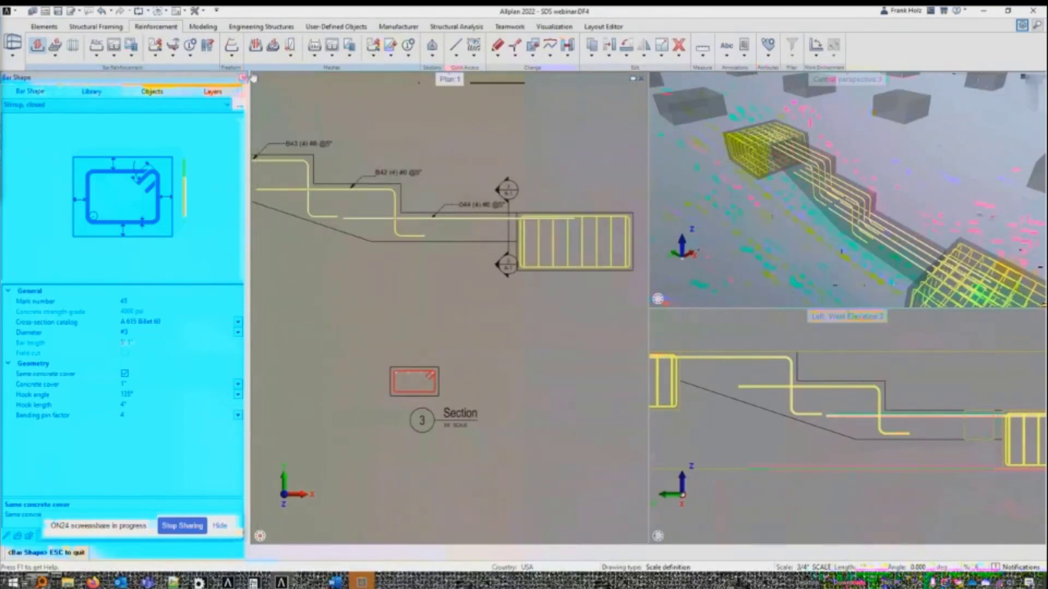
click(230, 58)
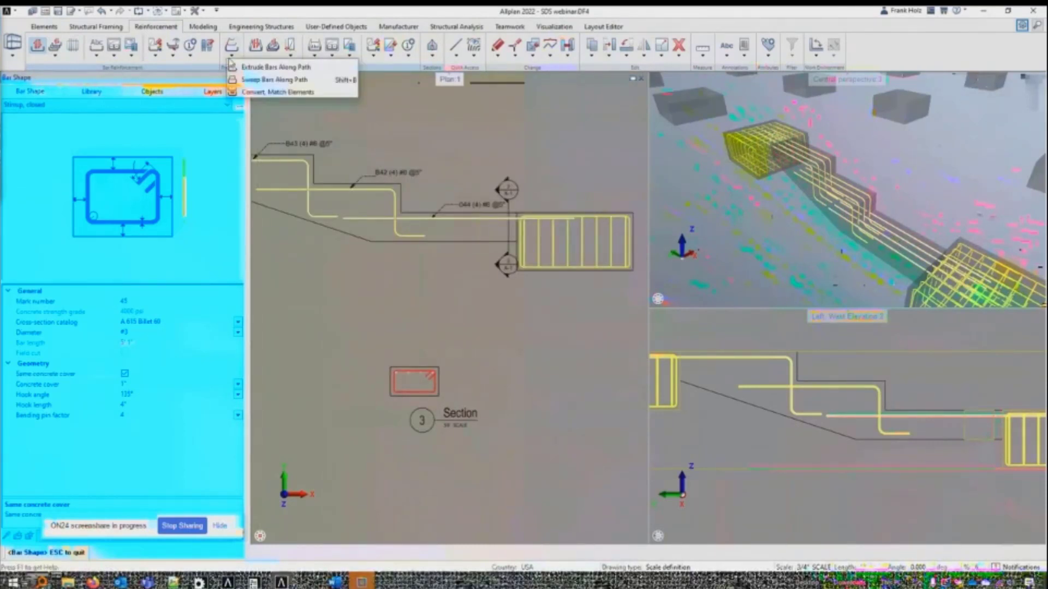
click(272, 80)
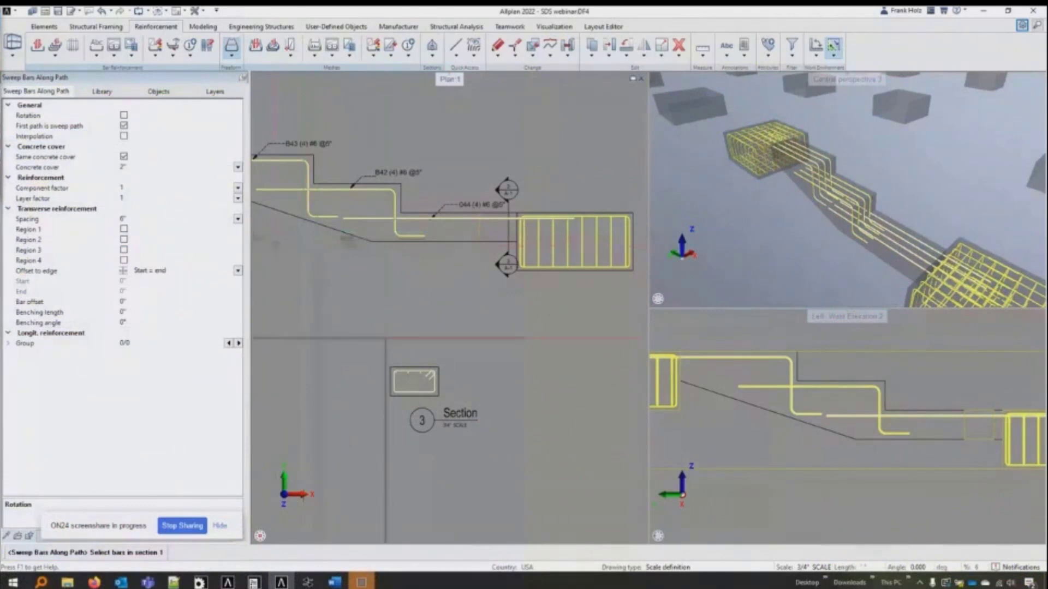
click(434, 384)
click(432, 383)
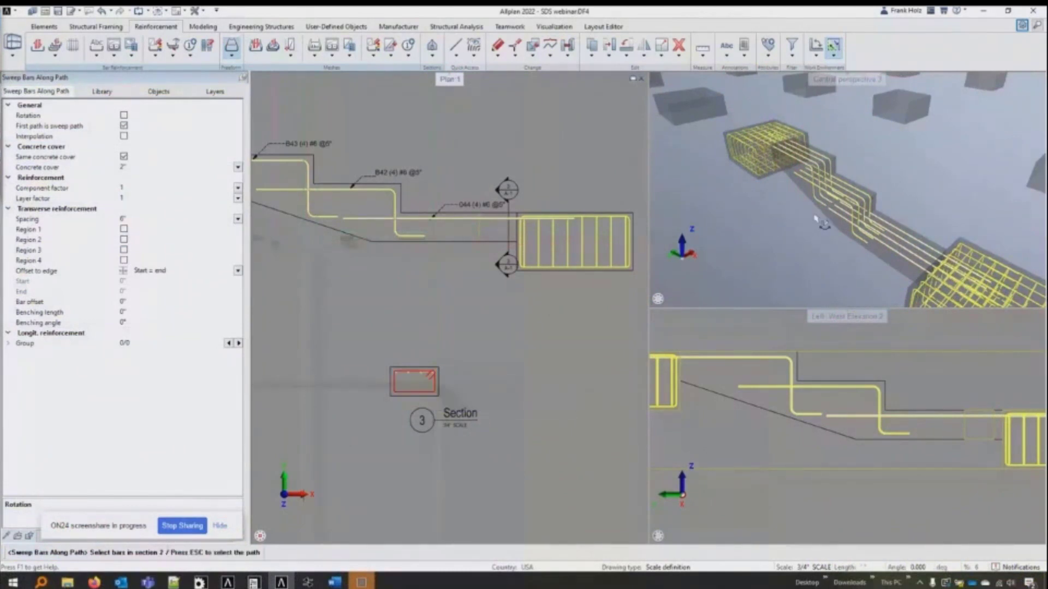
middle_drag(824, 224, 952, 150)
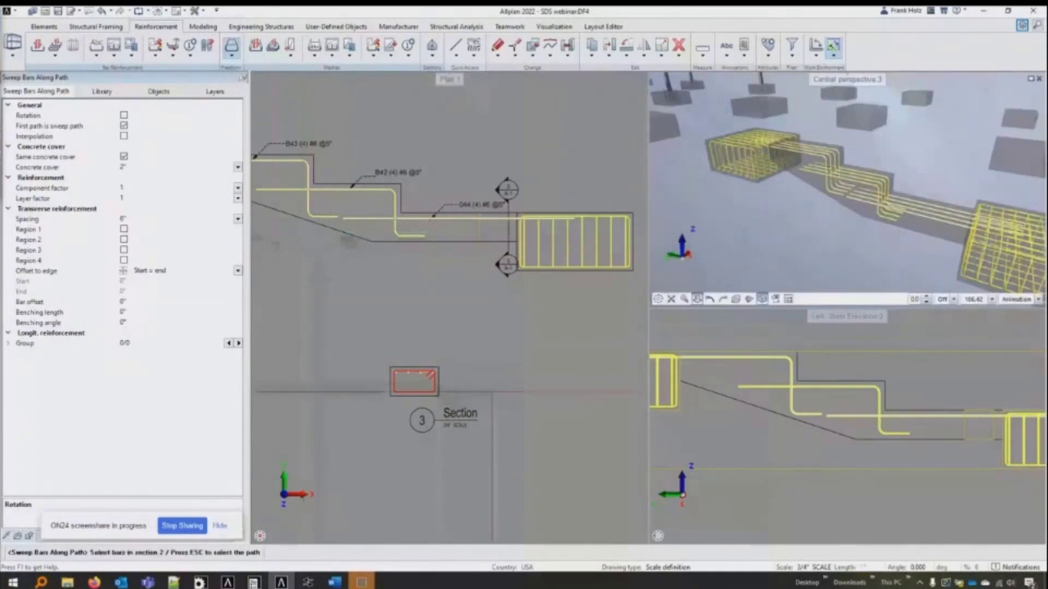
key(Escape)
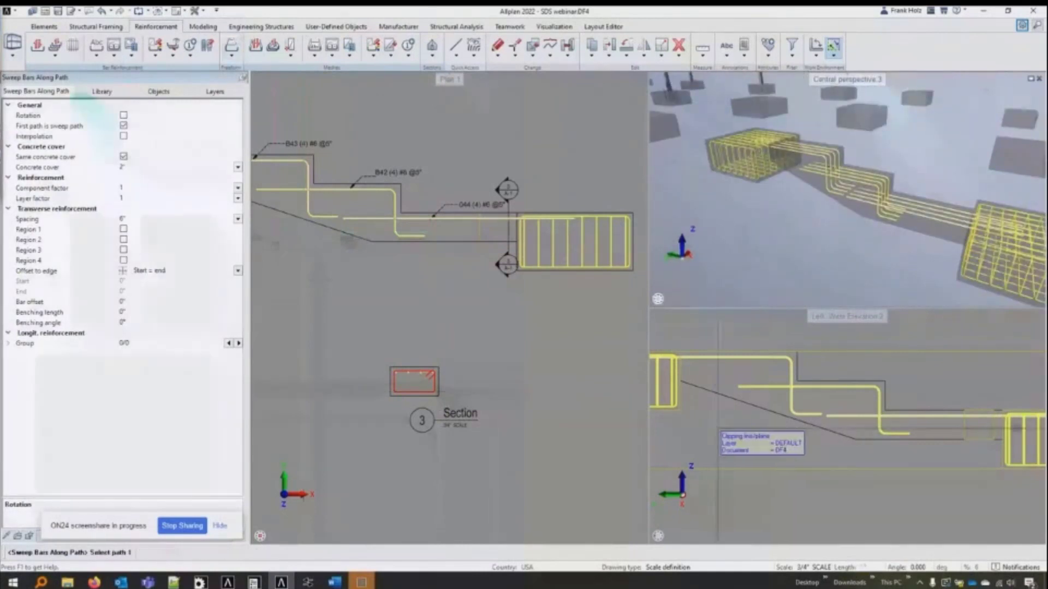
Step: Sweep the stirrup along the beam's bottom and stepped top edges at 6" spacing with 2" concrete cover, and finish the command
click(849, 436)
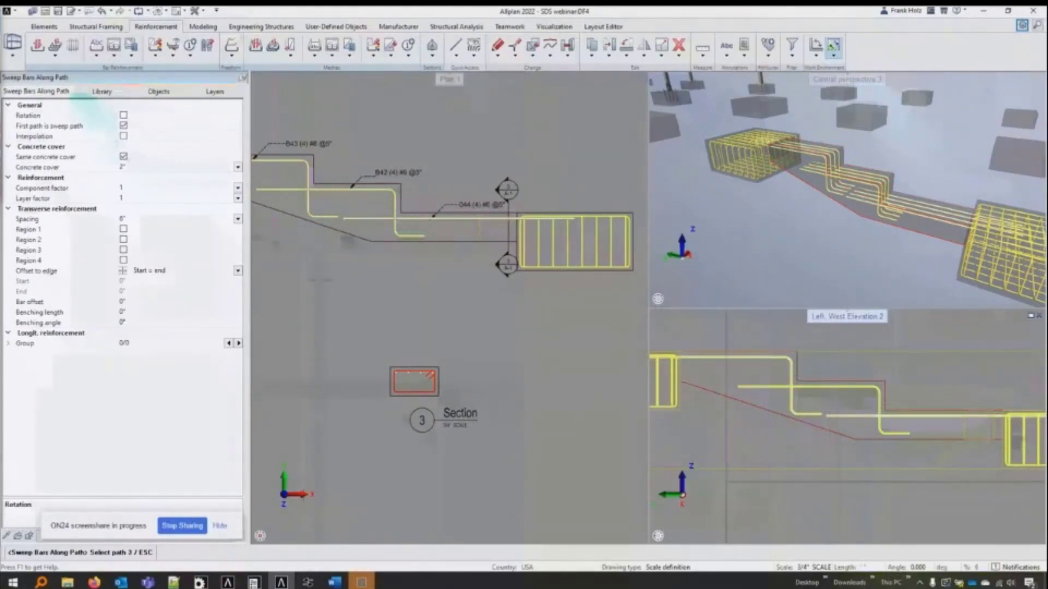
click(722, 482)
key(Escape)
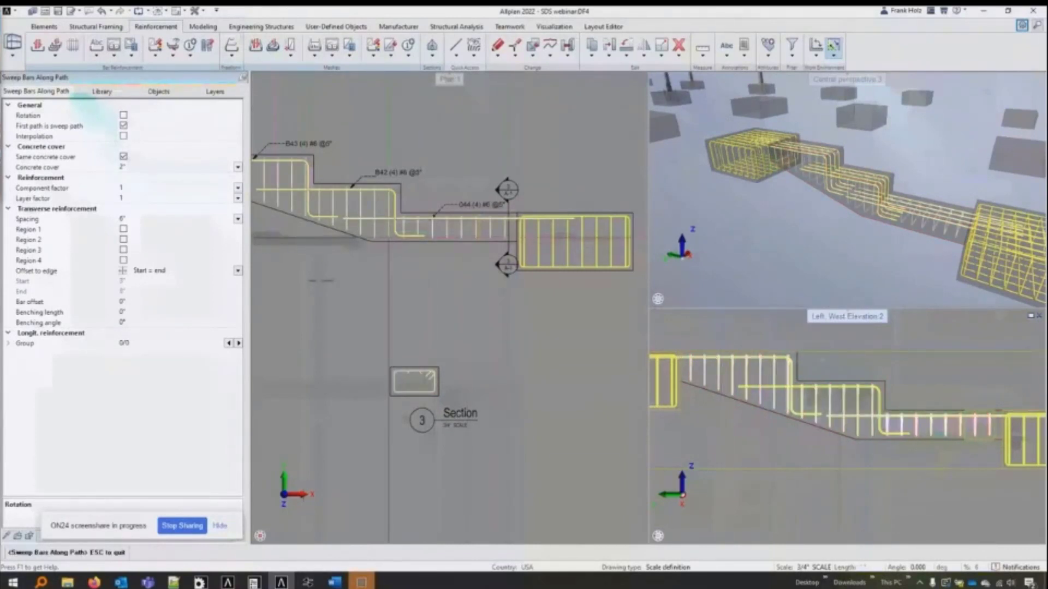
scroll(887, 192, up, 3)
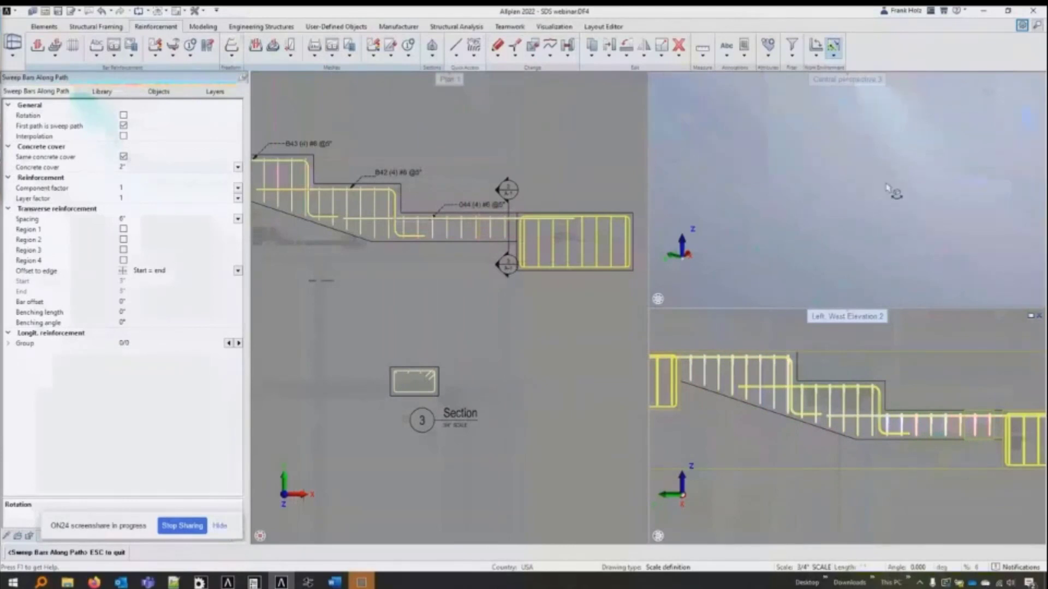
drag(836, 207, 725, 174)
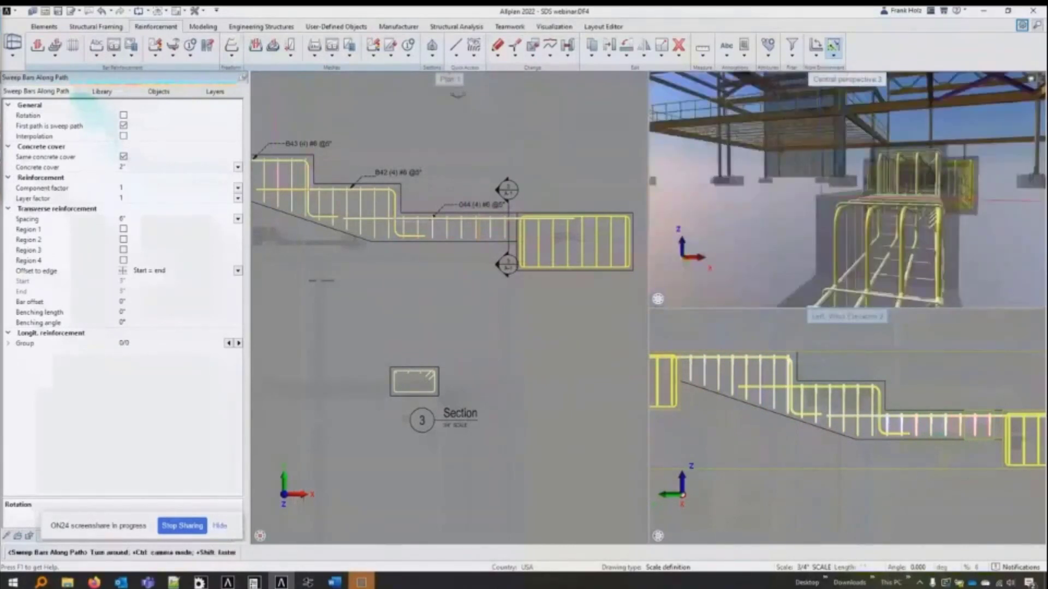
drag(457, 95, 816, 191)
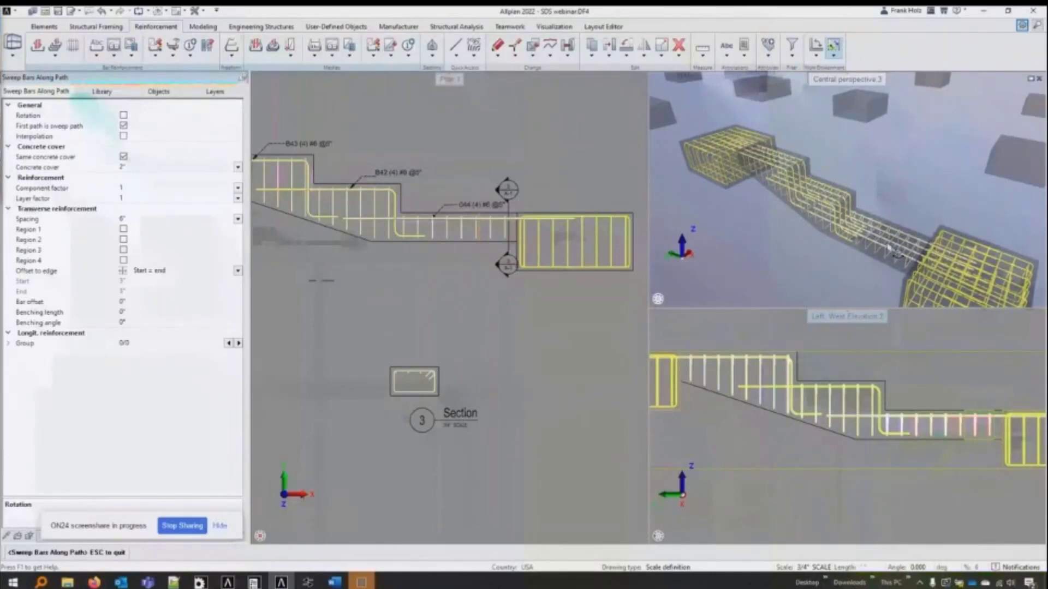
key(Escape)
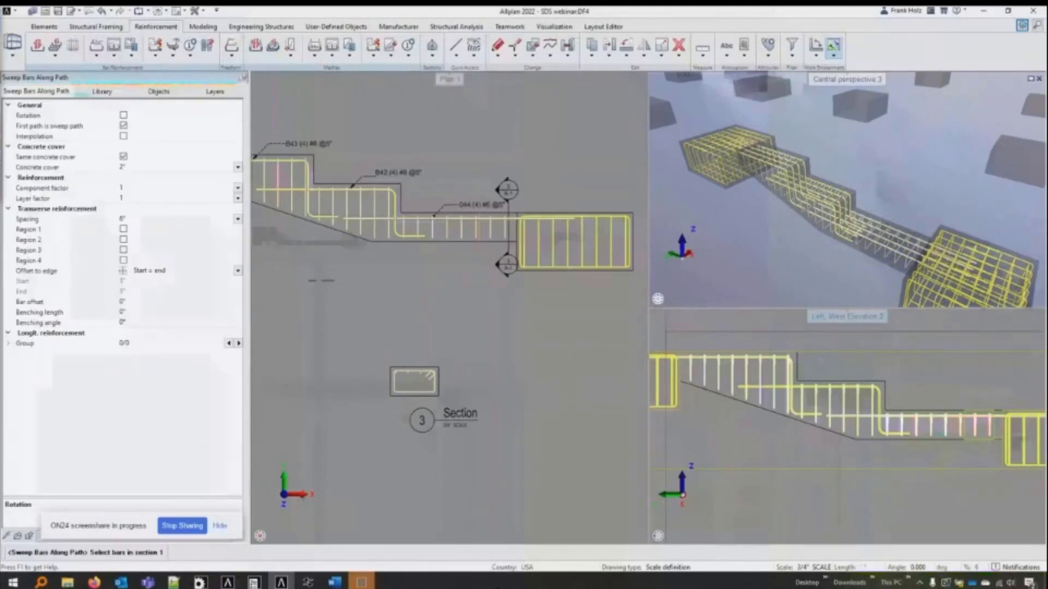
key(Escape)
Step: Examine the bar schedule's entries for the beam's bars and stirrups and the second bar list beside the plan
scroll(565, 426, down, 5)
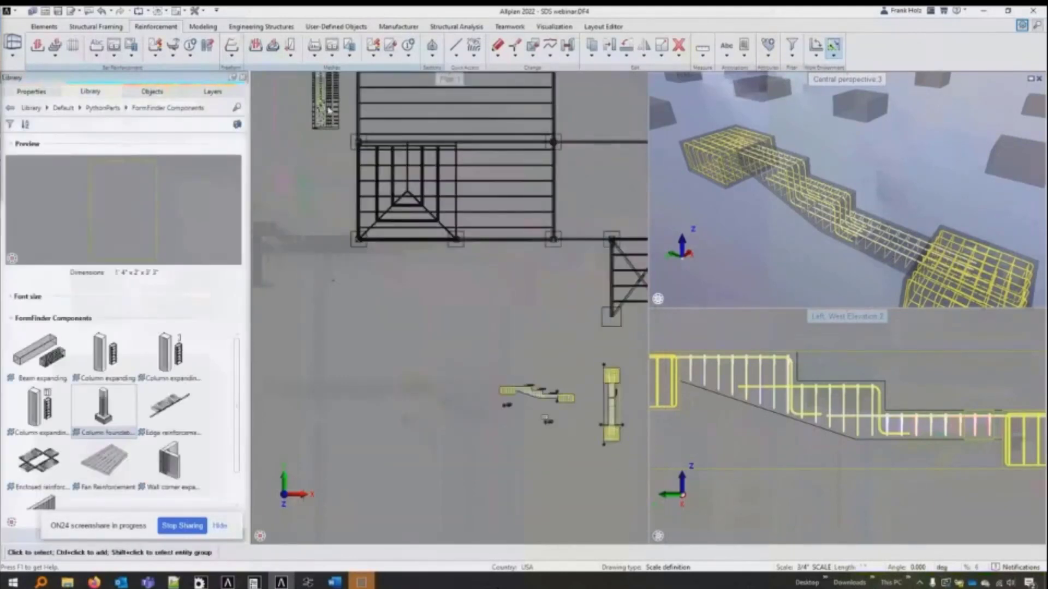
scroll(329, 109, up, 5)
middle_drag(363, 202, 427, 244)
scroll(427, 244, up, 1)
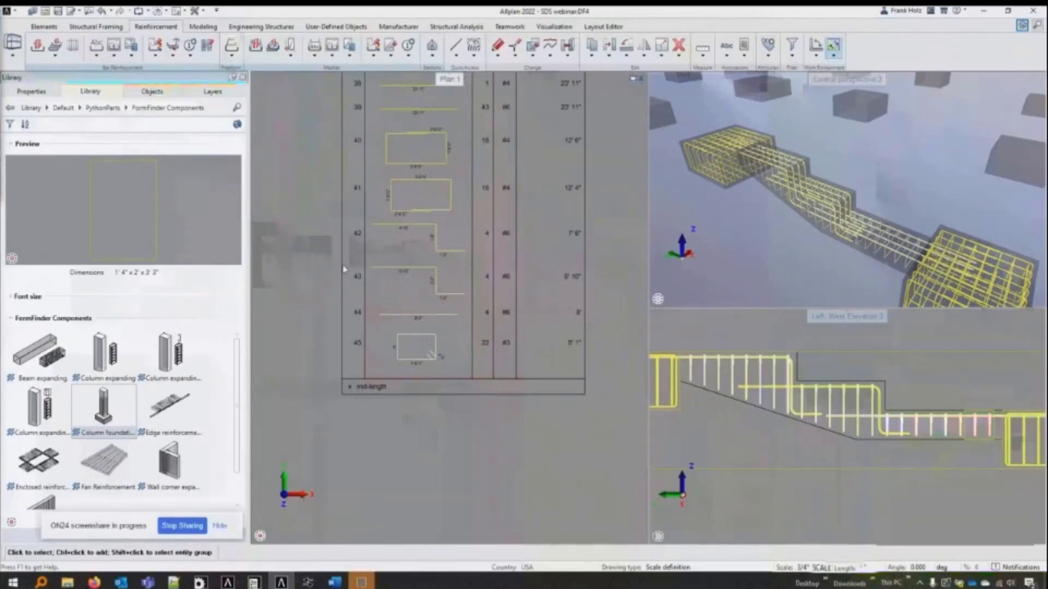
scroll(345, 264, down, 4)
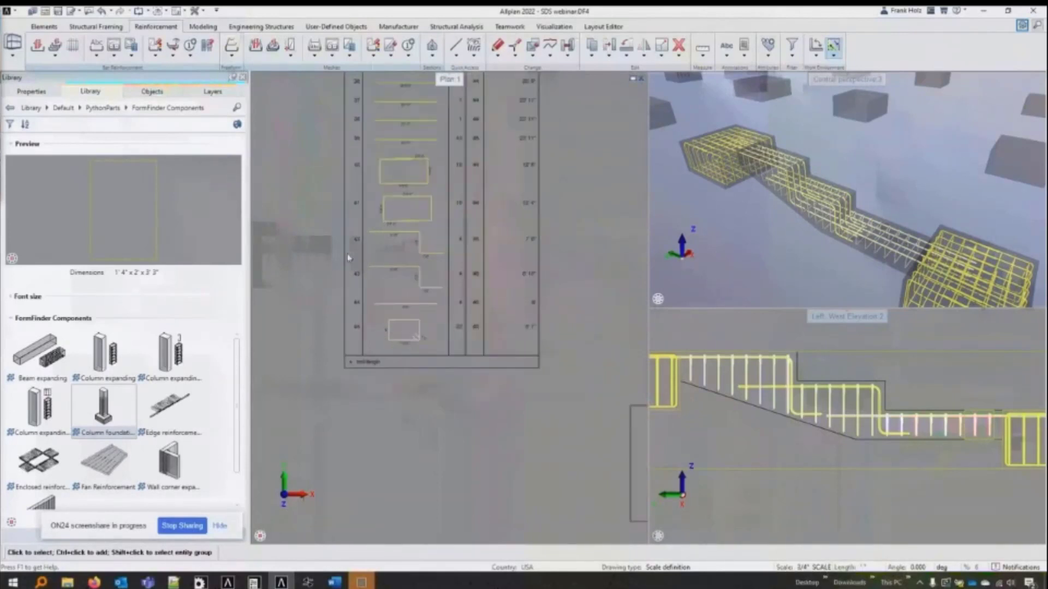
scroll(603, 195, down, 1)
middle_drag(603, 196, 270, 288)
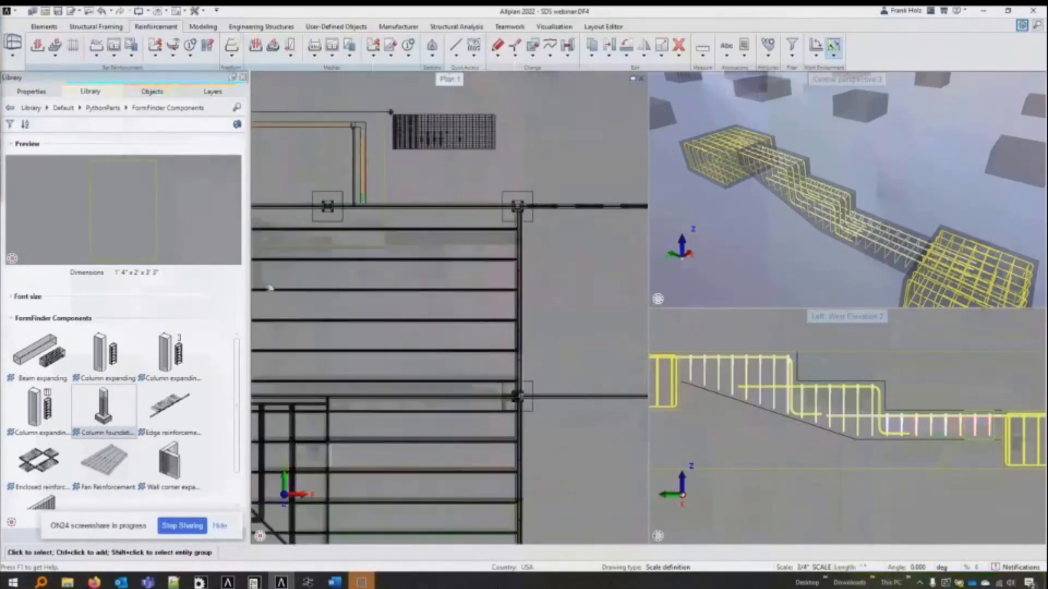
scroll(423, 131, up, 4)
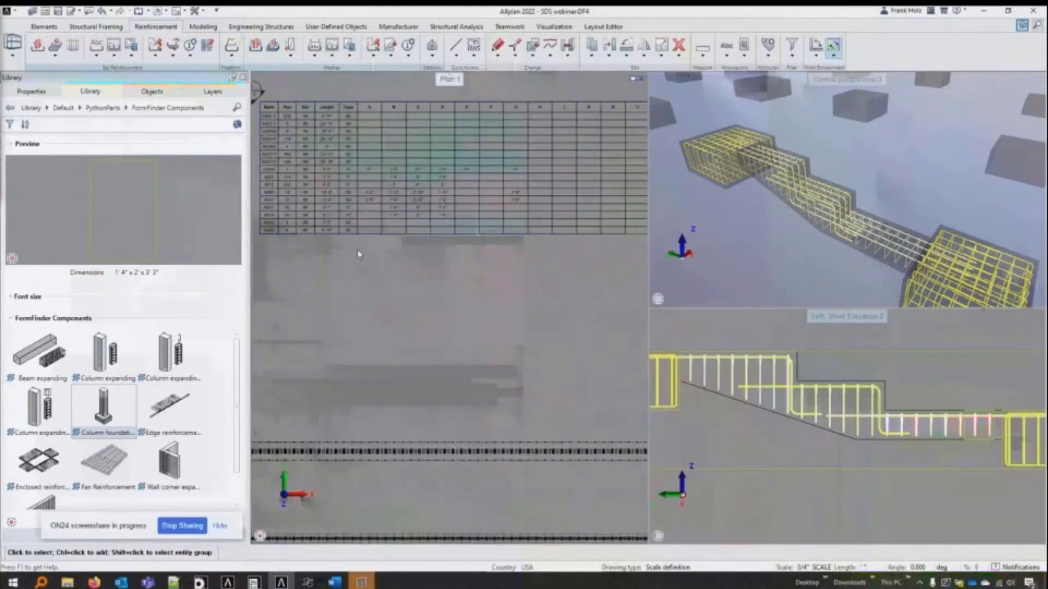
scroll(332, 111, down, 1)
scroll(331, 112, down, 8)
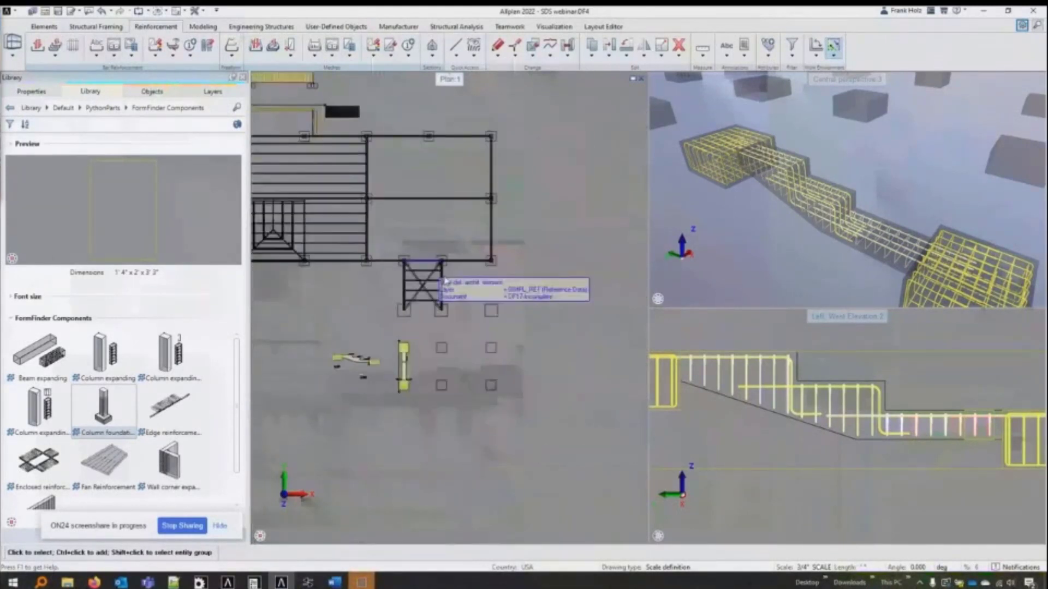
scroll(444, 281, up, 5)
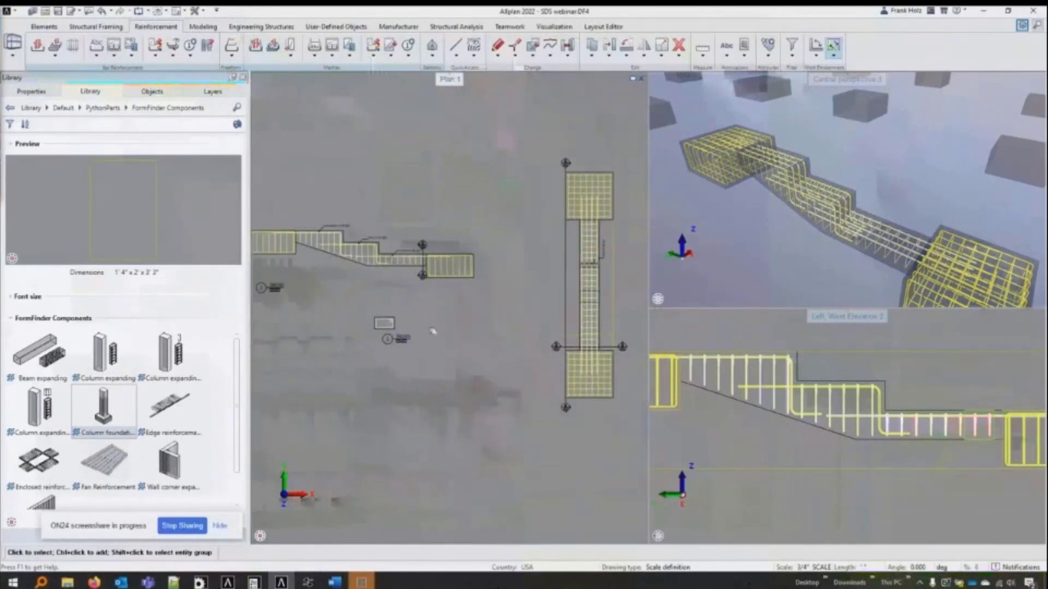
Step: Set the placement display mode of the vertical bars in the foundation at the beam's low end to show only the middle bar
middle_drag(432, 330, 441, 333)
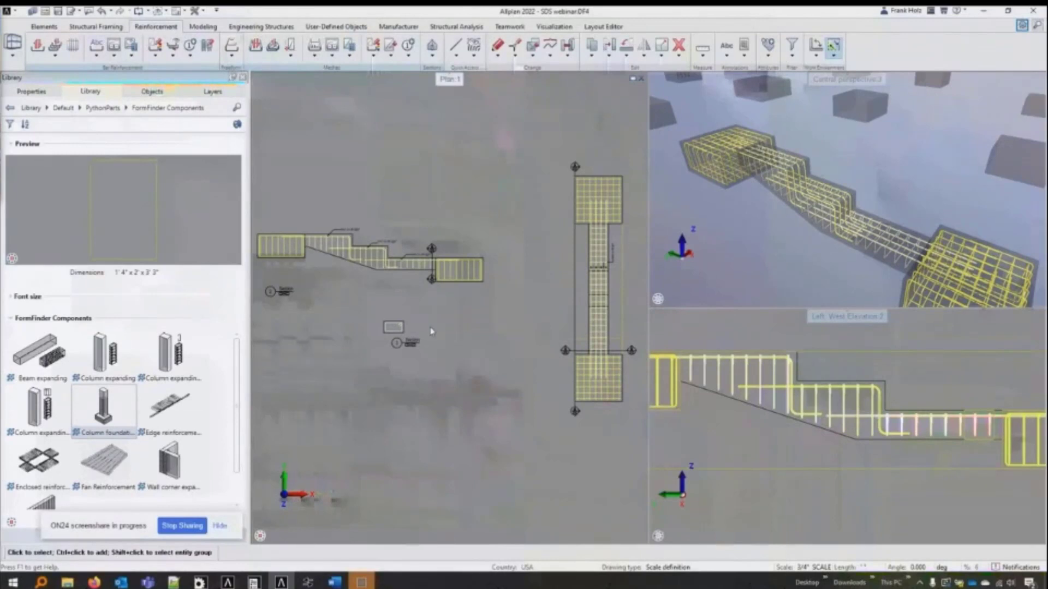
scroll(370, 326, up, 3)
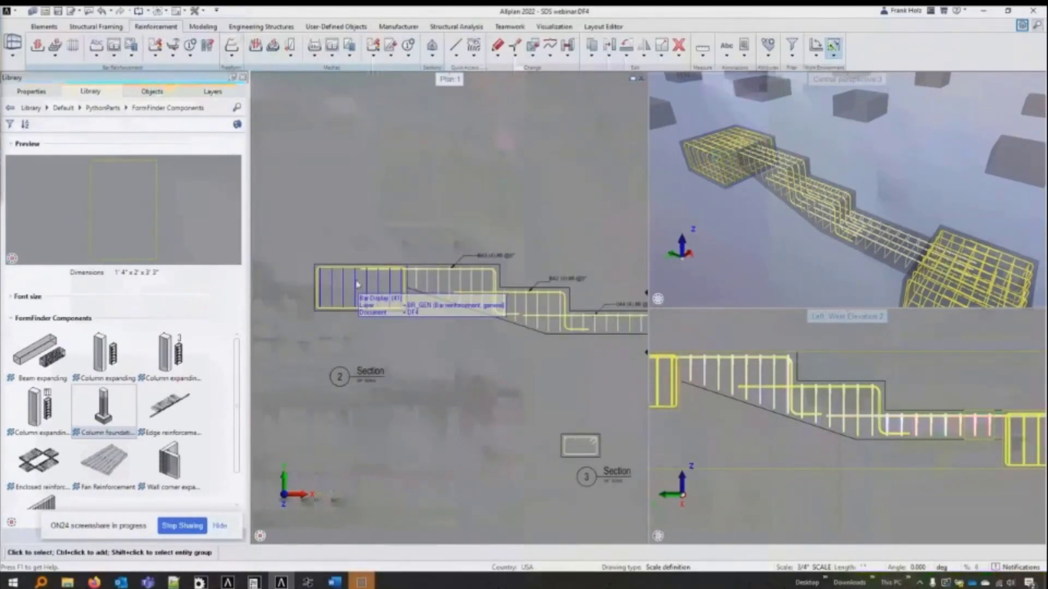
right_click(357, 285)
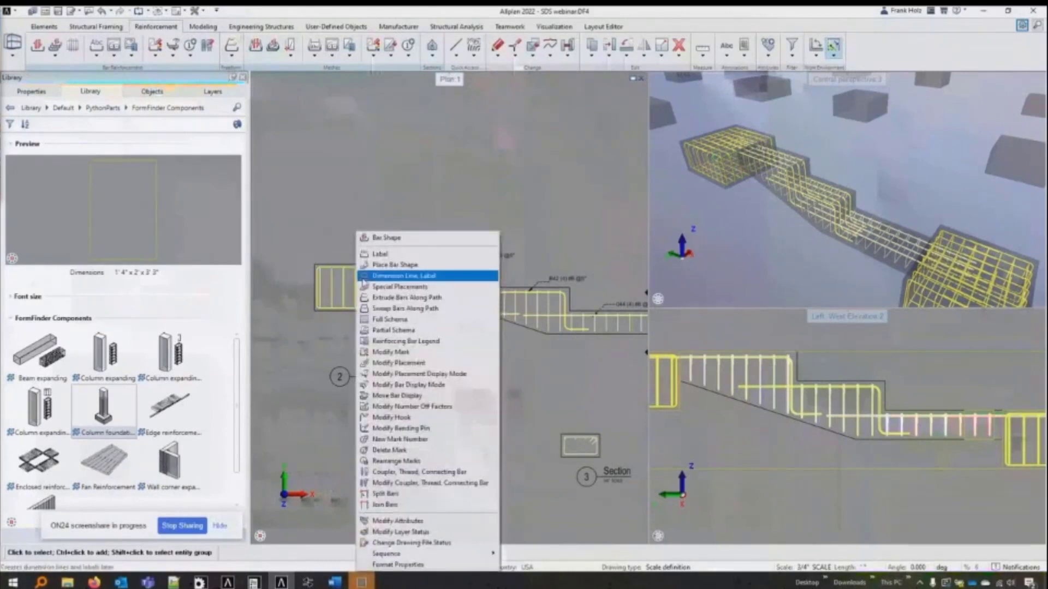
click(382, 375)
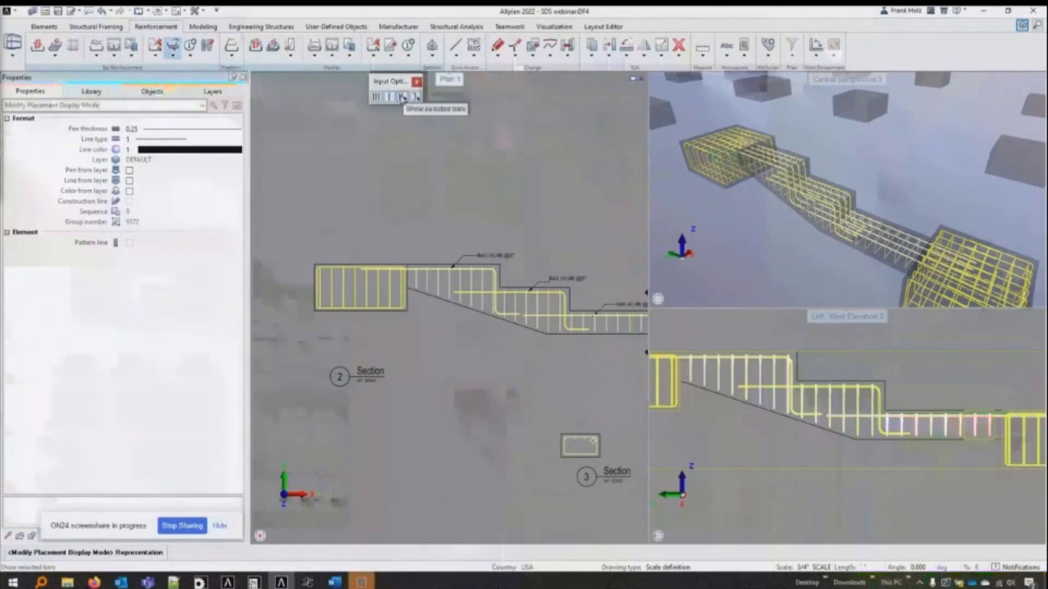
click(392, 98)
mouse_move(559, 292)
middle_down()
mouse_move(513, 262)
mouse_move(408, 248)
middle_up()
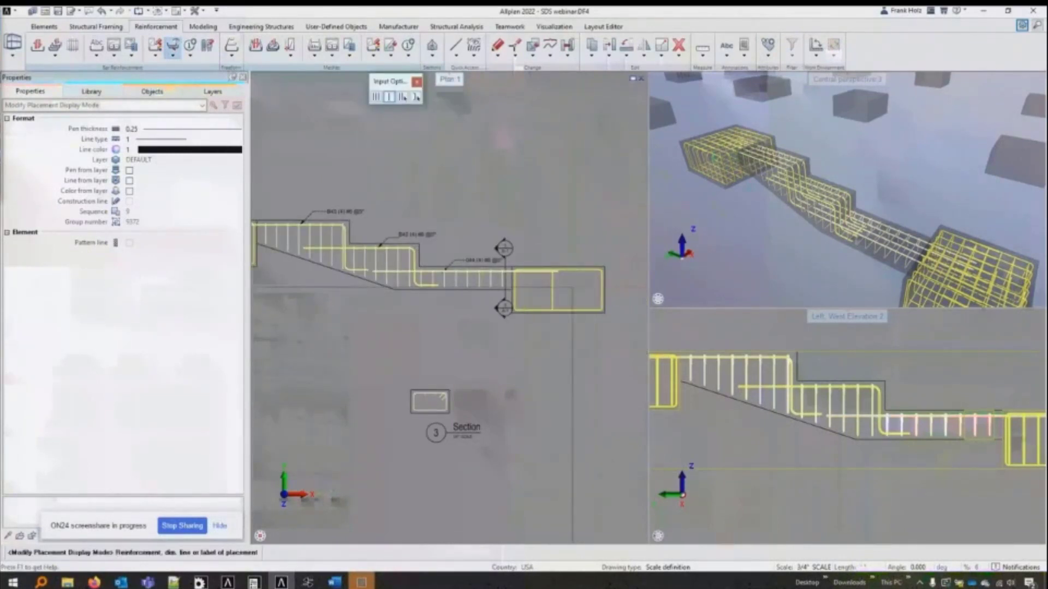
key(Escape)
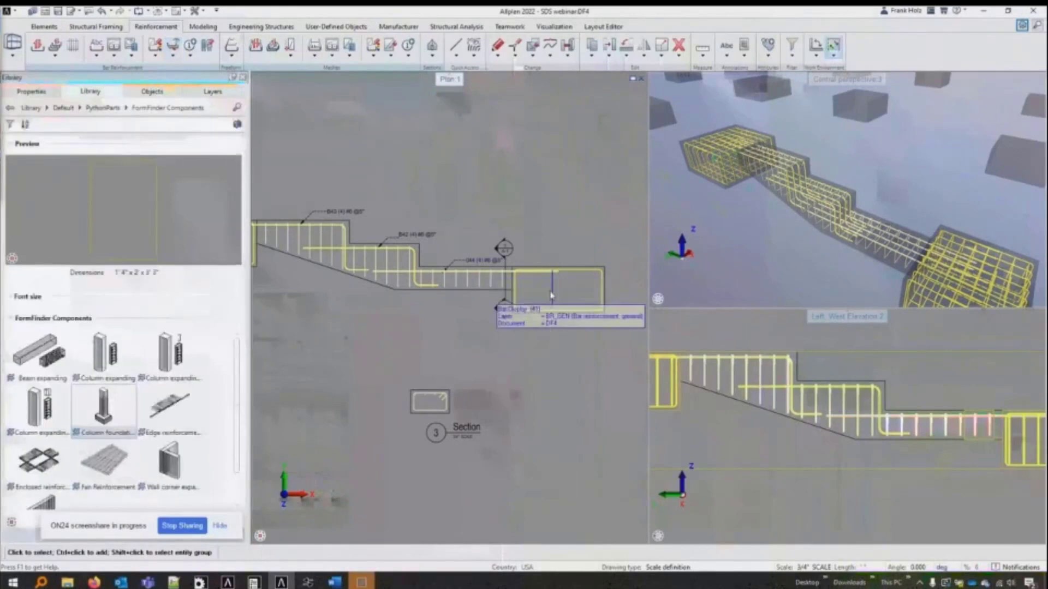
Step: Add a dimension line through the vertical bars in the low-end foundation of section 2, with a bar label and long-slash leader above it
right_click(551, 295)
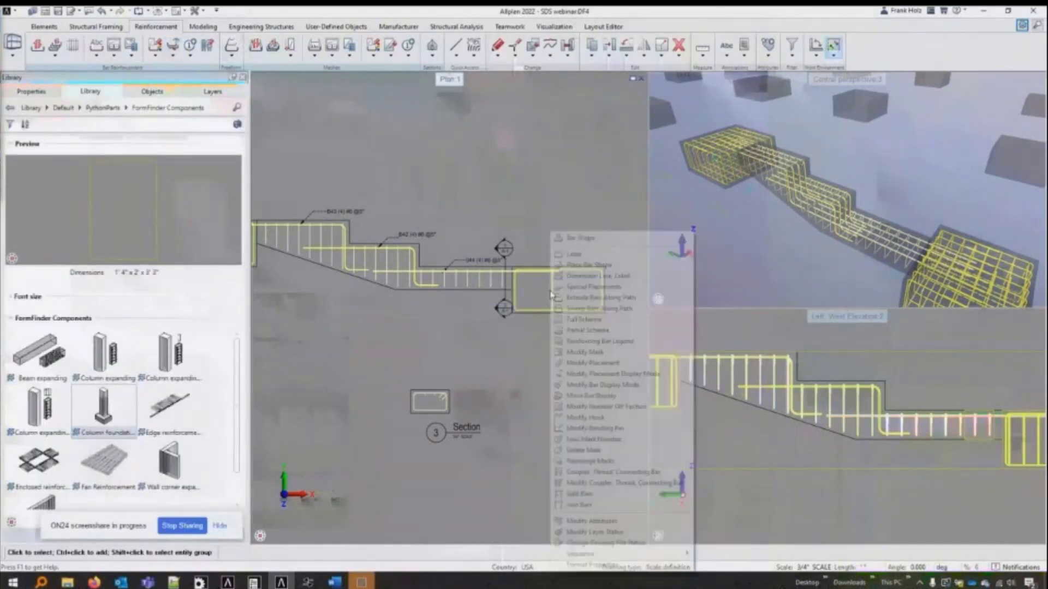
click(578, 273)
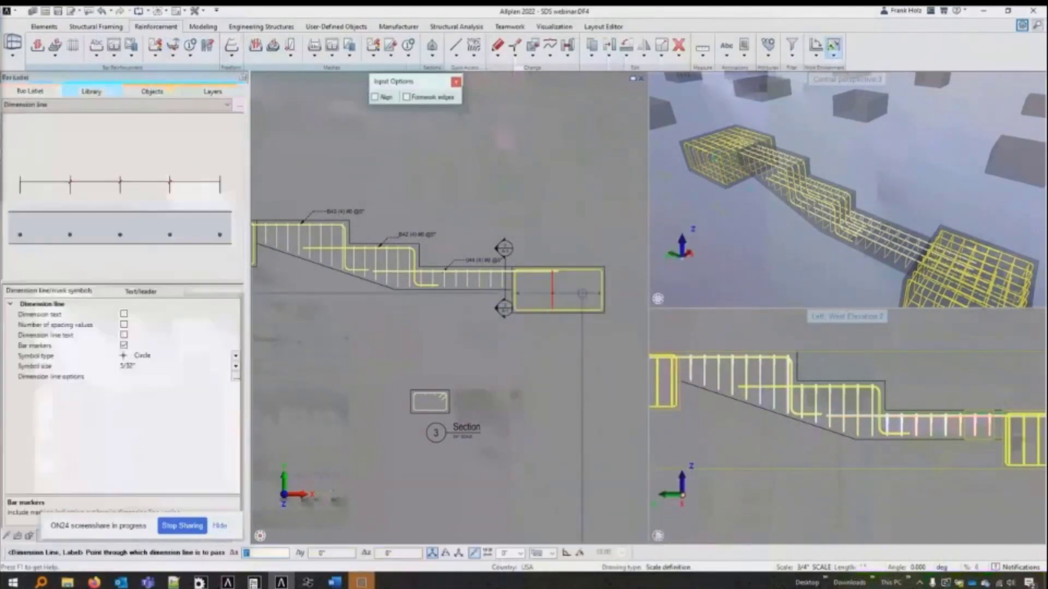
scroll(582, 293, up, 3)
click(584, 308)
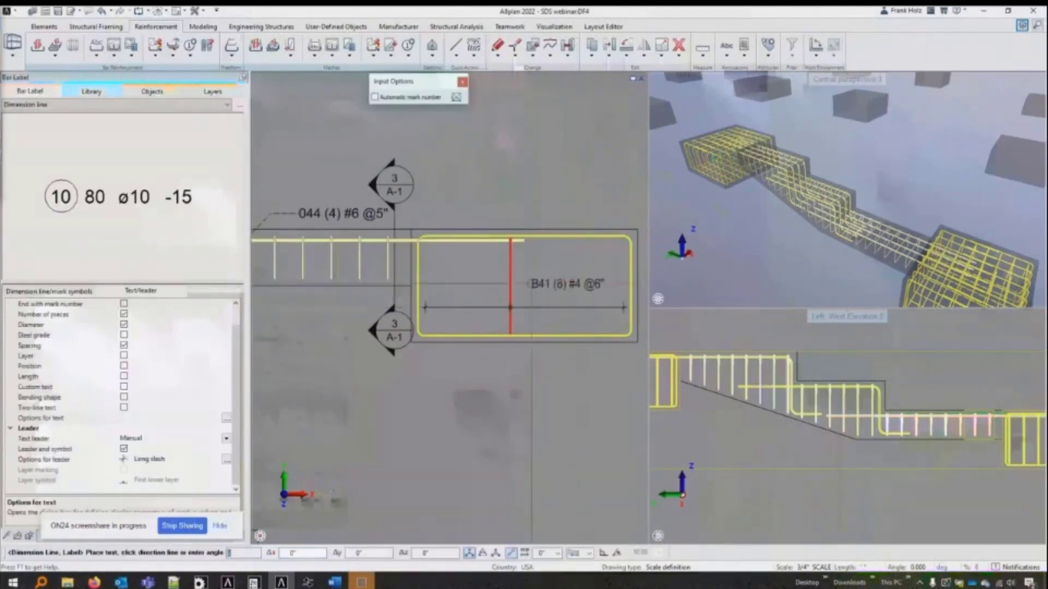
click(546, 288)
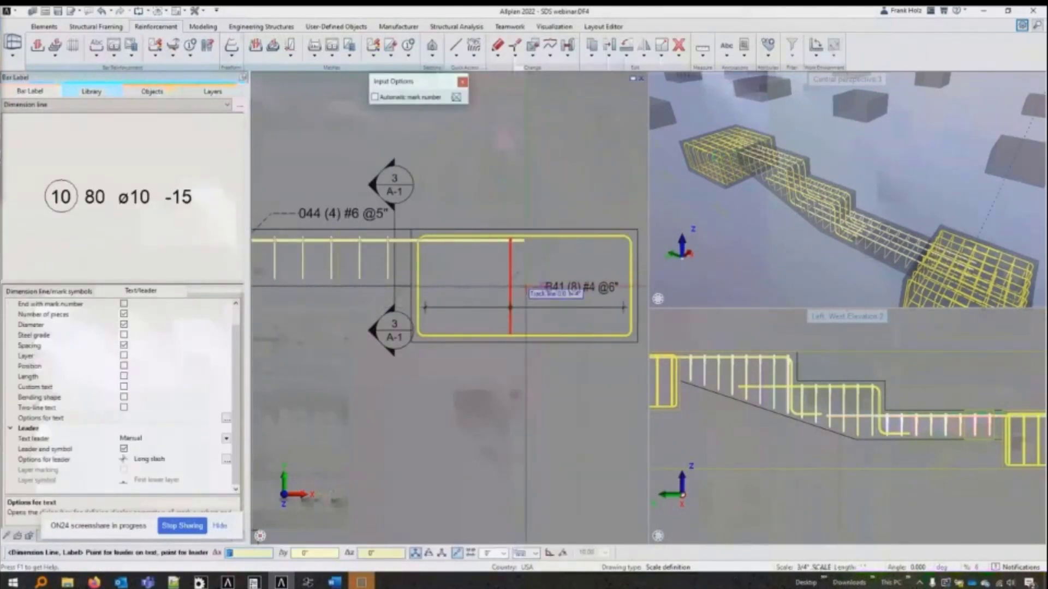
click(527, 307)
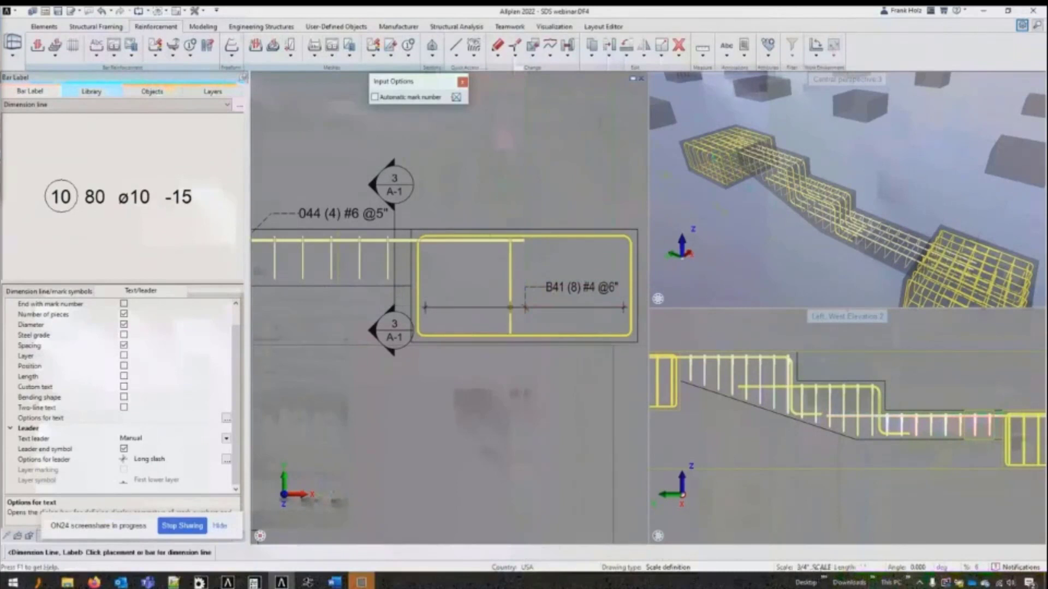
Step: Add a matching dimension line, bar label and leader for the vertical bars in the high-end foundation of section 2, and finish the command
scroll(613, 347, down, 3)
click(364, 303)
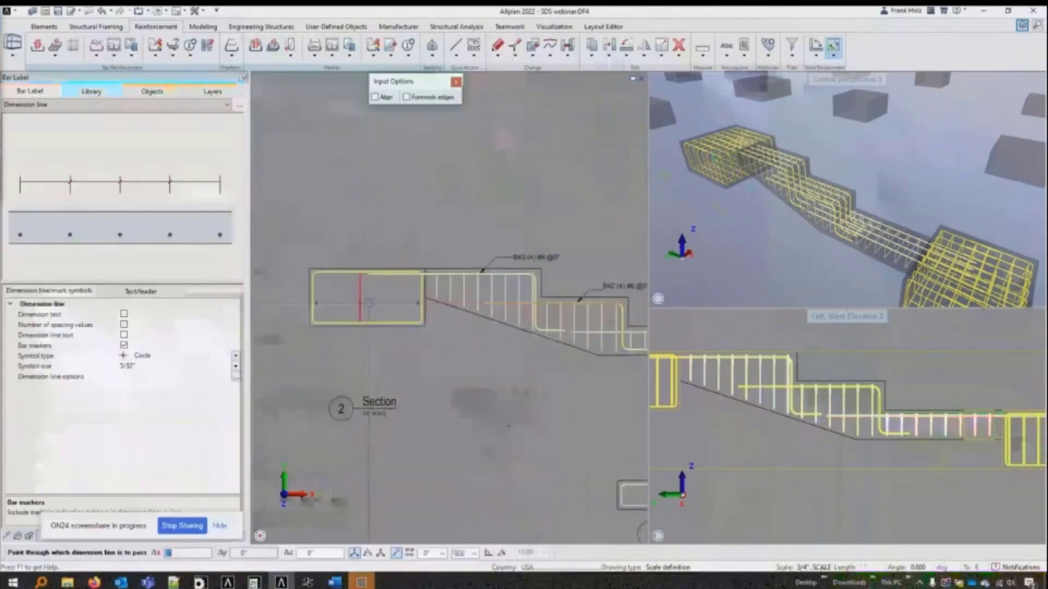
scroll(370, 304, up, 3)
click(397, 314)
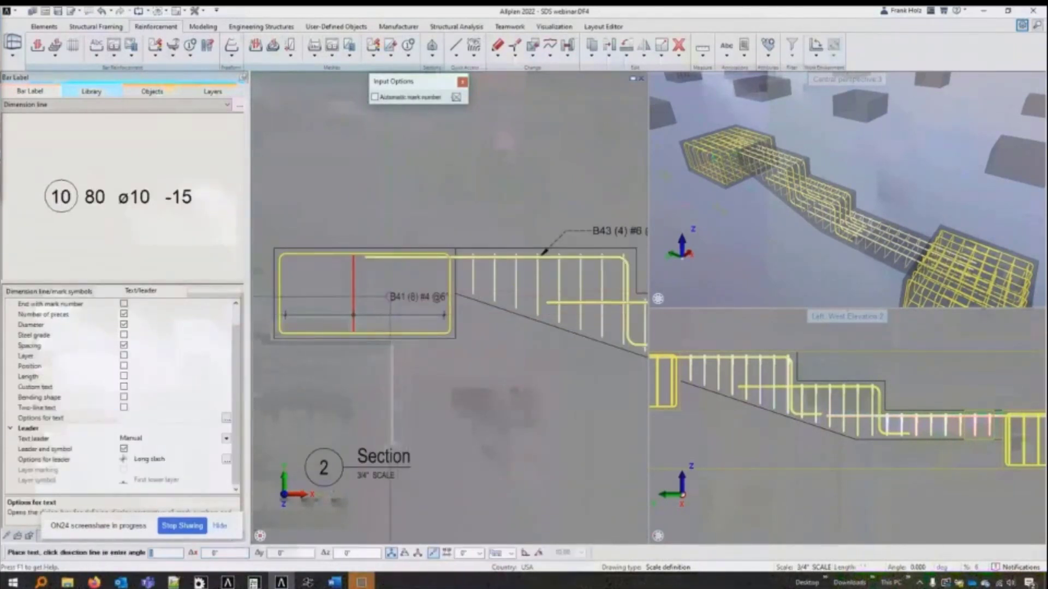
click(387, 296)
click(372, 297)
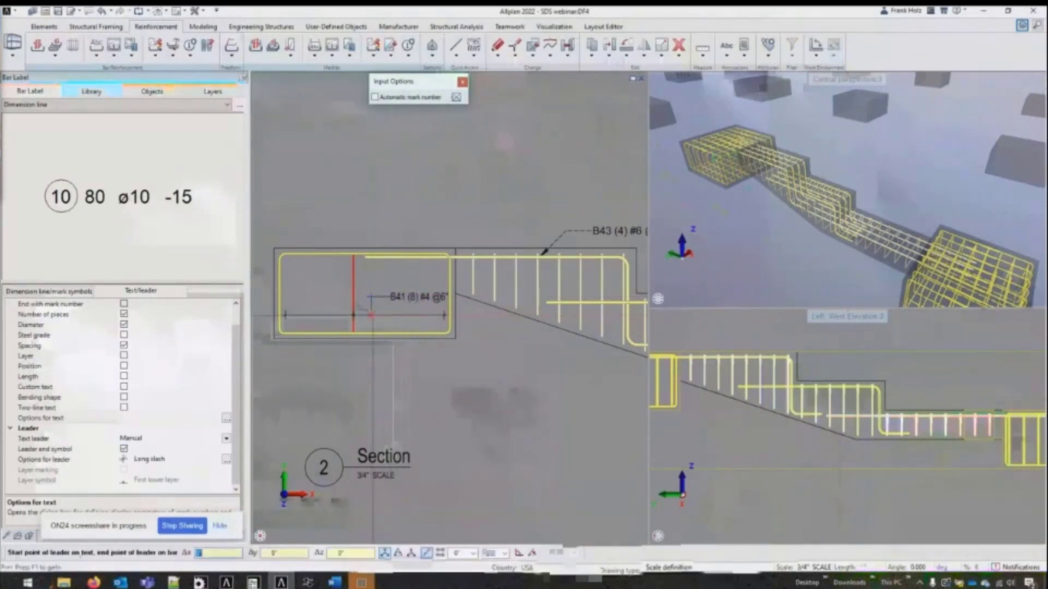
click(372, 315)
key(Escape)
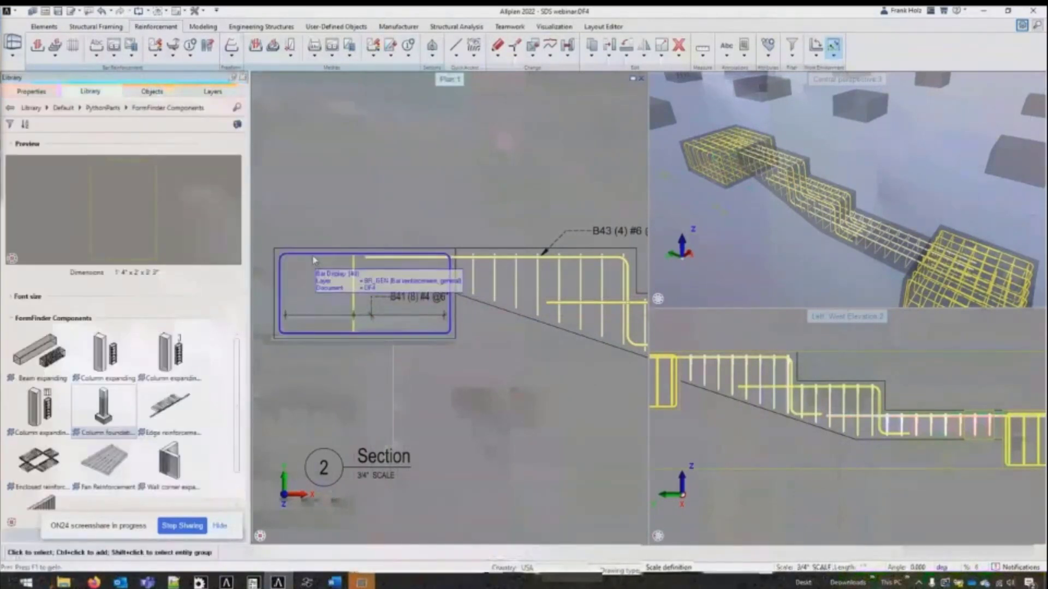
Step: Label the closed bar in the high-end foundation of section 2, placing the text just above the foundation
right_click(313, 260)
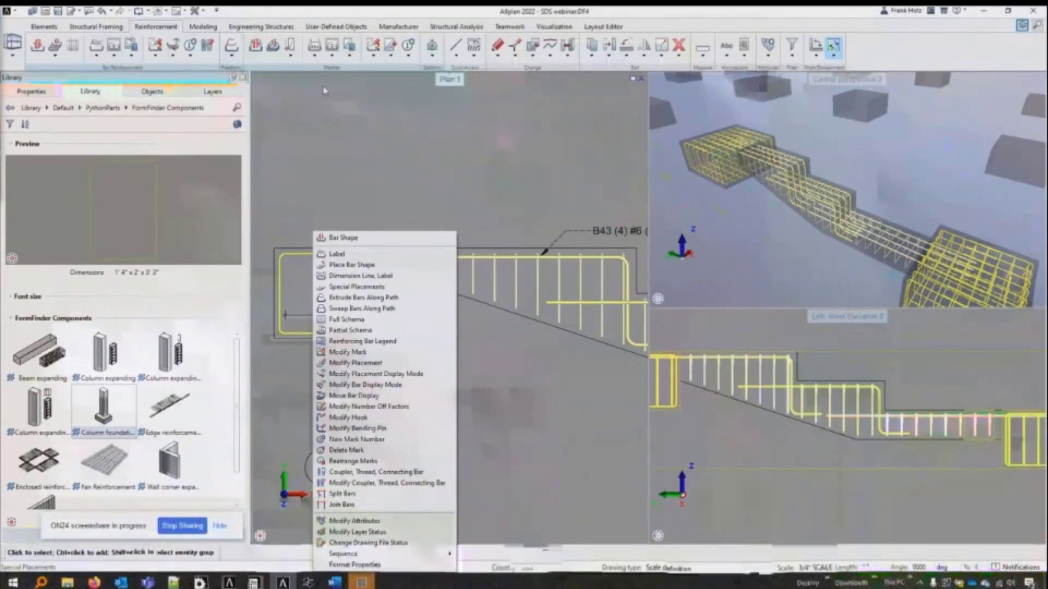
click(375, 254)
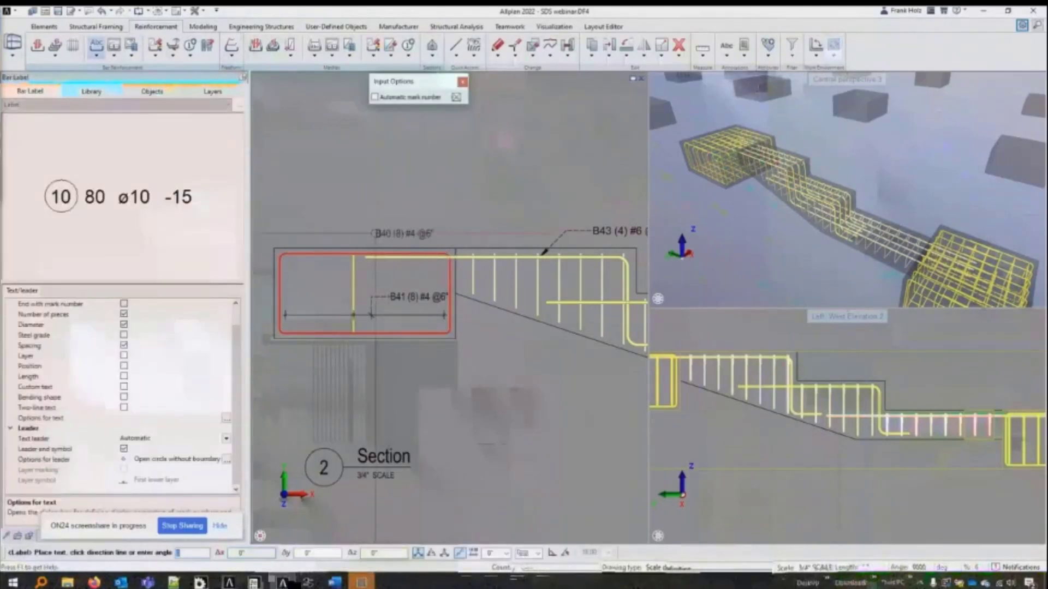
click(362, 232)
scroll(273, 226, down, 3)
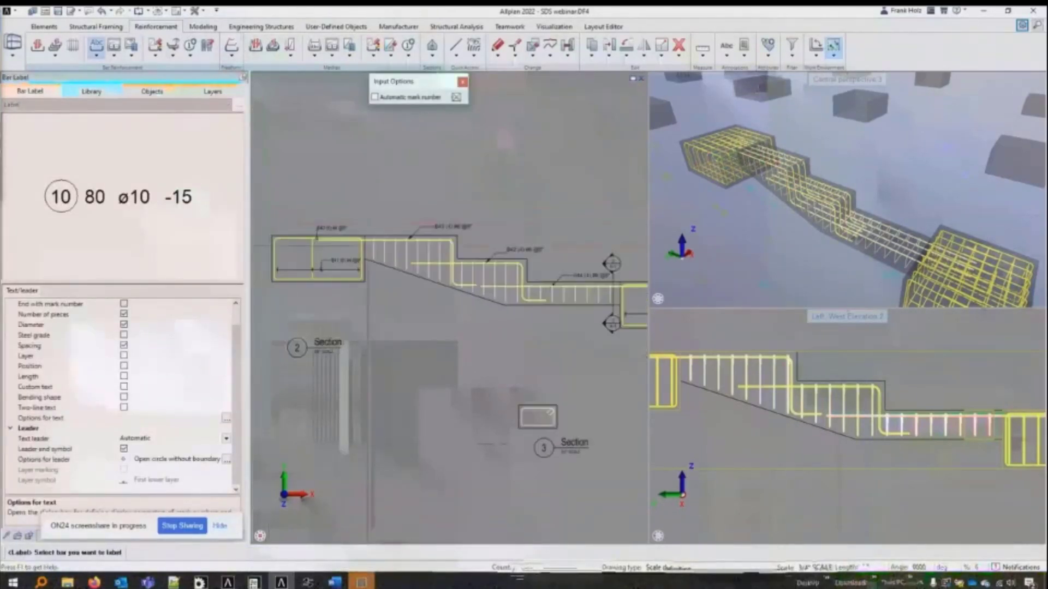
key(Escape)
Step: Label the closed bar in the low-end foundation above its outline, with a manual arrow leader pointing to the bar's top edge
middle_drag(628, 292, 453, 297)
scroll(517, 289, up, 2)
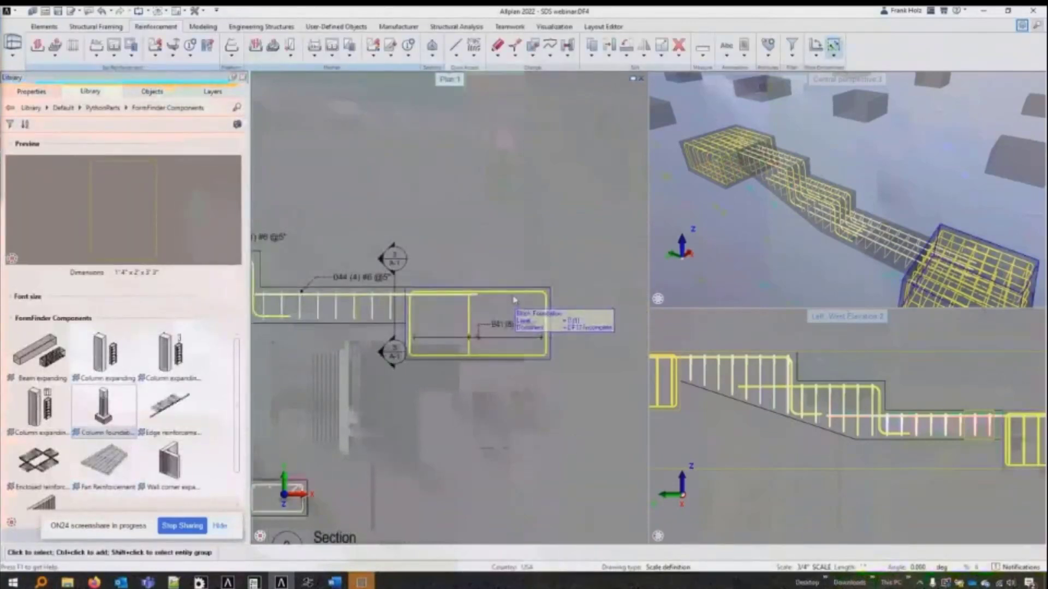
right_click(516, 291)
click(516, 291)
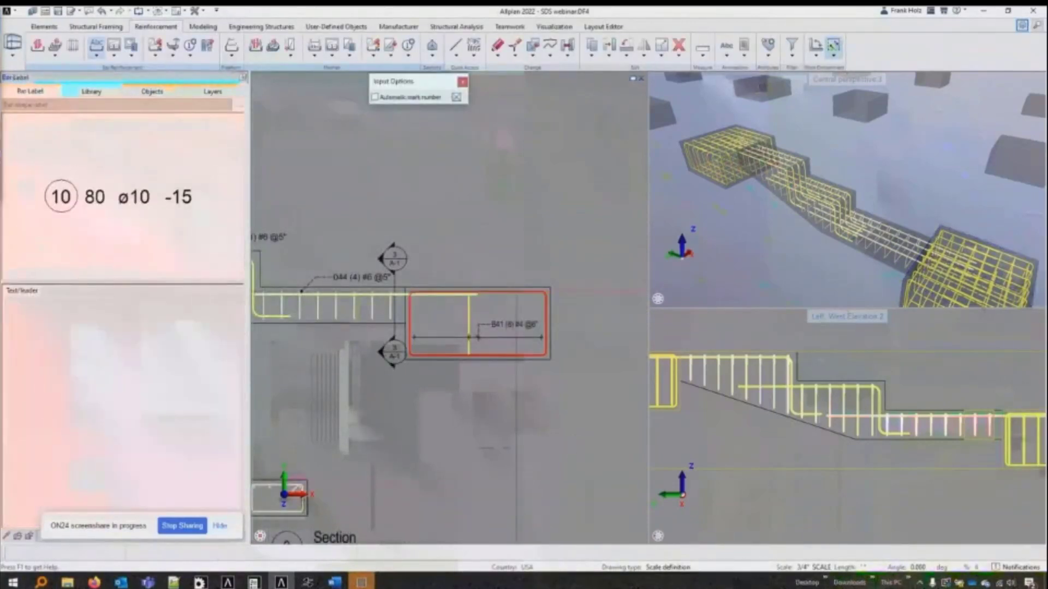
scroll(457, 270, up, 2)
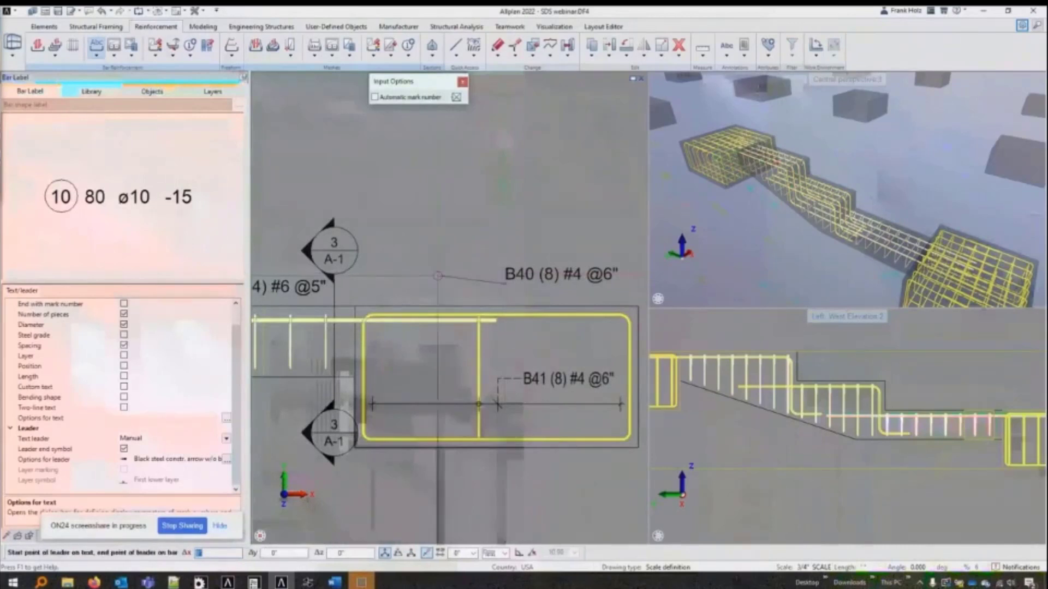
click(502, 274)
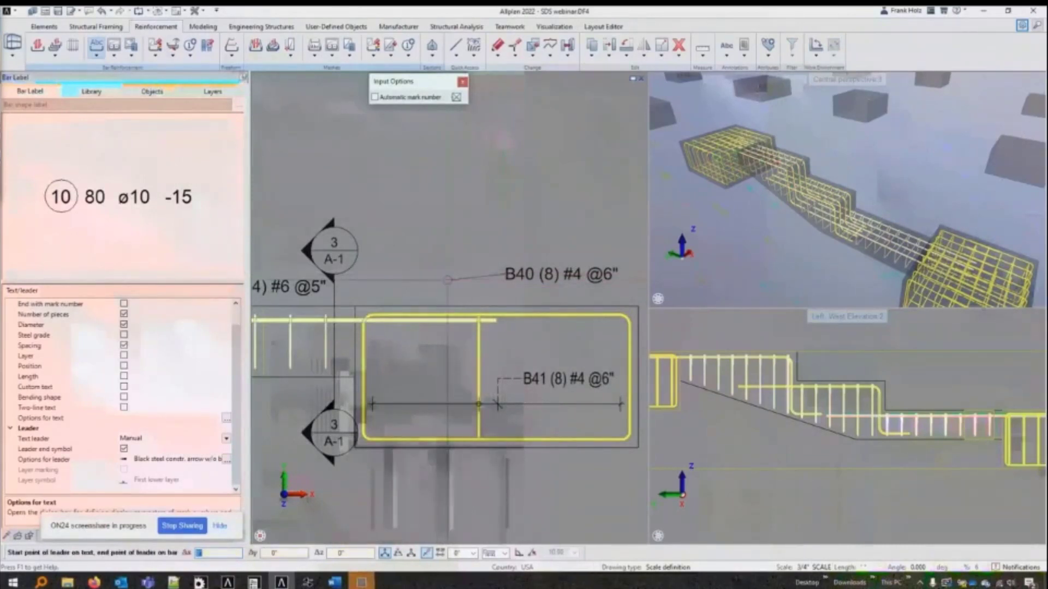
click(440, 273)
click(412, 315)
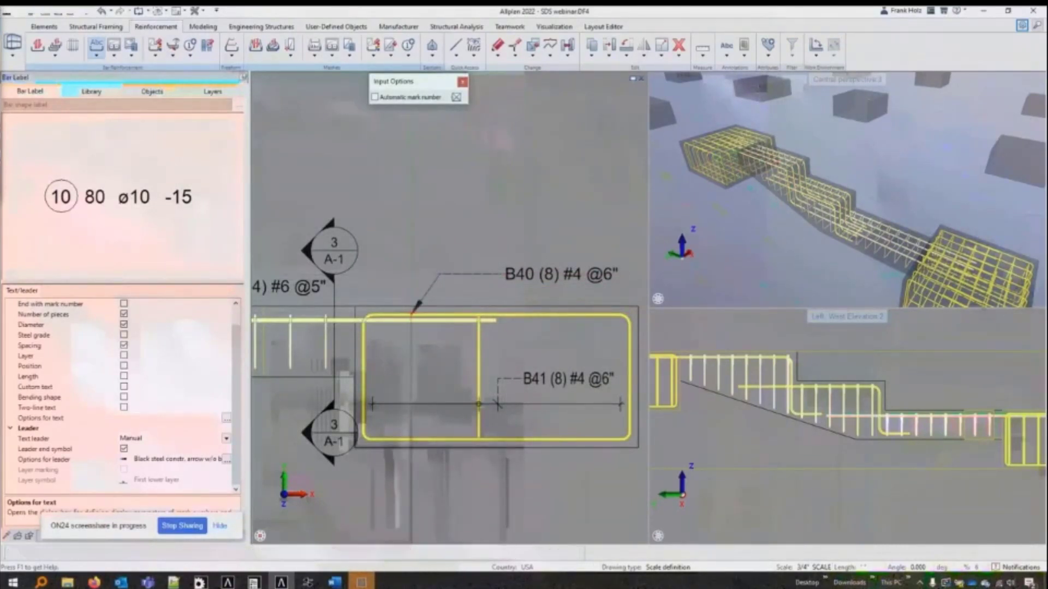
scroll(411, 315, down, 2)
key(Escape)
Step: Set the number of pieces of the beam's middle stepped top bars to 5 and check their label in section 2
scroll(427, 316, down, 2)
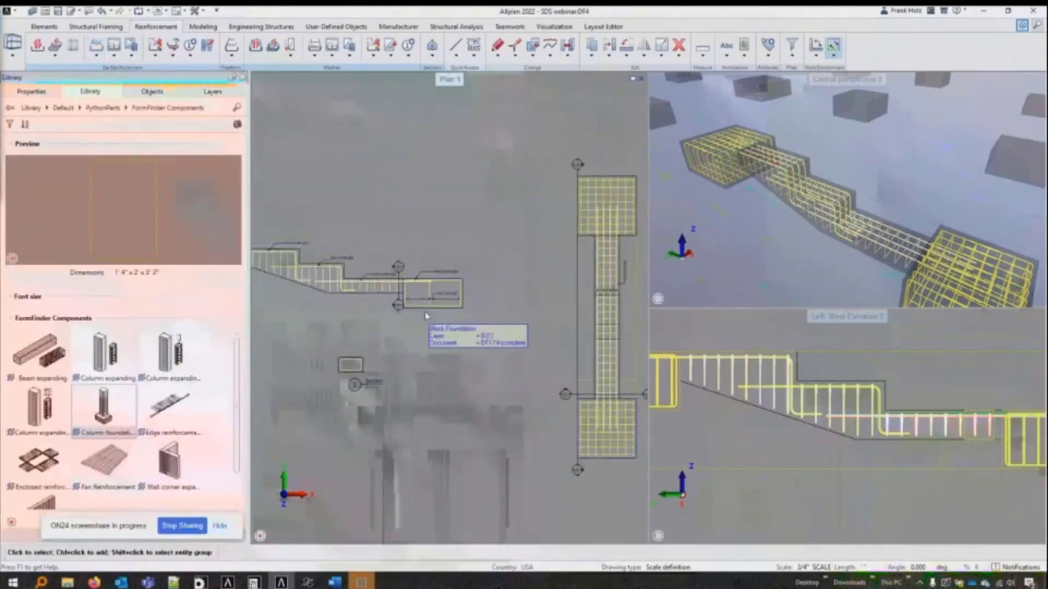
middle_drag(427, 316, 467, 305)
scroll(467, 305, down, 1)
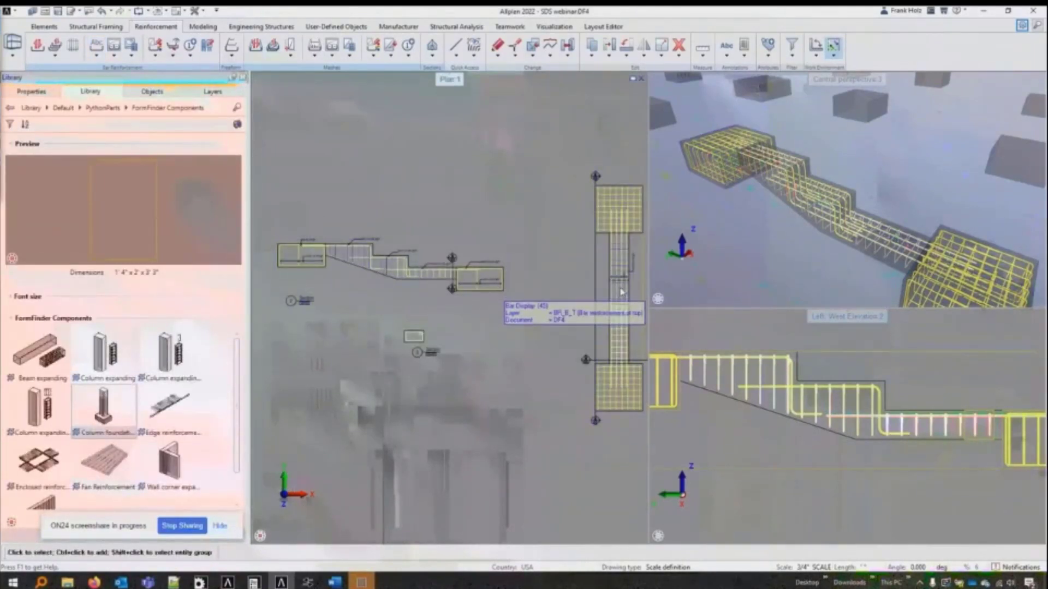
scroll(621, 285, up, 3)
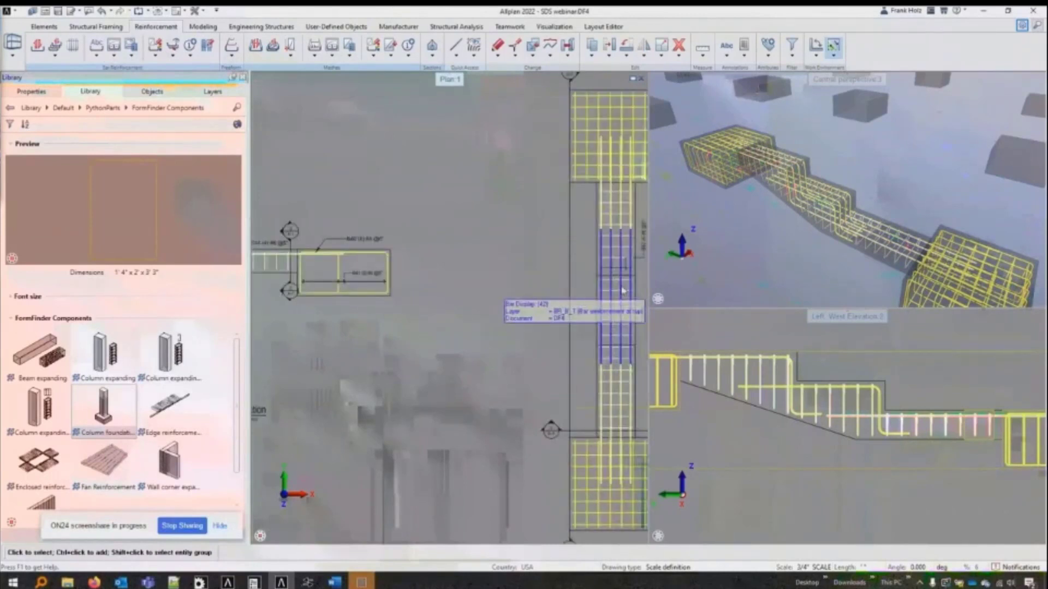
click(621, 285)
scroll(426, 270, down, 2)
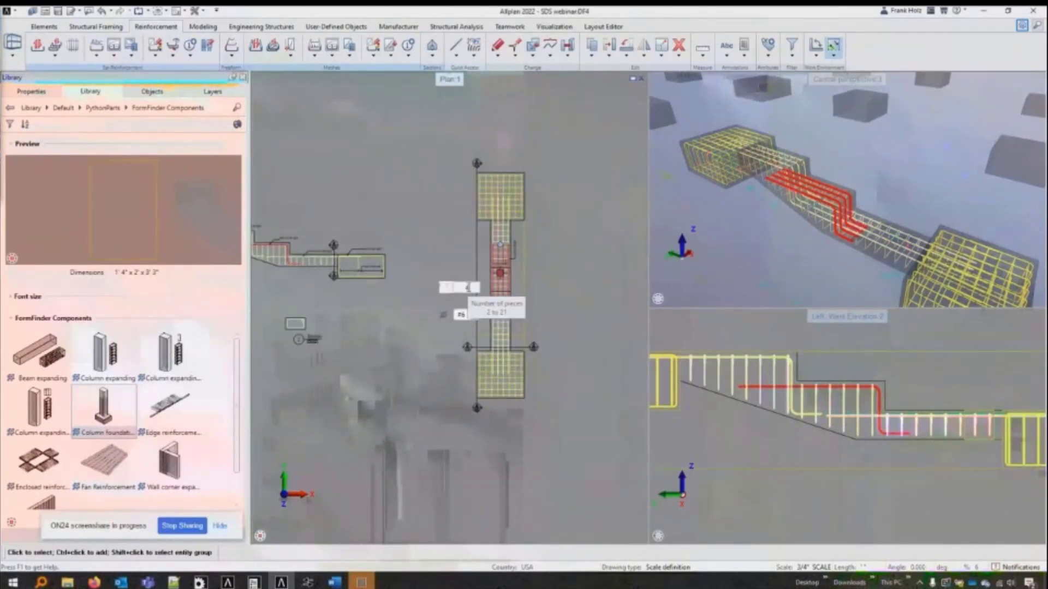
click(471, 287)
text(5)
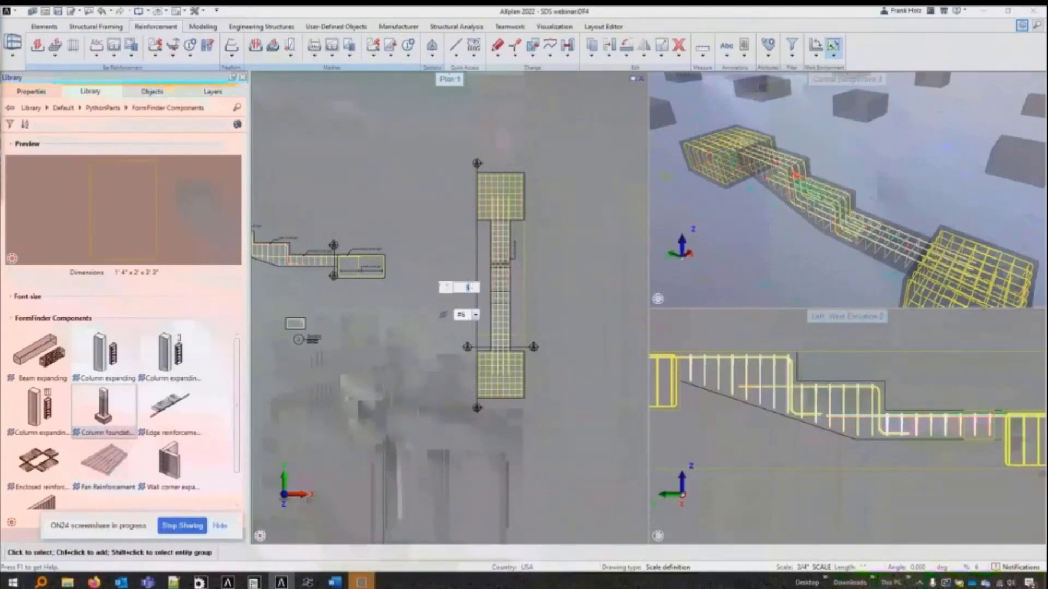
scroll(282, 239, up, 5)
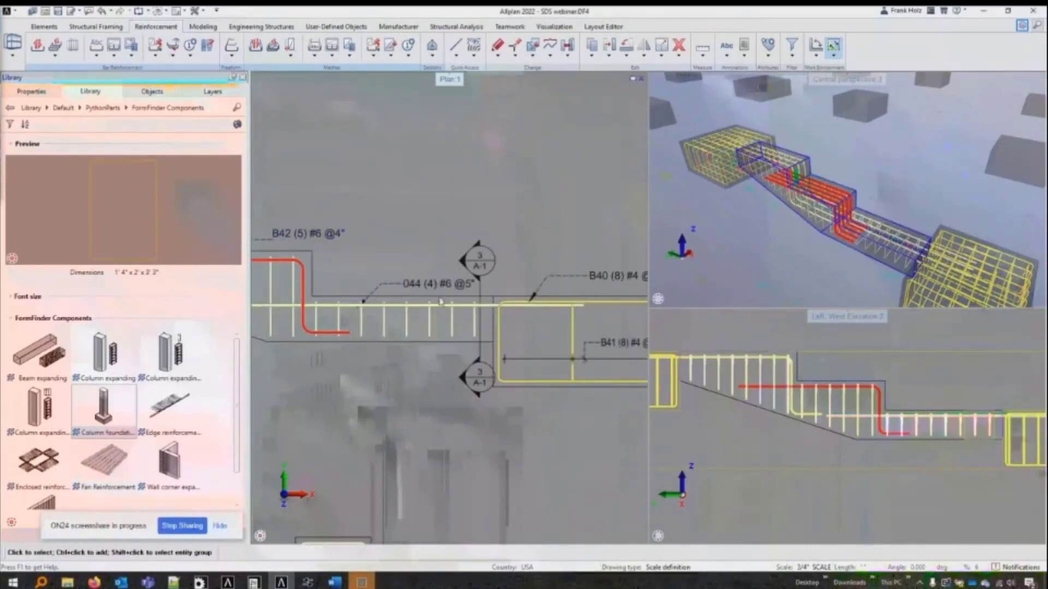
Step: Open the low-end column foundation reinforcement for editing and set the bar spacing to 1' for both the 0° and 90° placements
scroll(325, 239, down, 4)
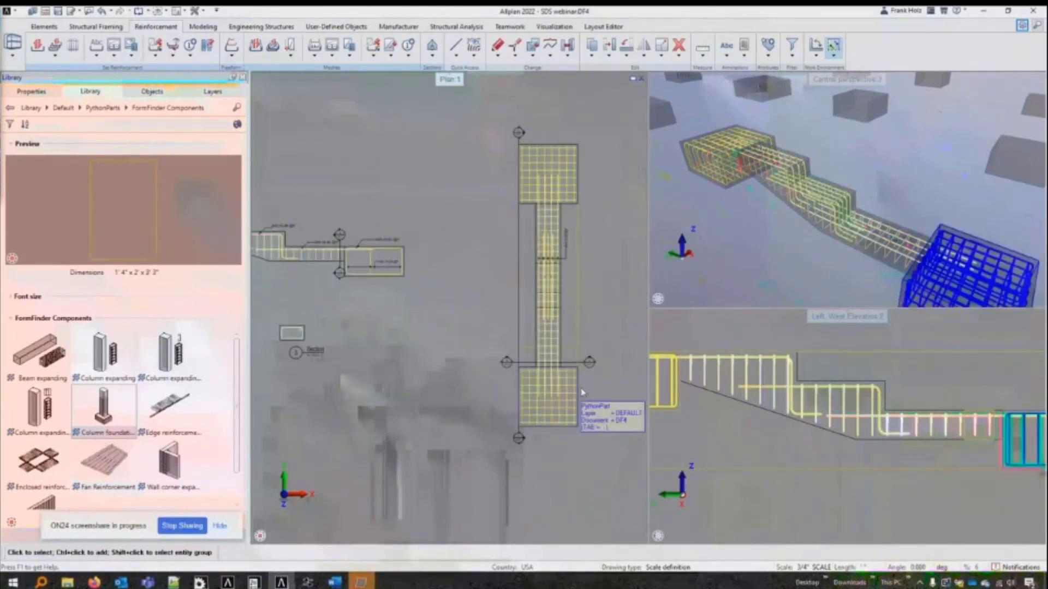
double_click(580, 389)
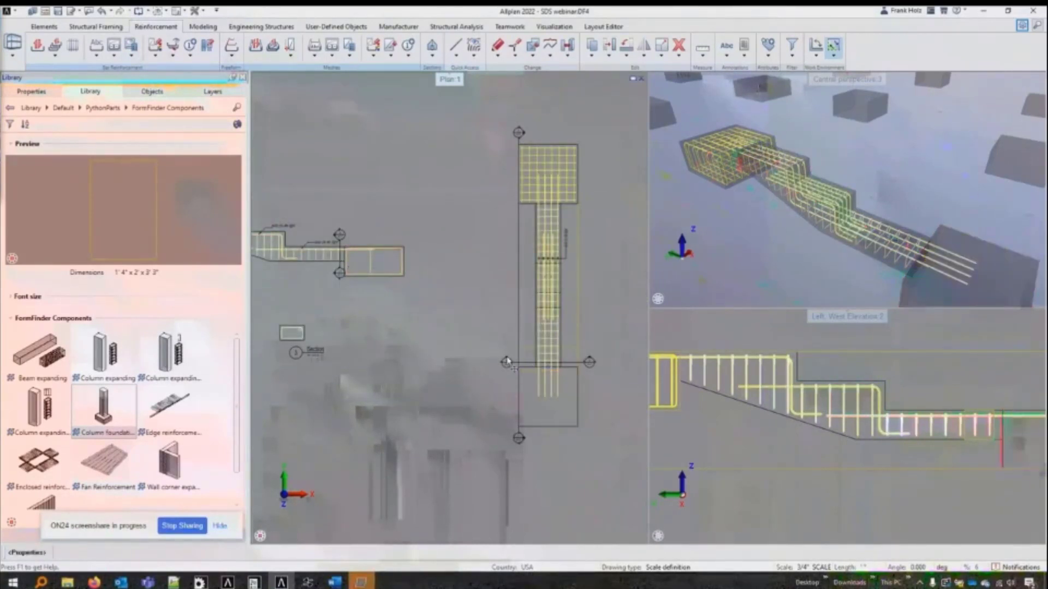
click(240, 240)
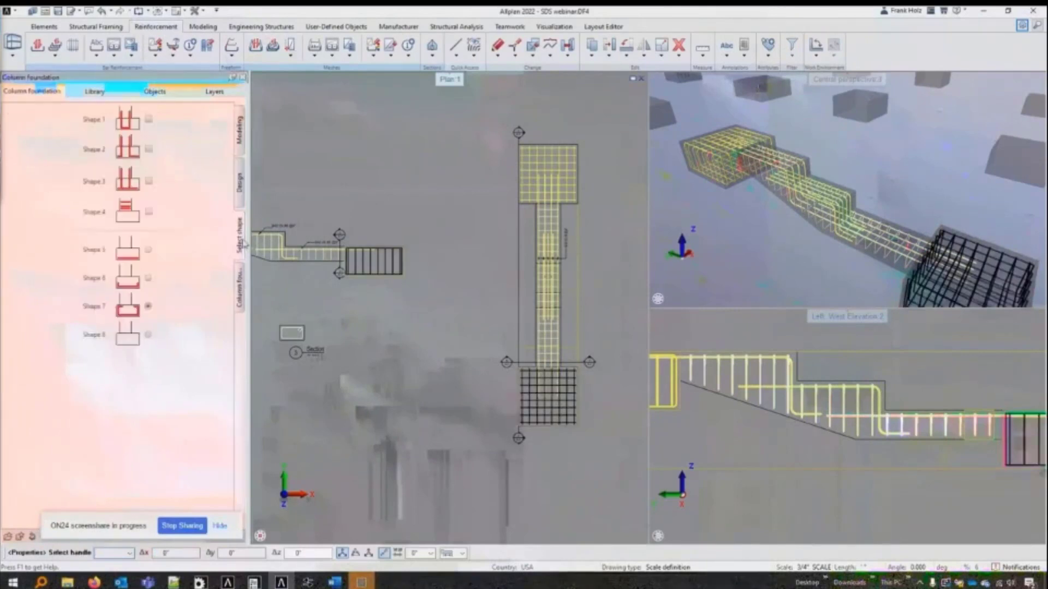
click(241, 282)
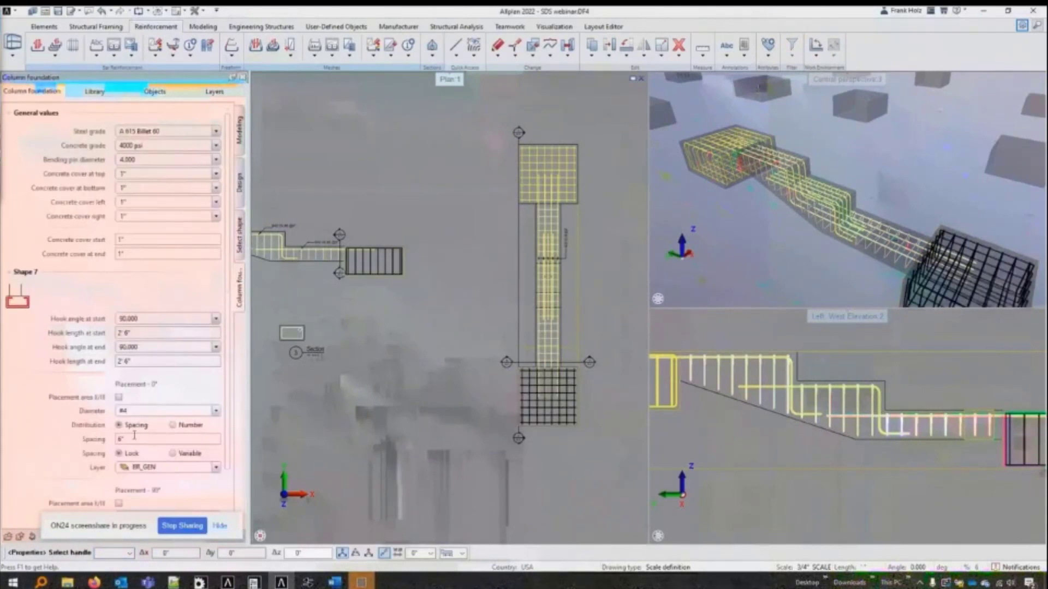
scroll(137, 451, down, 2)
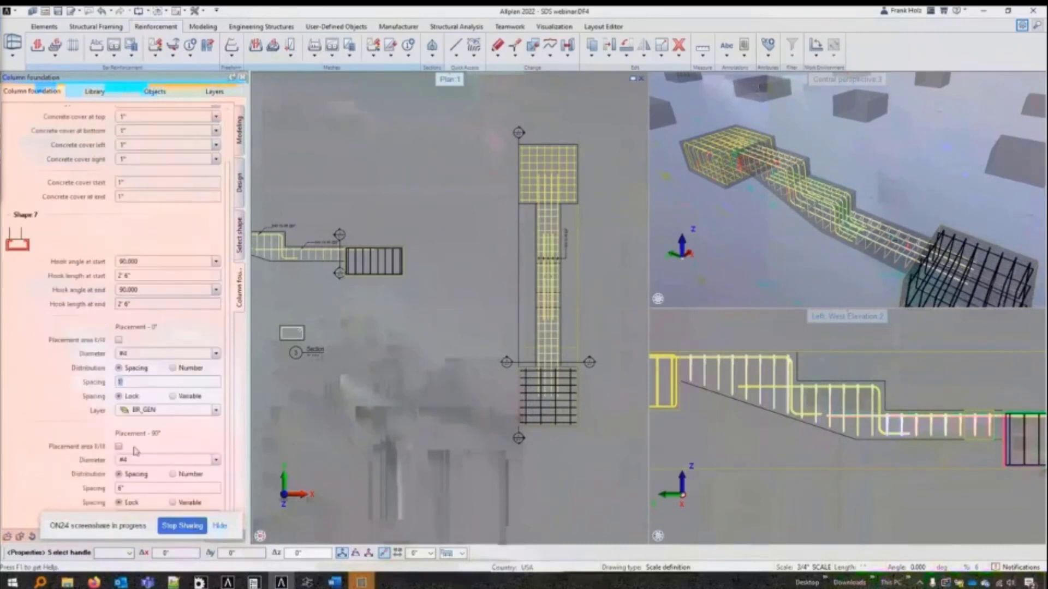
click(128, 491)
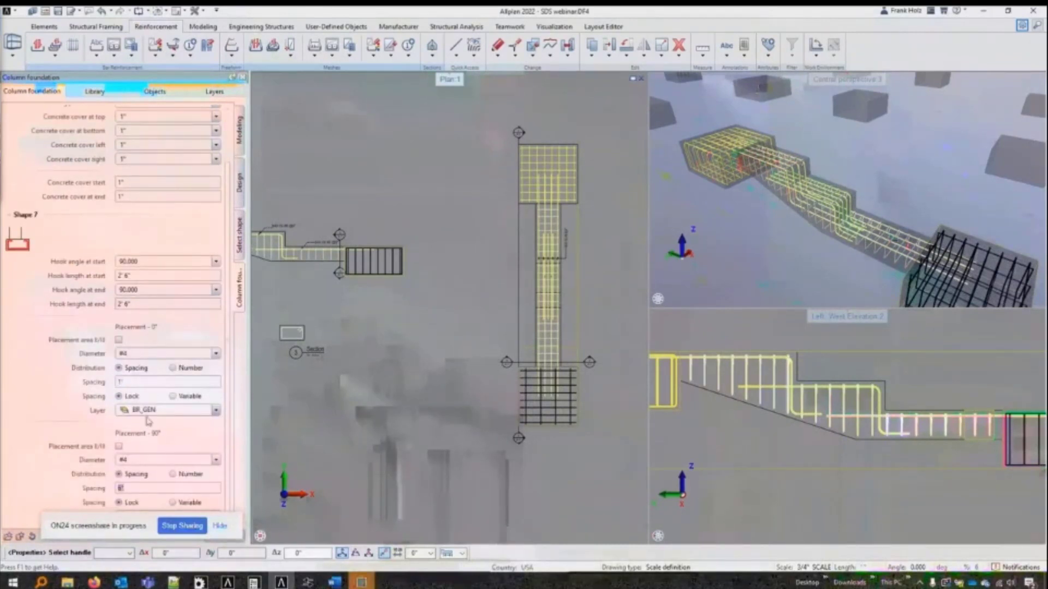
text(1')
key(Return)
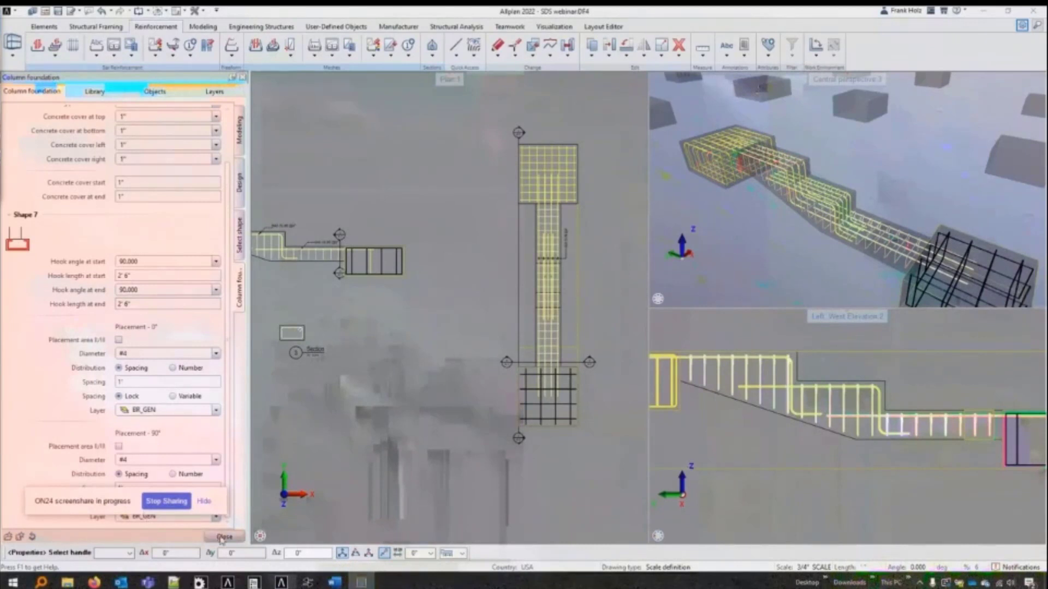
Step: Finish editing the column foundation reinforcement and update all identical PythonParts
click(223, 537)
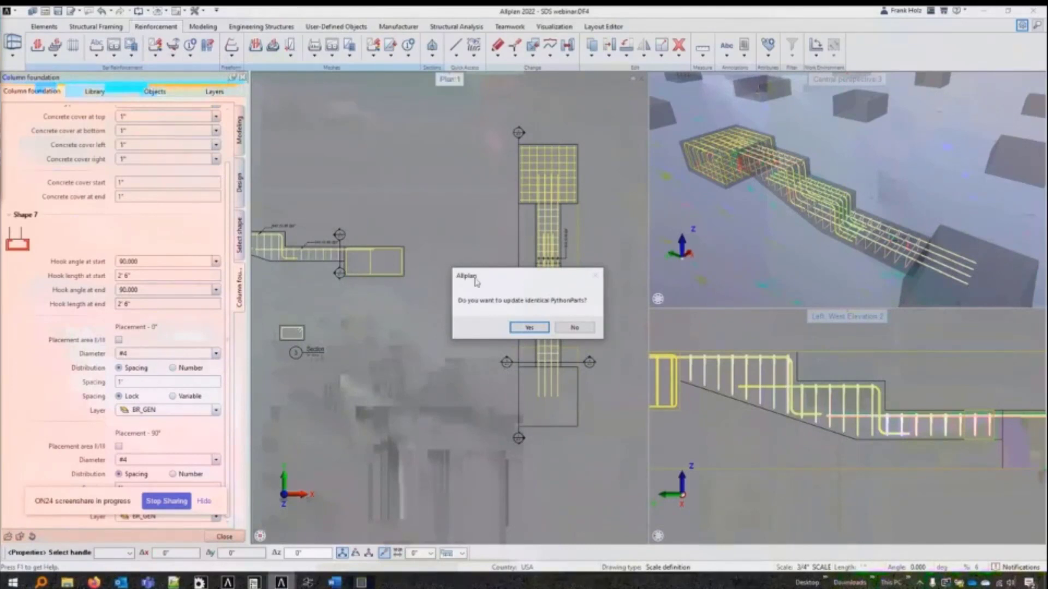
click(529, 328)
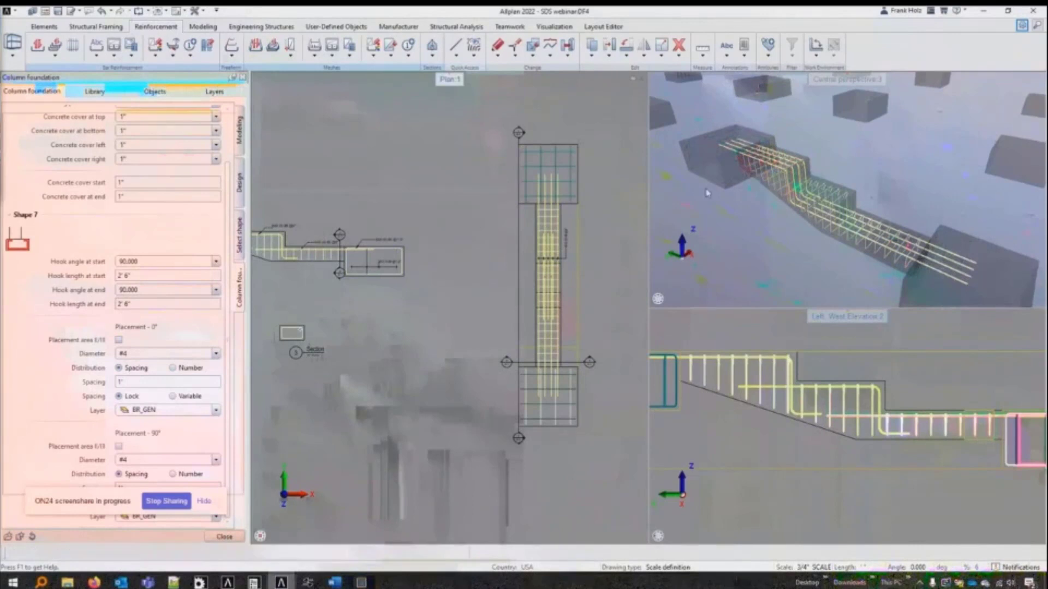
key(Escape)
scroll(364, 267, up, 3)
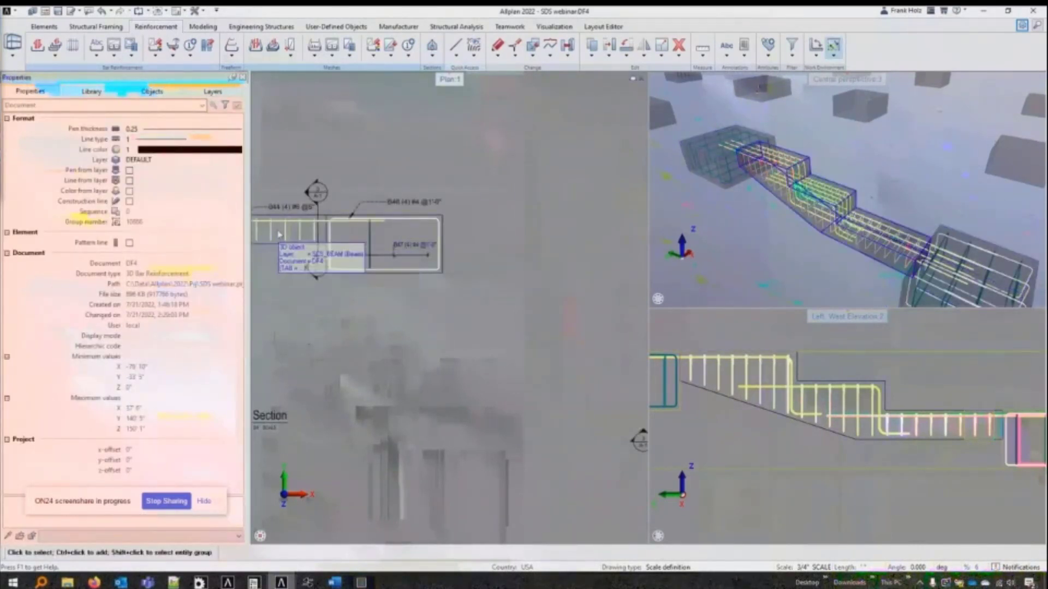
middle_drag(279, 233, 721, 301)
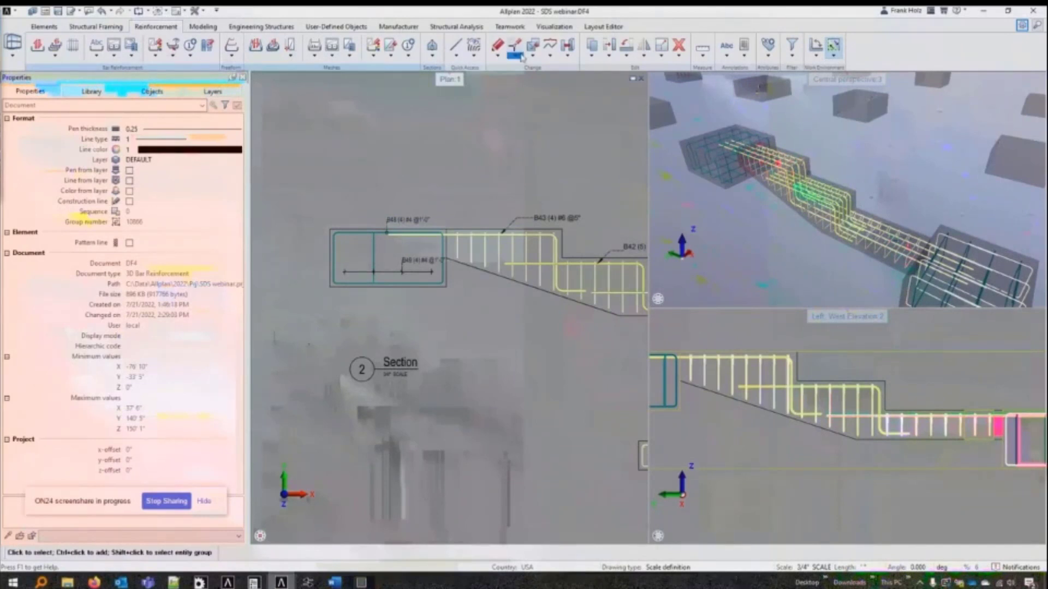
scroll(382, 199, down, 5)
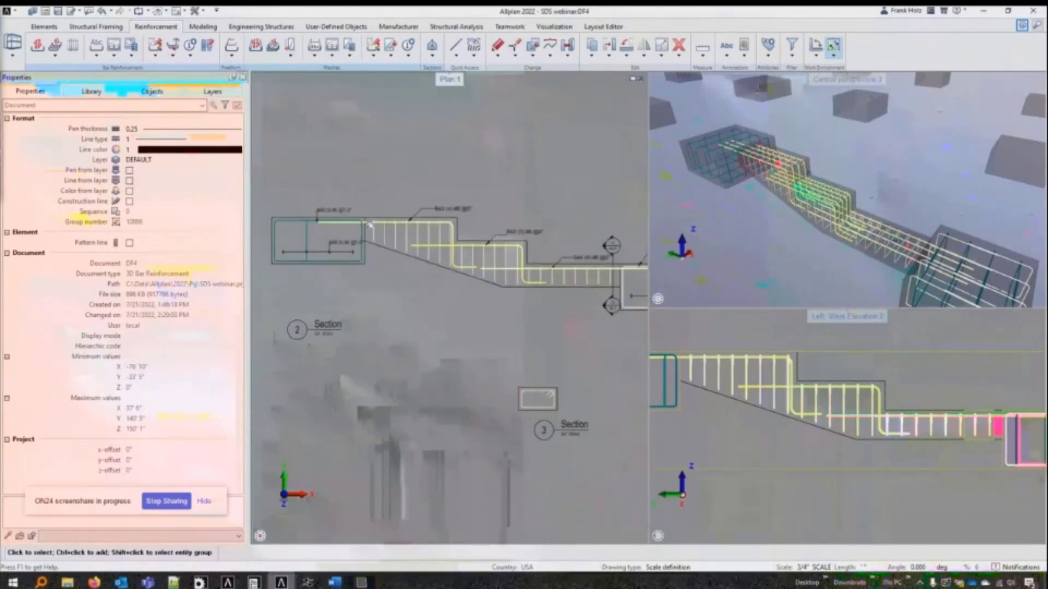
Step: Switch to the sheet layout and delete the Foundation drawing placed on sheet 1
click(598, 27)
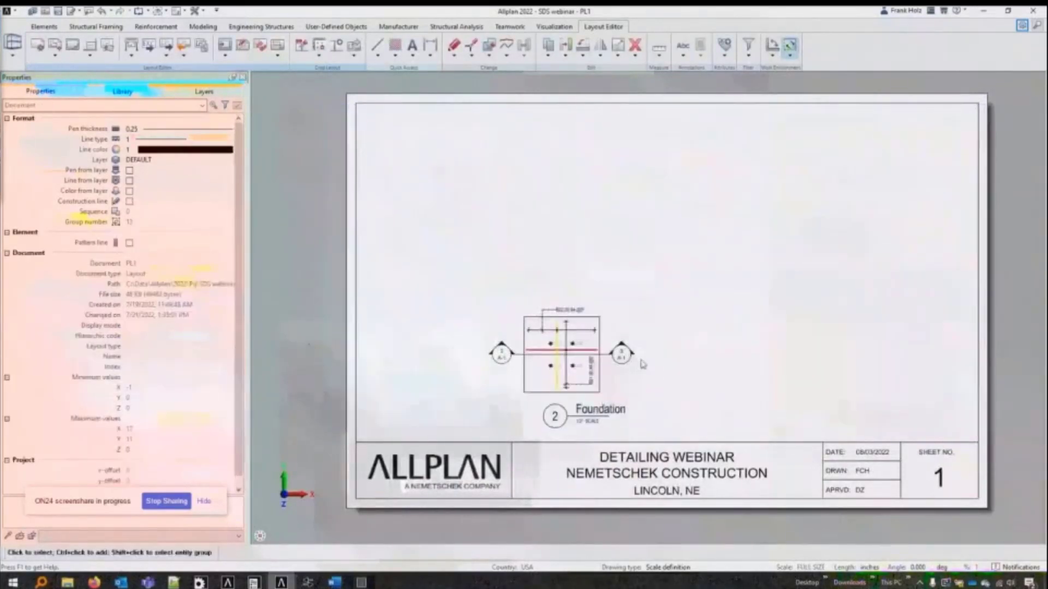
click(601, 368)
key(Delete)
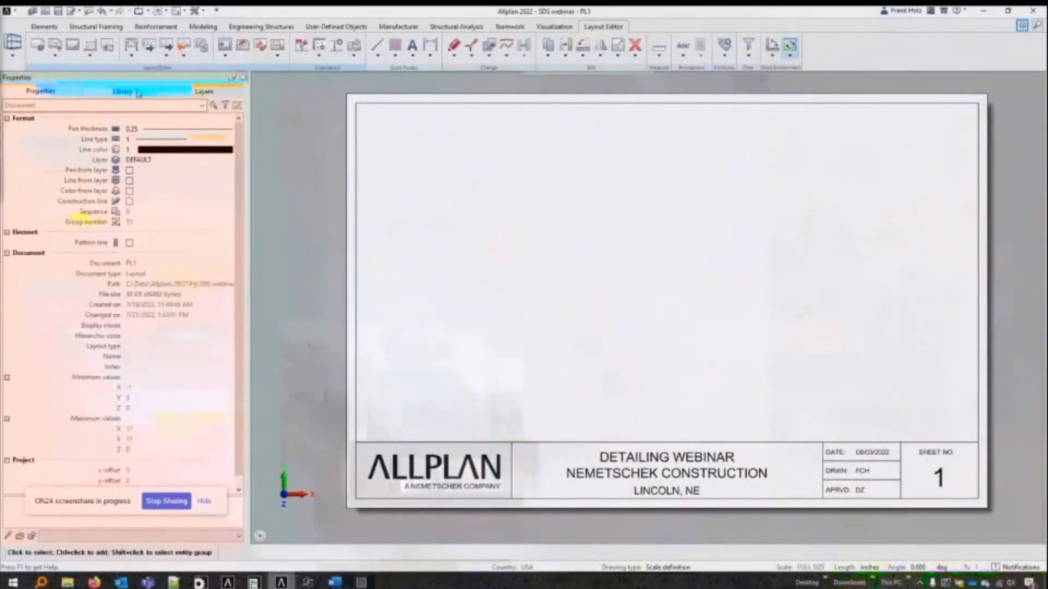
Step: Place drawing file 1001 Wall corner as a layout element in the upper-left area of the sheet
click(55, 47)
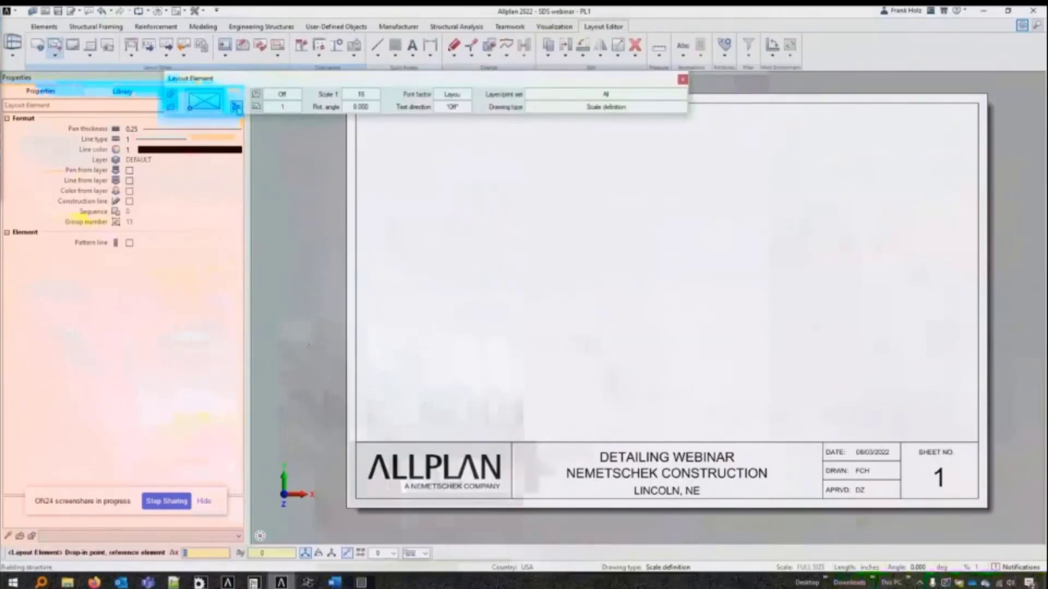
click(236, 107)
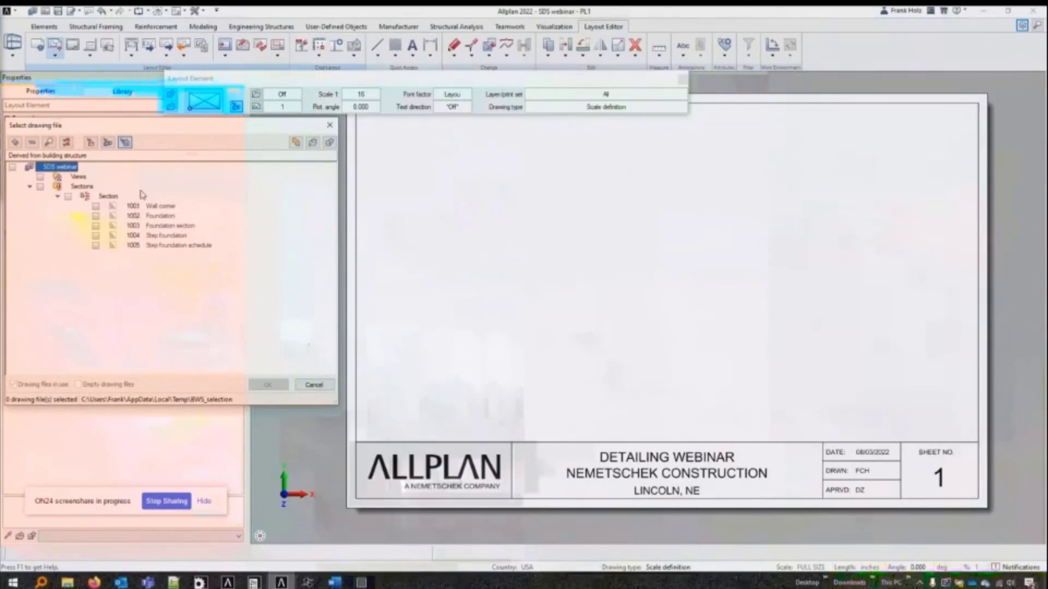
click(96, 206)
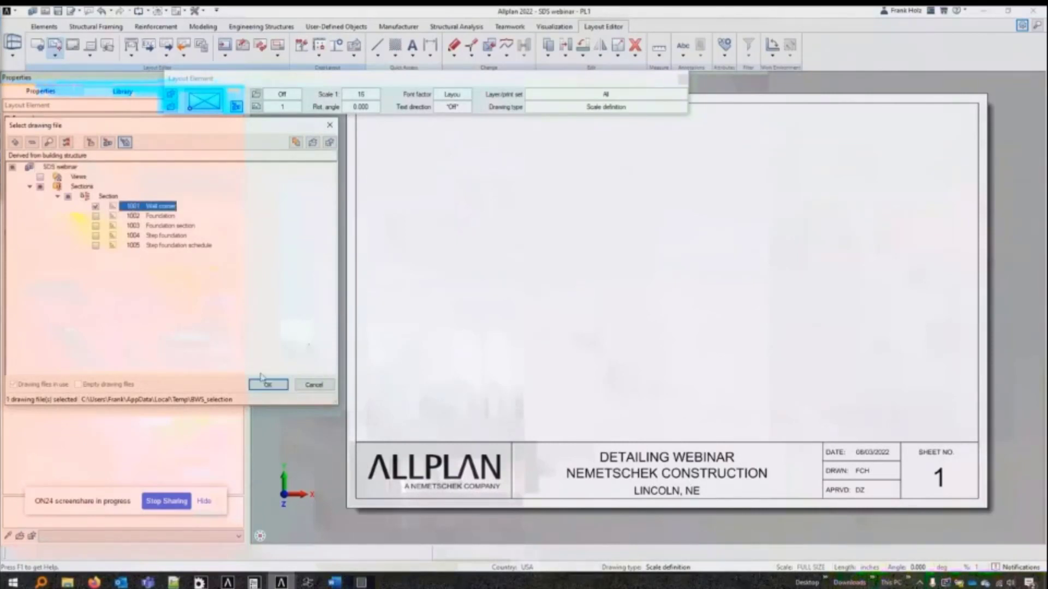
click(263, 386)
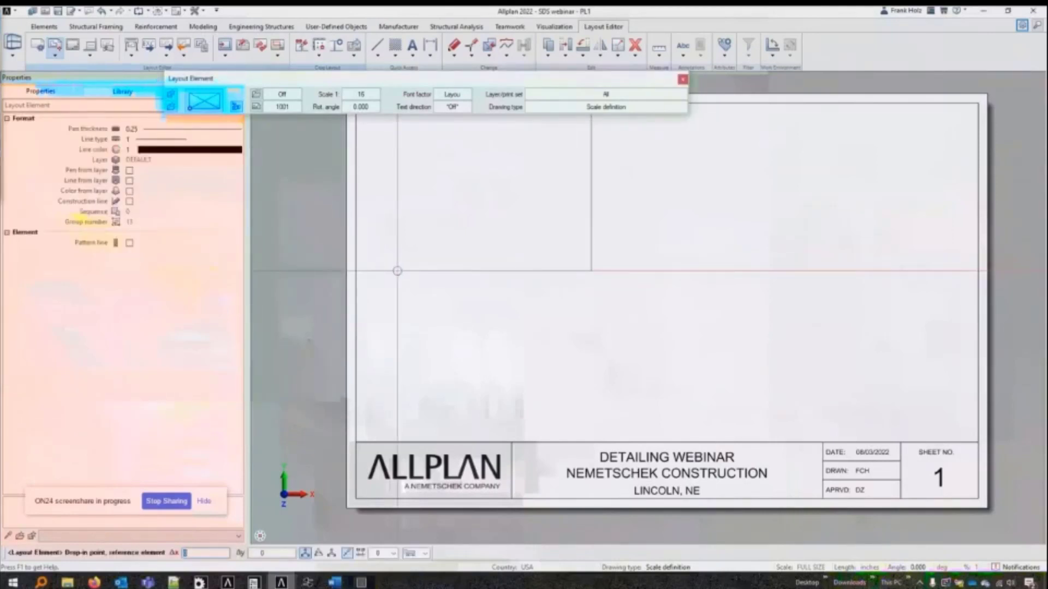
click(387, 278)
middle_drag(387, 278, 487, 281)
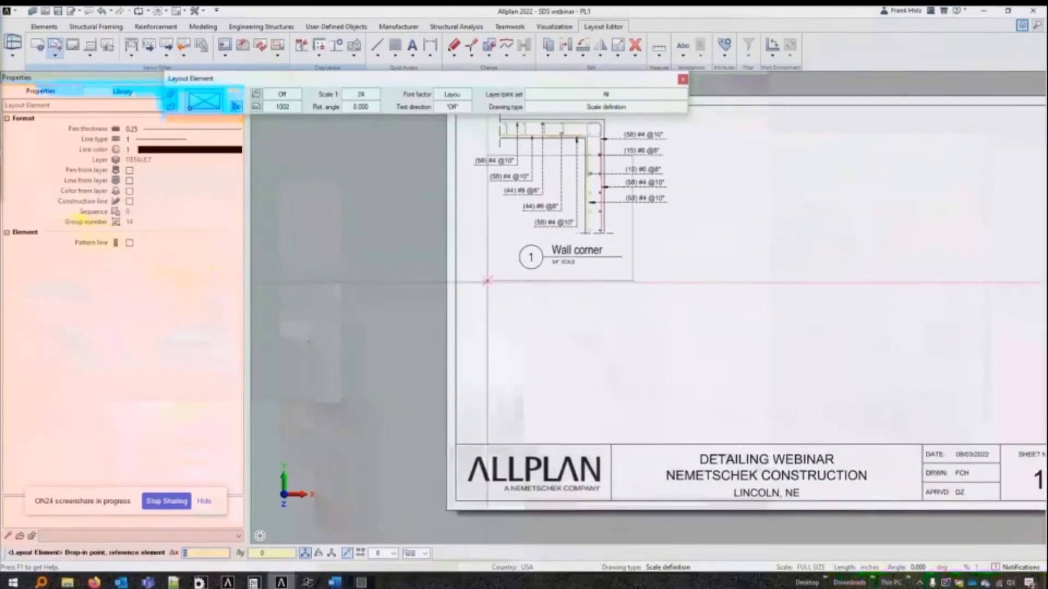
scroll(487, 280, down, 1)
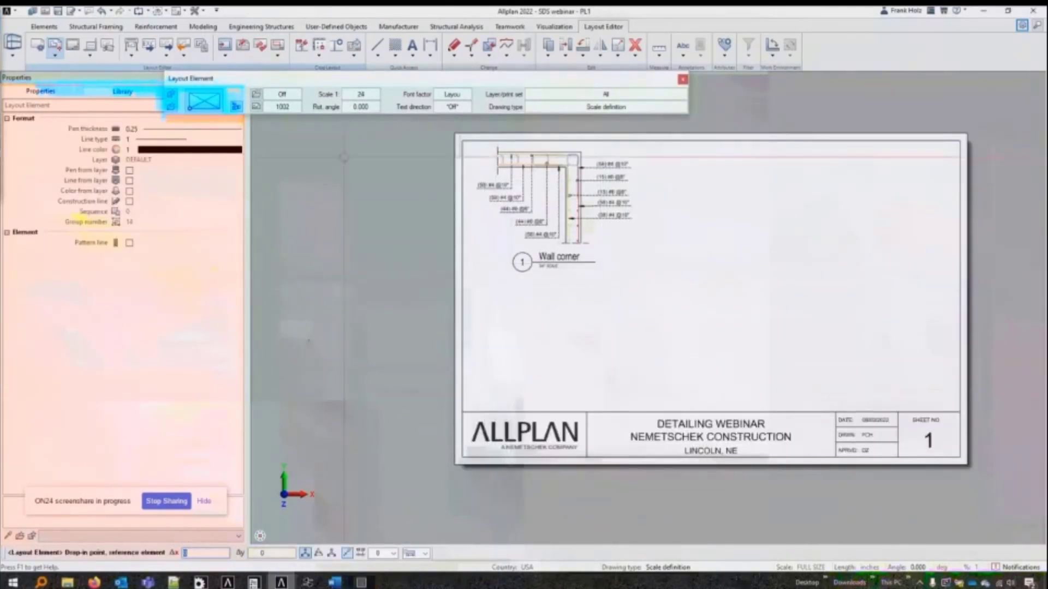
Step: Place drawing files 1002 Foundation and 1003 Foundation section as layout elements outside the sheet, to its left
click(237, 107)
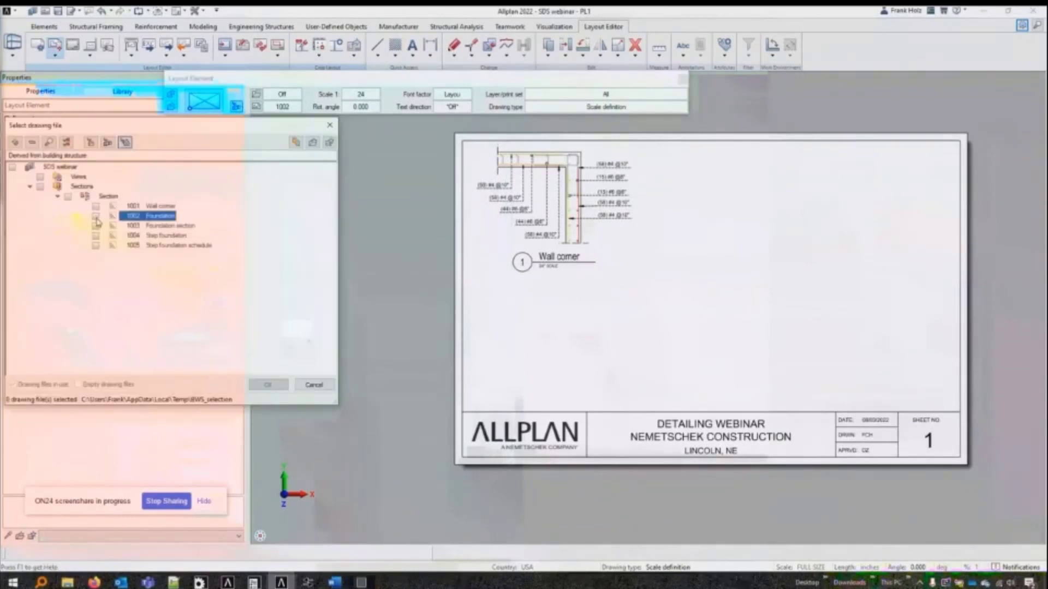
click(95, 226)
click(267, 386)
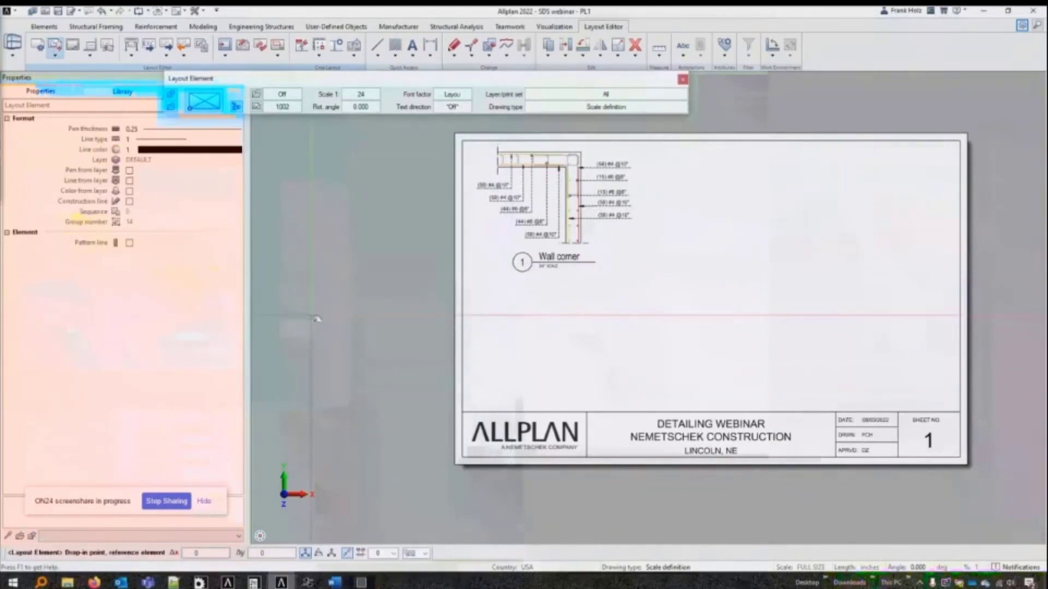
scroll(599, 294, down, 3)
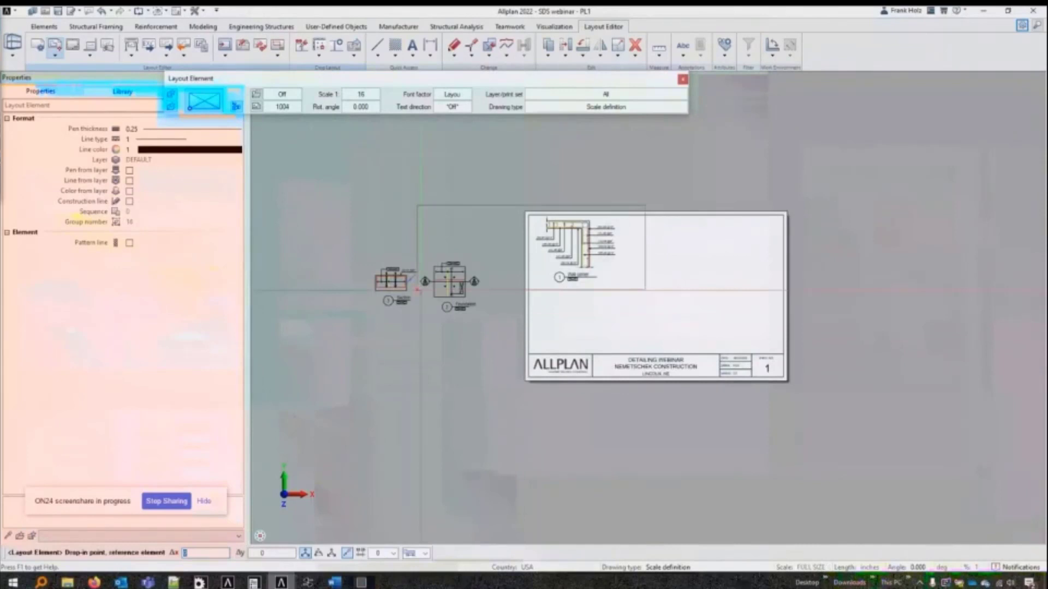
scroll(417, 290, up, 3)
click(418, 290)
Step: Move the Foundation section drawing onto the sheet, below the Wall corner detail
click(369, 288)
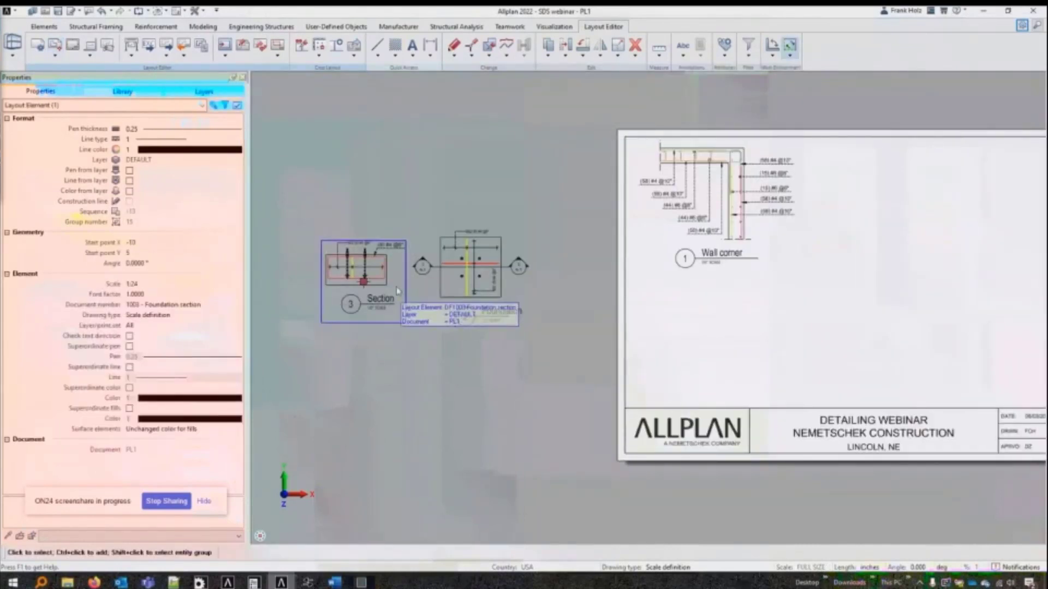
click(365, 282)
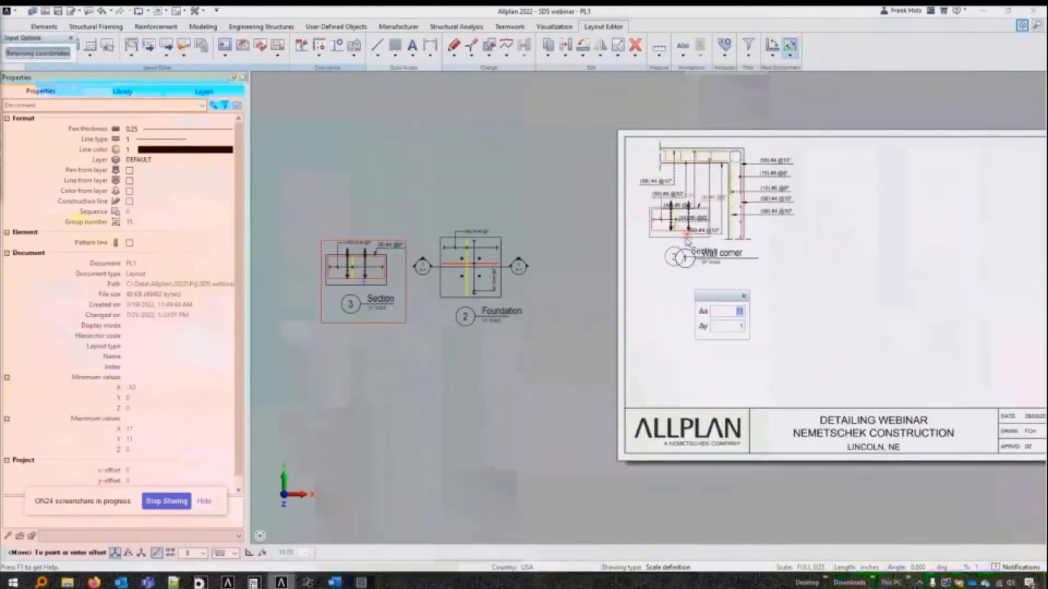
scroll(686, 240, up, 2)
scroll(651, 342, down, 1)
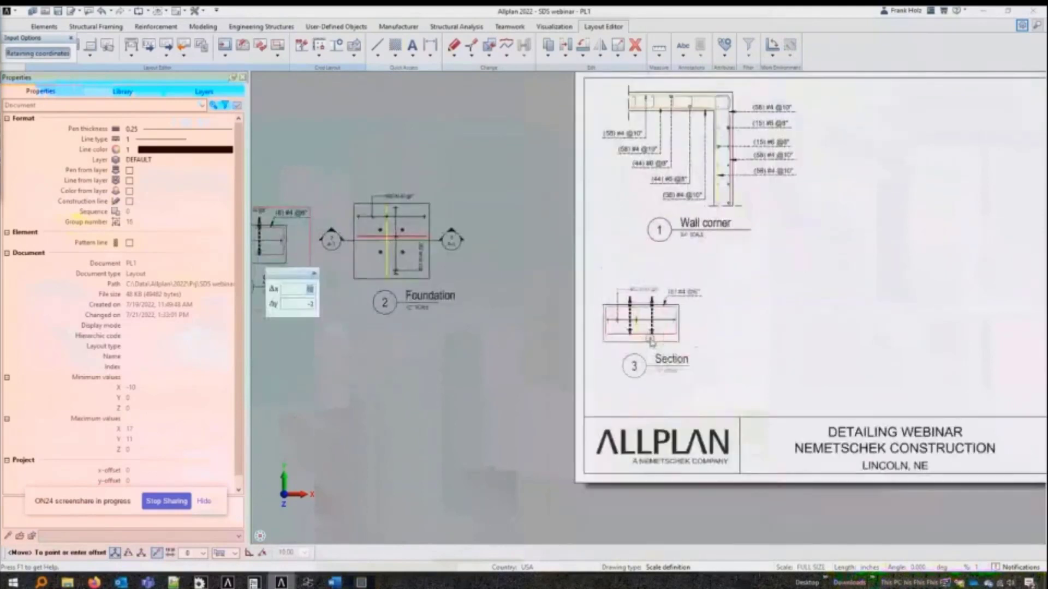
click(652, 342)
Step: Move the Foundation drawing onto the sheet, to the right of the Section detail
click(391, 261)
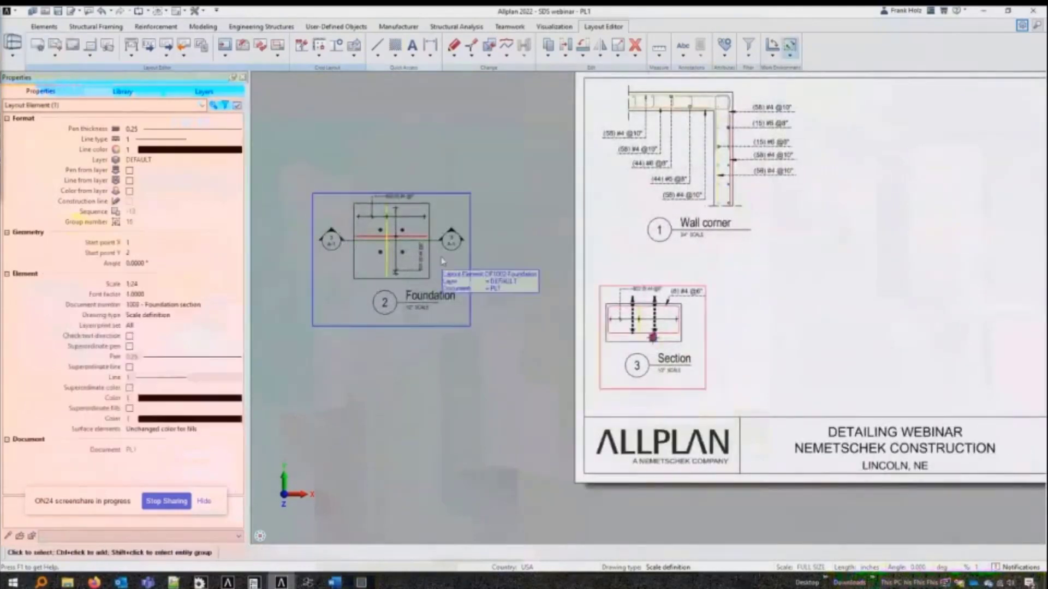
click(391, 262)
click(777, 342)
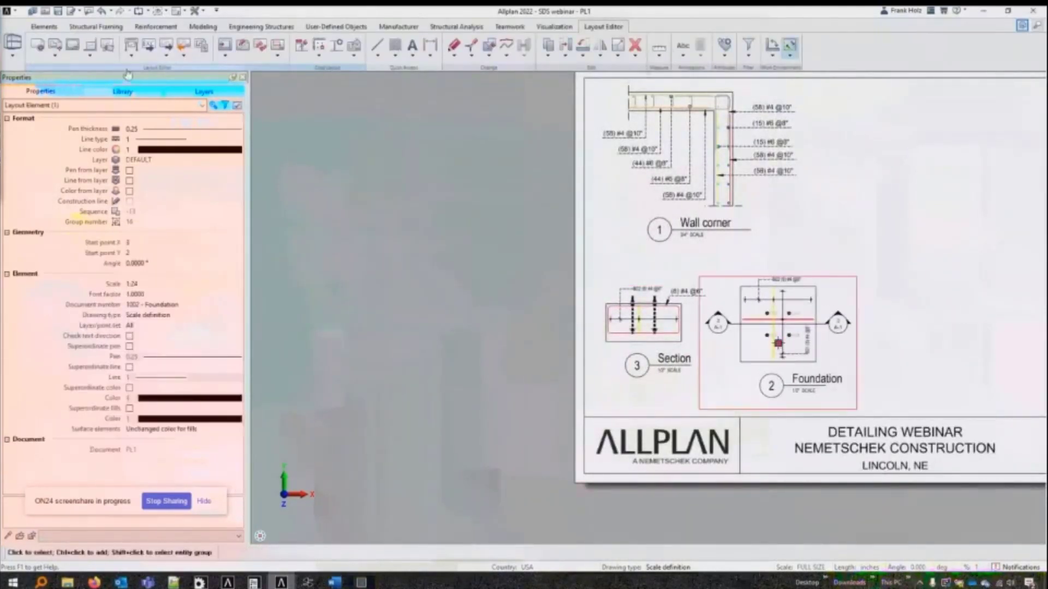
Step: Place drawing file 1004 Step foundation at 1/2-inch scale (1:24) in the upper-right area of the sheet
click(54, 45)
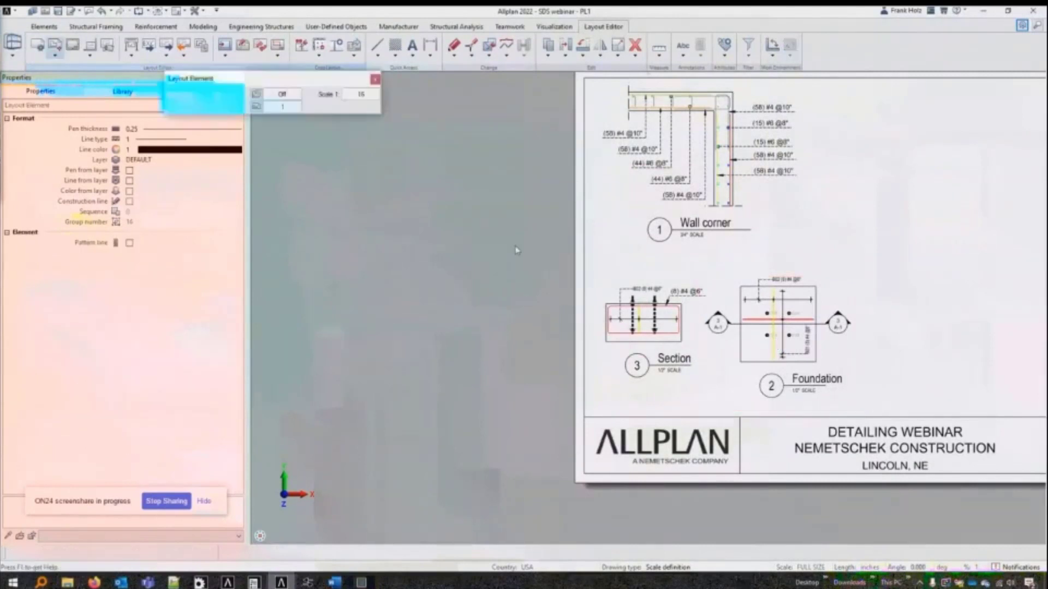
click(256, 96)
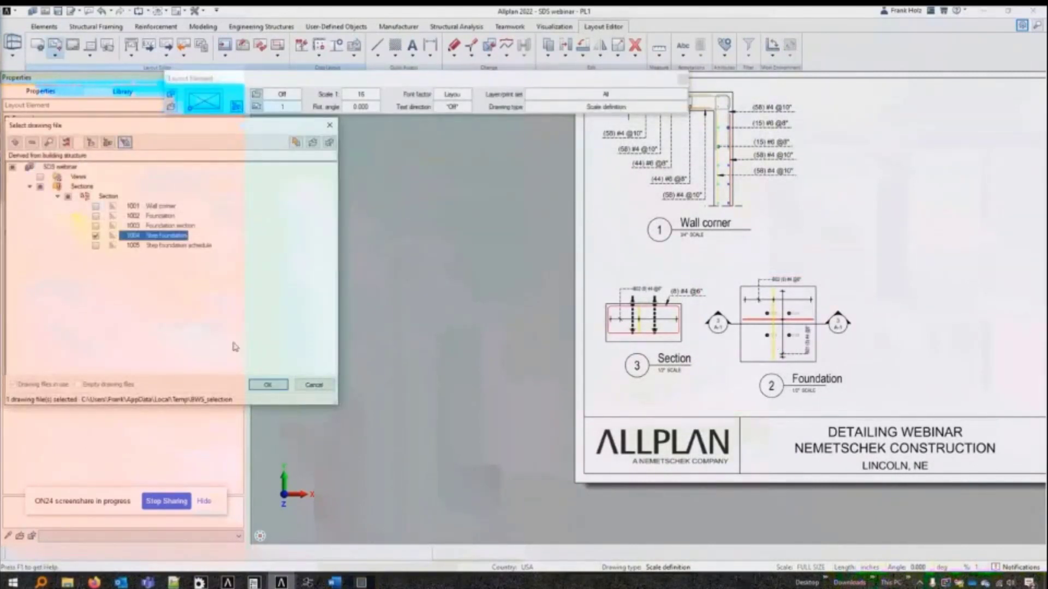
click(265, 386)
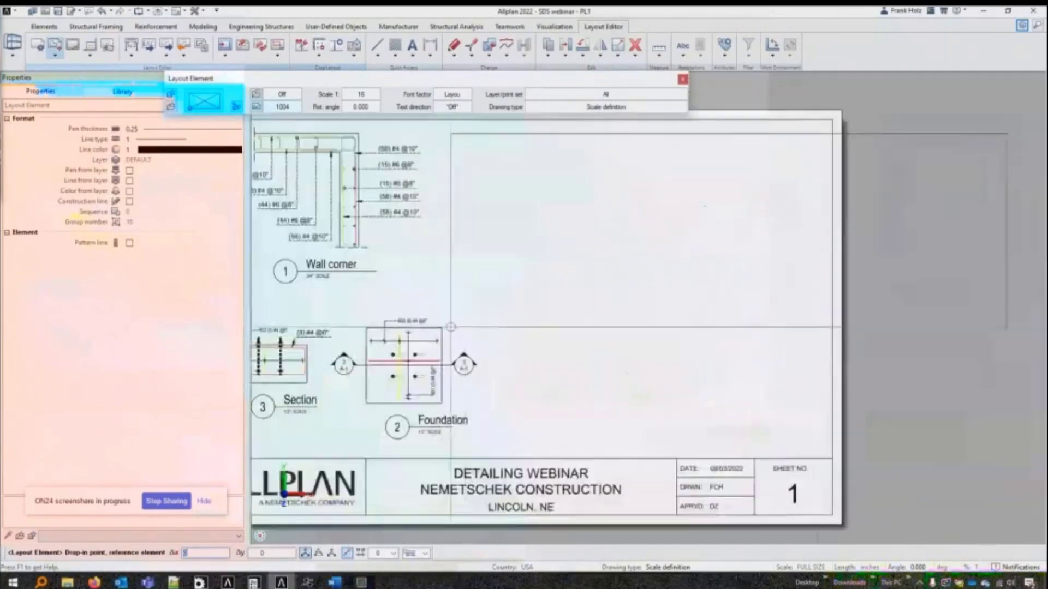
click(361, 94)
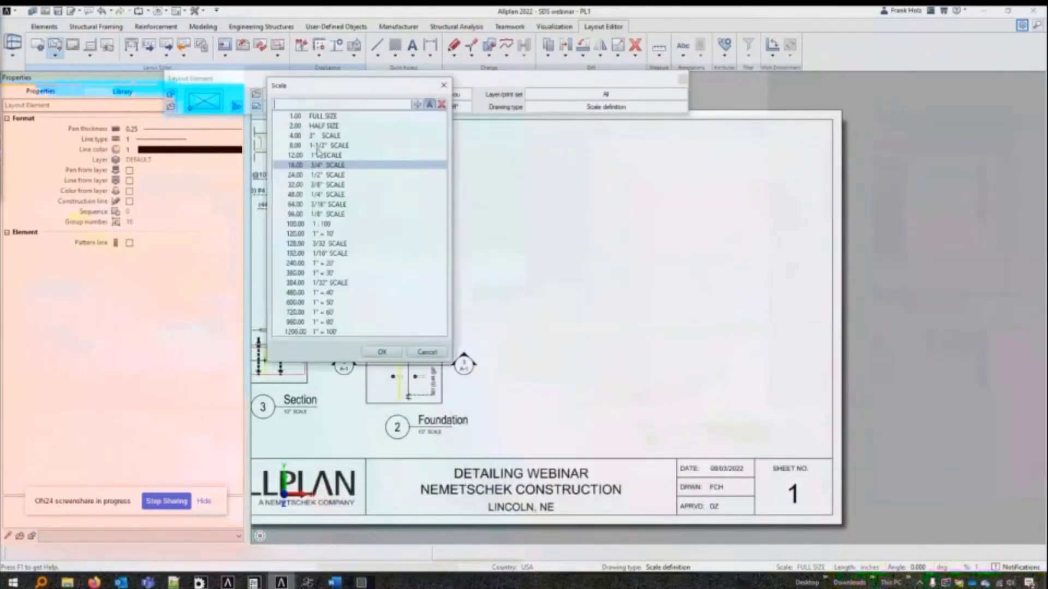
double_click(319, 176)
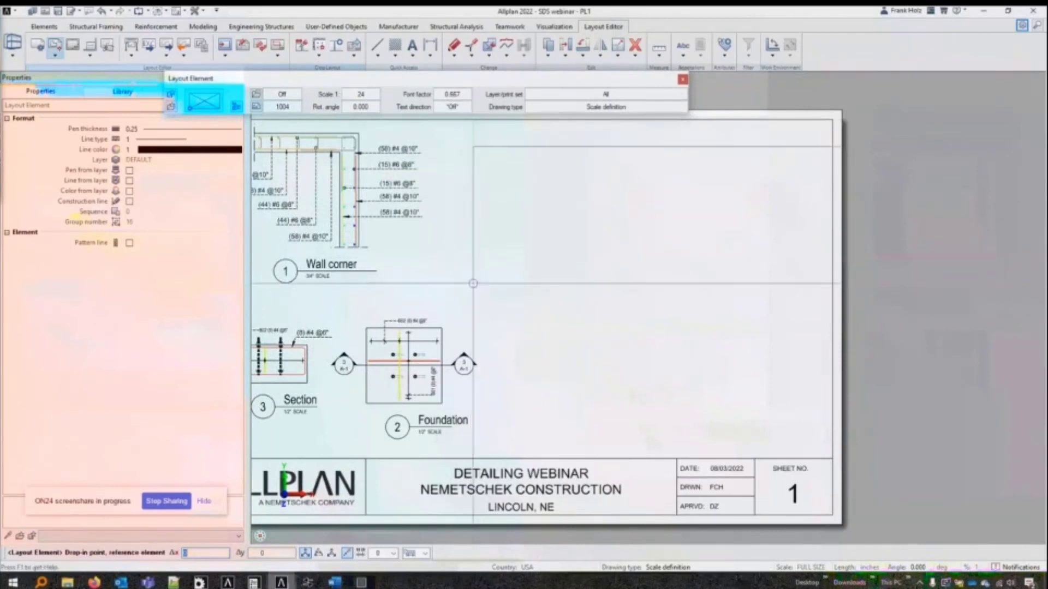
click(440, 280)
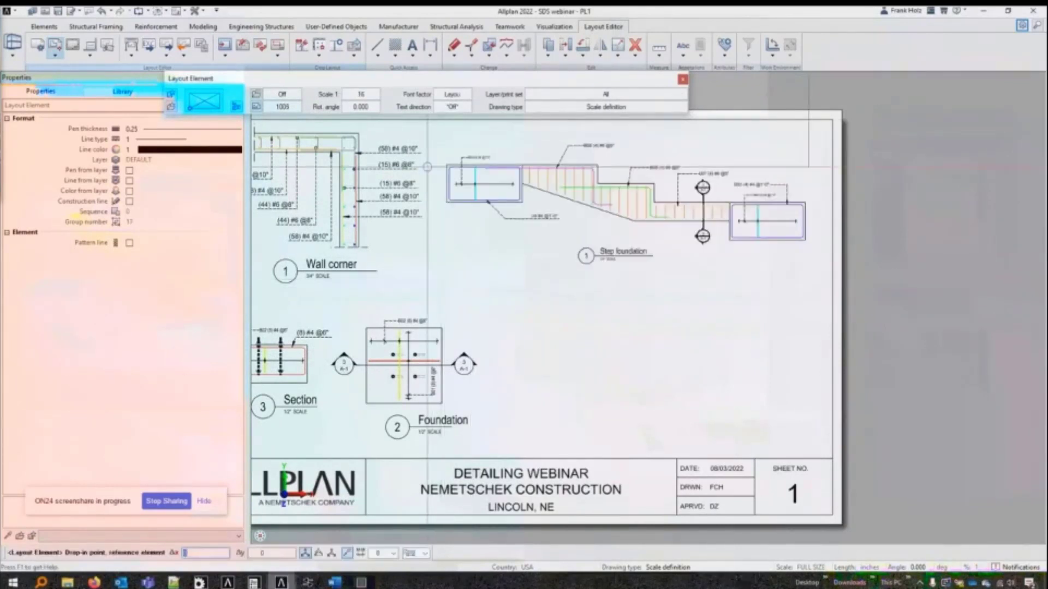
Step: Place drawing file 1005 Step foundation schedule at 1/2-inch scale (1:24) below the Step foundation detail
click(237, 107)
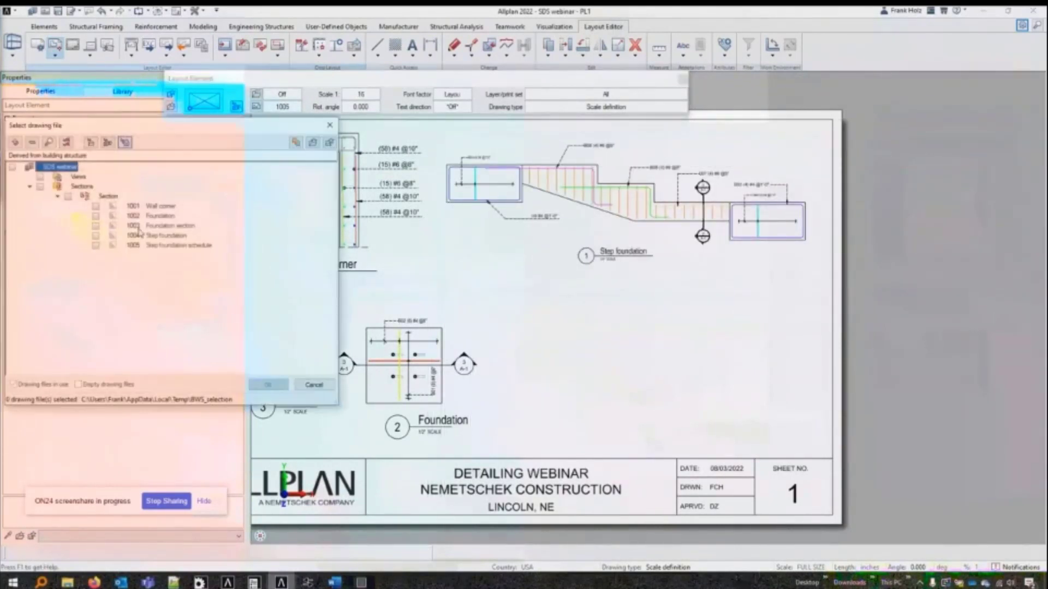
click(110, 245)
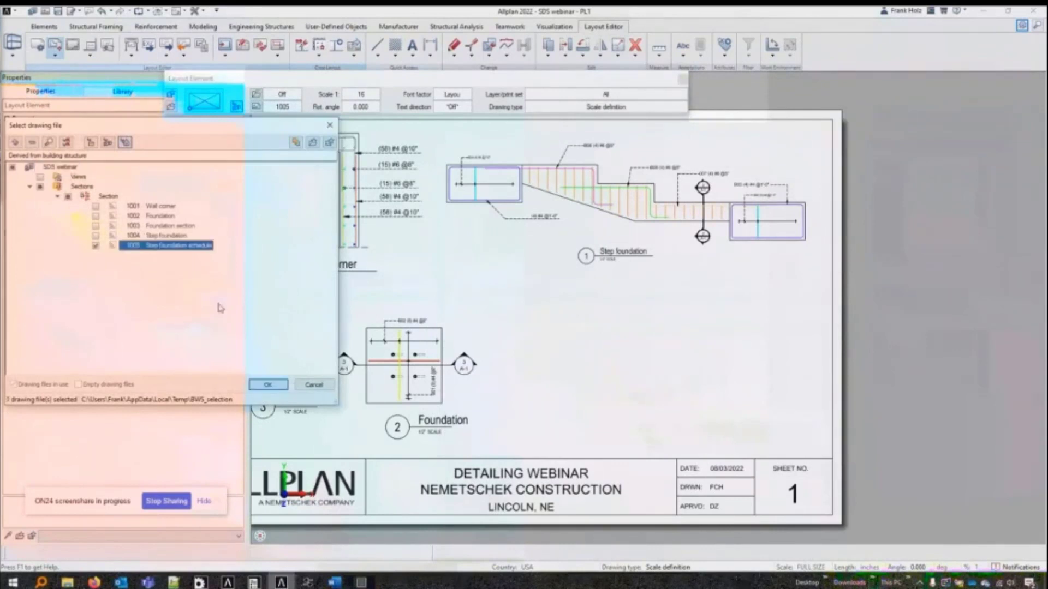
click(271, 387)
click(358, 95)
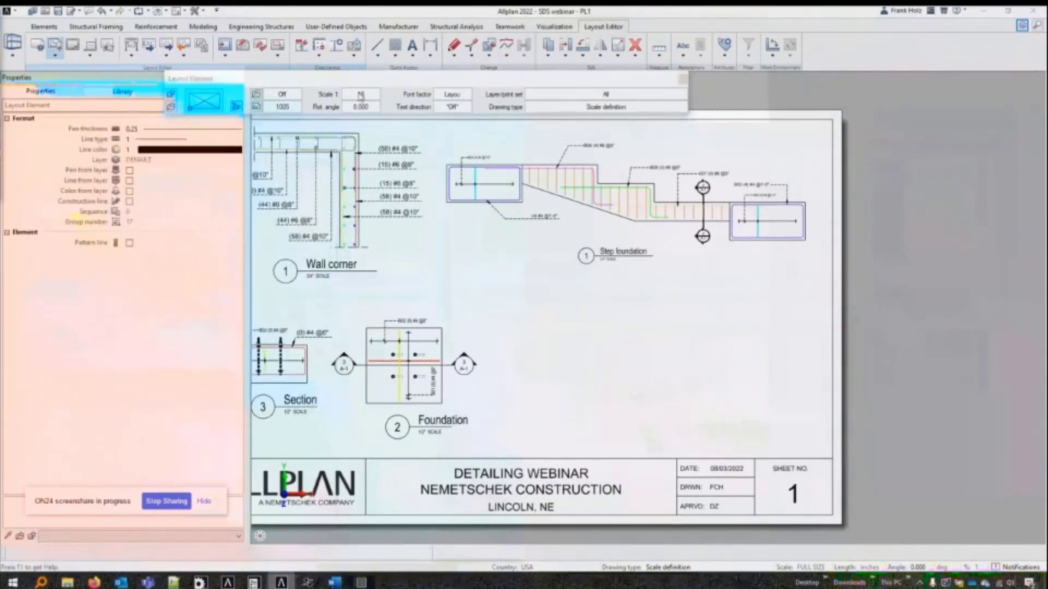
double_click(317, 173)
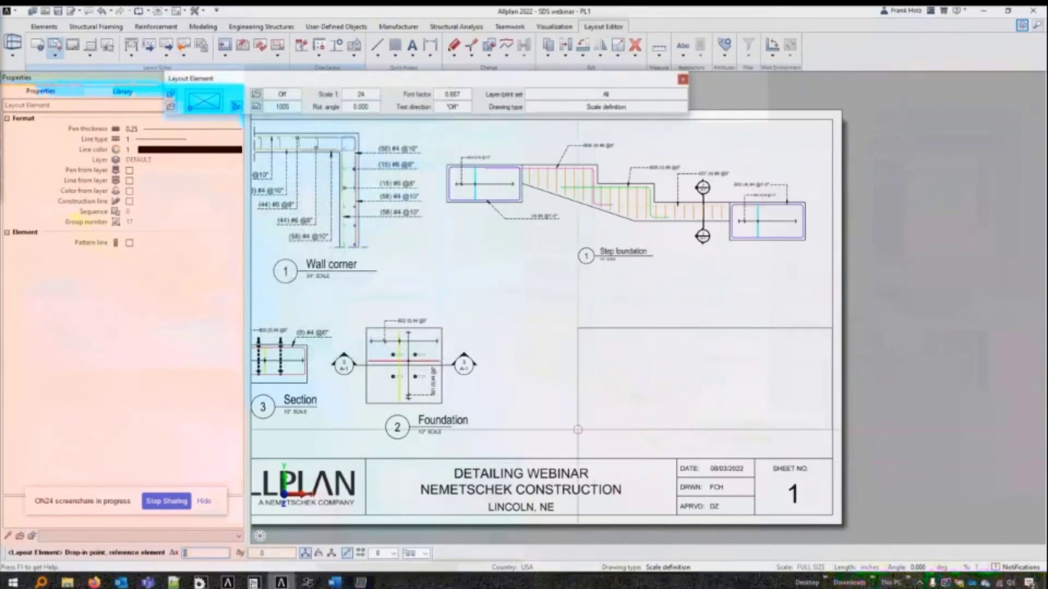
click(547, 419)
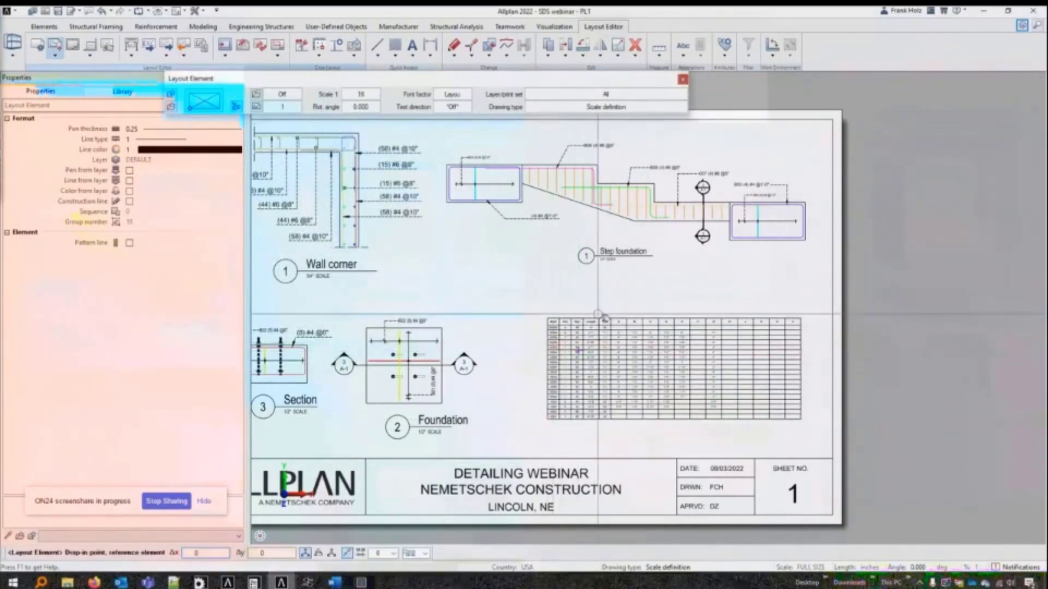
scroll(598, 315, down, 2)
key(Escape)
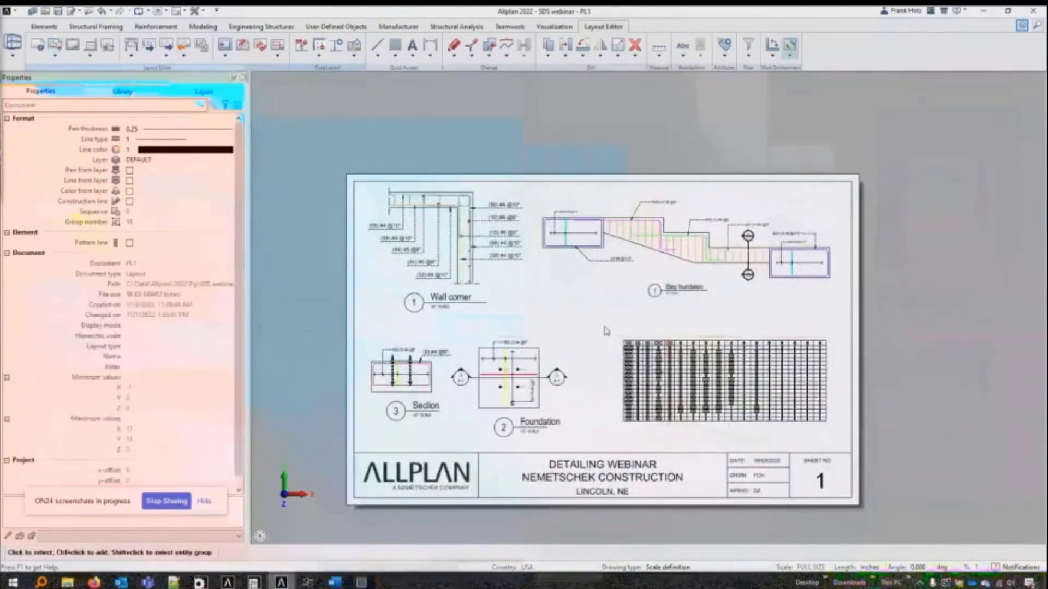
Step: Review the Bimplus upload settings for the current model and leave them without uploading
scroll(649, 257, up, 2)
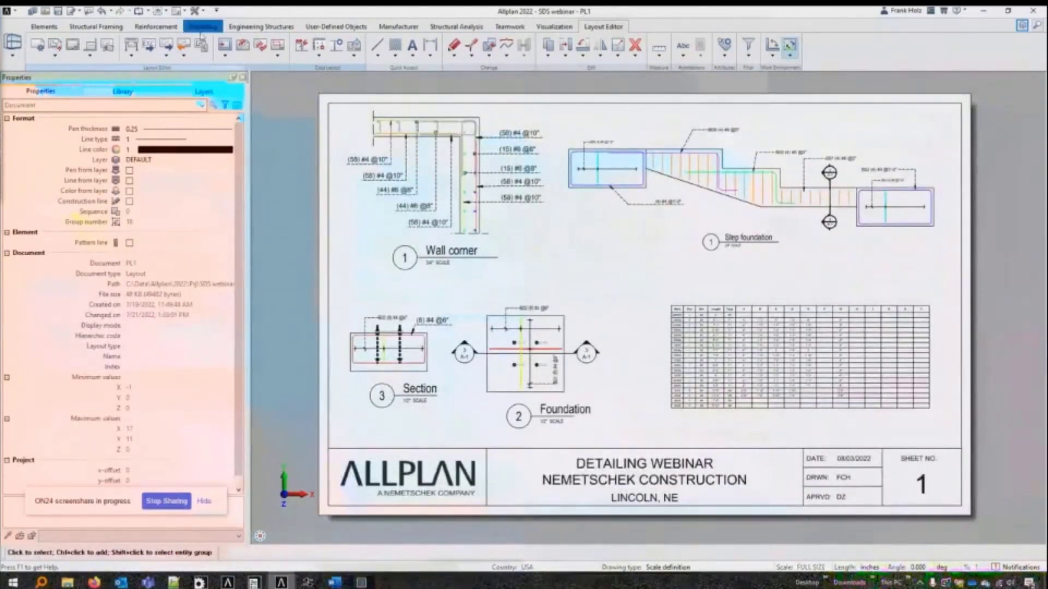
click(507, 27)
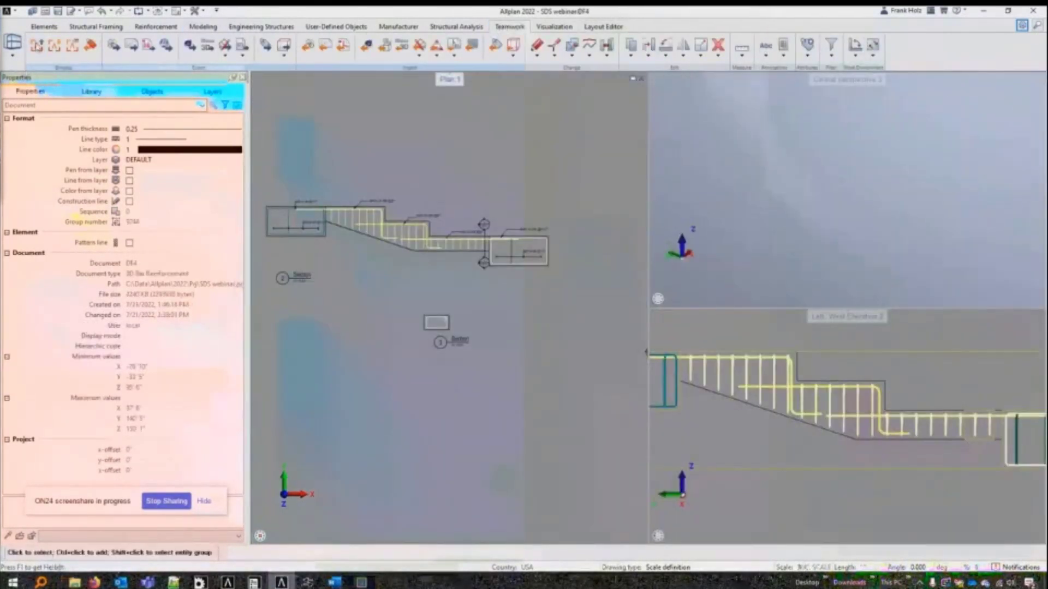
click(37, 47)
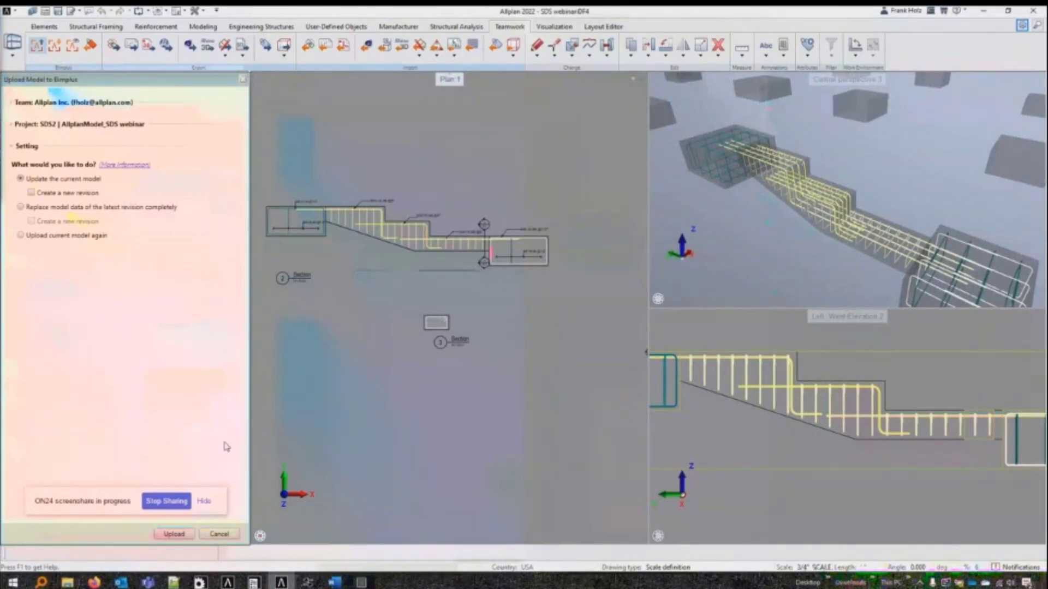
click(219, 535)
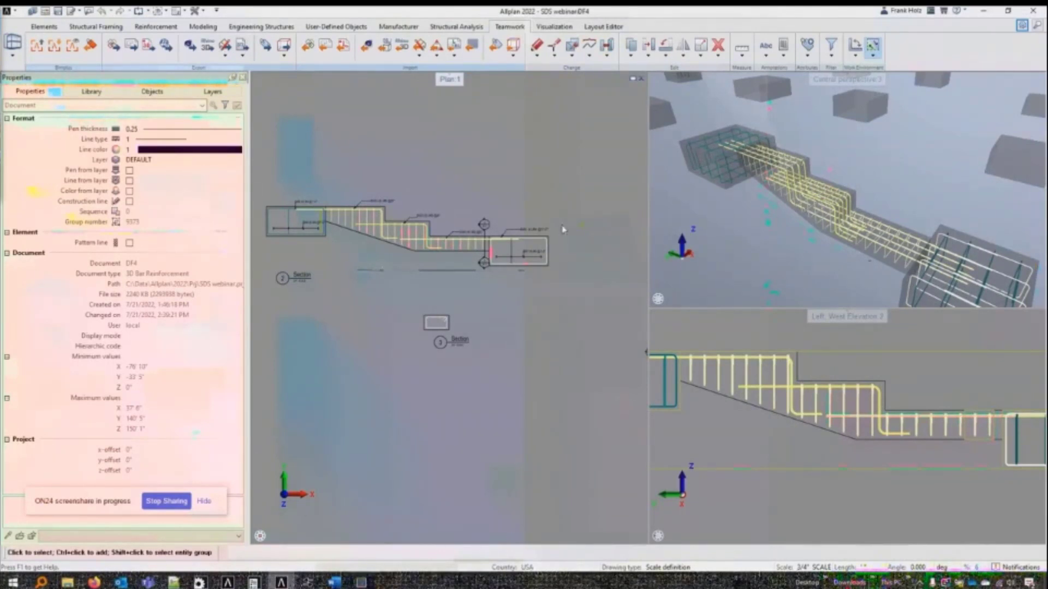
Step: Review the attributes of the step foundation's bar reinforcement in Modify Attributes without changing them
click(543, 229)
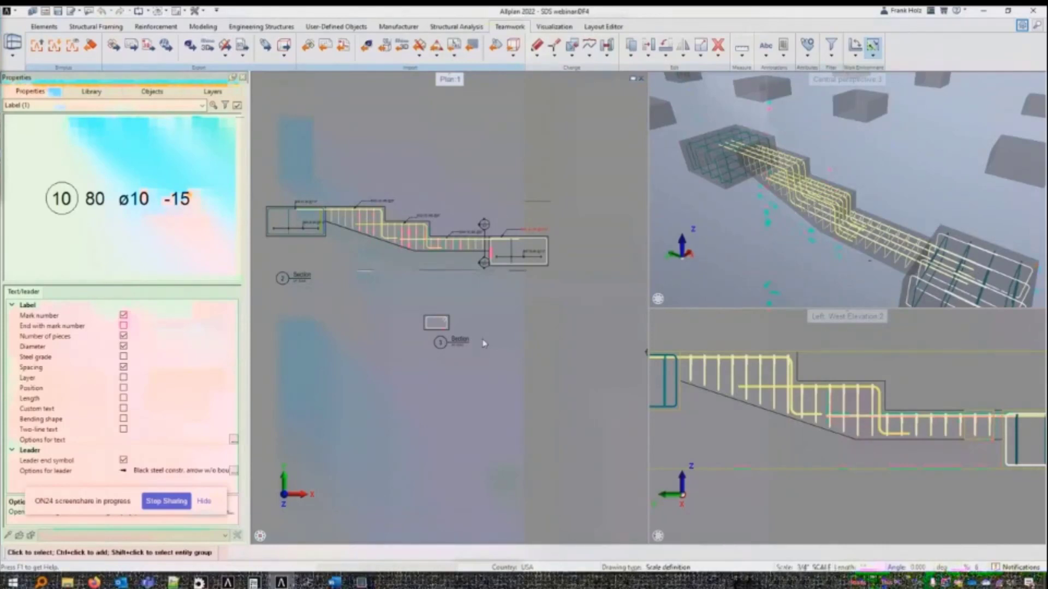
key(Escape)
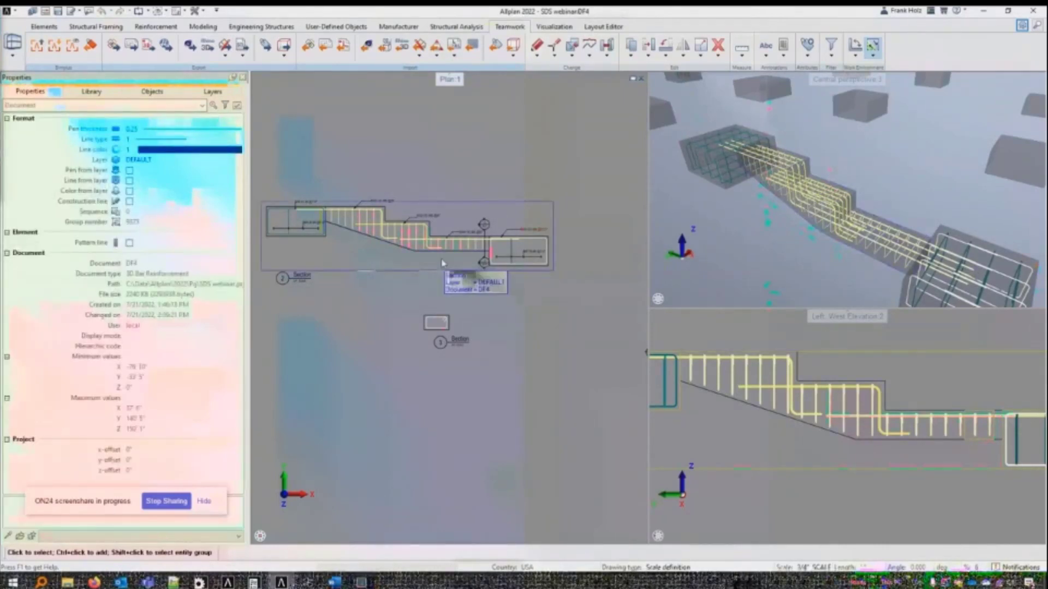
scroll(425, 262, up, 4)
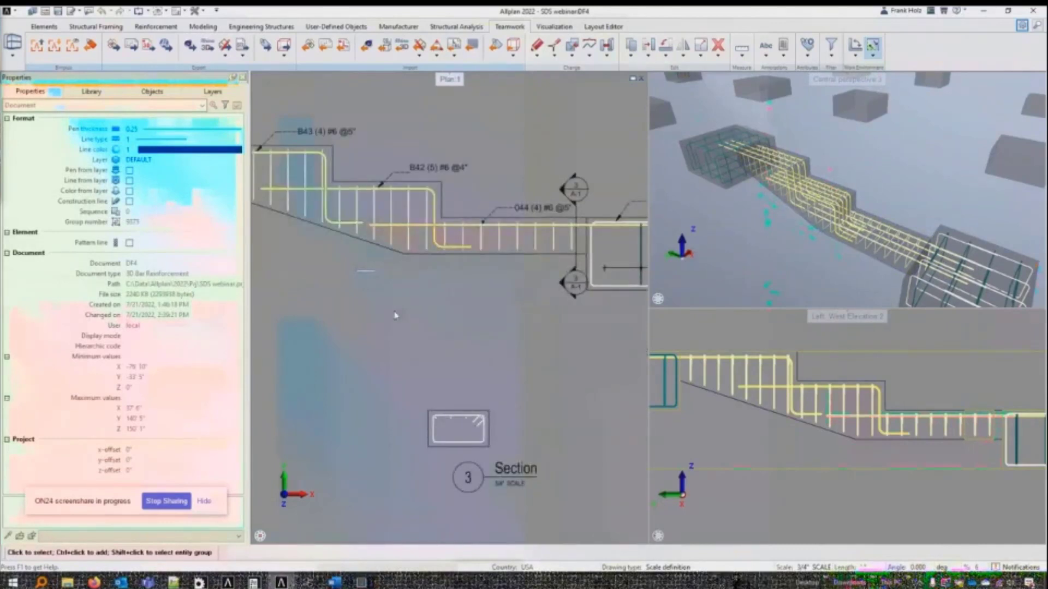
click(427, 167)
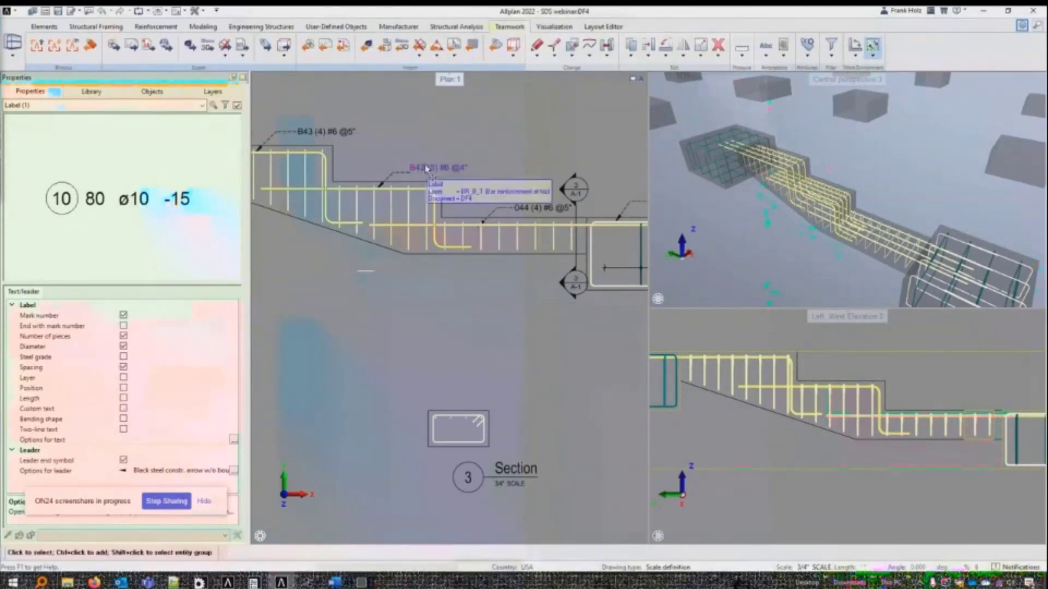
click(807, 46)
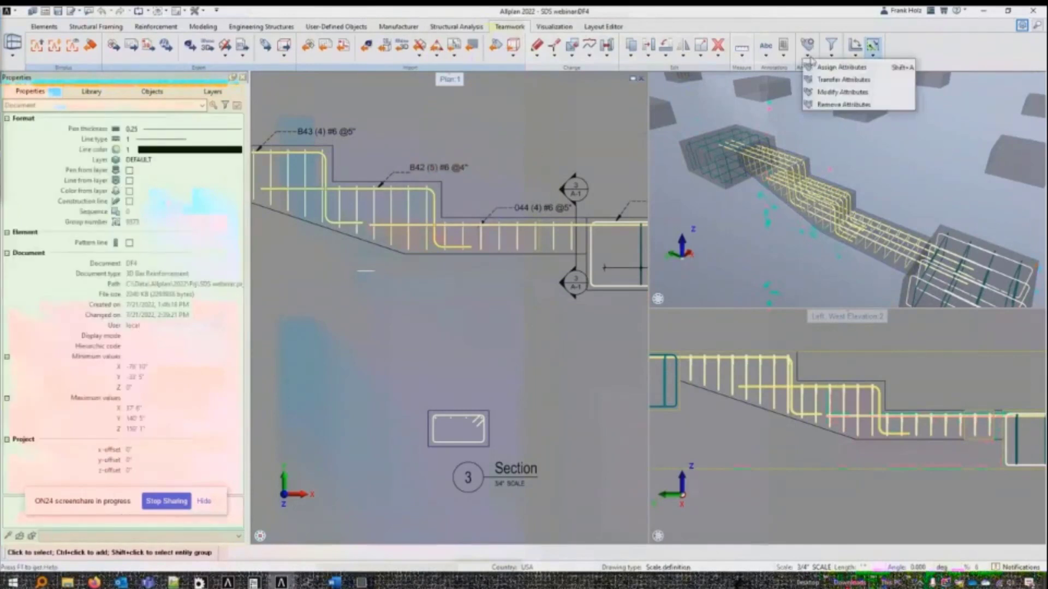
click(851, 81)
click(477, 243)
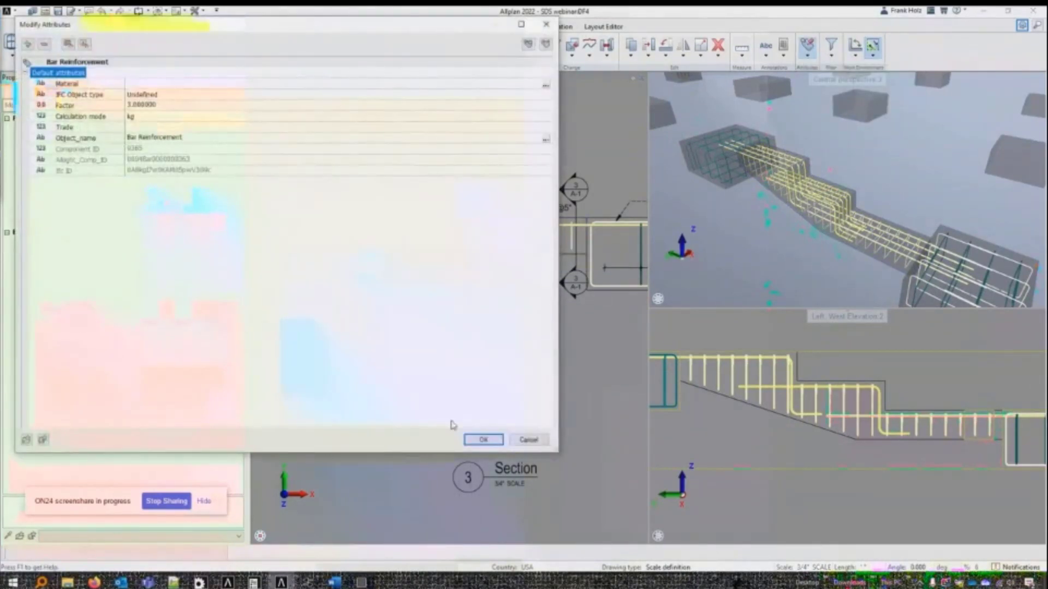
click(529, 440)
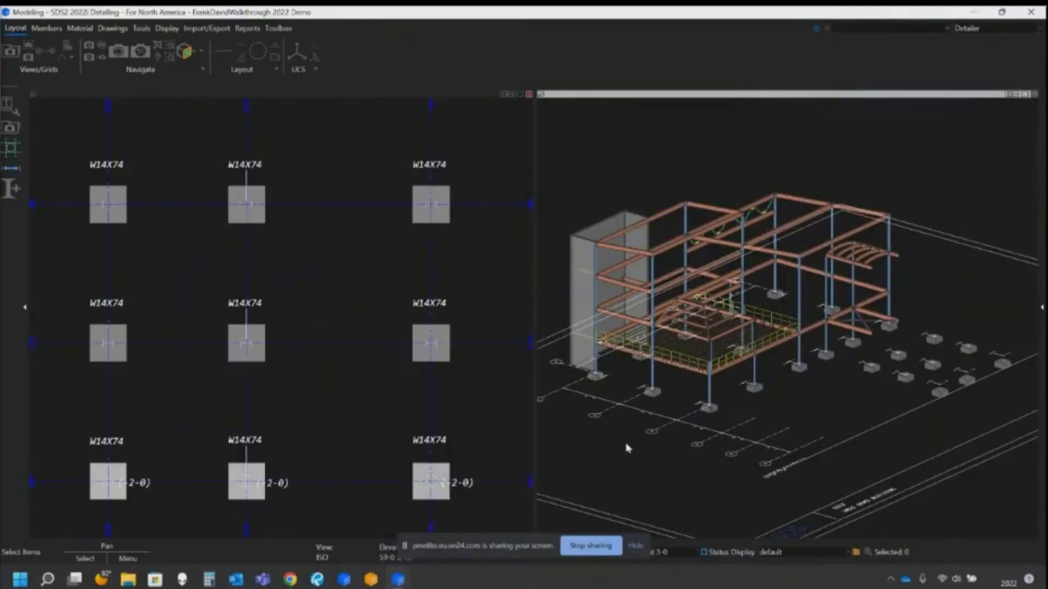
click(636, 547)
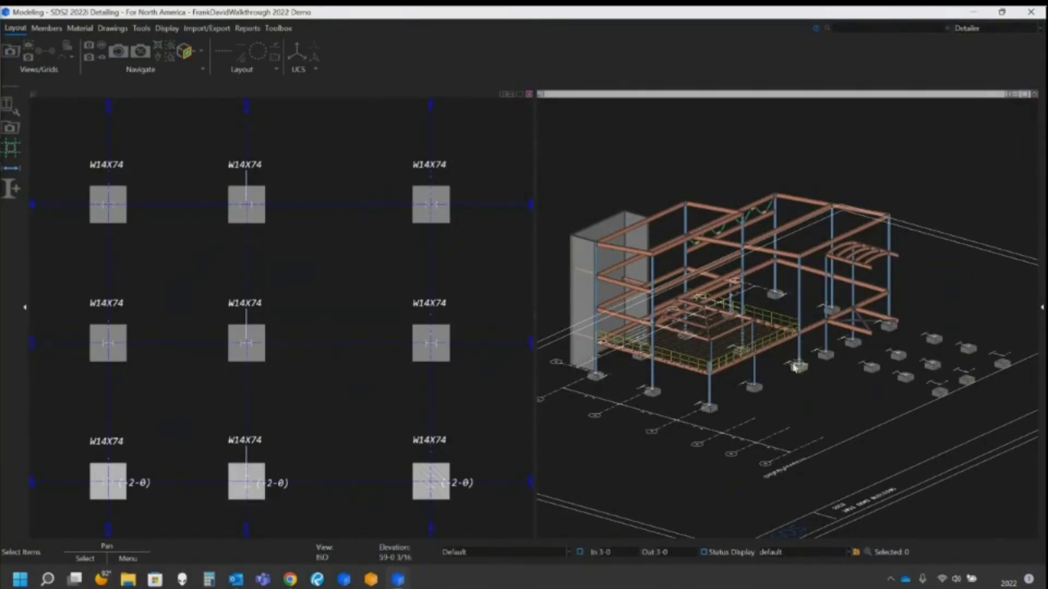
middle_drag(767, 375, 768, 358)
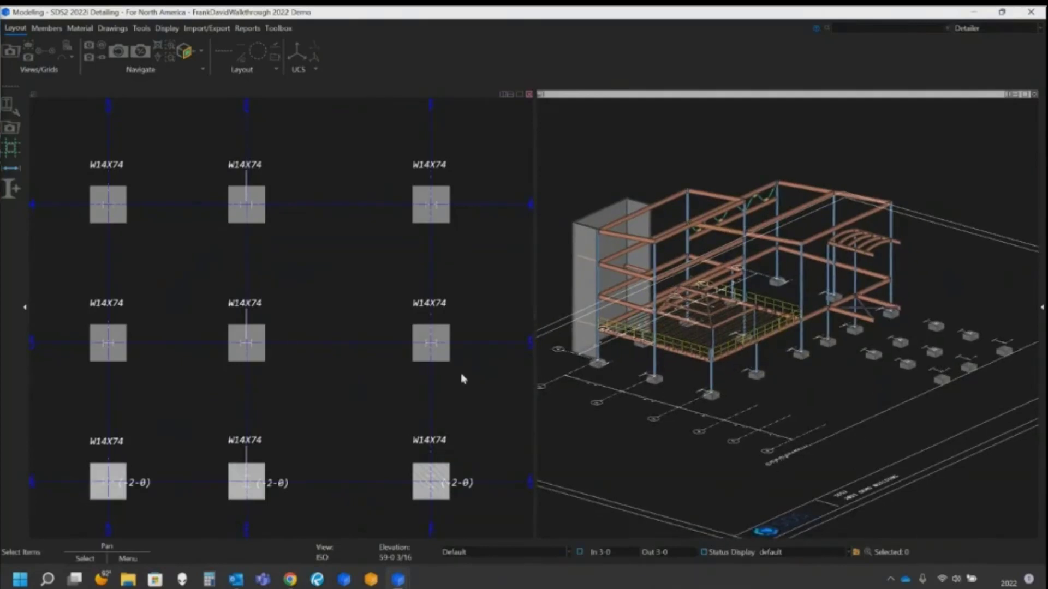
click(307, 305)
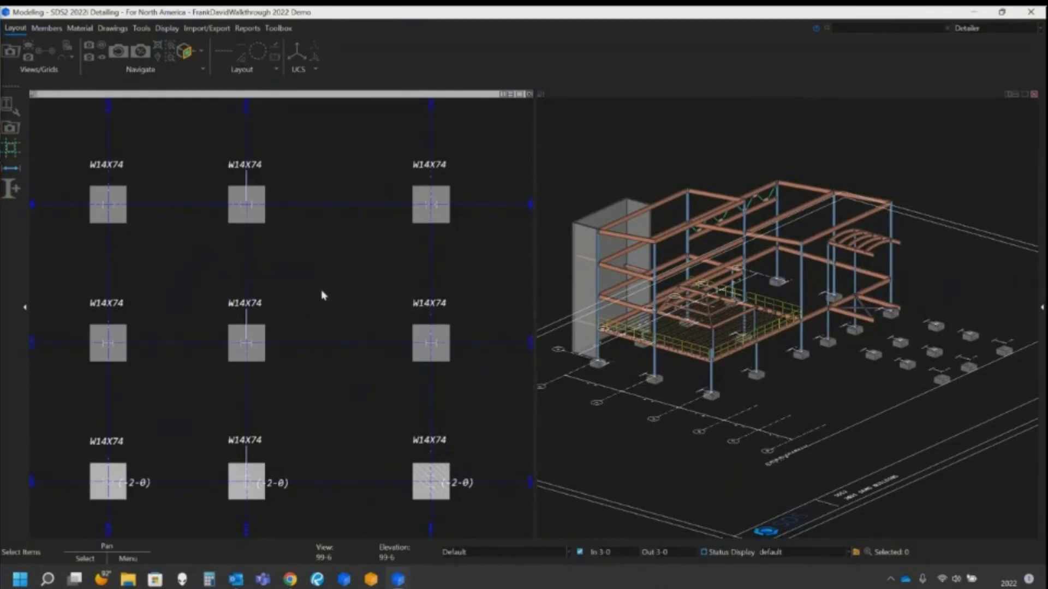
click(763, 357)
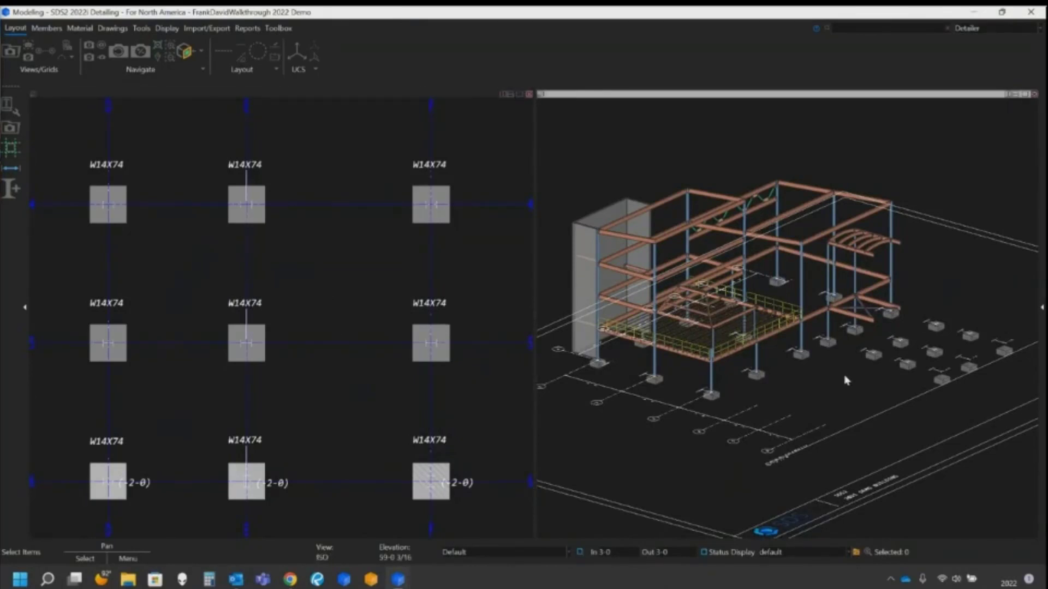
click(325, 294)
click(926, 349)
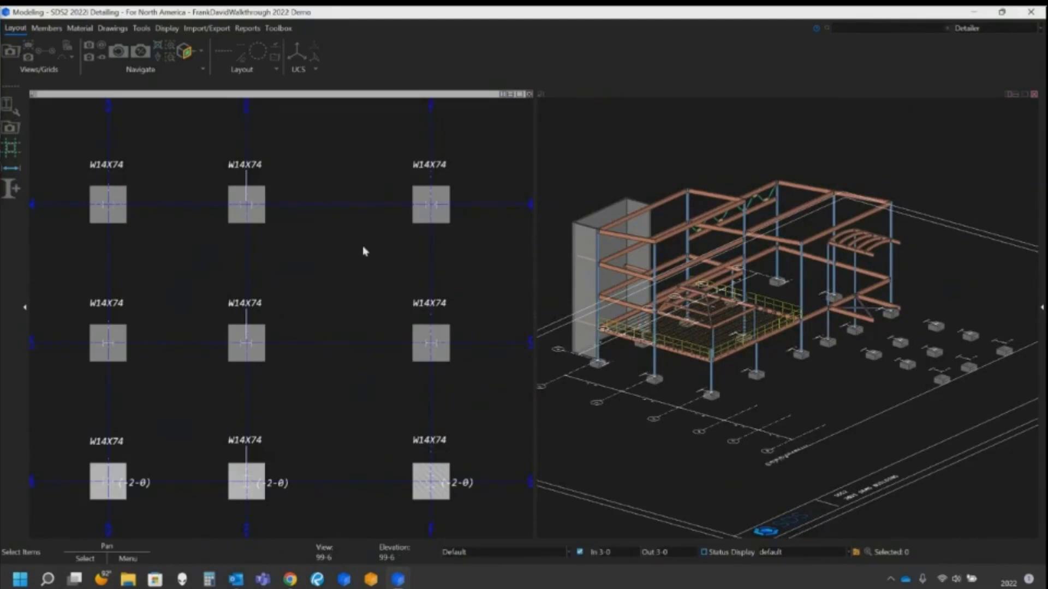
Step: In SDS2 Detailing, start adding a steel column and set its section size to W14x74
click(48, 29)
click(96, 50)
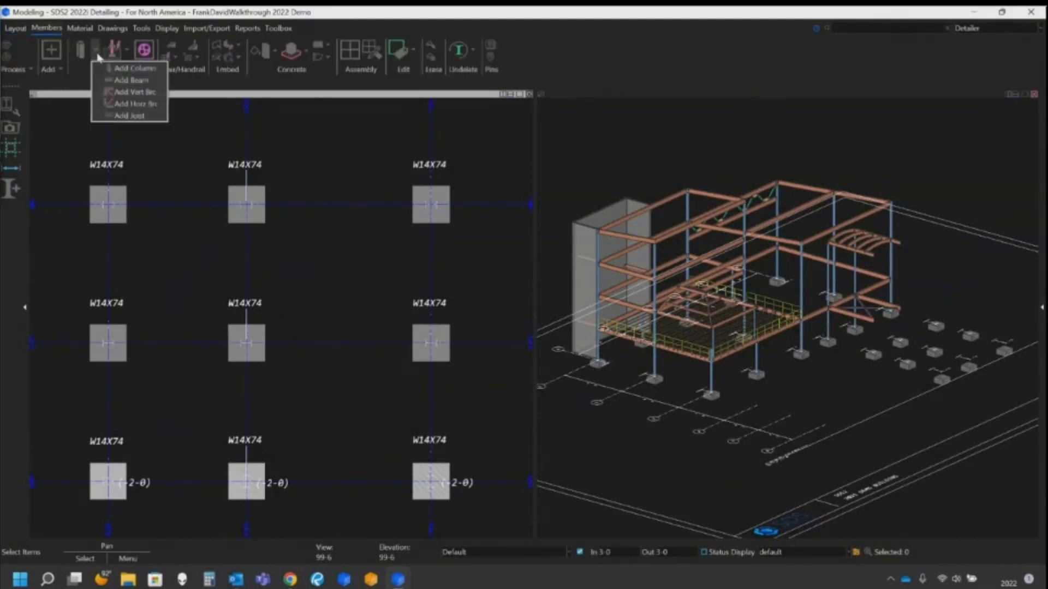
click(132, 68)
double_click(72, 82)
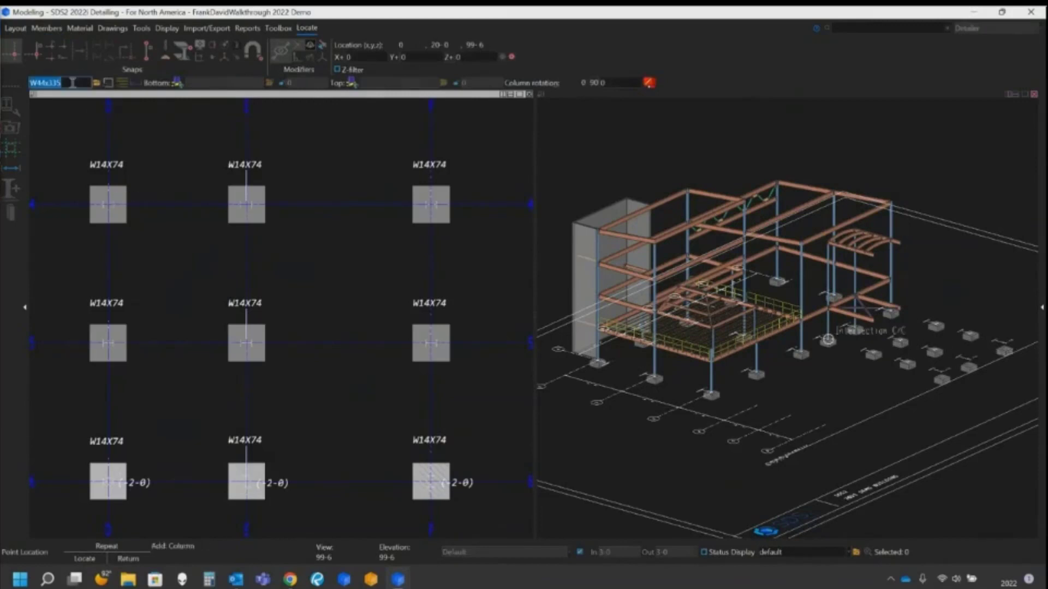
key(BackSpace)
text(4x7)
key(Return)
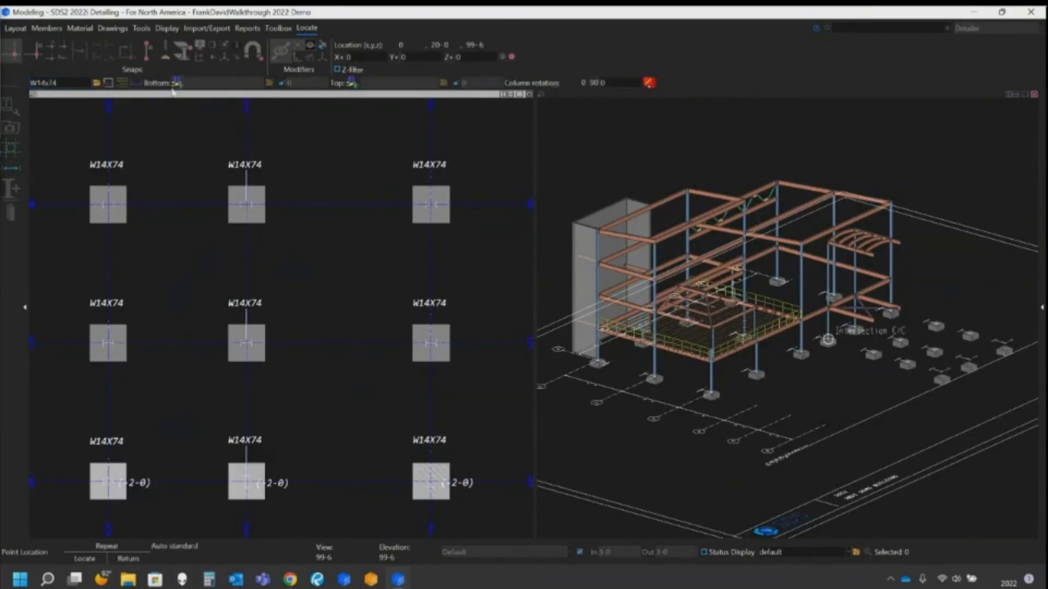
Step: Give the column user base/cap plate 1 at its bottom, with bottom elevation 97-6 and top elevation 136-0
click(177, 83)
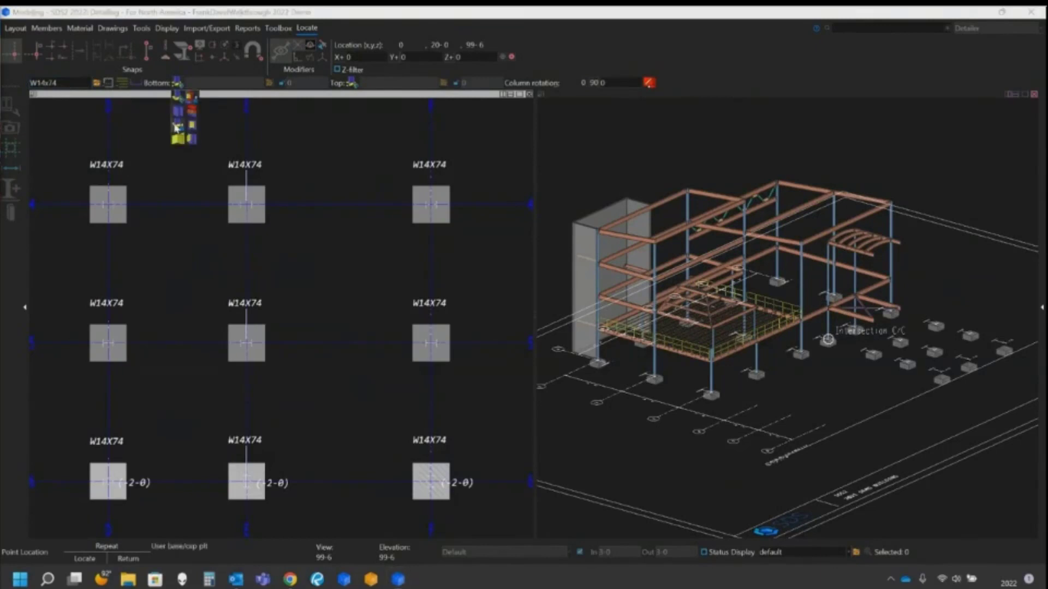
click(177, 127)
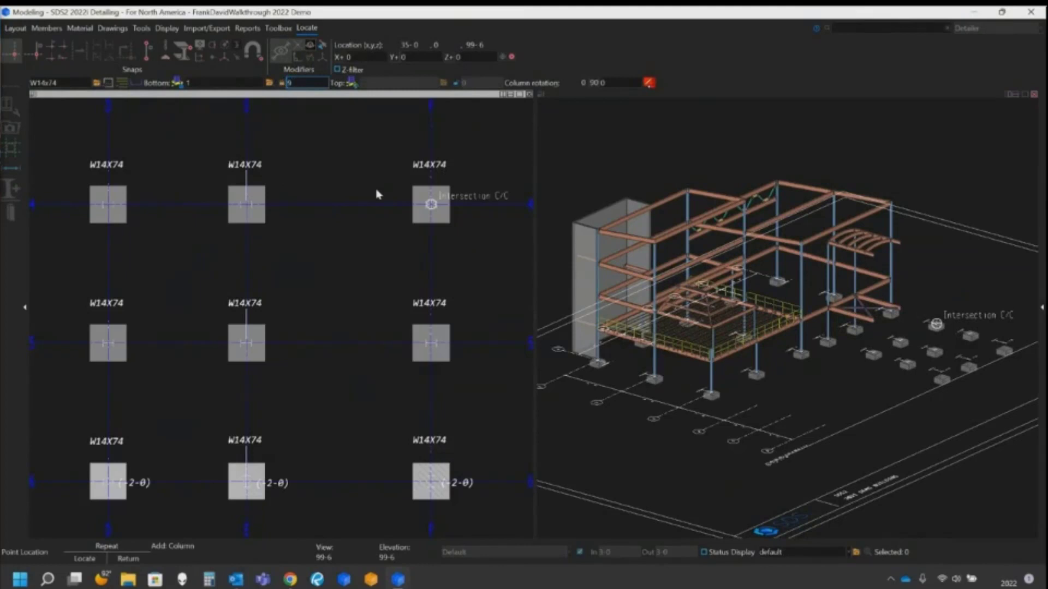
key(Return)
click(458, 83)
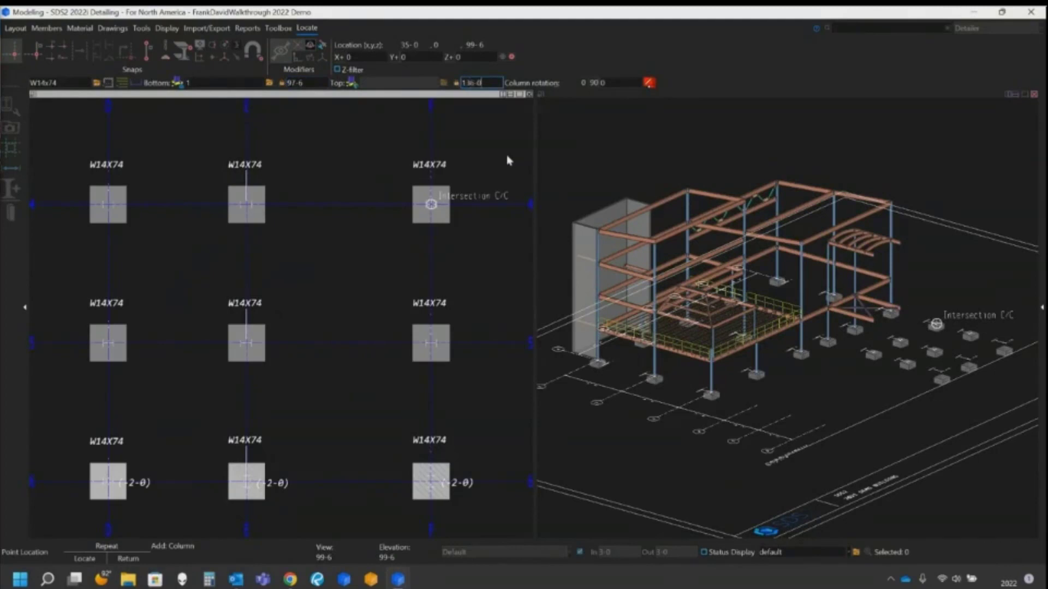
key(Return)
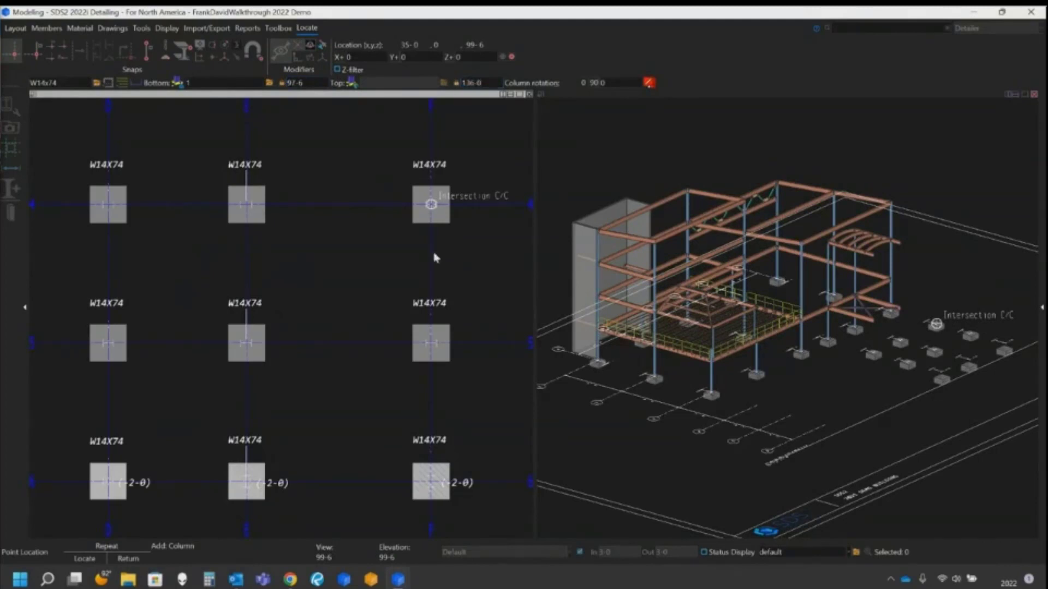
Step: Place columns on the three footings marked (-2-0), the first at rotation 0 and the other two at rotation 90
click(105, 484)
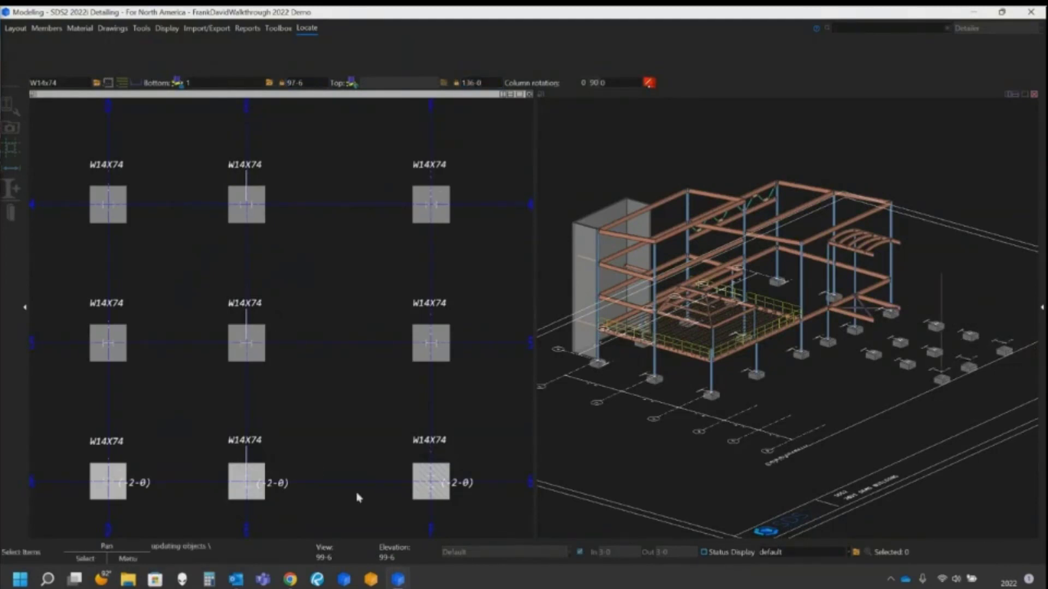
click(594, 82)
click(247, 483)
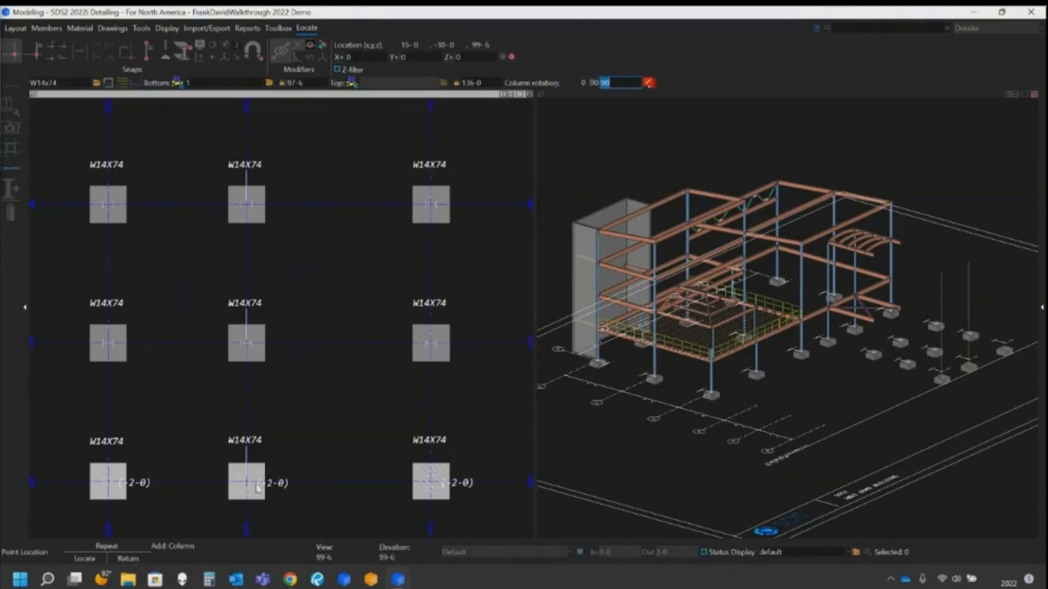
click(431, 482)
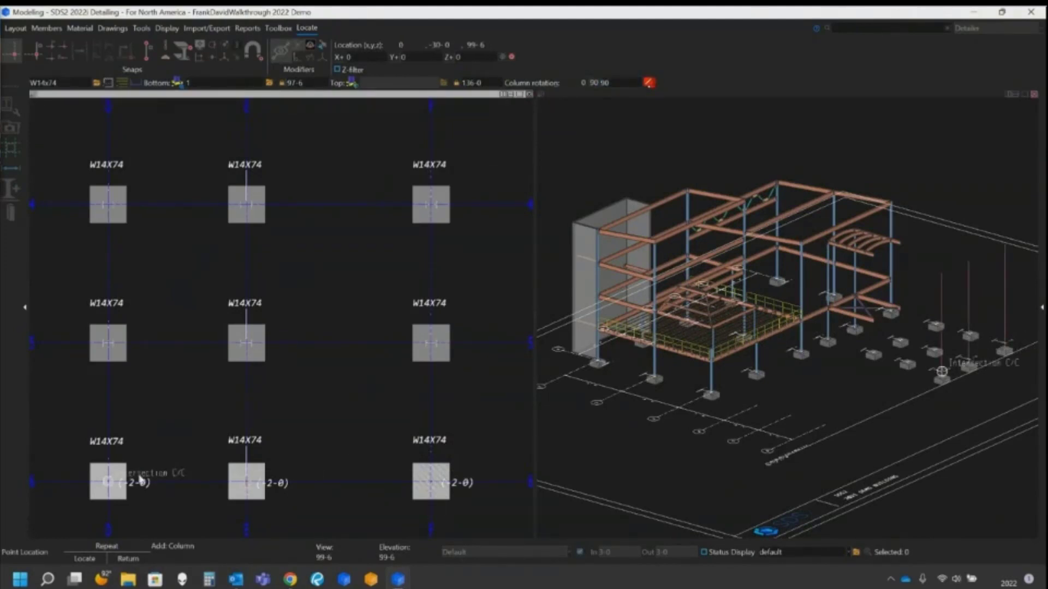
Step: Set the column's bottom elevation to 99-6 and rotation to 0, and place columns on the three middle-row footings
click(306, 83)
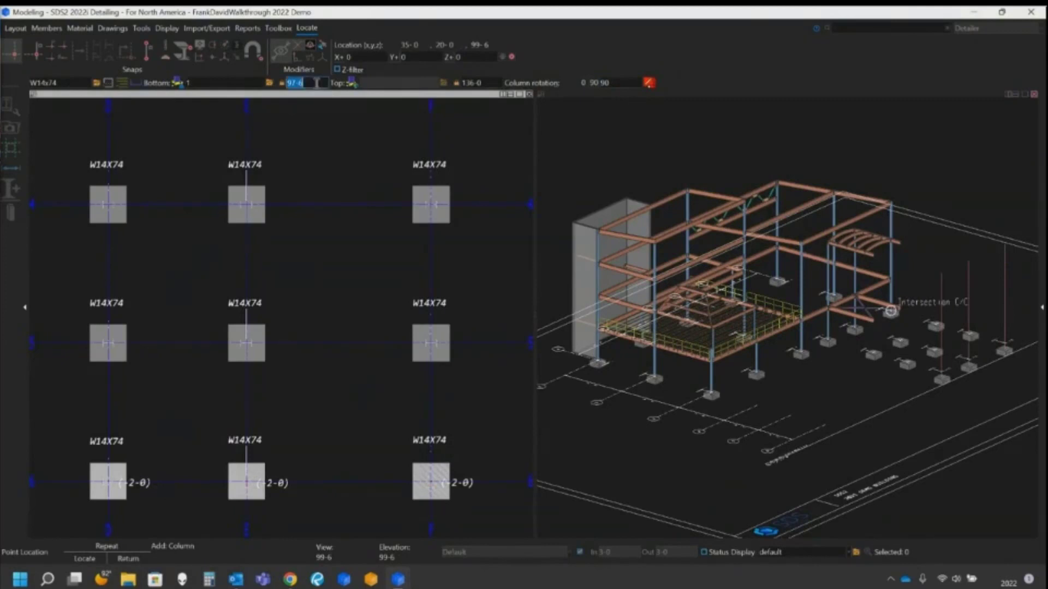
text(99)
key(Return)
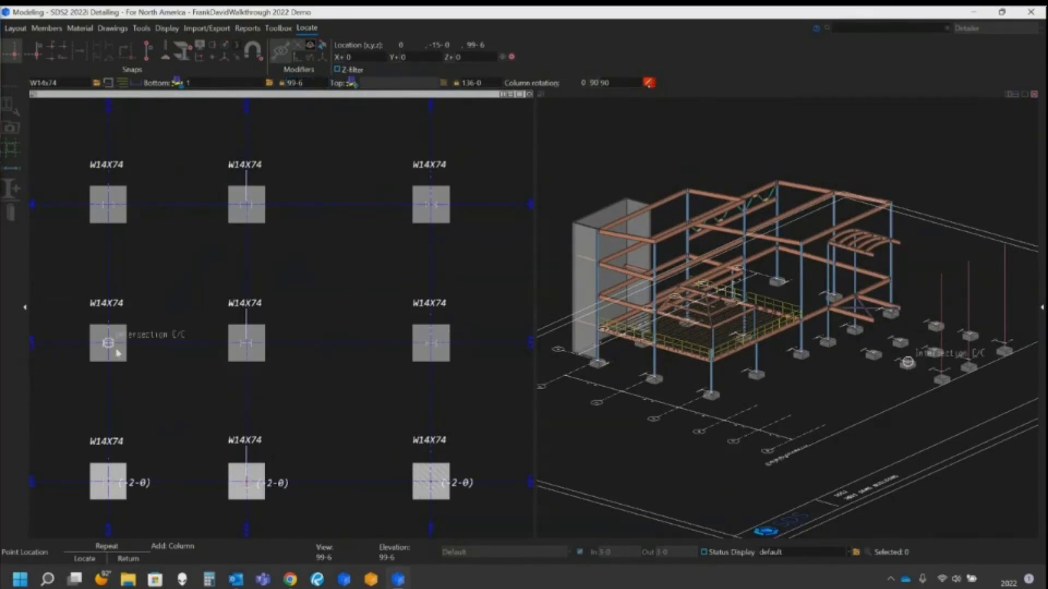
click(602, 83)
click(109, 347)
click(246, 345)
click(423, 347)
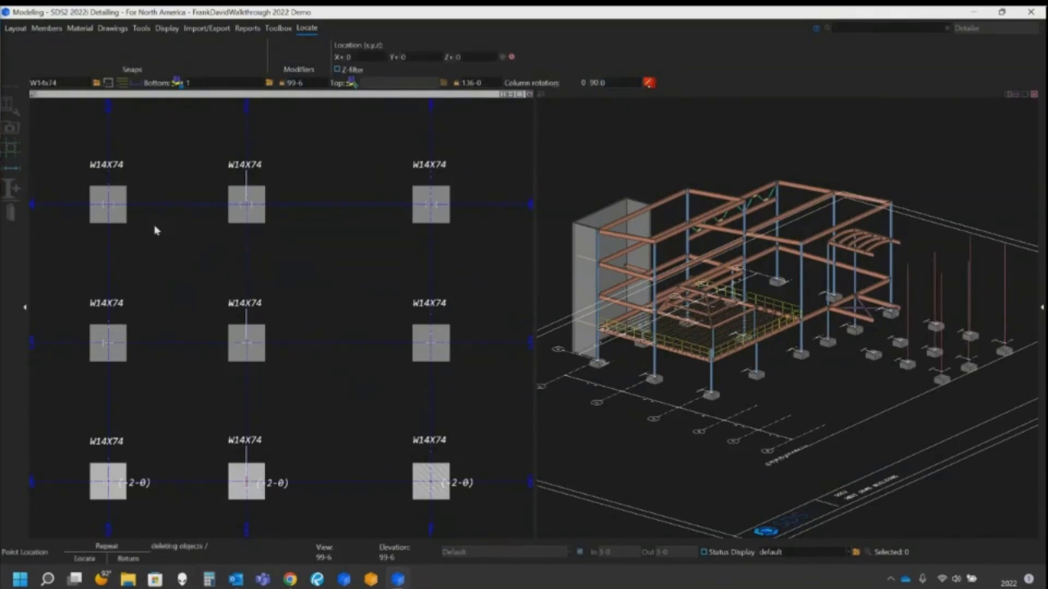
Step: Place the same columns on the three upper-row footings of the plan and finish adding columns
click(115, 207)
right_click(116, 208)
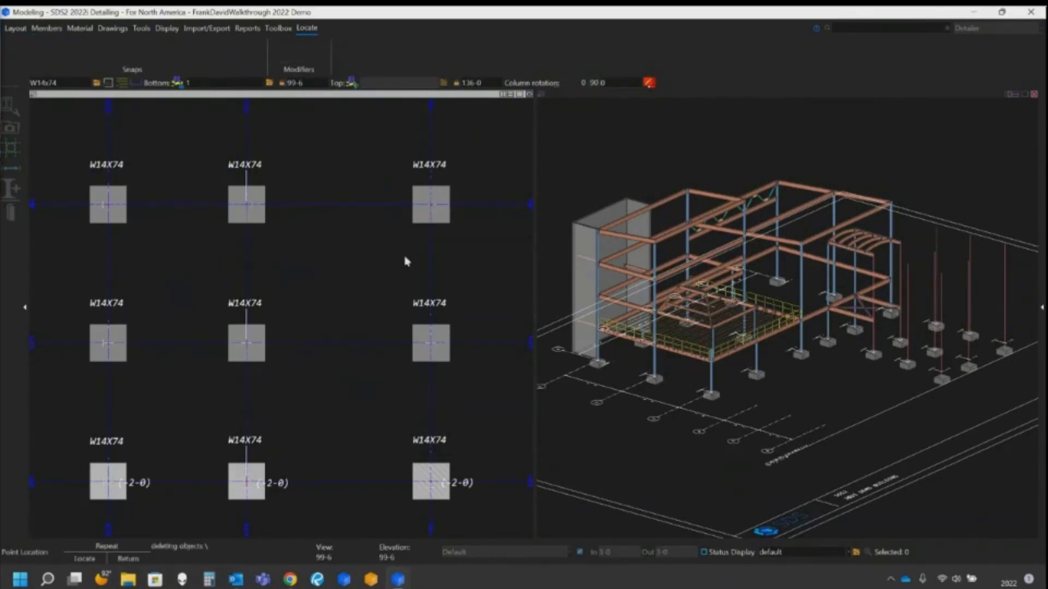
right_click(349, 305)
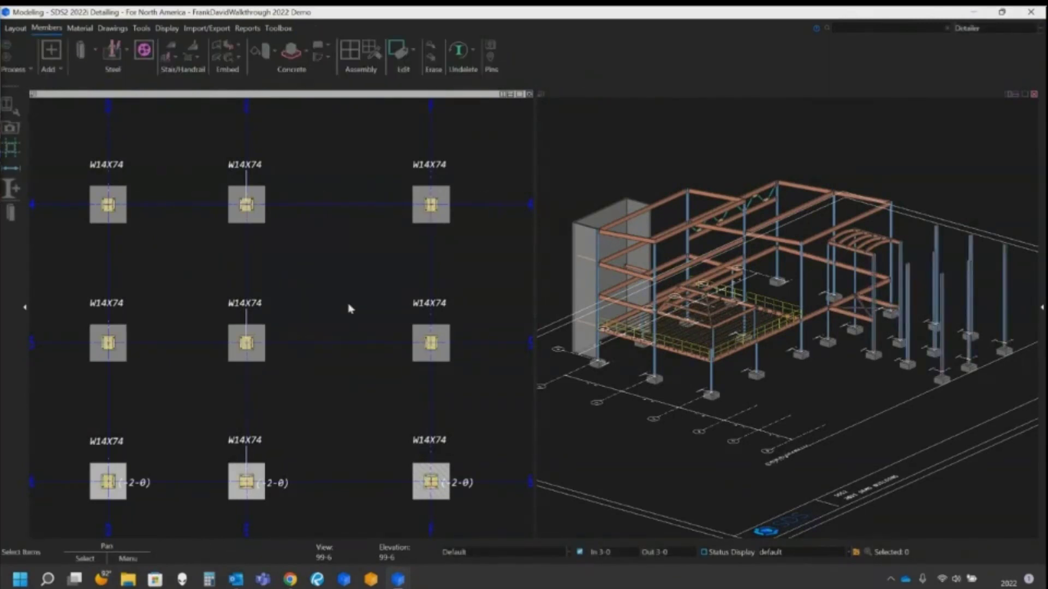
Step: Examine the existing beam and brace connection at the steel column beside the new columns in the 3D model
click(837, 353)
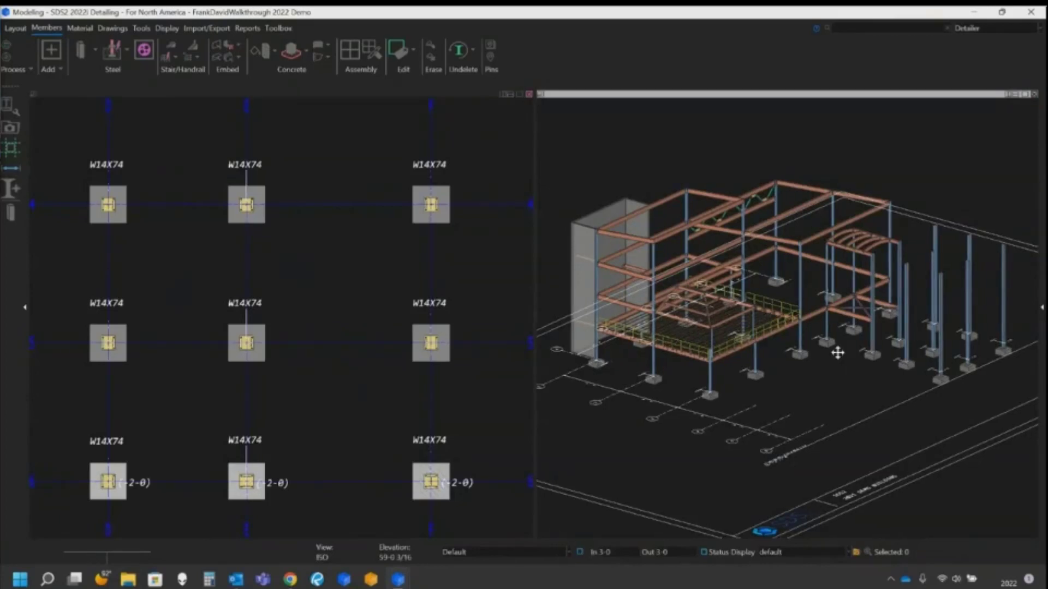
scroll(779, 367, up, 8)
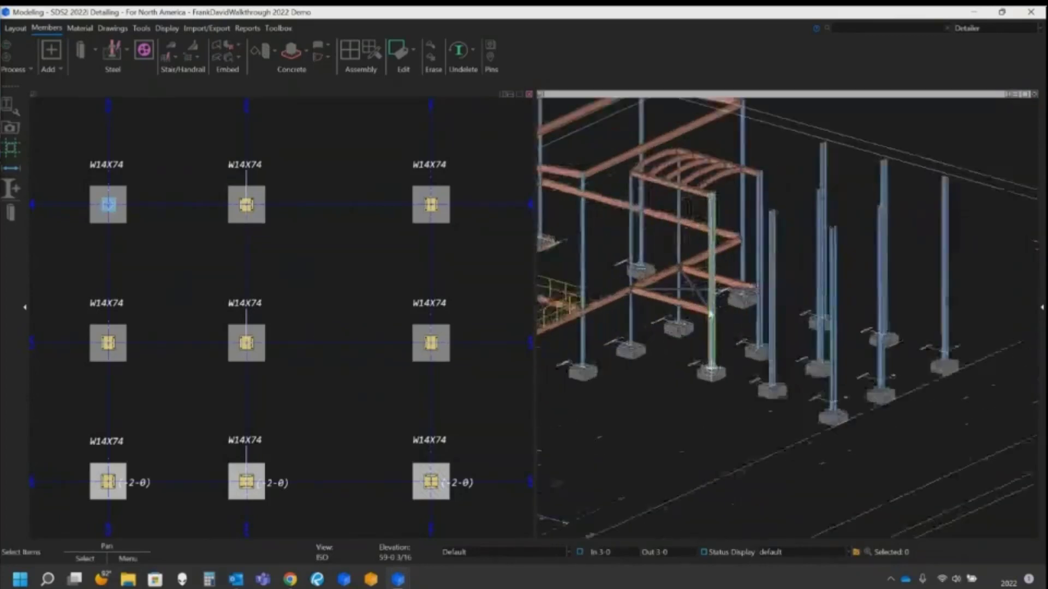
scroll(709, 314, up, 6)
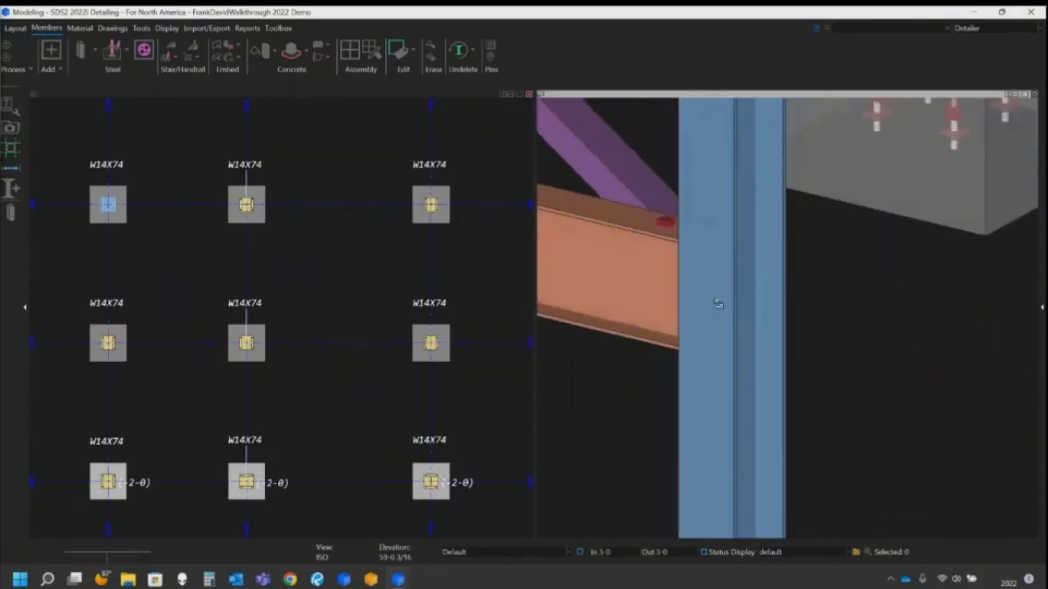
middle_drag(718, 304, 472, 301)
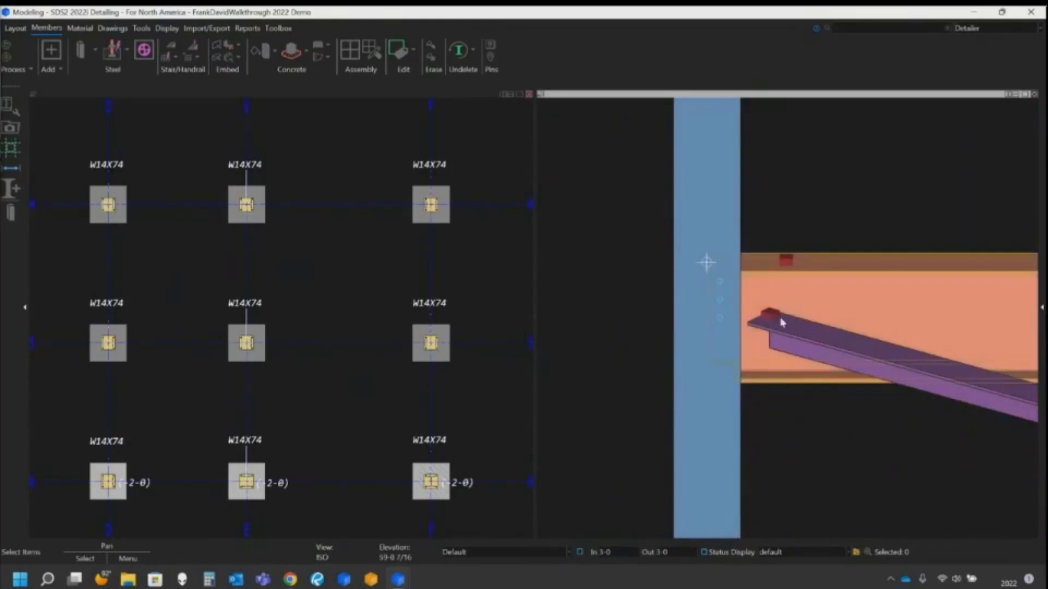
scroll(752, 306, down, 5)
shift+middle_drag(749, 309, 961, 313)
scroll(760, 314, down, 4)
scroll(760, 315, down, 5)
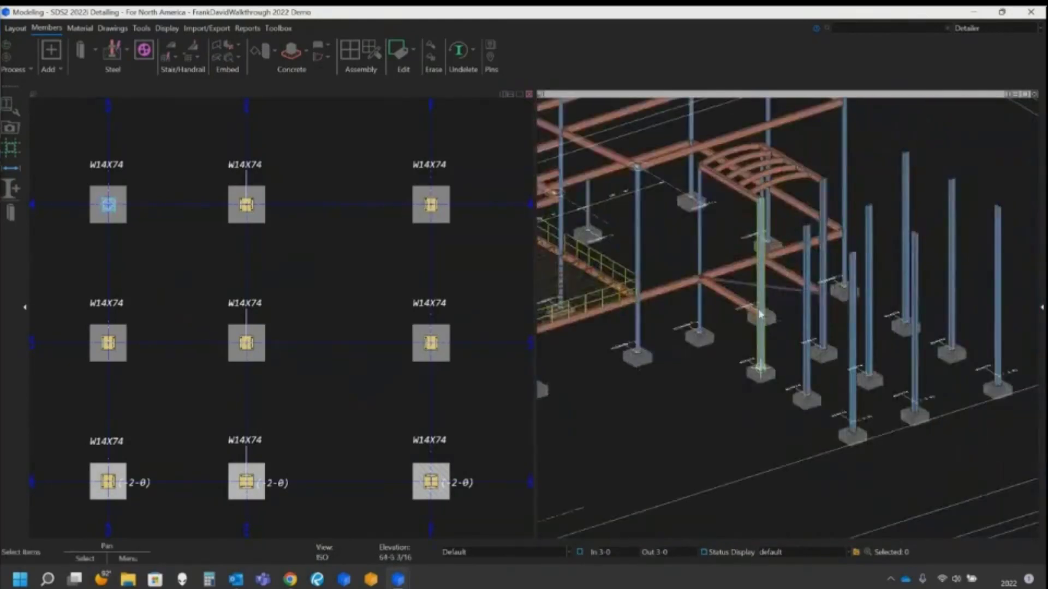
Step: Inspect the new columns and the base plate on a (-2-0) footing in the 3D model
shift+middle_drag(760, 315, 677, 343)
scroll(677, 342, up, 1)
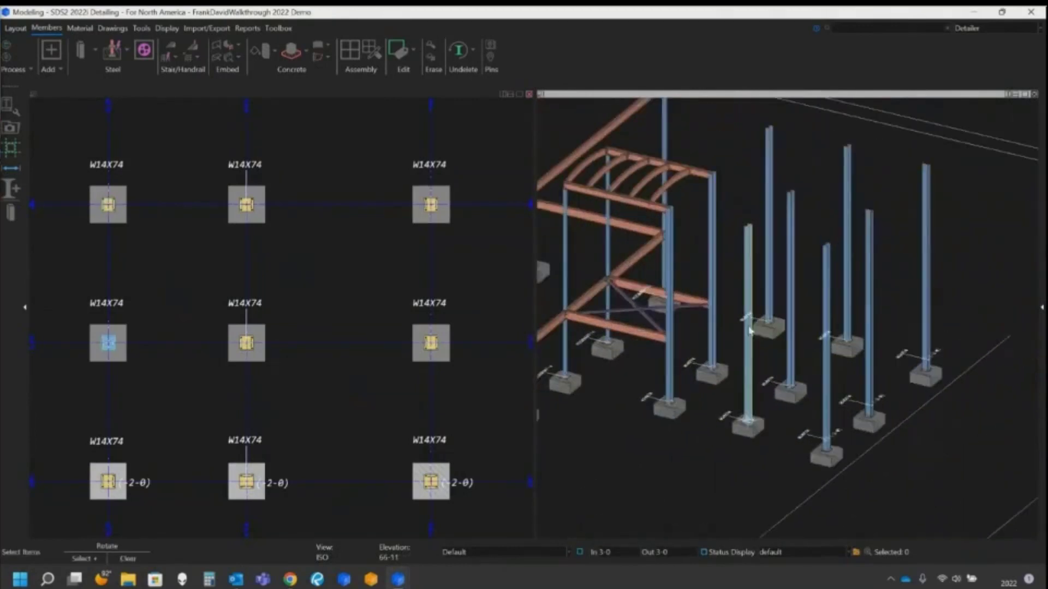
scroll(837, 465, up, 5)
scroll(837, 465, up, 3)
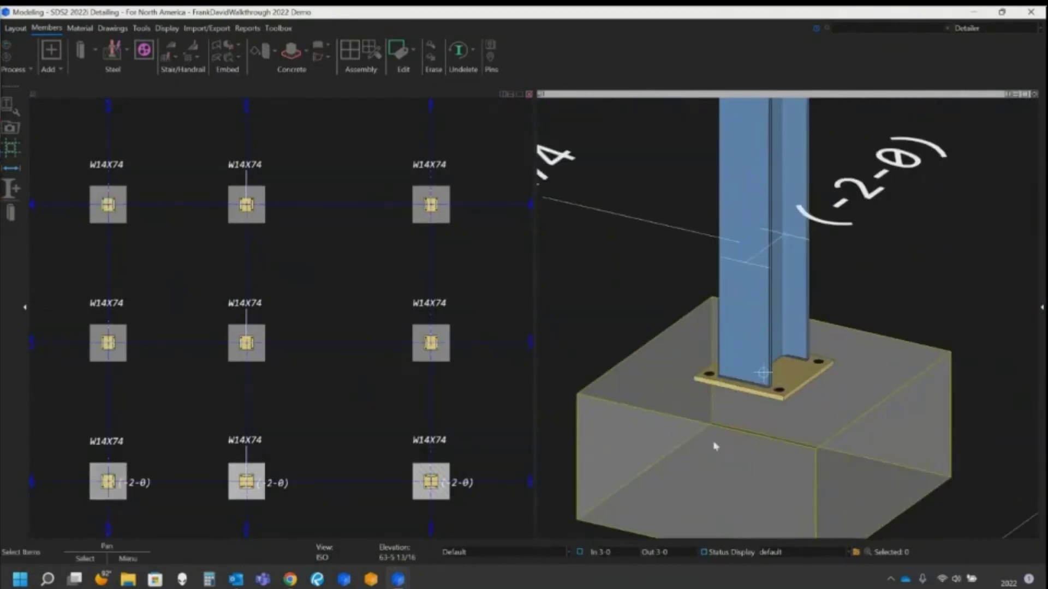
shift+middle_drag(776, 306, 743, 287)
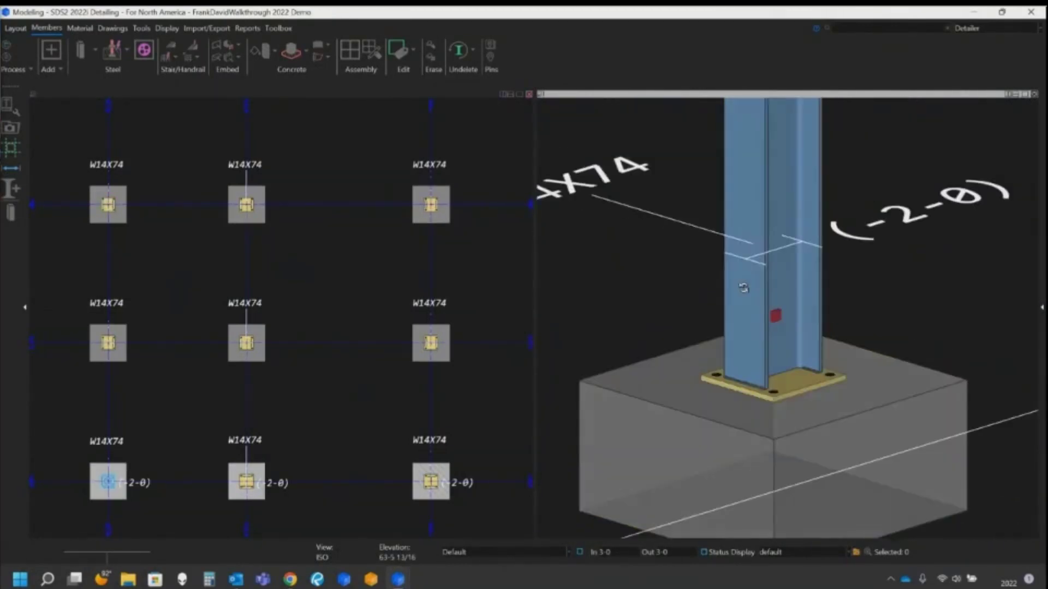
scroll(978, 337, down, 6)
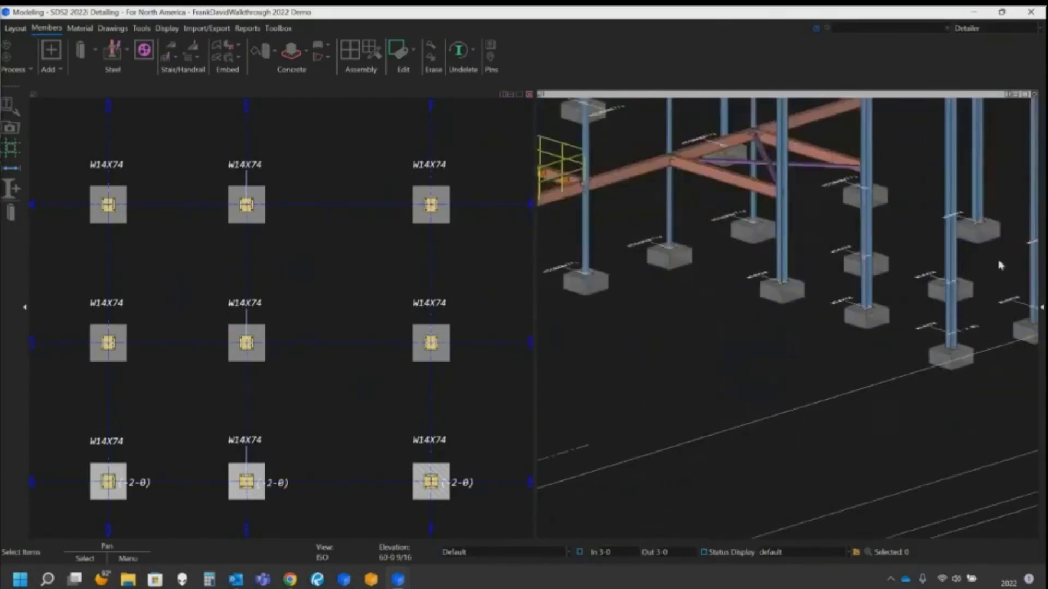
scroll(842, 412, up, 2)
shift+middle_drag(842, 412, 840, 347)
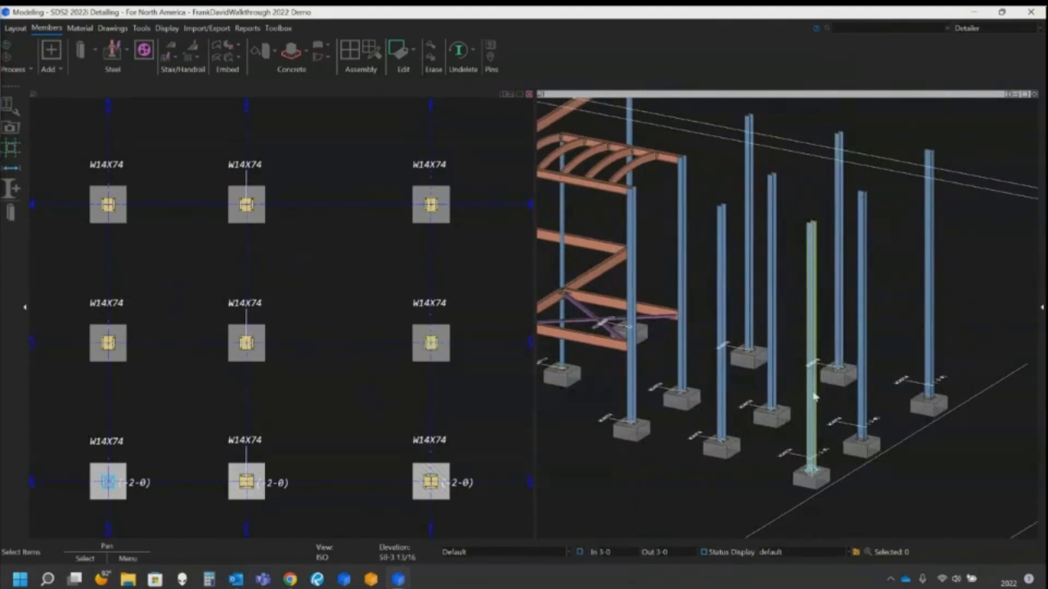
middle_drag(814, 394, 816, 411)
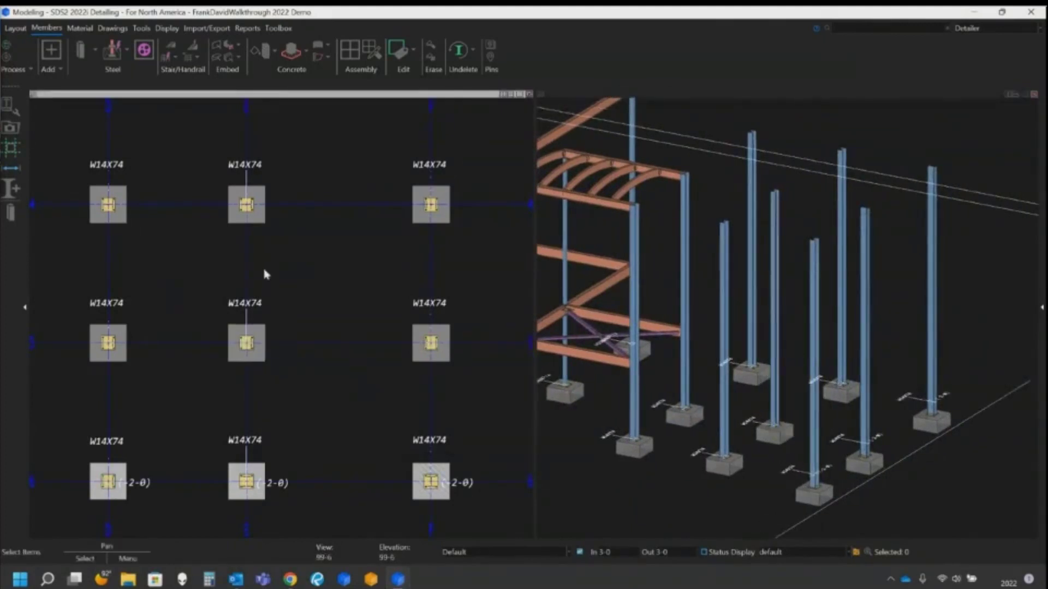
Step: Open erection view 112-0 for the plan and show the reference drawing S.2 - FIRST FLOOR FRAMING
click(9, 128)
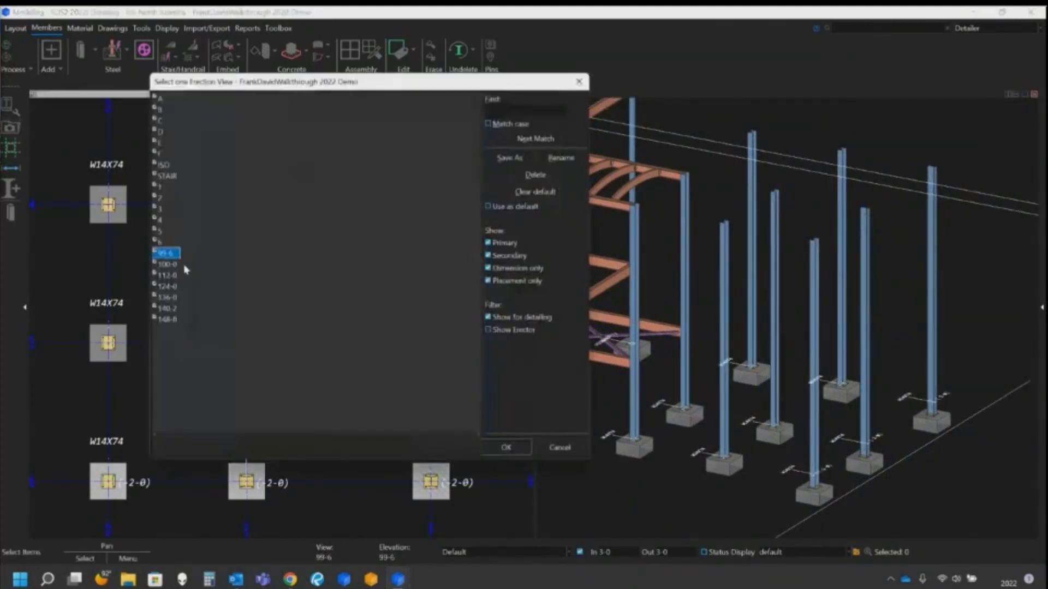
double_click(167, 276)
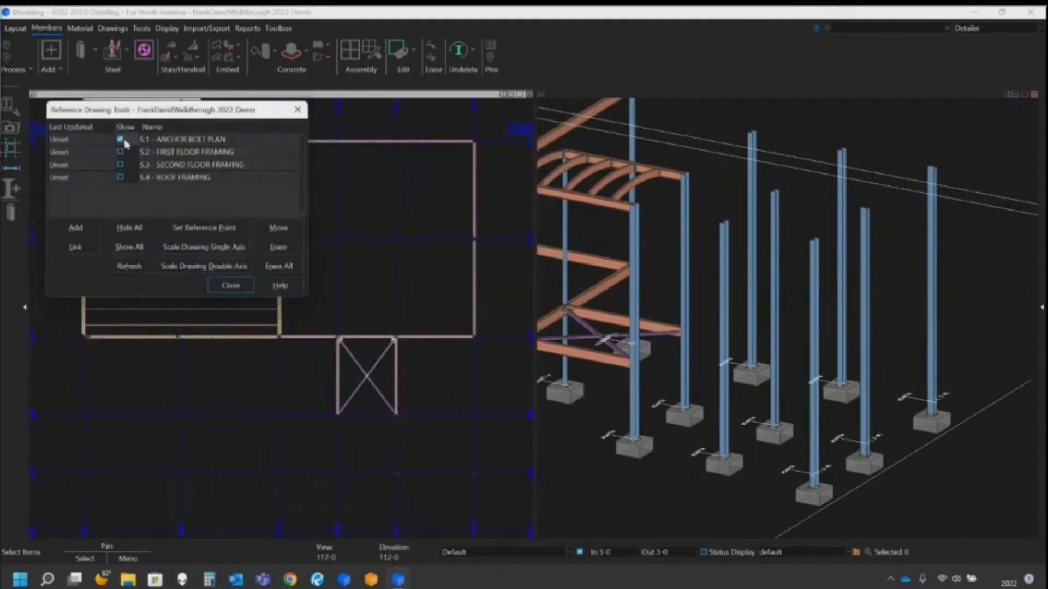
click(120, 152)
click(230, 285)
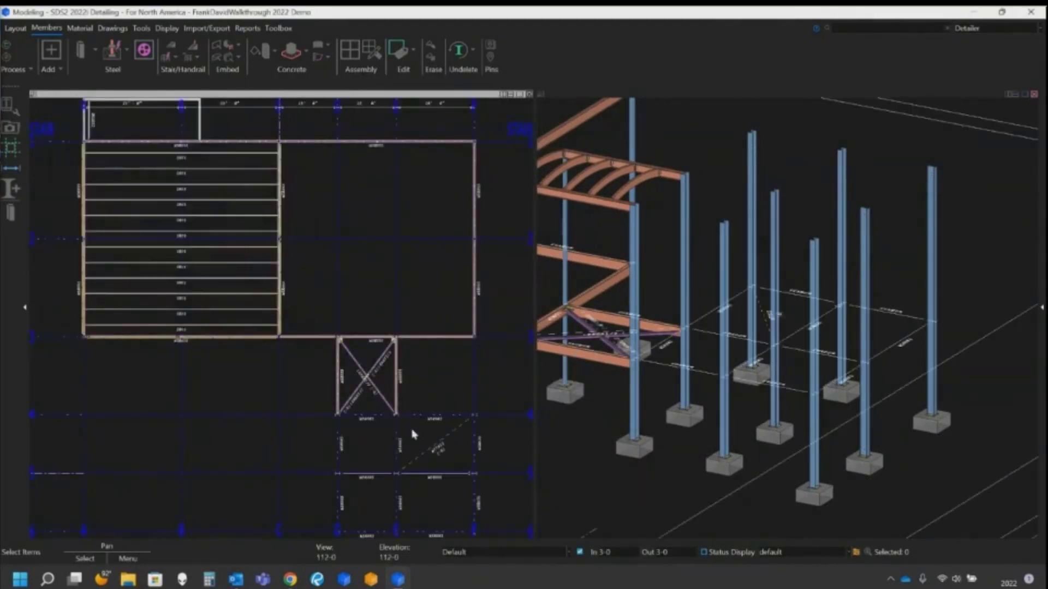
middle_drag(412, 438, 349, 334)
scroll(350, 333, up, 5)
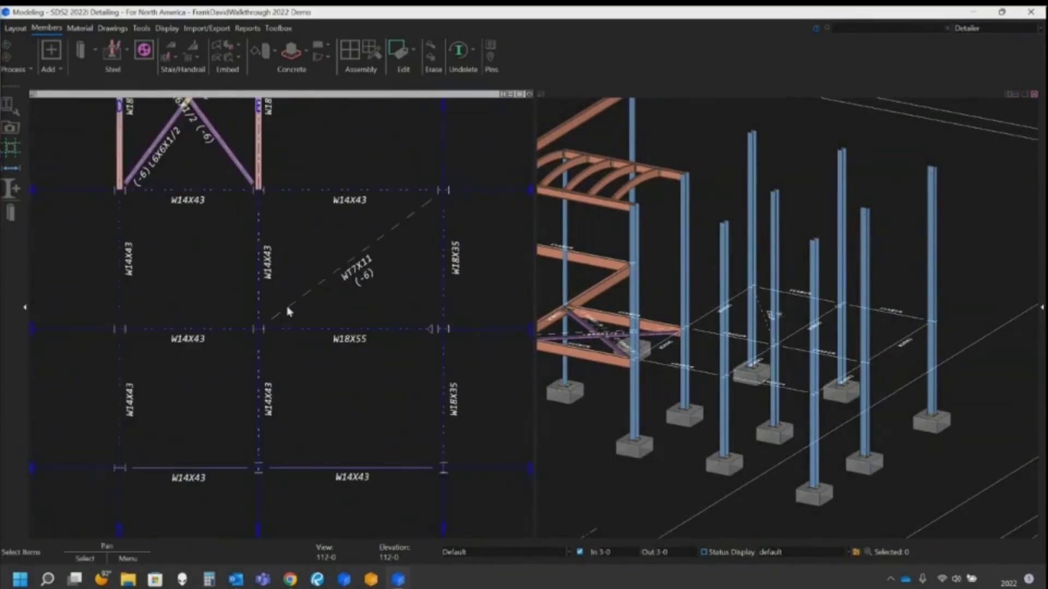
Step: Add W14x43 beams along the three horizontal grid lines of the 15-0 wide bay on the framing plan
click(112, 52)
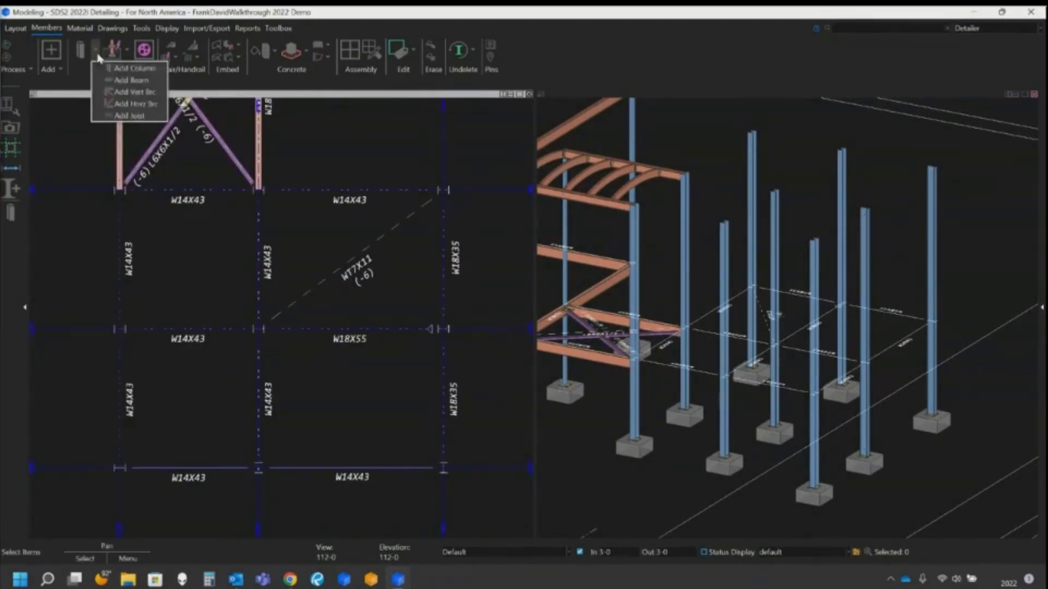
click(124, 80)
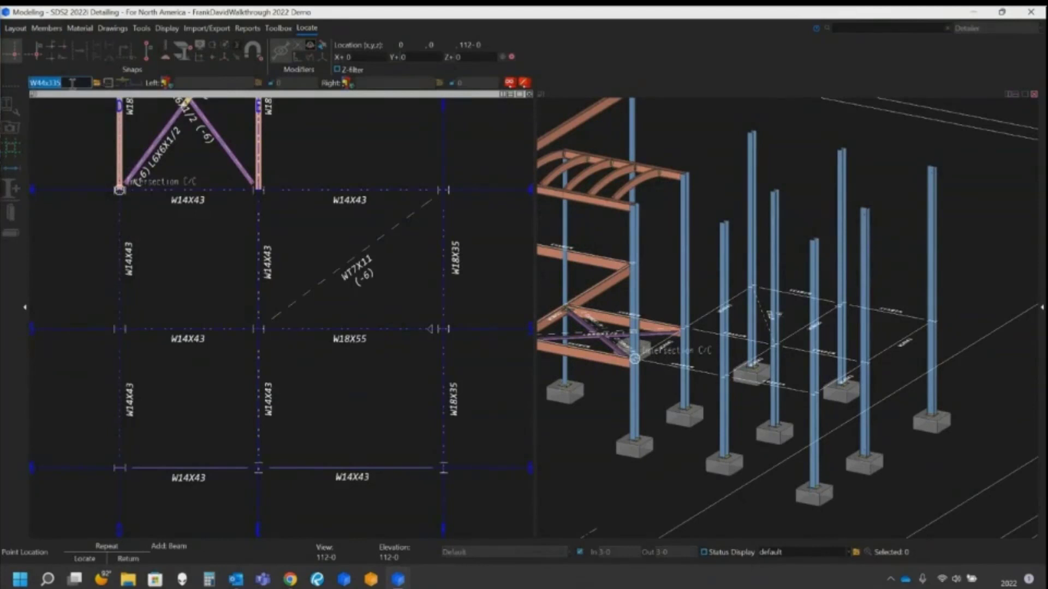
text(w14x43)
key(Return)
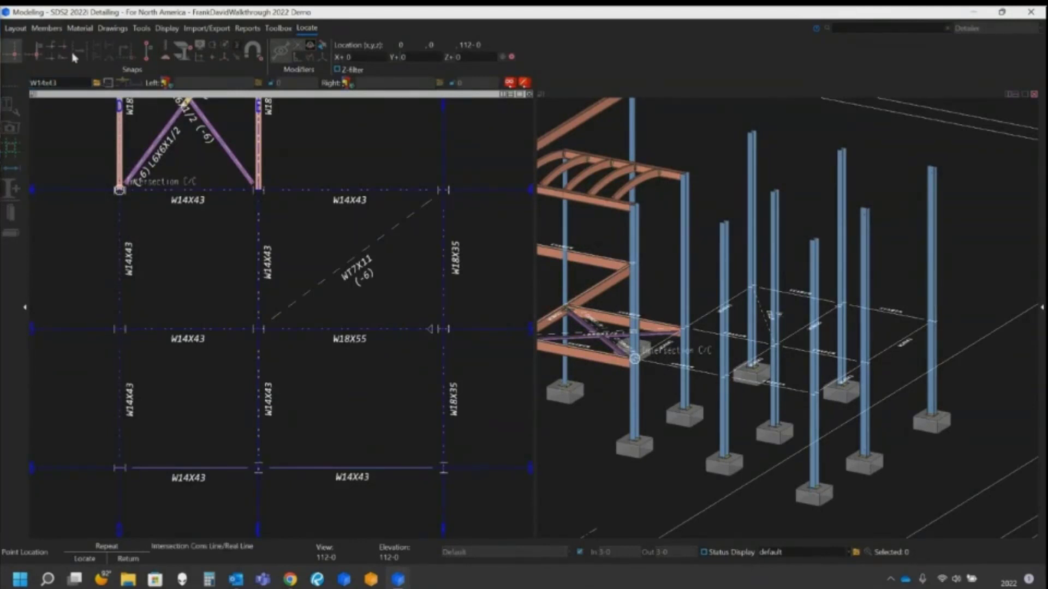
click(119, 469)
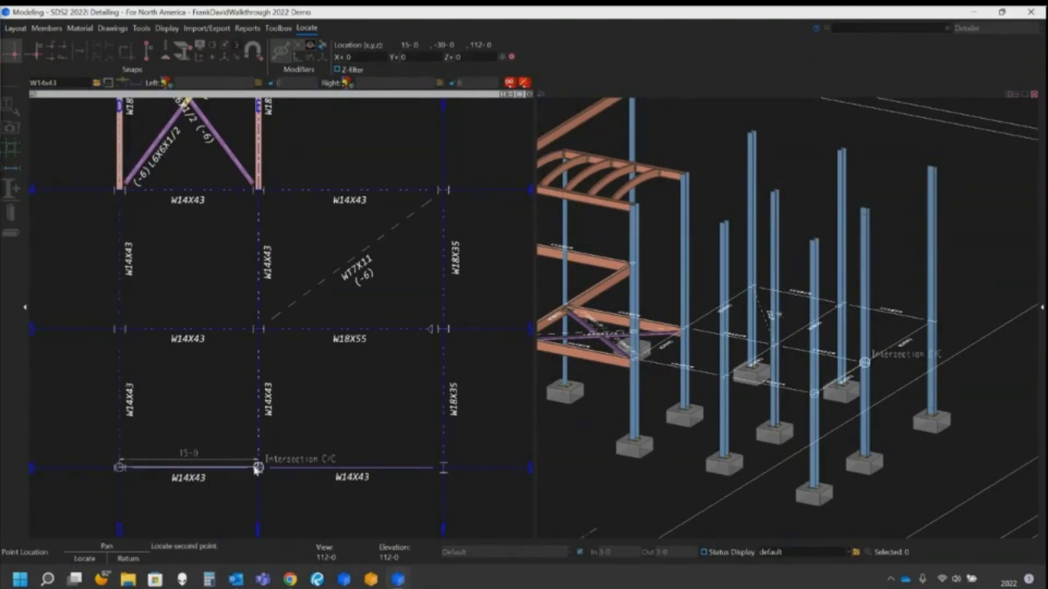
click(258, 468)
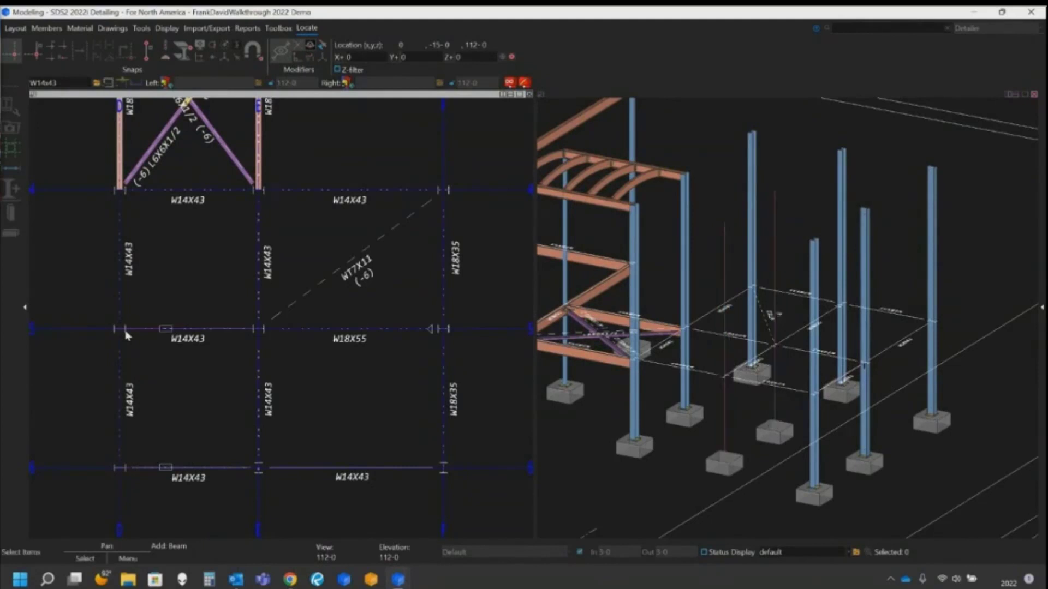
click(120, 195)
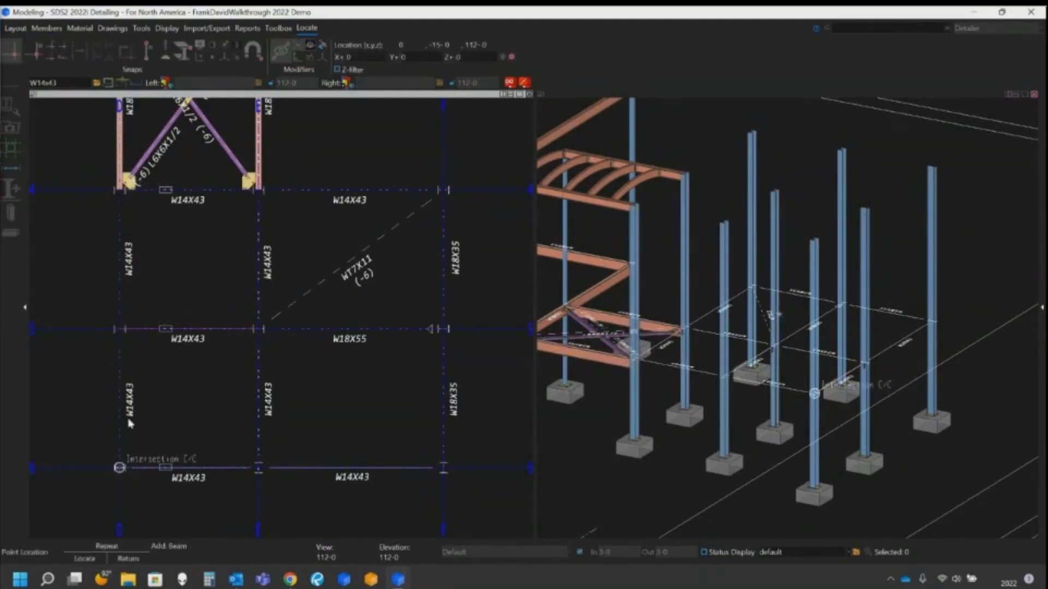
Step: Add W14x43 beams along the first two vertical grid lines and the wider bay's upper and lower edges
click(120, 463)
click(122, 342)
click(121, 334)
click(121, 196)
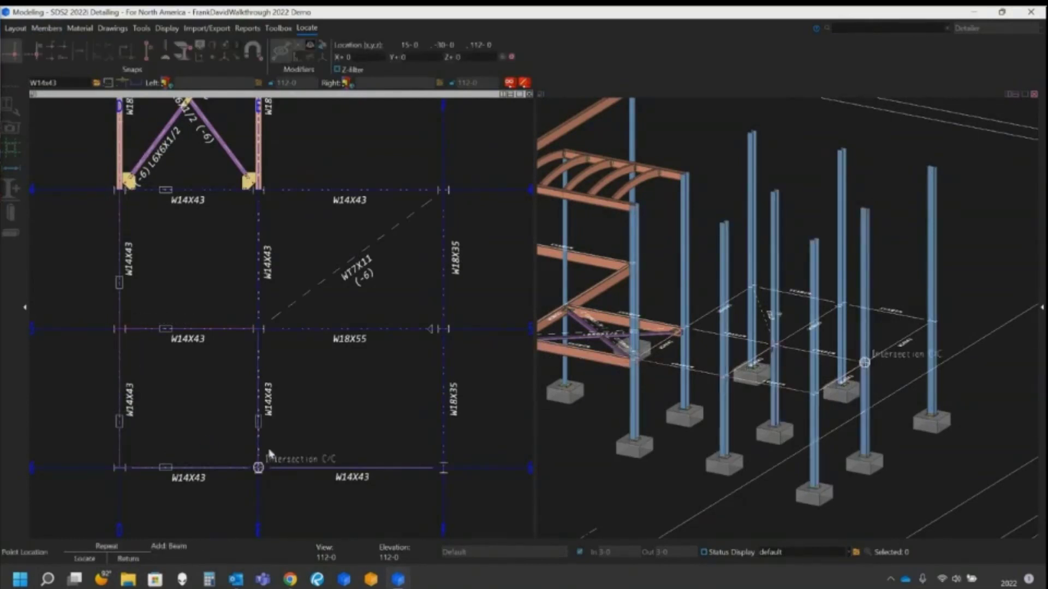
click(259, 341)
click(259, 470)
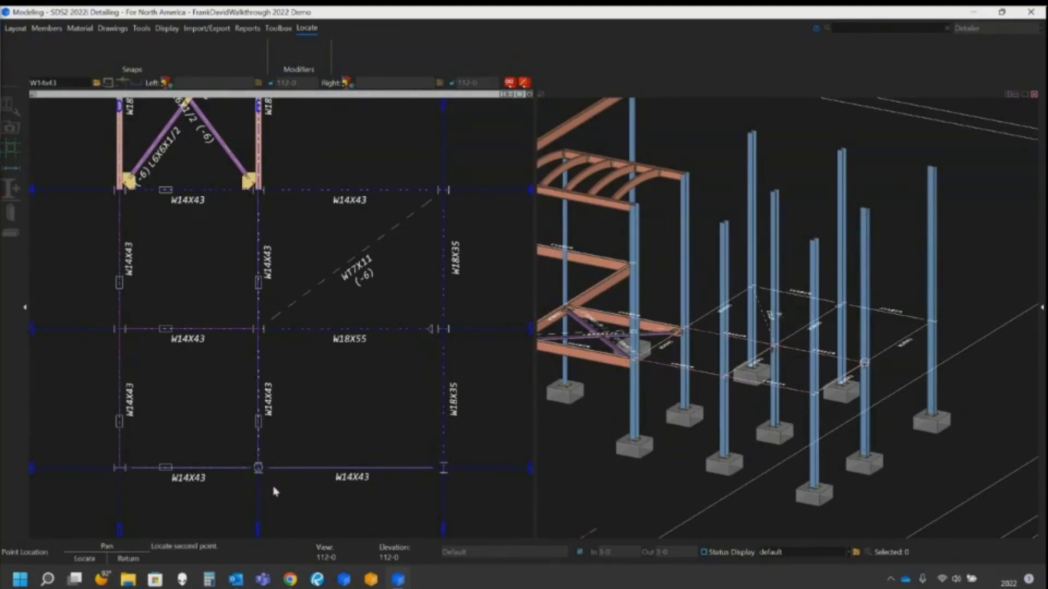
click(446, 476)
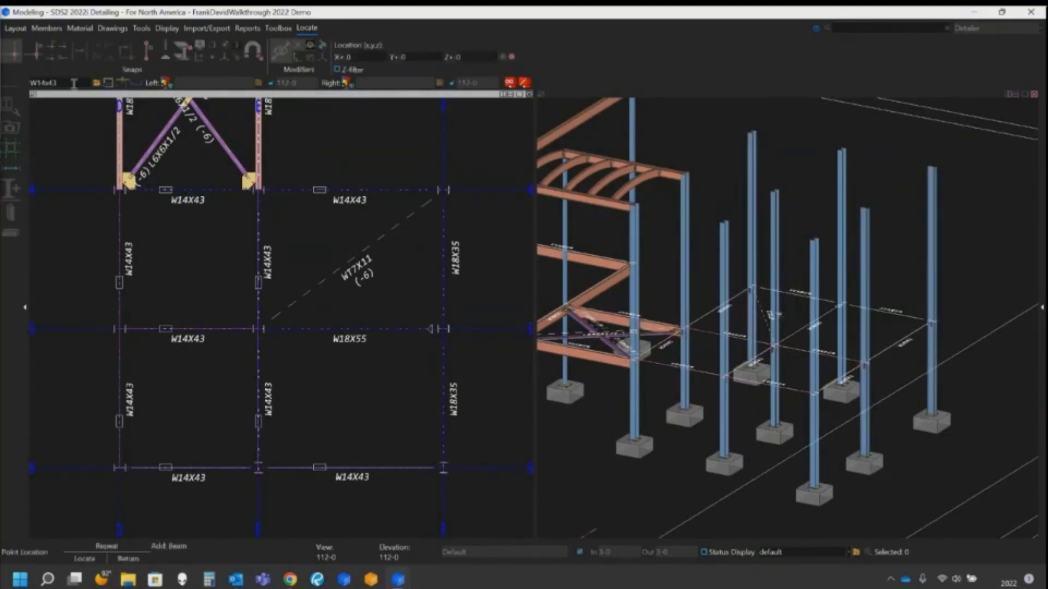
Step: Set the beam section to W18x55 and add the beam on the wider bay's middle grid line
click(75, 83)
click(77, 85)
text(w18x55)
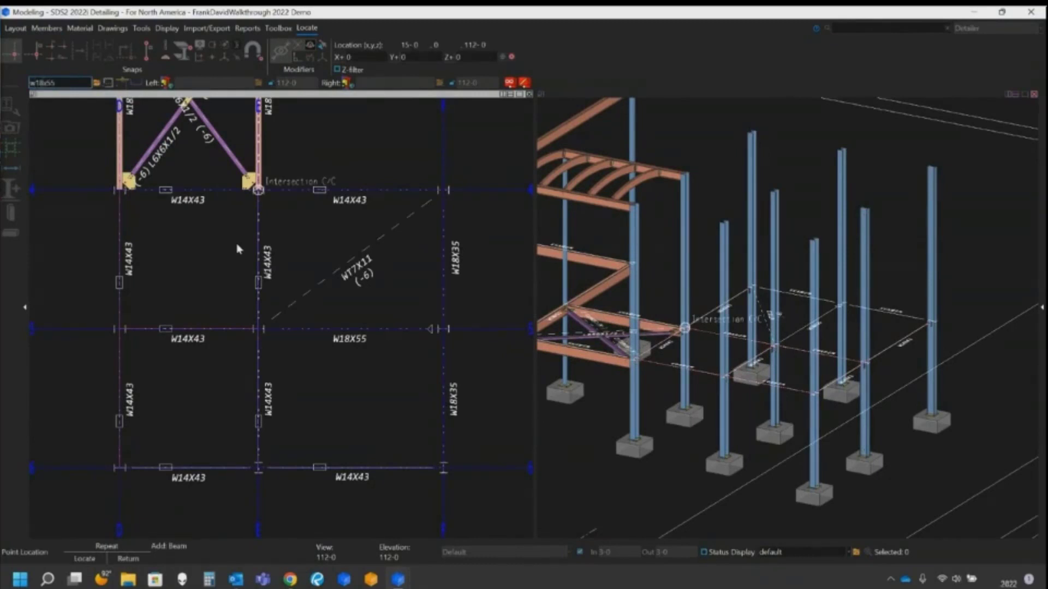
key(Return)
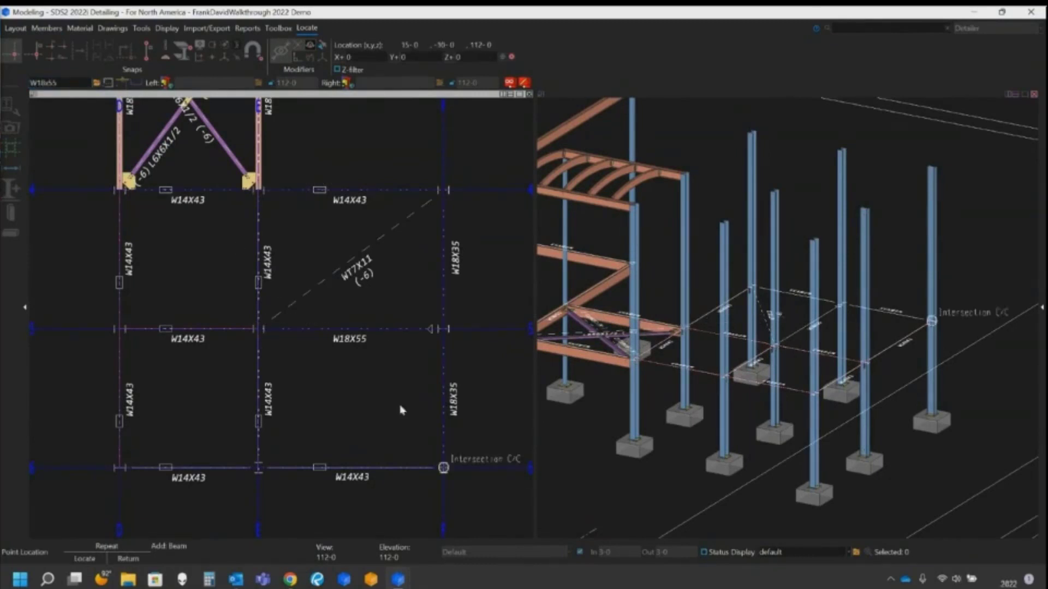
click(443, 330)
click(263, 329)
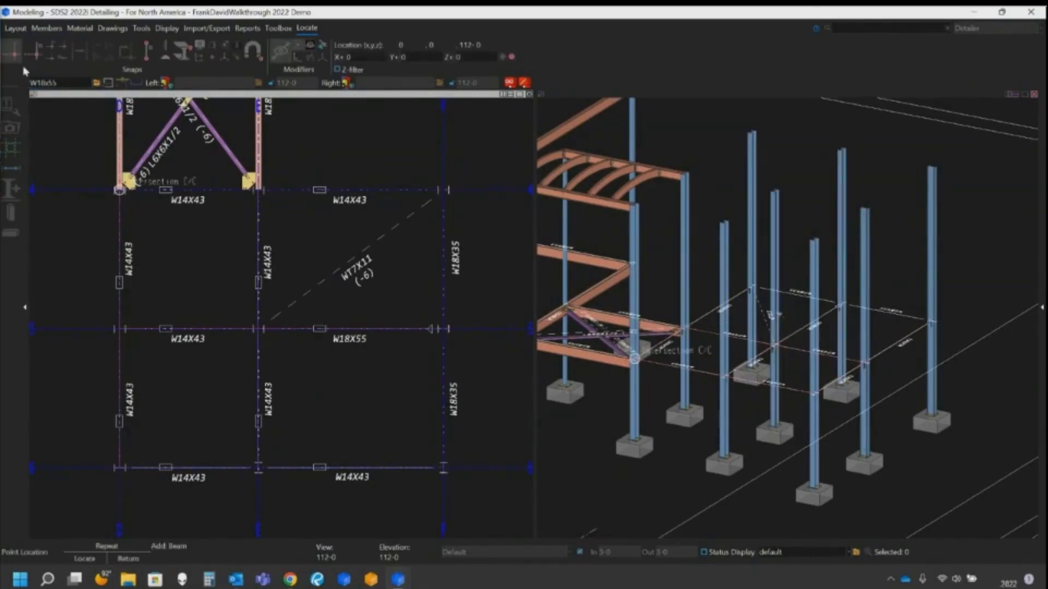
Step: Set the beam section to W18x35, add both beams along the far vertical grid line, and finish adding beams
click(60, 83)
text(w18x35)
key(Return)
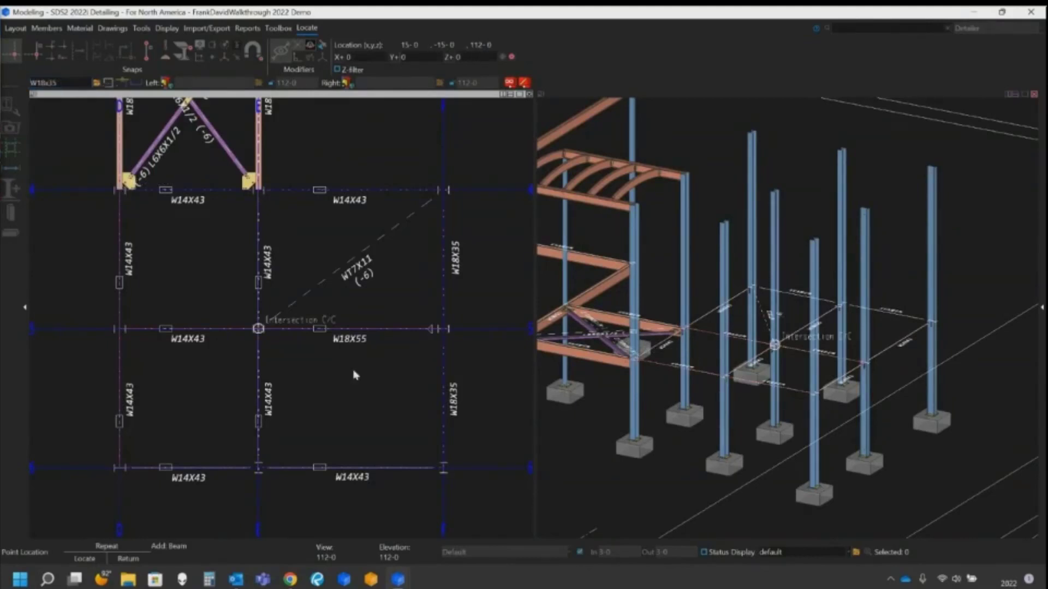
click(443, 467)
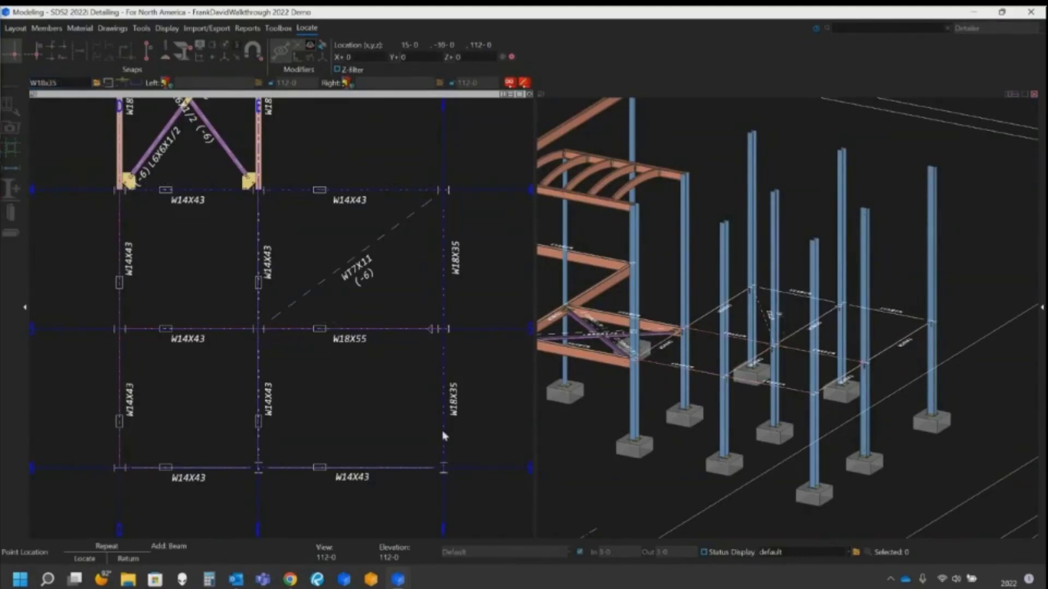
click(443, 329)
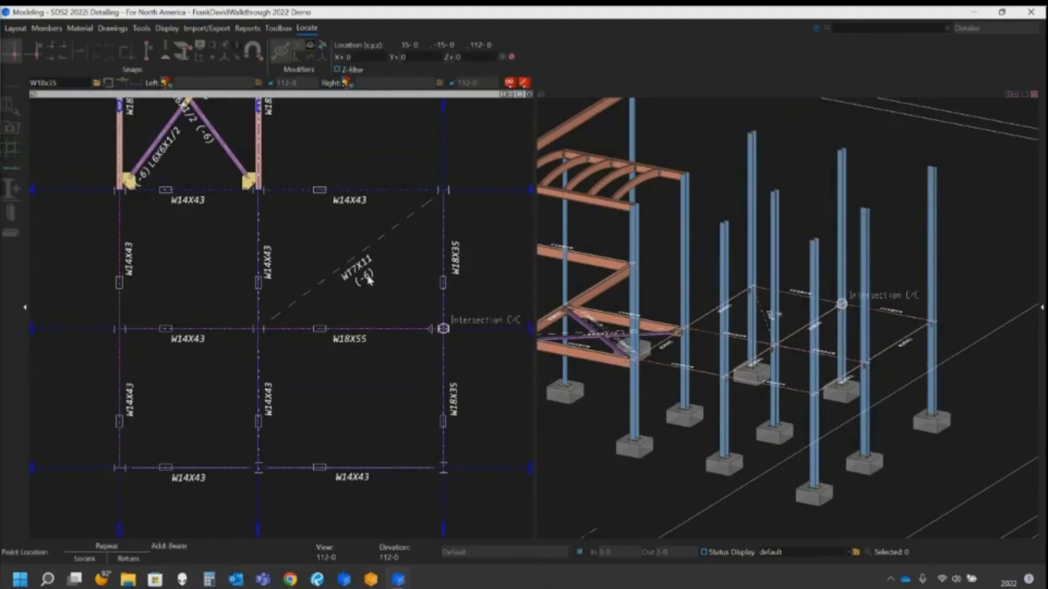
right_click(370, 280)
Step: Add a WT7x11 horizontal brace, offset -6 in elevation, diagonally across the wider bay from the middle grid intersection to the far upper corner
click(113, 51)
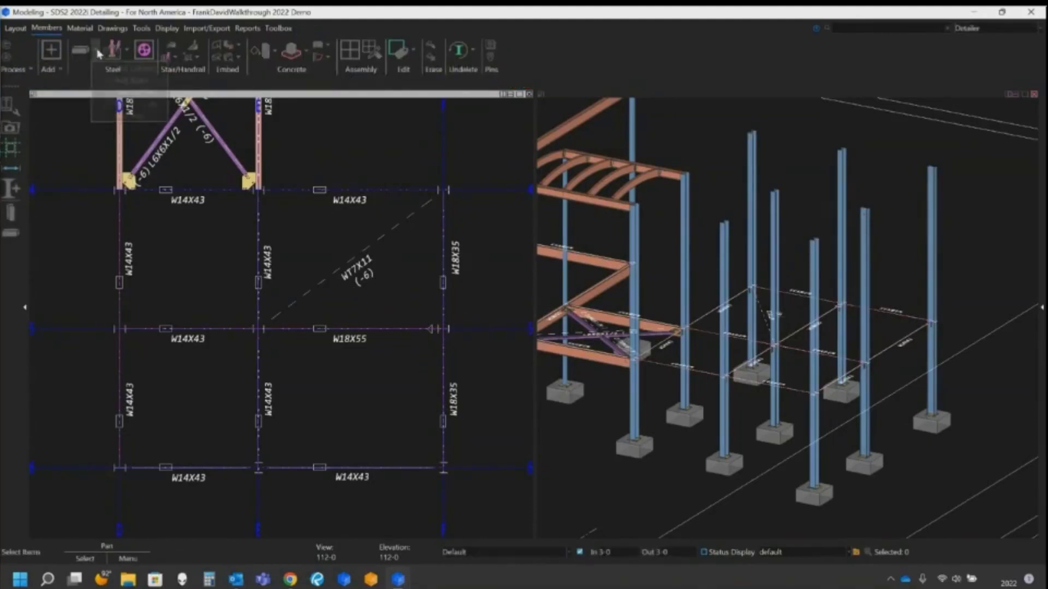
click(131, 104)
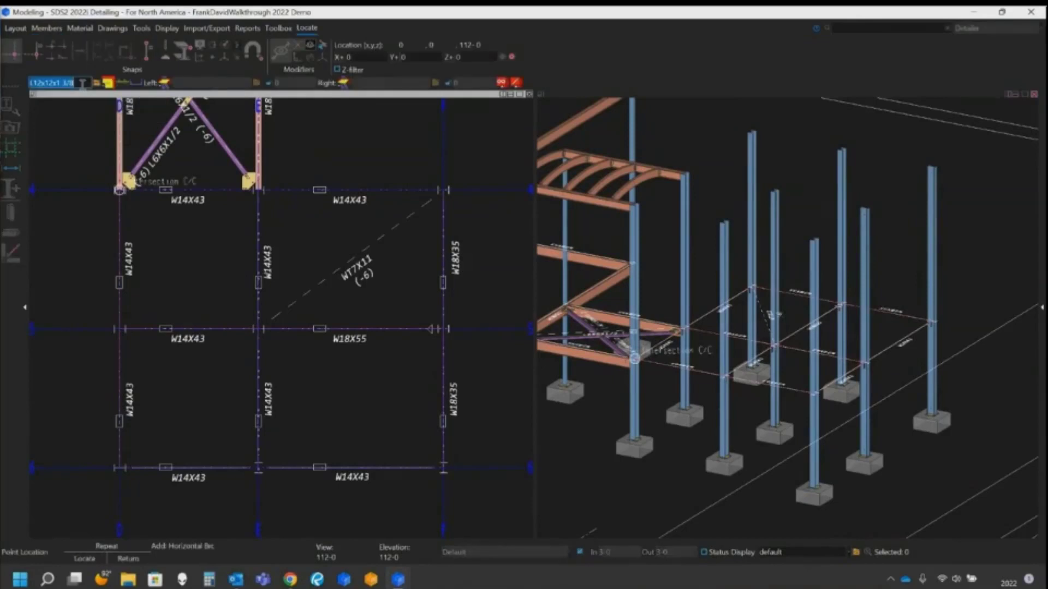
text(wt7x11)
key(Return)
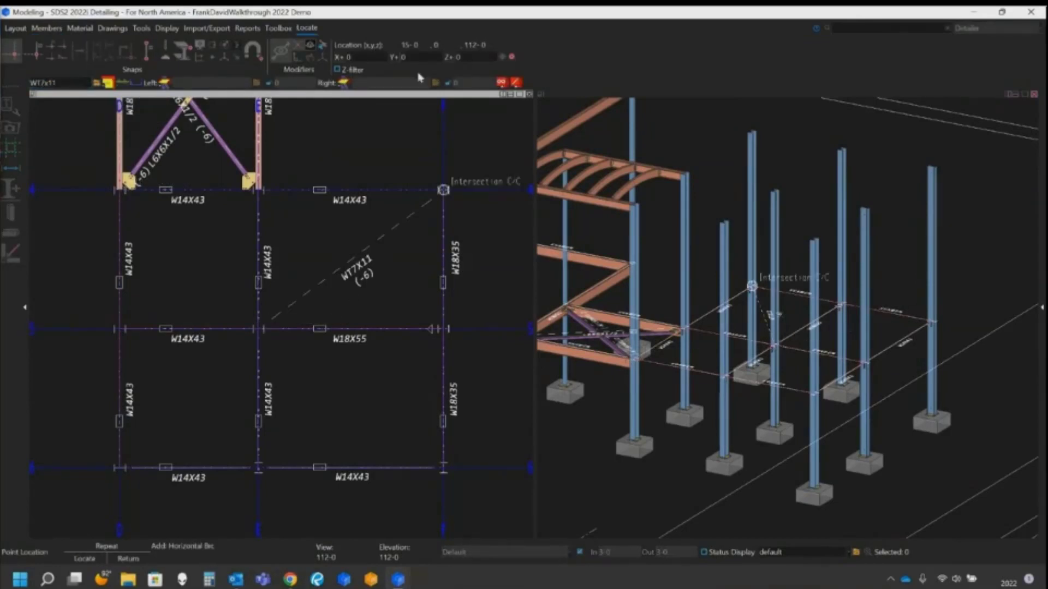
click(476, 57)
text(-6)
key(Return)
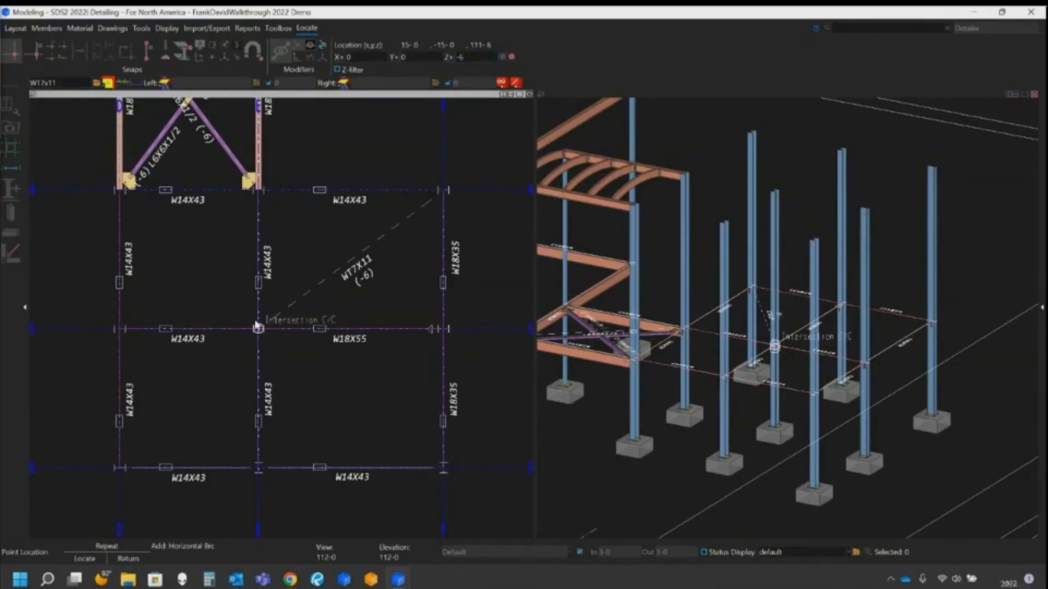
click(258, 327)
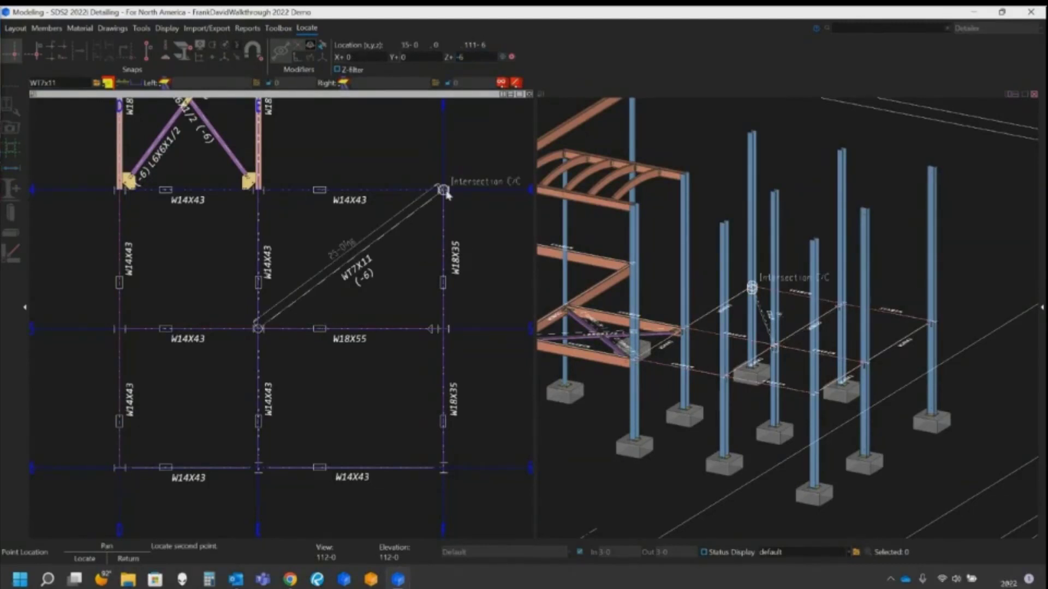
right_click(371, 292)
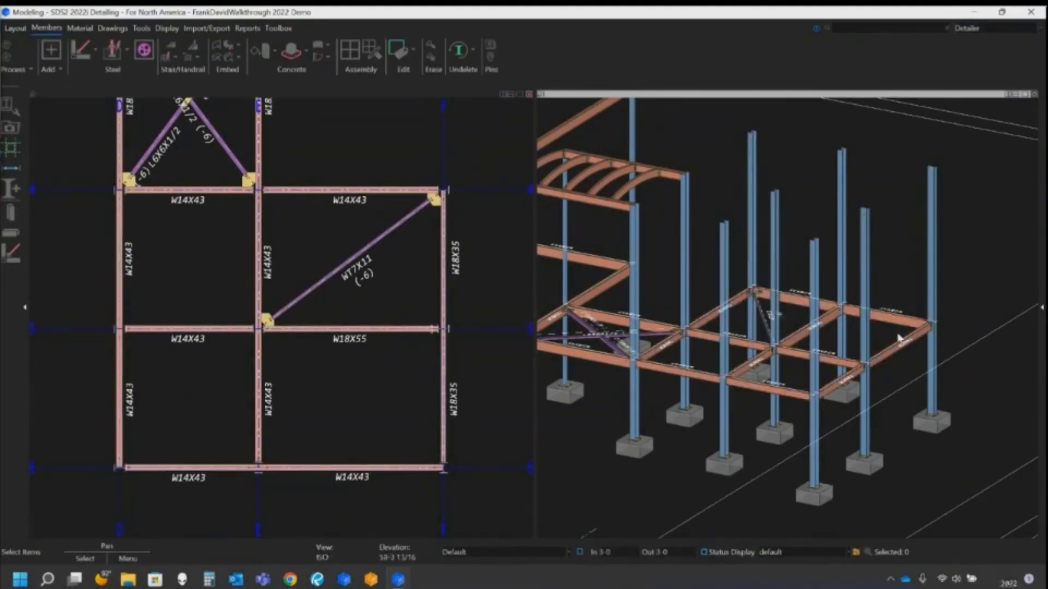
Step: Examine in the 3D view how the W18x55 and W18x35 beams connect to their shared column
scroll(898, 338, up, 10)
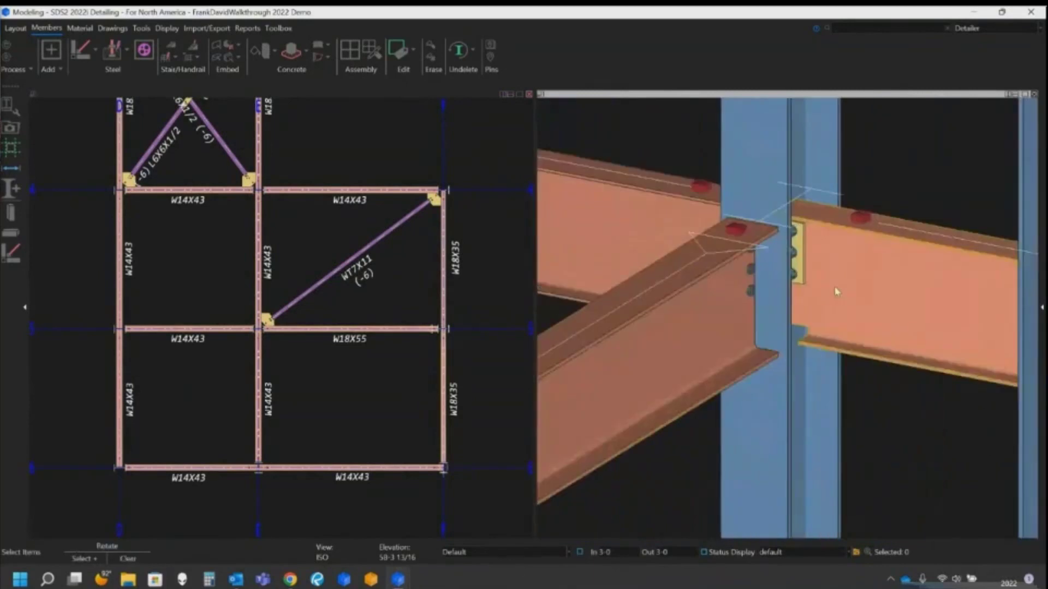
shift+middle_drag(835, 292, 854, 311)
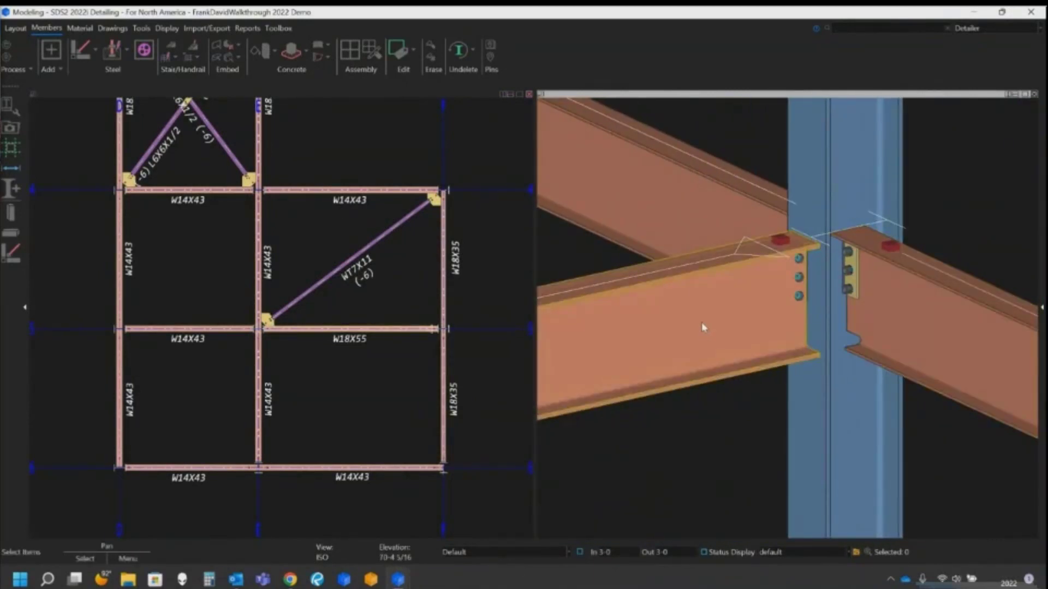
middle_drag(701, 322, 716, 350)
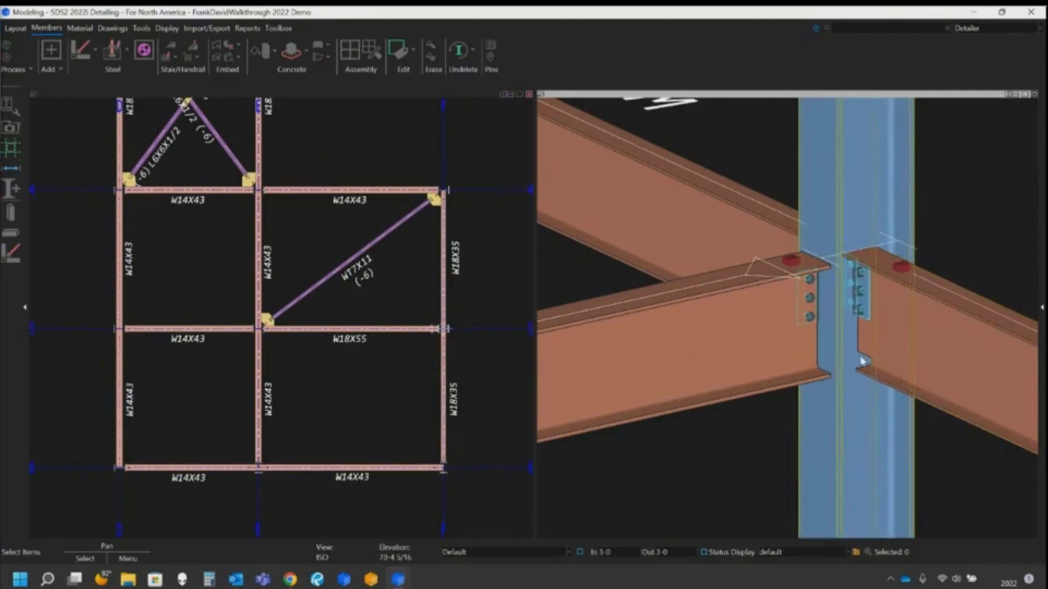
click(902, 228)
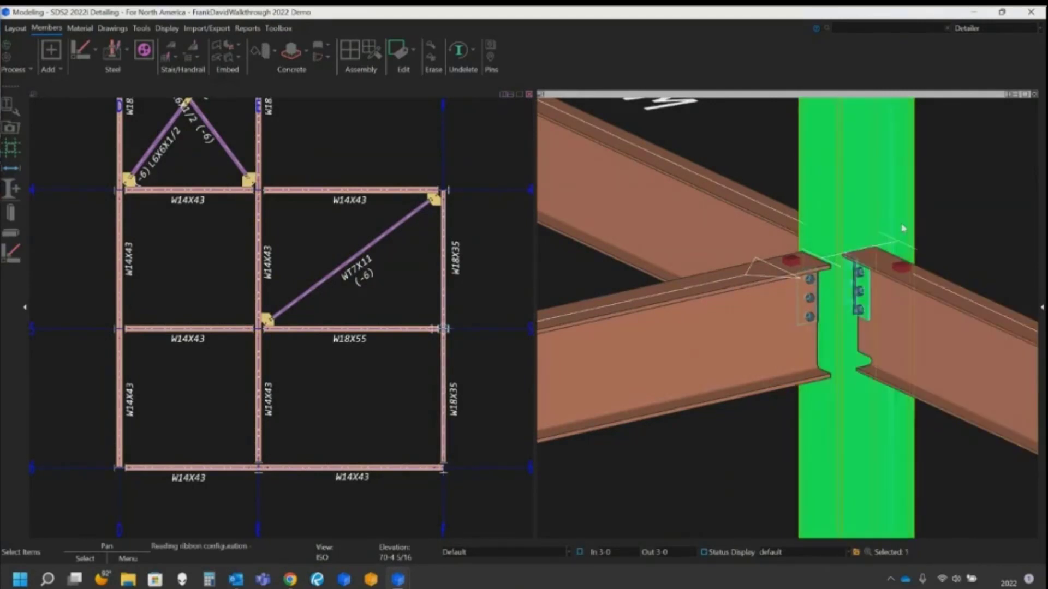
click(981, 220)
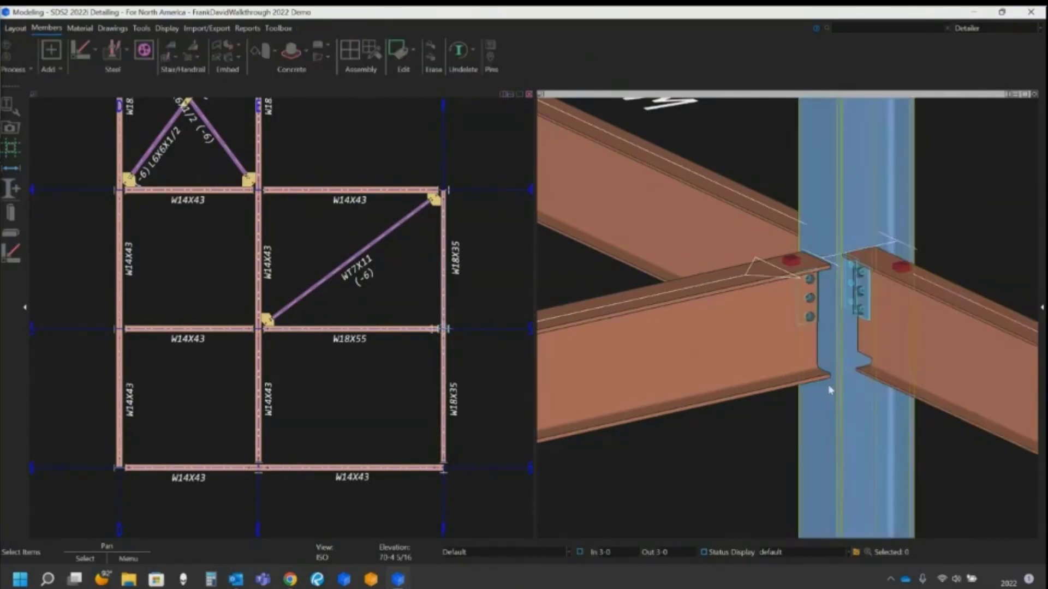
scroll(908, 391, down, 1)
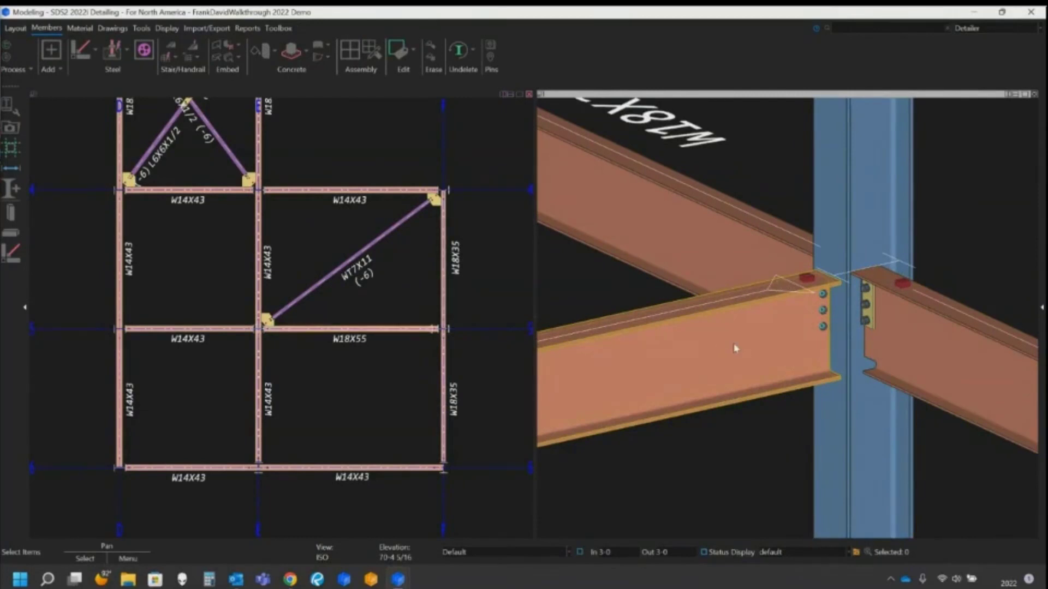
Step: Set the moment type at the W18x55 beam's right end to Welded and apply the beam edit
double_click(735, 348)
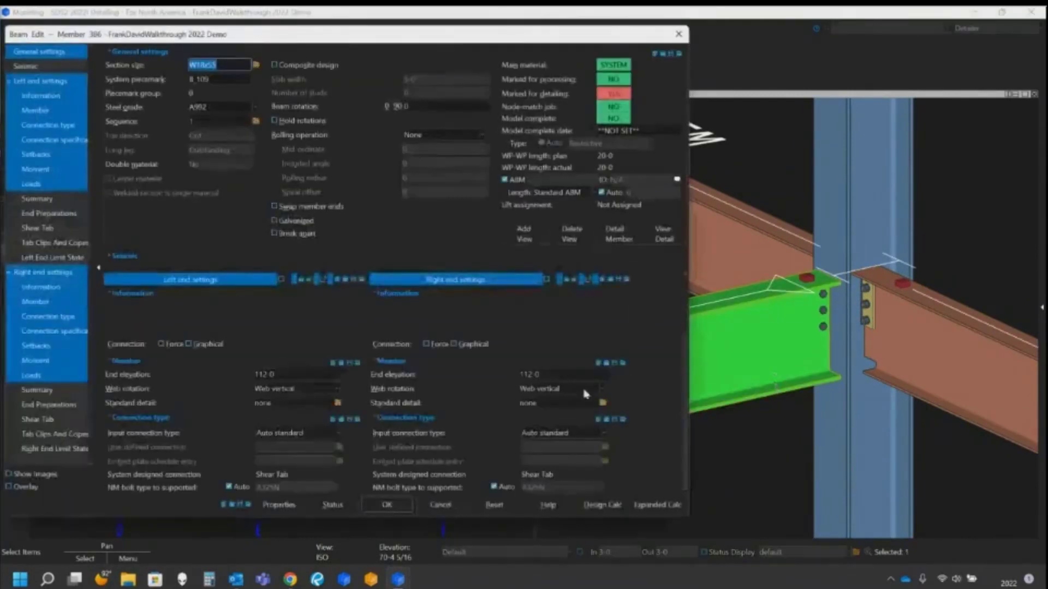
click(578, 434)
key(Escape)
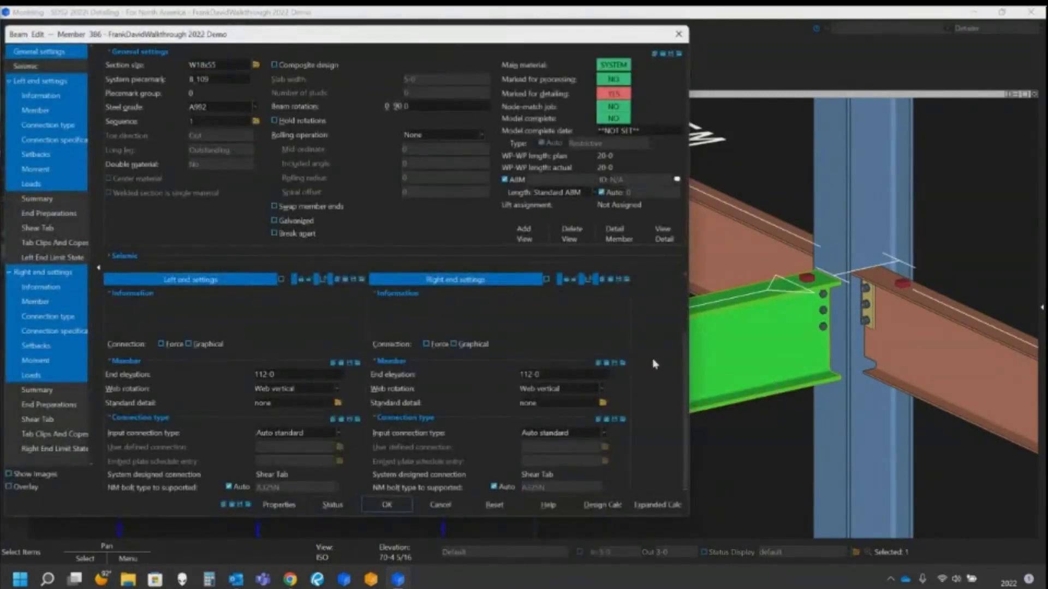
key(s)
drag(686, 308, 686, 460)
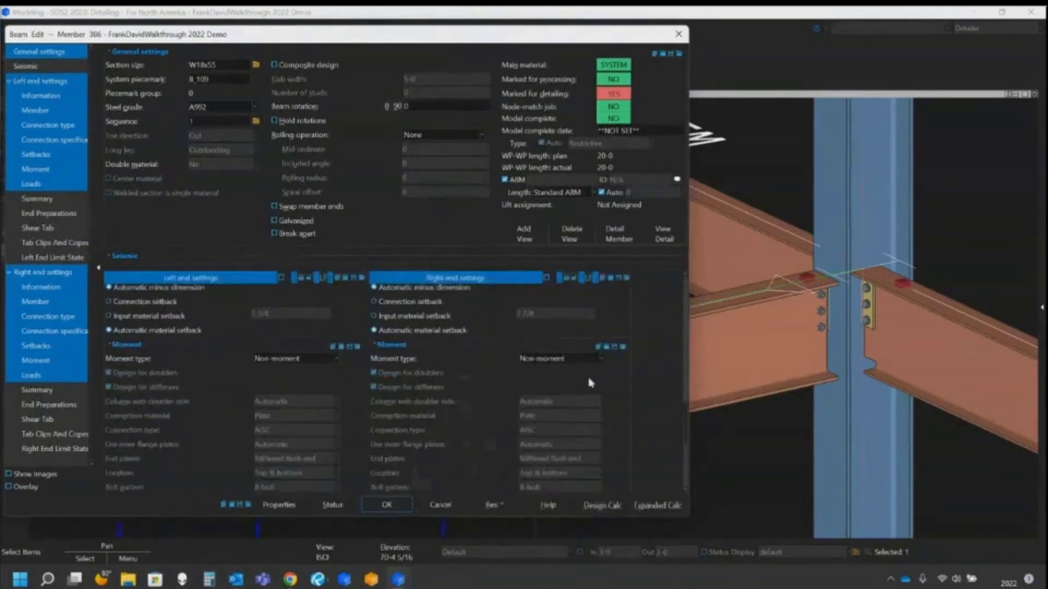
click(559, 358)
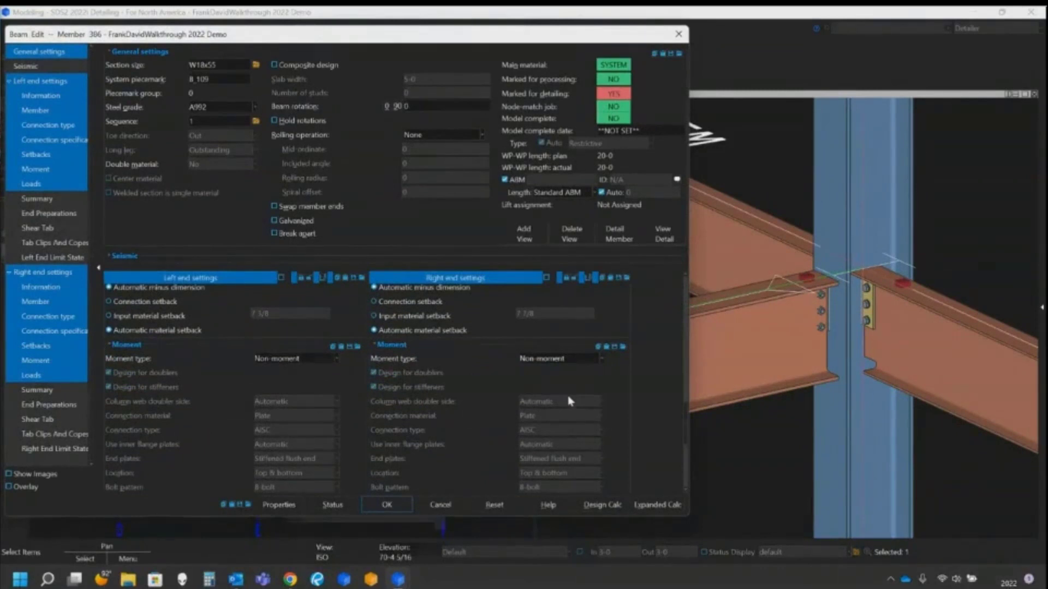
key(Down)
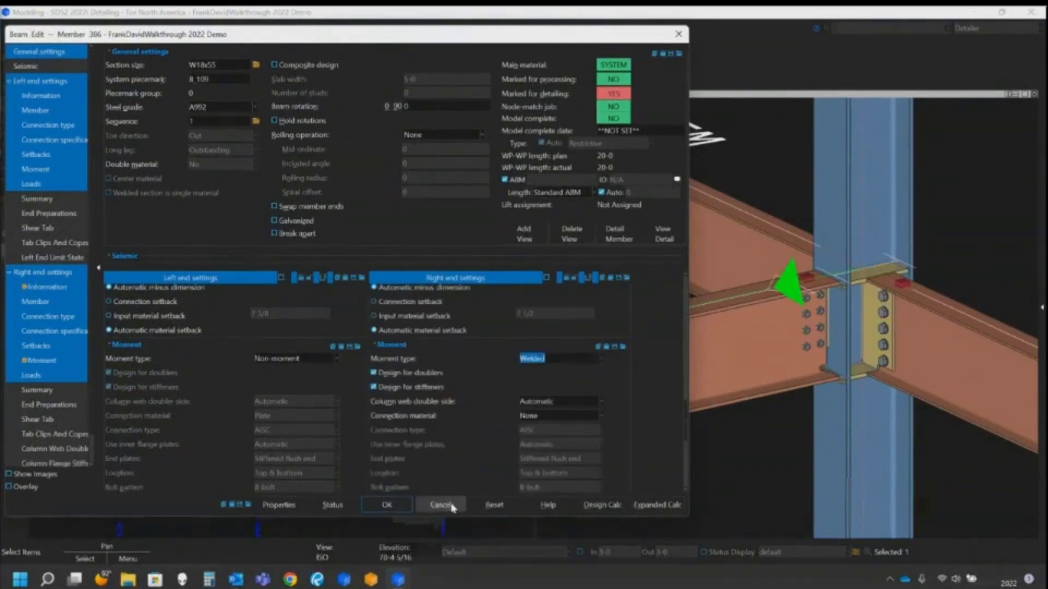
click(389, 504)
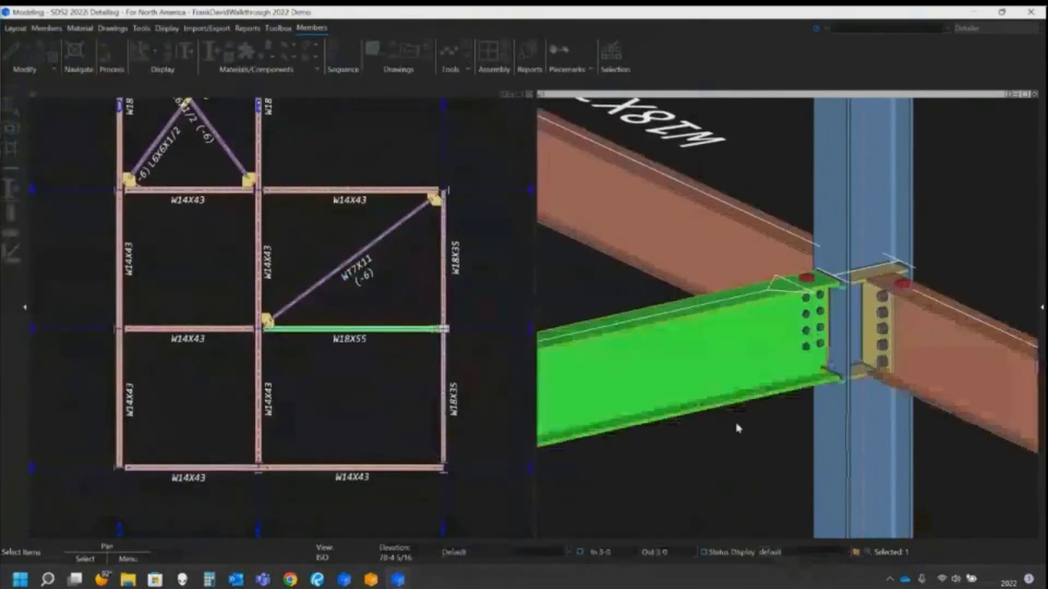
click(779, 419)
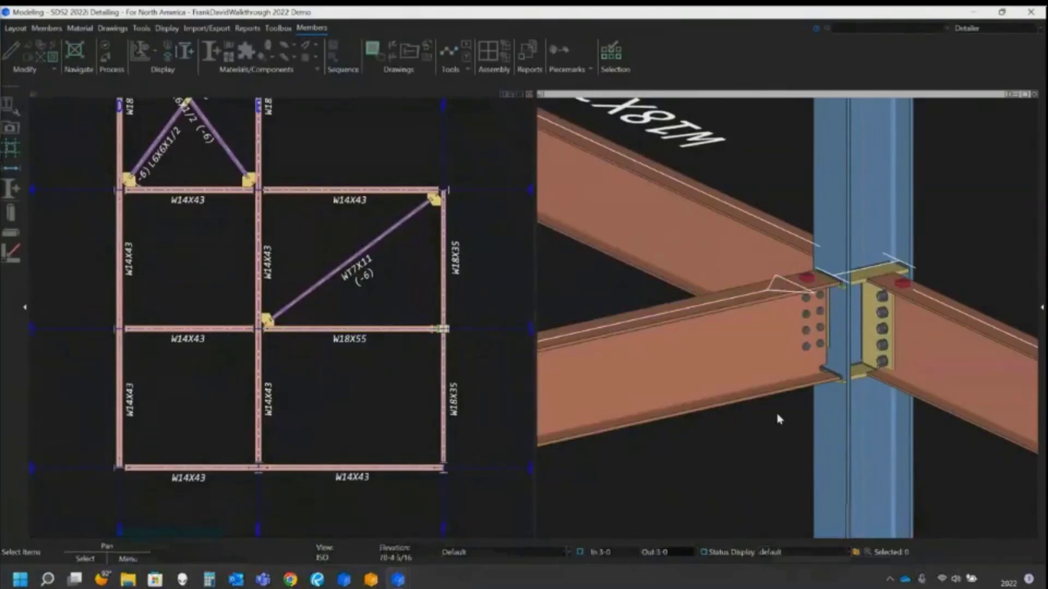
Step: Examine the W18x55 beam's welded moment connection and the surrounding column connections from several angles in 3D
scroll(773, 347, up, 5)
middle_drag(772, 348, 778, 336)
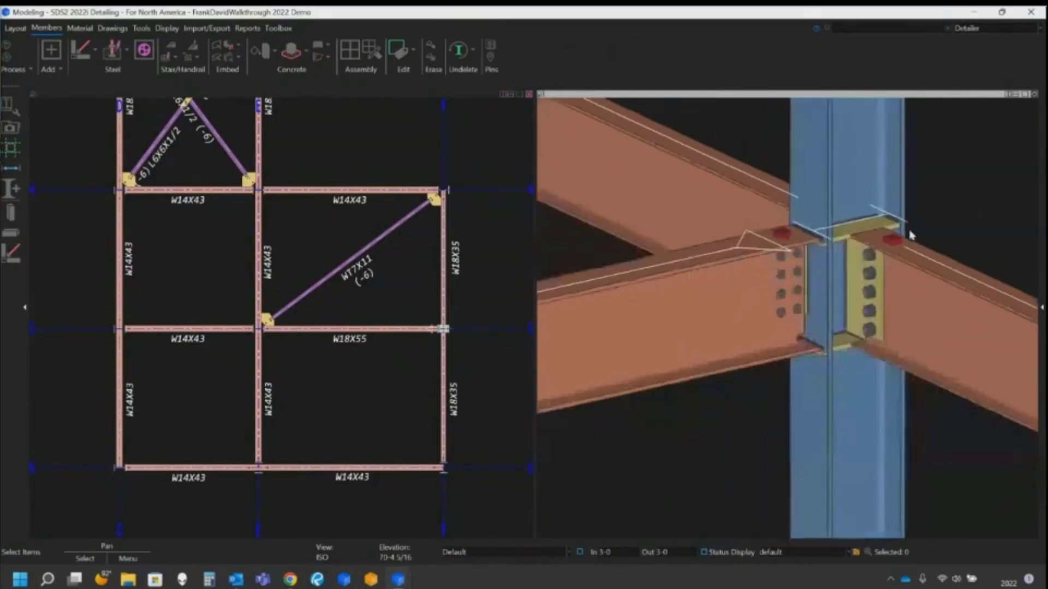
middle_drag(914, 228, 719, 232)
middle_drag(944, 238, 1010, 239)
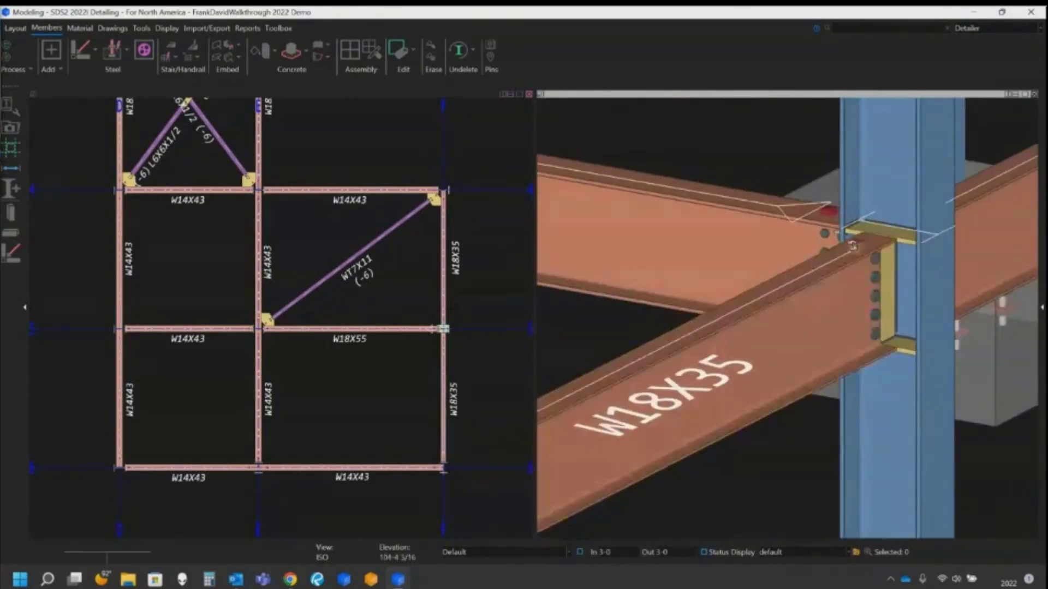
middle_drag(860, 249, 1008, 254)
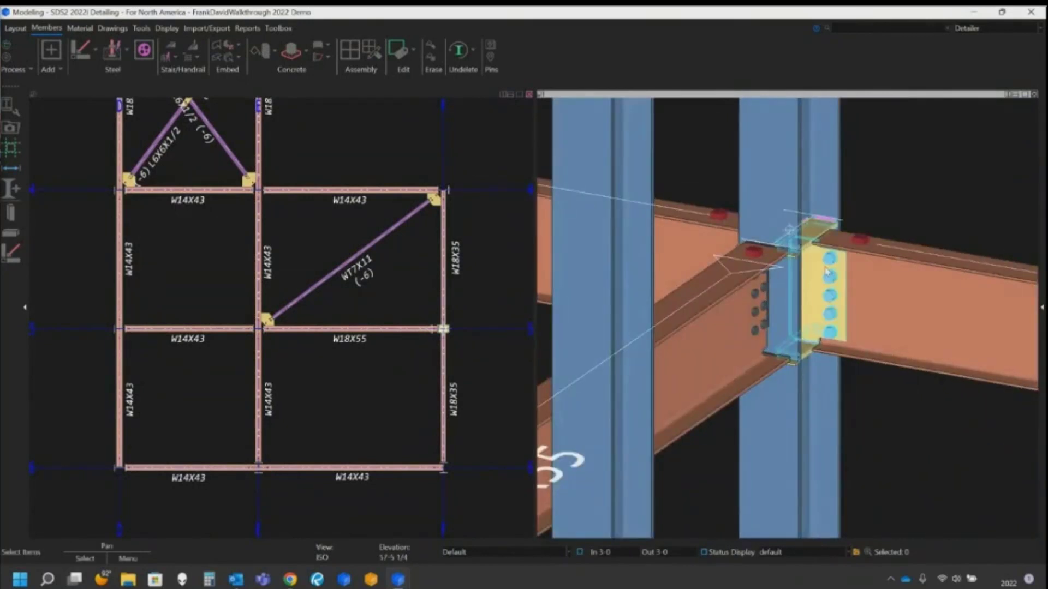
scroll(826, 272, down, 3)
shift+middle_drag(816, 276, 840, 280)
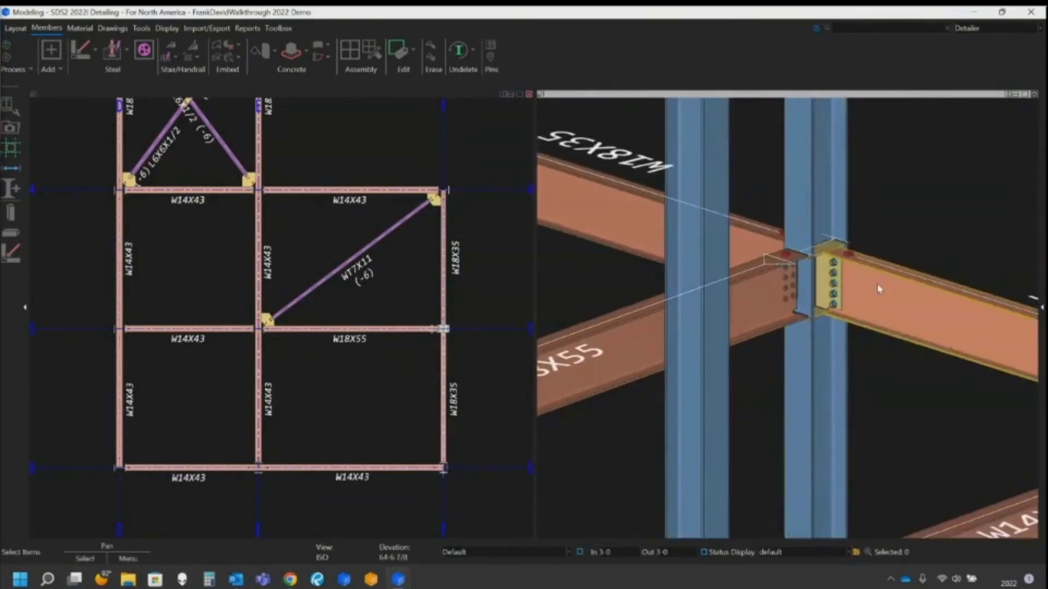
scroll(878, 288, down, 10)
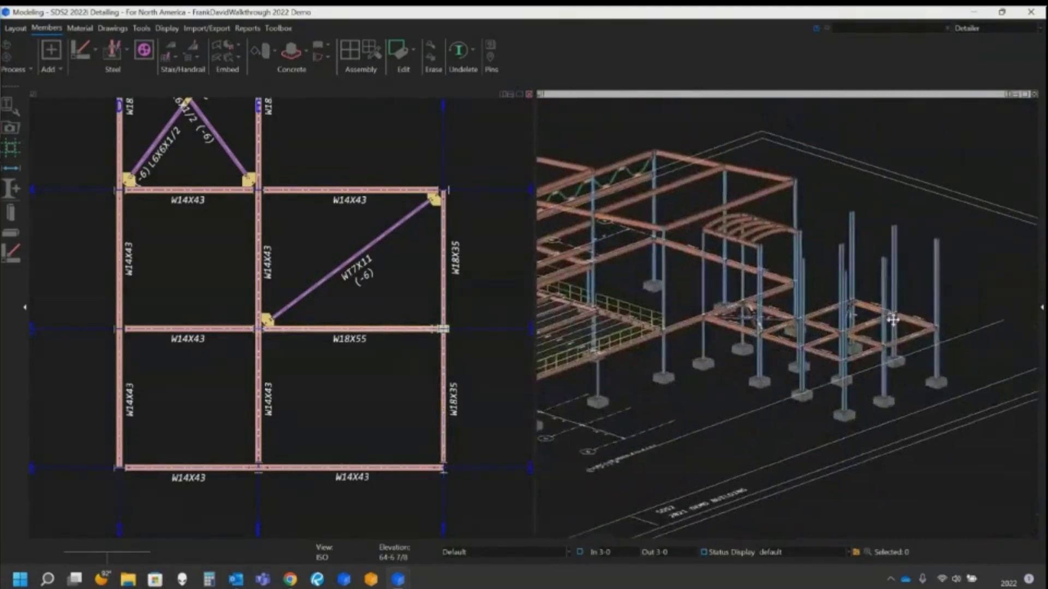
scroll(892, 320, up, 3)
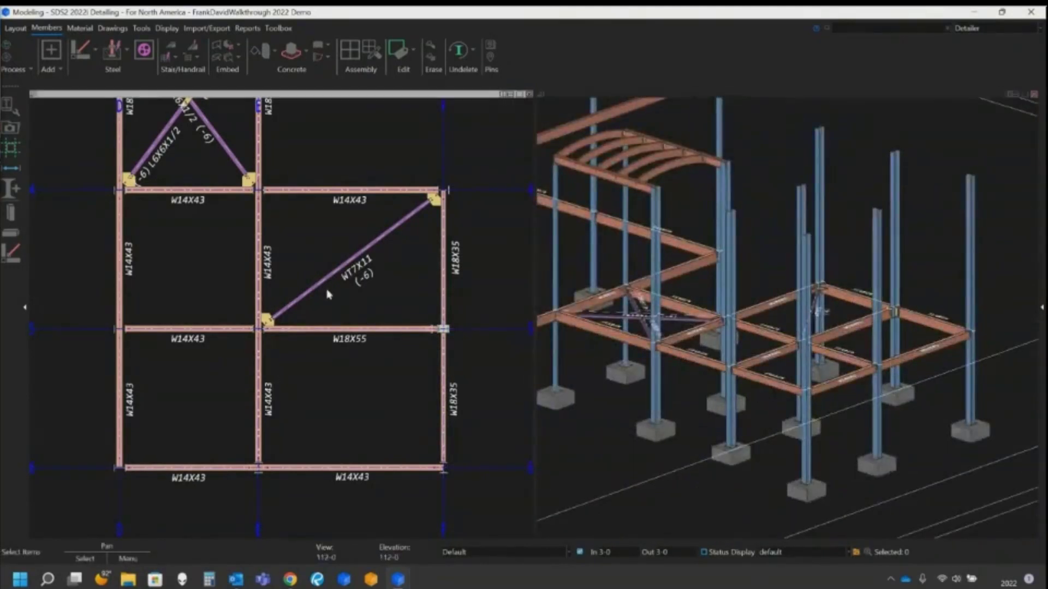
Step: Select all beams of the two-by-two bay floor using the Beams filter and make a Single copy 12-0 above, referenced from the outer corner
click(498, 551)
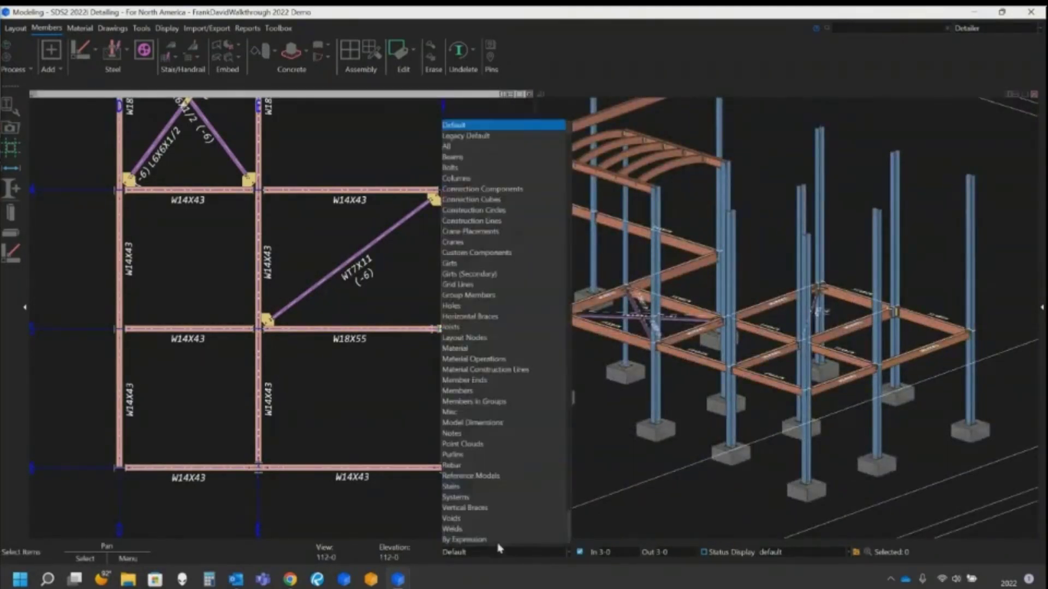
click(453, 157)
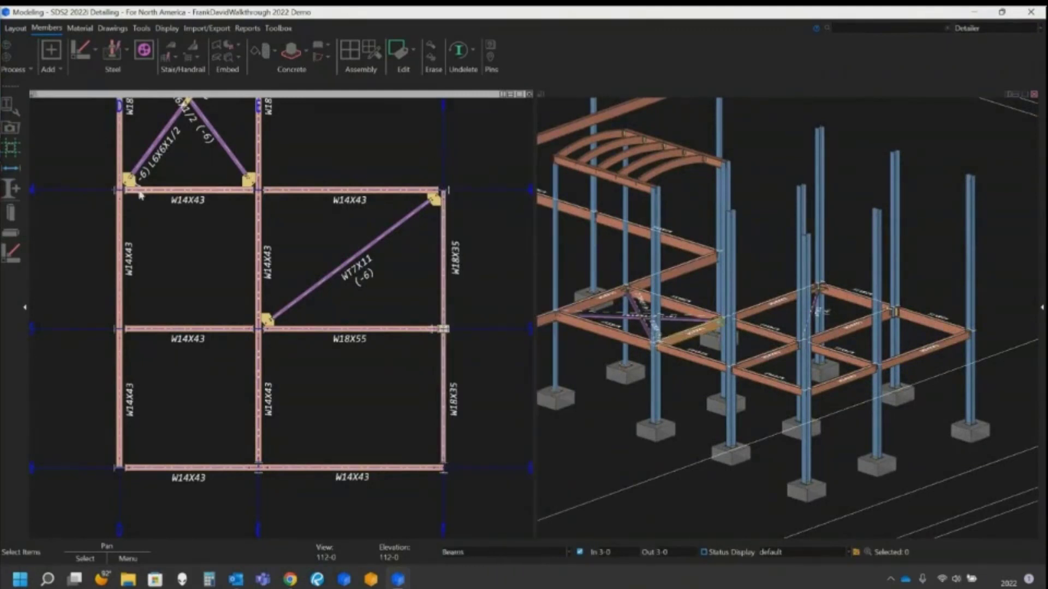
drag(93, 171, 489, 514)
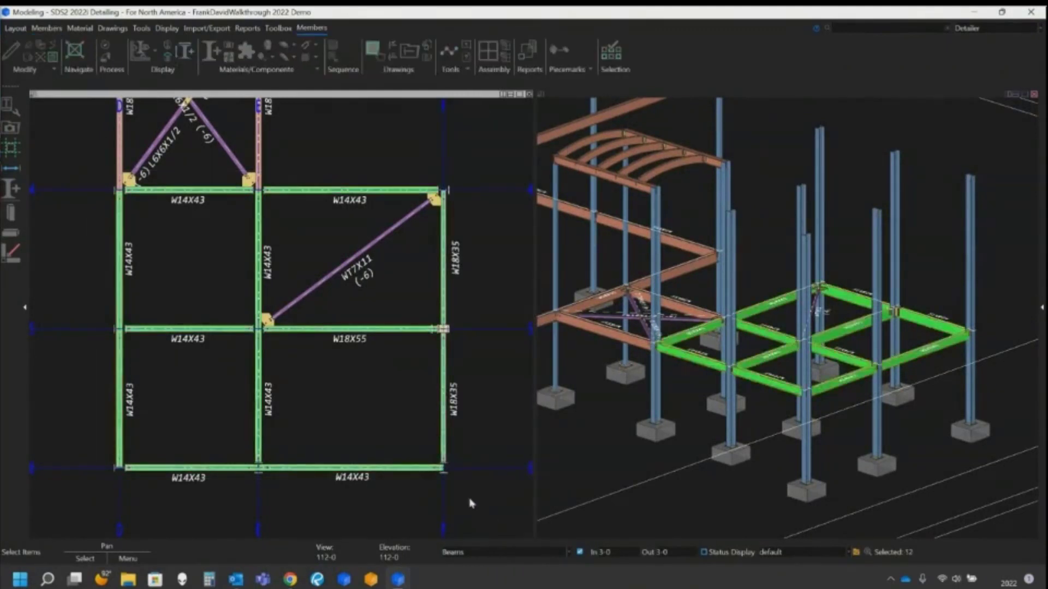
click(53, 58)
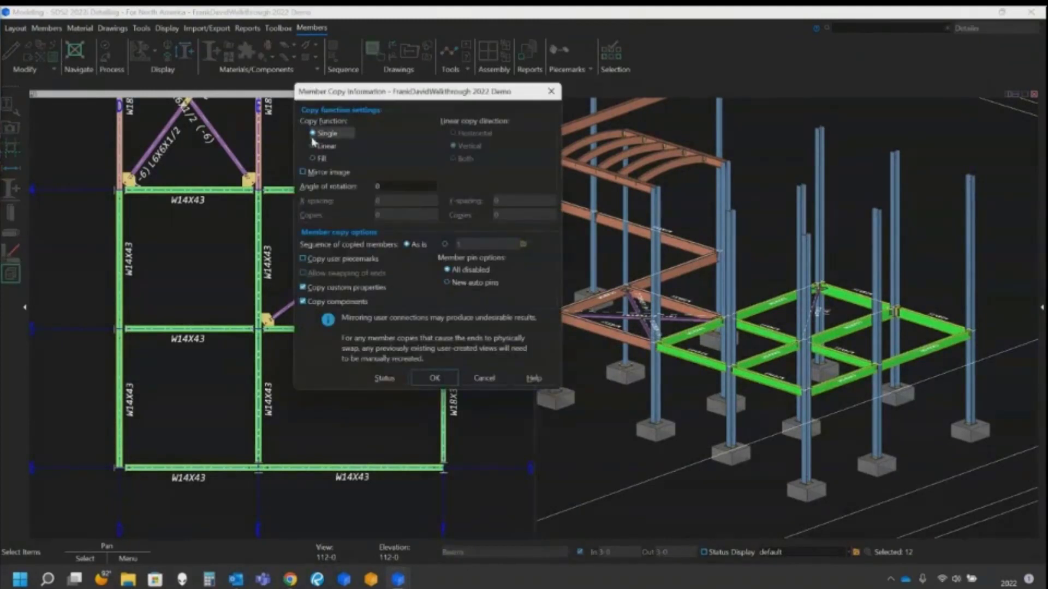
click(434, 377)
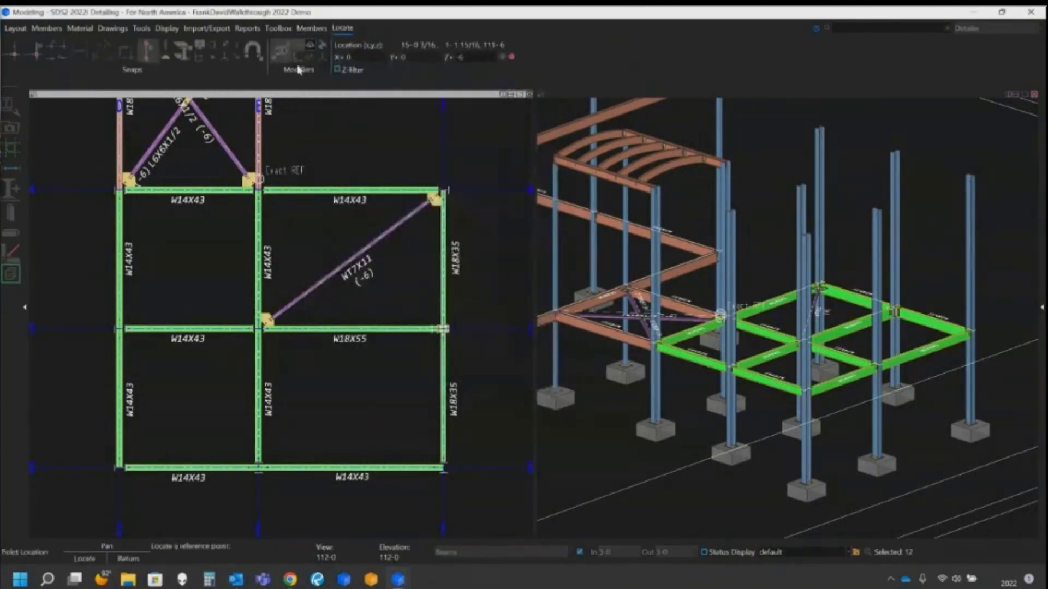
click(323, 59)
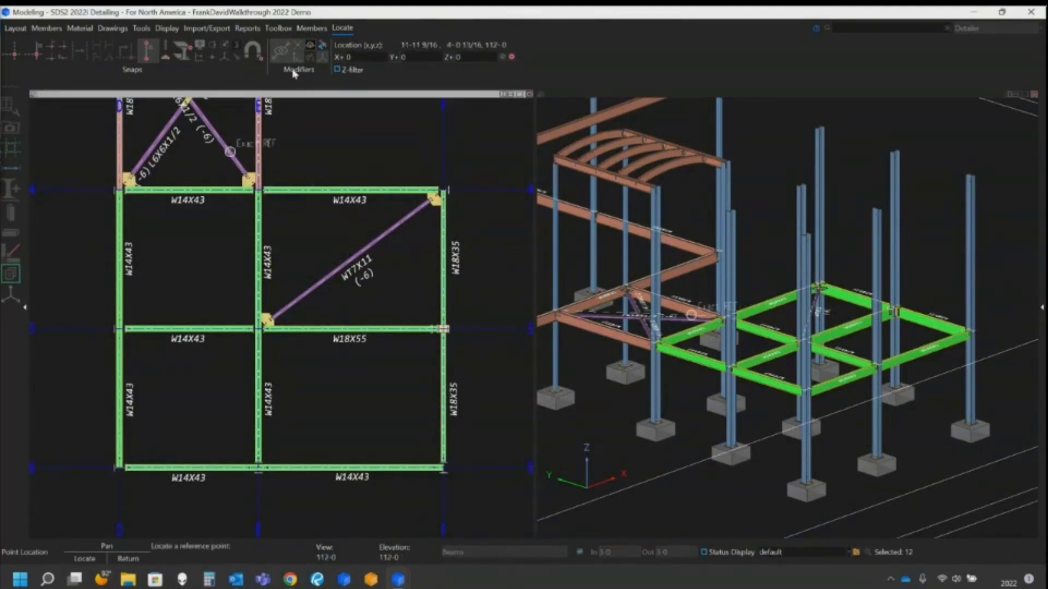
scroll(887, 348, up, 10)
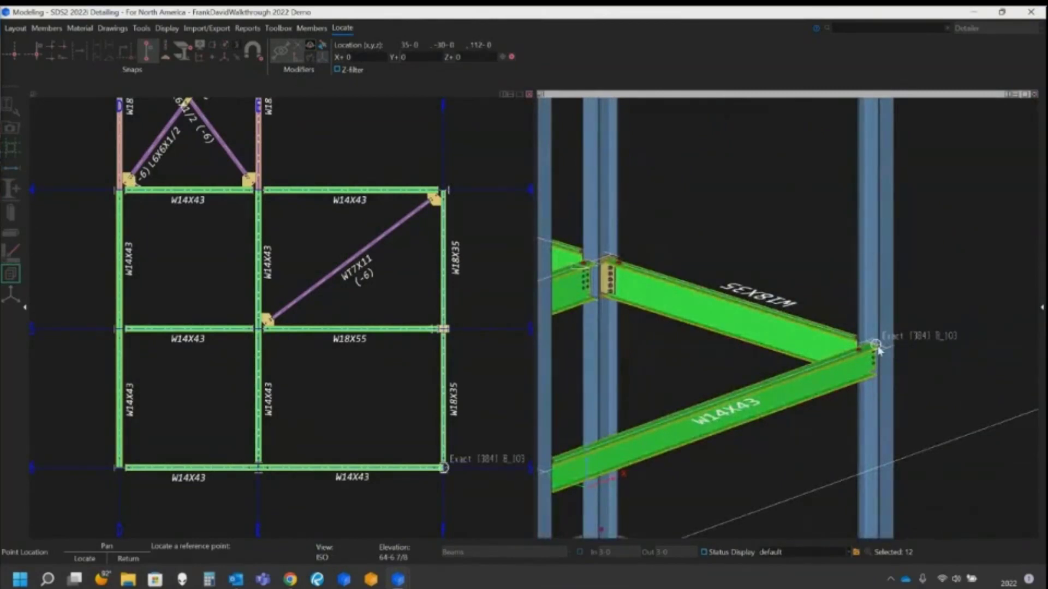
click(876, 347)
scroll(879, 354, down, 10)
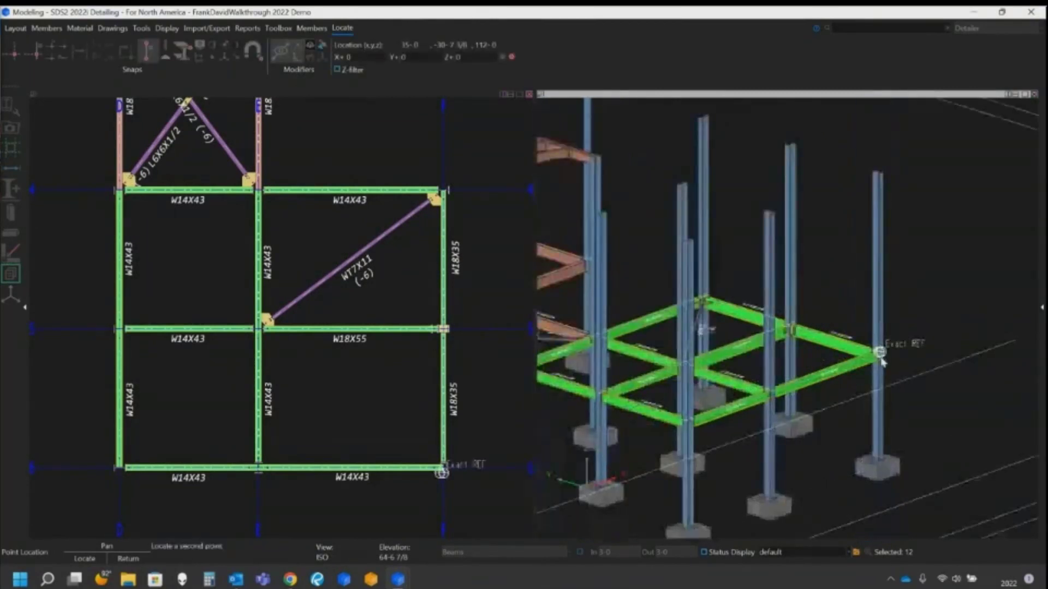
scroll(880, 356, down, 3)
text(12-0)
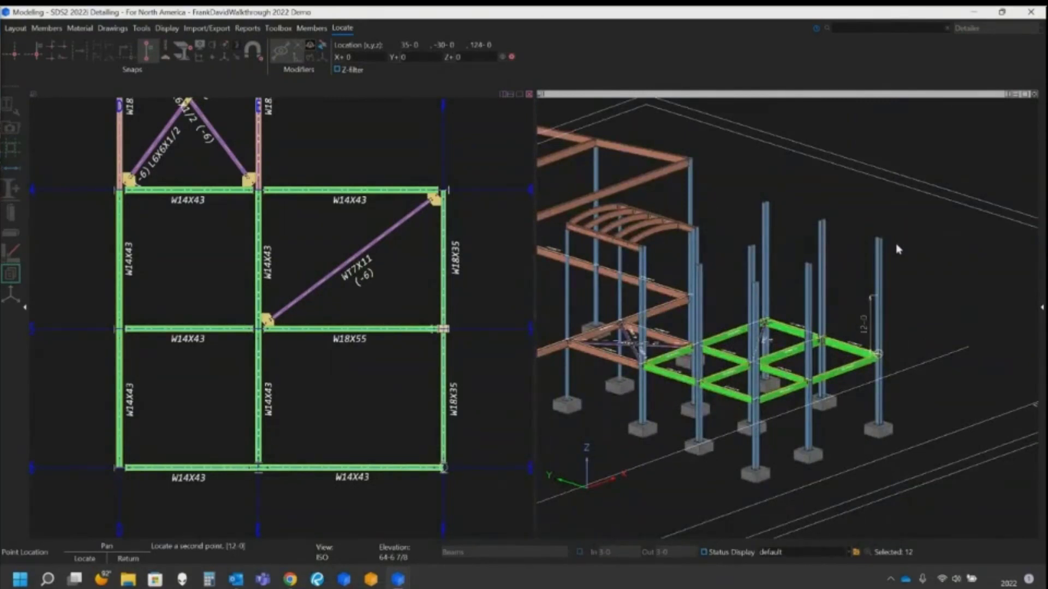
key(Return)
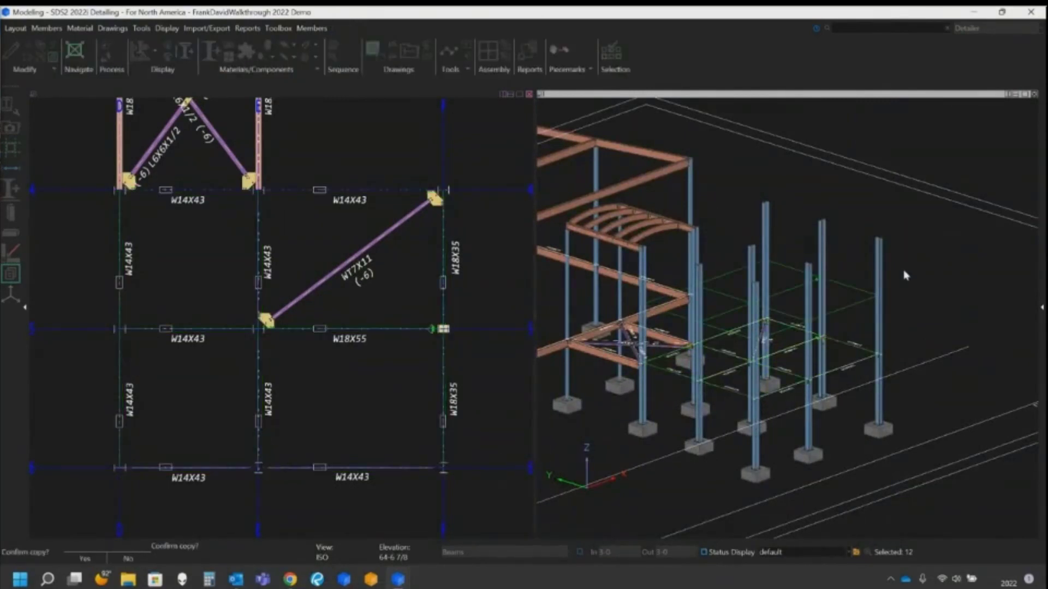
Step: Place a second copy of the floor beams at the tops of the columns and finish the copy command
click(888, 250)
click(928, 294)
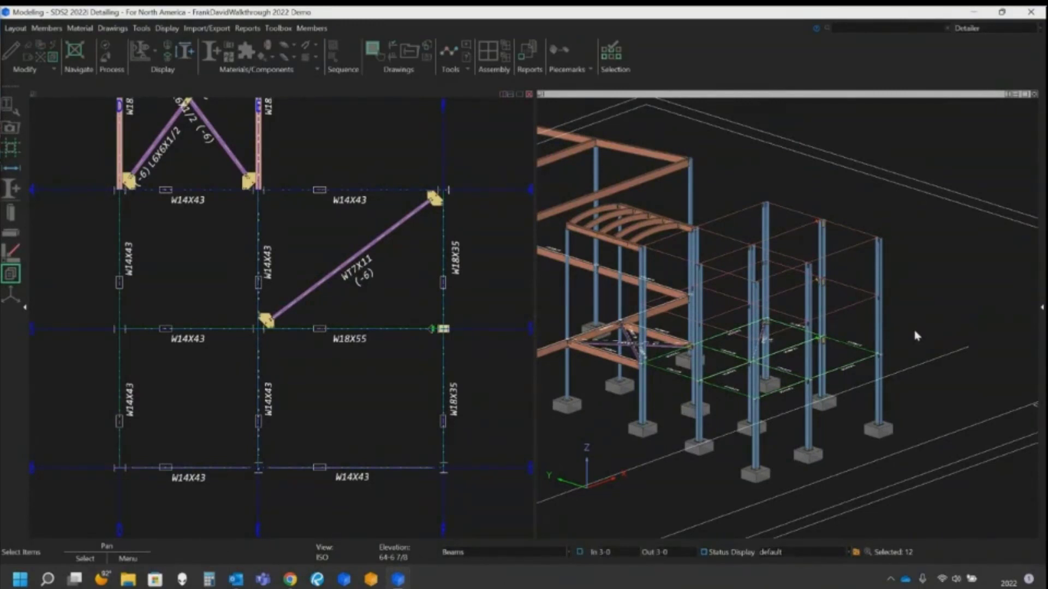
key(BackSpace)
key(BackSpace)
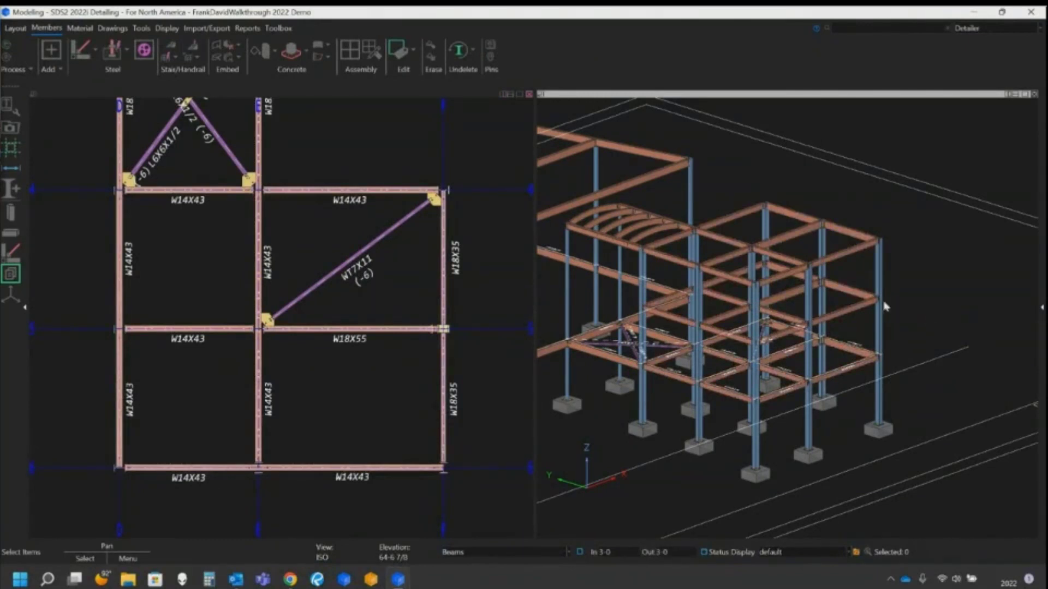
Step: Move the five member ends meeting at the centre column's top straight down by 1-0, using the Member Ends filter
scroll(741, 250, up, 8)
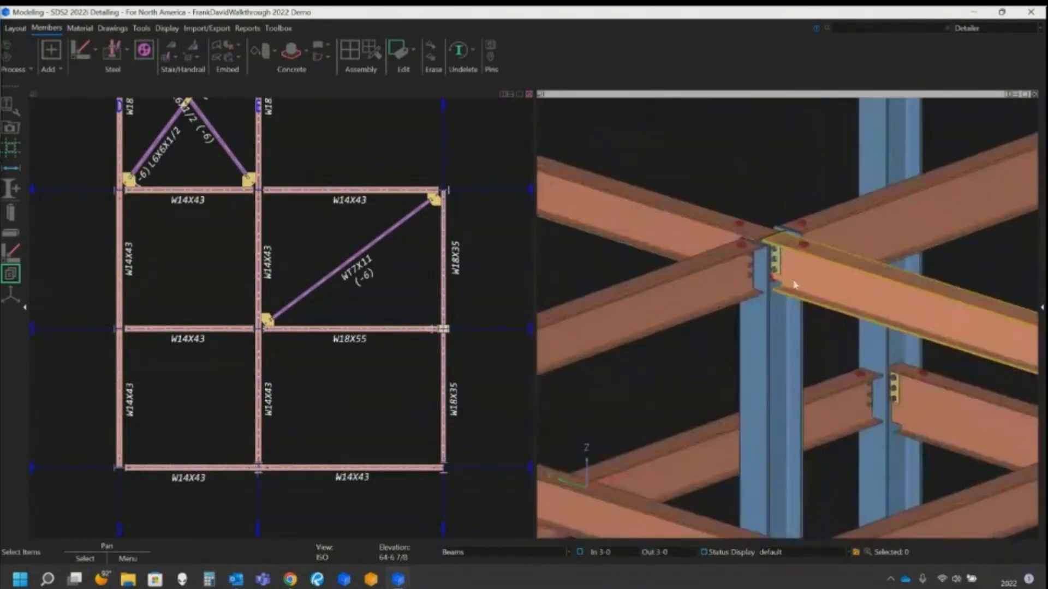
scroll(795, 293, up, 2)
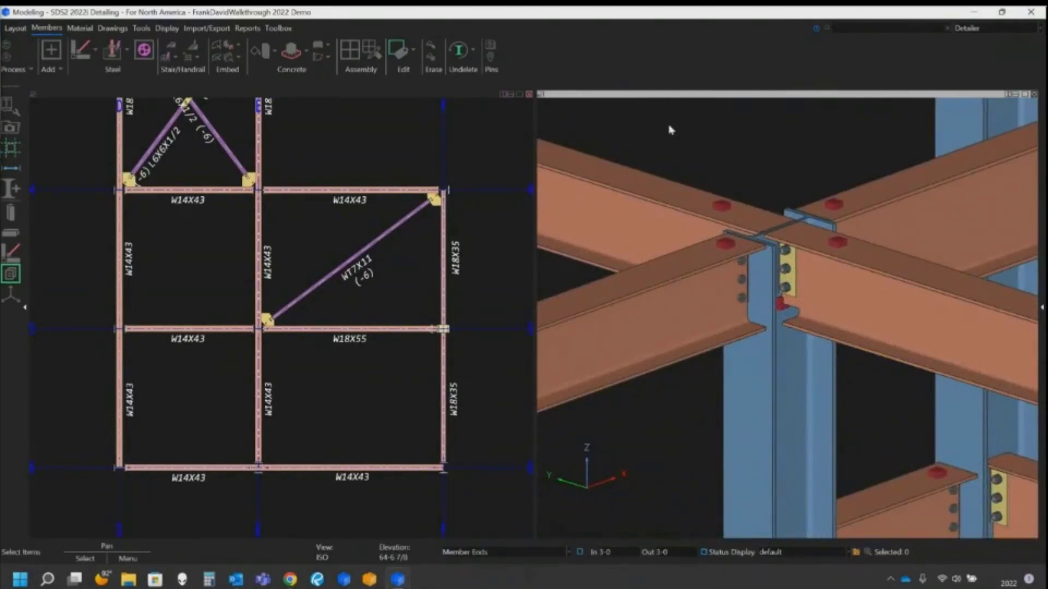
drag(670, 140, 884, 376)
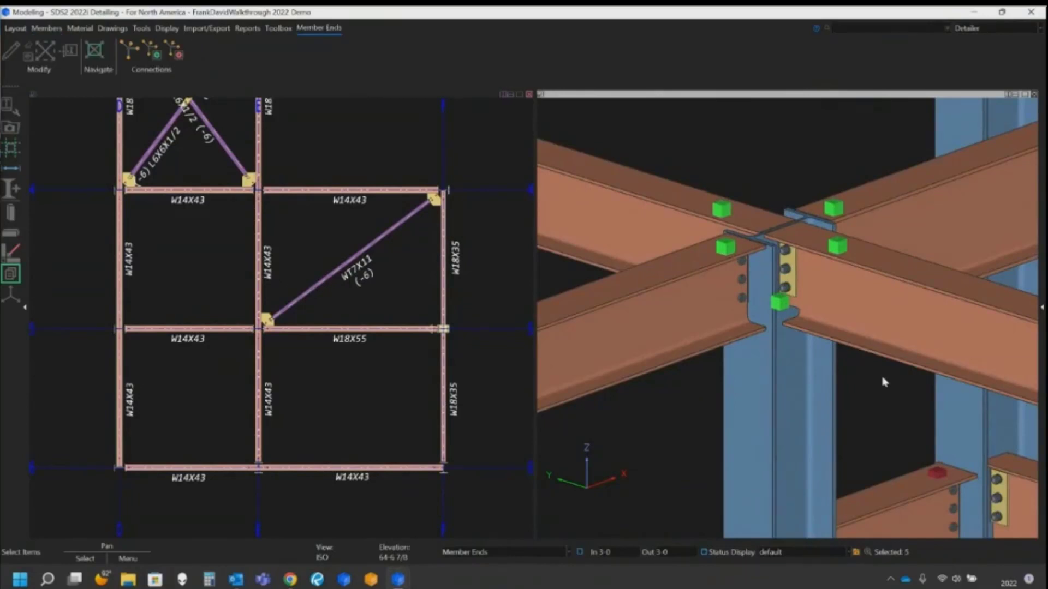
click(58, 53)
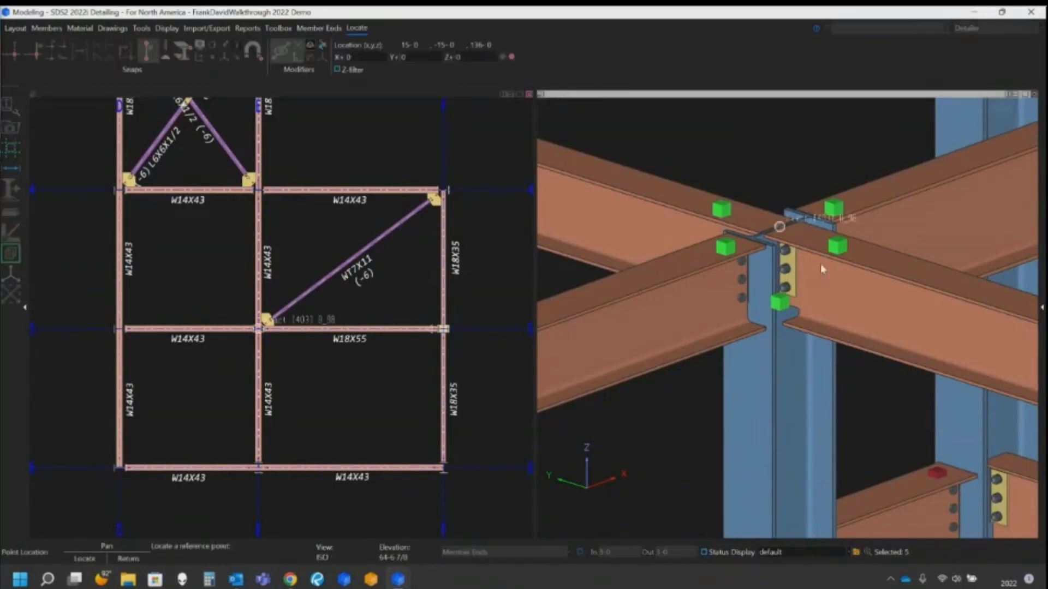
click(780, 227)
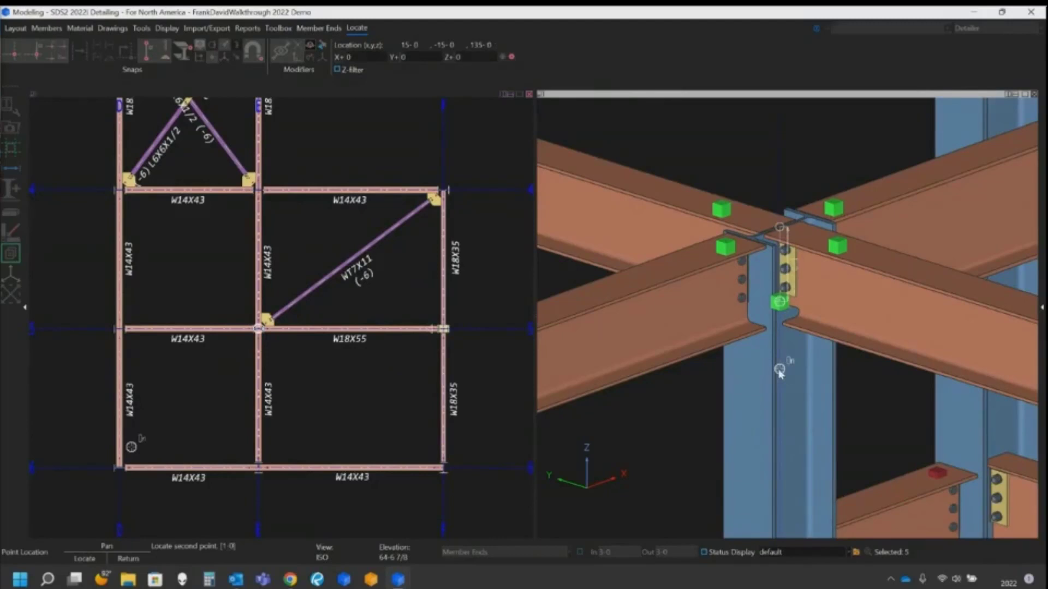
click(779, 369)
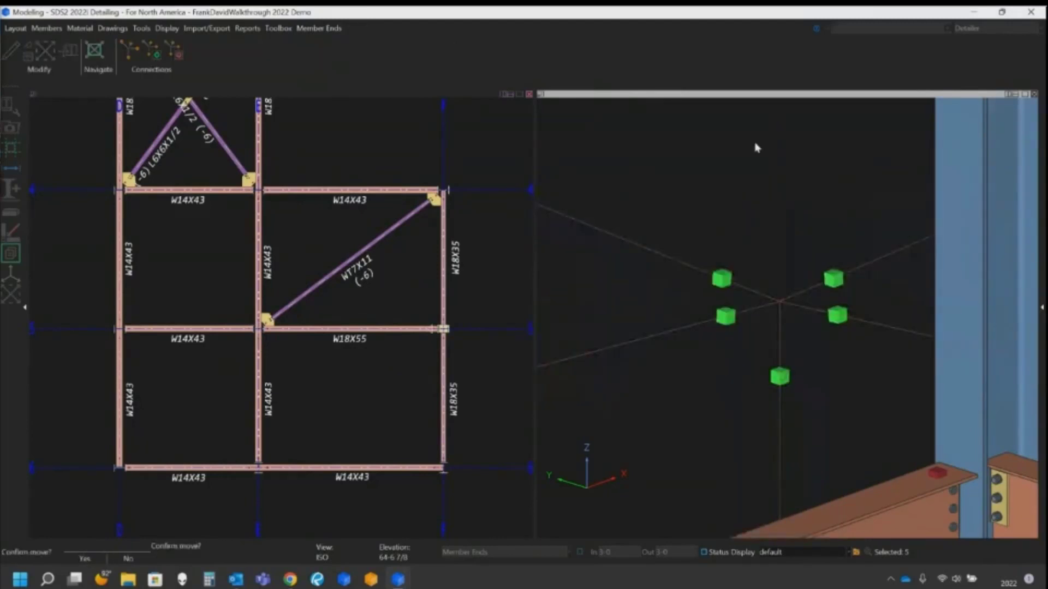
click(824, 157)
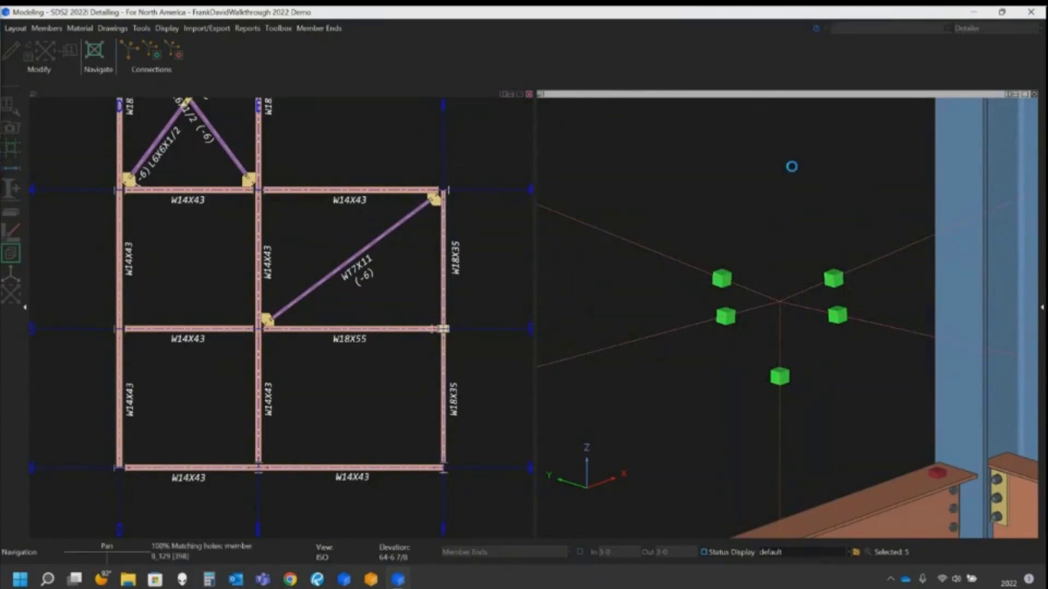
Step: Examine the sloped beams' connections around the lowered centre column from several angles in 3D
middle_drag(800, 223, 778, 160)
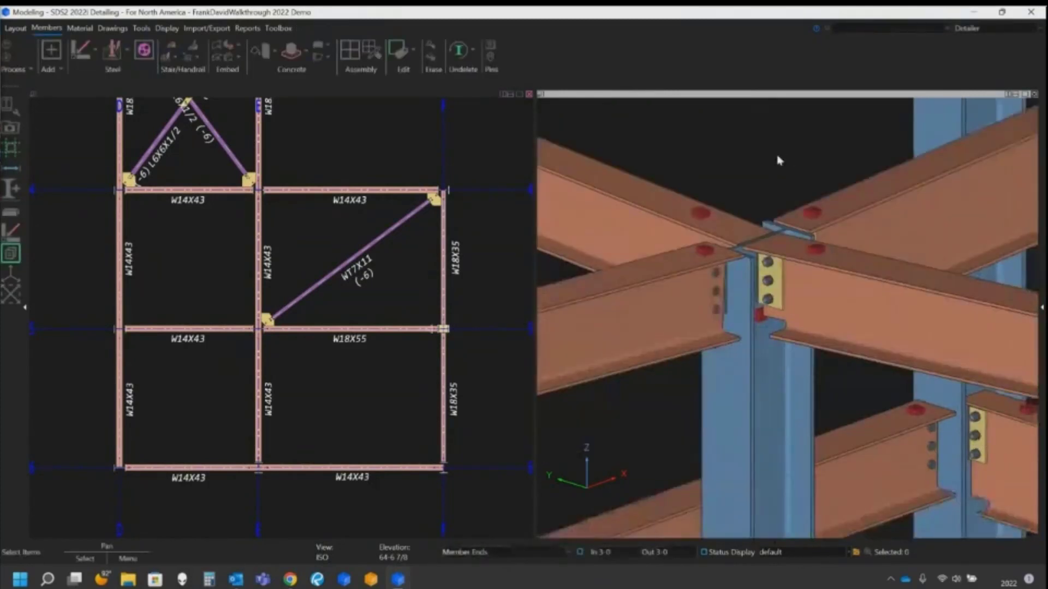
scroll(778, 160, down, 2)
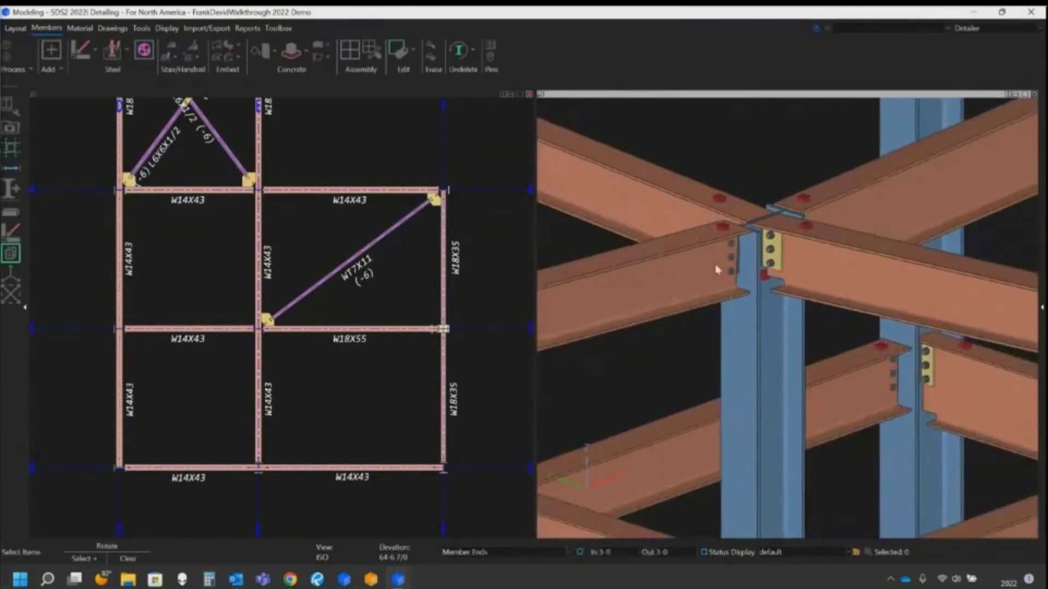
shift+middle_drag(718, 266, 671, 260)
scroll(824, 163, down, 1)
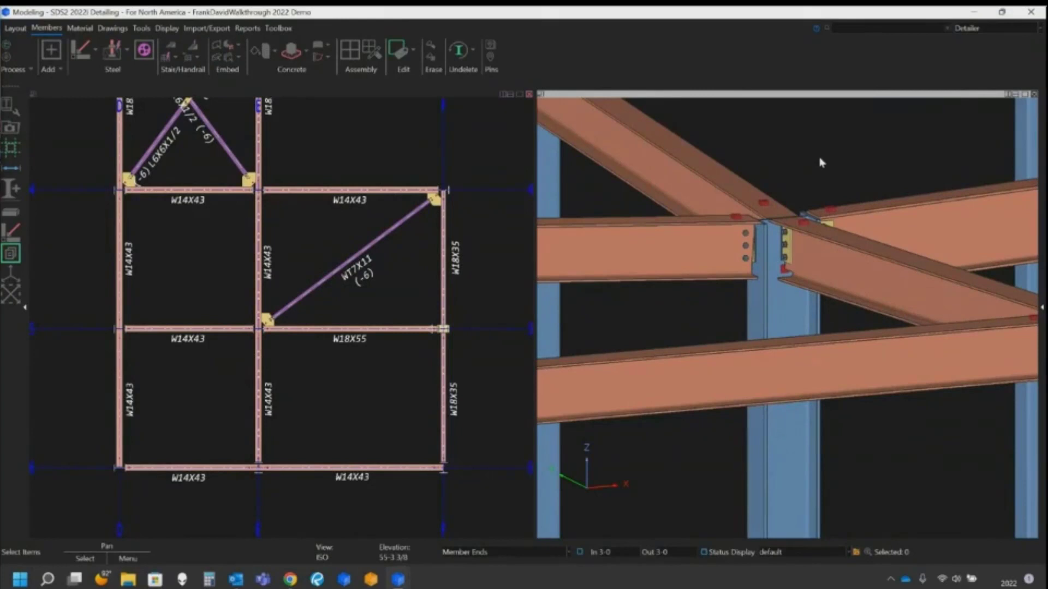
scroll(717, 252, up, 2)
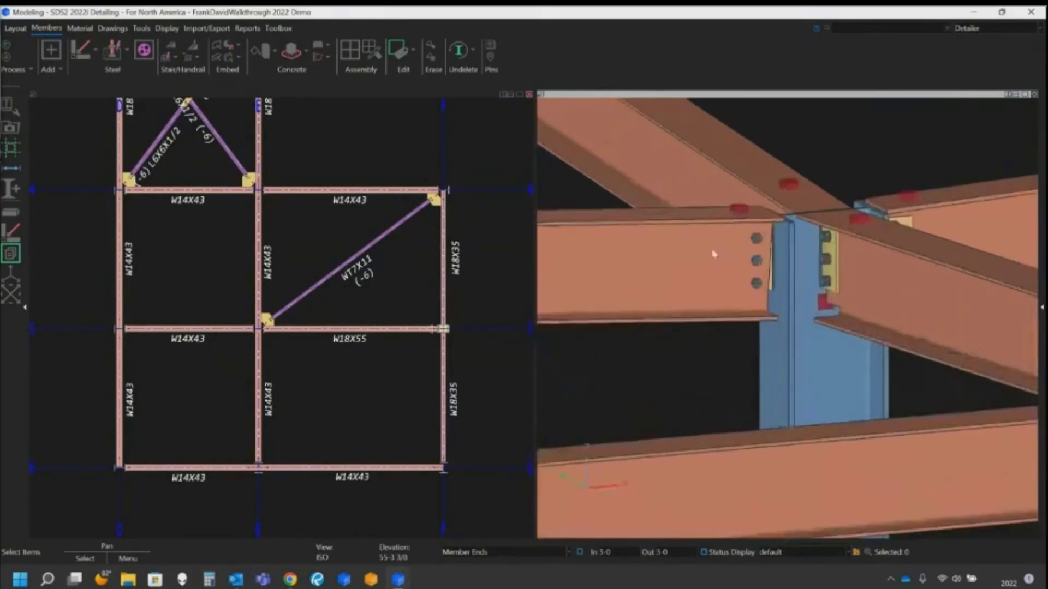
Step: Examine the sloped beams' end connections at the centre column in an elevation view and review the whole multi-level frame in 3D
middle_click(713, 252)
click(723, 284)
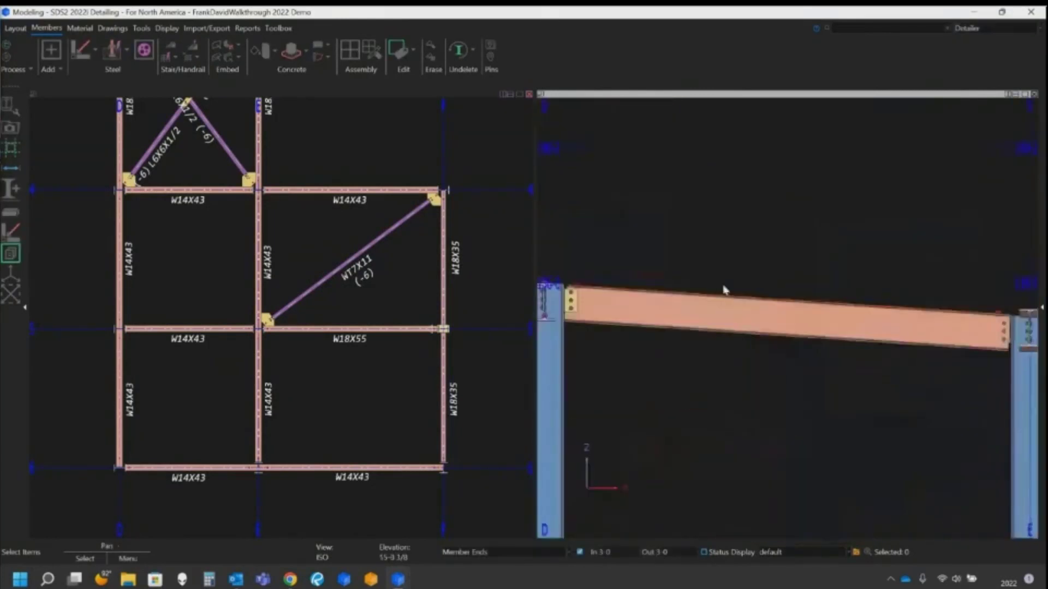
middle_drag(923, 329, 788, 313)
scroll(787, 313, up, 5)
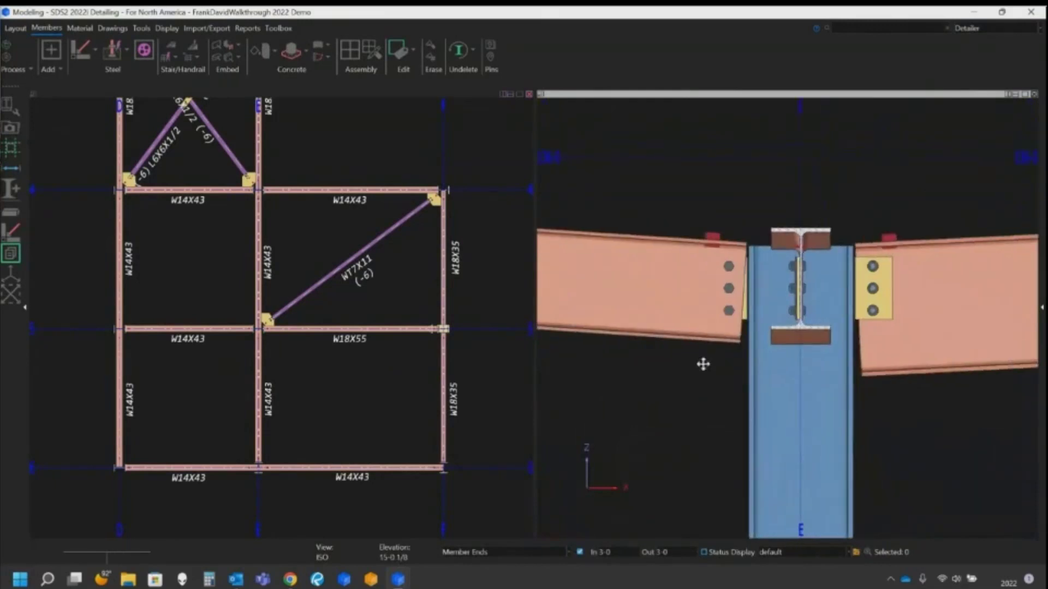
scroll(632, 400, down, 2)
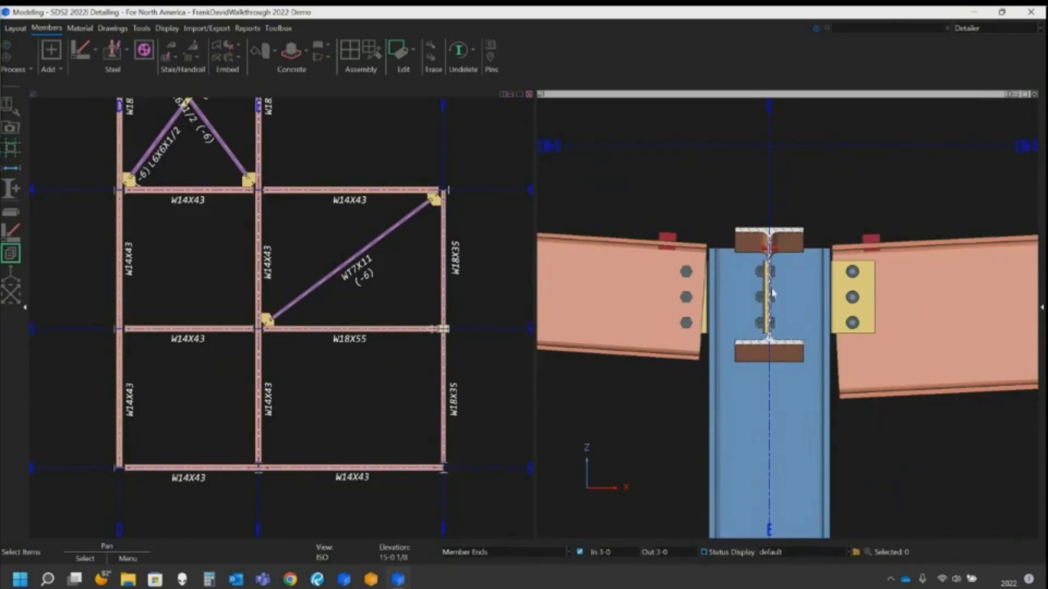
shift+middle_drag(770, 287, 826, 306)
scroll(828, 309, down, 5)
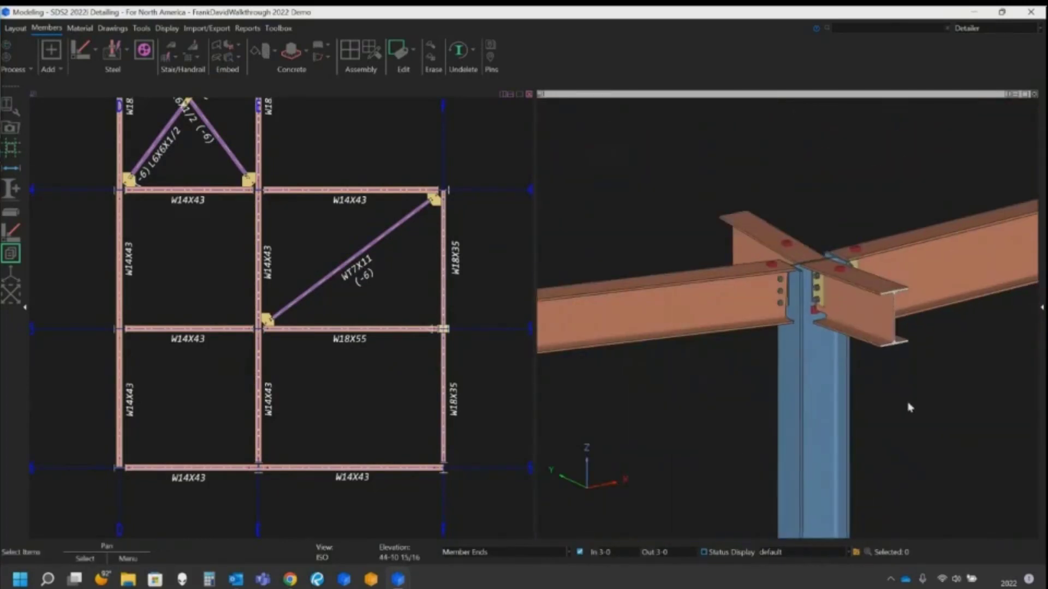
scroll(745, 356, down, 5)
scroll(753, 355, down, 3)
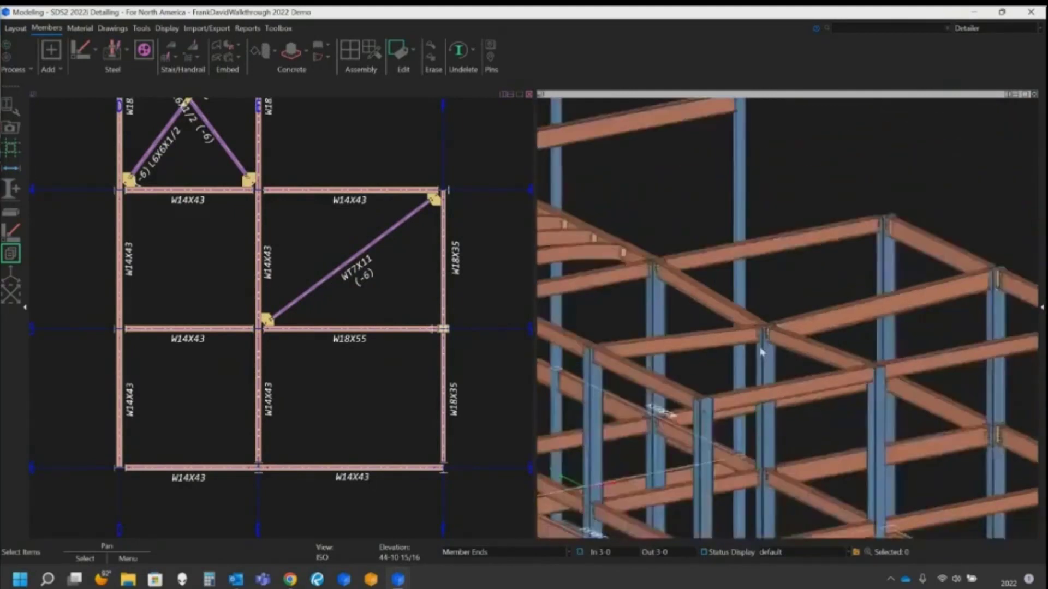
scroll(762, 352, down, 5)
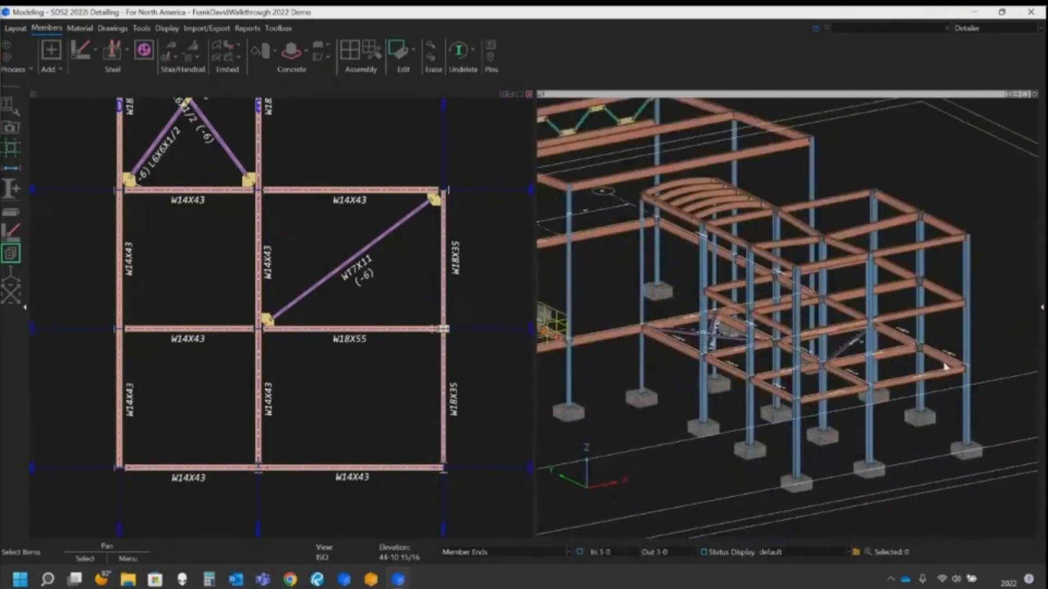
Step: Add Outrigger components to the four lowest-level perimeter beams along the two outer sides, with the beam side set to Near side
scroll(945, 366, up, 5)
click(709, 429)
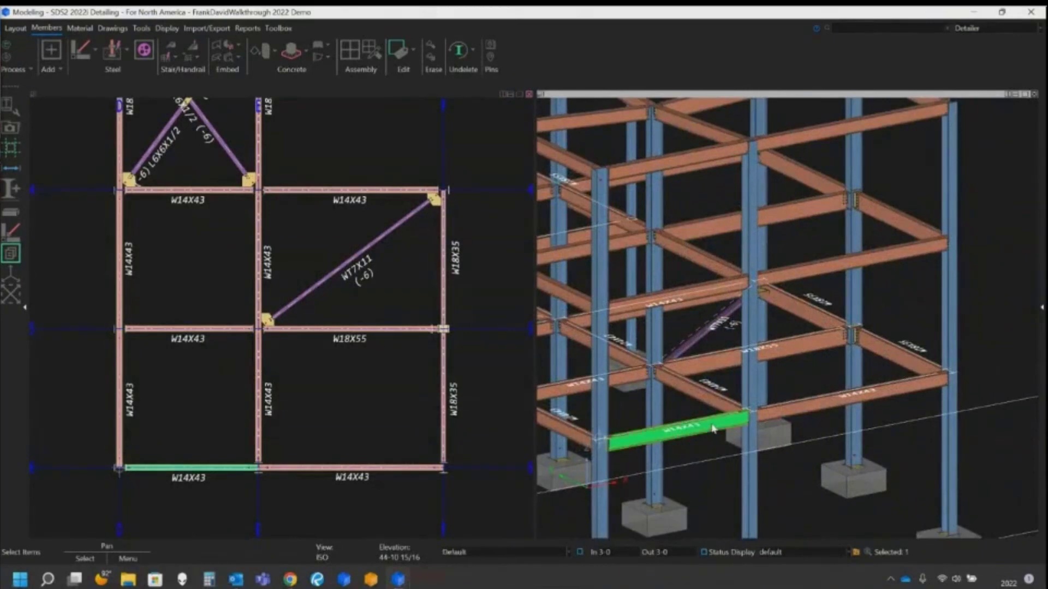
shift+click(807, 412)
shift+click(894, 354)
shift+click(823, 319)
shift+middle_drag(946, 367, 794, 349)
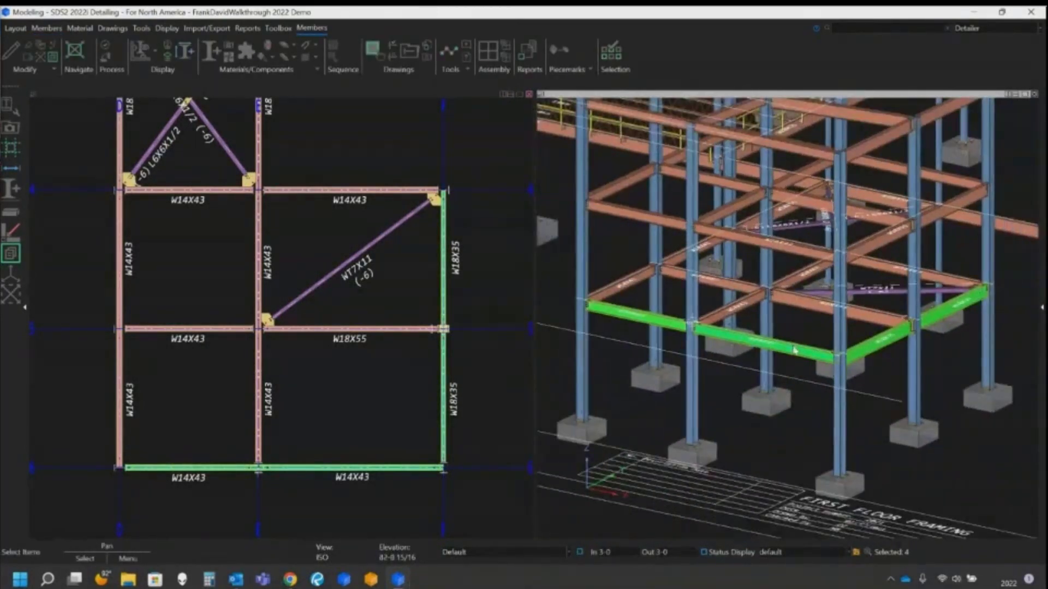
click(252, 56)
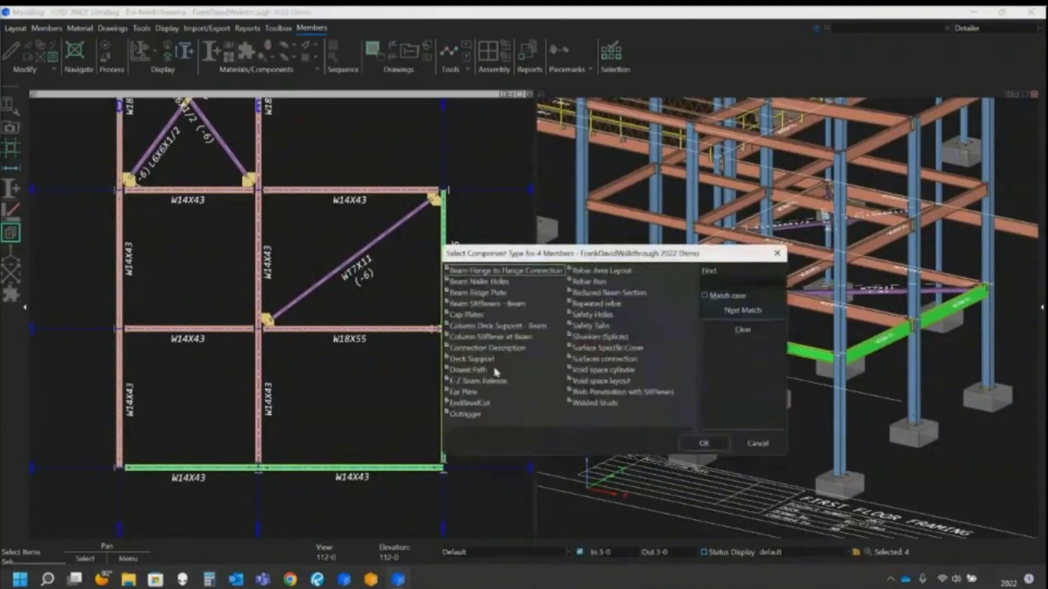
click(474, 413)
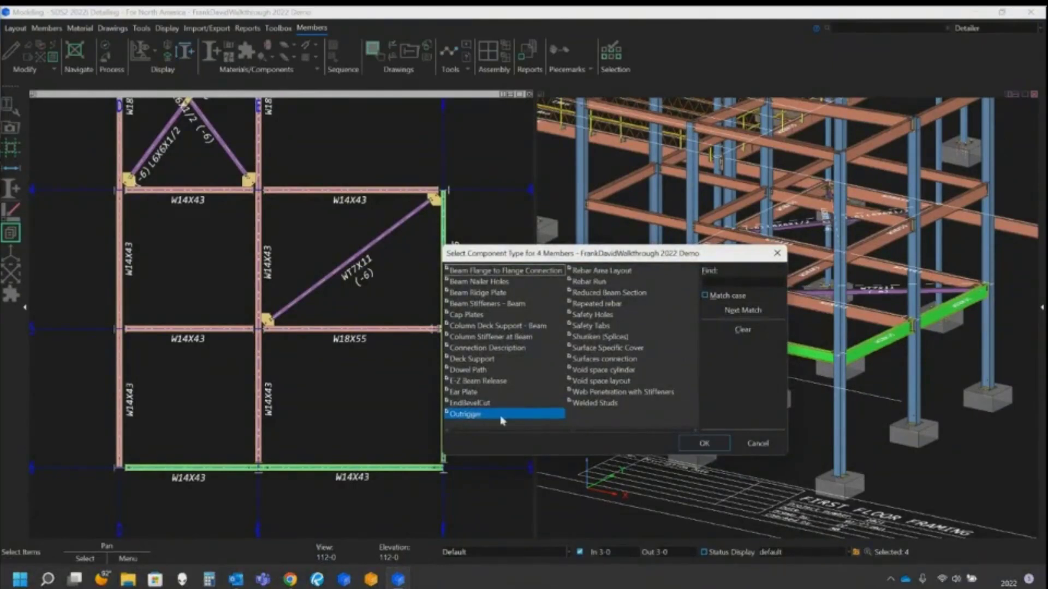
click(704, 444)
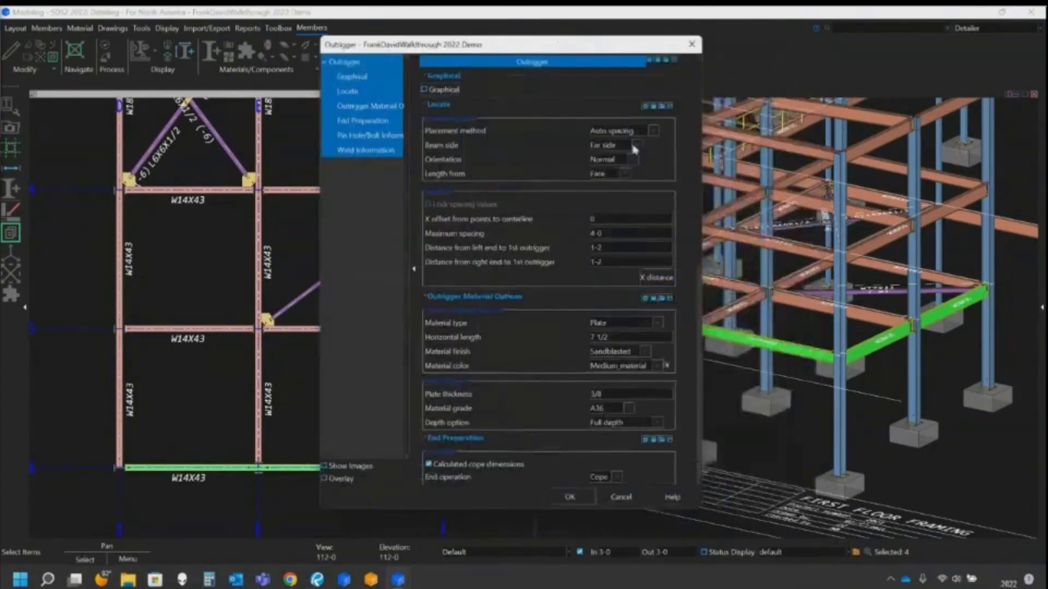
click(635, 145)
click(626, 171)
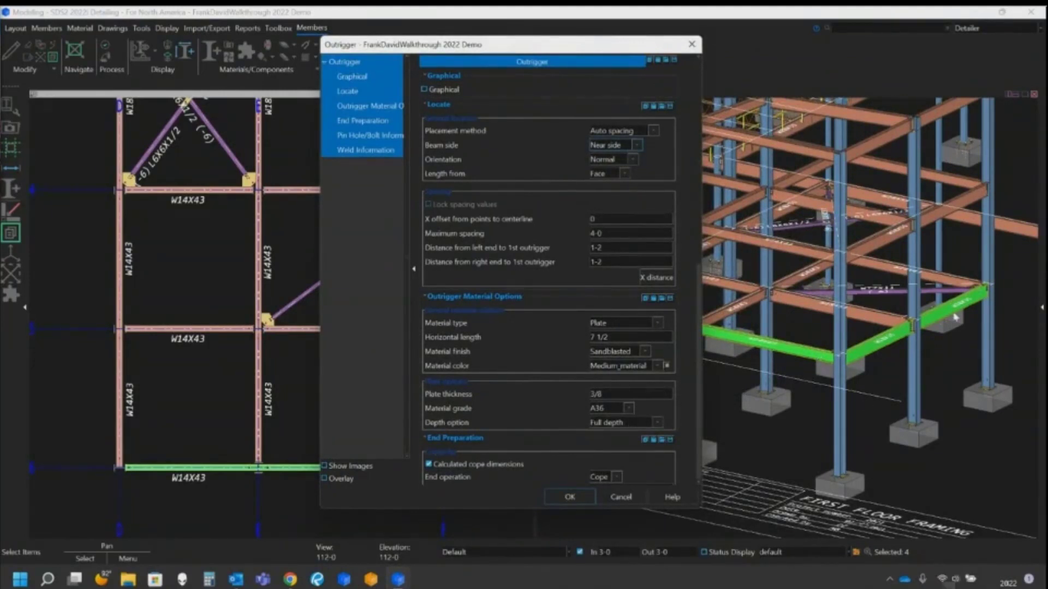
click(569, 496)
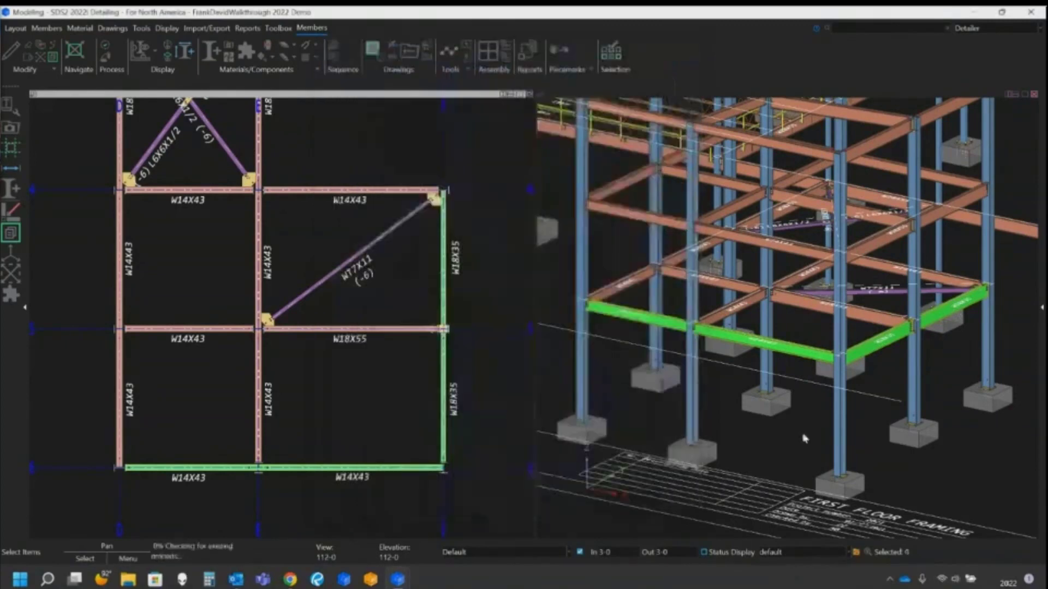
Step: Clear the selection and inspect the outrigger plates around the corner column and along the perimeter beams in 3D
click(817, 436)
scroll(836, 356, up, 10)
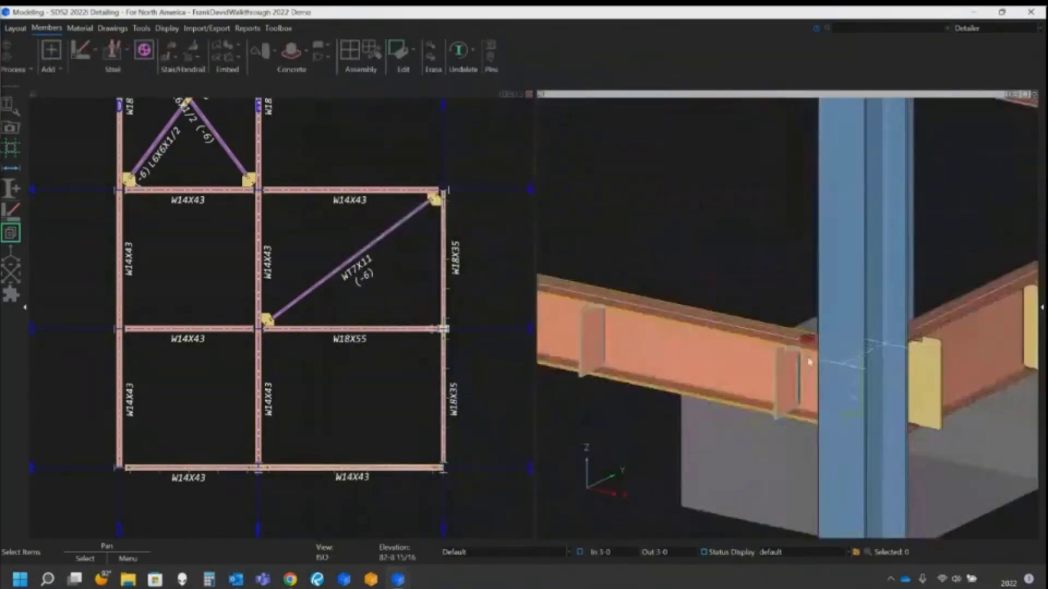
shift+middle_drag(813, 383, 722, 358)
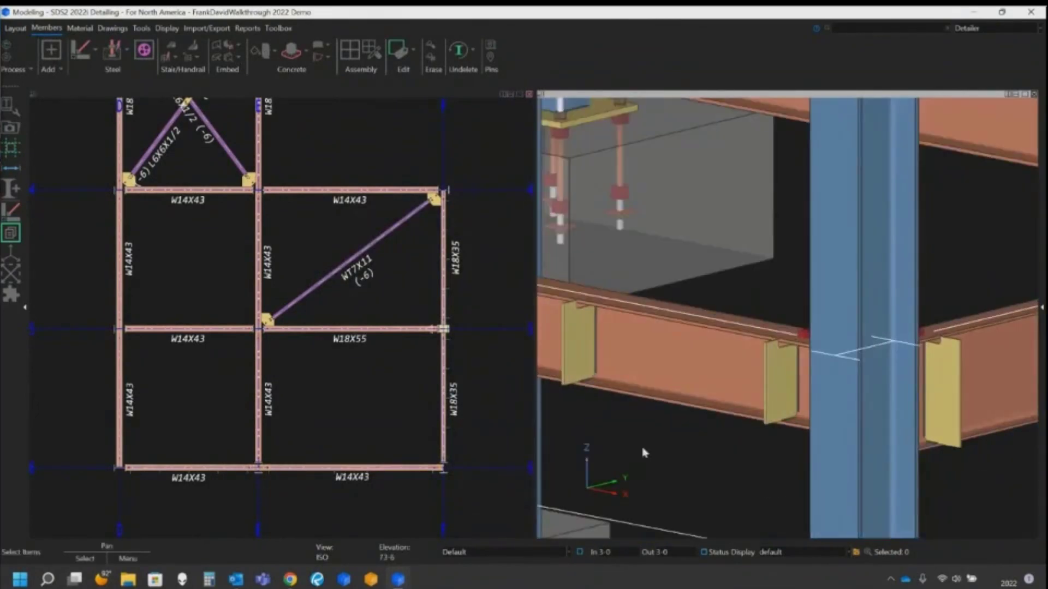
scroll(721, 358, down, 8)
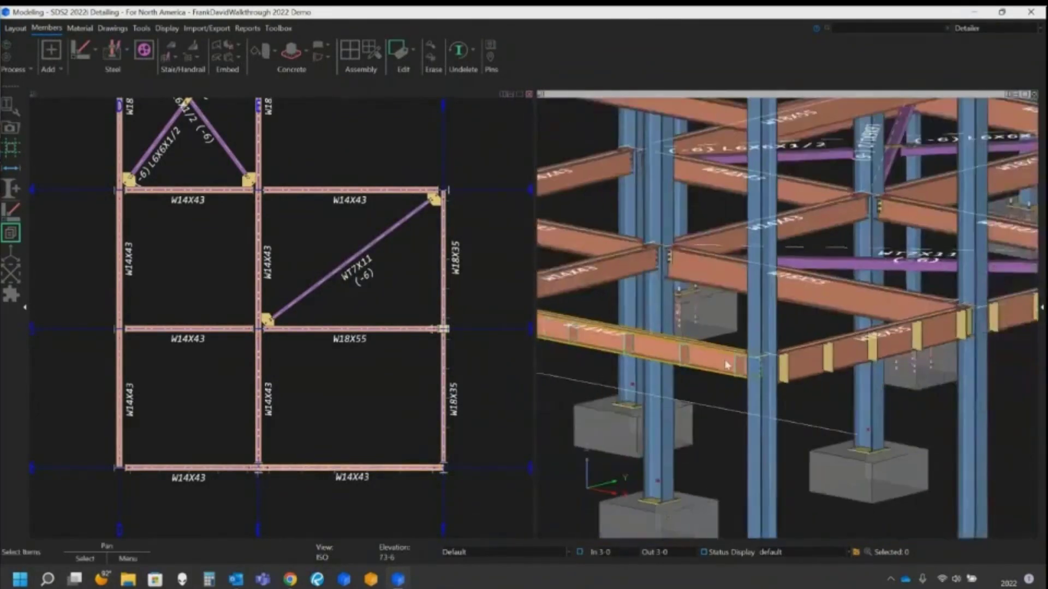
scroll(795, 416, down, 6)
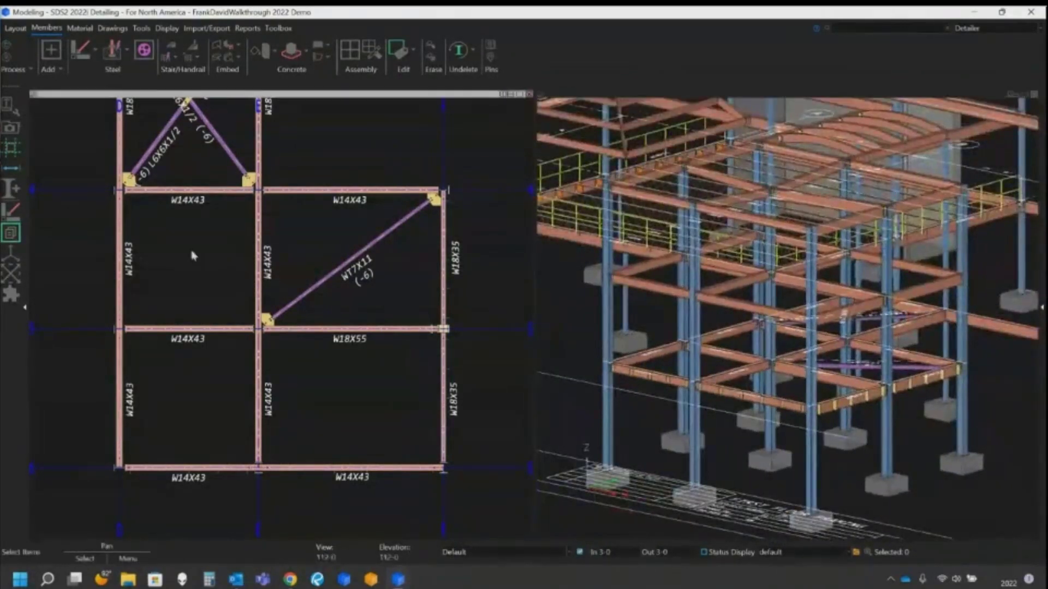
Step: Hide the S.2 - FIRST FLOOR FRAMING reference drawing and turn on the display of member piecemarks
click(8, 115)
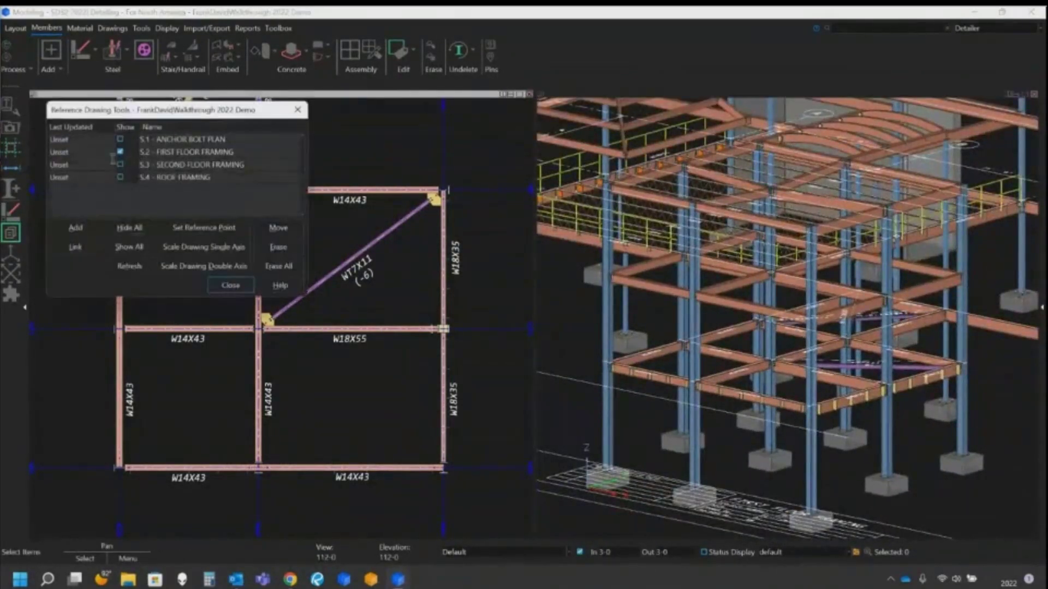
click(218, 285)
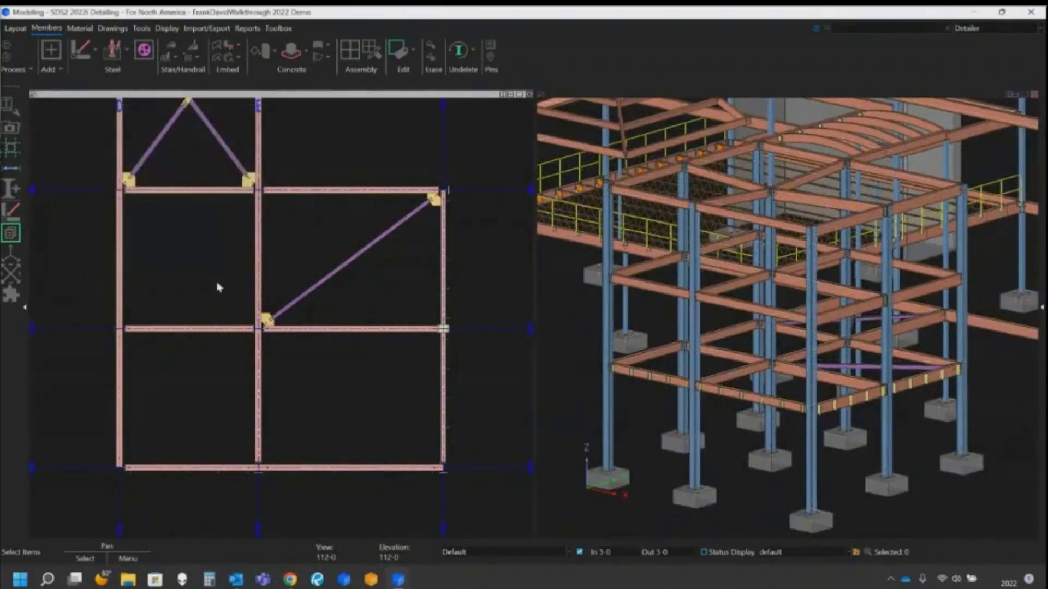
key(ctrl+d)
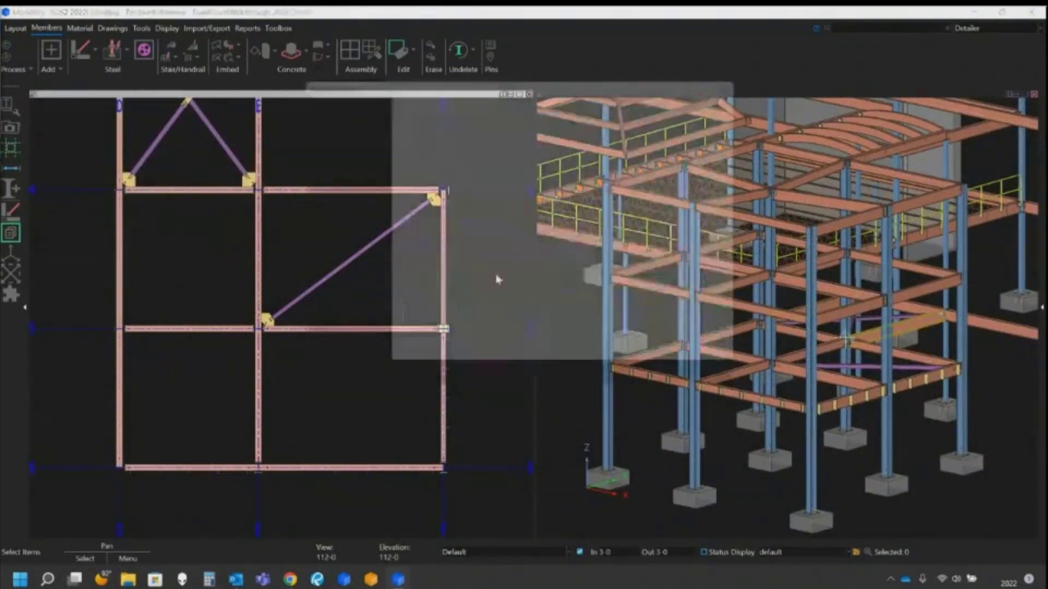
click(530, 129)
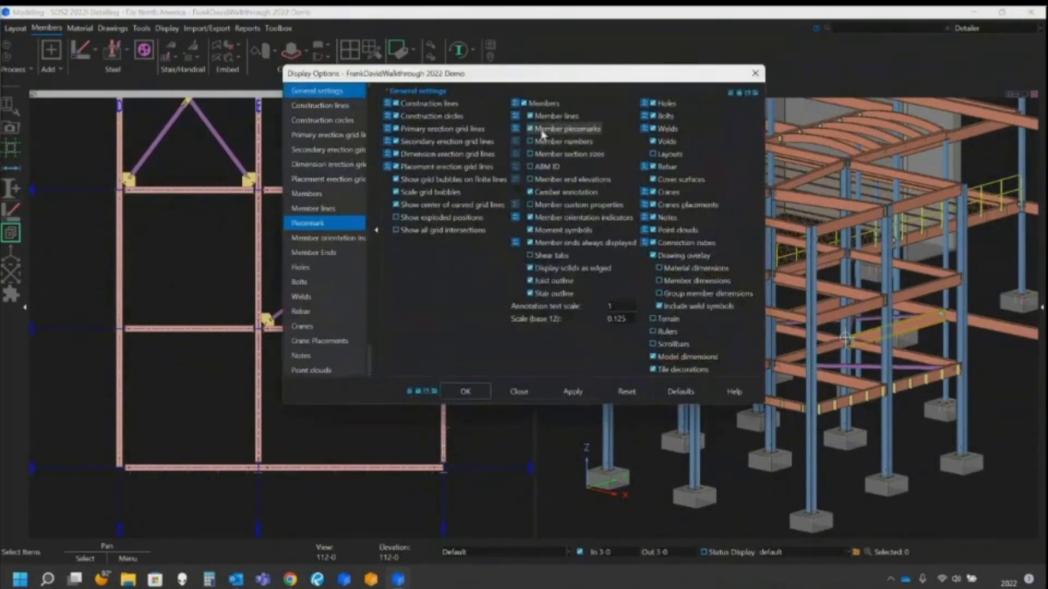
click(572, 392)
click(464, 392)
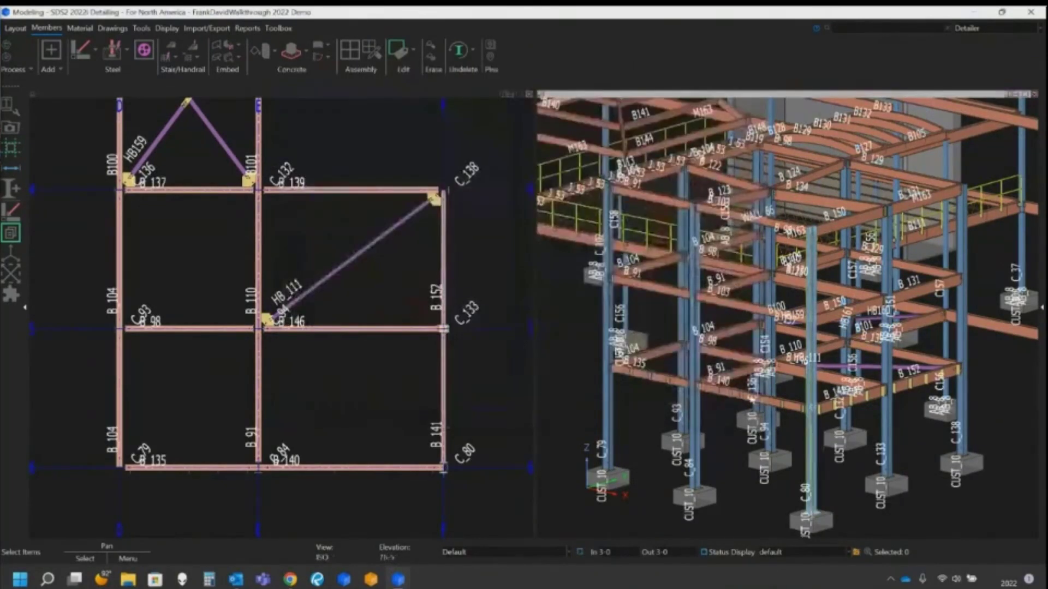
Step: Examine the beam piecemarks in 3D, highlighting the two lowest-level beams that share piecemark B_104, and clear the selection
scroll(726, 406, up, 5)
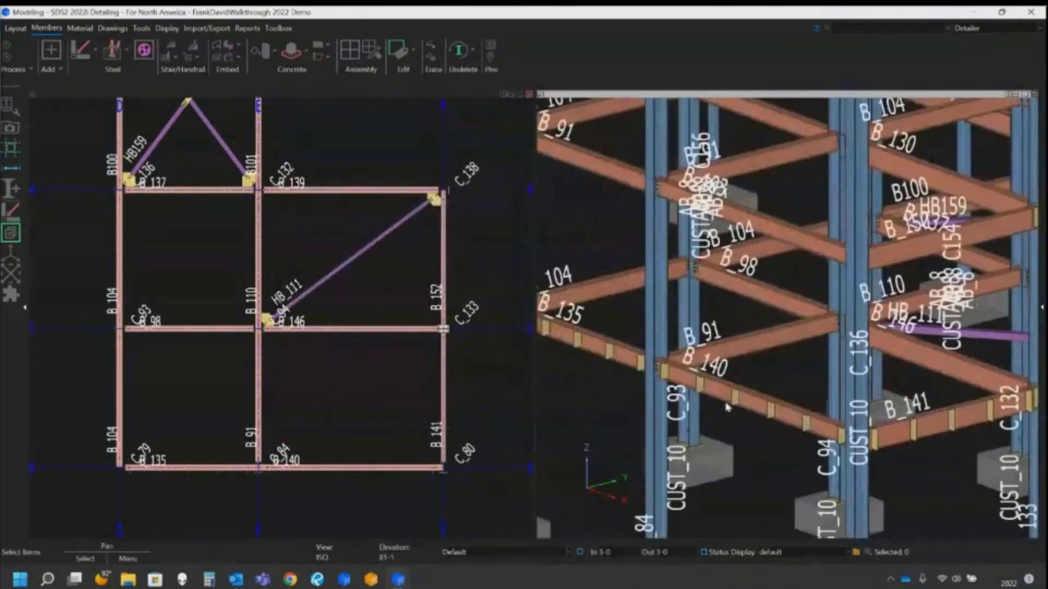
scroll(728, 433, down, 2)
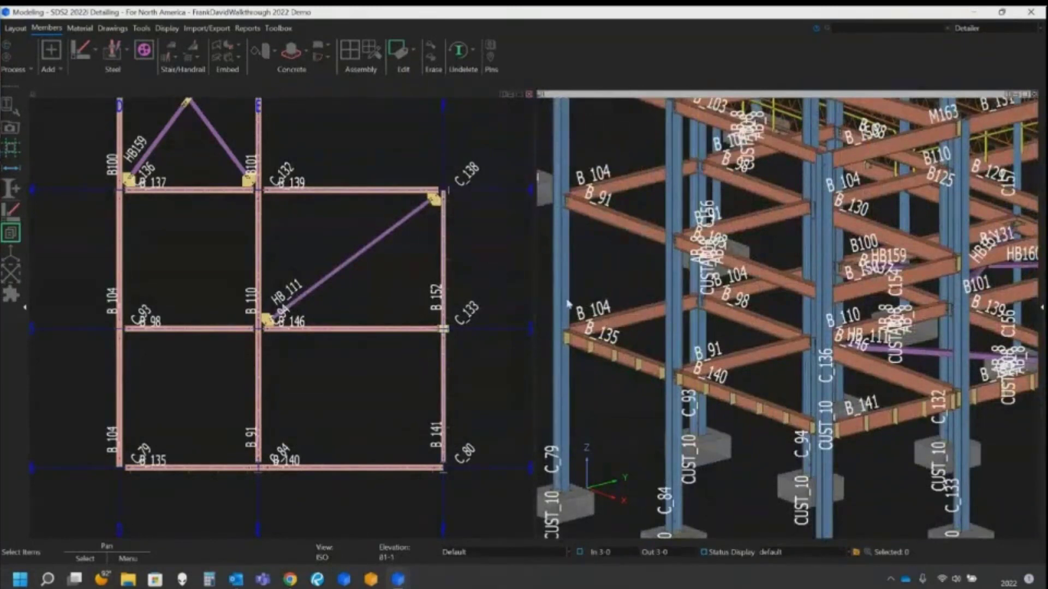
middle_drag(620, 315, 628, 374)
scroll(627, 374, up, 5)
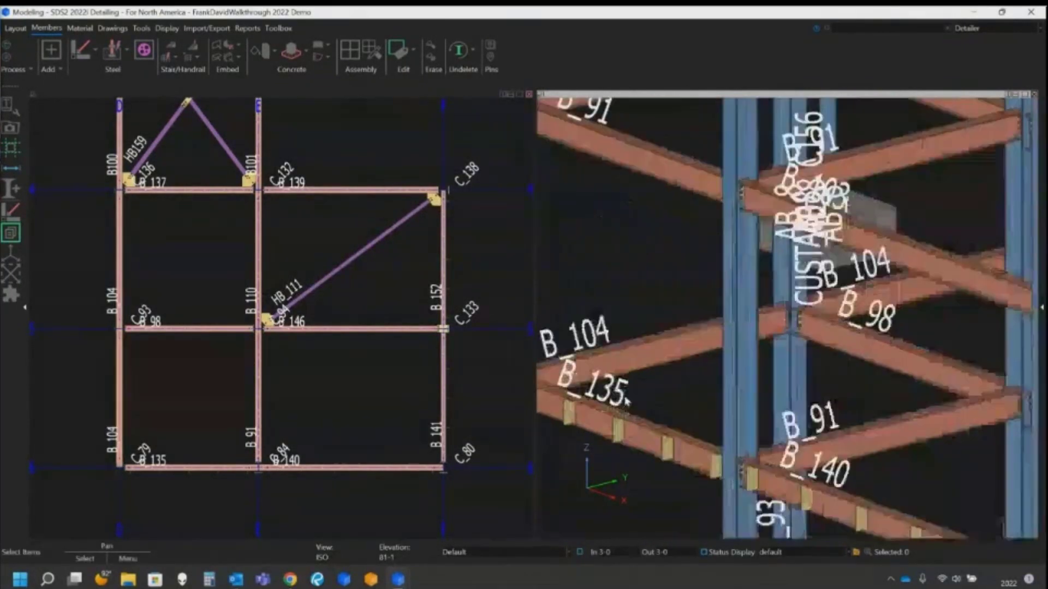
scroll(683, 400, up, 2)
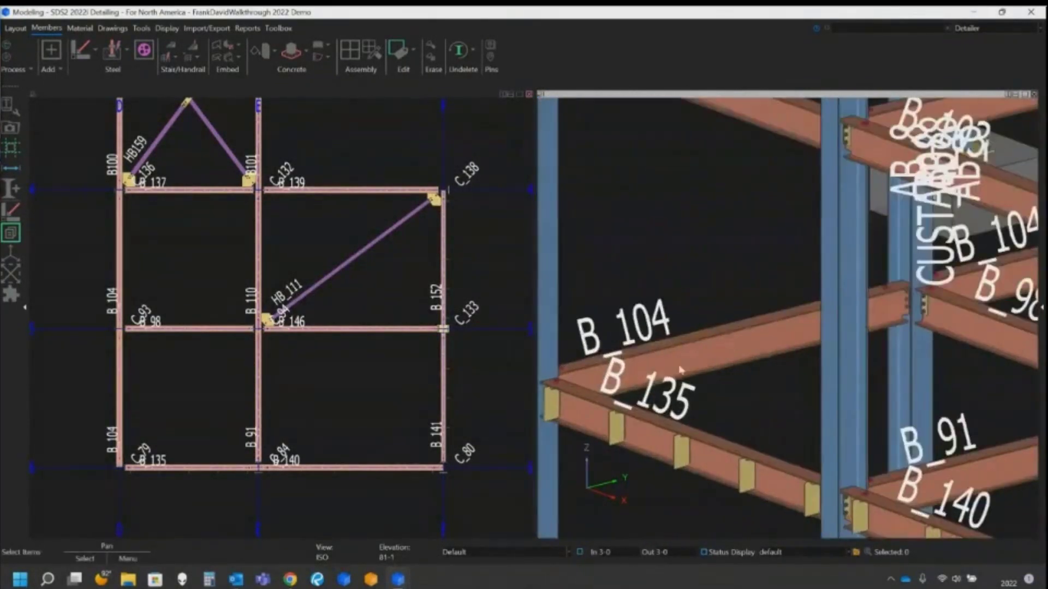
click(748, 341)
scroll(716, 391, up, 2)
scroll(716, 391, down, 1)
ctrl+click(935, 301)
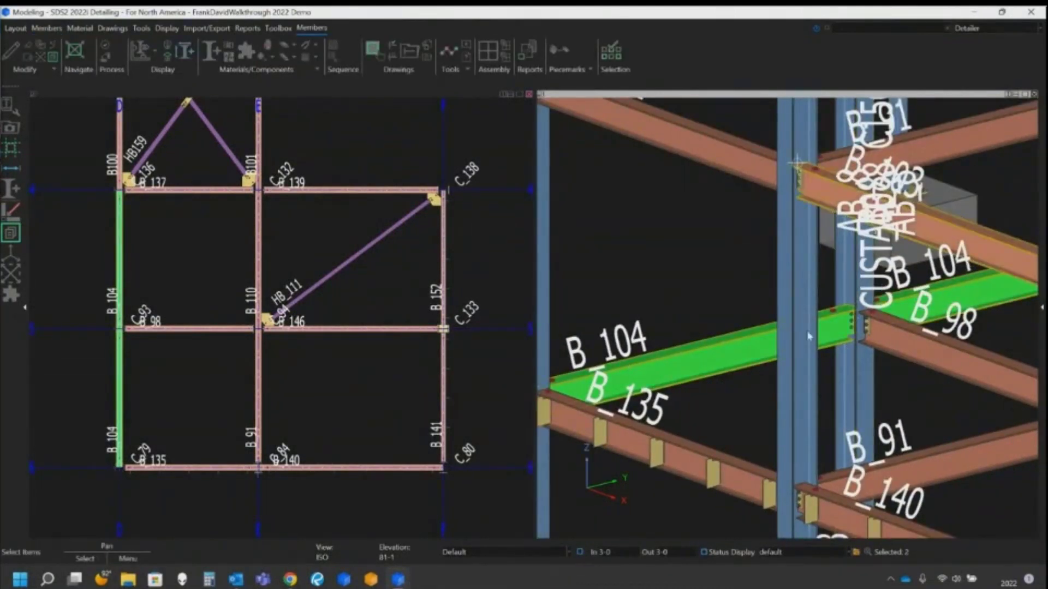
click(634, 304)
scroll(655, 311, down, 8)
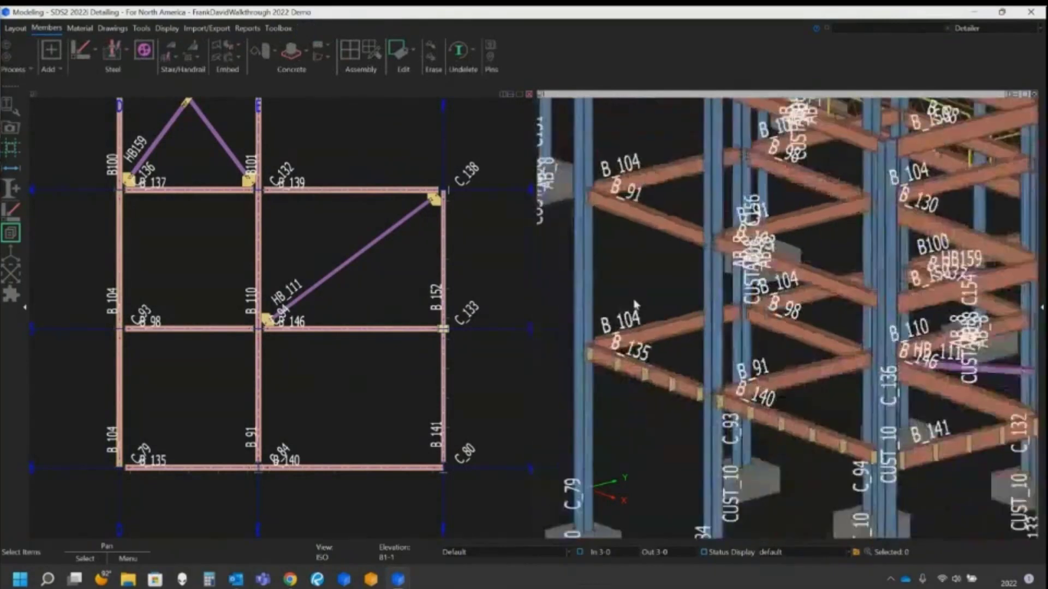
Step: Check the material settings of an outrigger plate on beam B_141, including its piecemark, and close them without changes
mouse_move(676, 318)
shift+middle_down()
mouse_move(756, 321)
mouse_move(691, 322)
shift+middle_up()
scroll(786, 390, up, 5)
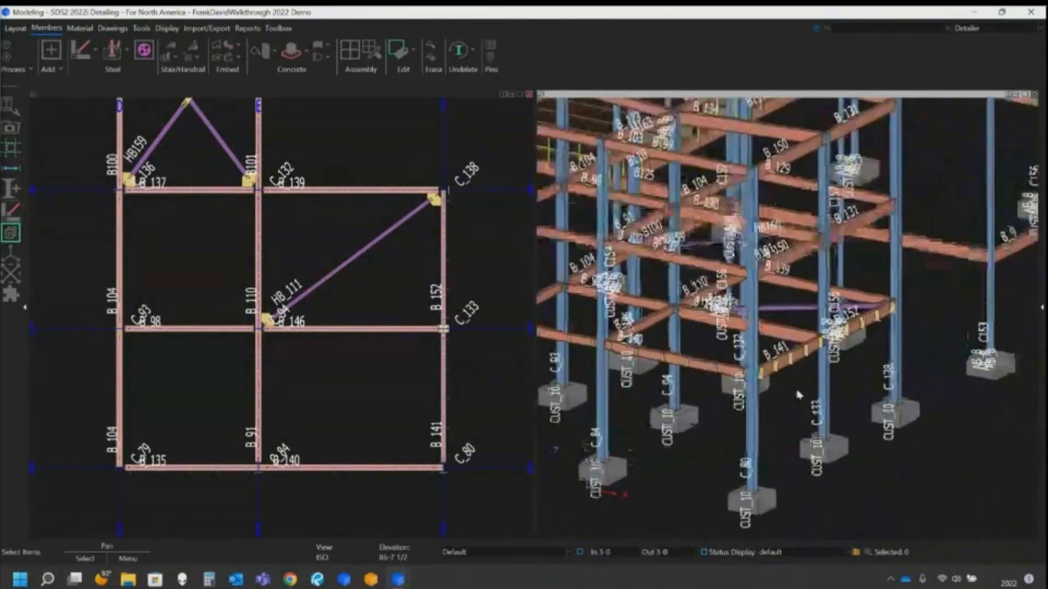
scroll(799, 339, up, 5)
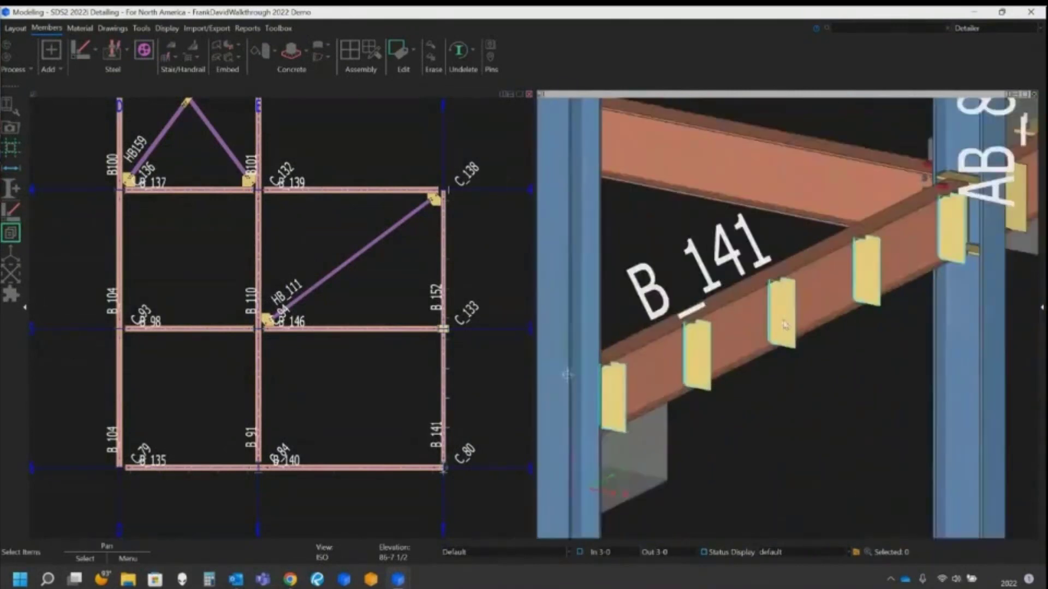
right_click(786, 323)
mouse_move(819, 338)
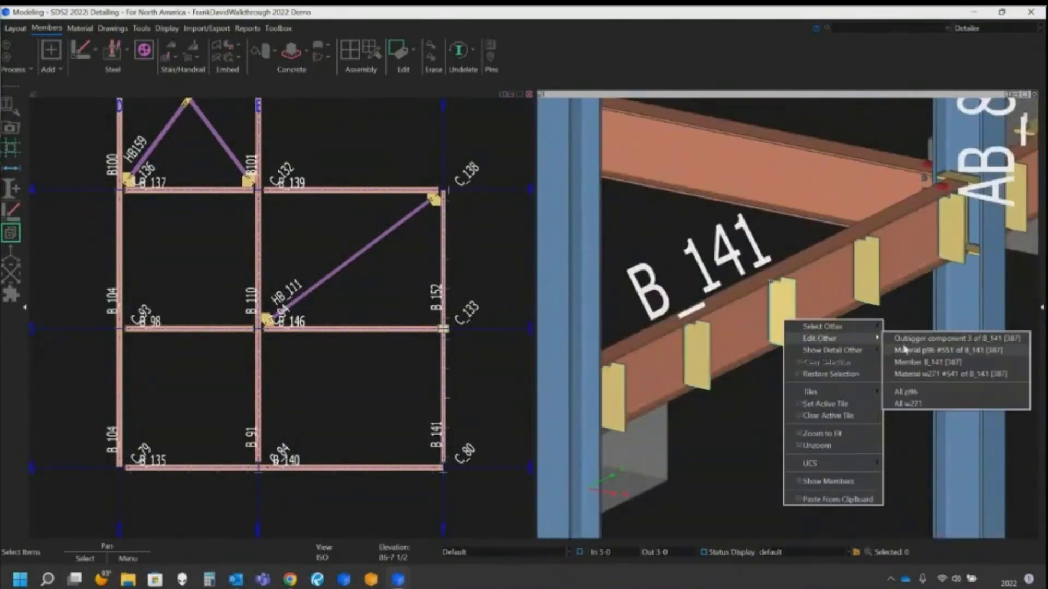
click(904, 350)
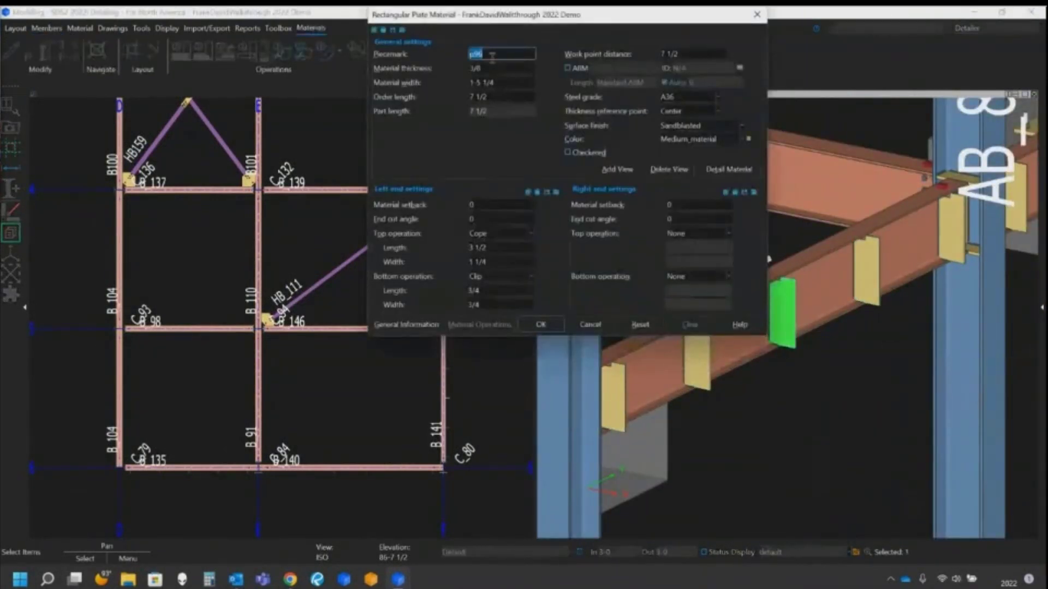
click(491, 53)
click(589, 324)
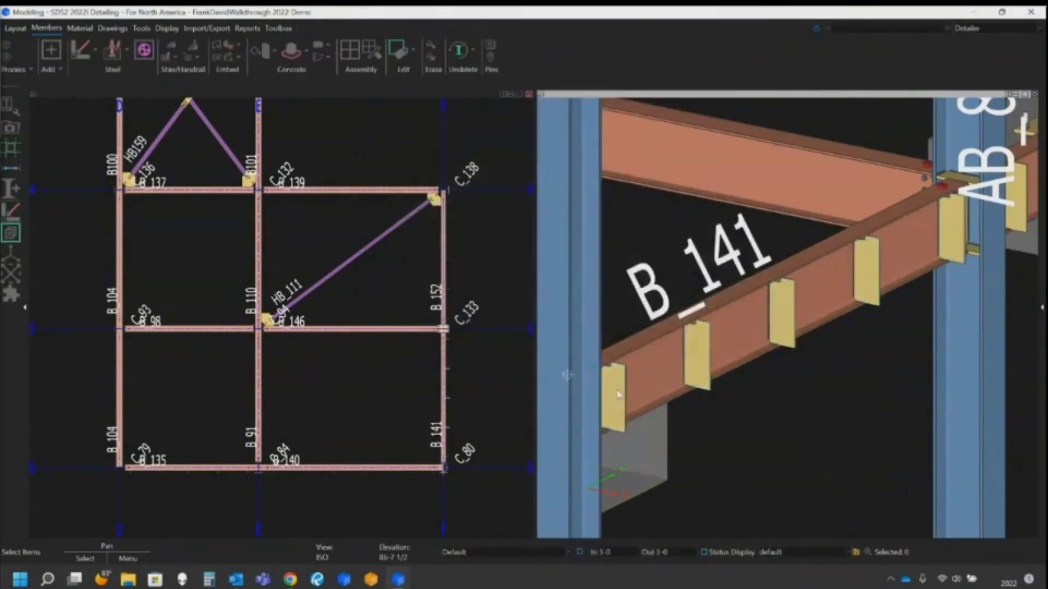
Step: Highlight all materials with piecemark p96, review the outrigger plates along beams B_141 and B_152, and clear the selection
right_click(618, 203)
mouse_move(665, 209)
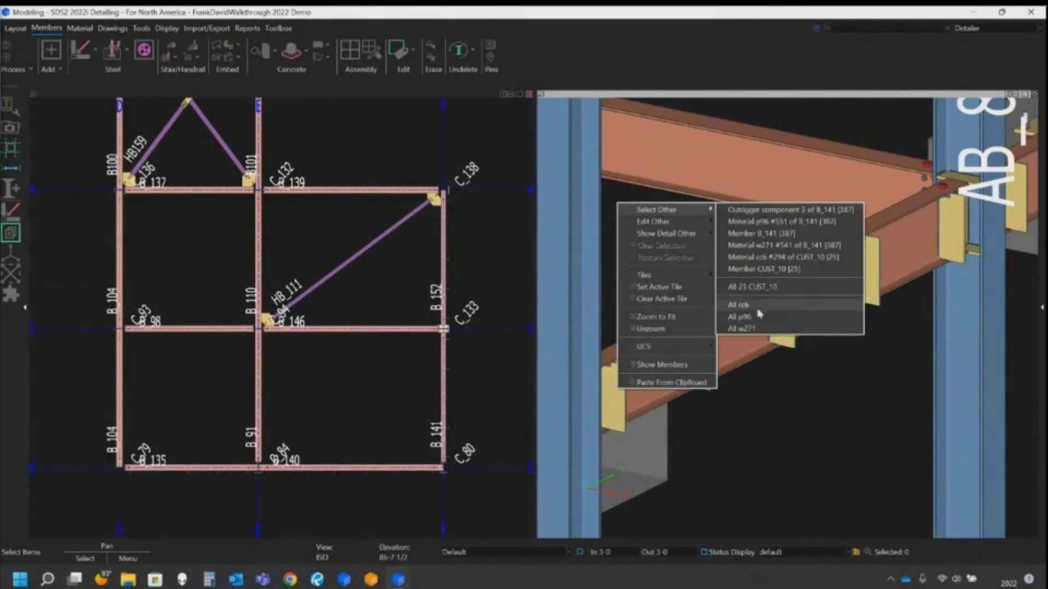
click(750, 329)
scroll(573, 411, down, 4)
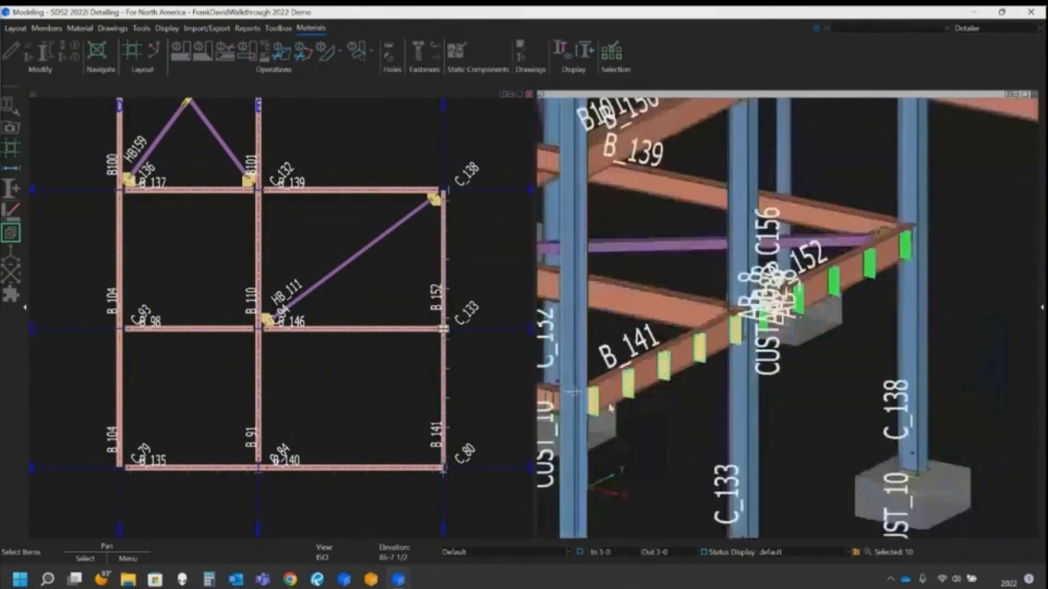
middle_drag(698, 472, 848, 453)
scroll(845, 459, down, 3)
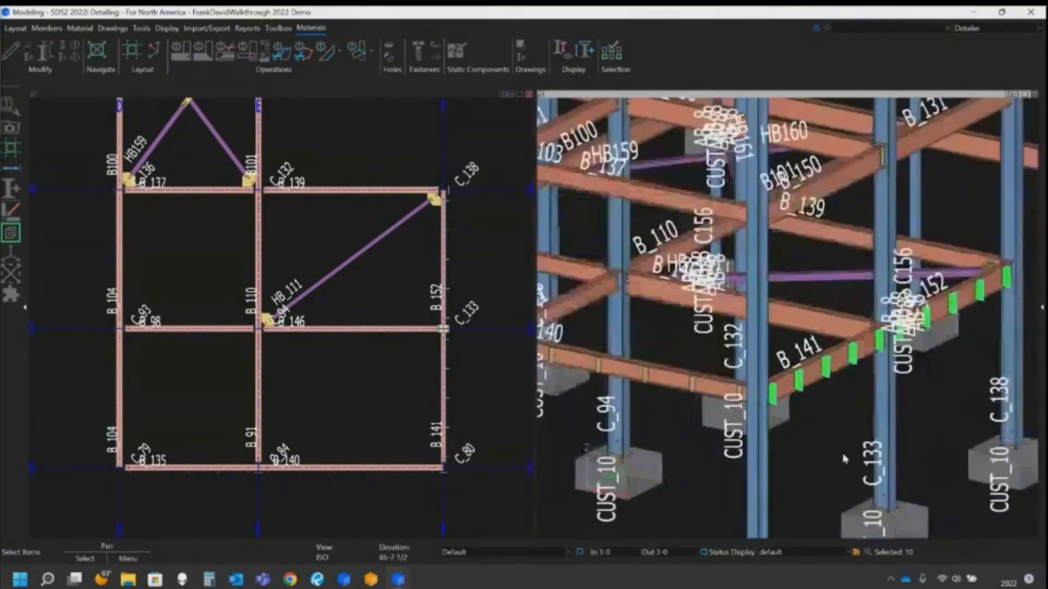
scroll(777, 387, up, 4)
scroll(778, 386, down, 2)
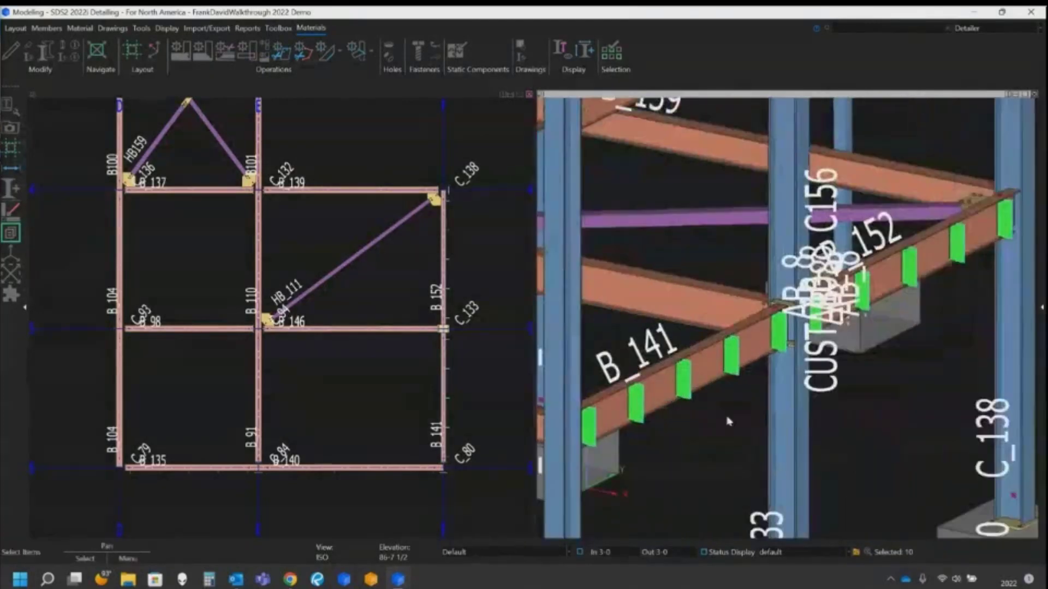
click(723, 432)
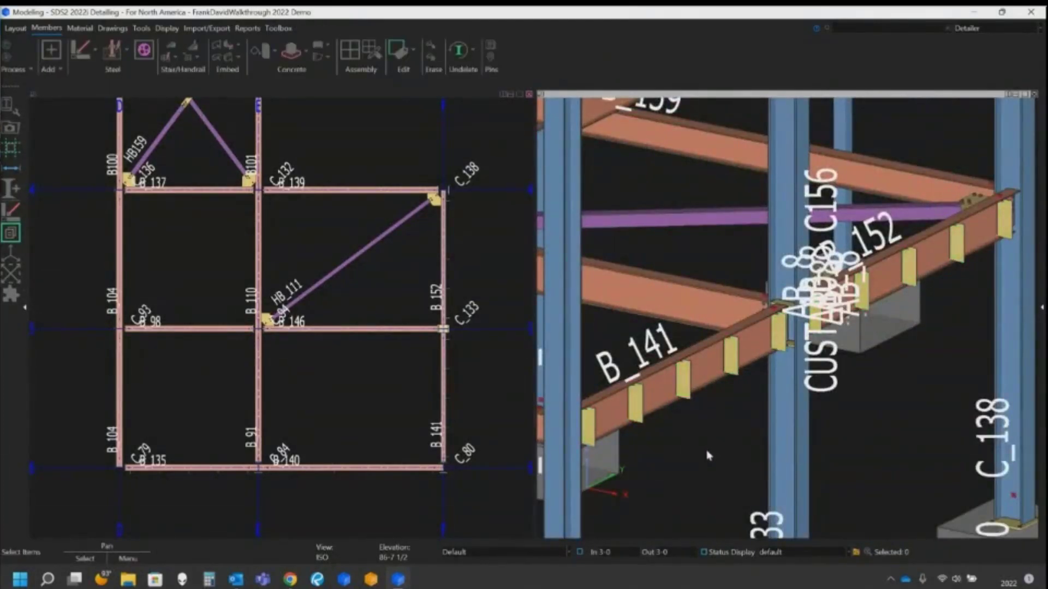
Step: Detail beam B_141 using the member annotation and dimensioning options, and open its detail drawing
click(707, 372)
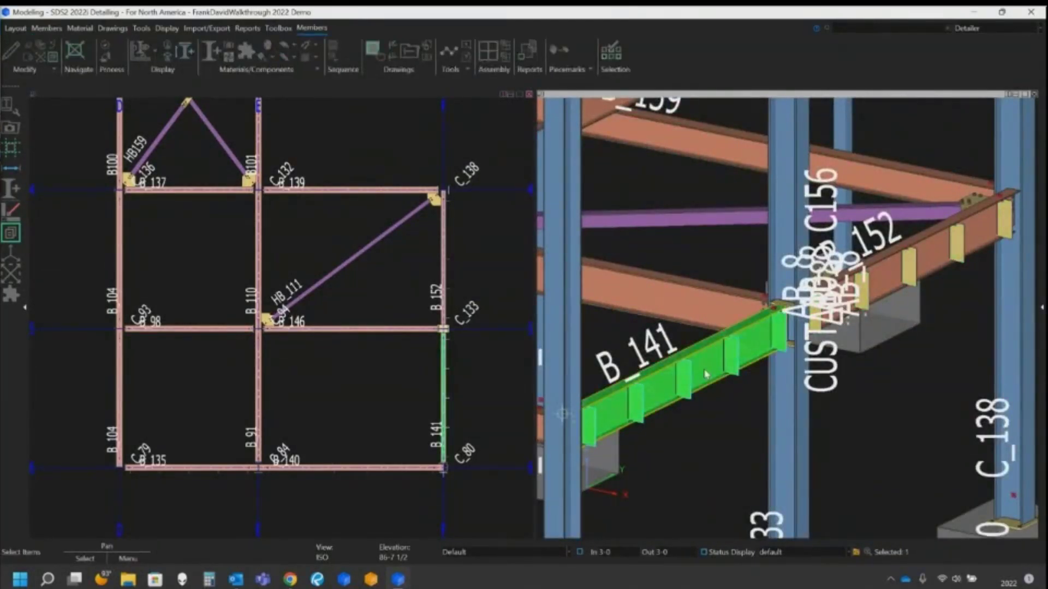
right_click(708, 368)
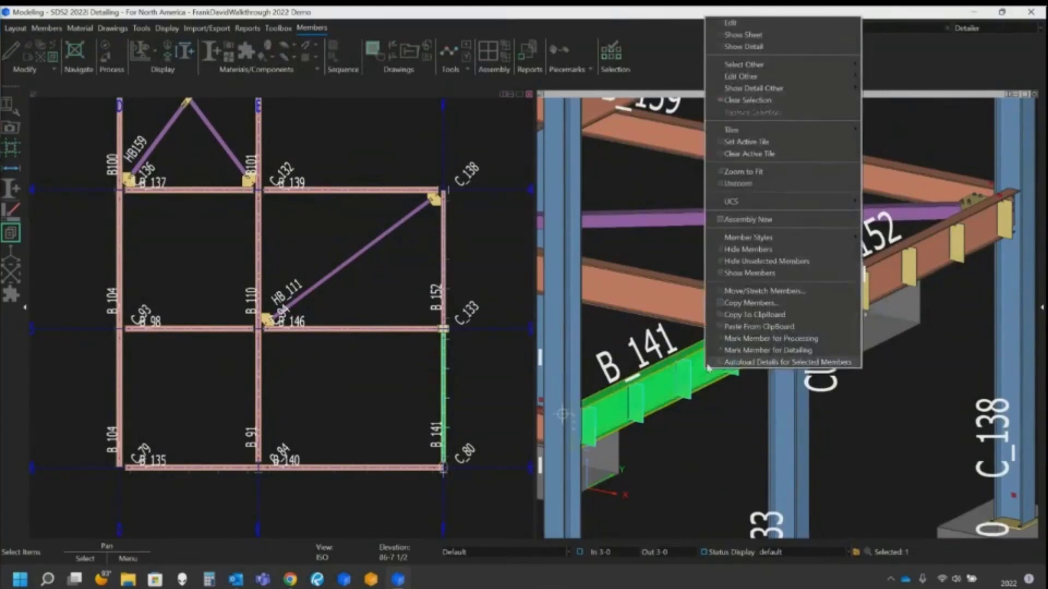
click(742, 47)
click(549, 354)
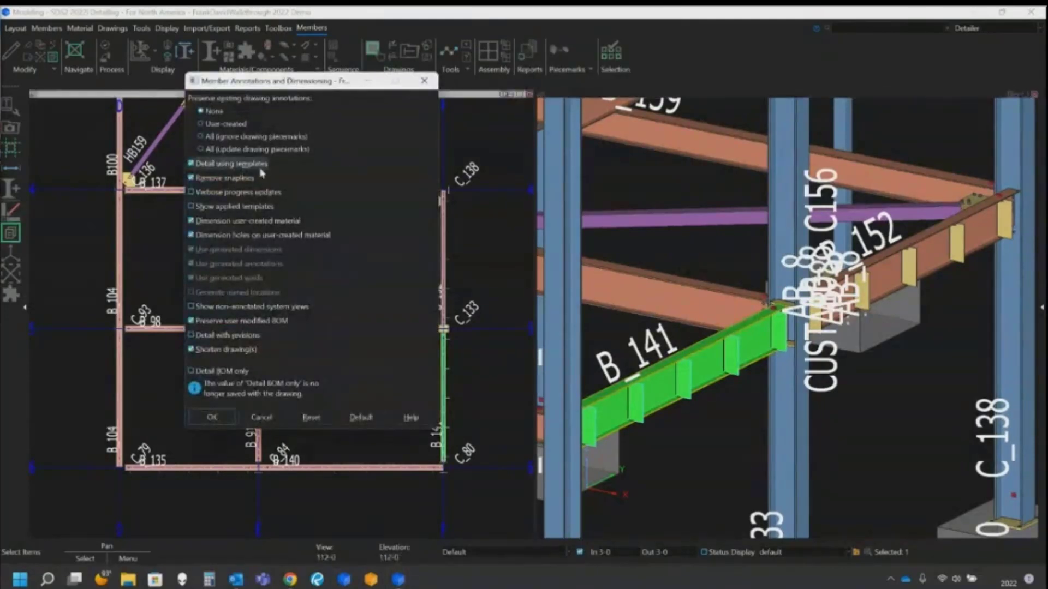
click(191, 164)
click(213, 419)
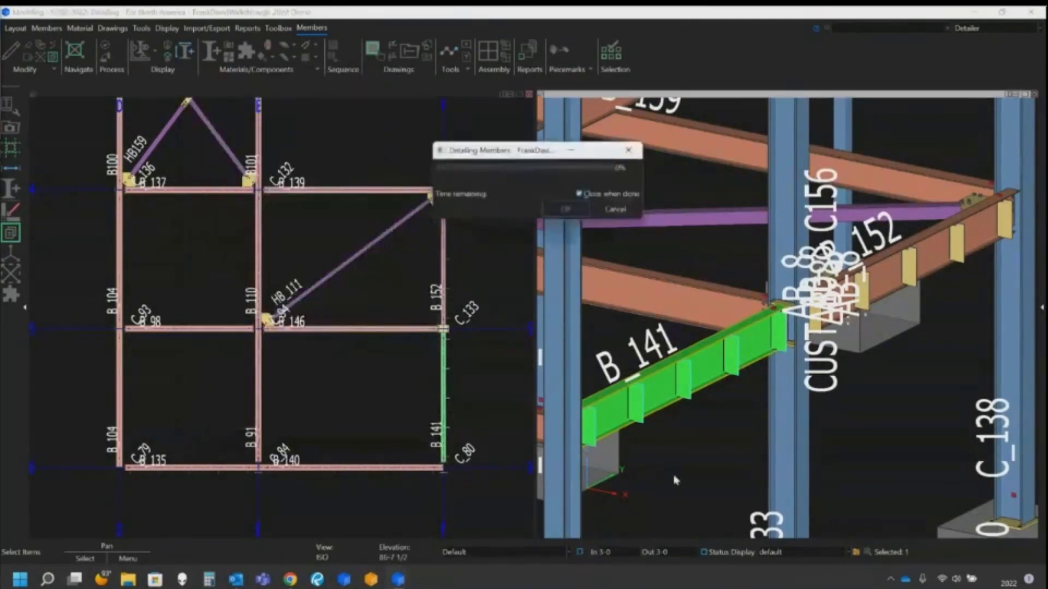
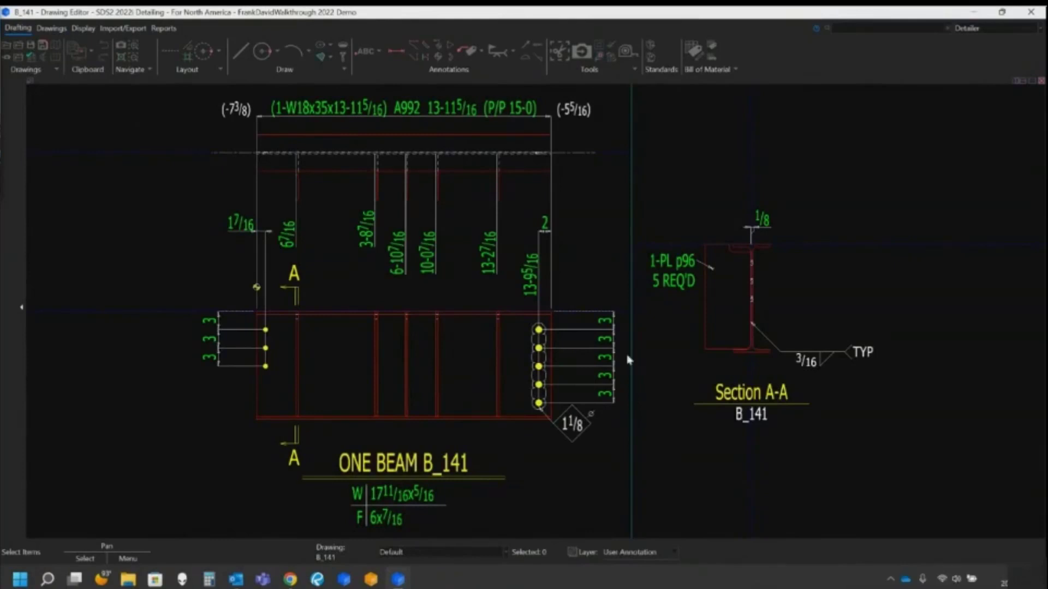
Step: Line up the plate location dimensions in one row on the B_141 detail, and check its bill of material
drag(493, 257, 398, 232)
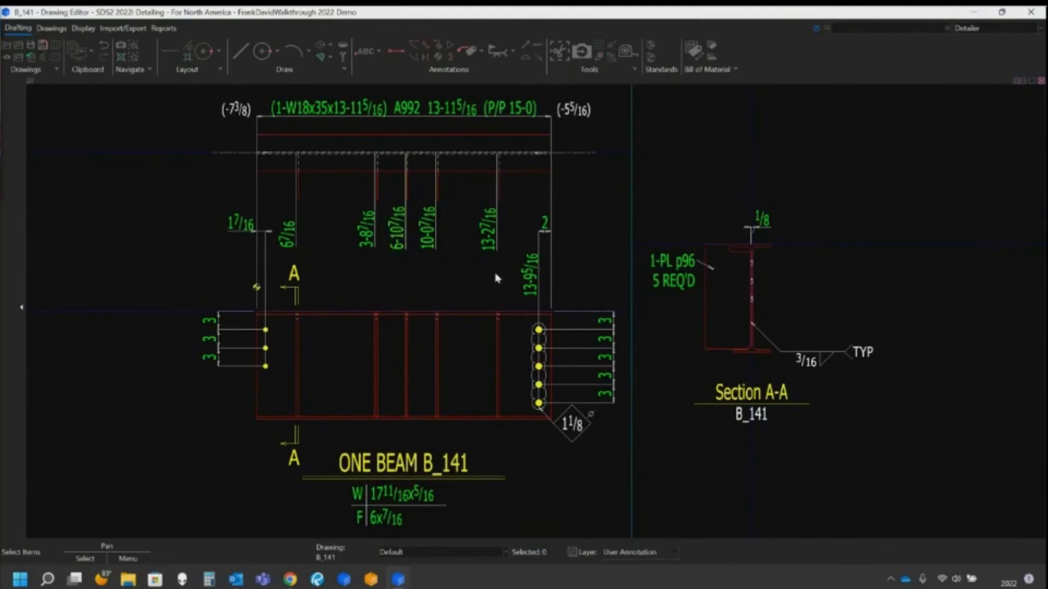
key(b)
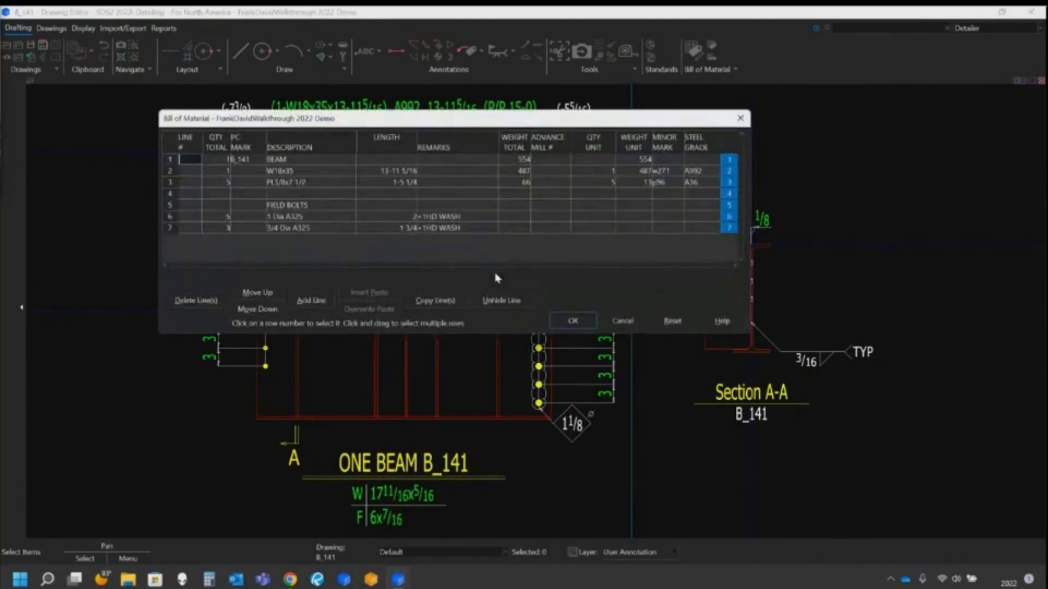
click(584, 321)
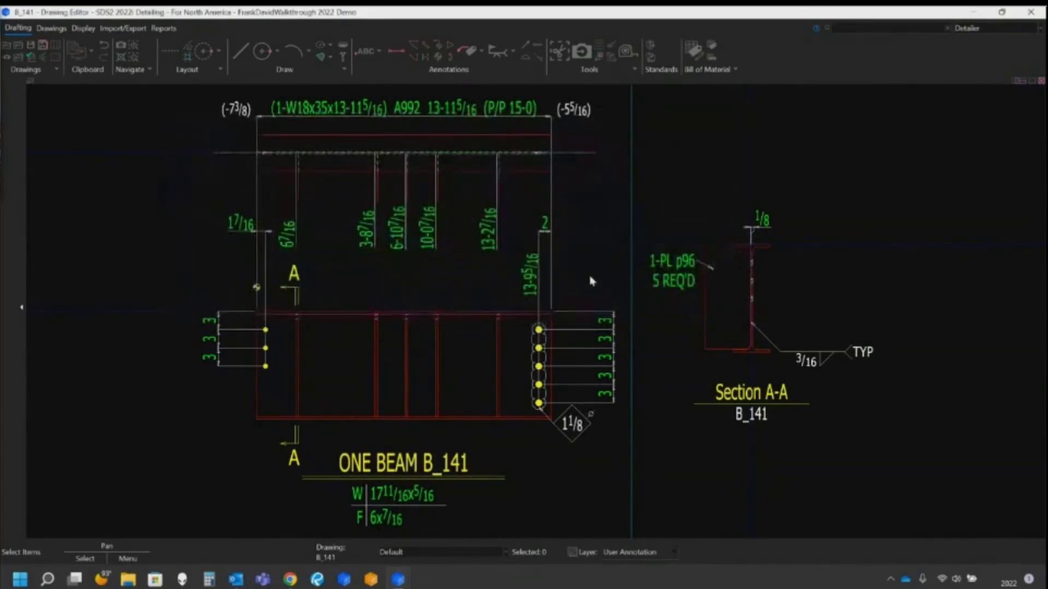
Step: Save the changes to drawing B_141 and create detail sheet S166 with the D11X17x20 sheet outline
click(6, 47)
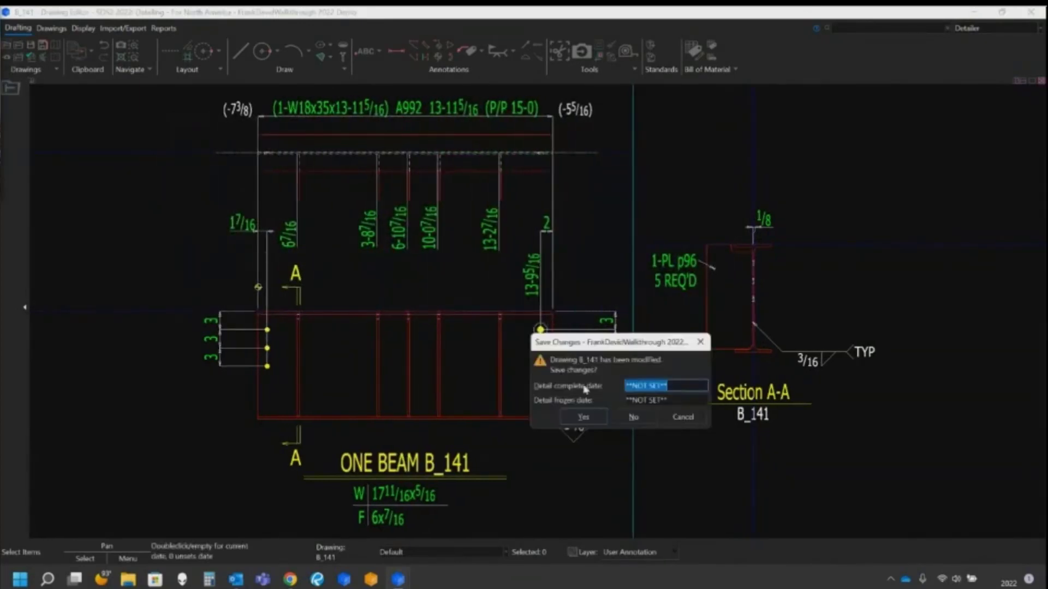
click(597, 419)
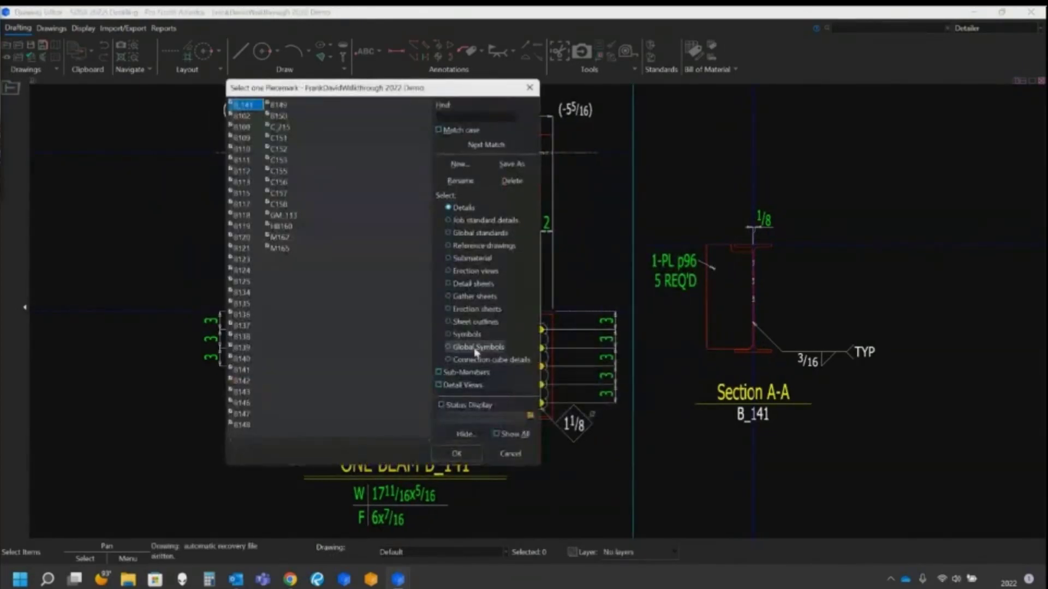
click(471, 283)
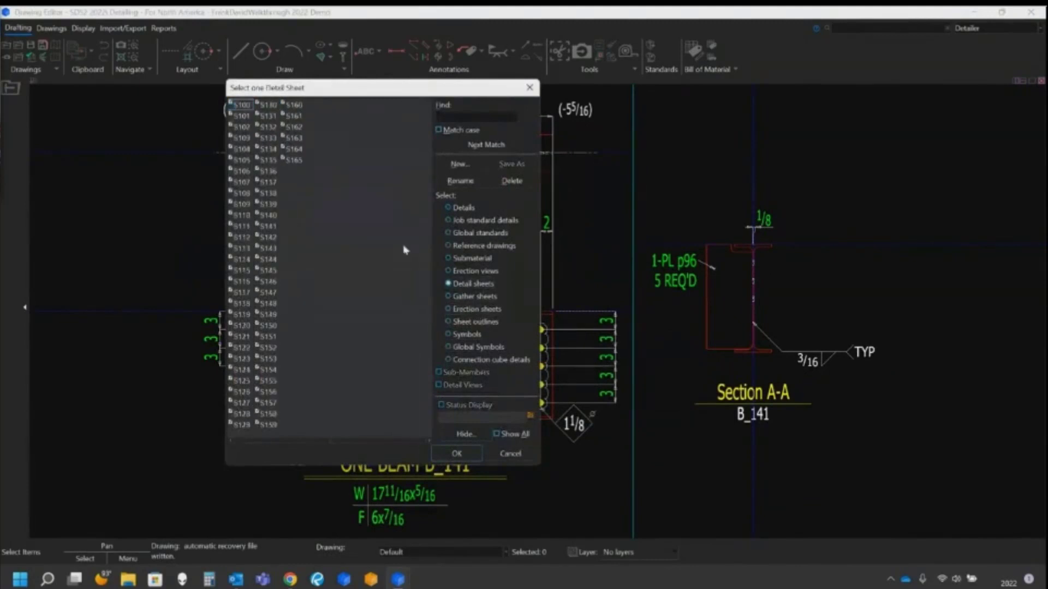
click(460, 163)
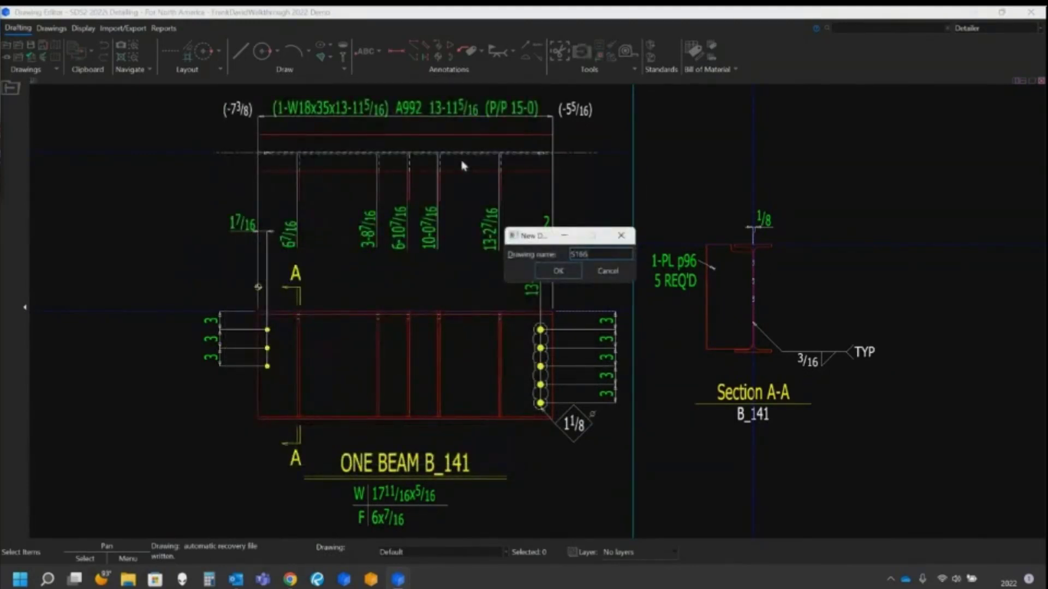
key(Return)
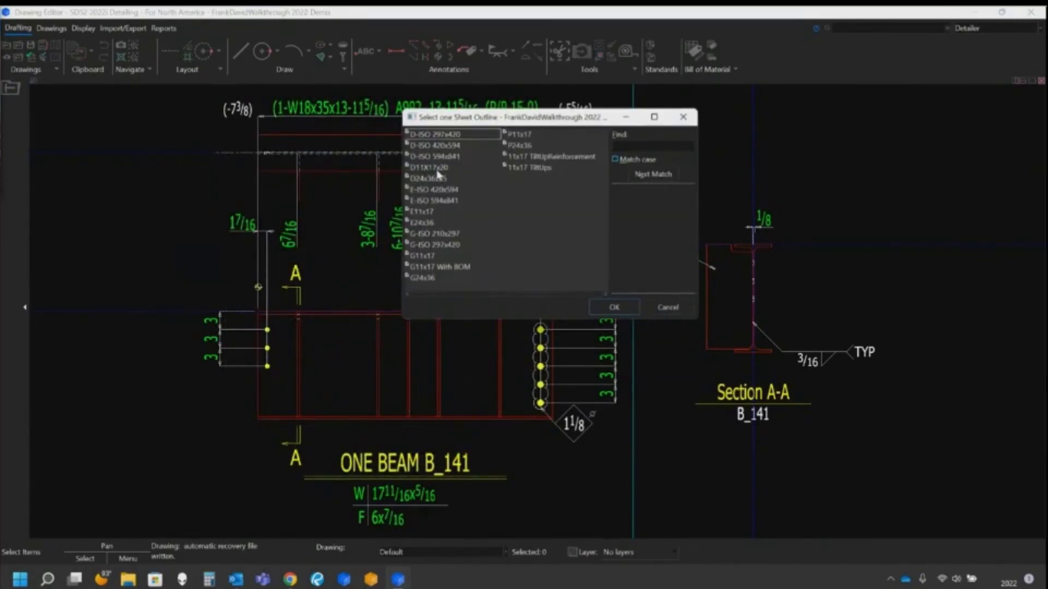
click(437, 170)
double_click(437, 173)
Step: Add the B_141 detail to sheet S166, placed above the first bill of material table, and review the sheet
key(a)
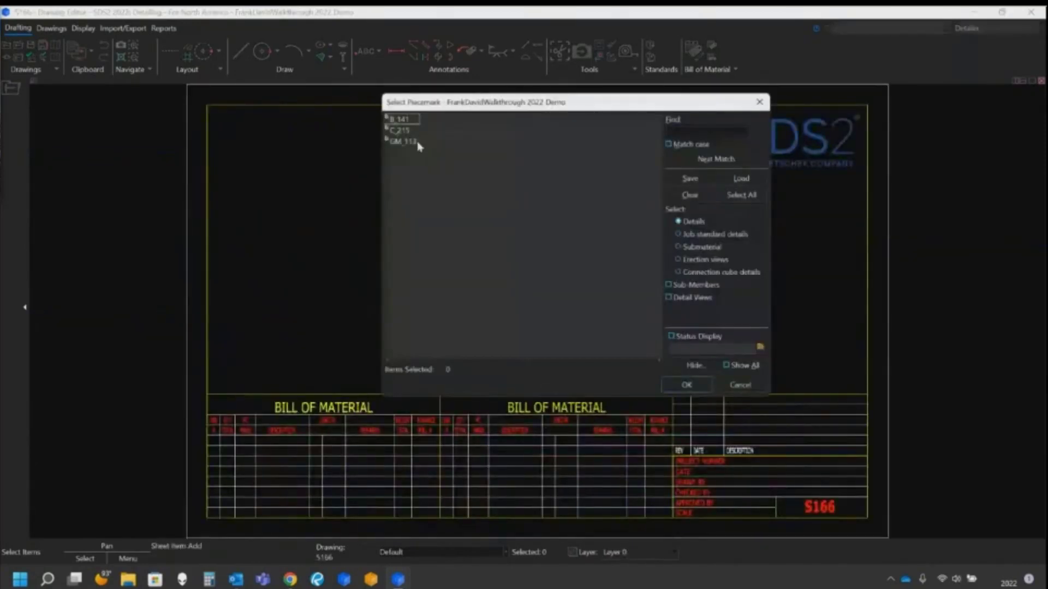
double_click(408, 120)
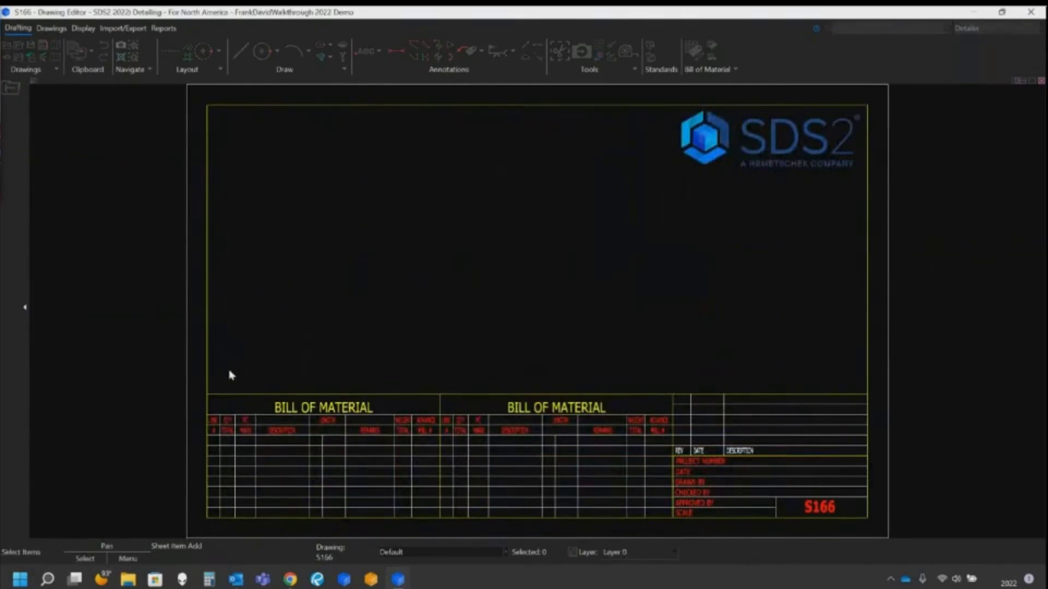
click(229, 374)
click(692, 386)
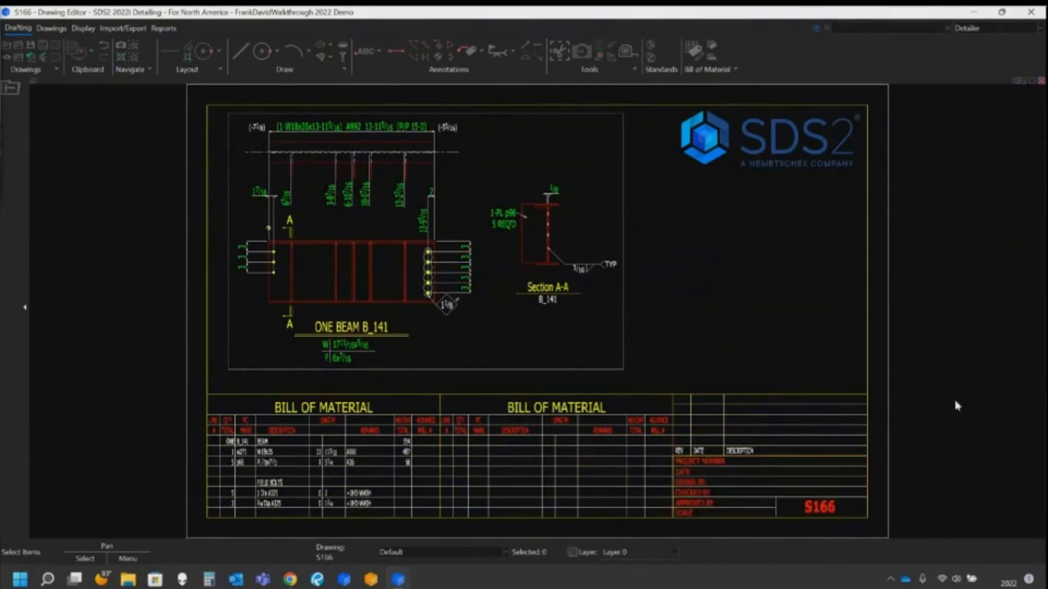
scroll(956, 405, down, 1)
scroll(957, 405, up, 2)
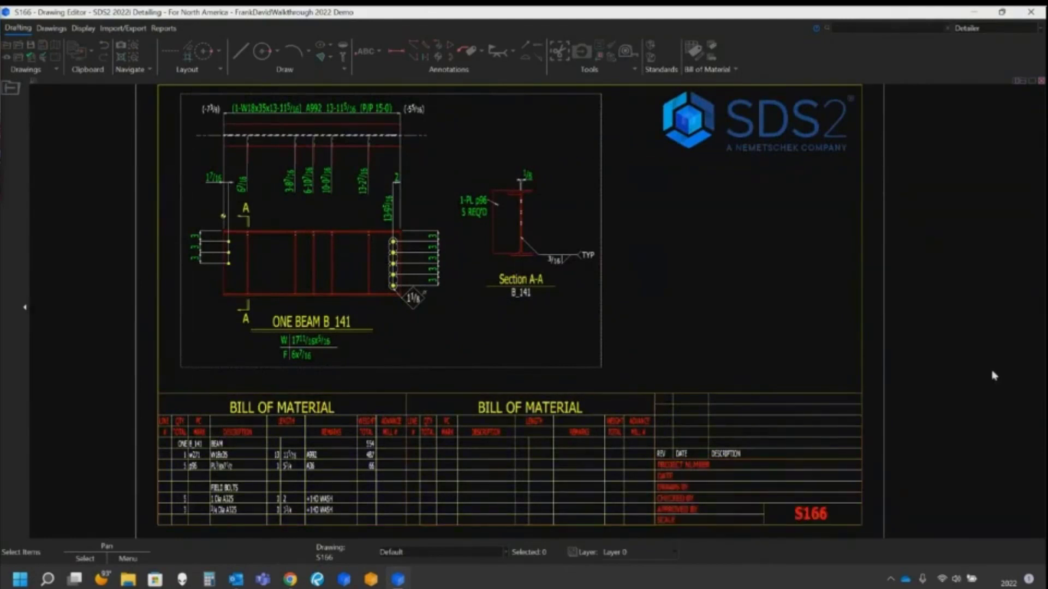
scroll(993, 375, down, 1)
middle_drag(916, 227, 891, 280)
scroll(894, 284, down, 1)
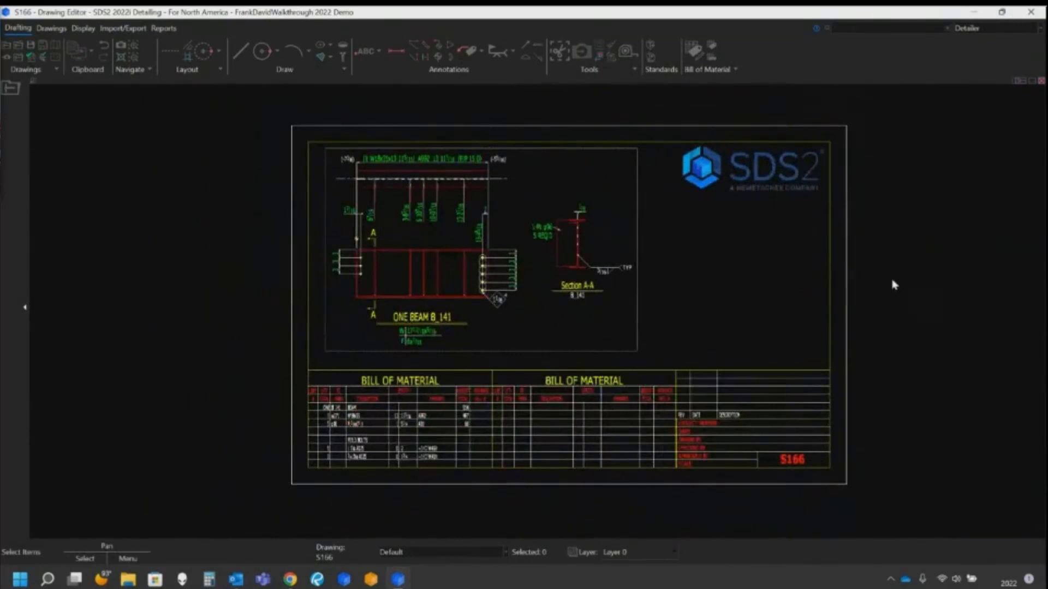
scroll(893, 284, up, 1)
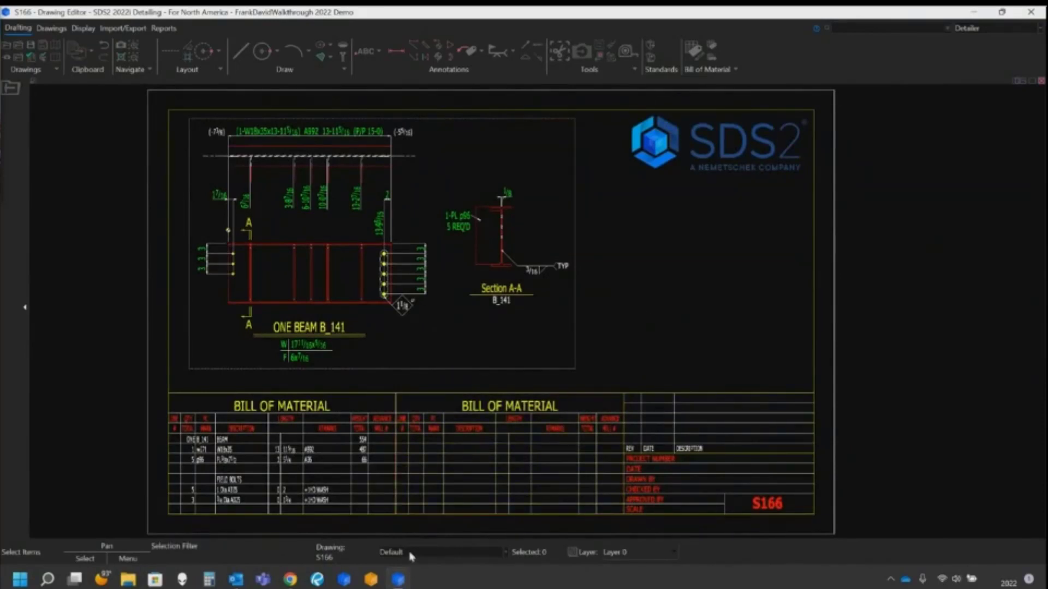
Step: Switch back to the Modeling window and review the whole 3D structure from another side
mouse_move(398, 578)
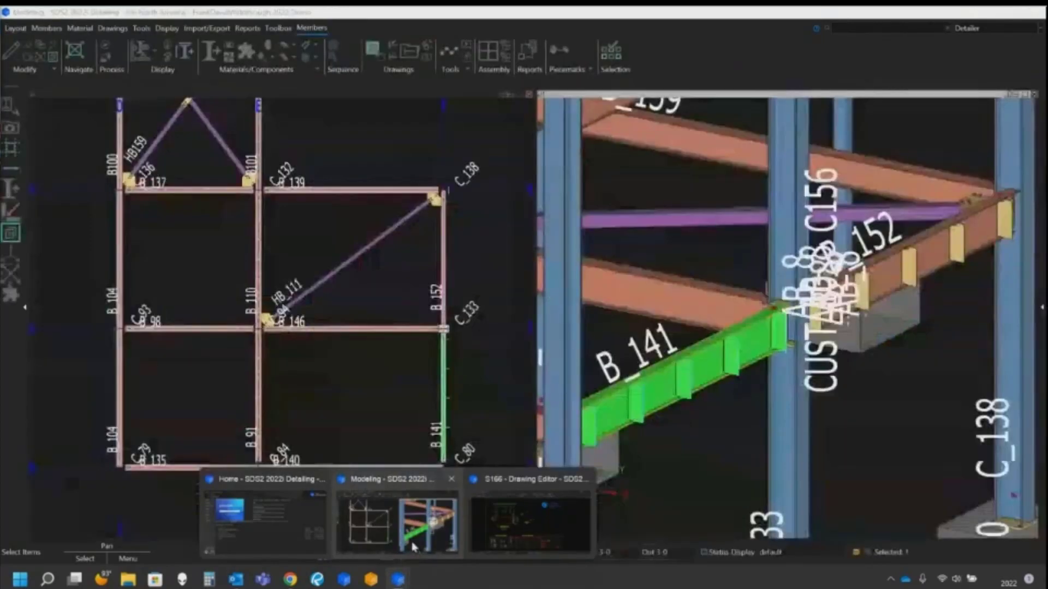
click(413, 547)
scroll(684, 467, down, 3)
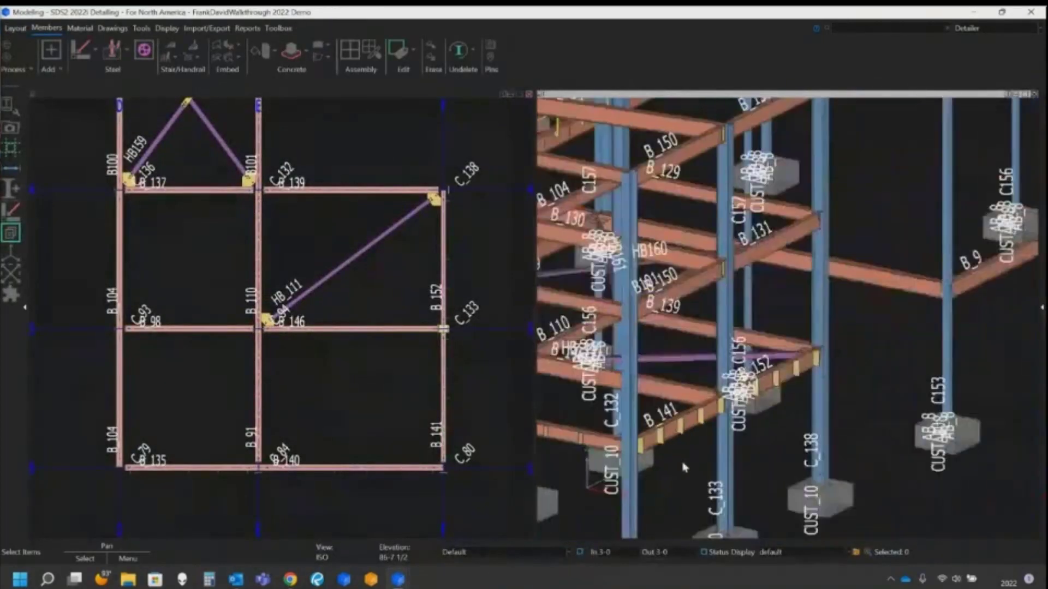
scroll(684, 468, down, 5)
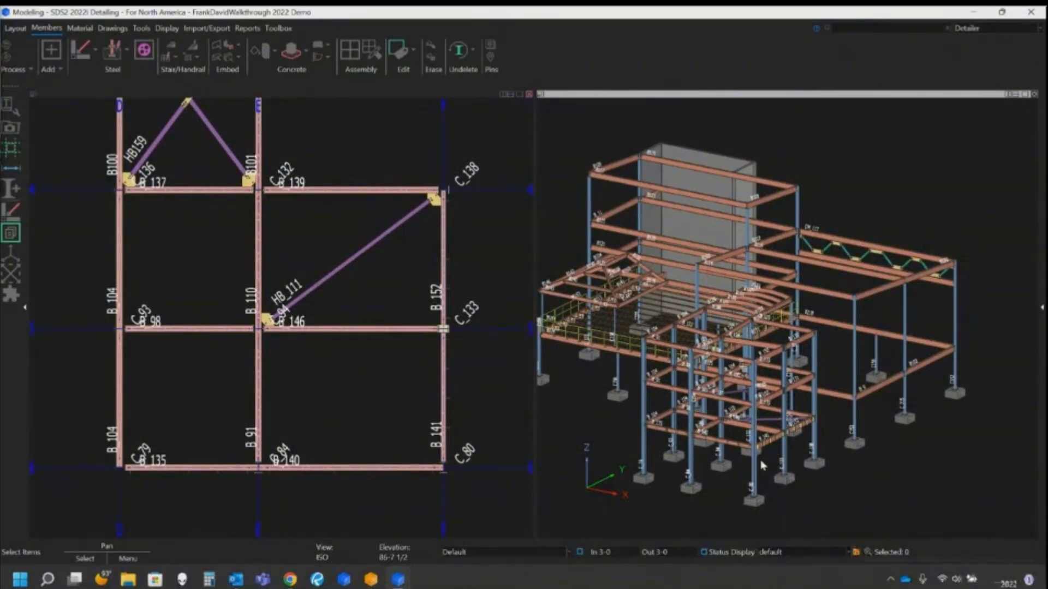
middle_drag(762, 465, 789, 463)
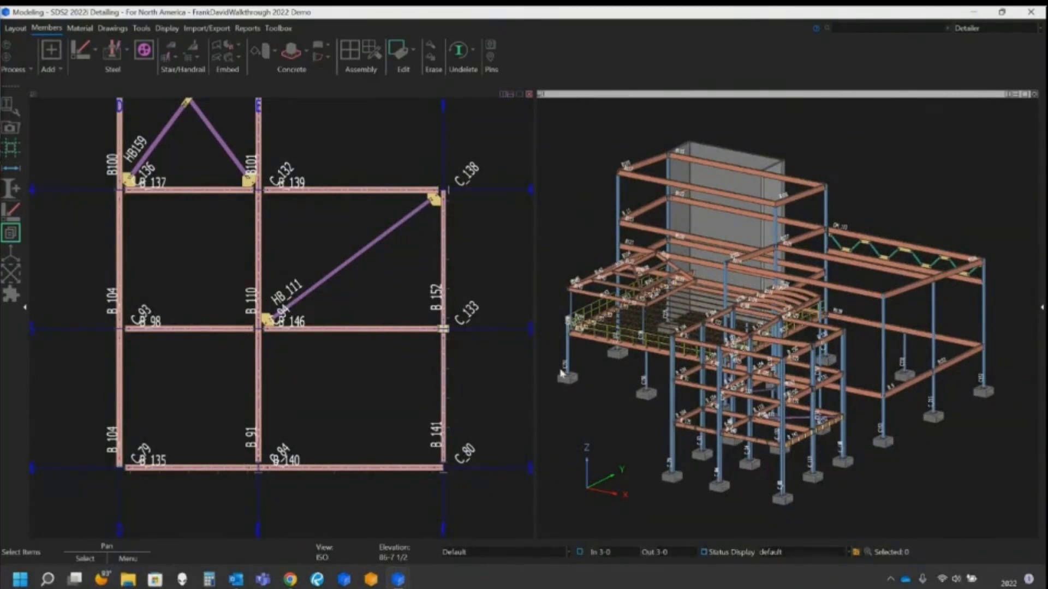
middle_drag(560, 373, 872, 417)
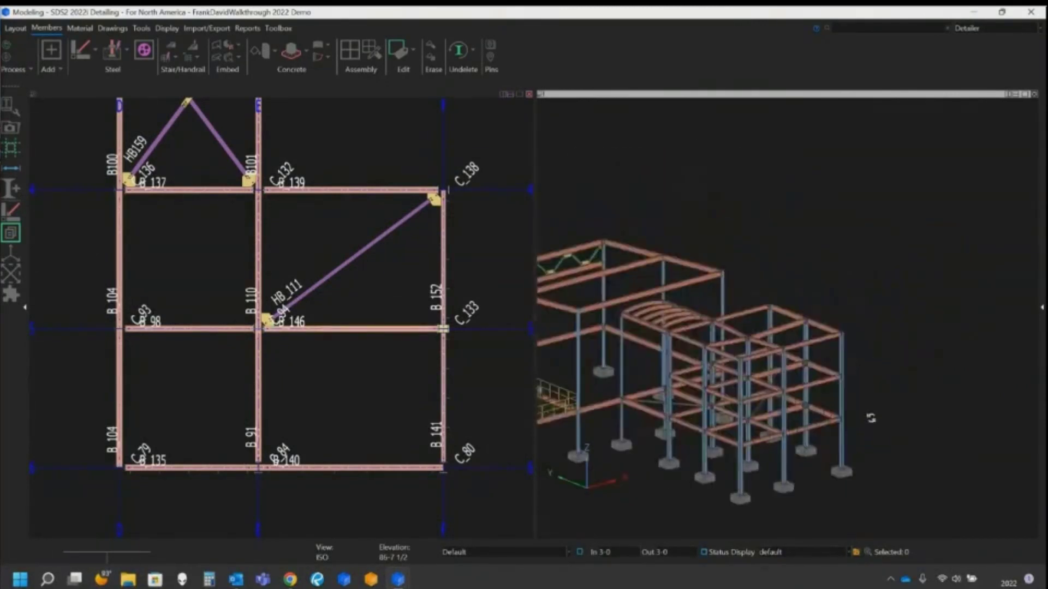
middle_drag(705, 473, 842, 414)
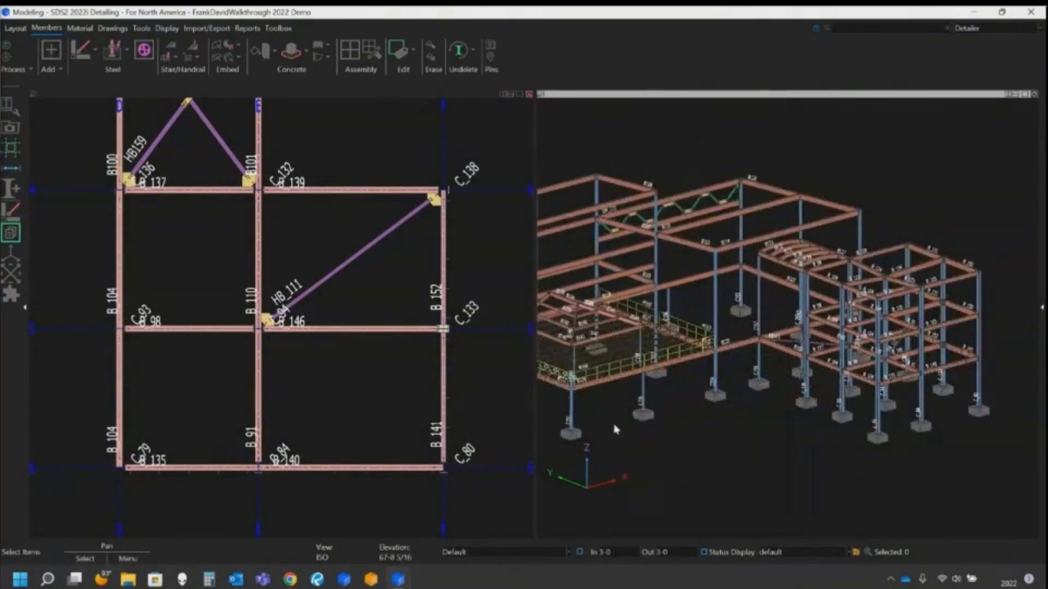
Step: Turn off the display of member piecemarks while viewing a column footing close up in 3D
scroll(614, 429, up, 8)
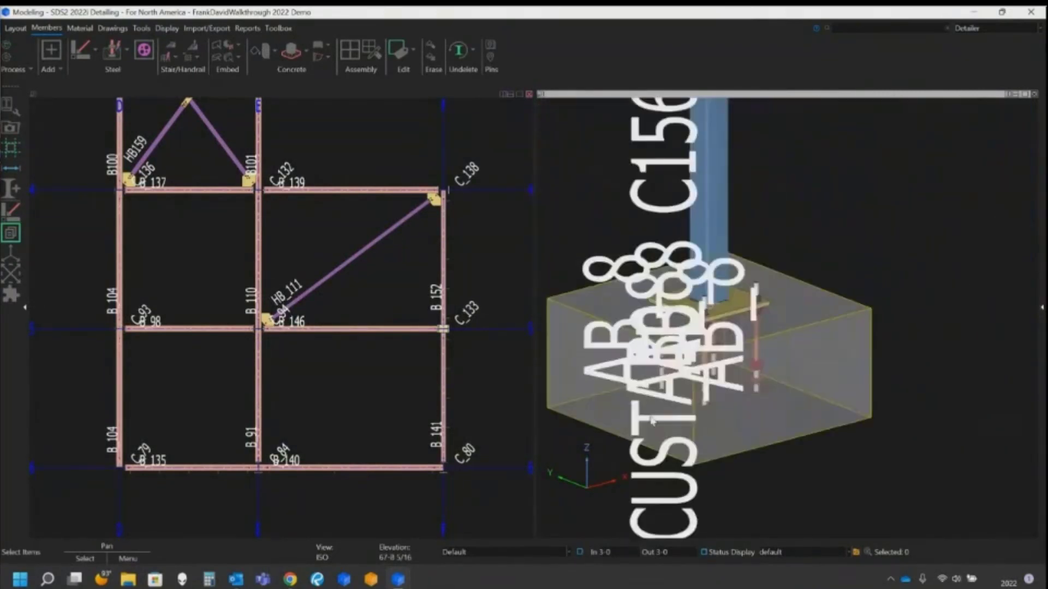
key(ctrl+d)
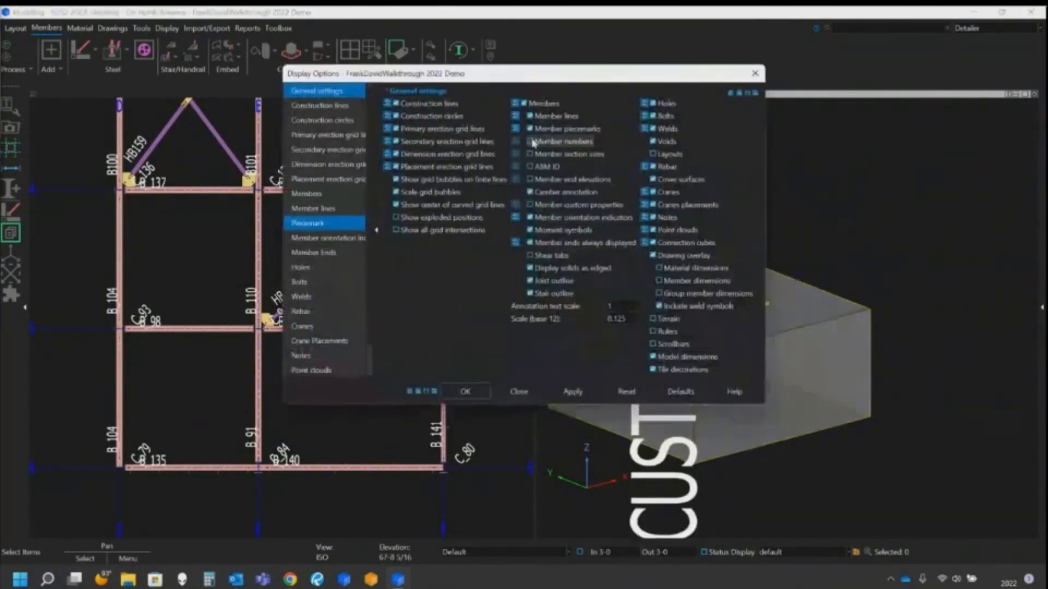
click(540, 134)
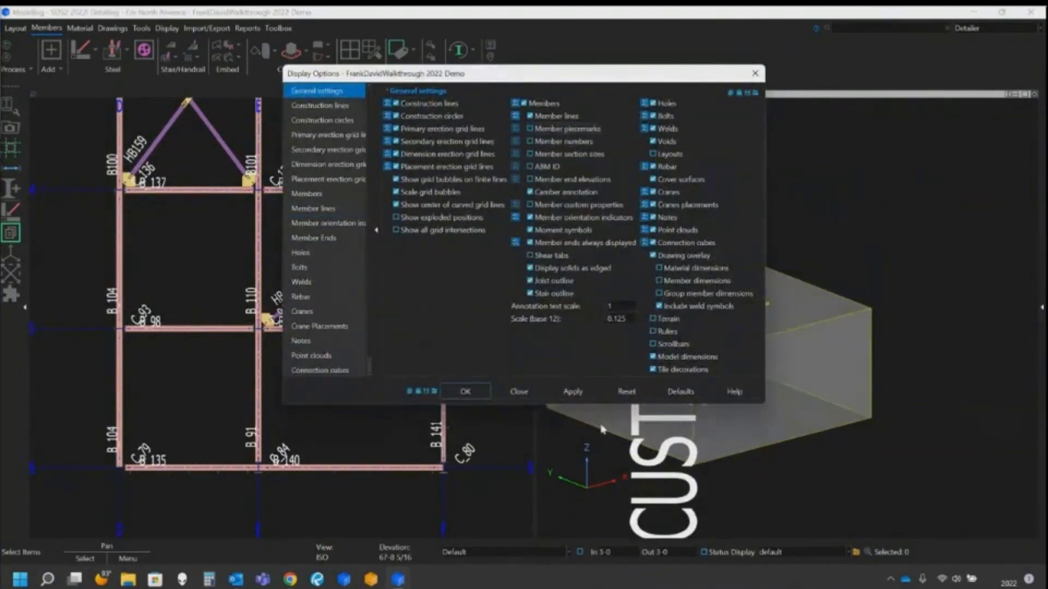
drag(625, 80, 421, 126)
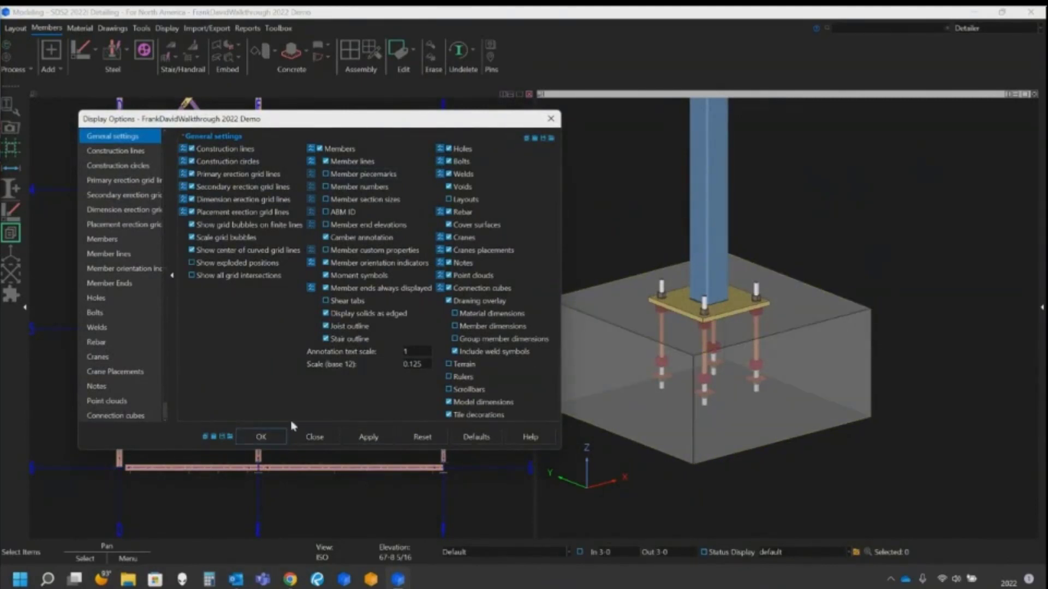
Step: Limit the displayed members to the Anchor Rod member type
click(218, 138)
click(119, 241)
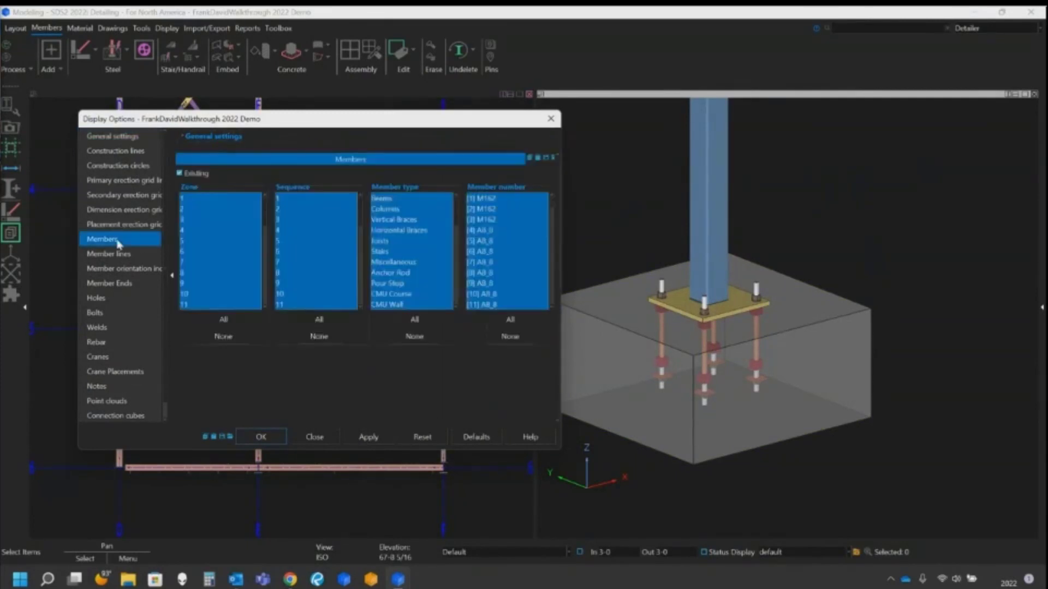
click(399, 273)
click(360, 437)
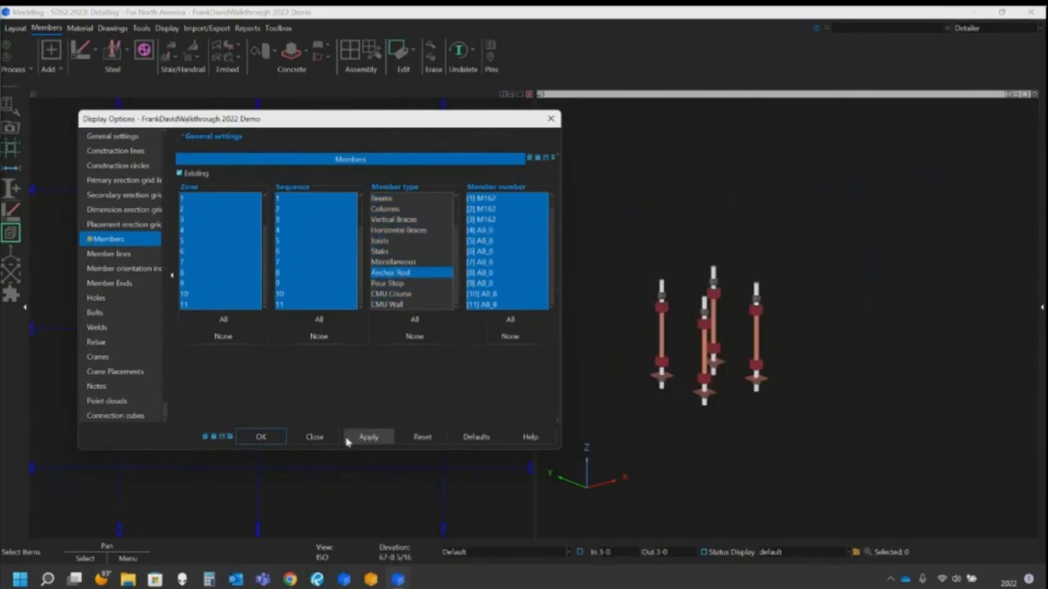
click(261, 436)
Step: Select all the displayed anchor rods together in the 3D view and open them for editing
scroll(633, 339, down, 12)
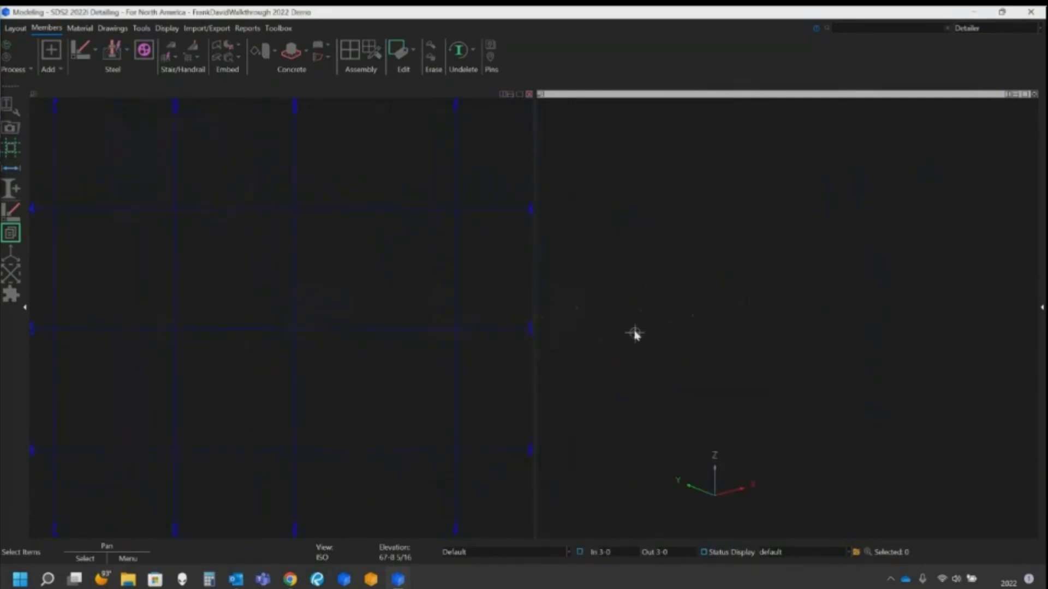
middle_drag(632, 331, 778, 323)
drag(580, 262, 904, 351)
right_click(746, 426)
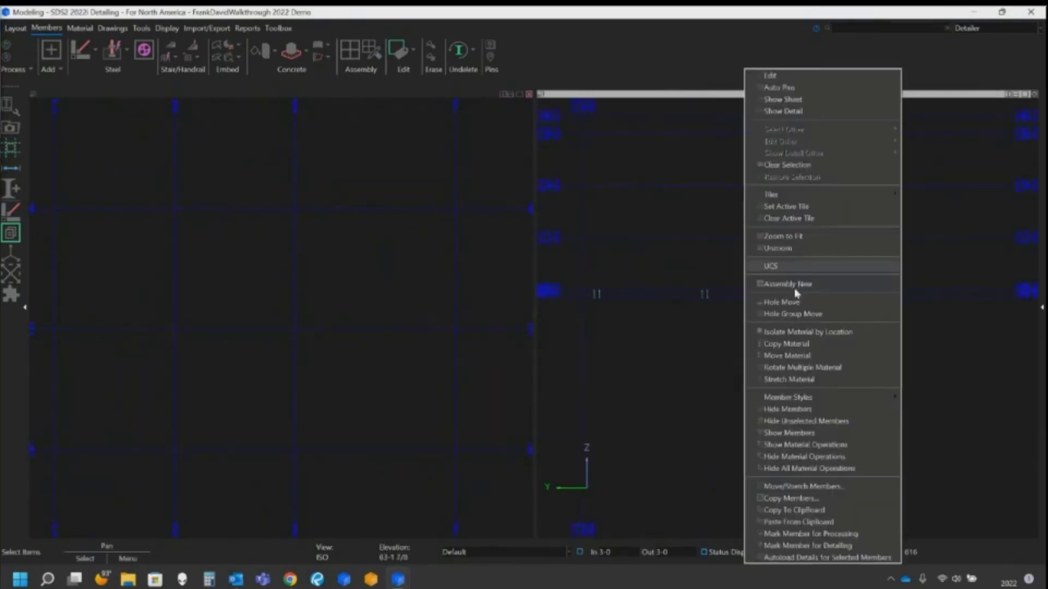
click(776, 80)
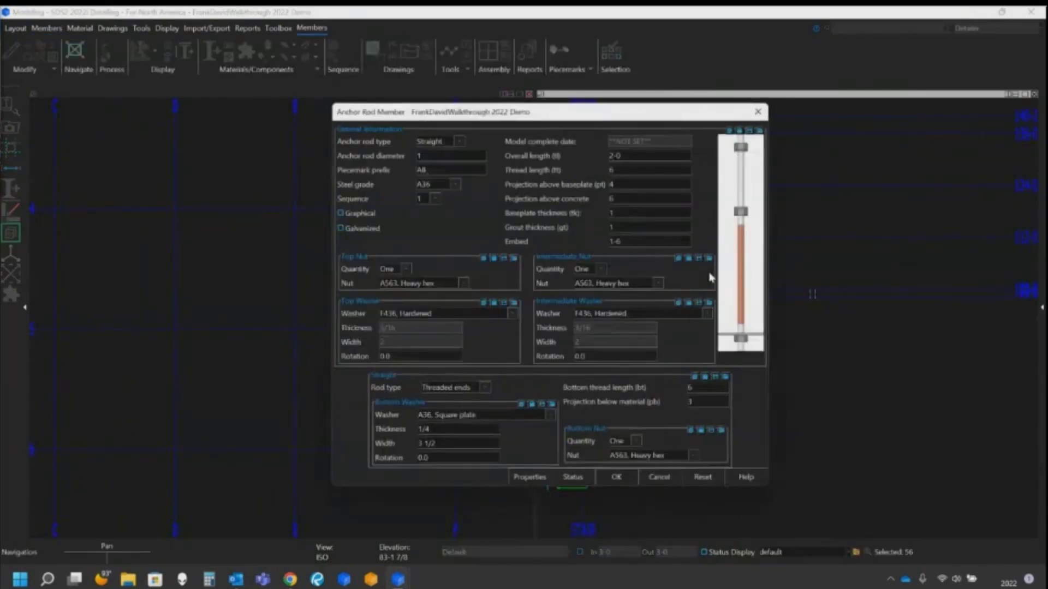
Step: Change the selected anchor rods to the Hooked type with a hook length of 10 and apply the edit
drag(657, 115, 441, 110)
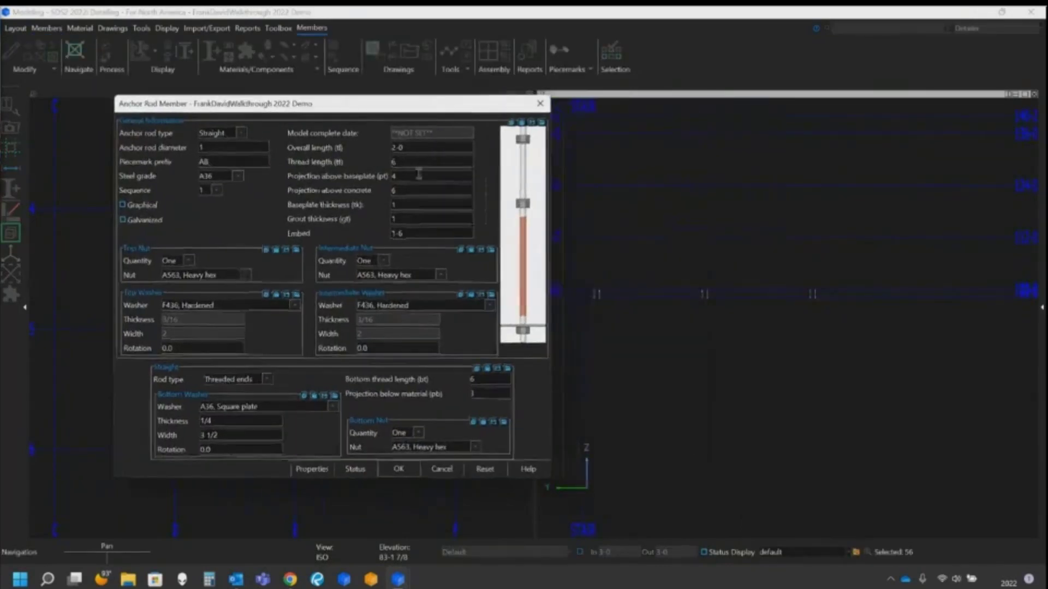
click(241, 133)
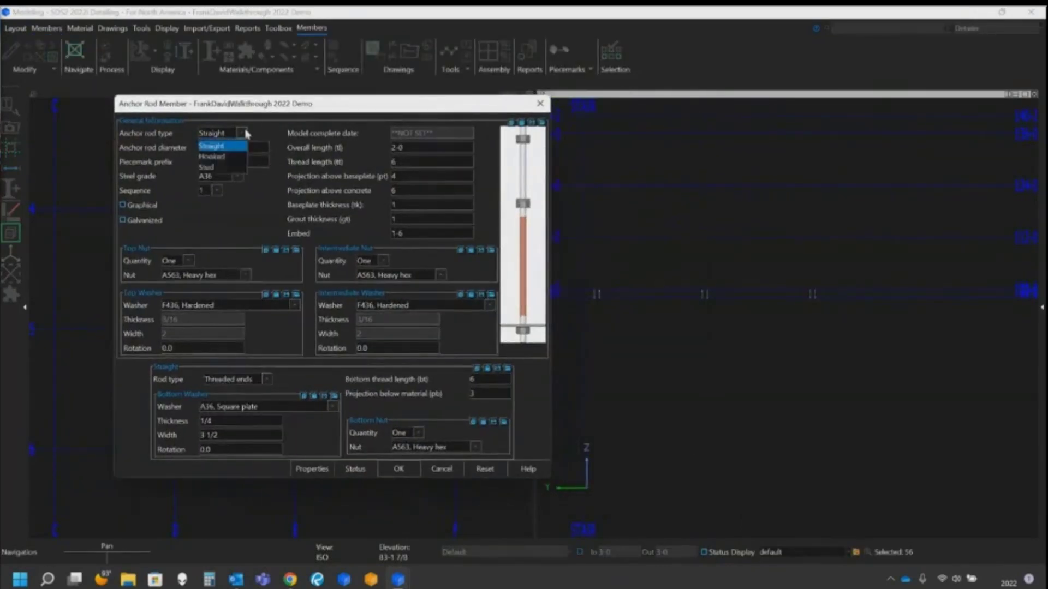
click(216, 157)
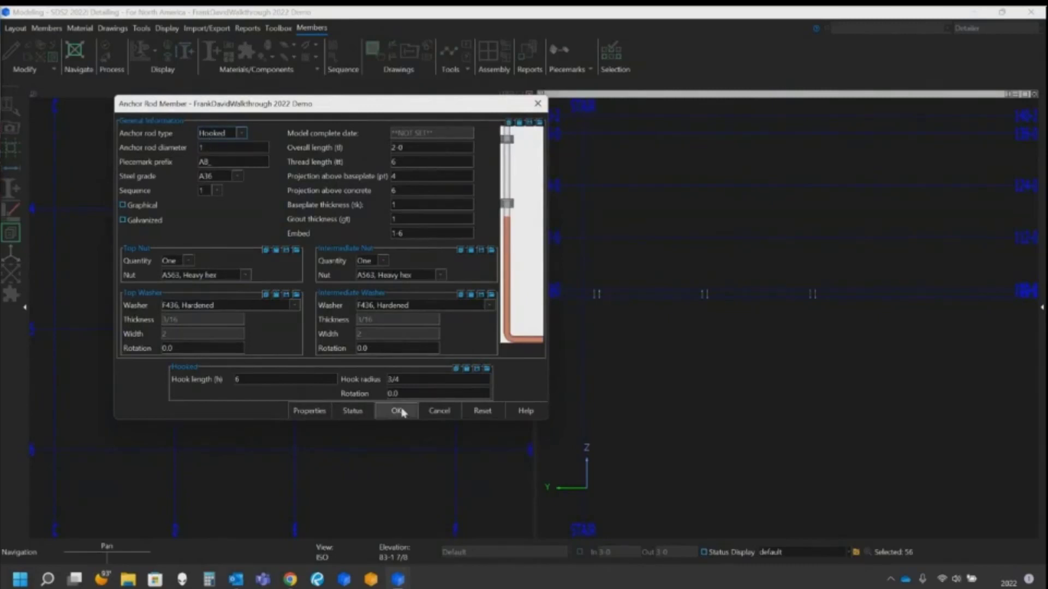
click(258, 381)
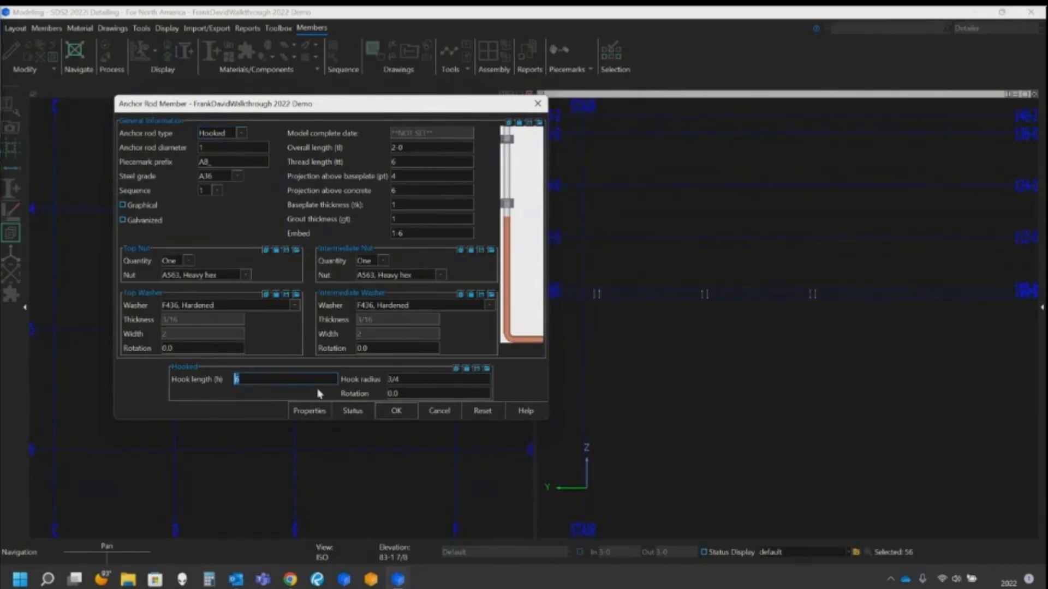
text(10)
key(Tab)
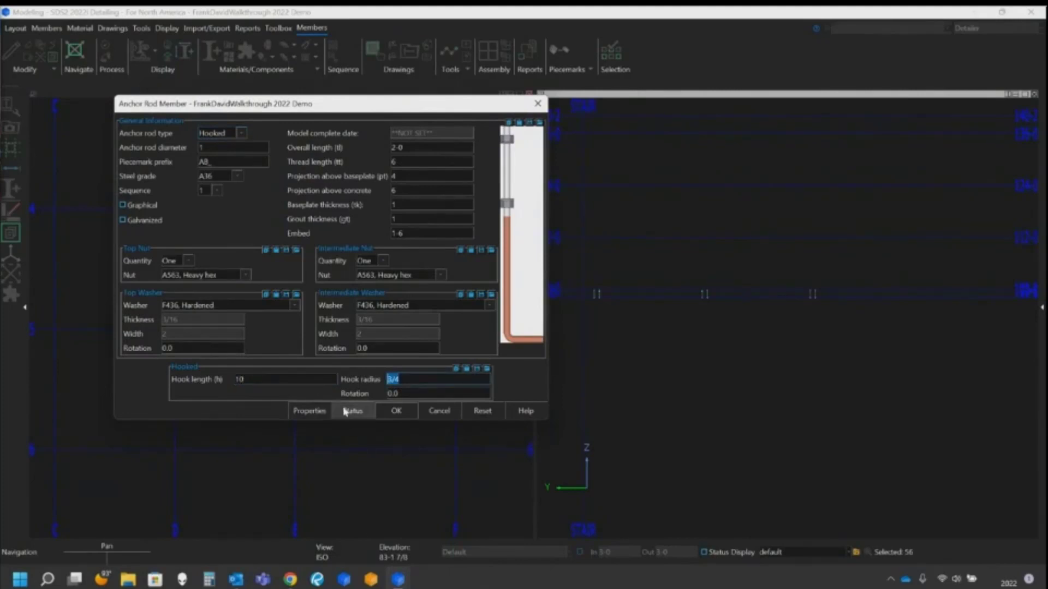
click(397, 412)
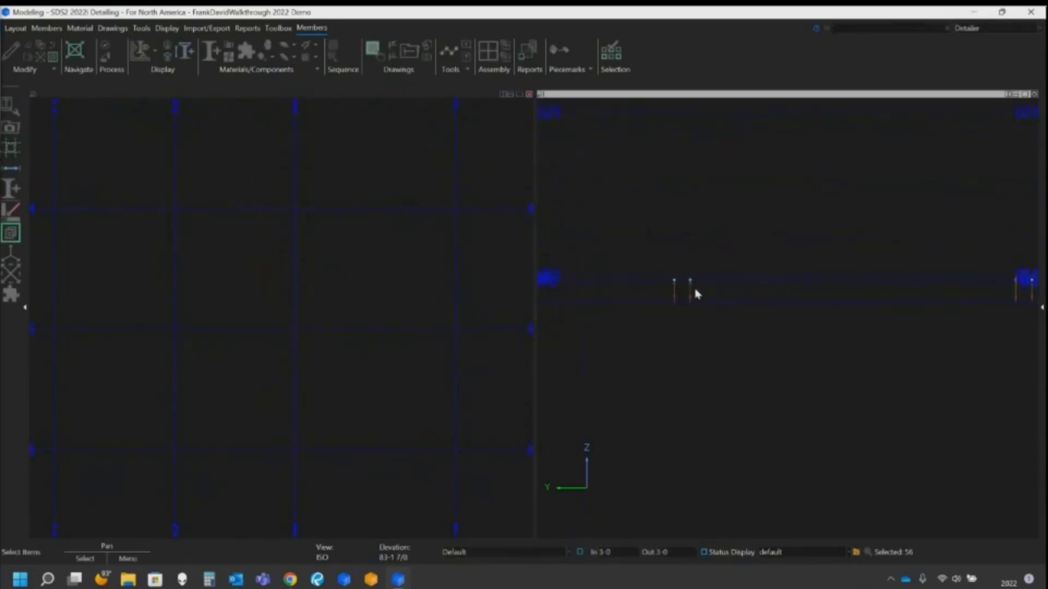
Step: Clear the selection, look over the edited anchor rods and set the display to include all member types
shift+middle_drag(694, 293, 641, 315)
click(658, 356)
scroll(643, 414, down, 8)
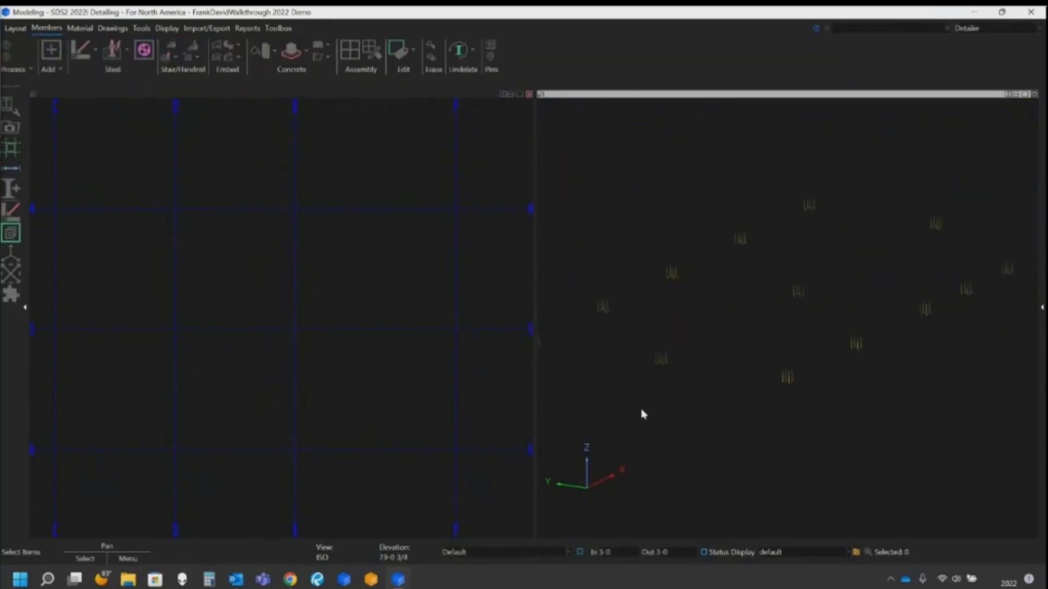
key(d)
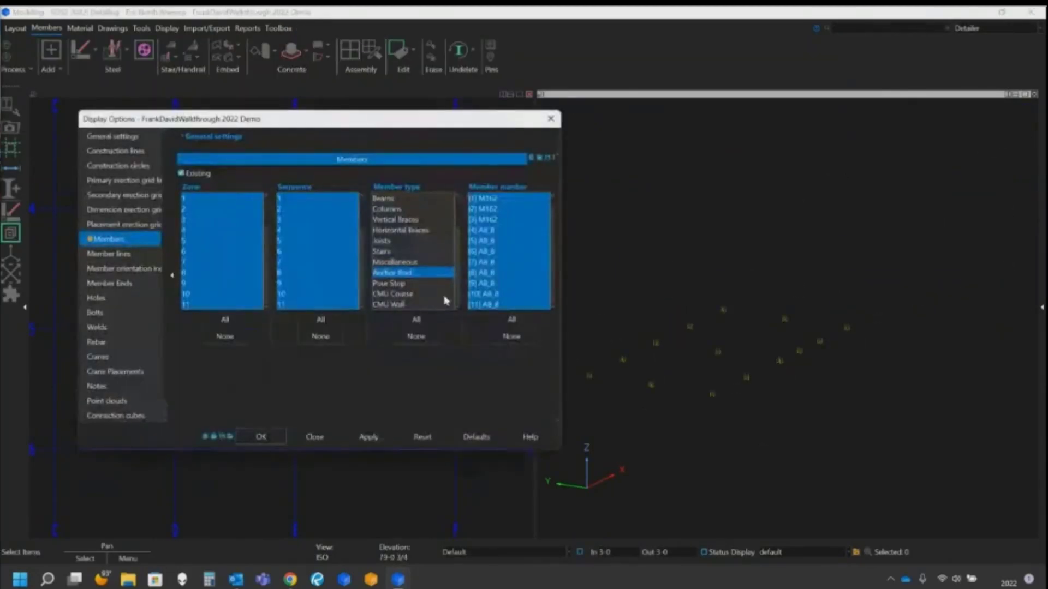
click(416, 319)
click(361, 437)
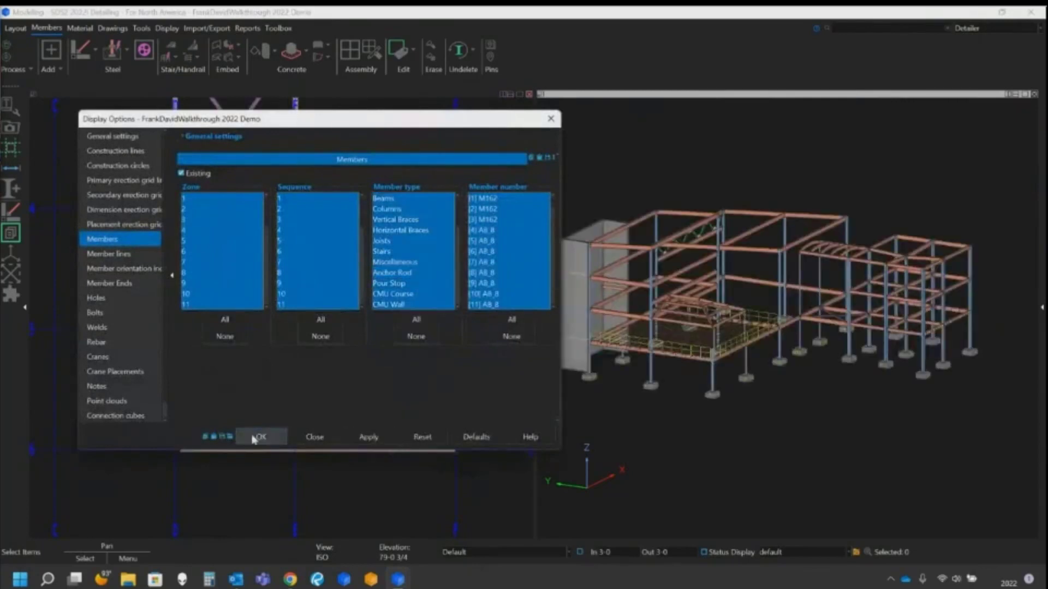
click(259, 437)
Step: Select all the columns of the building's end section near their footings in the 3D view
scroll(697, 419, up, 8)
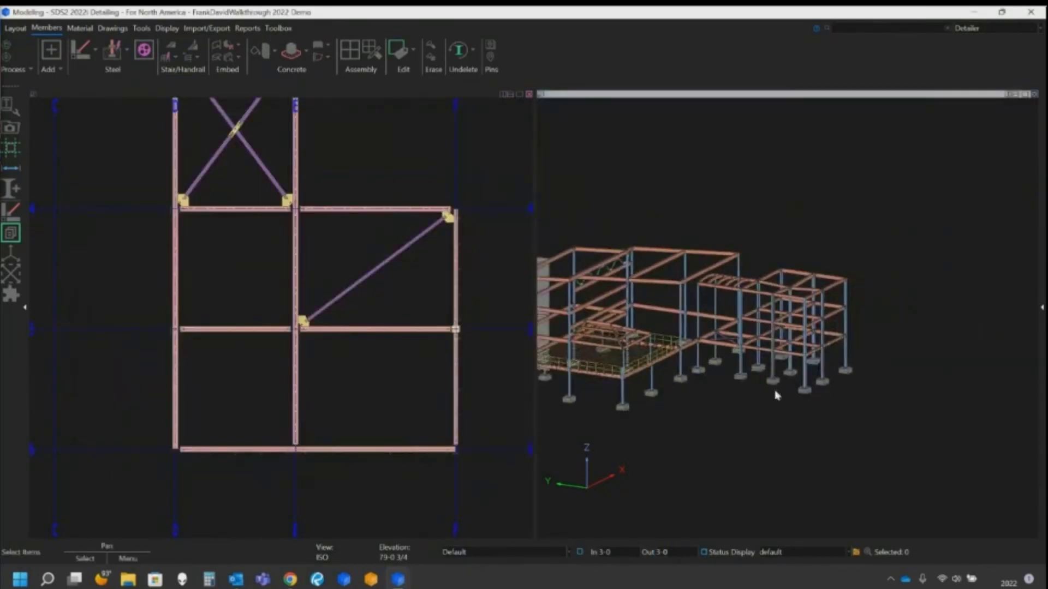
middle_drag(763, 326, 737, 304)
scroll(738, 303, down, 3)
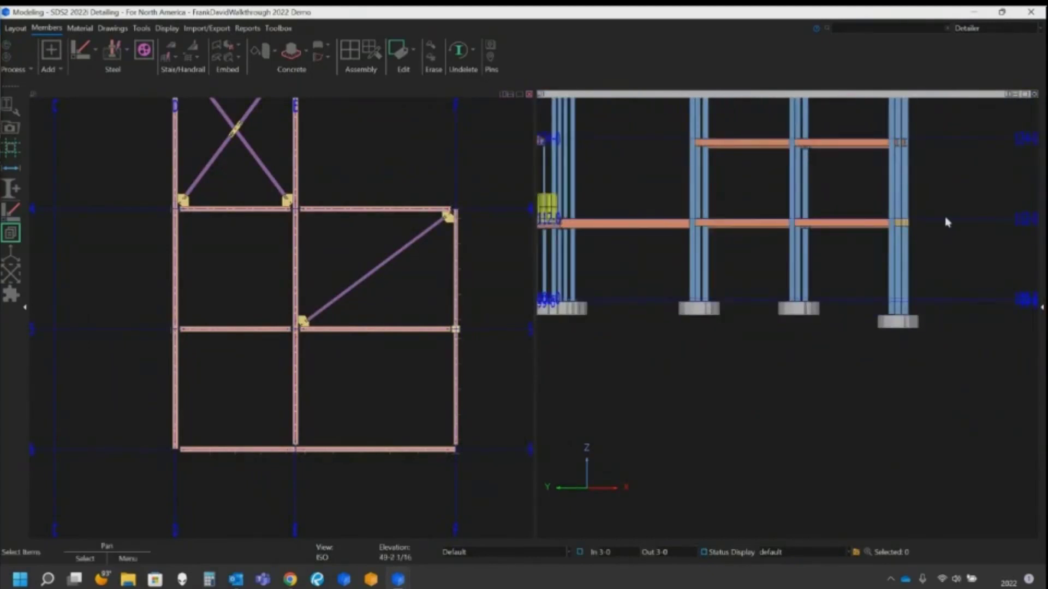
drag(933, 256, 672, 276)
middle_drag(794, 297, 796, 321)
scroll(794, 314, down, 2)
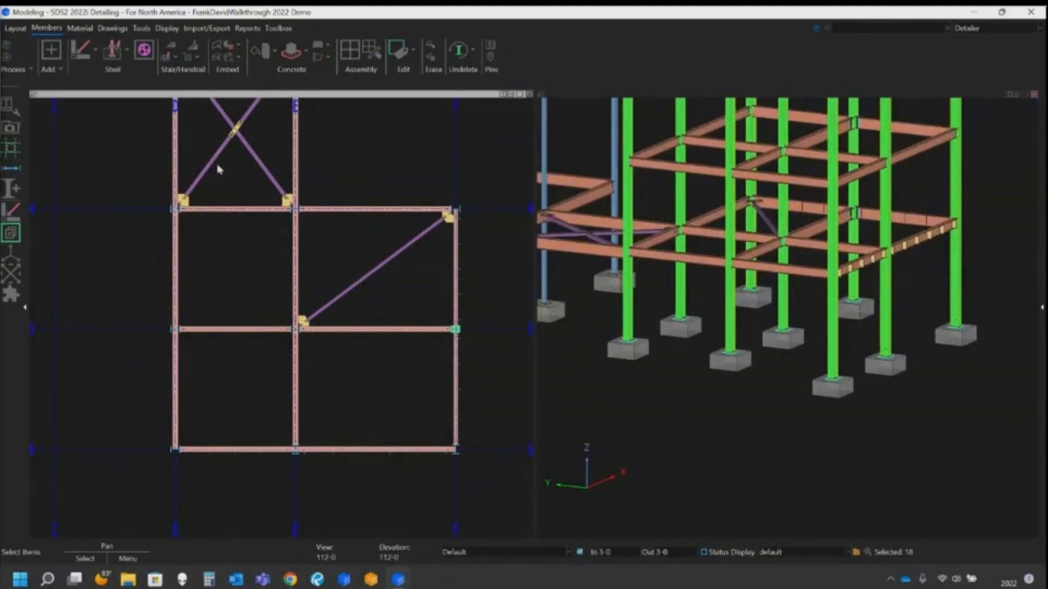
Step: Start the AnchorRodTool with the Member selection method and accept the selected columns for anchor rod placement
click(131, 51)
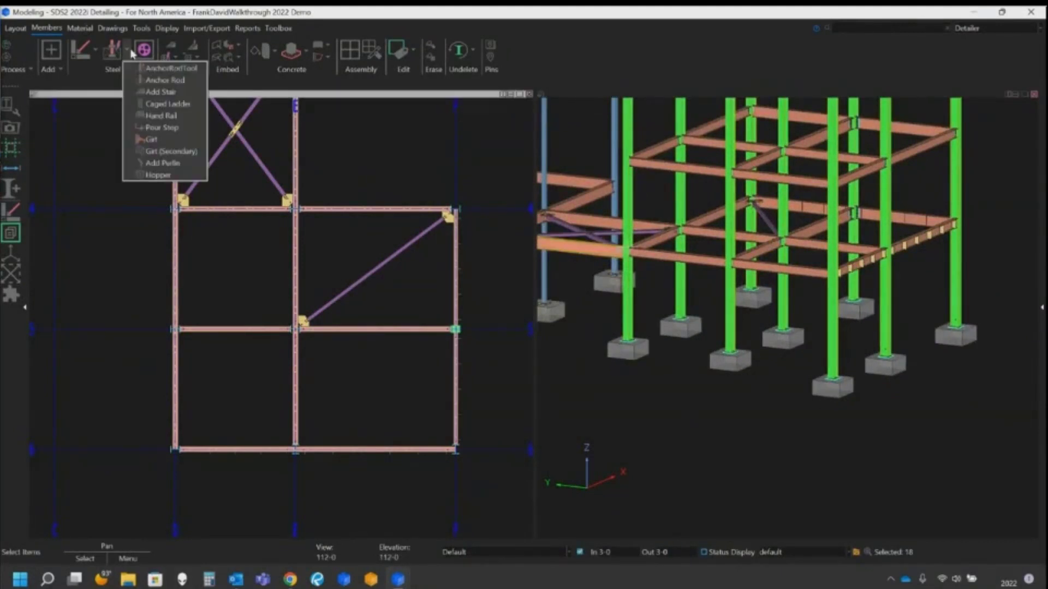
click(149, 71)
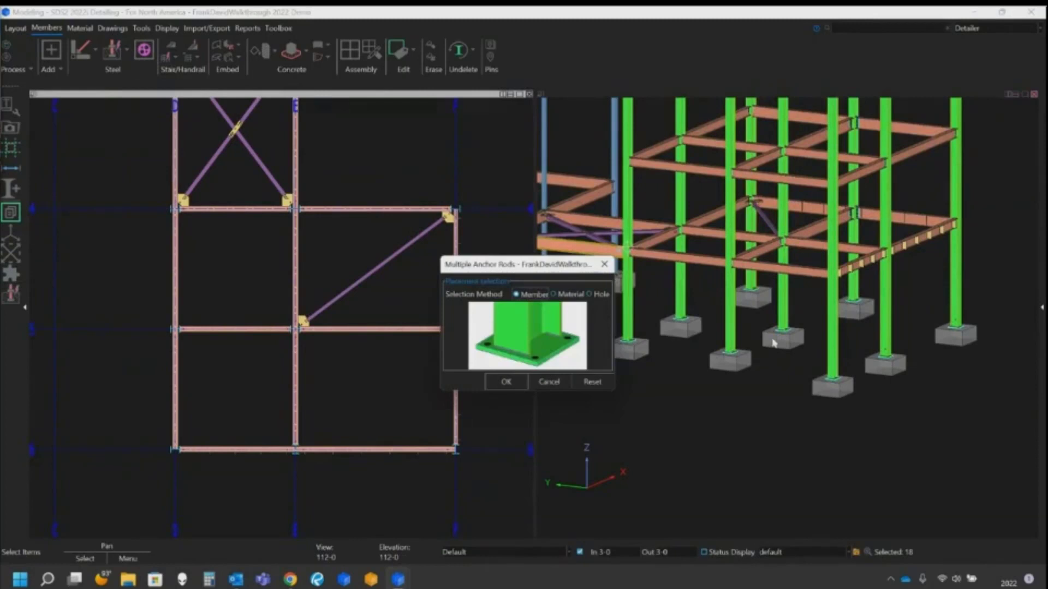
click(499, 383)
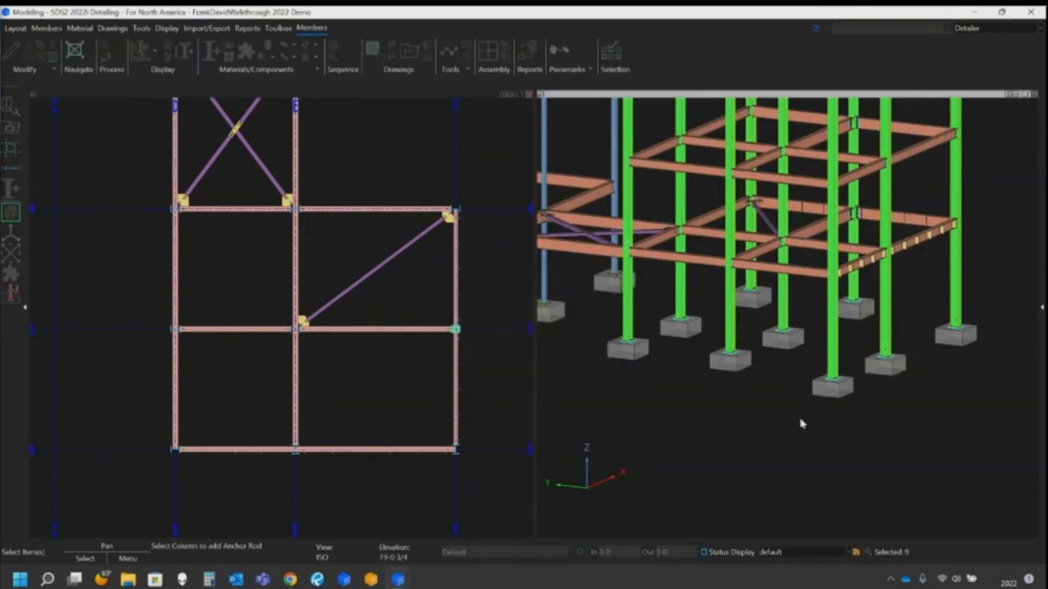
right_click(745, 421)
click(765, 439)
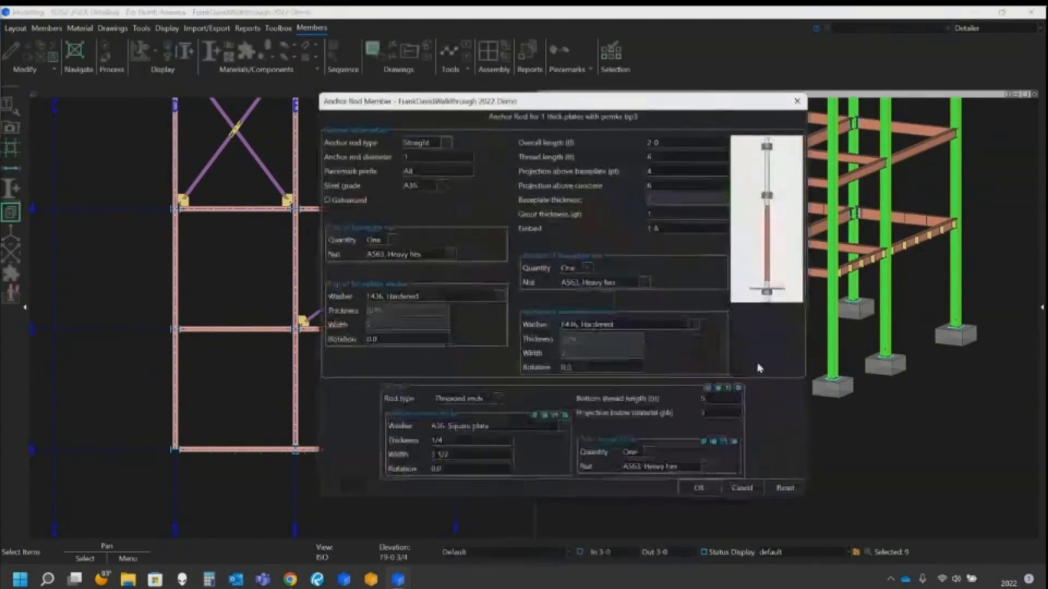
Step: Add Hooked anchor rods with a hook length of 10 to the columns, without adding another group
drag(693, 114, 502, 105)
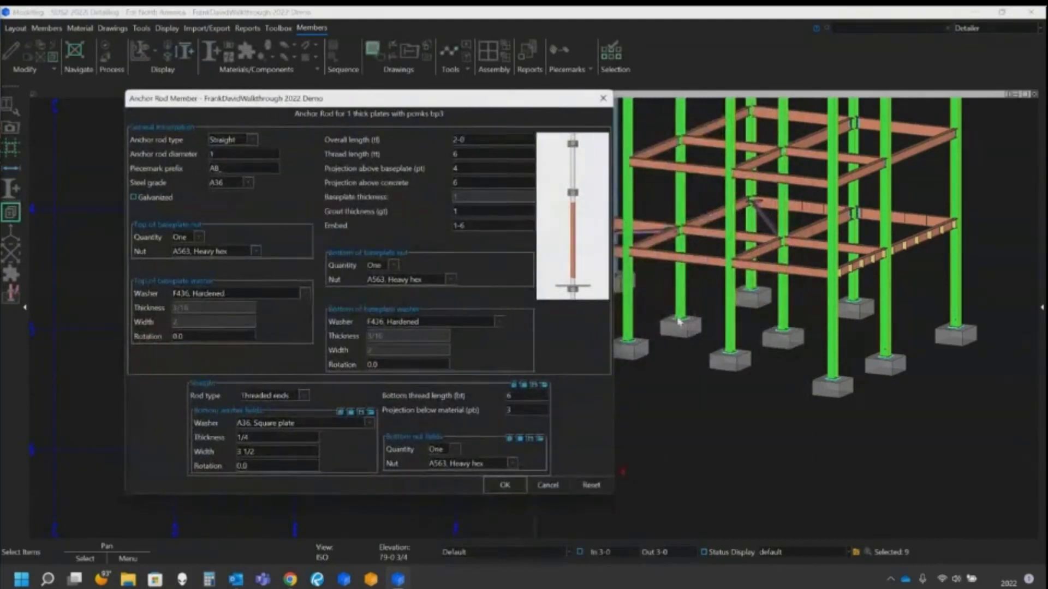
click(251, 140)
click(233, 163)
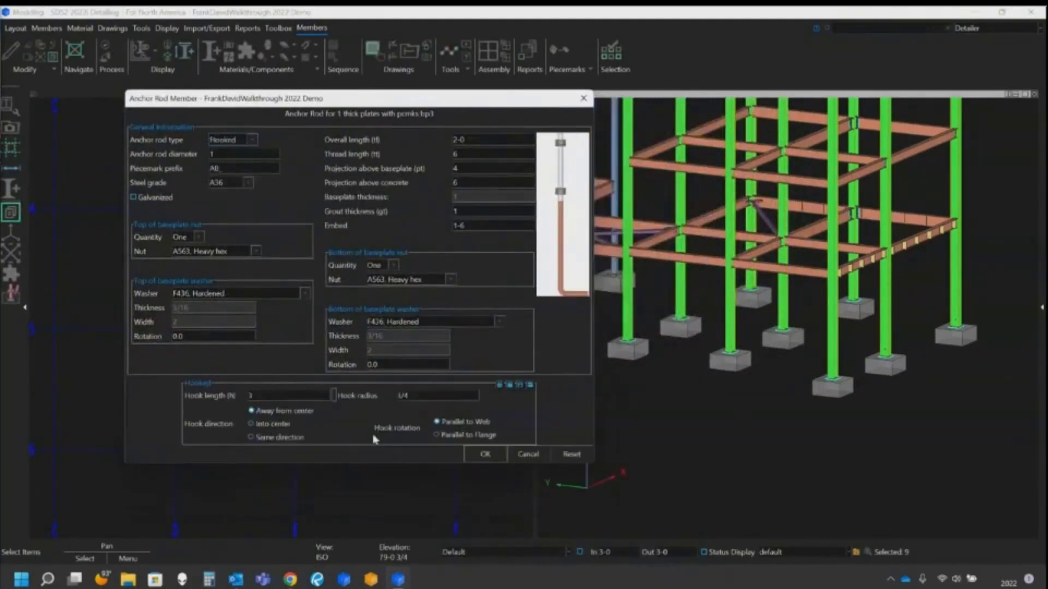
click(282, 396)
text(10)
key(Tab)
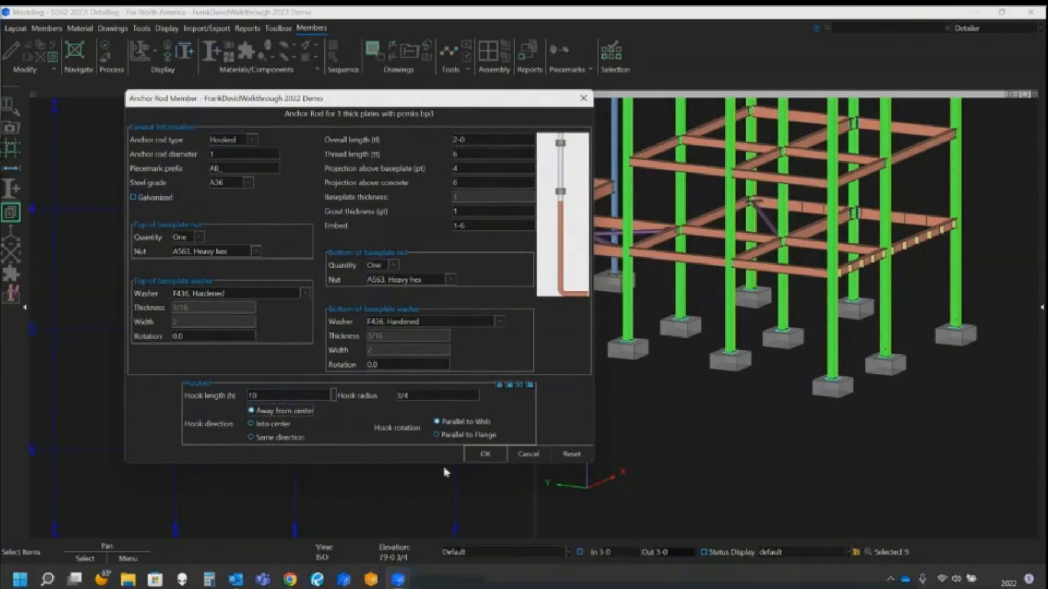
click(485, 454)
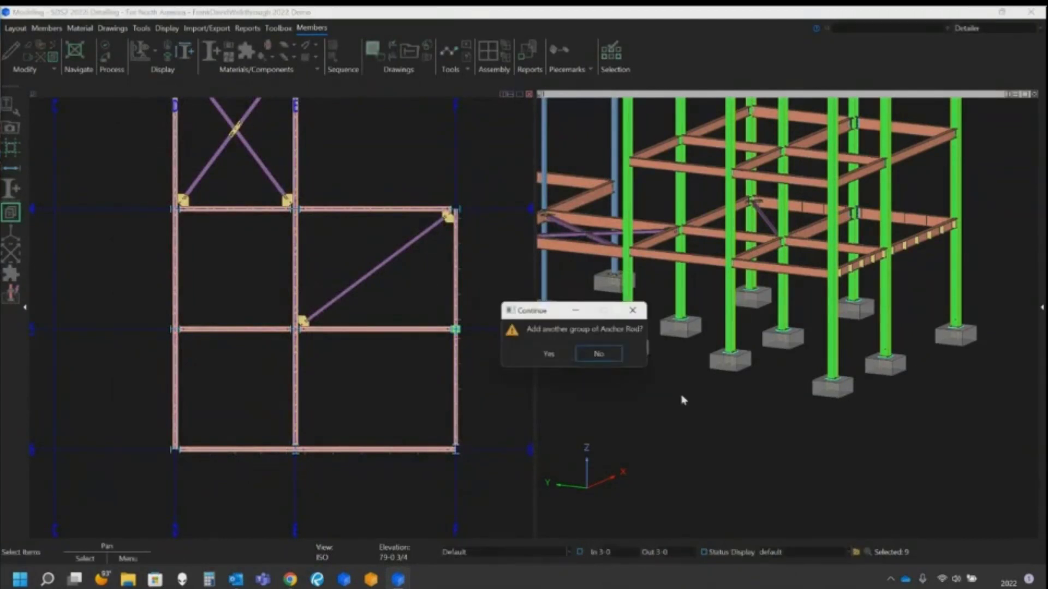
click(600, 354)
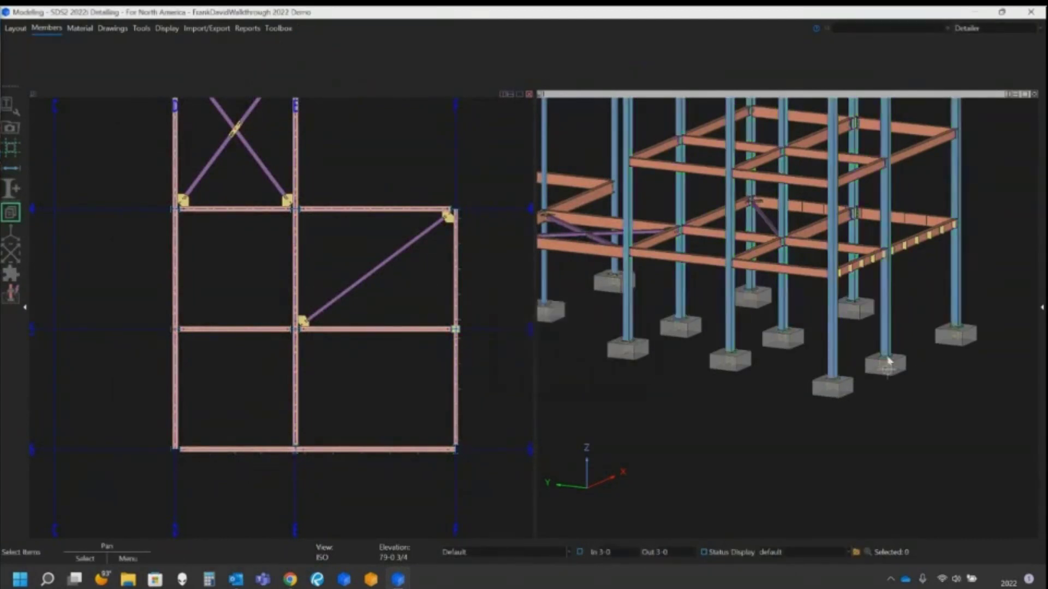
Step: Inspect the new anchor rods in the column footings and fit the whole structure in the 3D view
scroll(730, 465, down, 5)
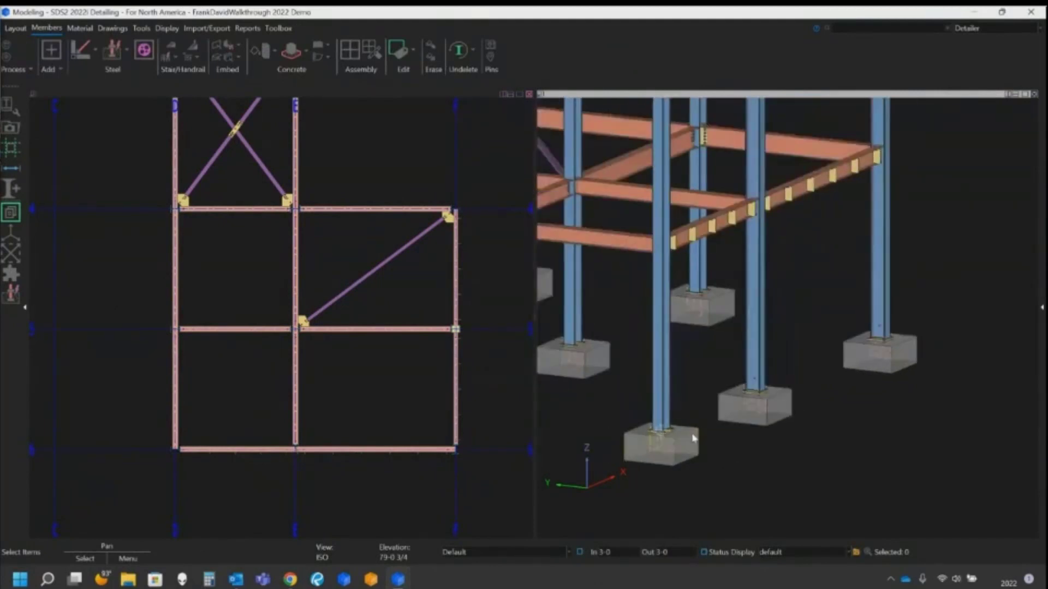
scroll(765, 408, up, 2)
scroll(765, 408, down, 5)
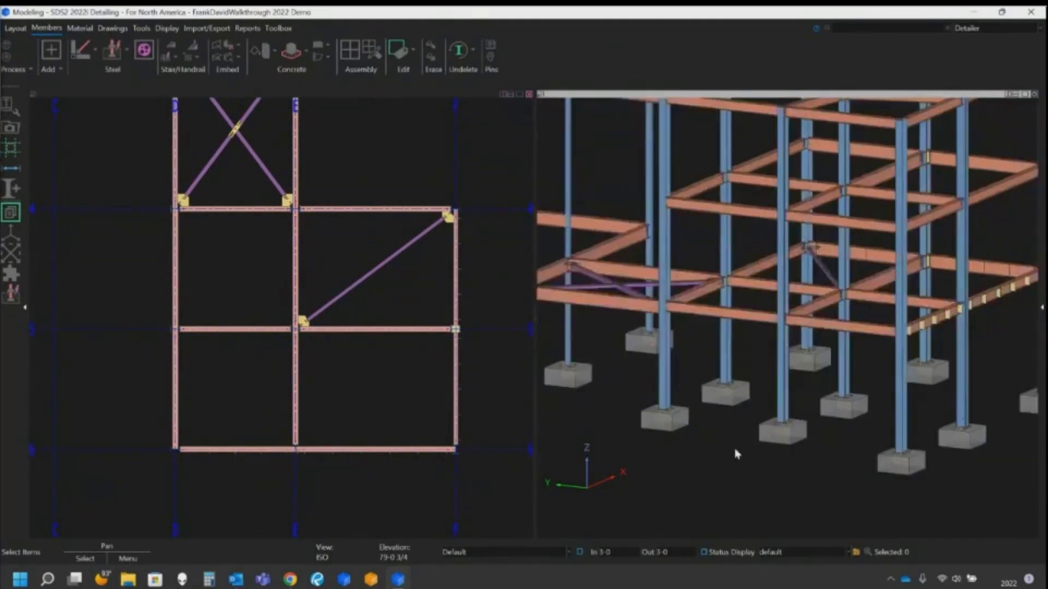
right_click(823, 417)
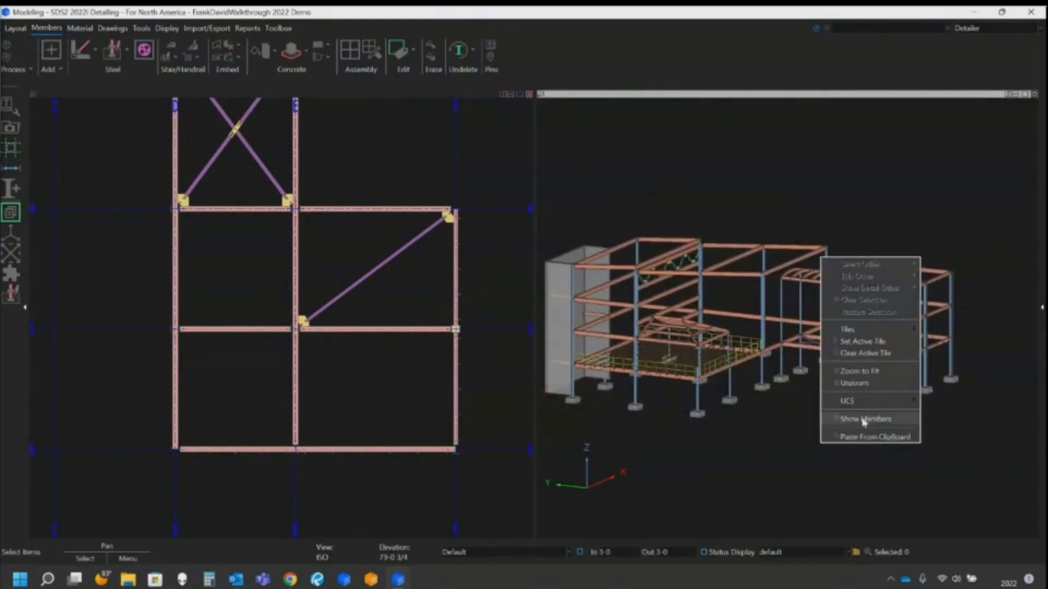
click(863, 372)
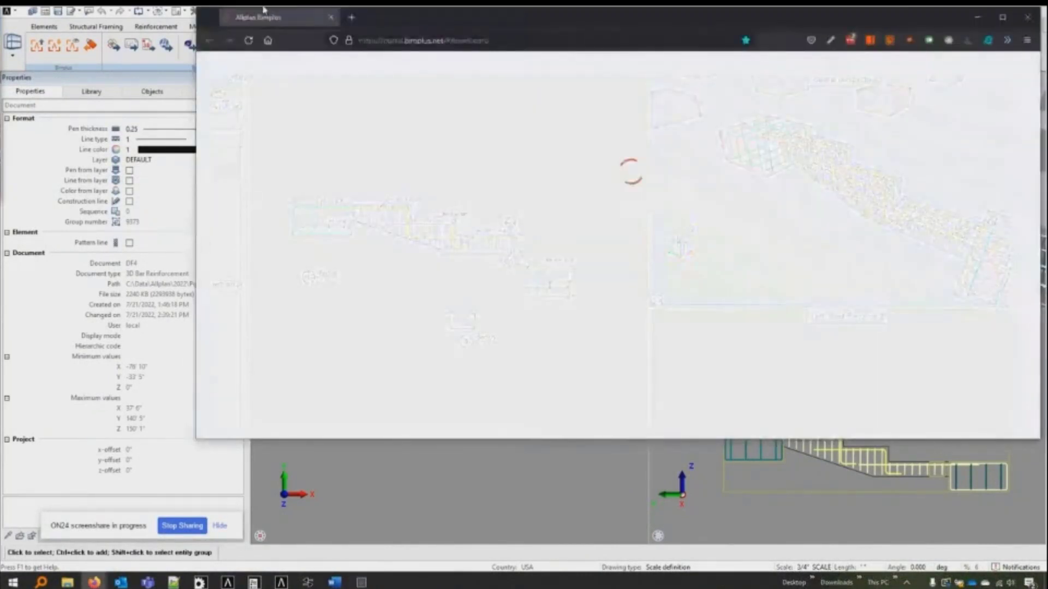
Step: Switch to Allplan Bimplus in a maximized browser window and open the SDS2 project's models, organized by group
double_click(263, 8)
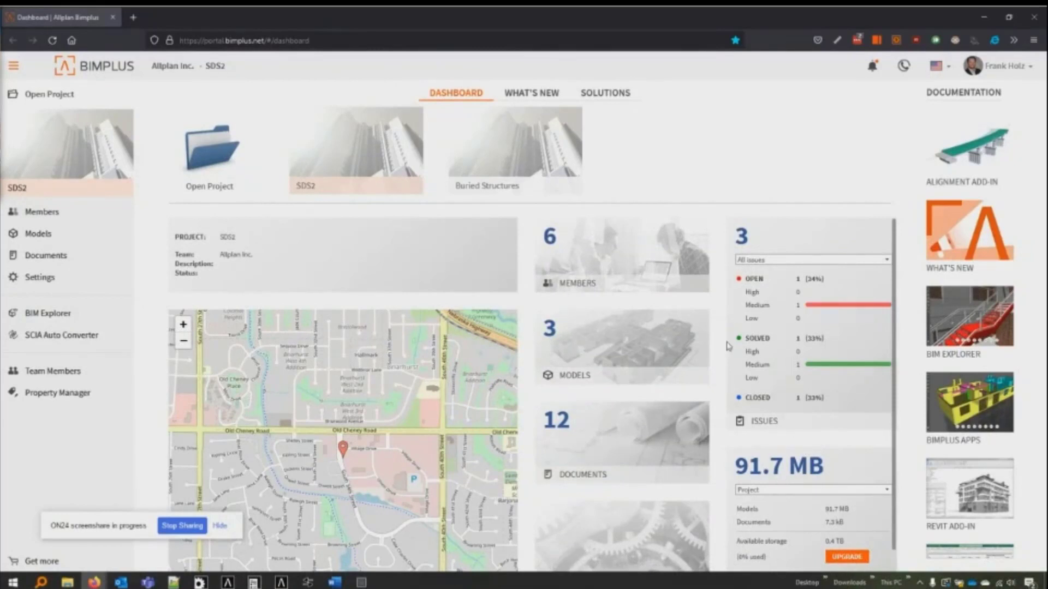
click(117, 233)
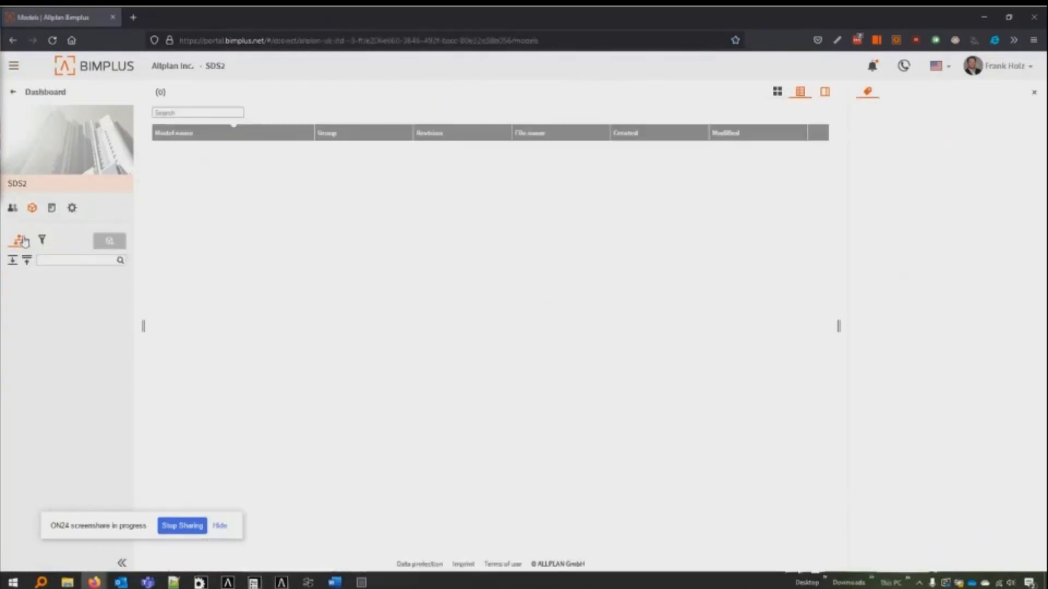
click(22, 241)
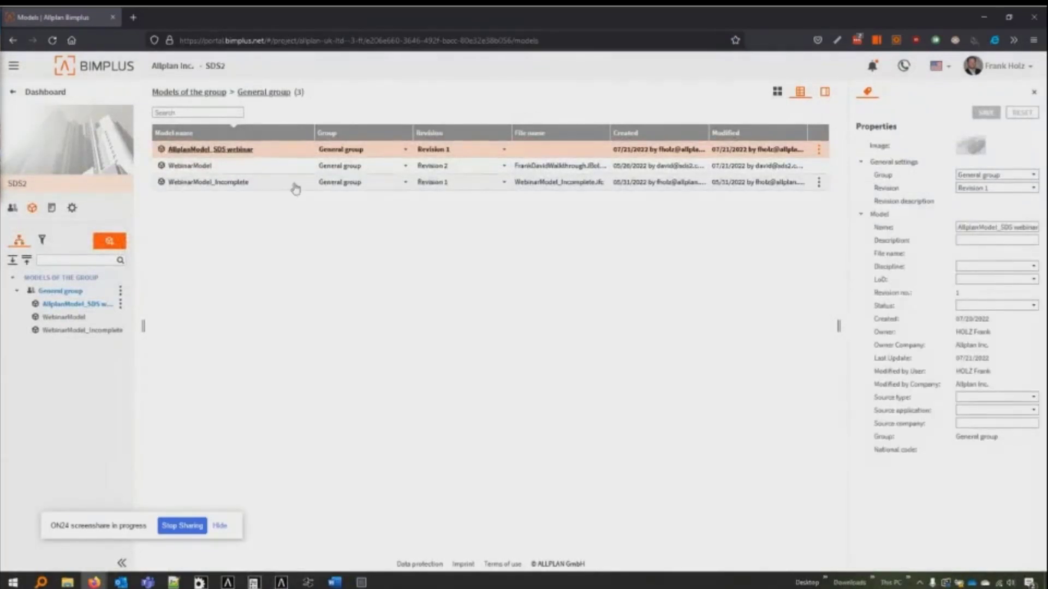
Step: Check the file types supported for a model upload and close the file selection without uploading anything
click(115, 246)
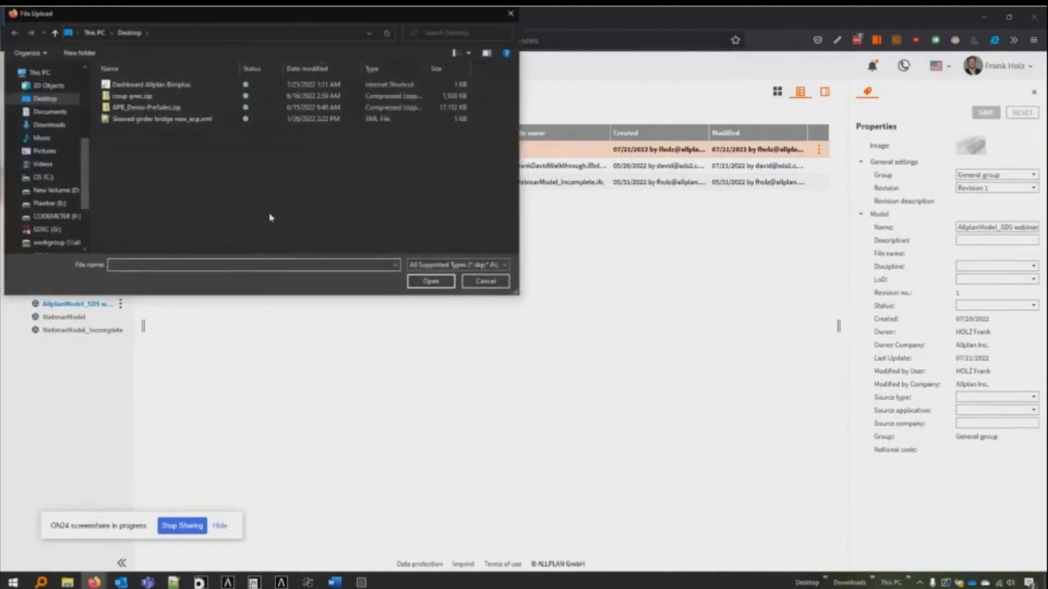
click(479, 266)
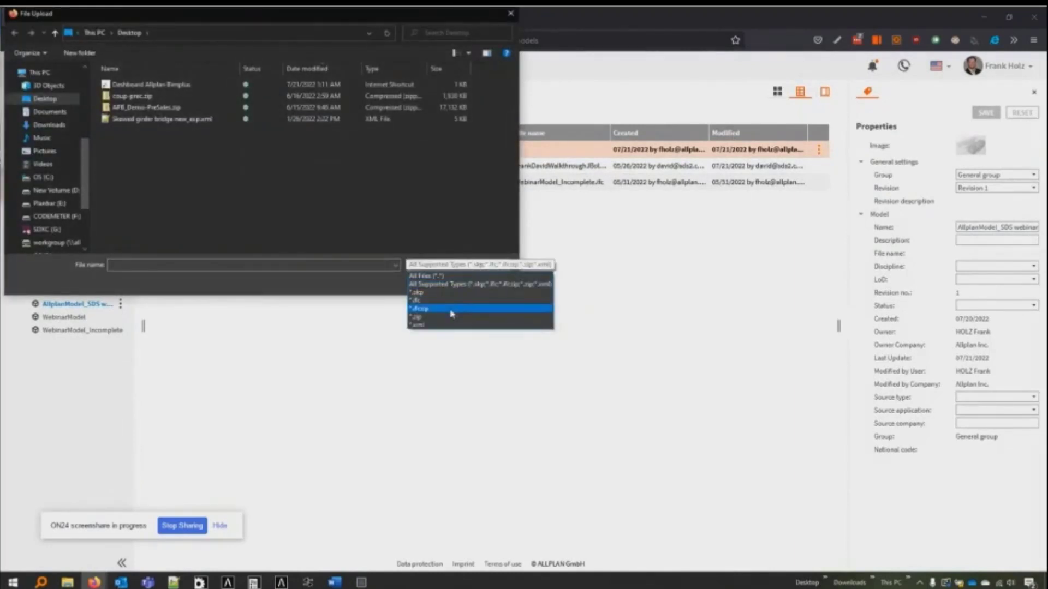
click(397, 294)
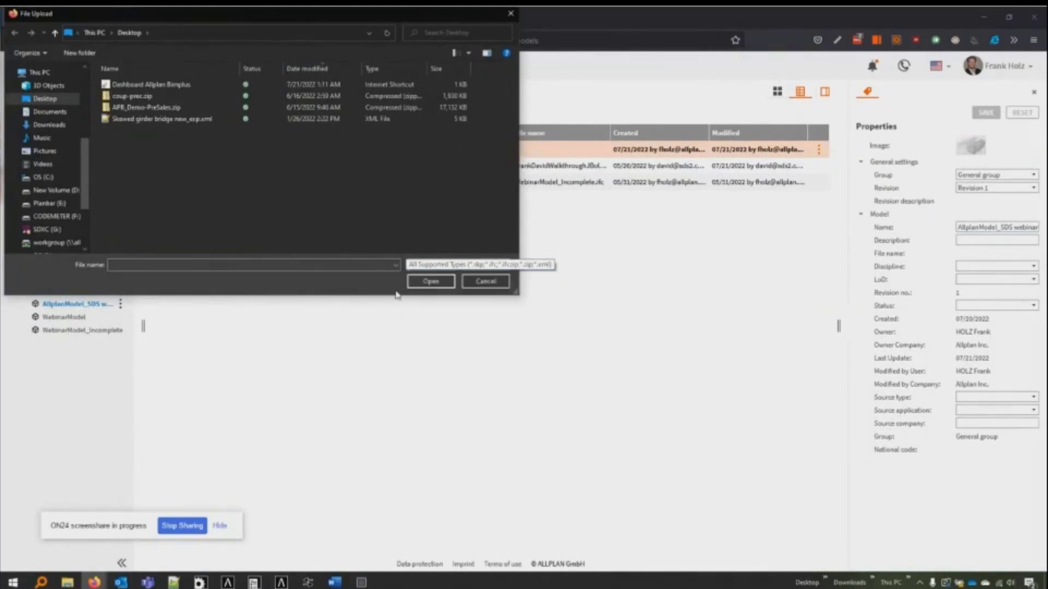
click(485, 287)
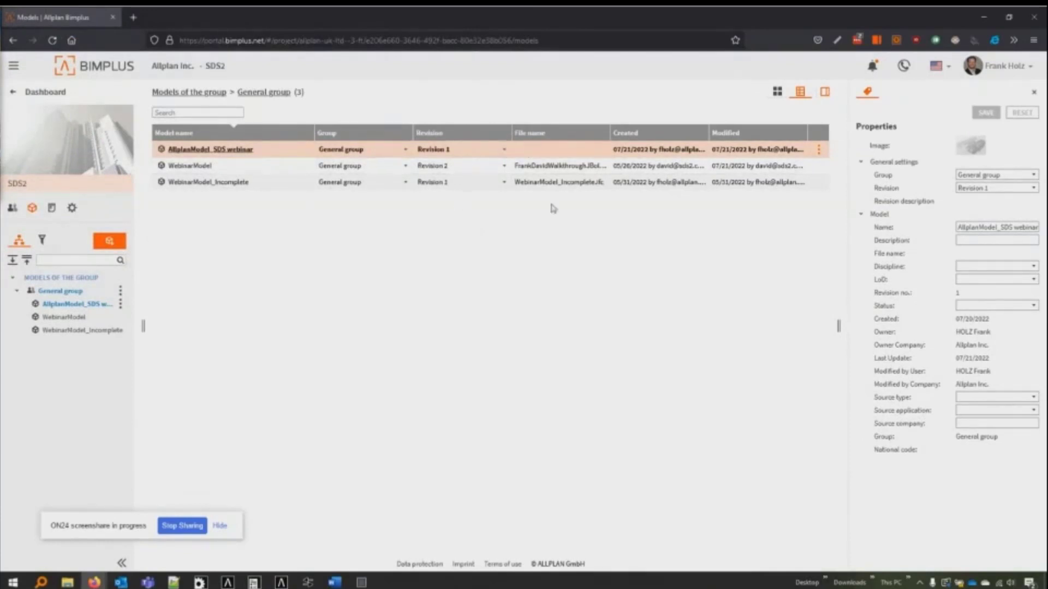
Step: Open the SDS2 project in BIM Explorer from the dashboard and check the revision list of WebinarModel
click(11, 94)
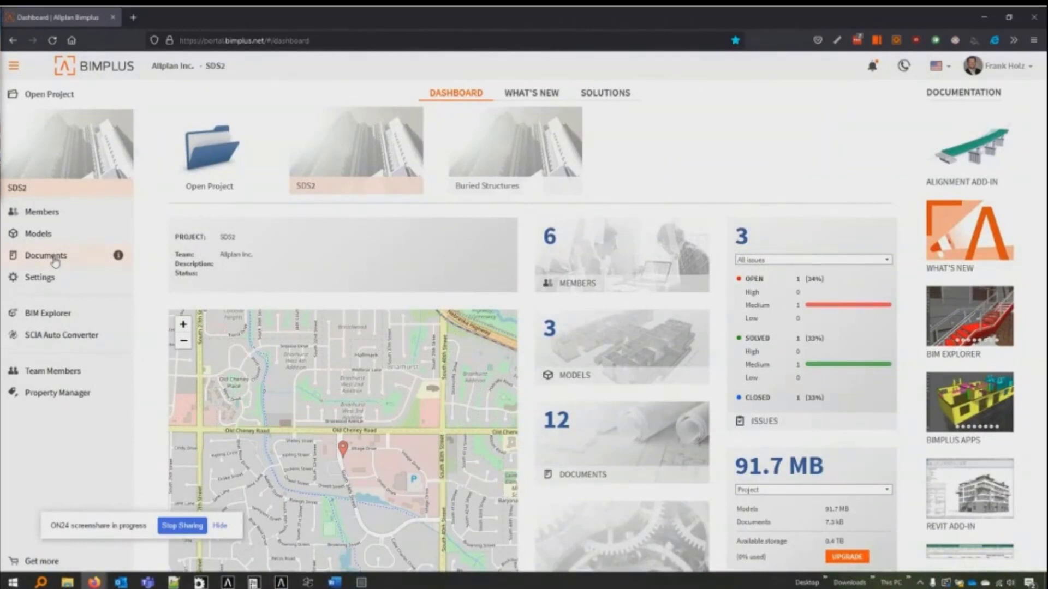
click(47, 314)
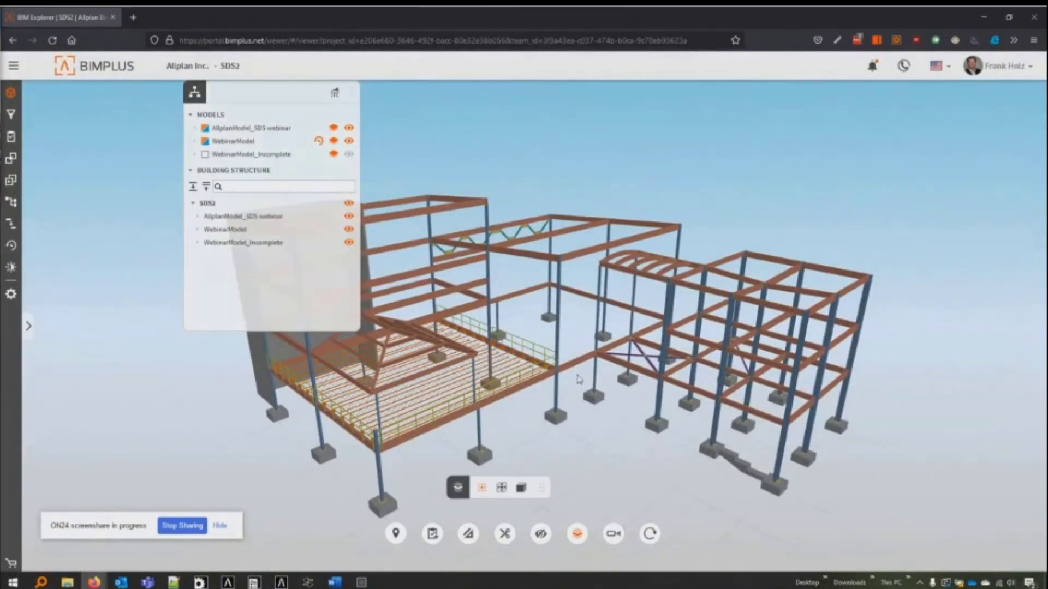
right_drag(580, 404, 544, 338)
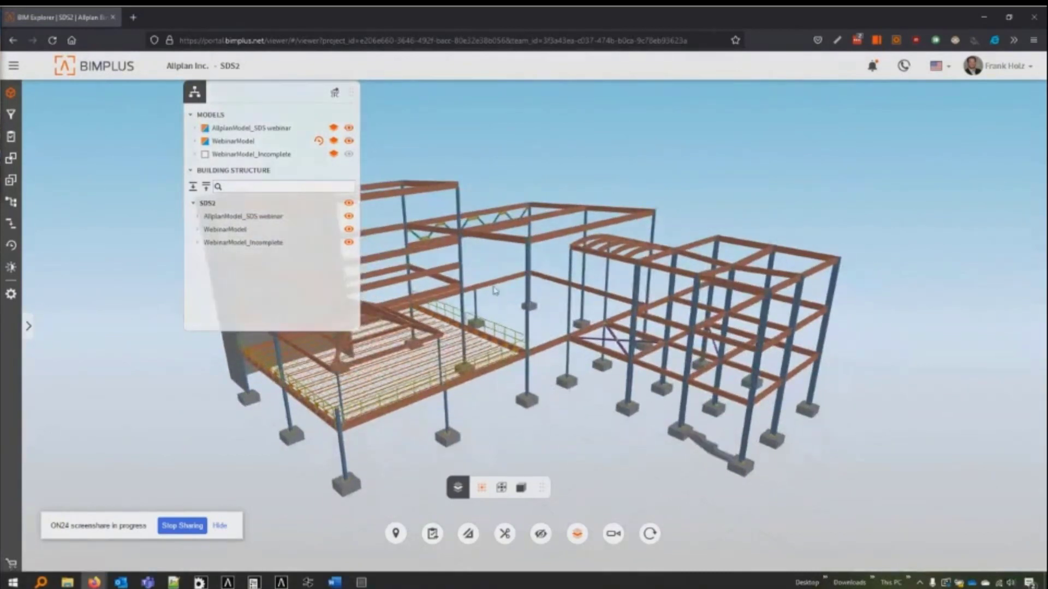
click(318, 141)
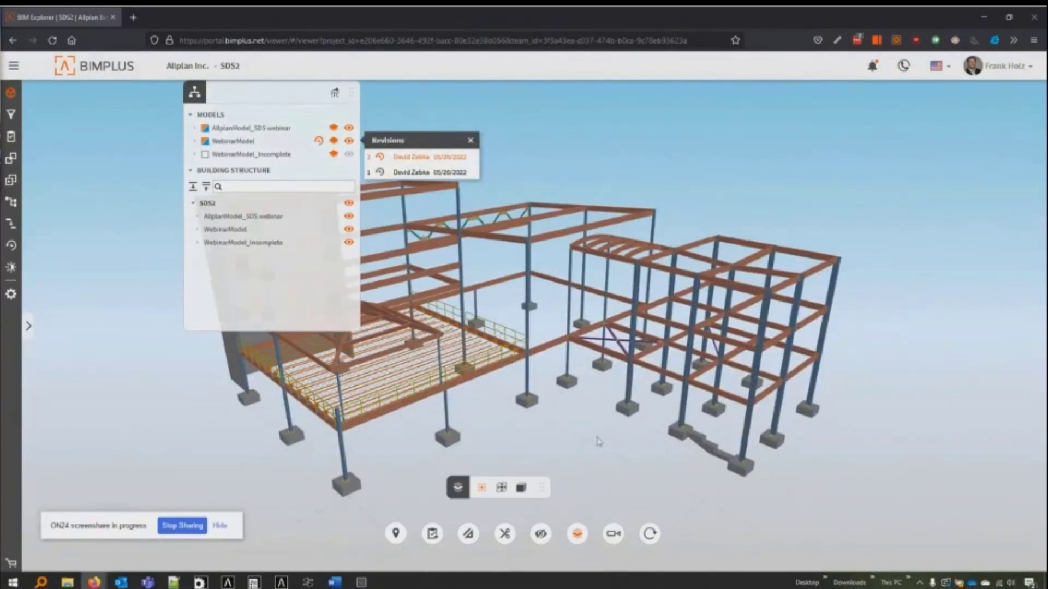
click(470, 140)
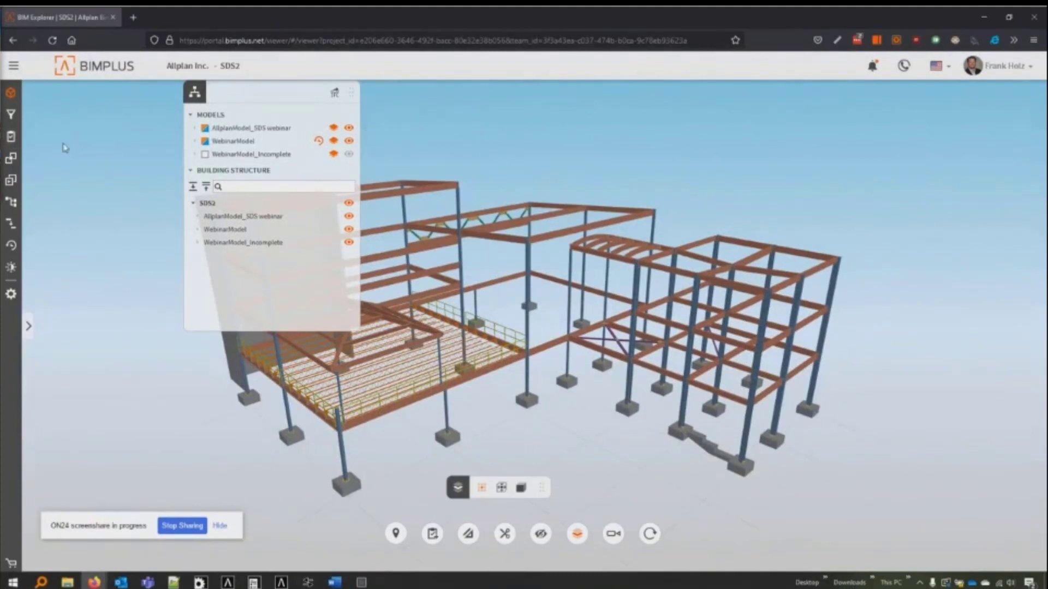
Step: Create a revision comparison for WebinarModel between Rev. 1 and Rev. 2 without filter criteria
click(11, 246)
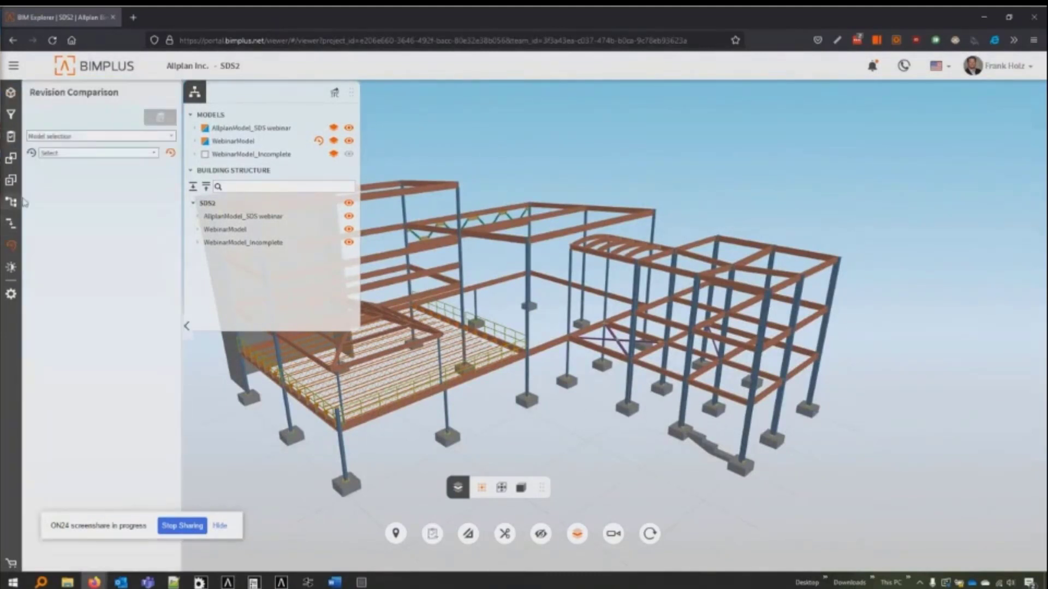
click(136, 153)
click(110, 165)
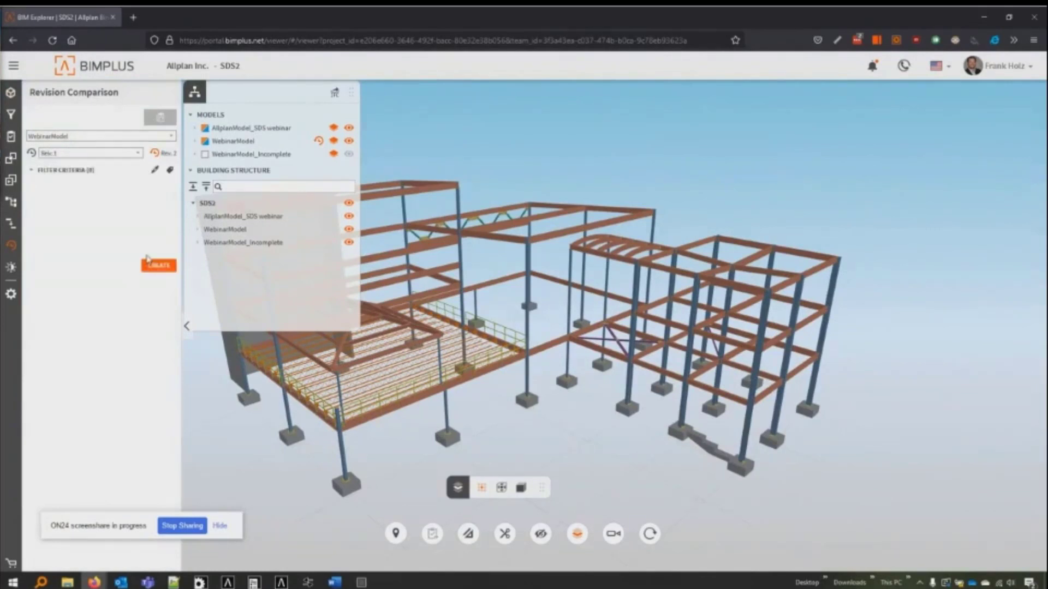
click(156, 267)
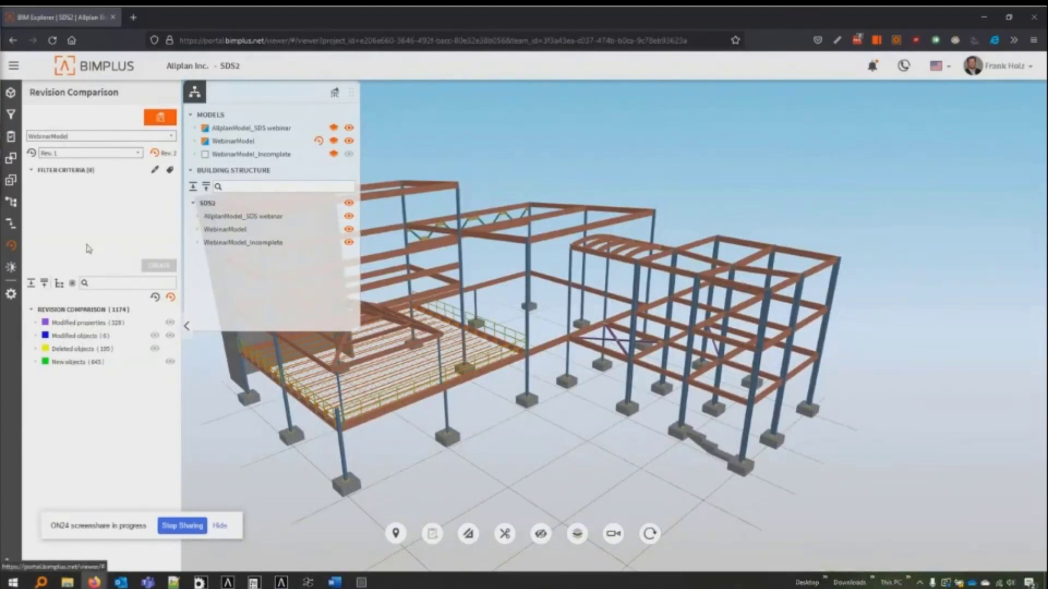
Step: Highlight the comparison's new objects against a transparent model and examine the anchor rods in a column footing
click(170, 361)
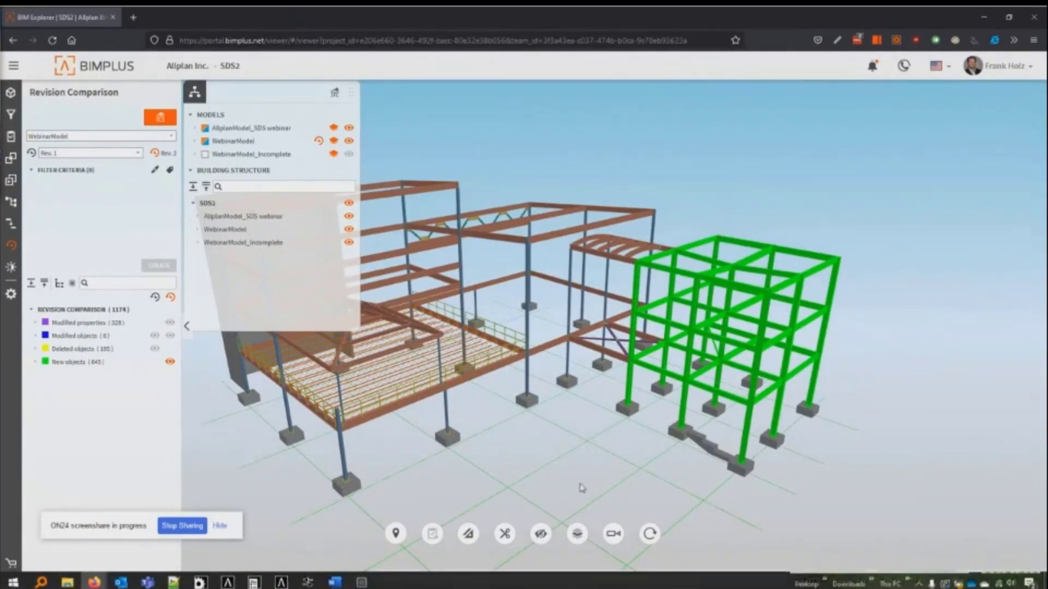
click(578, 539)
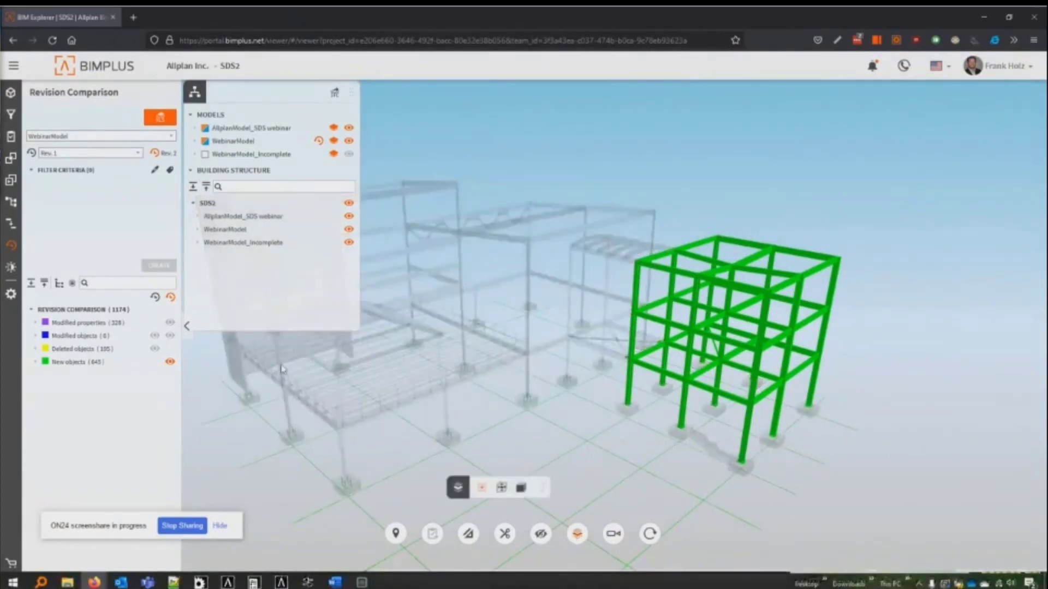
click(169, 361)
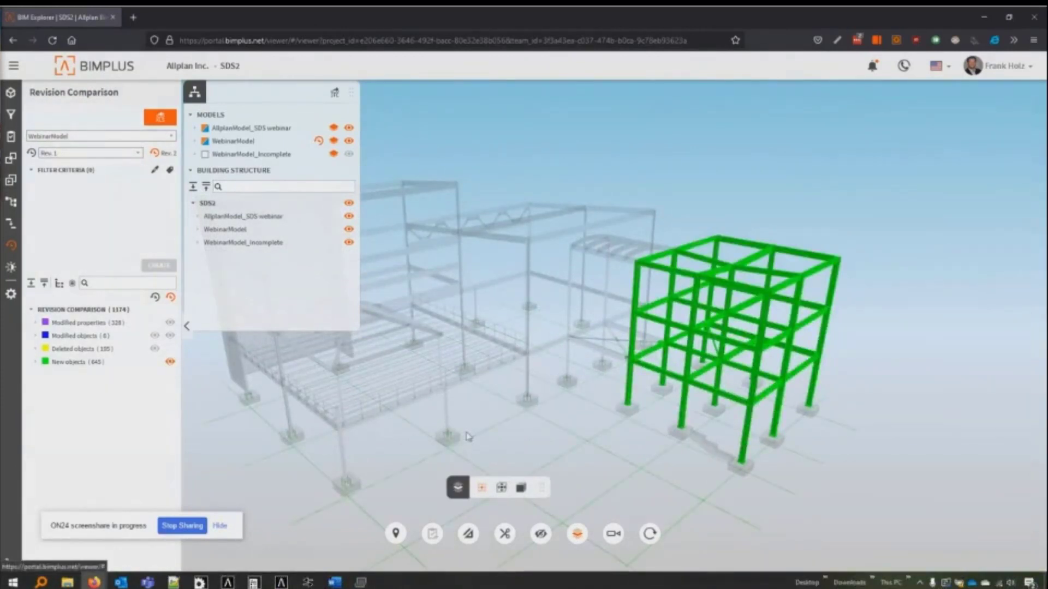
scroll(468, 437, up, 5)
scroll(613, 371, up, 3)
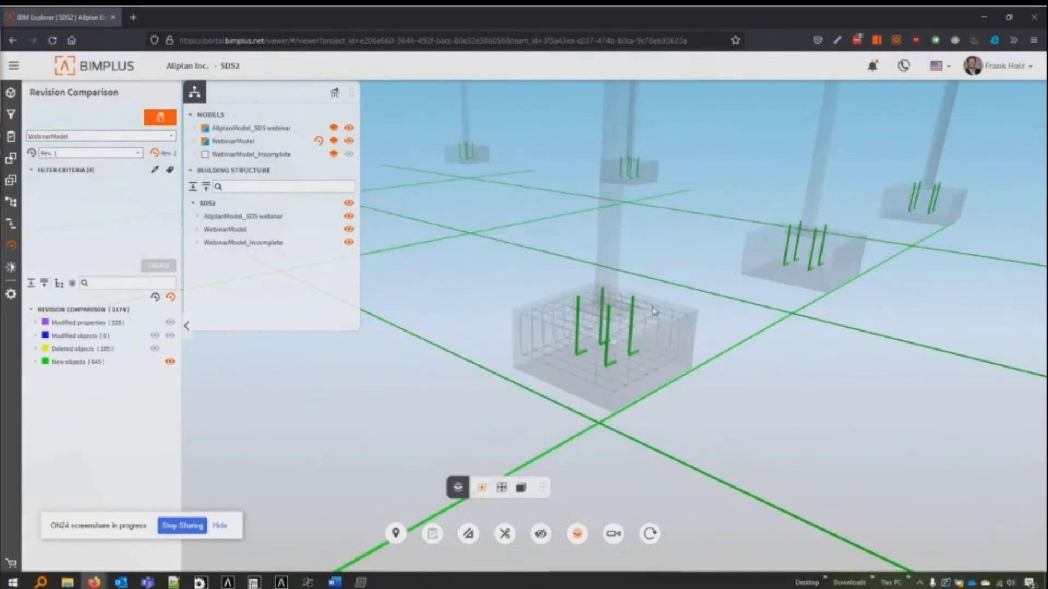
scroll(654, 311, up, 2)
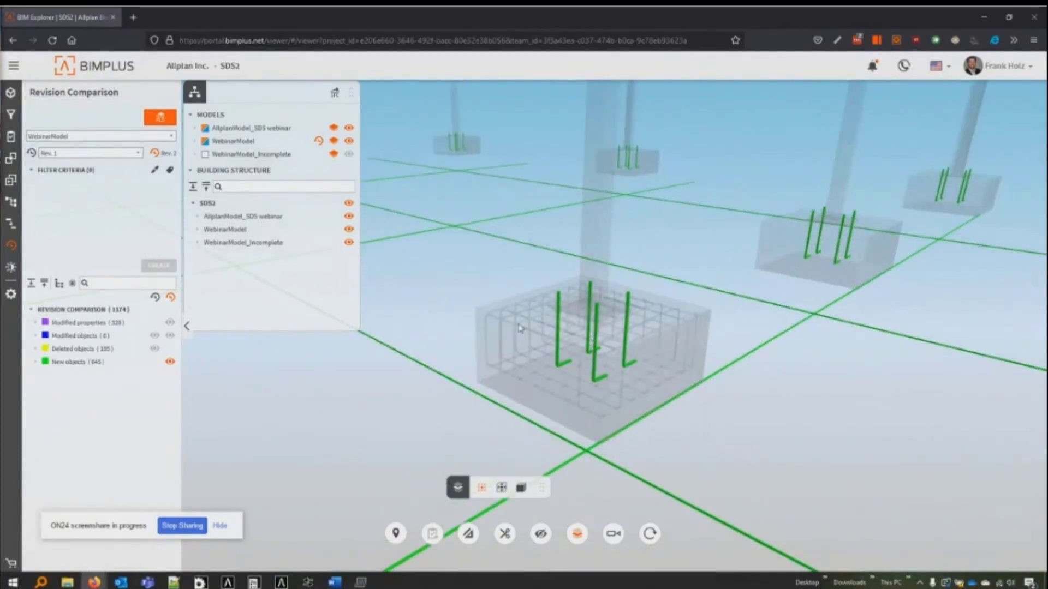
Step: Show the deleted objects and modified properties instead of the new objects and examine the anchor rods in the footing
click(154, 348)
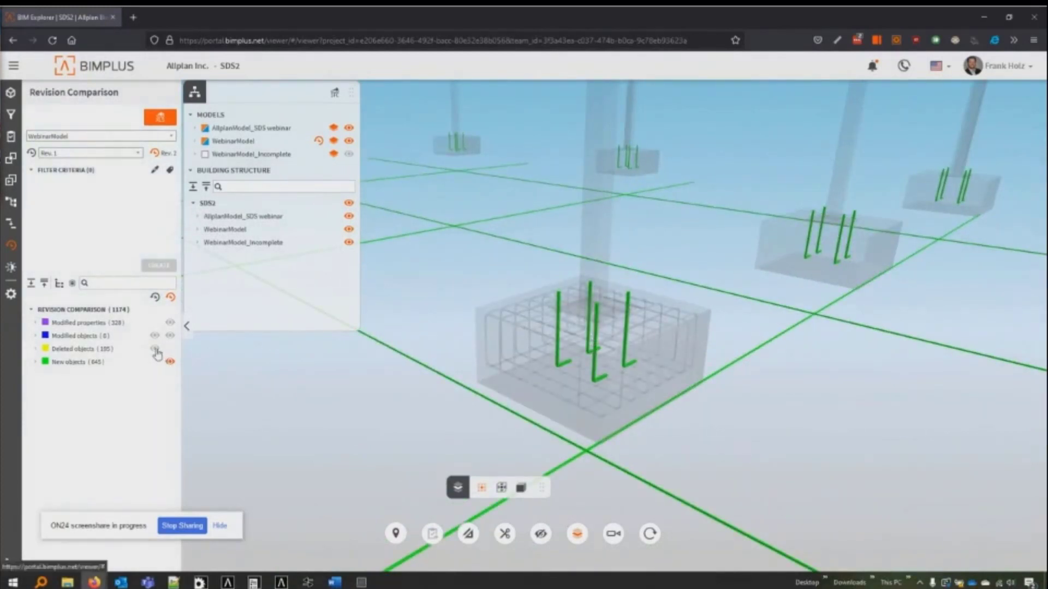
click(169, 363)
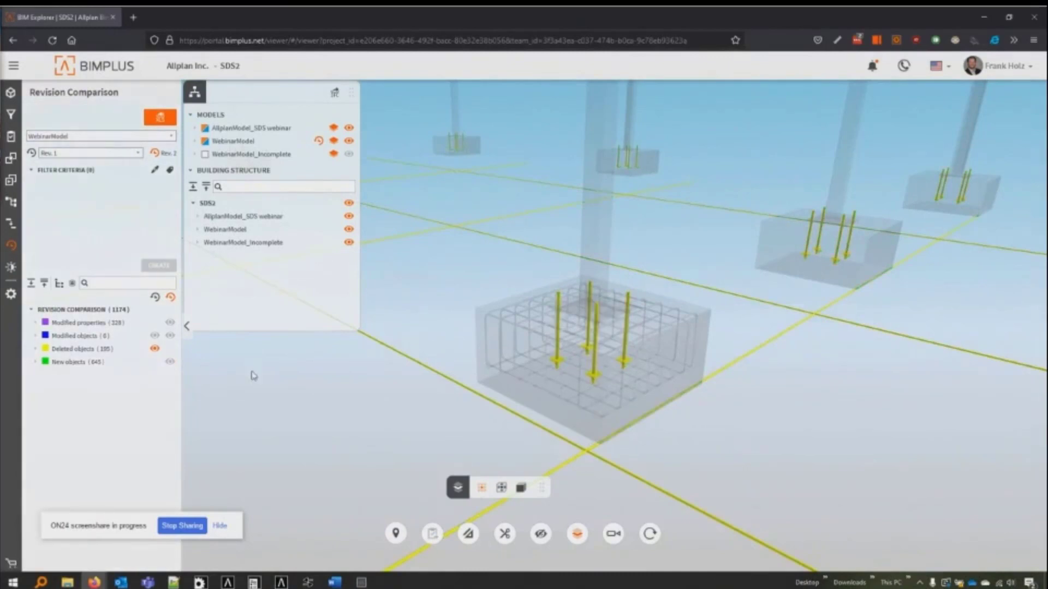
click(169, 322)
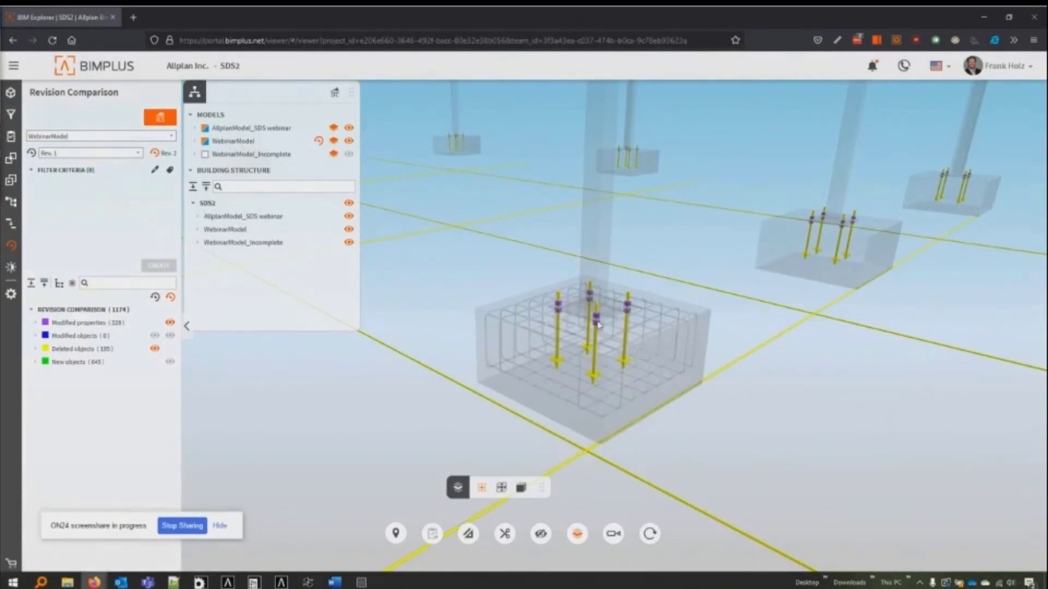
scroll(597, 321, up, 5)
scroll(598, 321, down, 5)
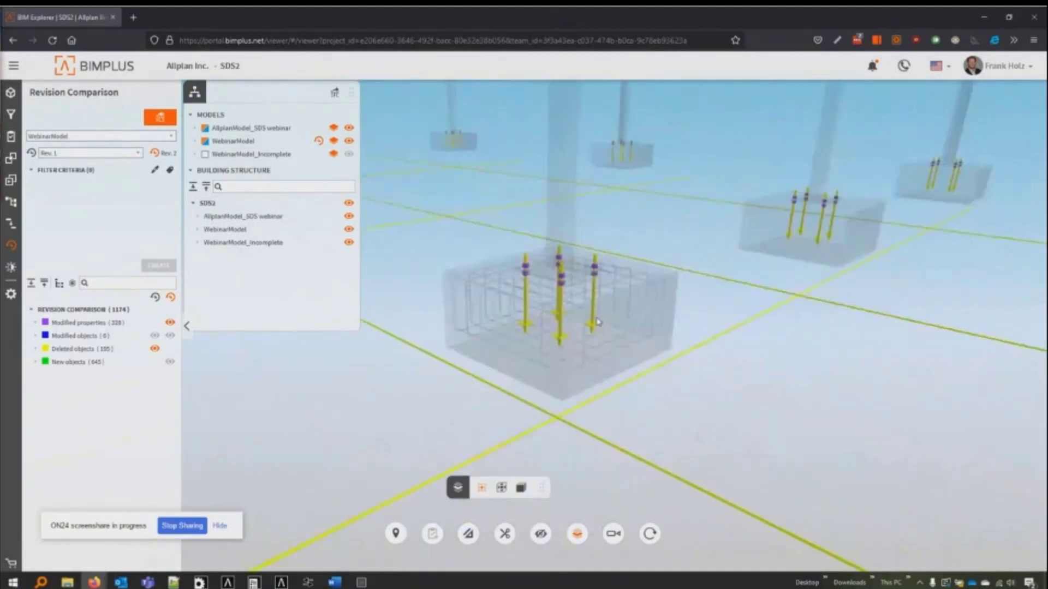
Step: Show the modified objects of both revisions and inspect a changed bracing connection plate in the 3D preview
click(154, 335)
click(170, 337)
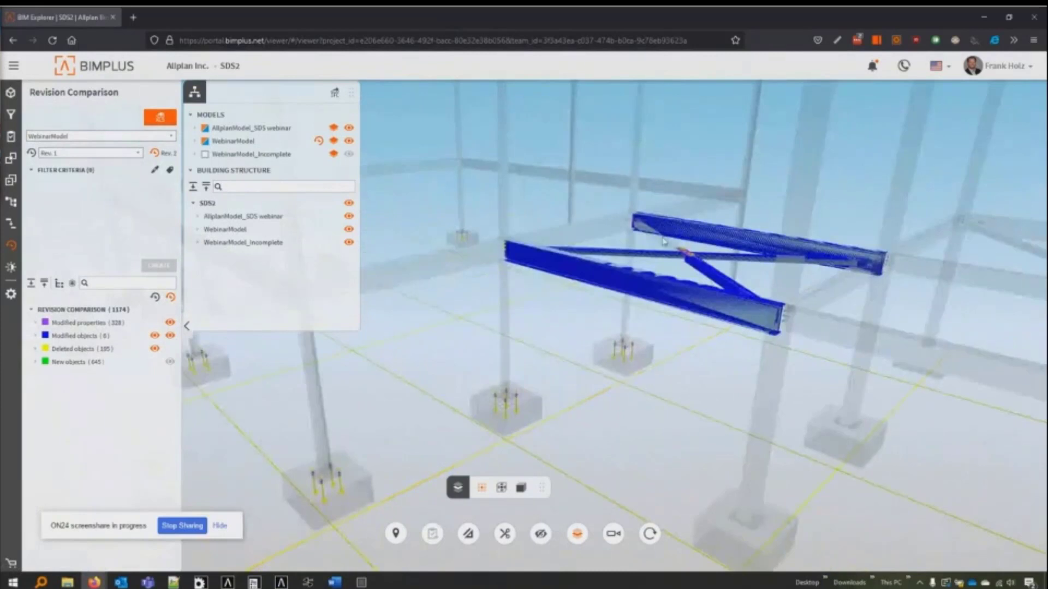
drag(618, 255, 533, 239)
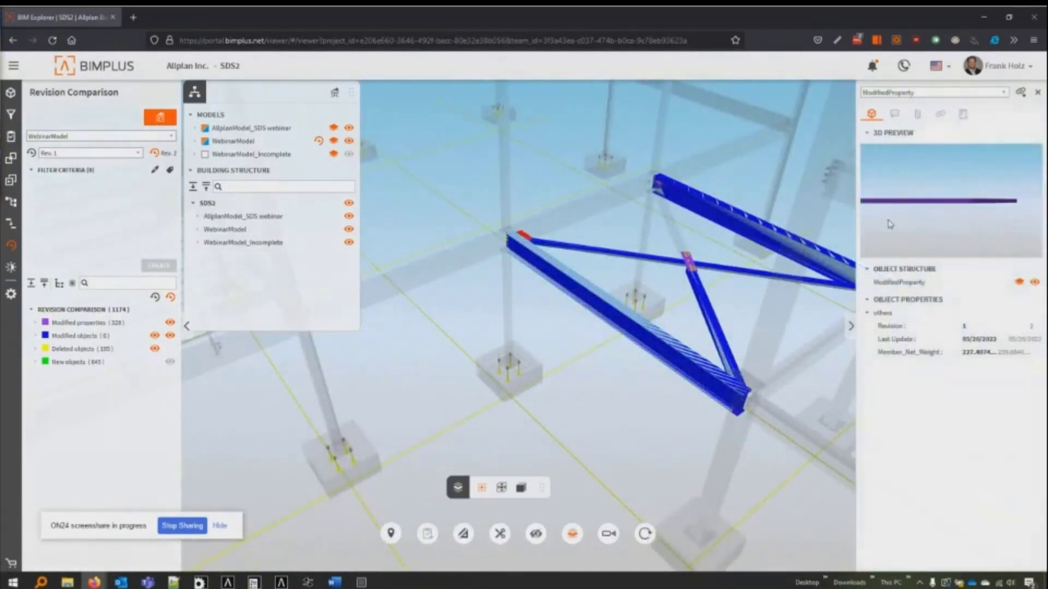
drag(922, 200, 871, 227)
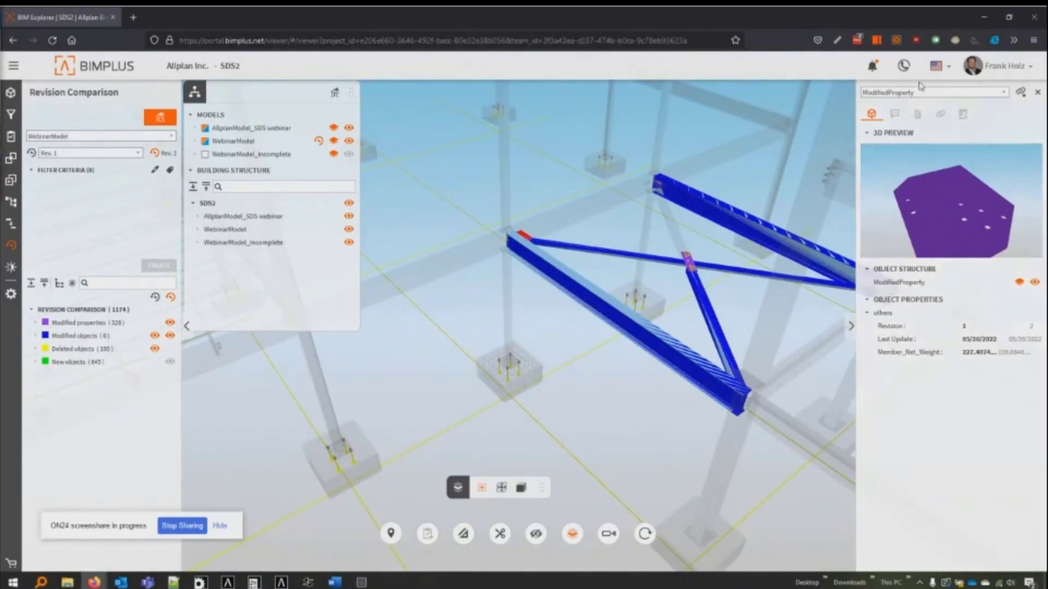
click(452, 192)
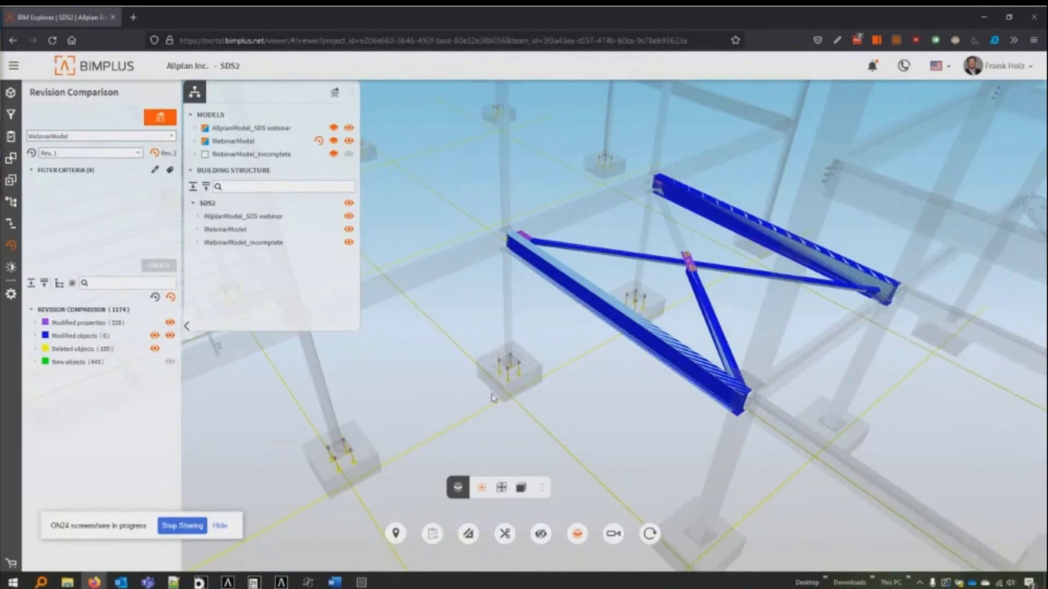
Step: Zoom in on a footing and replace the deleted objects with the new ones to compare the anchor rods
scroll(497, 400, up, 3)
scroll(497, 400, up, 3)
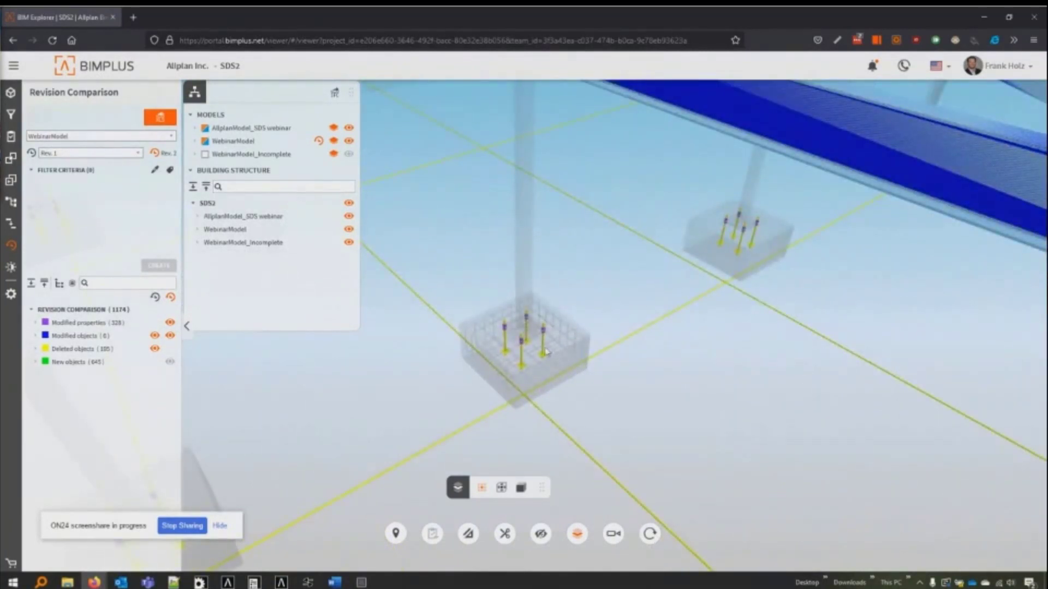
scroll(547, 353, up, 3)
click(170, 361)
click(155, 349)
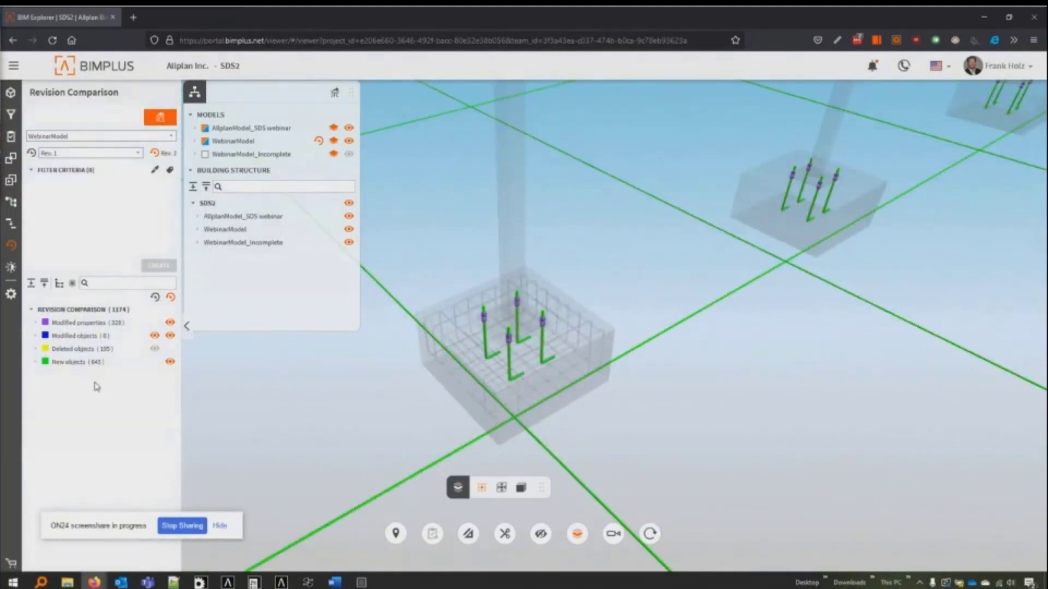
Step: Expand the new objects list and inspect a new beam beside the modified bracing, then clear the selection
click(34, 362)
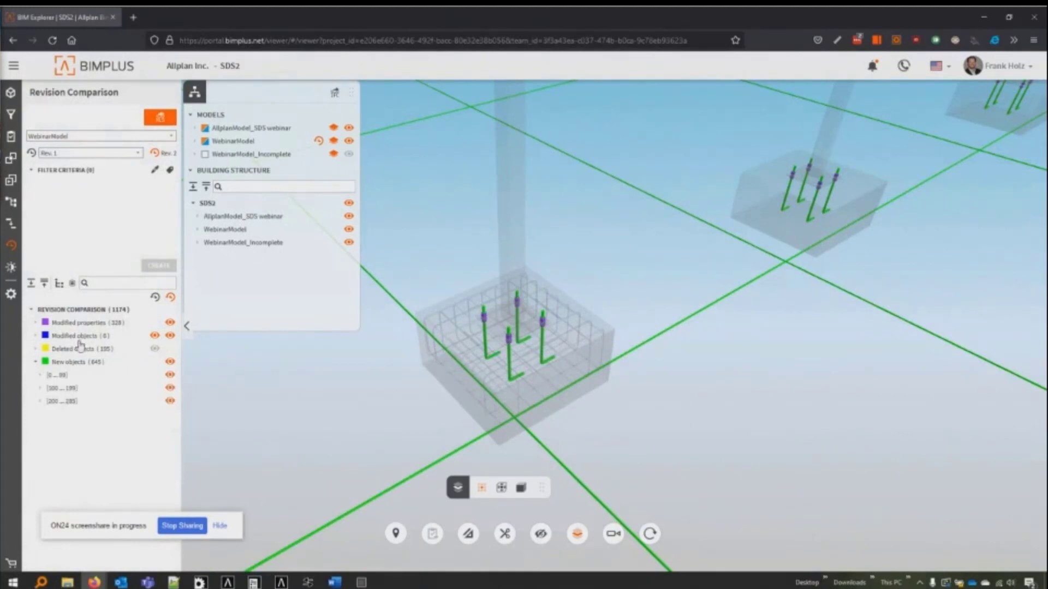
scroll(444, 380, down, 3)
scroll(445, 381, down, 3)
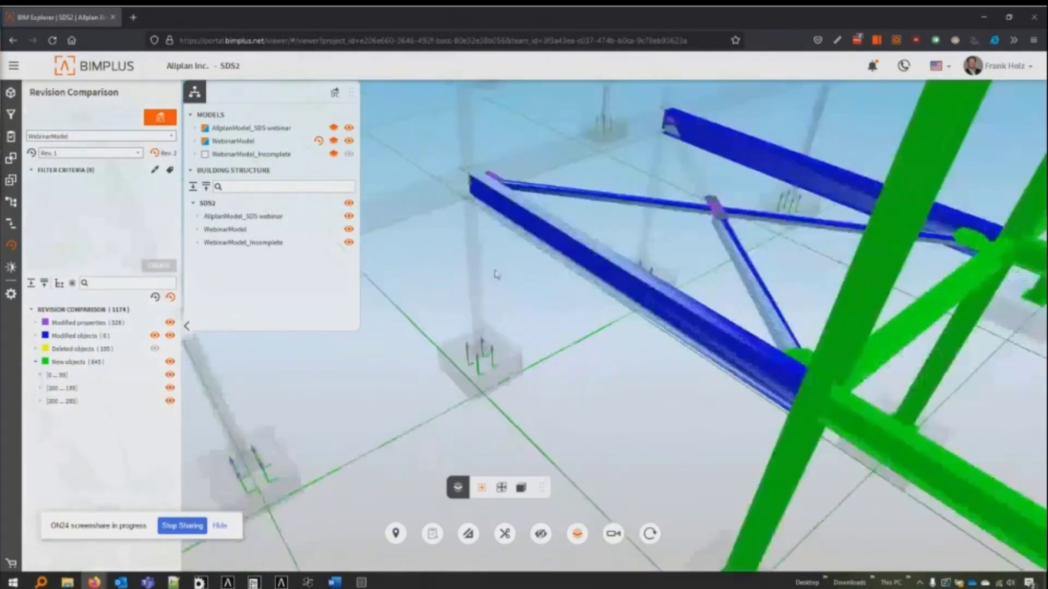
scroll(496, 274, down, 3)
click(779, 403)
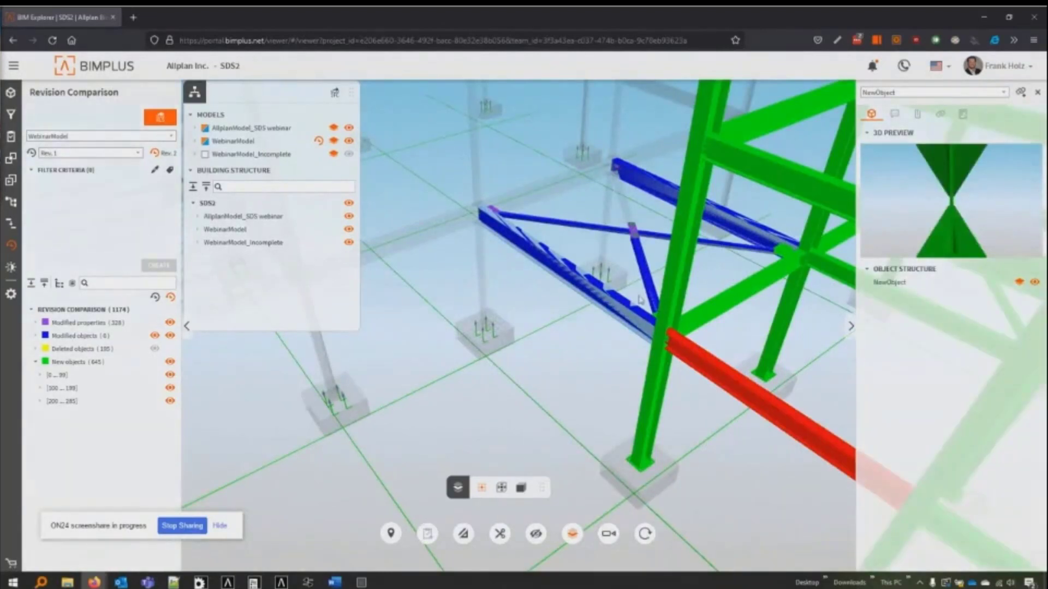
click(450, 432)
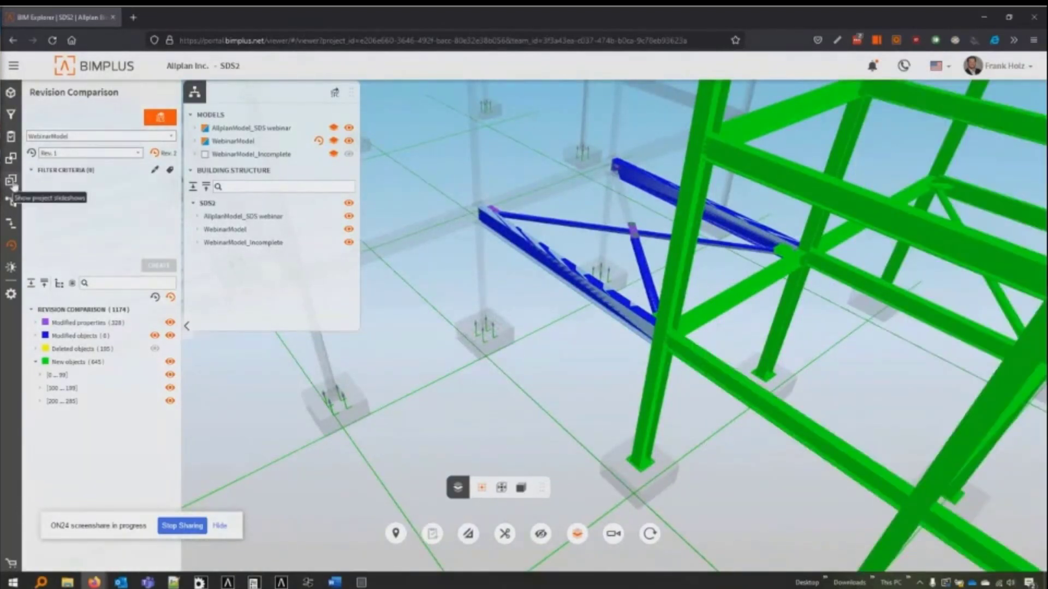
Step: Show the whole-structure slide New slide 1 of the Project_SDS2 slideshow and close its comments
click(14, 185)
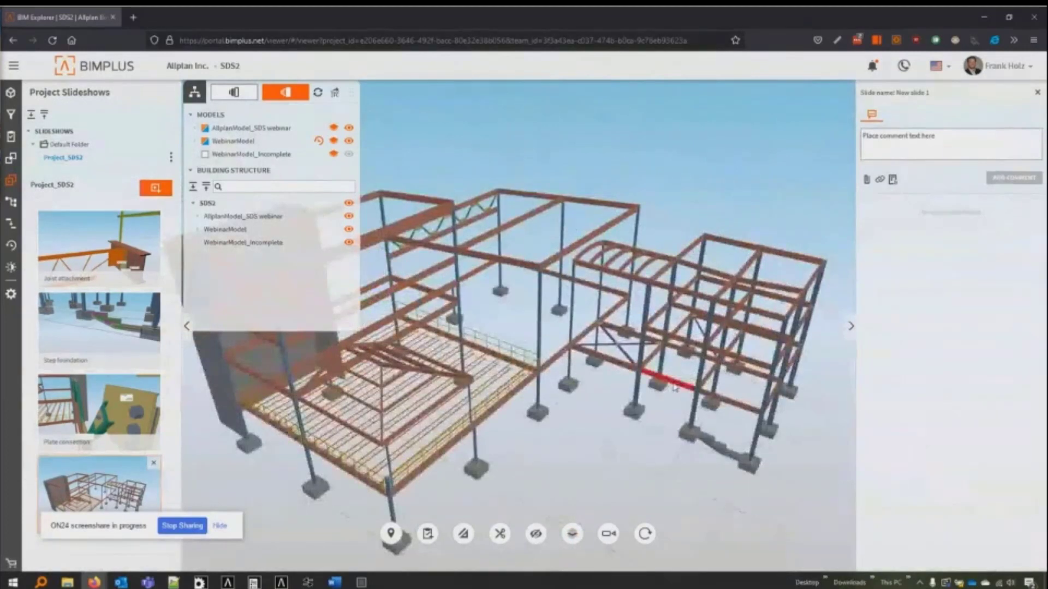
click(1036, 92)
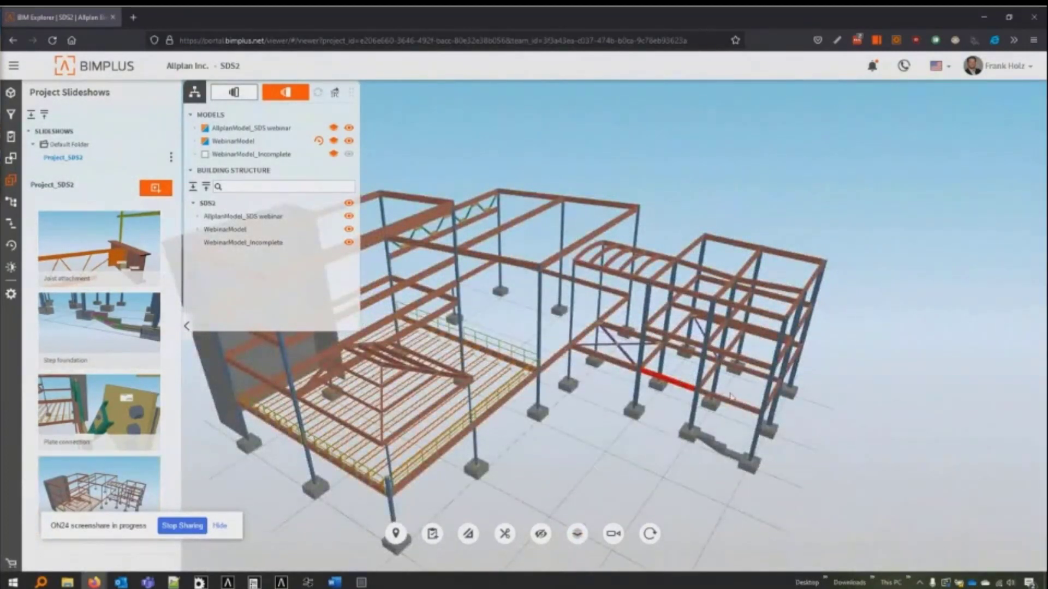
Step: Examine the element, BeamCommon and other properties of the lower beam above the stepped foundation, then deselect it
scroll(736, 408, up, 4)
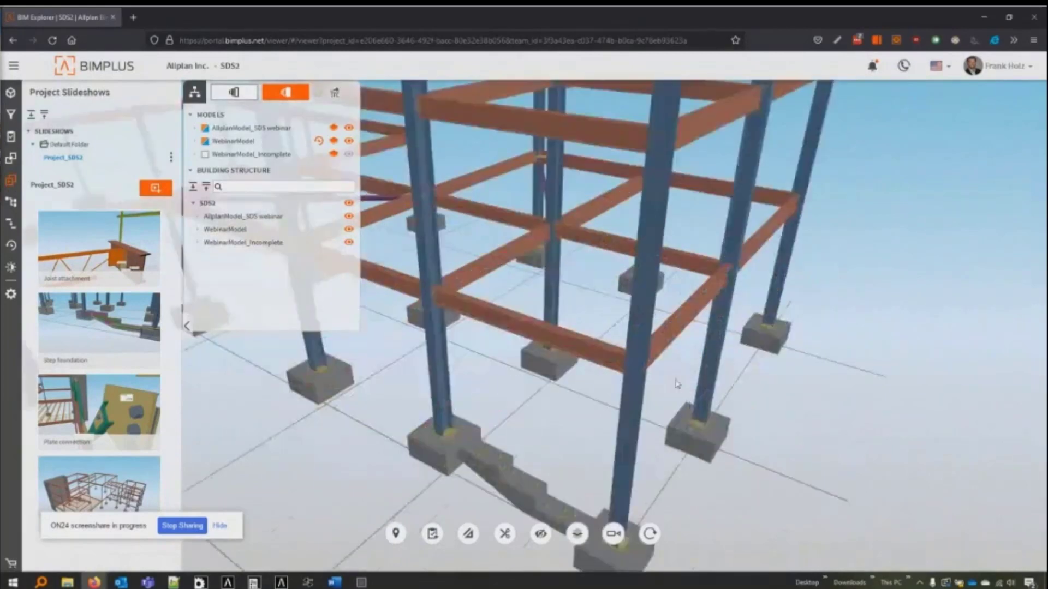
click(599, 356)
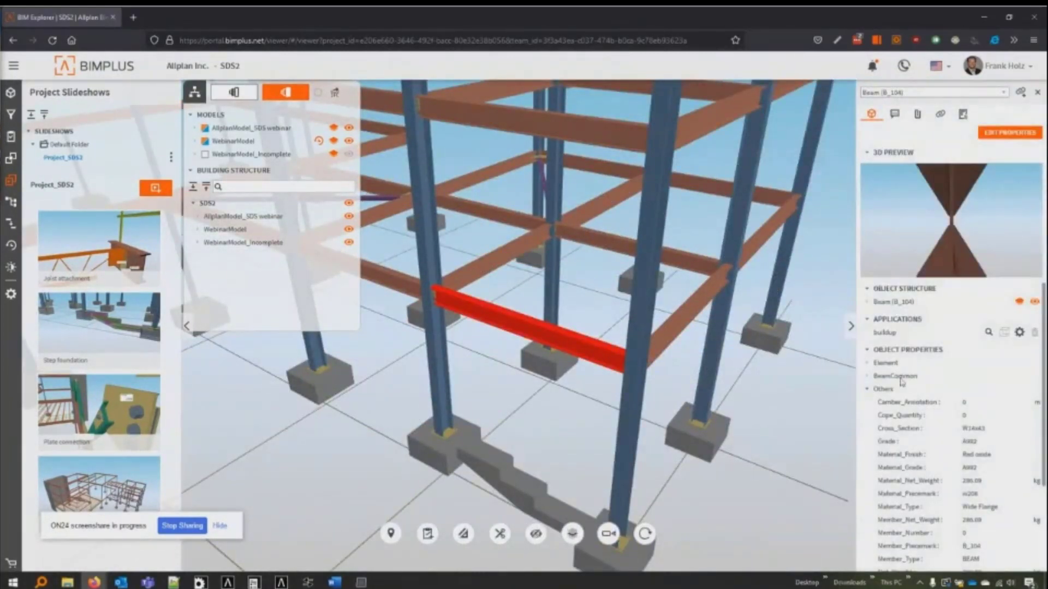
click(868, 364)
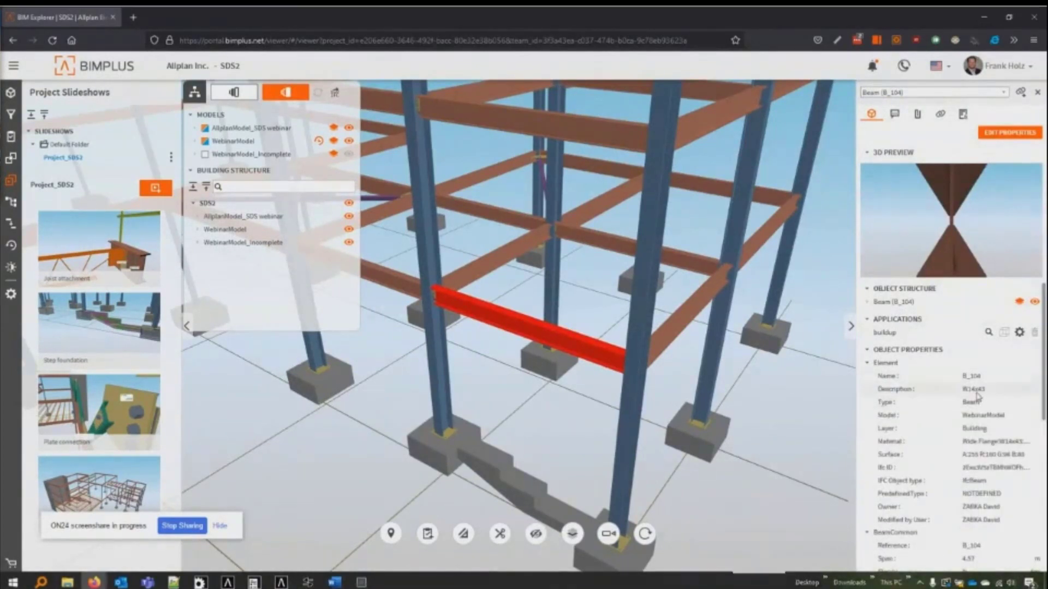
scroll(987, 487, down, 3)
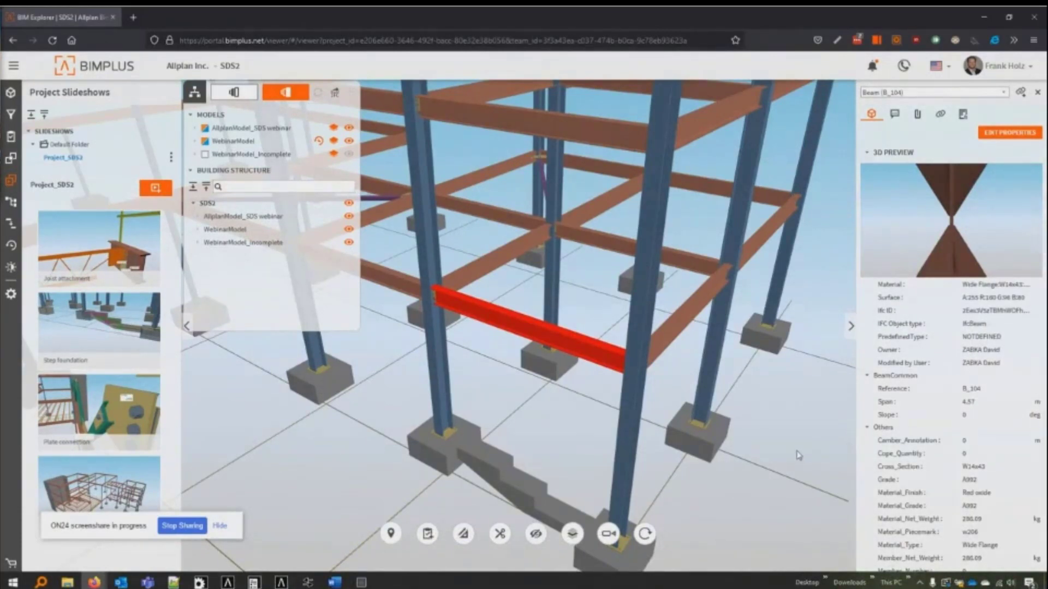
scroll(797, 431, down, 5)
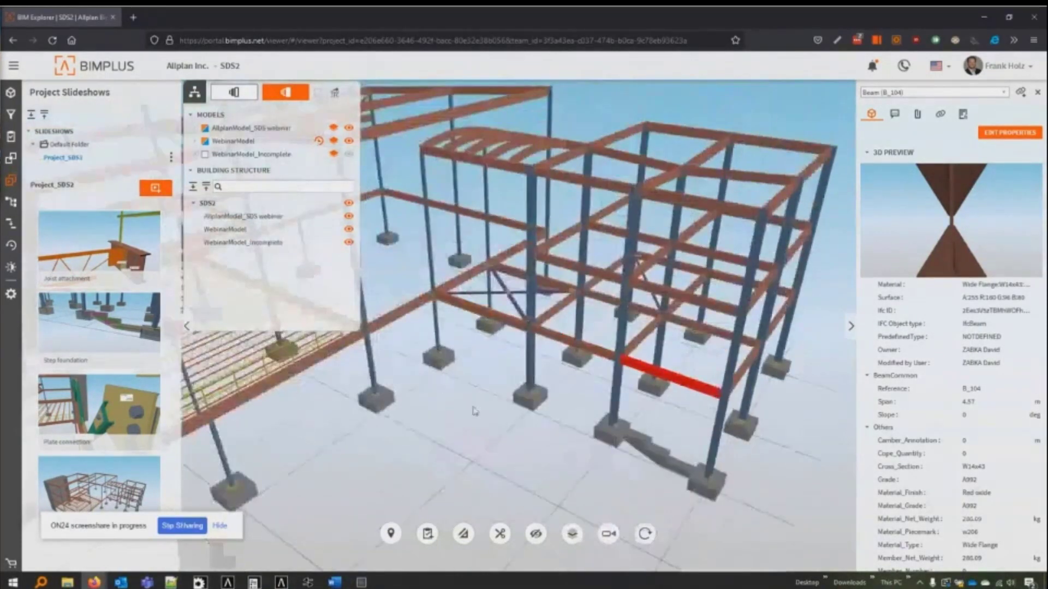
click(462, 408)
mouse_move(452, 400)
middle_down()
mouse_move(488, 399)
mouse_move(454, 383)
middle_up()
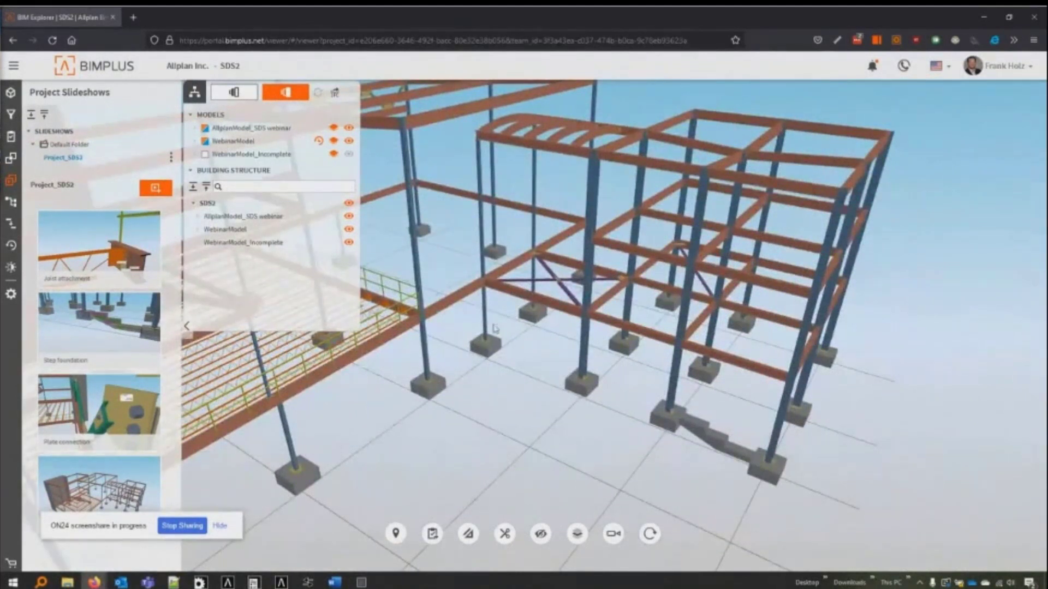
Step: Select the Reinf/Steel clash set in the Clash Manager and review its two selection criteria, then leave the clash set's settings
click(11, 161)
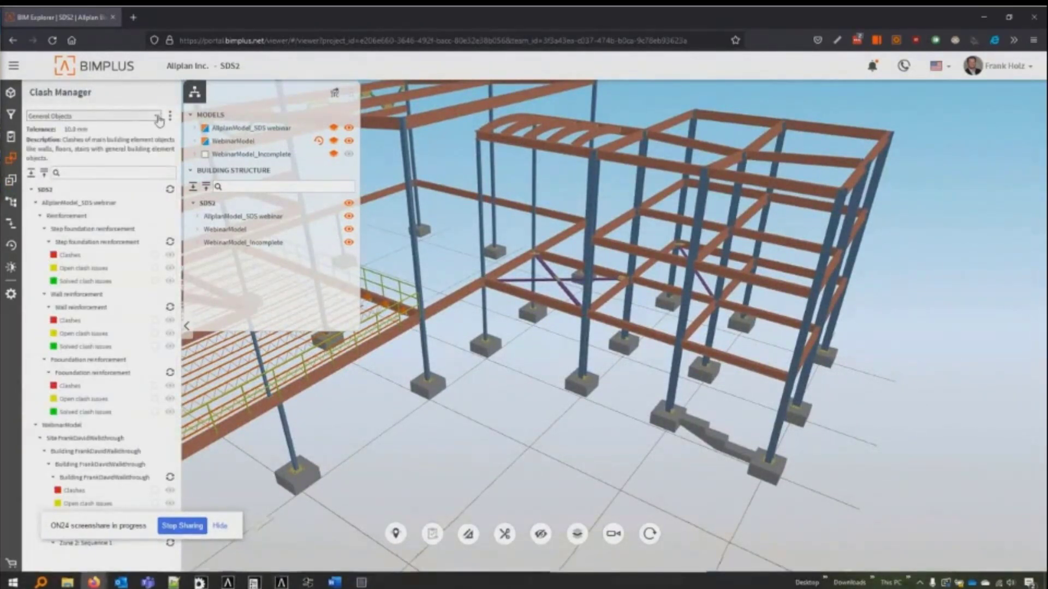
click(156, 116)
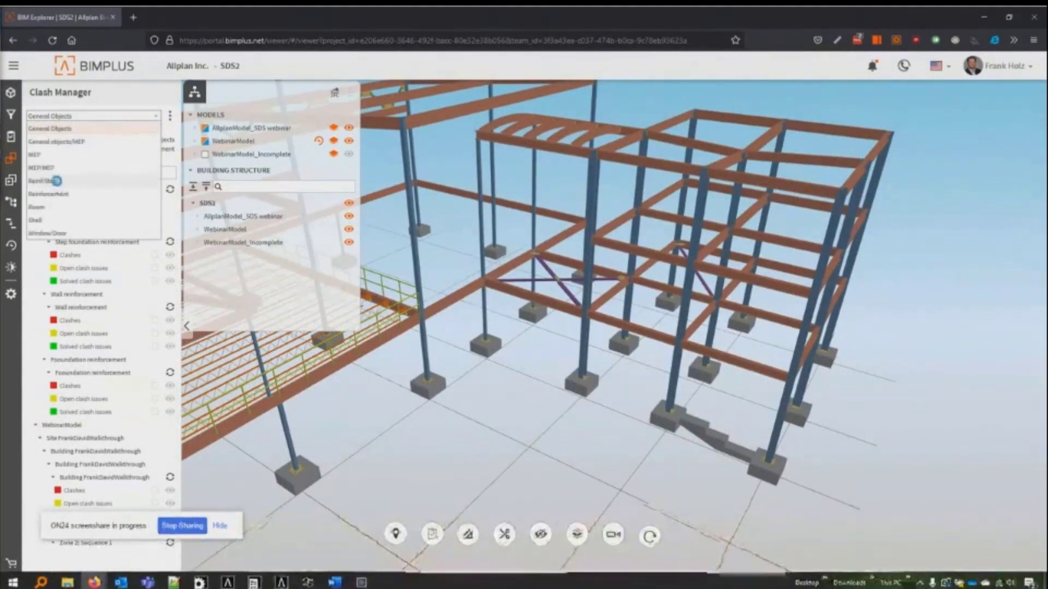
click(58, 182)
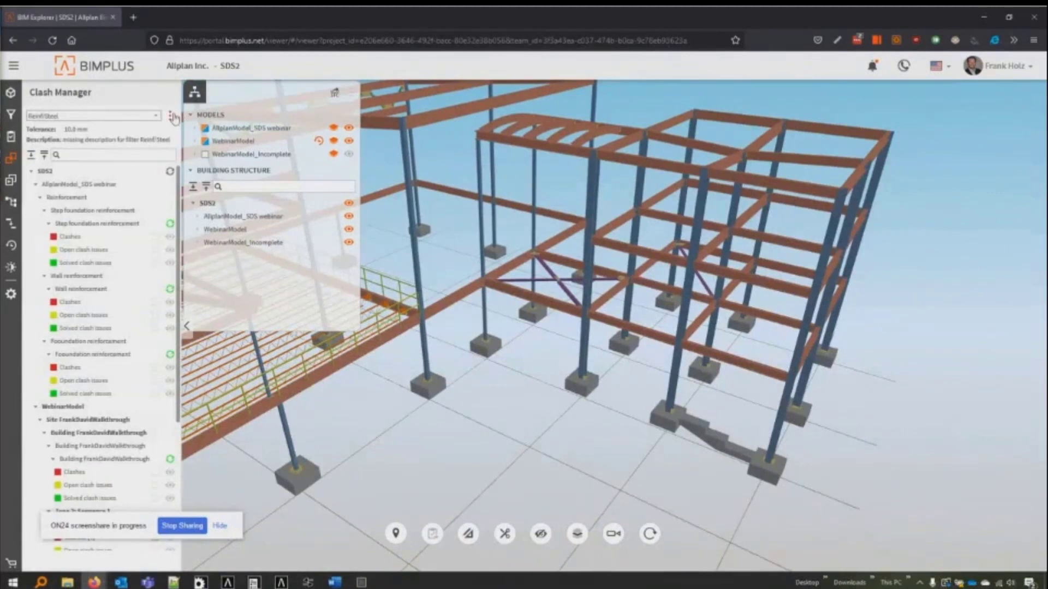
click(171, 116)
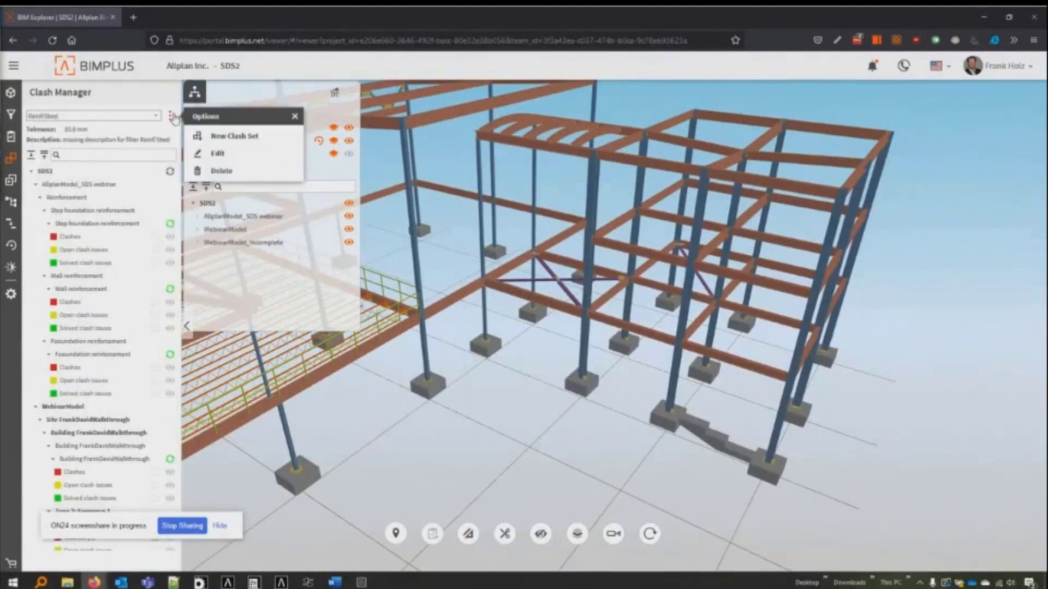
click(218, 154)
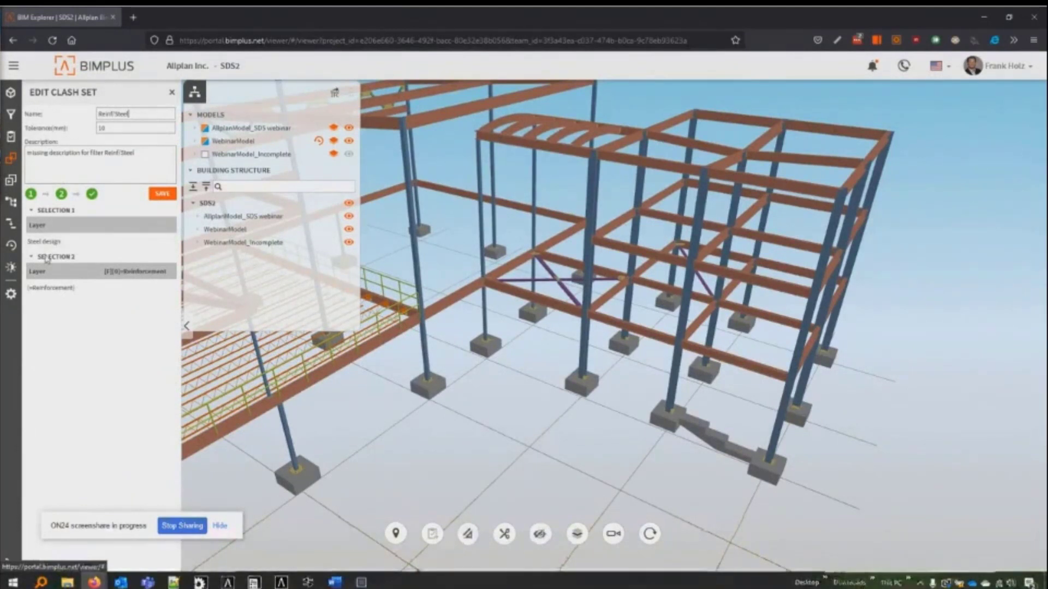
click(173, 94)
Step: List the clashes of WebinarModel's Zone 2: Sequence 1 and inspect several anchor rod and reinforcing bar collisions in the footing
scroll(91, 241, down, 4)
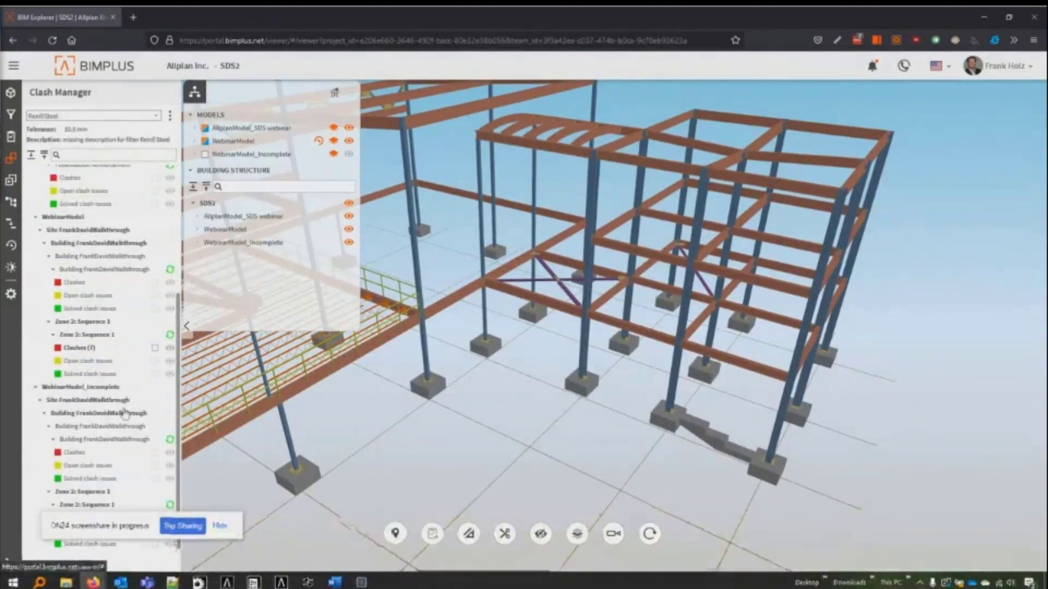
click(155, 348)
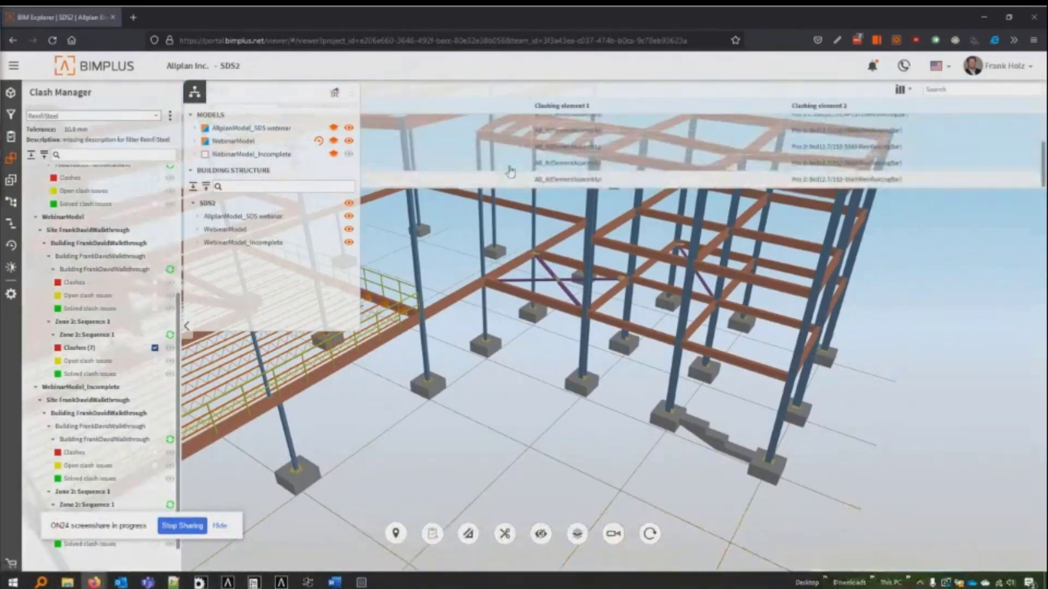
click(512, 173)
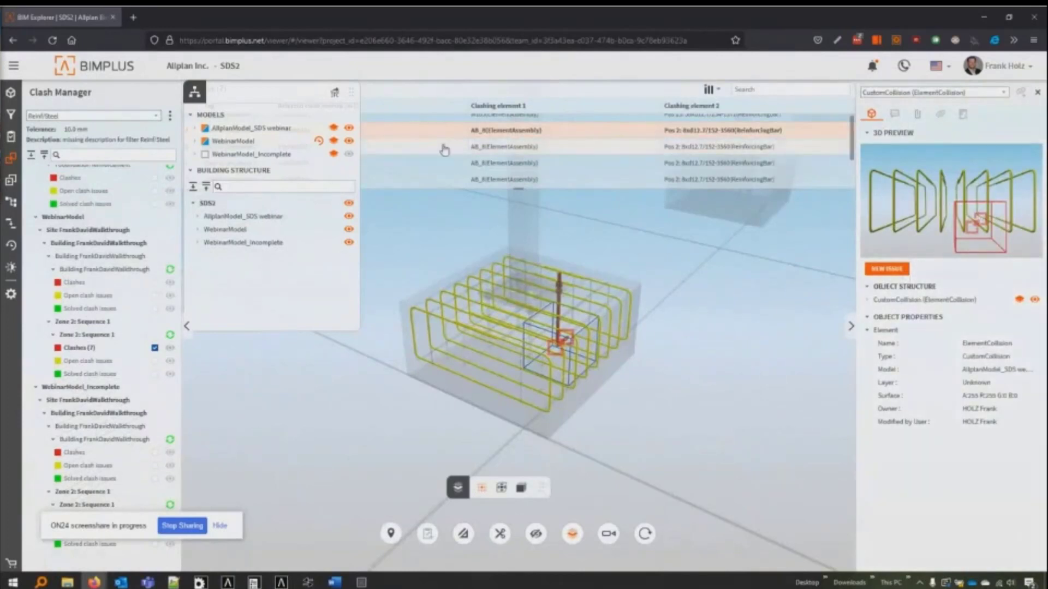
click(445, 147)
click(444, 163)
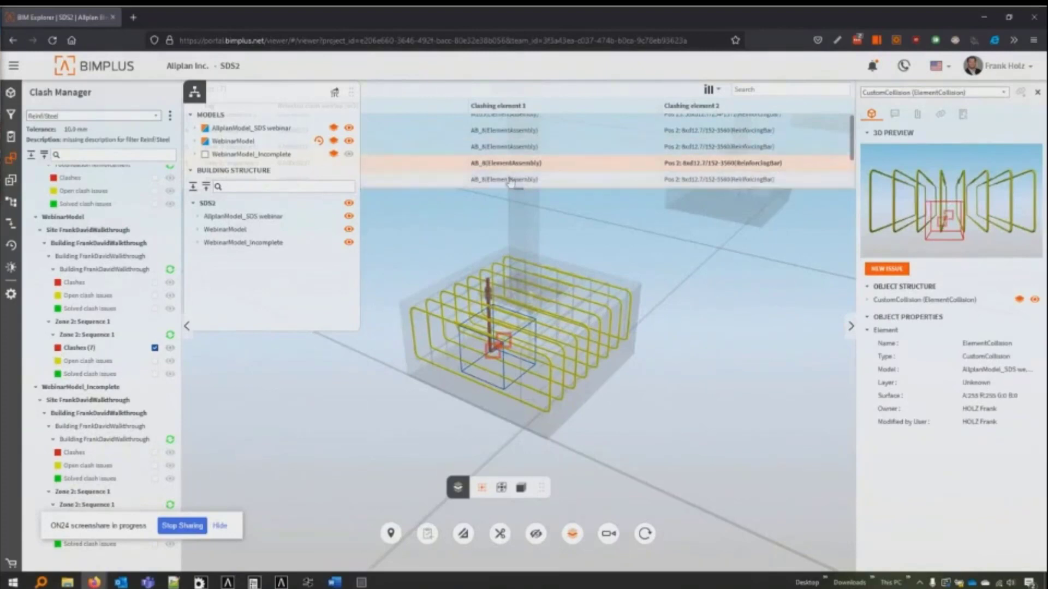
click(599, 181)
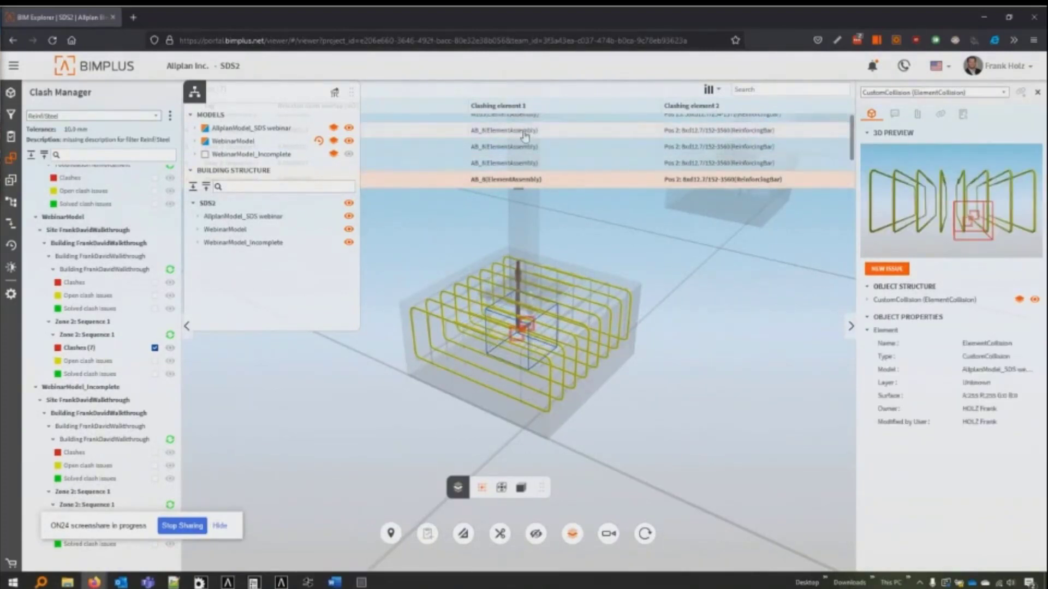
click(519, 152)
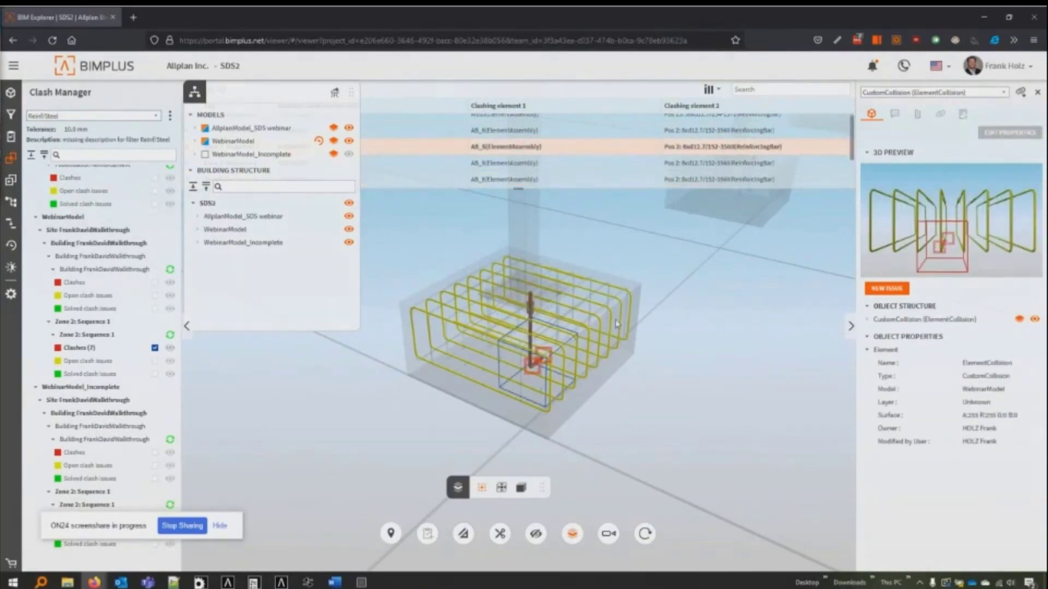
Step: Create a new issue from the selected clash, entering "Check collision" as its name and "please" as its description
click(879, 293)
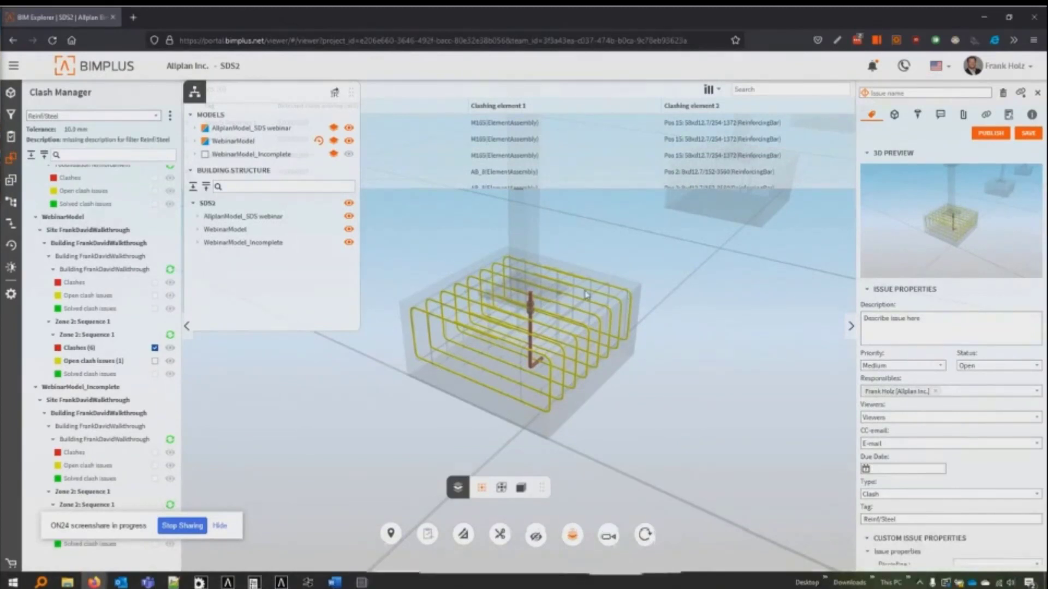
click(895, 94)
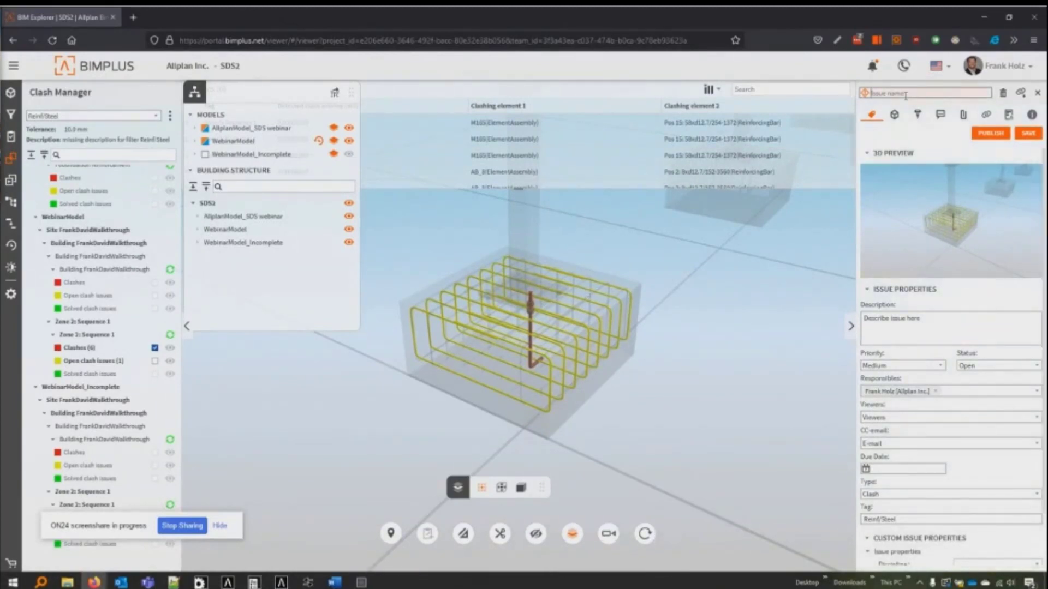
text(check)
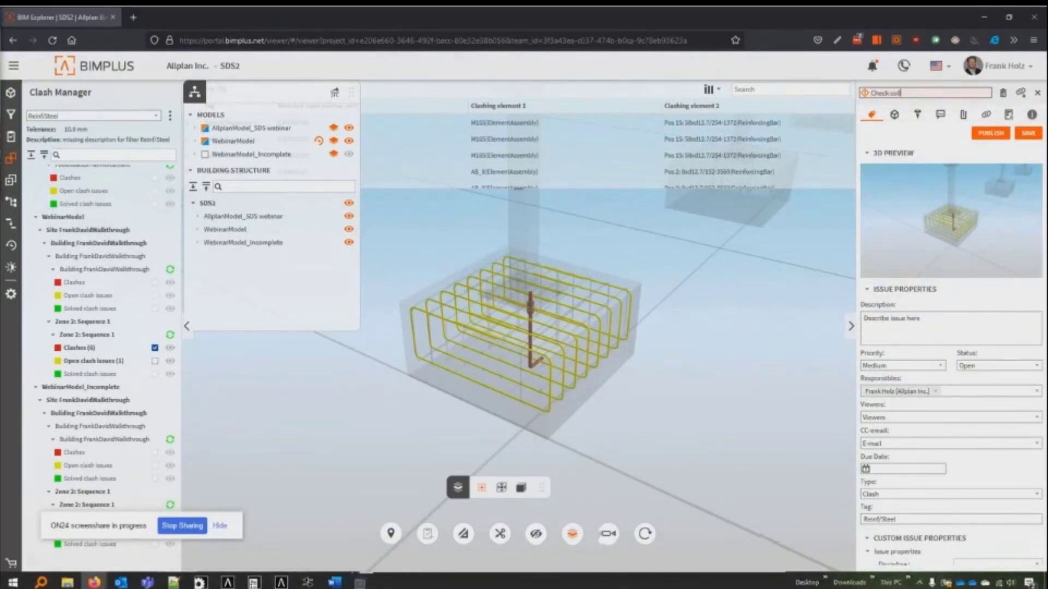
text( collision)
click(893, 324)
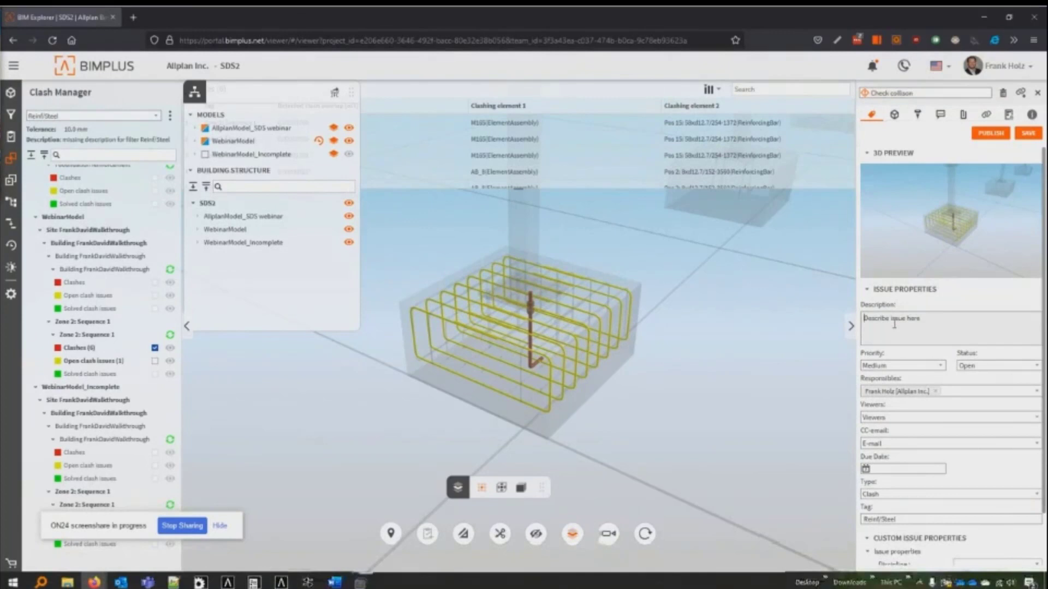
text(please)
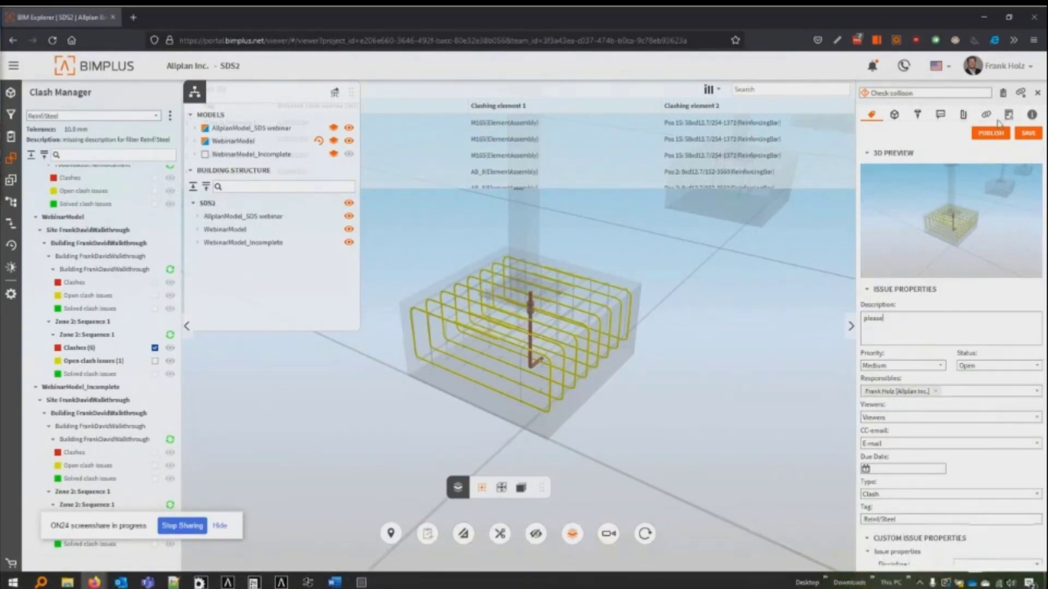
Step: Leave the issue's unsaved property edits and add a spot at the footing's front corner near the anchor rod
click(918, 116)
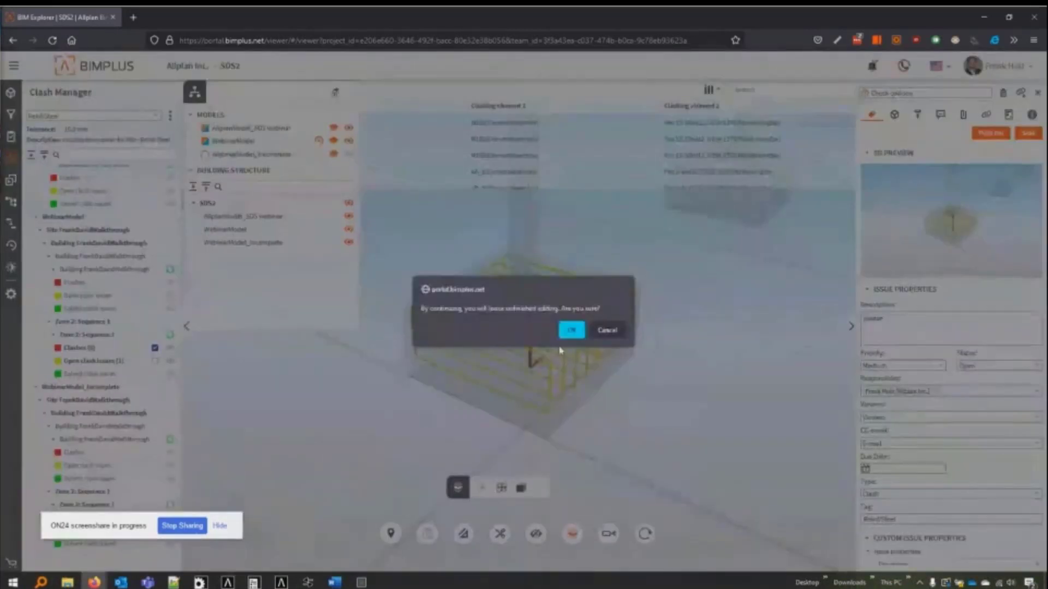
click(570, 329)
scroll(547, 369, up, 5)
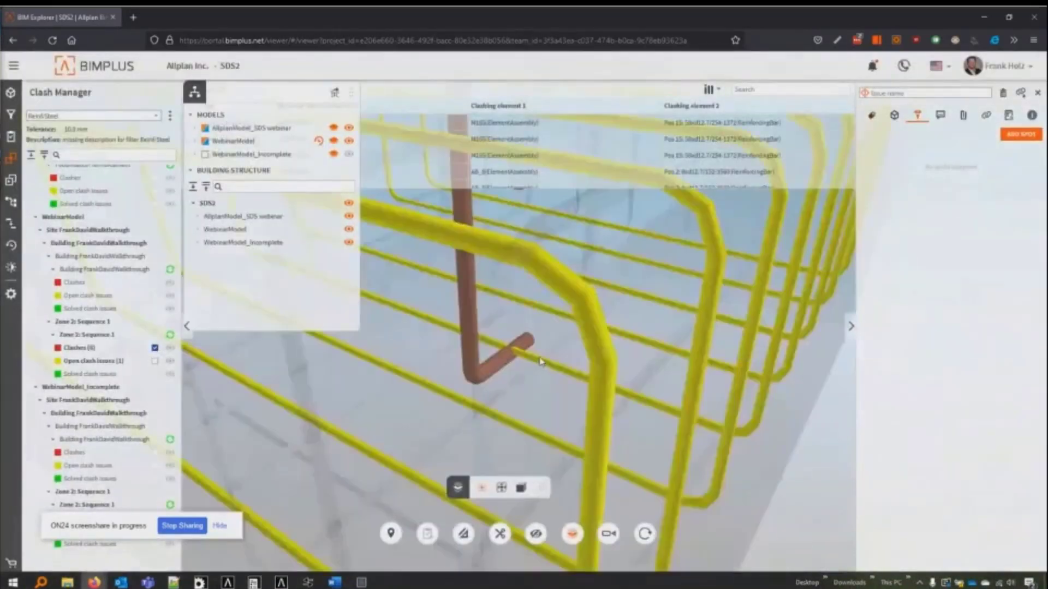
scroll(540, 360, down, 5)
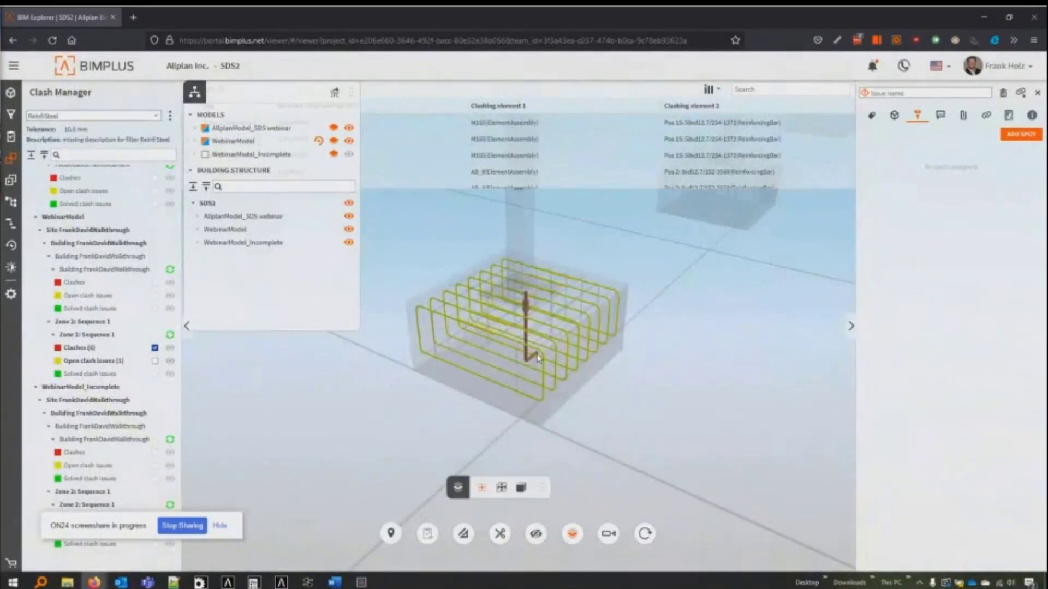
click(1021, 134)
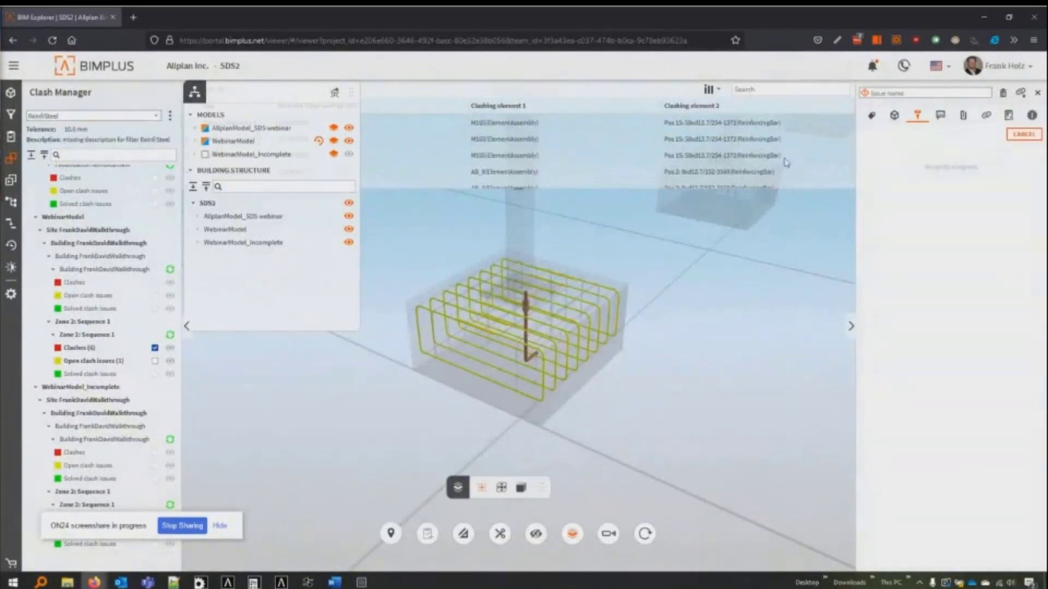
click(534, 356)
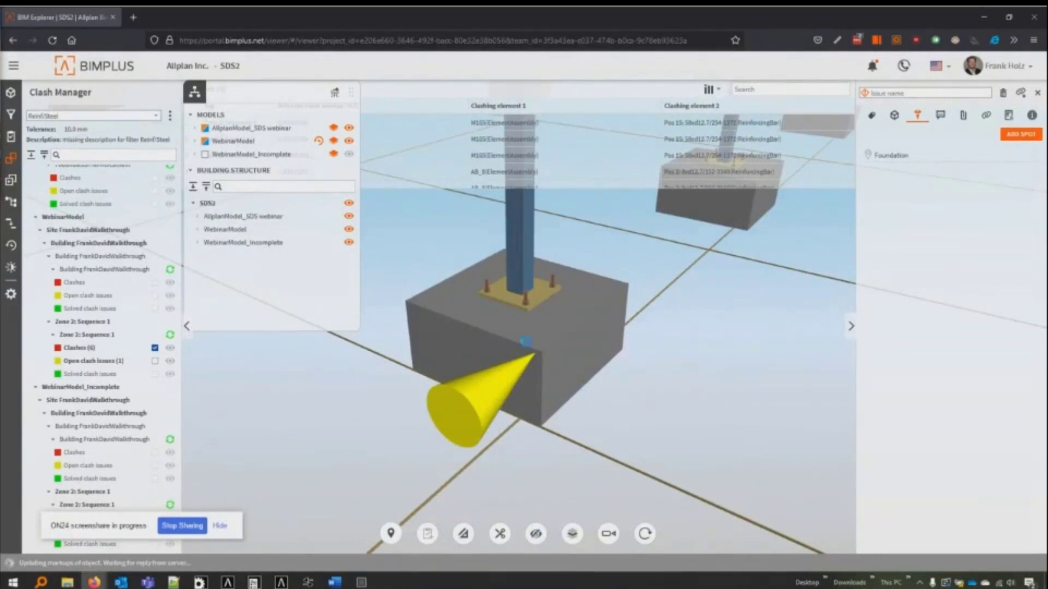
Step: Make the marked footing transparent to examine its reinforcement and anchor rods
click(540, 533)
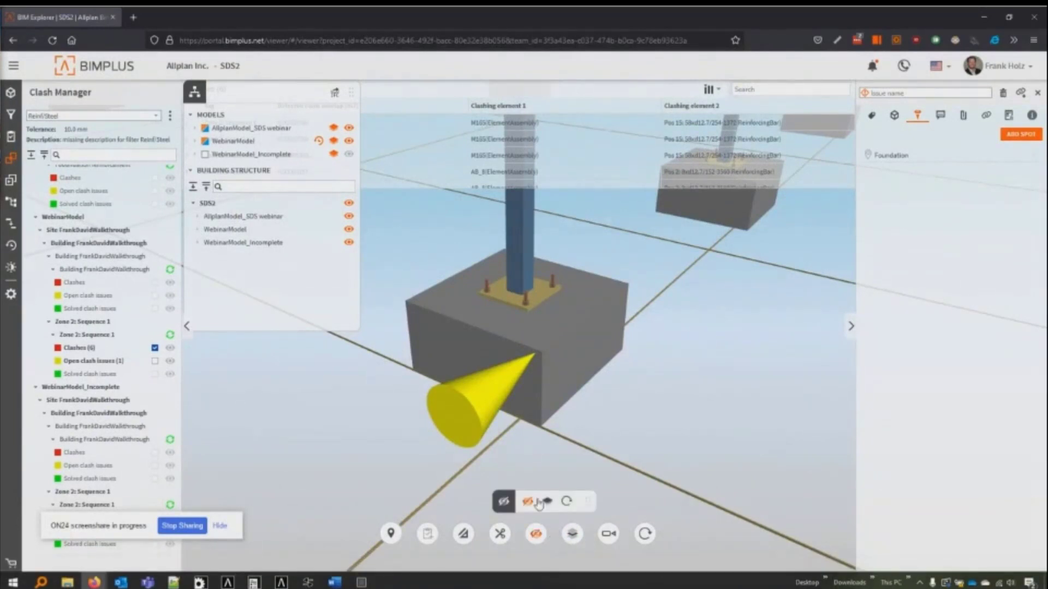
click(525, 353)
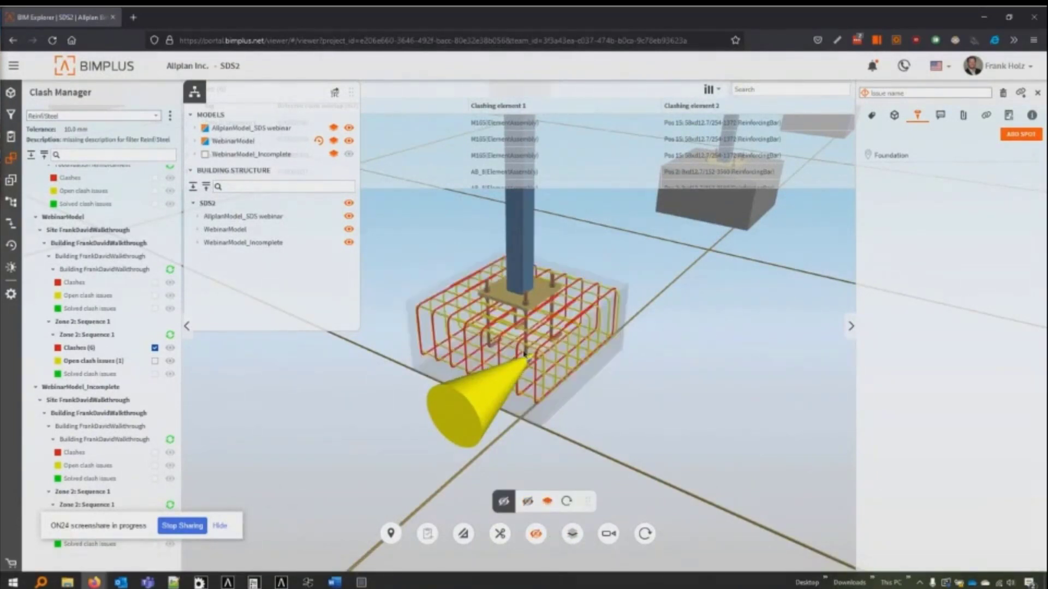
drag(524, 353, 528, 383)
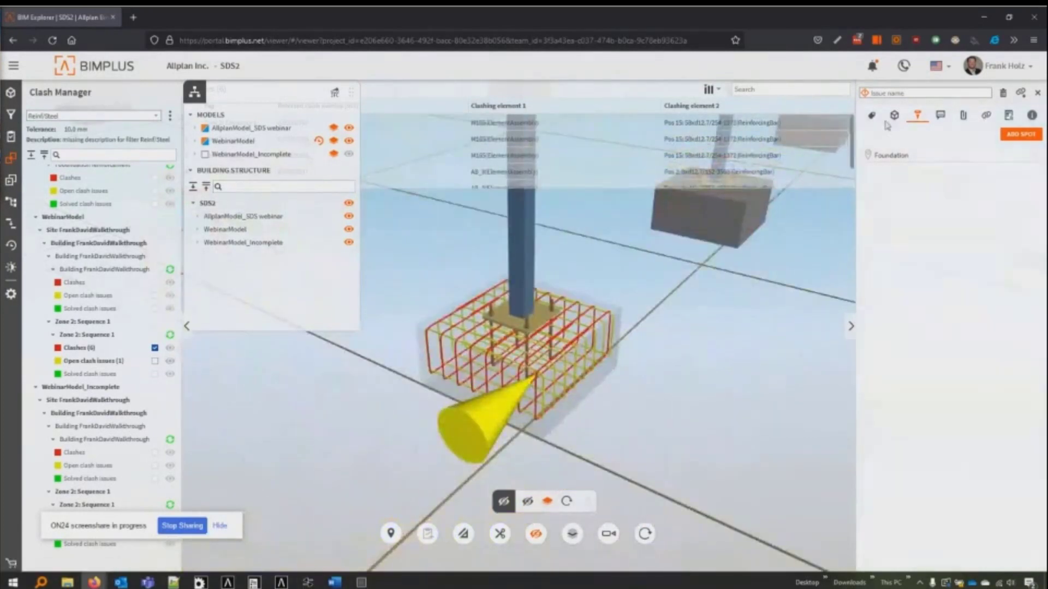
Step: Check the issue's comments section, then close the issue
click(876, 120)
click(939, 115)
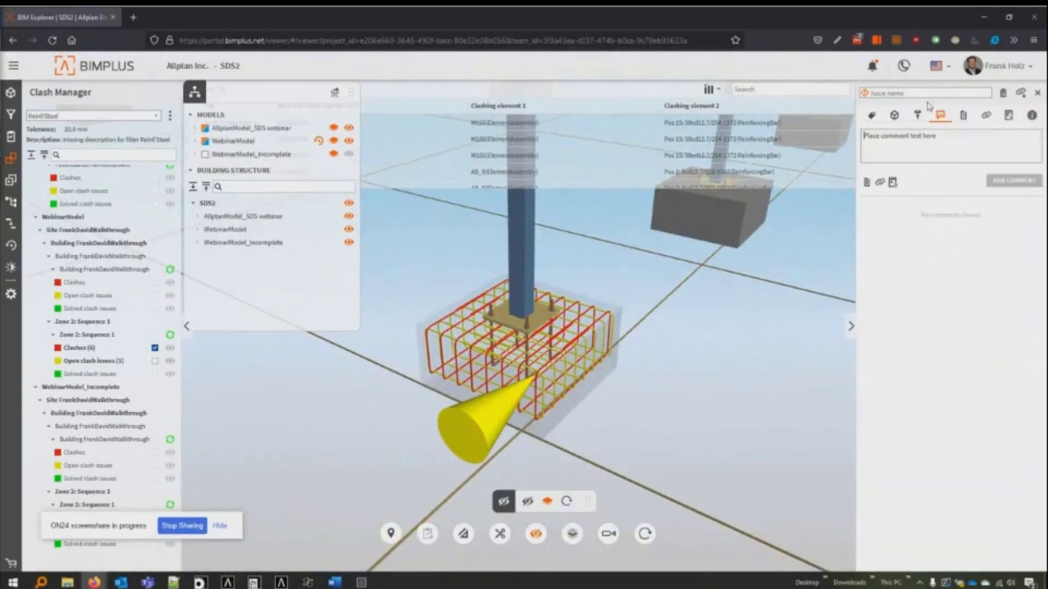
click(1036, 96)
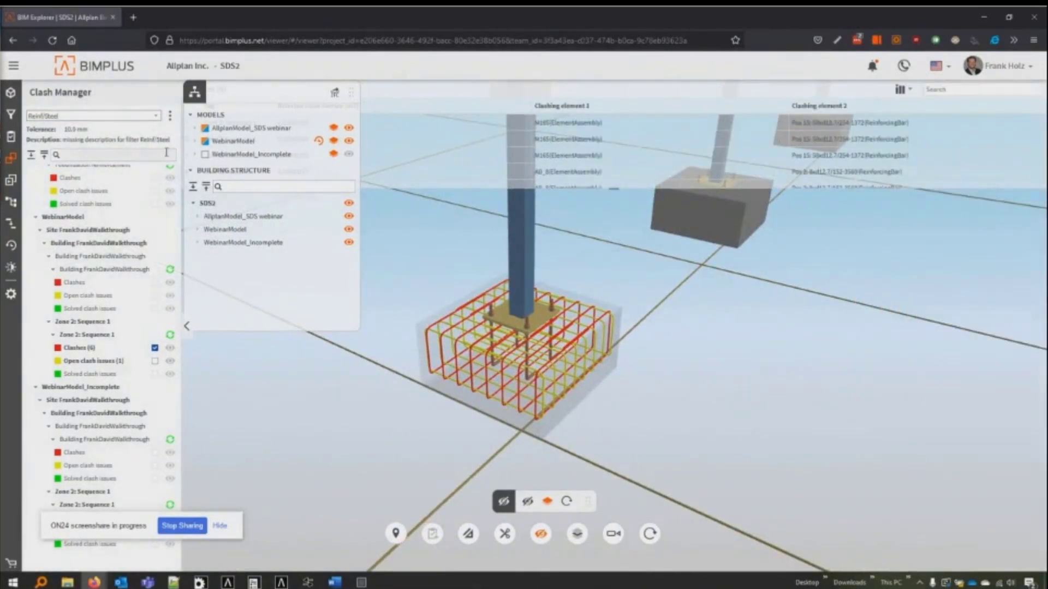
Step: Reopen the new clash issue from the Issue Manager and make its marked footing transparent
click(10, 138)
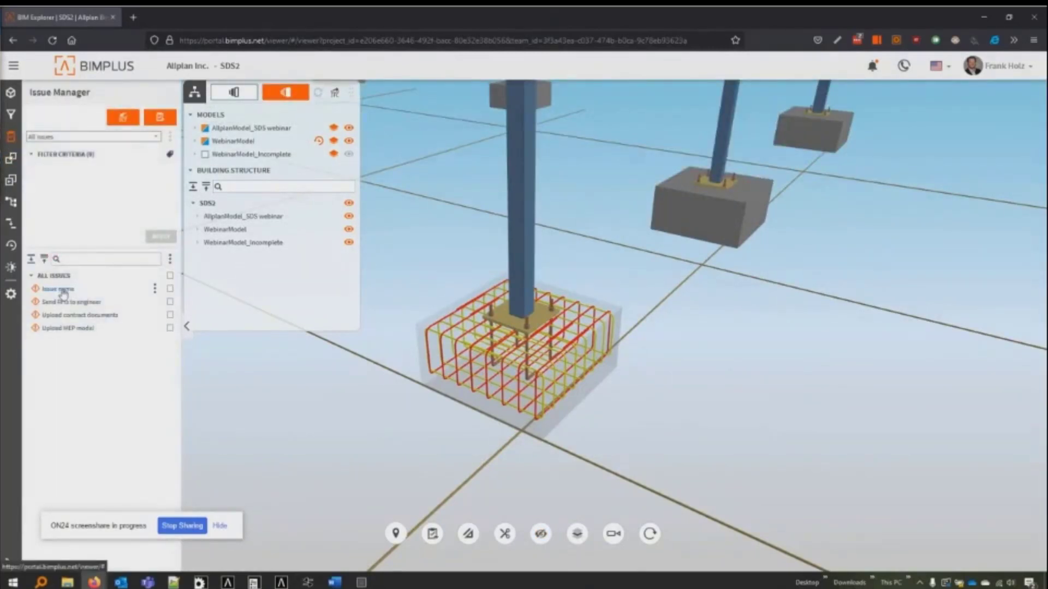
click(60, 290)
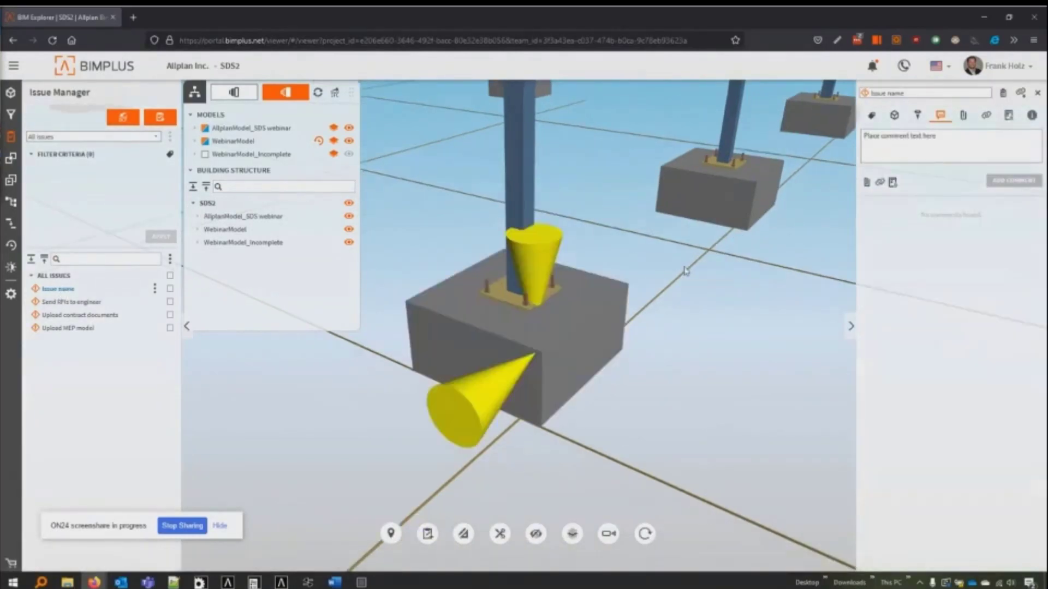
click(536, 533)
click(562, 378)
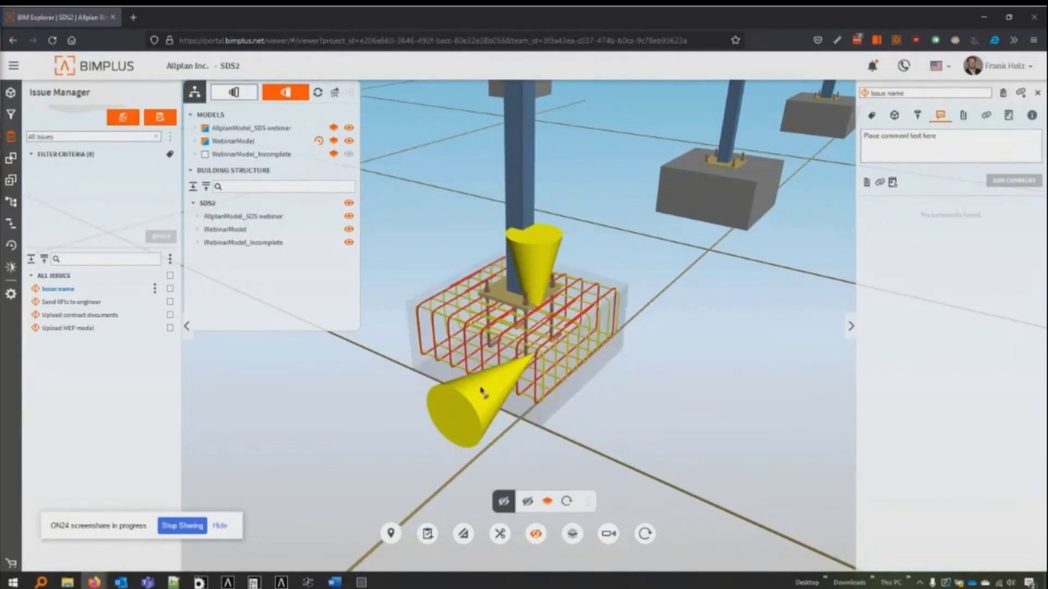
Step: Review the issue's properties and add the comment "looks fine", then cancel deleting that comment and close the issue
click(880, 118)
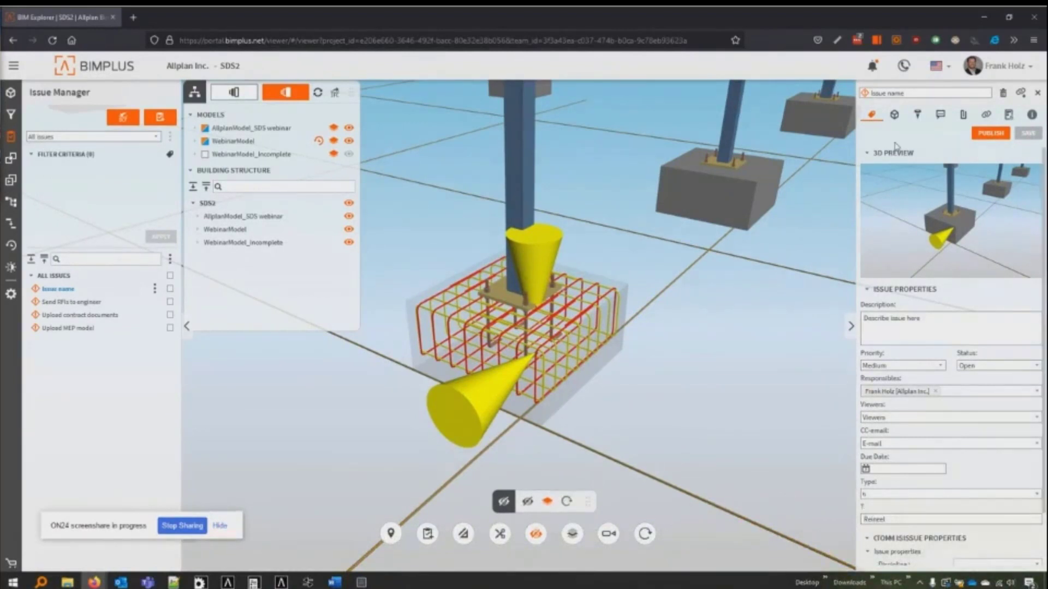
click(938, 116)
text(l)
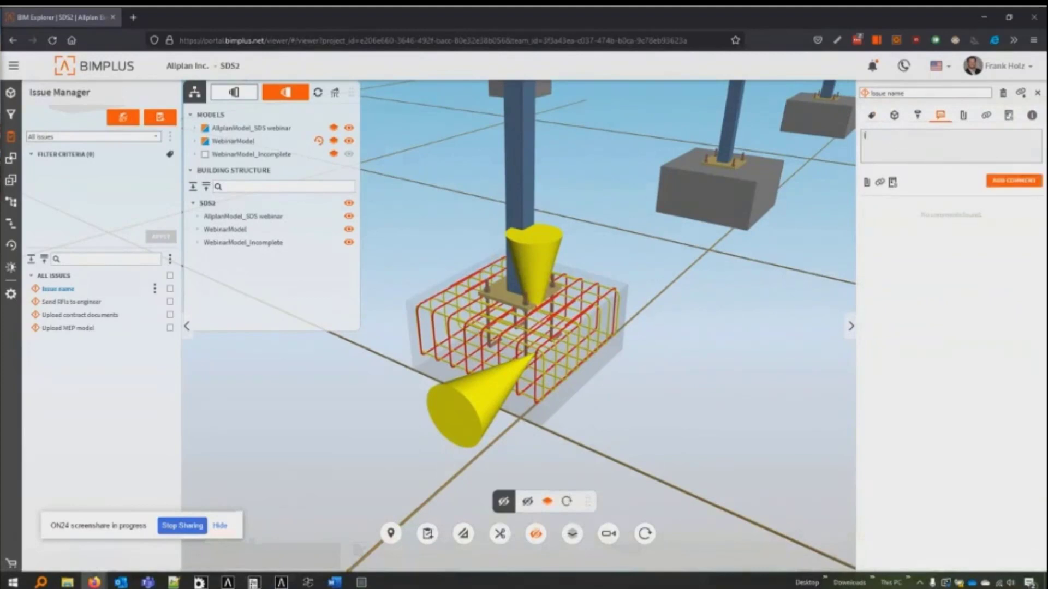
text(ooks fine)
click(1000, 186)
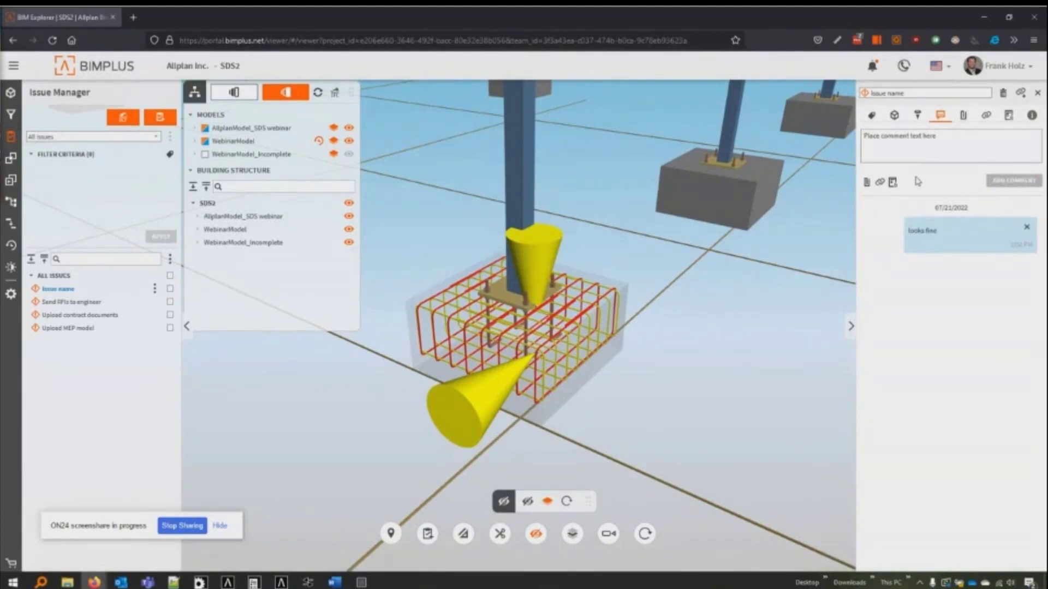
click(1027, 227)
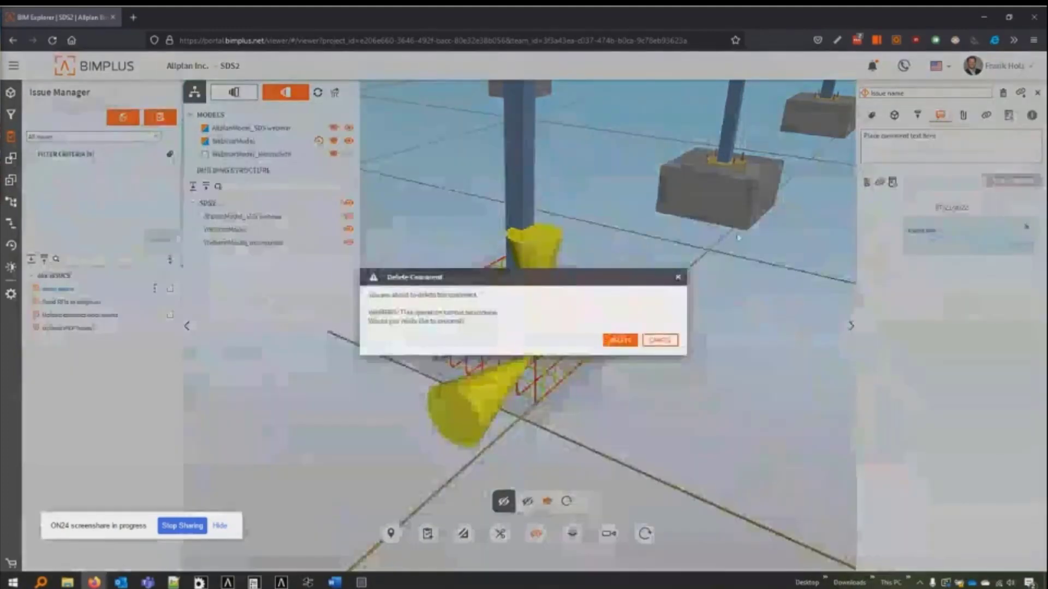
click(667, 340)
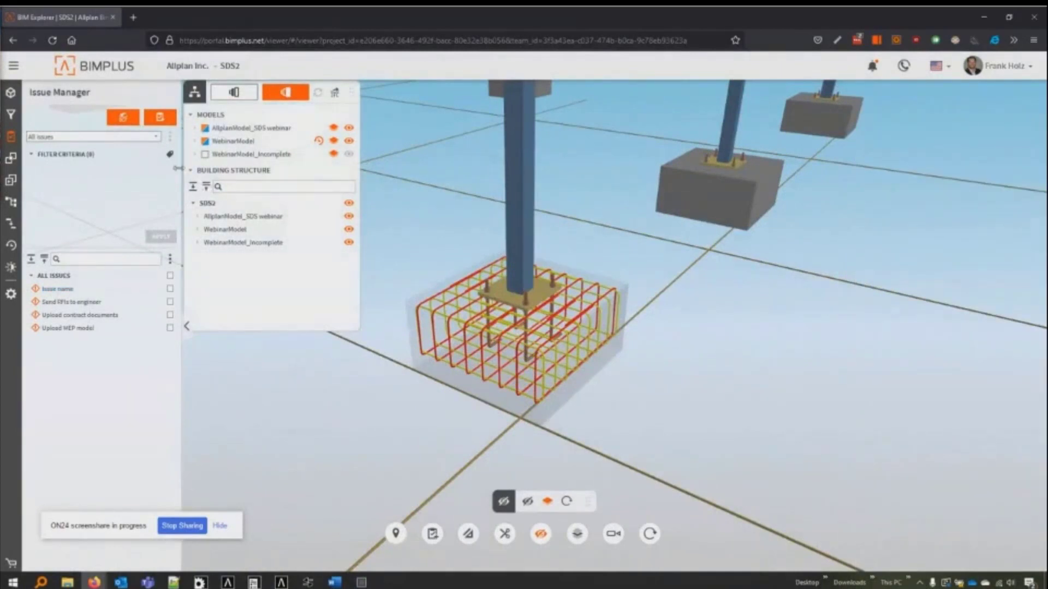
Step: Open the project slideshows and view the Joist attachment, Step foundation and Plate connection slides of Project_SDS2
click(11, 181)
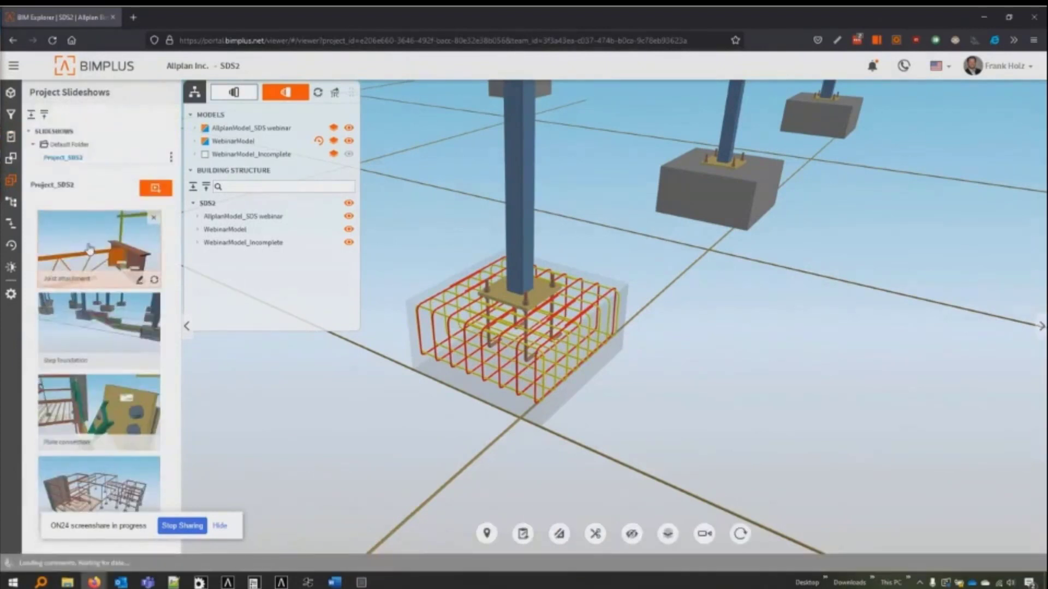
click(90, 250)
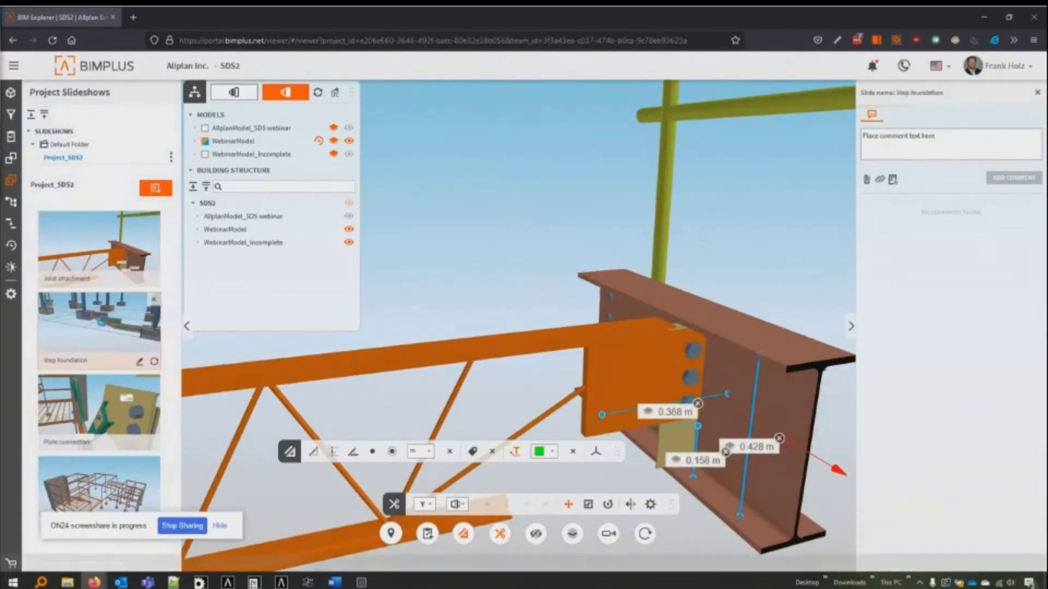
click(104, 328)
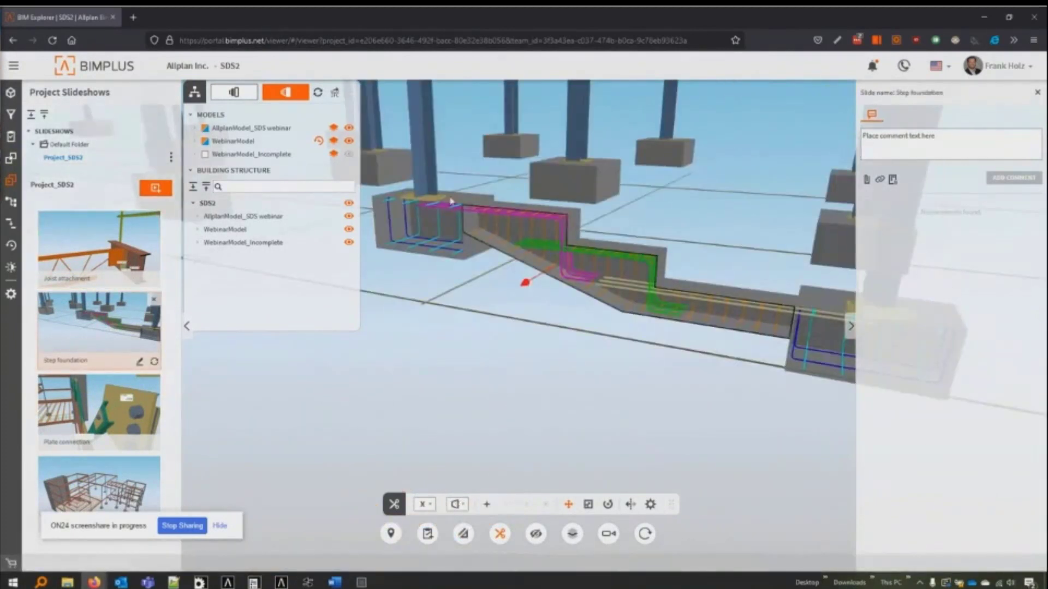
click(106, 418)
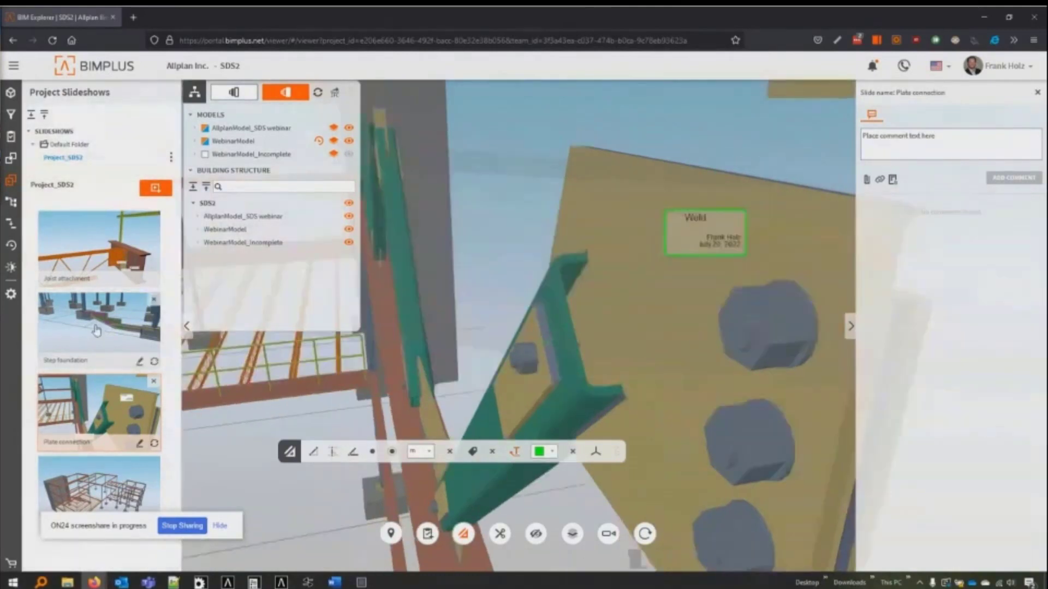
Step: Return to the Step foundation slide to examine the sectioned footing's reinforcement, then show the whole-structure overview slide
click(97, 329)
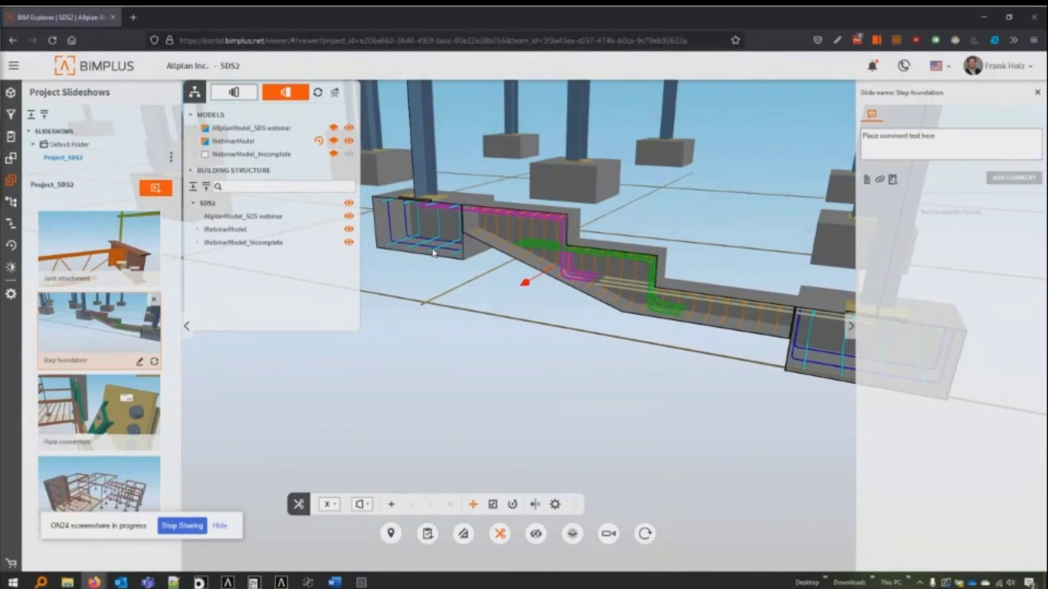
drag(461, 206, 438, 209)
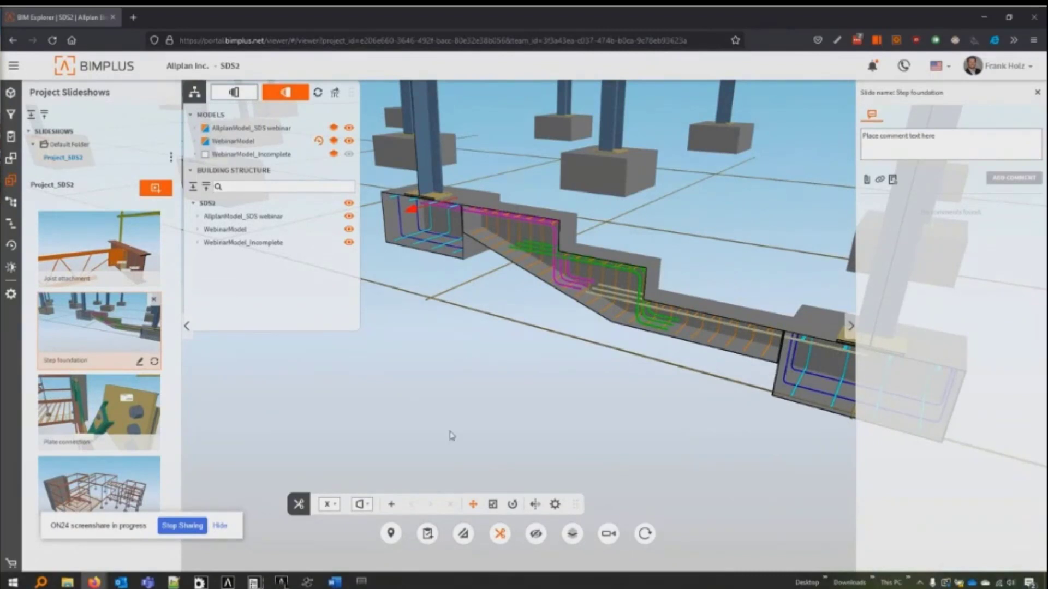
scroll(675, 414, down, 3)
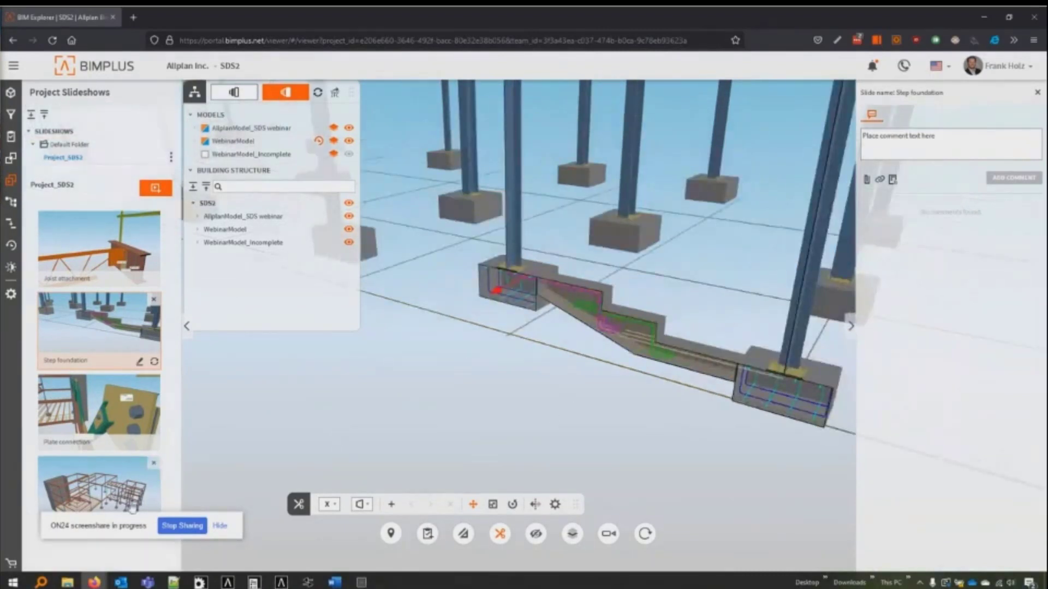
click(131, 508)
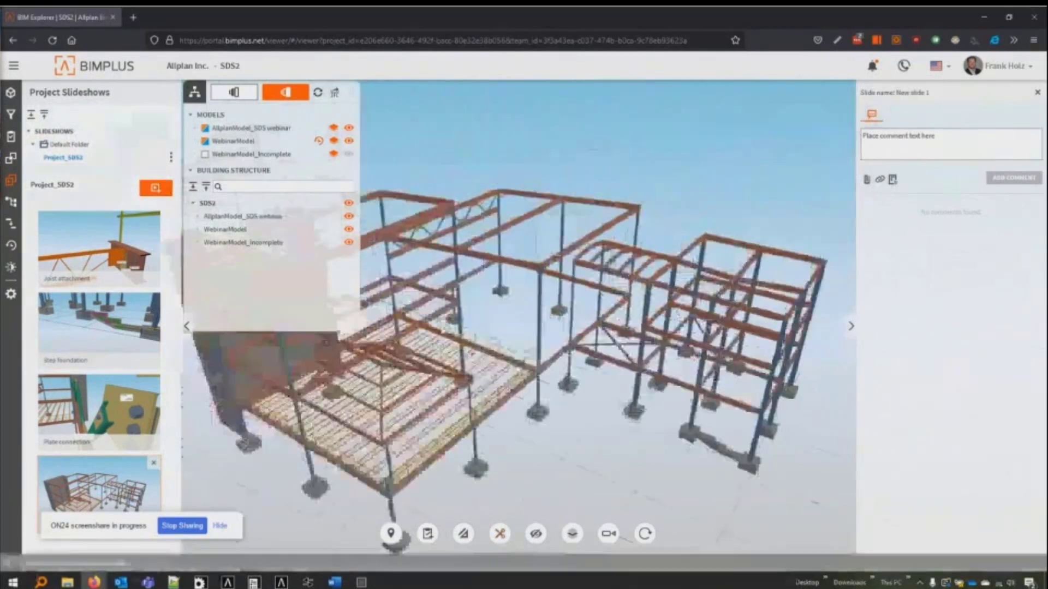
Step: Remove the Type criterion from the Object Navigator's custom filter
click(11, 115)
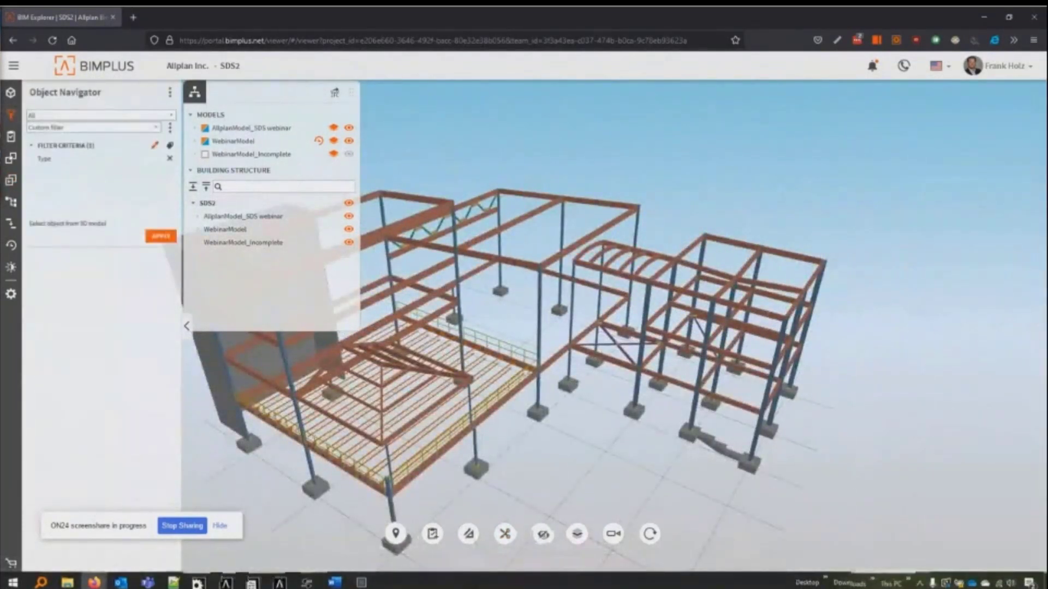
click(169, 158)
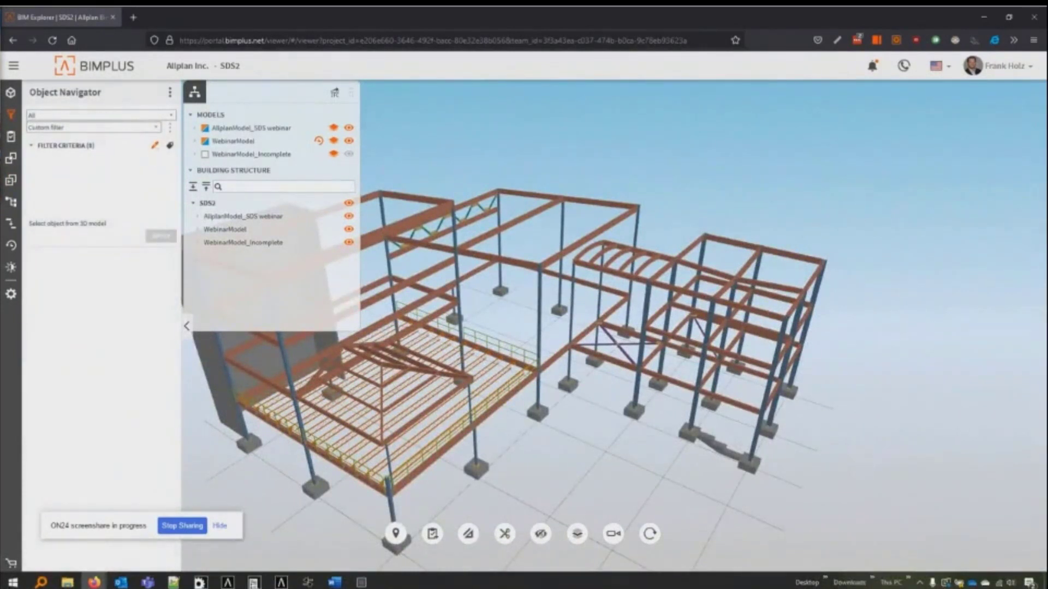
click(15, 119)
click(12, 116)
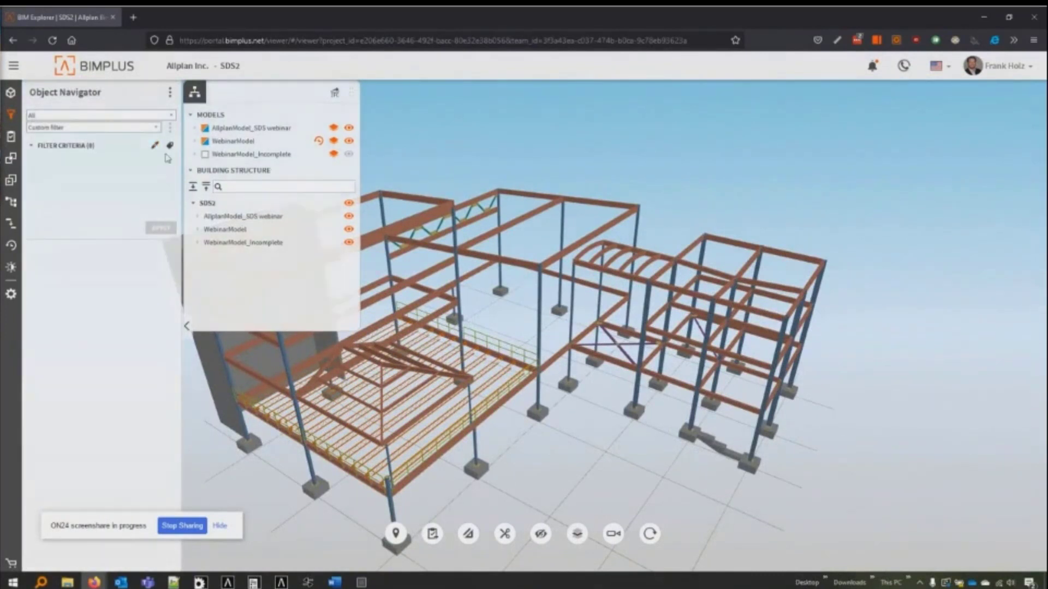
Step: Select a roof beam, add its Cross_Section property as a custom filter criterion and apply the filter
click(529, 220)
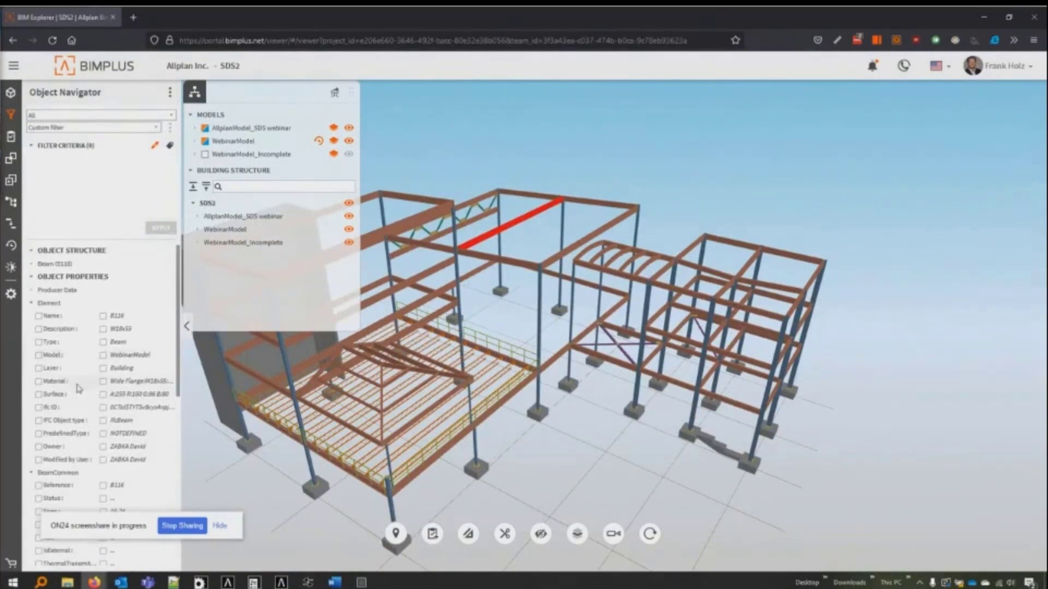
scroll(77, 349, down, 10)
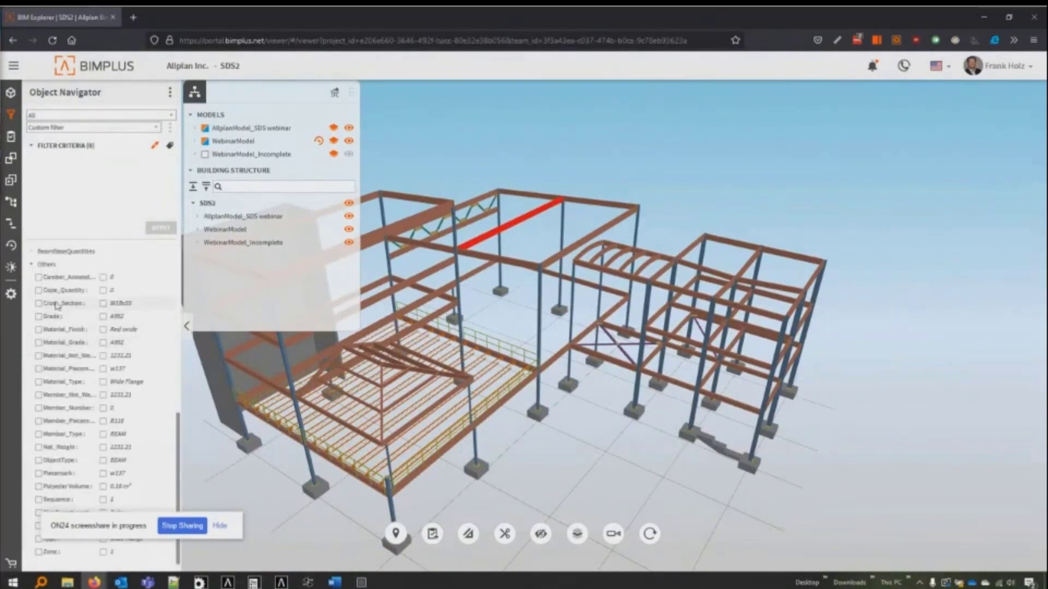
scroll(96, 319, up, 2)
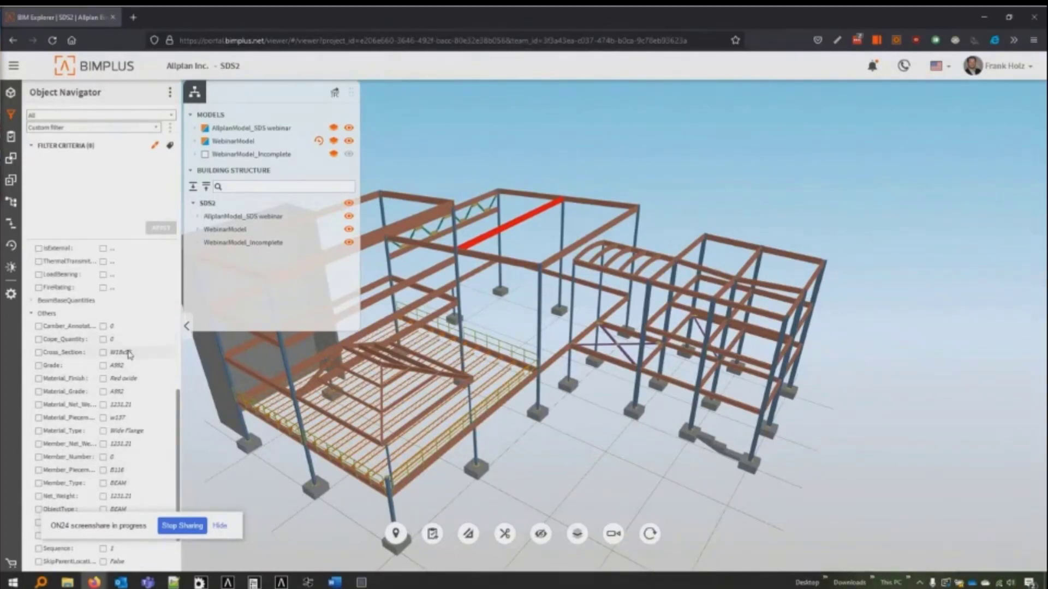
click(40, 353)
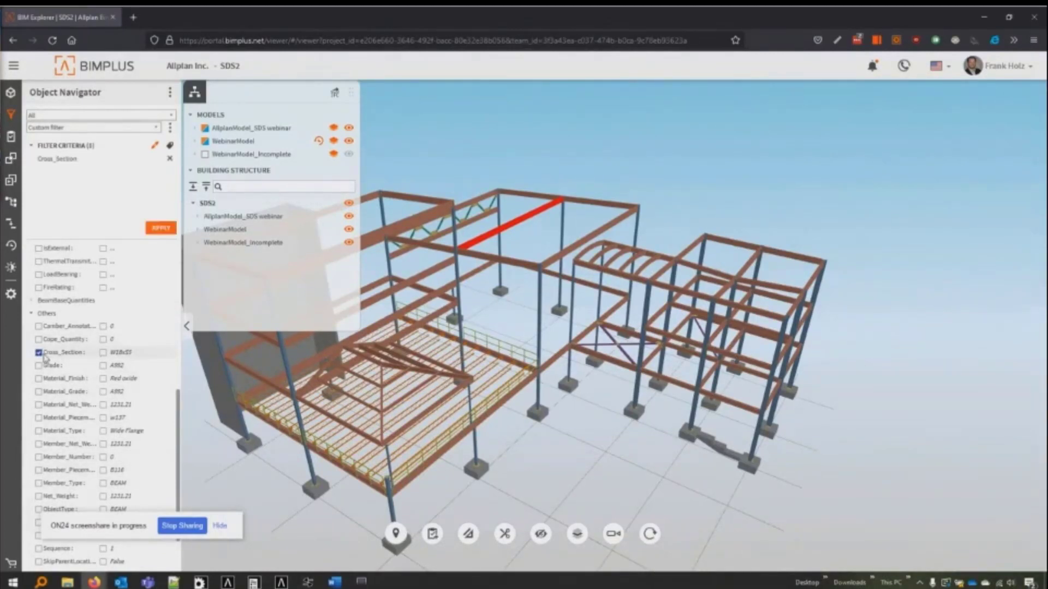
click(155, 229)
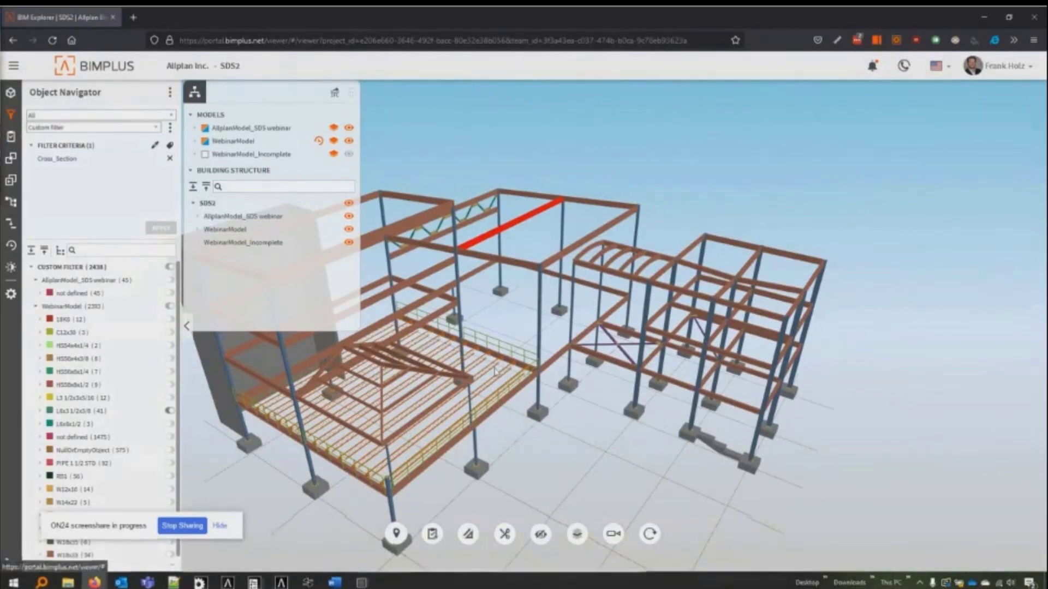
Step: Switch the model to transparent display and turn on the filter colours for all WebinarModel cross-section groups
click(577, 534)
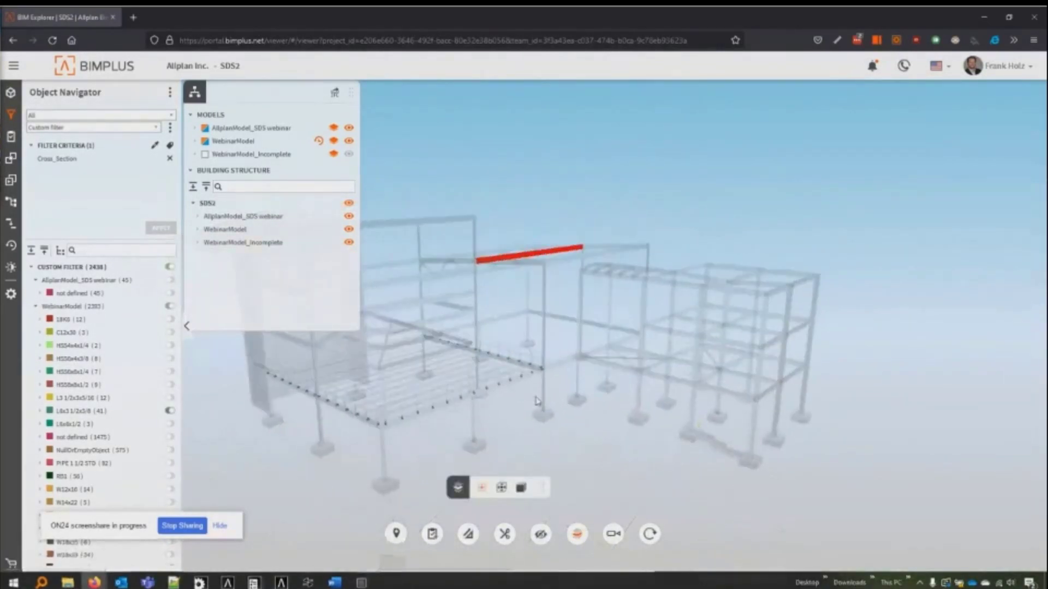
scroll(536, 401, up, 4)
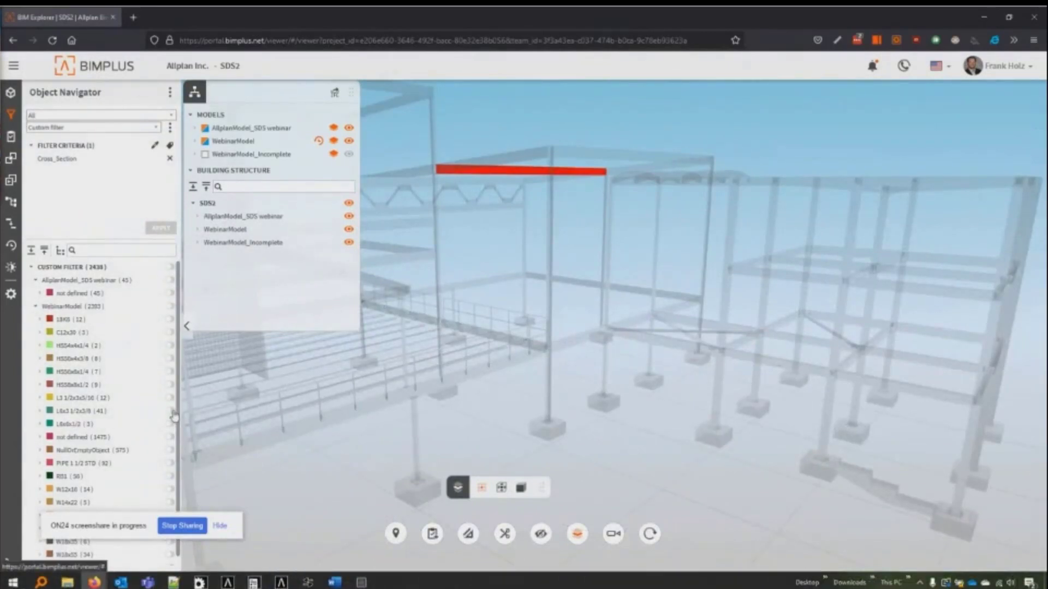
click(170, 306)
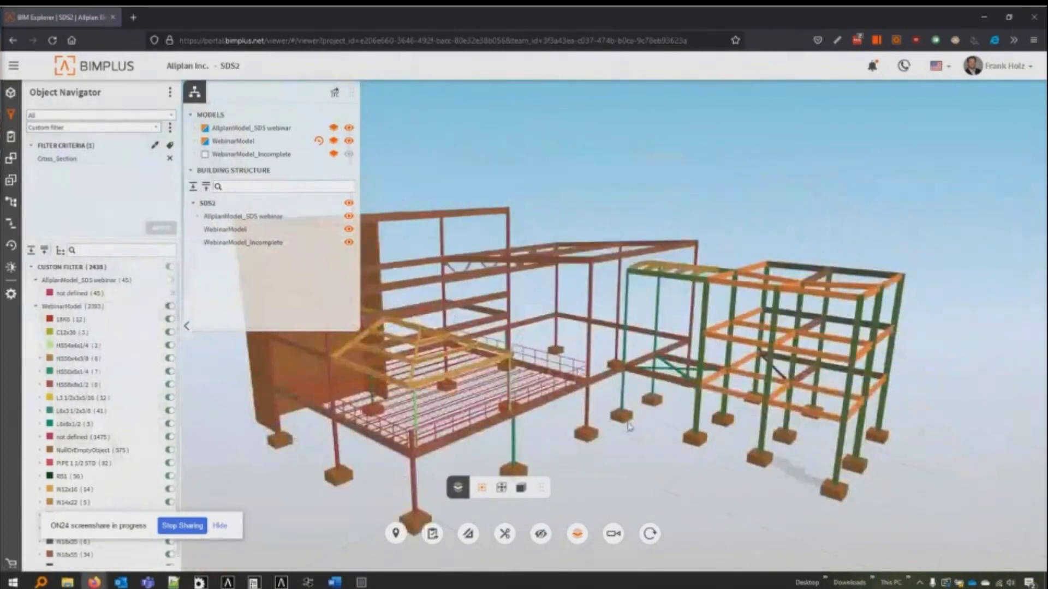
Step: Collapse the models and building structure overview and examine the frame colour-coded by cross section
drag(629, 426, 616, 488)
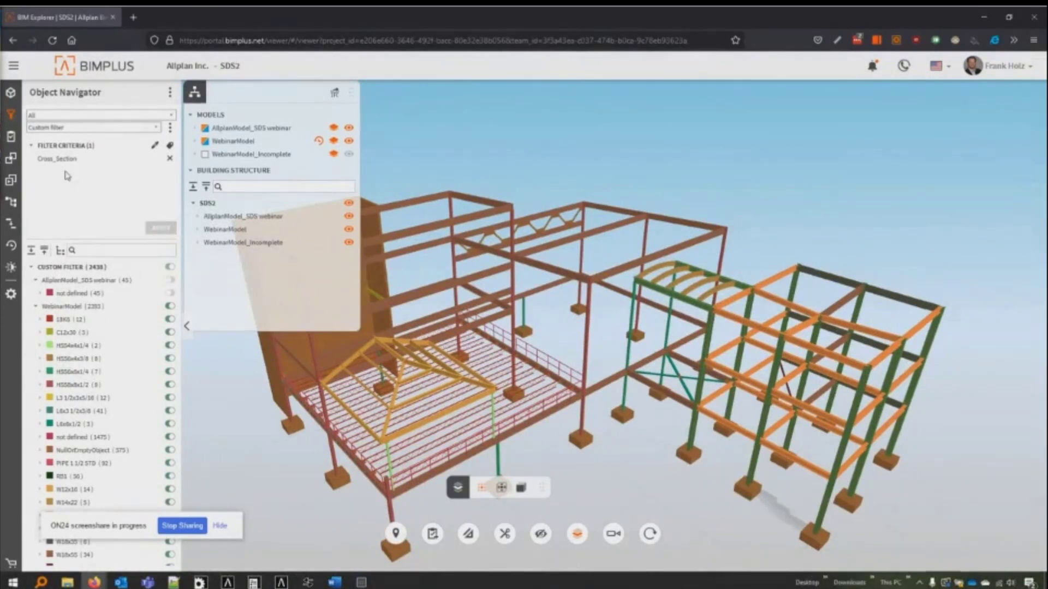
click(199, 99)
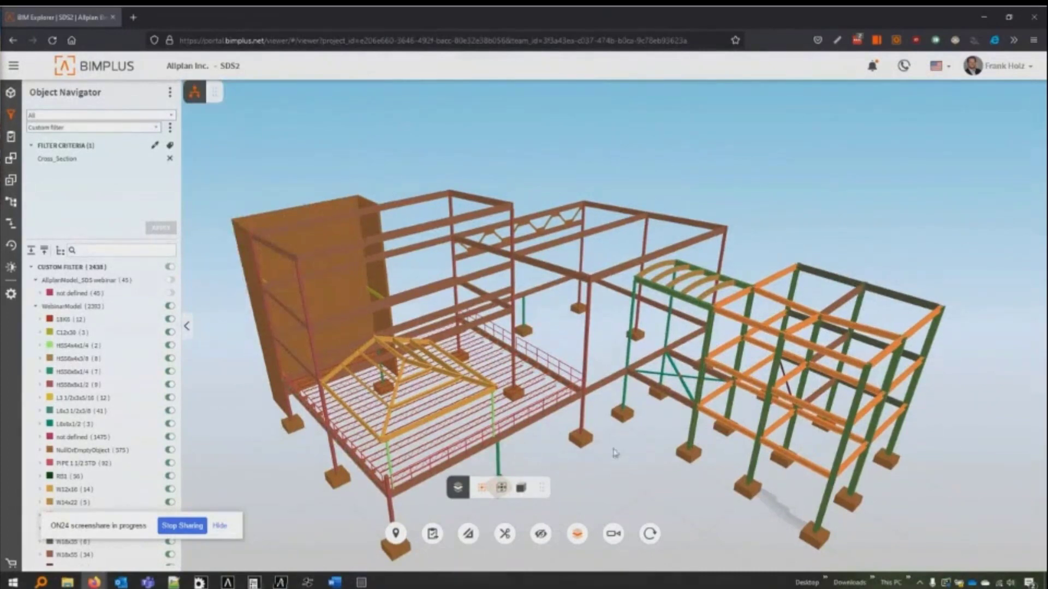
drag(613, 449, 616, 439)
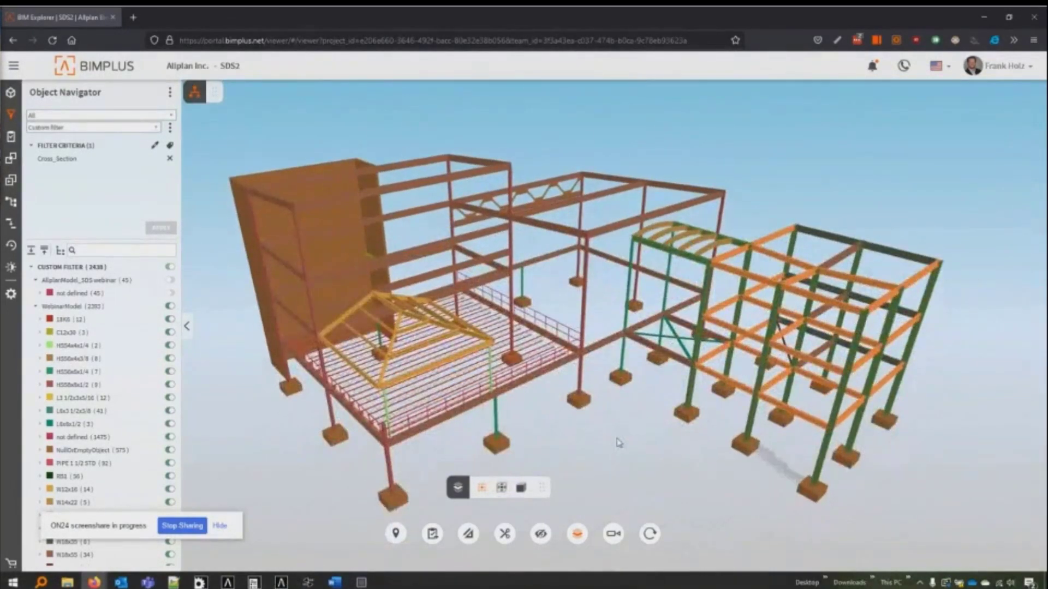